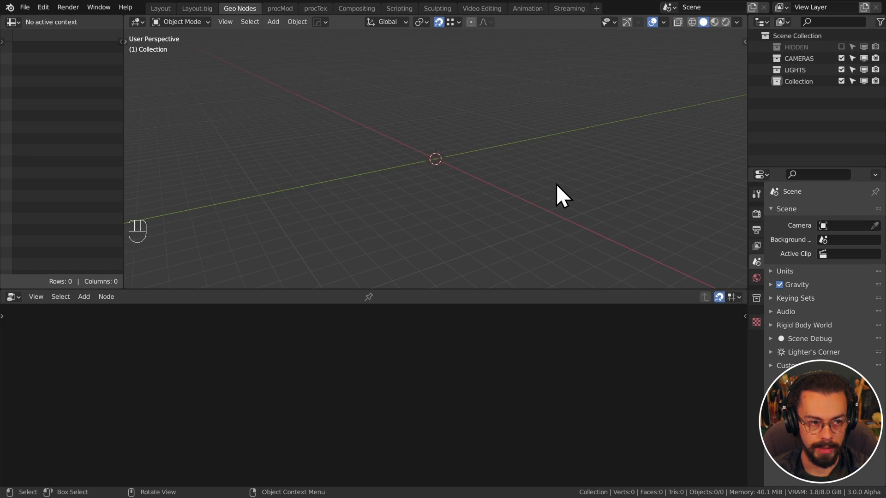
# Add a plane, give it a new Geometry Nodes tree and delete the Group Input node
pyautogui.moveTo(469, 289); pyautogui.dragTo(473, 268)
pyautogui.hotkey('shift', 'a')
pyautogui.moveTo(486, 140)
pyautogui.click(531, 138)
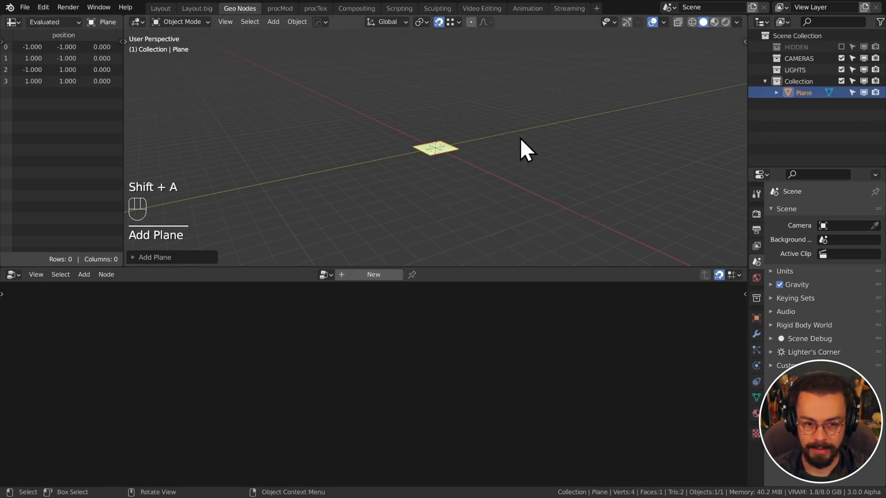
pyautogui.click(388, 273)
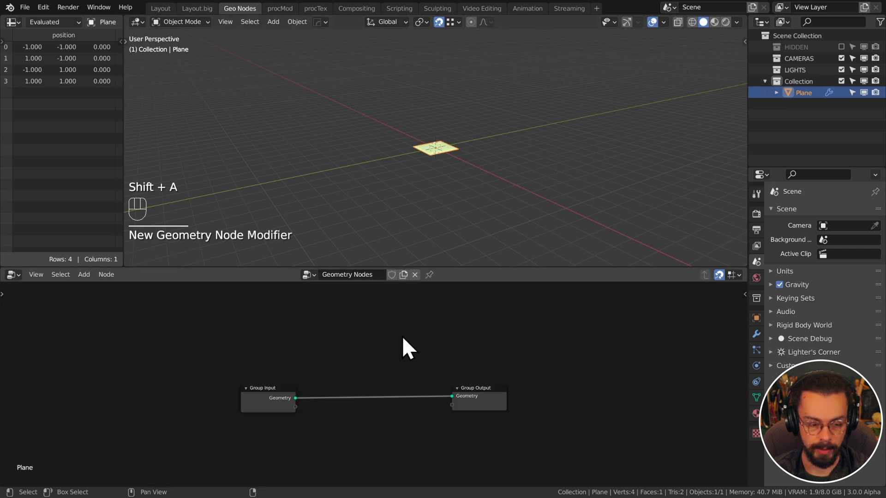
pyautogui.click(258, 385)
pyautogui.press('x')
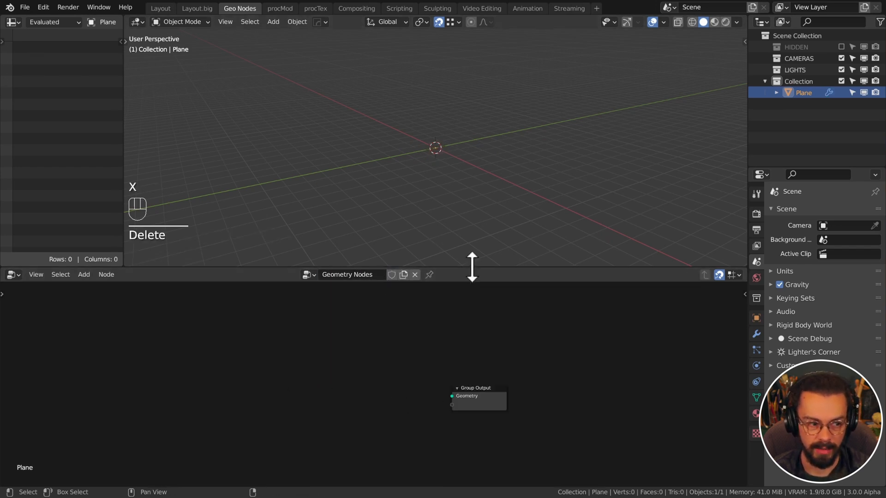
# Rename the node tree to HexWorld
pyautogui.moveTo(472, 267); pyautogui.dragTo(474, 240)
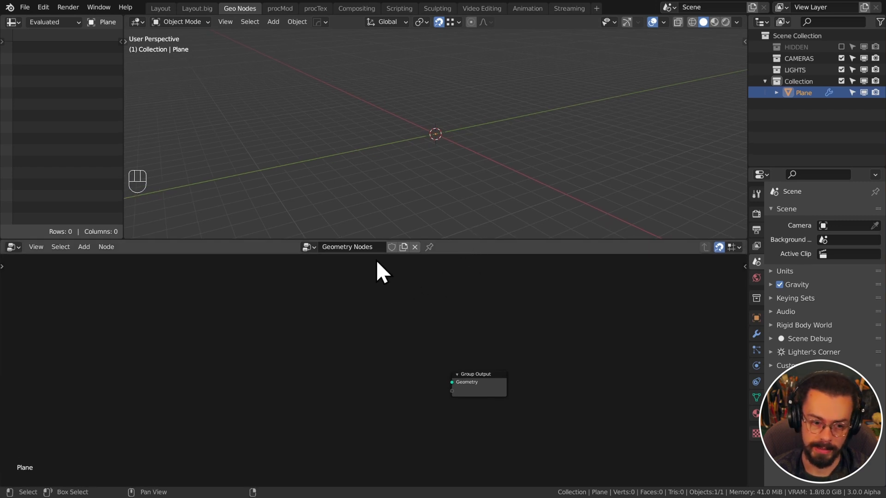
pyautogui.click(374, 248)
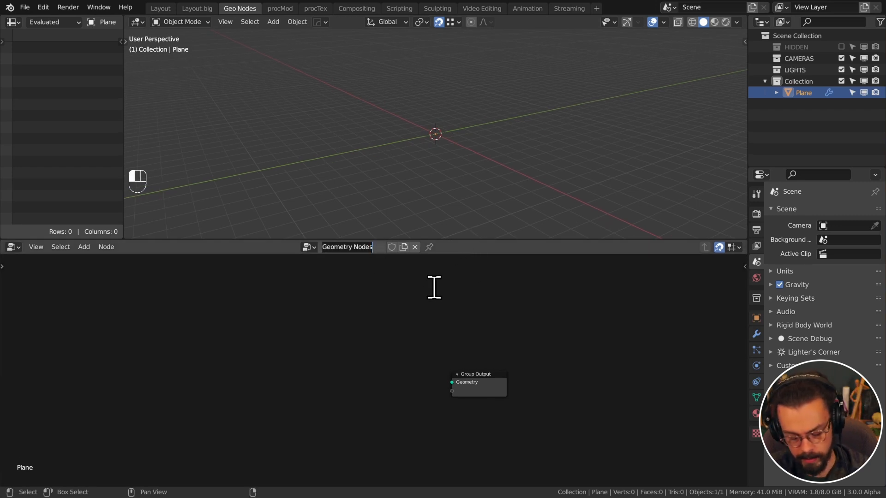
pyautogui.hotkey('ctrl', 'a')
pyautogui.write('HexWorld')
pyautogui.press('Return')
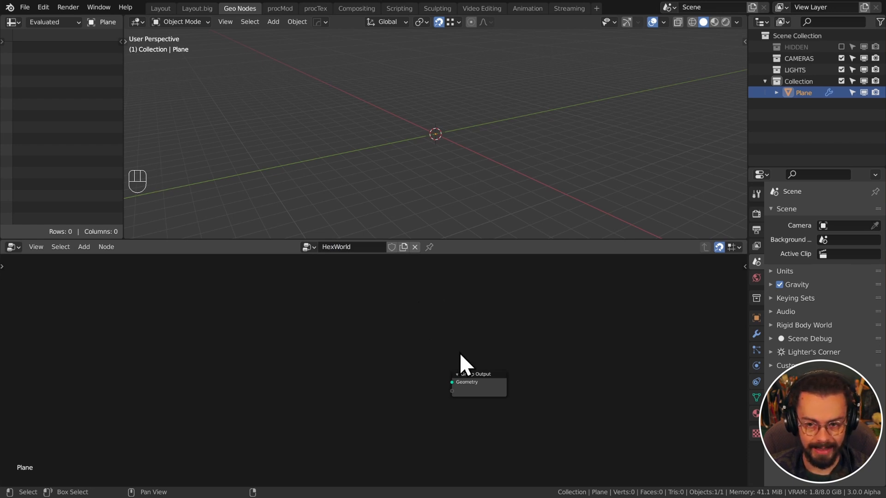
pyautogui.moveTo(461, 355); pyautogui.dragTo(542, 322, button='middle')
pyautogui.scroll(2, 469, 348)
pyautogui.moveTo(474, 240); pyautogui.dragTo(474, 222)
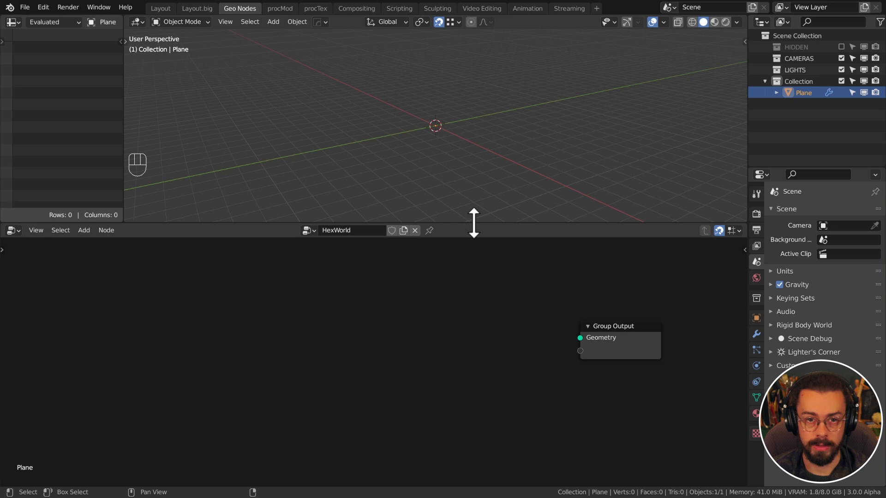
pyautogui.click(282, 8)
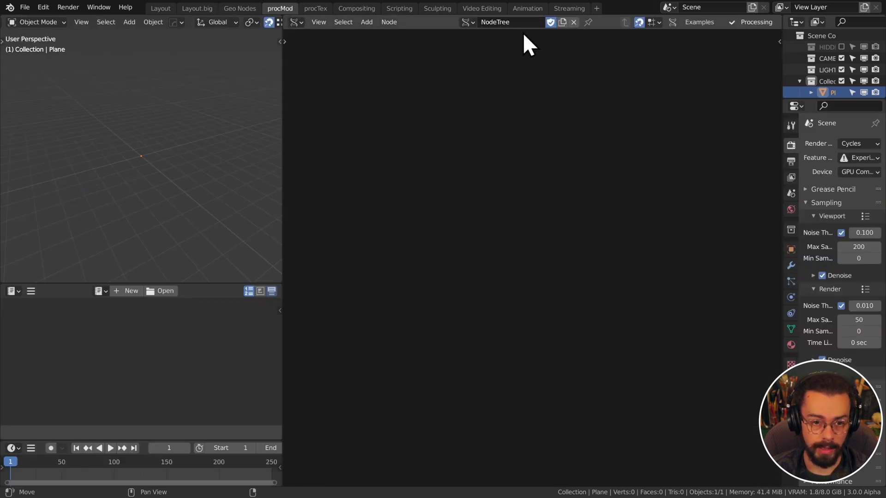
pyautogui.hotkey('shift', 'a')
pyautogui.moveTo(473, 118)
pyautogui.moveTo(570, 316)
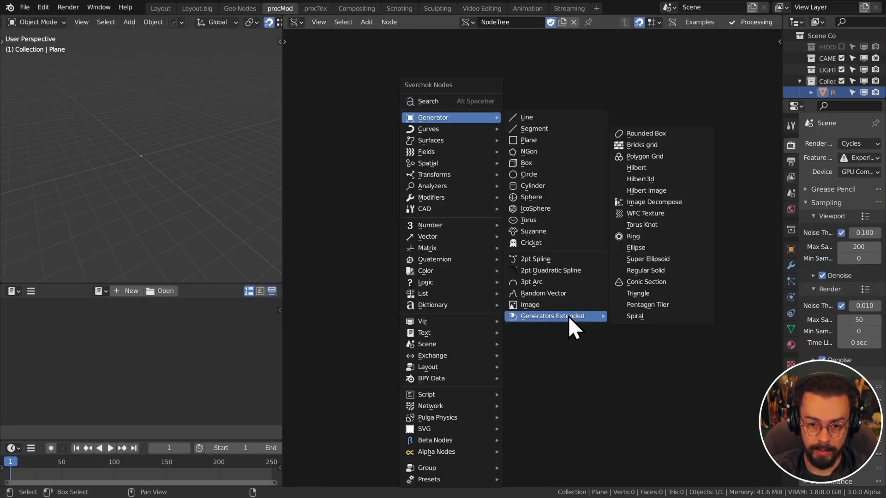
pyautogui.click(662, 157)
pyautogui.click(477, 198)
pyautogui.hotkey('ctrl', 'shift', 'v')
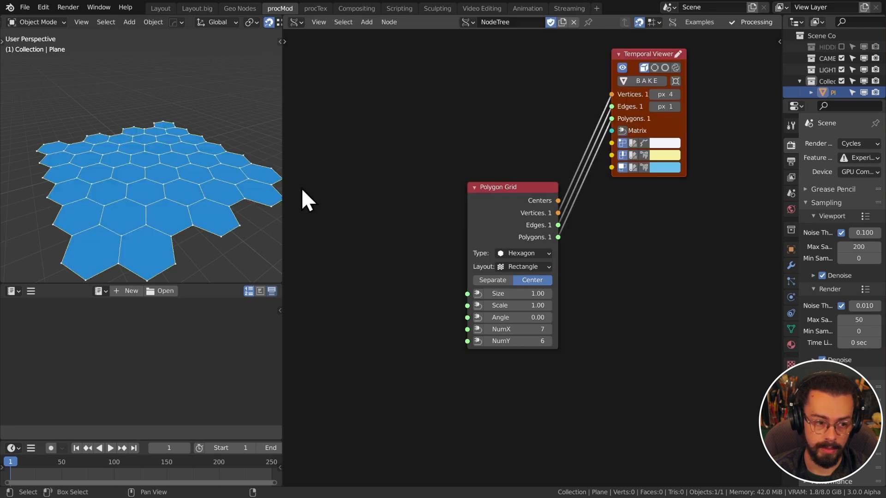
pyautogui.click(527, 267)
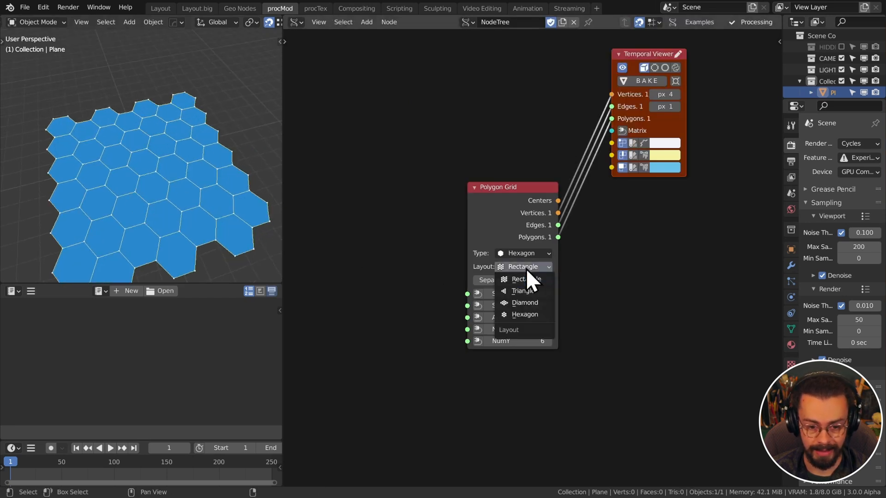
pyautogui.click(536, 315)
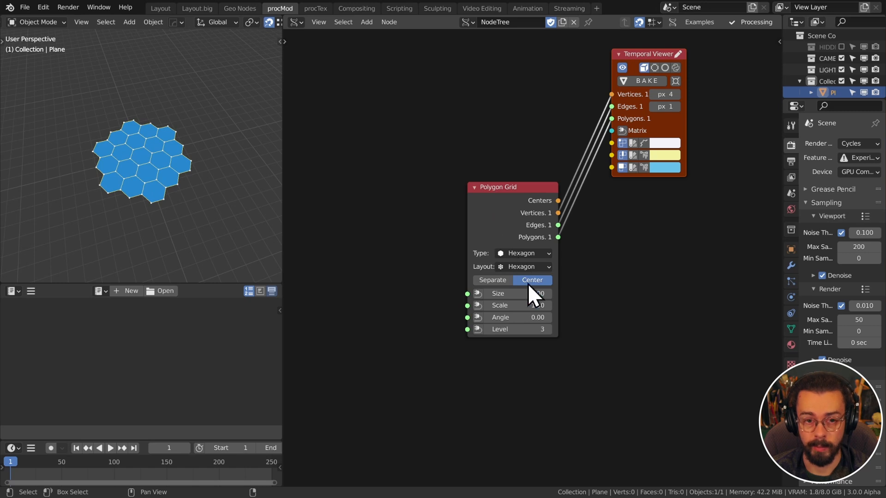
pyautogui.click(504, 223)
pyautogui.press('x')
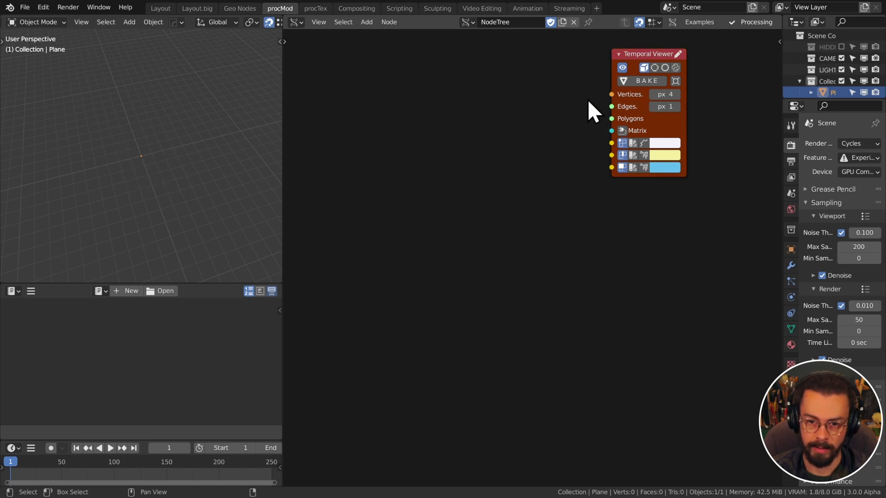
pyautogui.click(643, 65)
pyautogui.press('x')
pyautogui.click(240, 8)
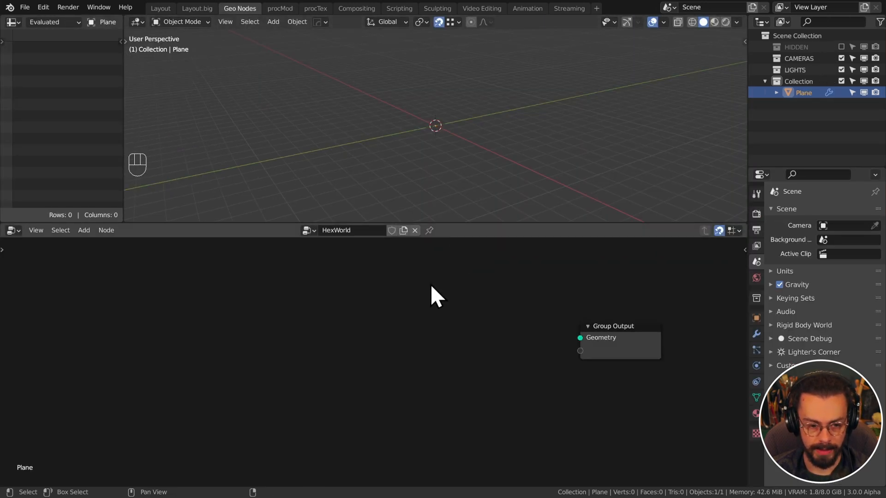
# Add a Mesh Line node and link its Geometry to the Group Output
pyautogui.click(392, 322)
pyautogui.hotkey('shift', 'a')
pyautogui.moveTo(369, 332)
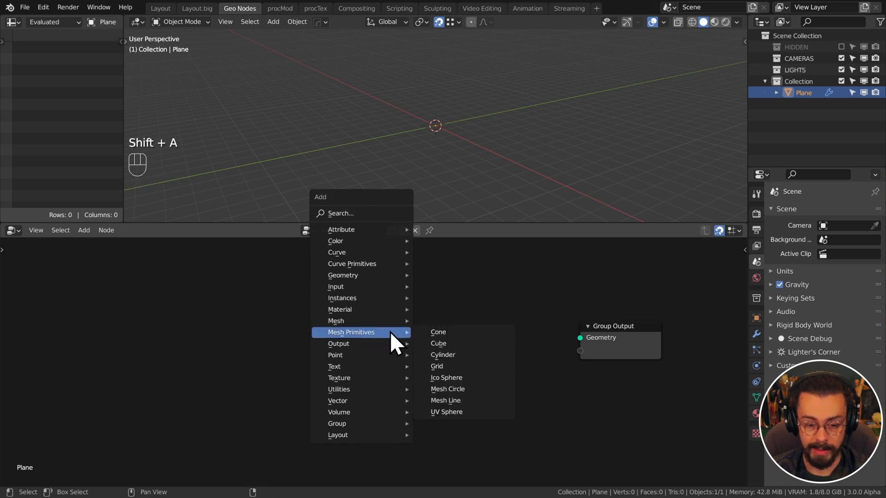
pyautogui.click(468, 401)
pyautogui.click(293, 286)
pyautogui.moveTo(371, 307); pyautogui.dragTo(577, 339)
pyautogui.moveTo(431, 146); pyautogui.dragTo(450, 135, button='middle')
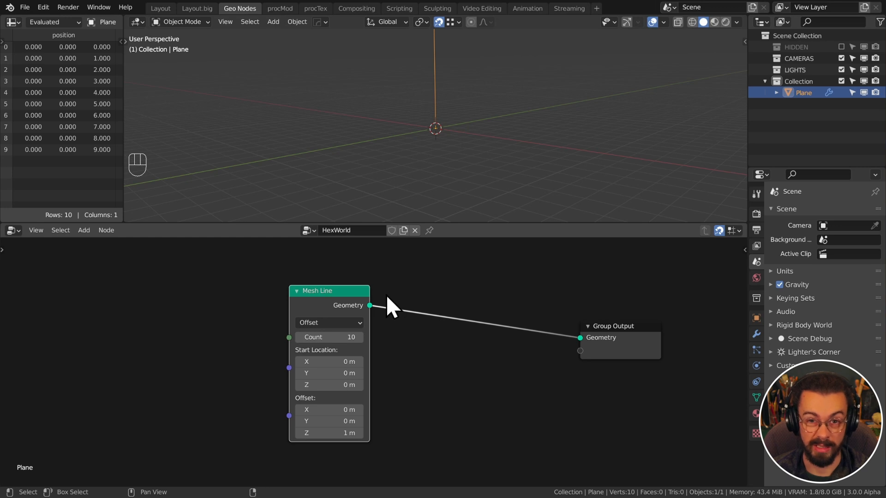
# Tidy the layout, placing the Mesh Line node left of the Group Output
pyautogui.moveTo(400, 333); pyautogui.dragTo(470, 325, button='middle')
pyautogui.moveTo(395, 296); pyautogui.dragTo(300, 294)
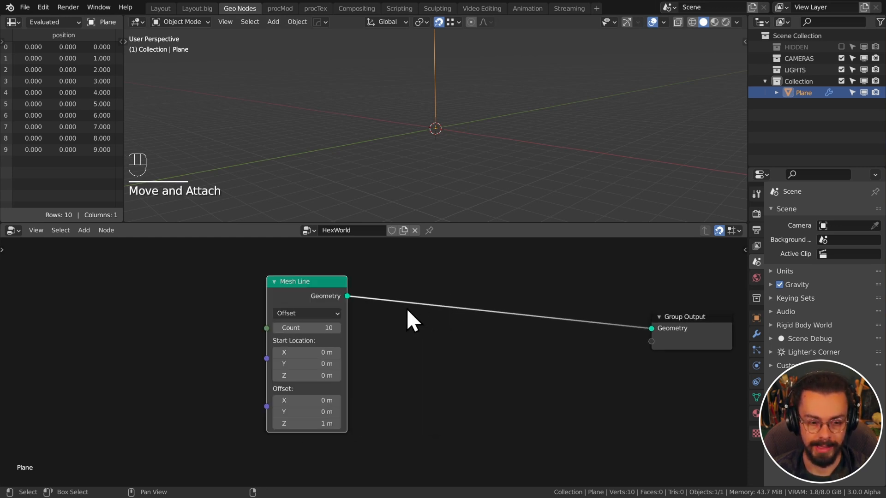
pyautogui.moveTo(407, 310); pyautogui.dragTo(430, 313, button='middle')
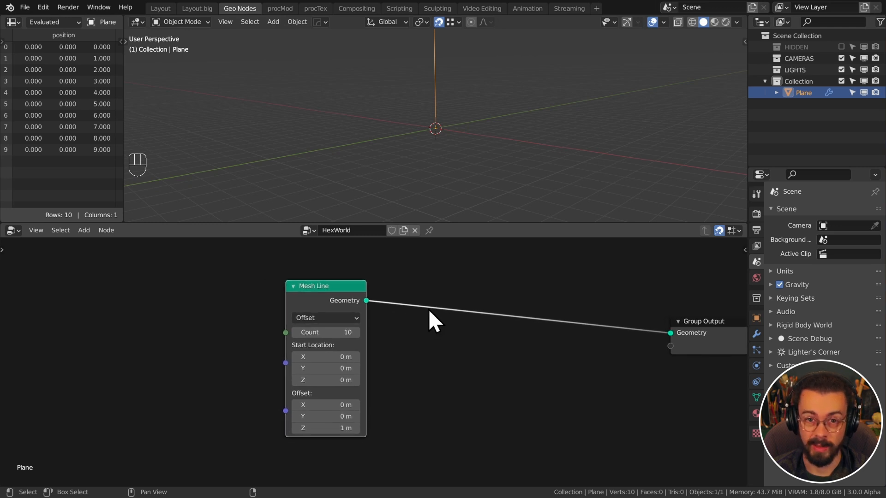
pyautogui.click(341, 292)
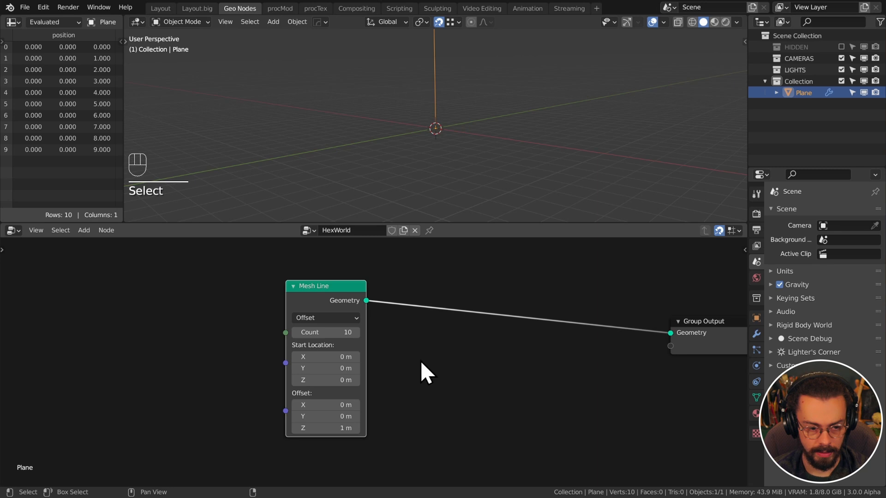
pyautogui.moveTo(333, 292); pyautogui.dragTo(345, 294)
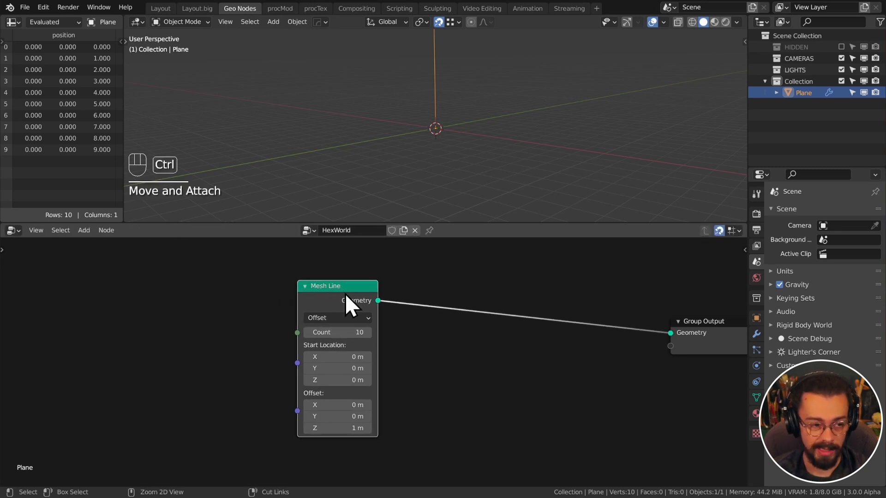
# Group the Mesh Line node and remove its Start Location and Offset group inputs
pyautogui.hotkey('ctrl', 'g')
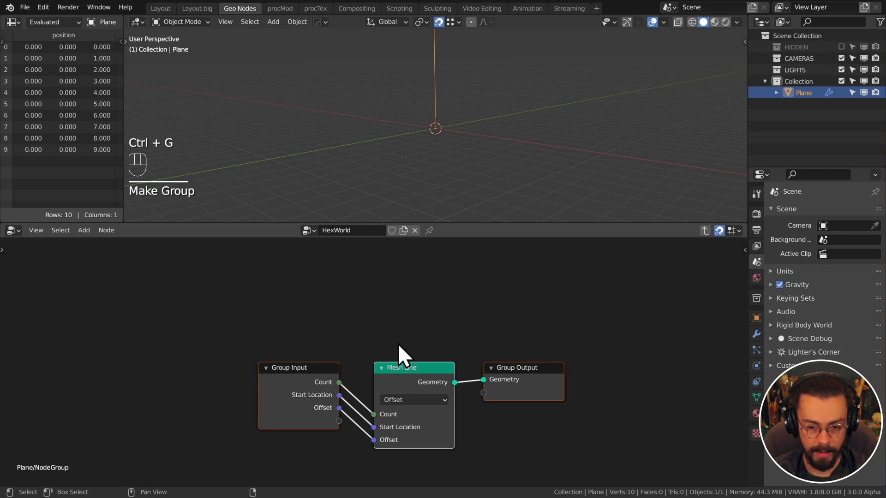
pyautogui.press('n')
pyautogui.click(740, 310)
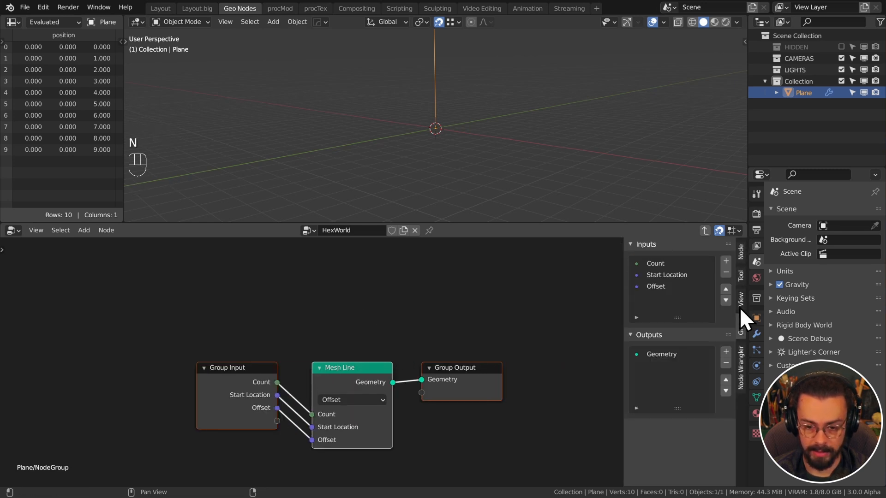
pyautogui.click(683, 275)
pyautogui.click(725, 273)
pyautogui.click(725, 274)
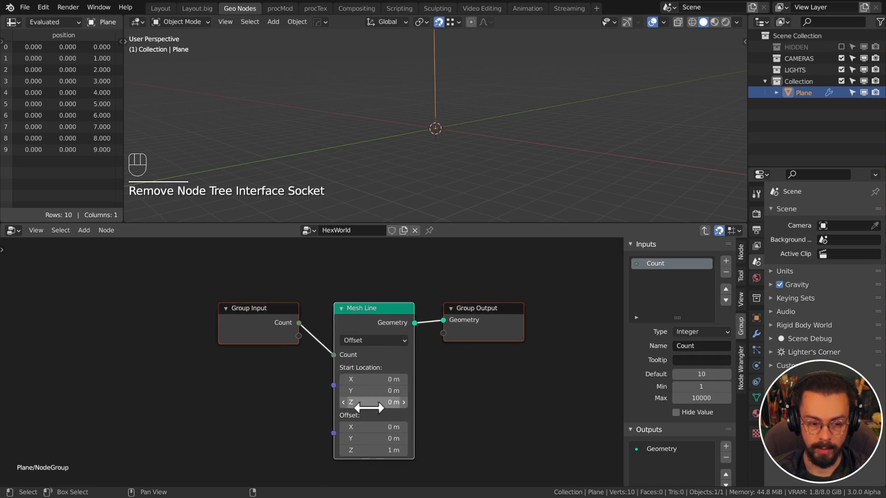
# Rename the Count group input to Count X and add a second input, Count Y
pyautogui.click(273, 320)
pyautogui.press('g')
pyautogui.click(166, 319)
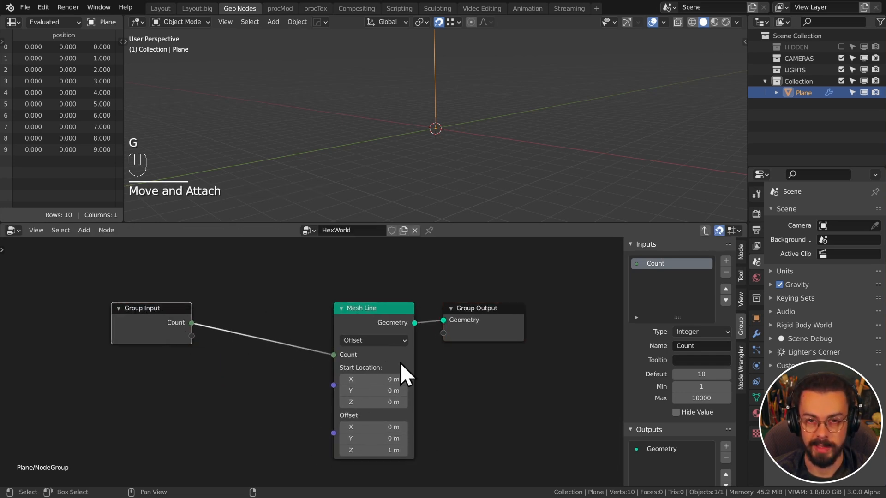
pyautogui.moveTo(467, 339); pyautogui.dragTo(501, 305, button='middle')
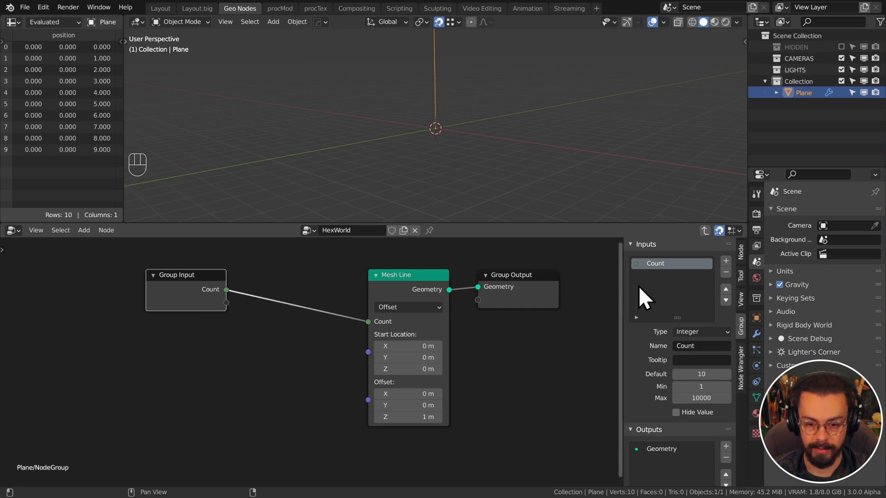
pyautogui.doubleClick(679, 264)
pyautogui.write('C')
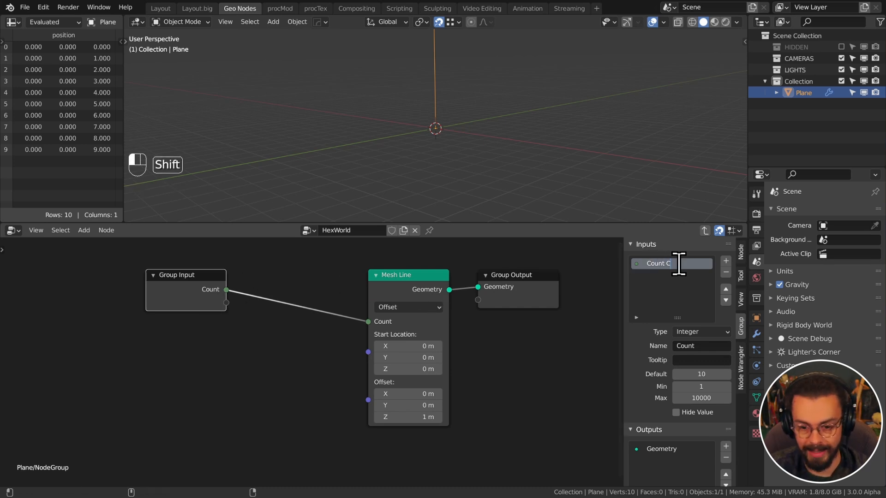
pyautogui.write('X')
pyautogui.press('Return')
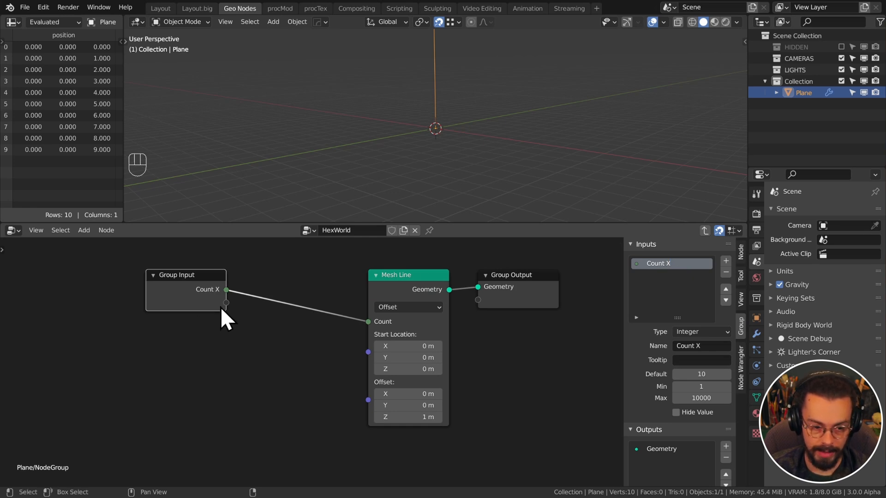
pyautogui.moveTo(221, 307); pyautogui.dragTo(368, 322)
pyautogui.click(669, 275)
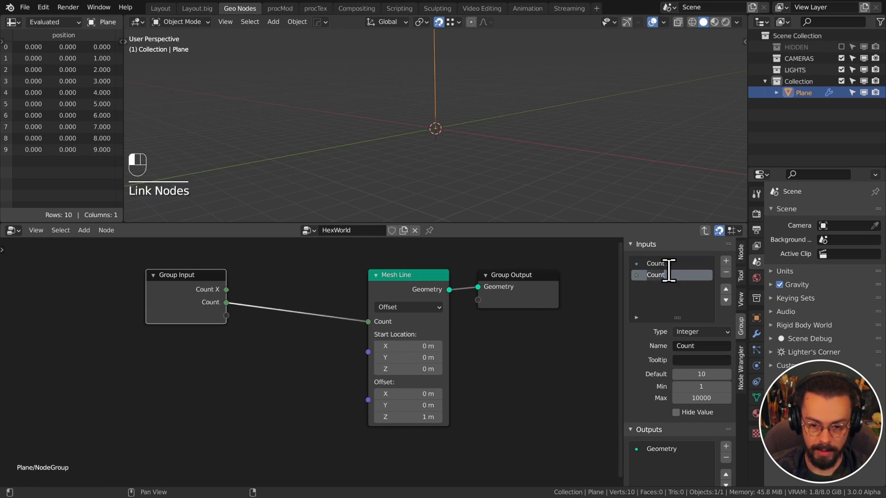
pyautogui.write('Y')
pyautogui.press('Return')
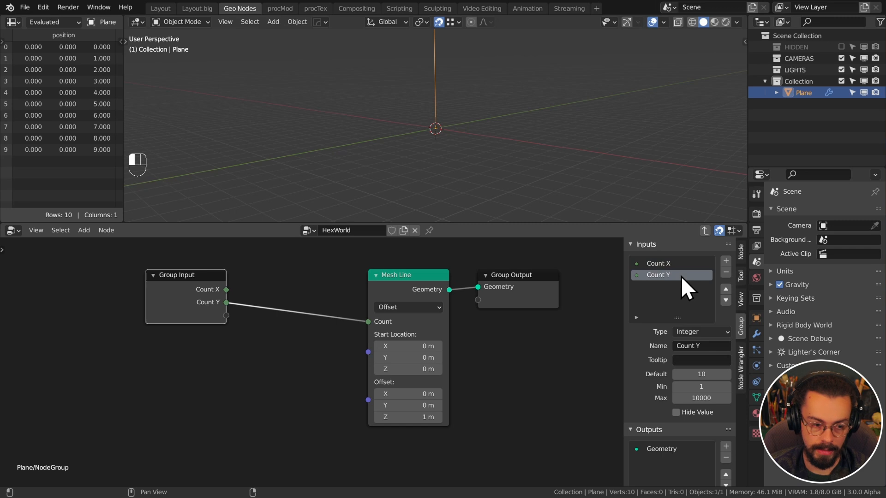
# Insert a Multiply Math node on the count link and wire Count X into it
pyautogui.press('q')
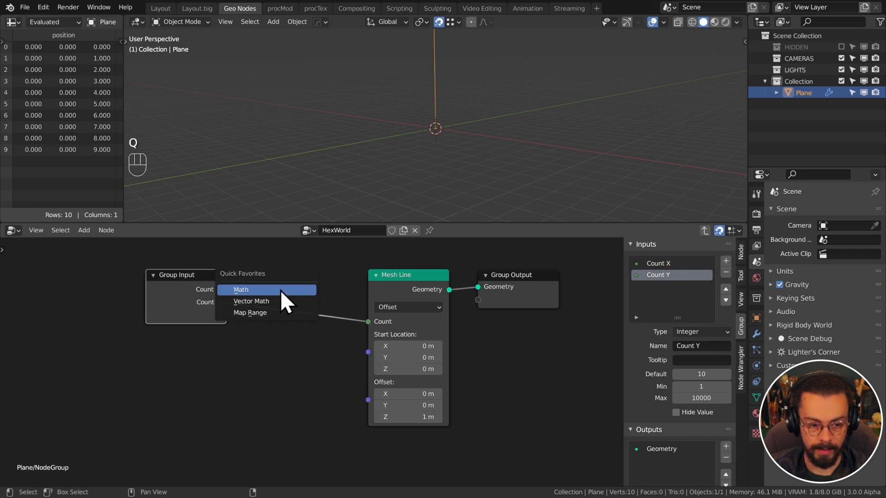
pyautogui.click(280, 290)
pyautogui.click(269, 273)
pyautogui.click(295, 305)
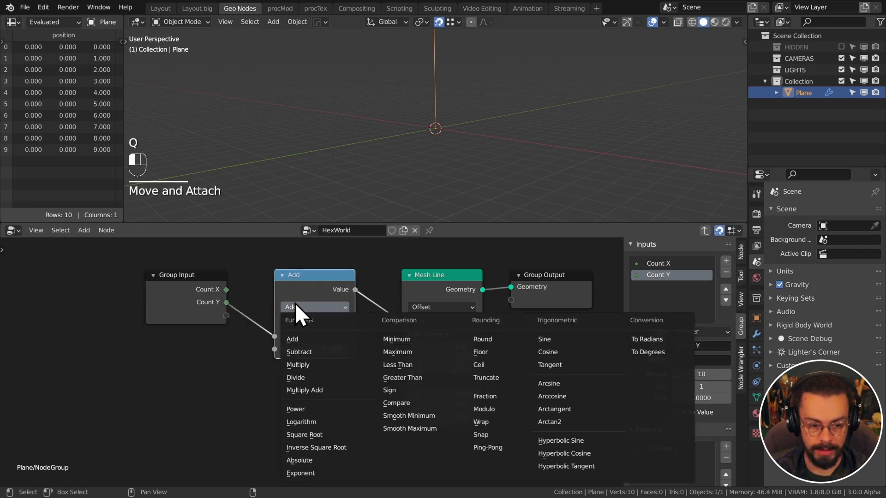
pyautogui.click(320, 362)
pyautogui.moveTo(227, 289); pyautogui.dragTo(279, 340)
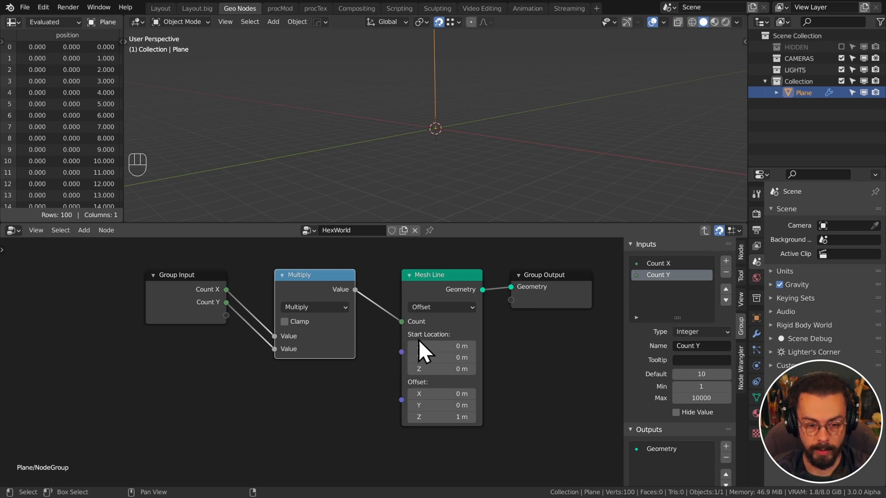
# Rearrange the nodes and expose Count X as an additional group output
pyautogui.moveTo(376, 320); pyautogui.dragTo(359, 331, button='middle')
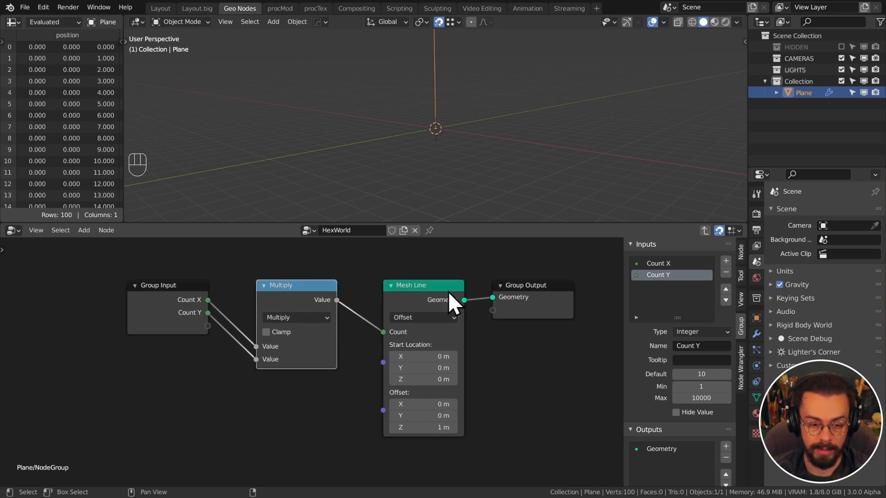
pyautogui.moveTo(415, 303); pyautogui.dragTo(393, 301)
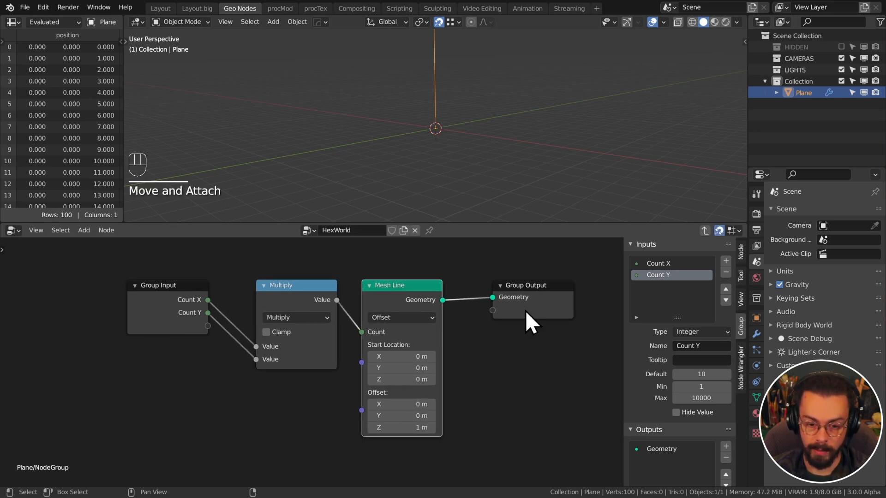
pyautogui.moveTo(525, 311); pyautogui.dragTo(535, 322)
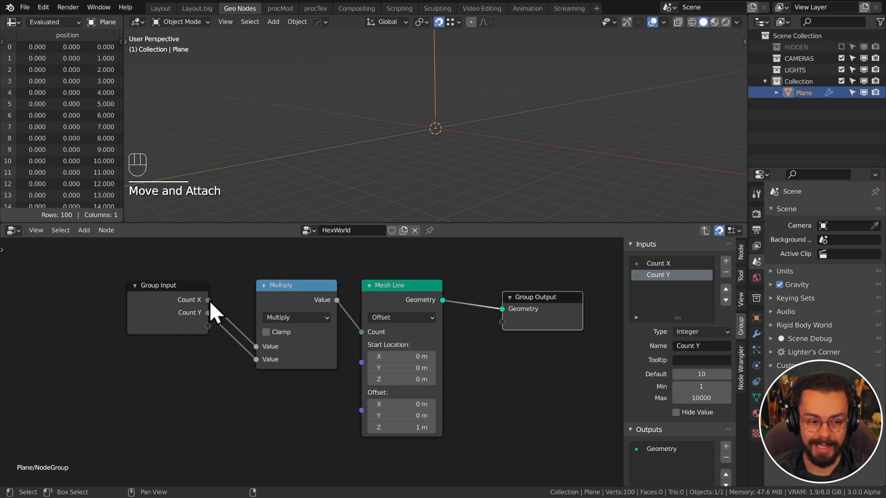
pyautogui.moveTo(209, 301); pyautogui.dragTo(226, 281)
pyautogui.moveTo(274, 259); pyautogui.dragTo(504, 329)
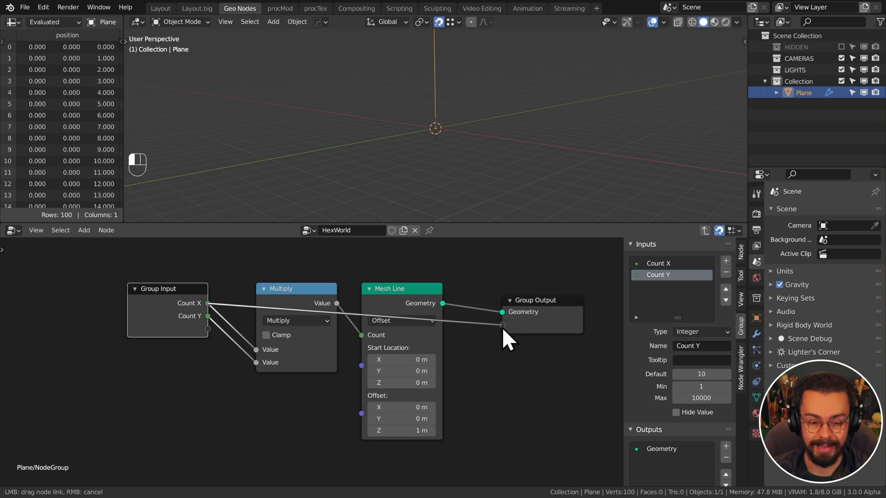
pyautogui.moveTo(502, 328); pyautogui.dragTo(496, 309)
pyautogui.moveTo(174, 303); pyautogui.dragTo(198, 302)
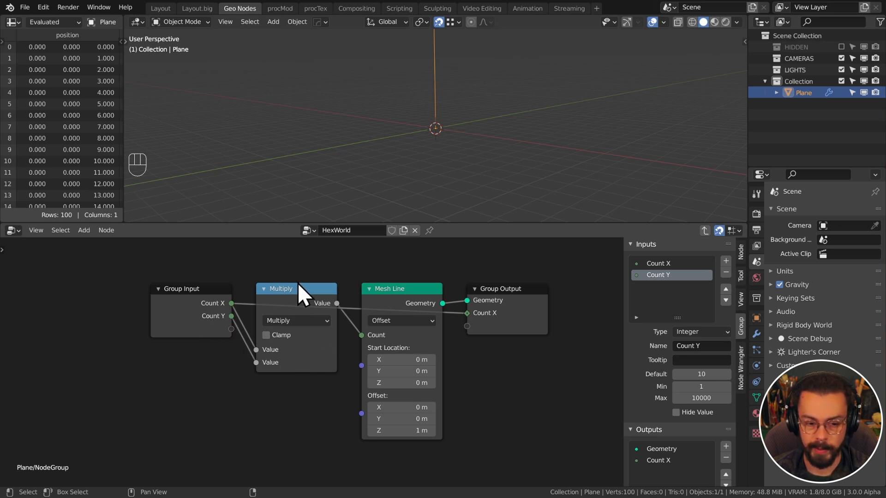
pyautogui.click(414, 300)
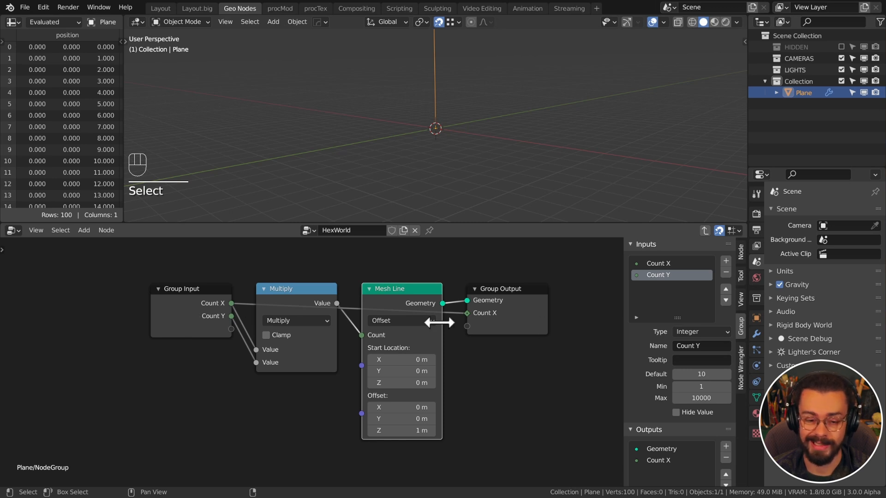
# Group the Multiply and Mesh Line nodes into a node group named Points
pyautogui.hotkey('ctrl', 'g')
pyautogui.press('Tab')
pyautogui.doubleClick(264, 330)
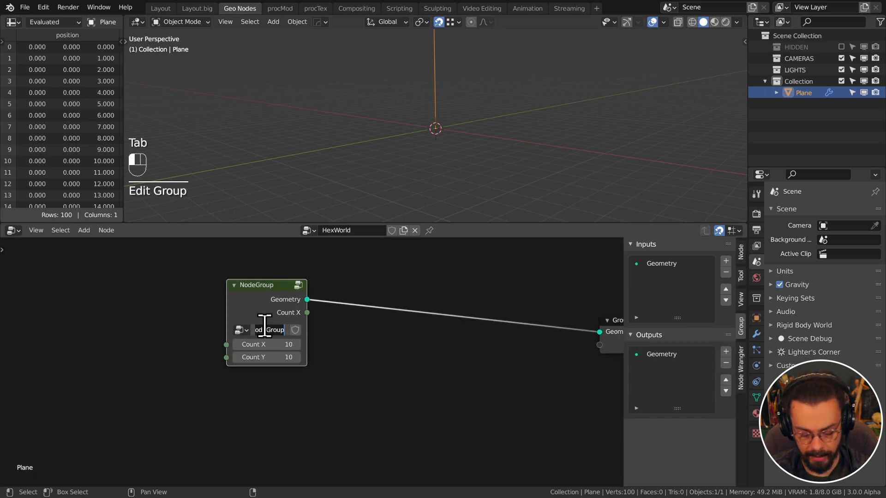
pyautogui.write('Points')
pyautogui.press('Return')
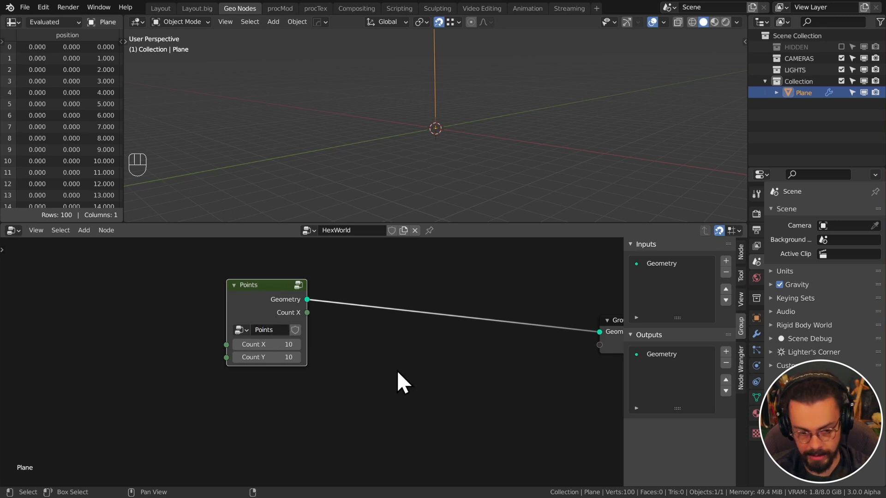
# Add an Index input node beneath the Points group
pyautogui.press('n')
pyautogui.hotkey('shift', 'a')
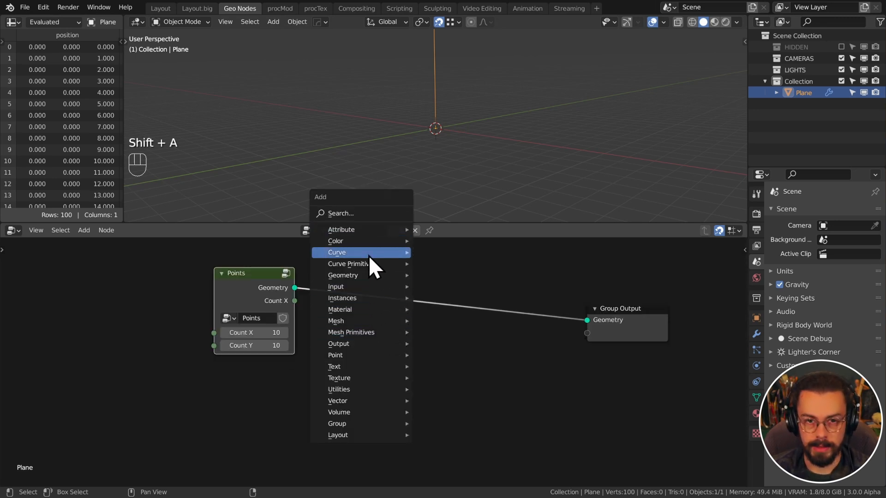
pyautogui.moveTo(378, 323)
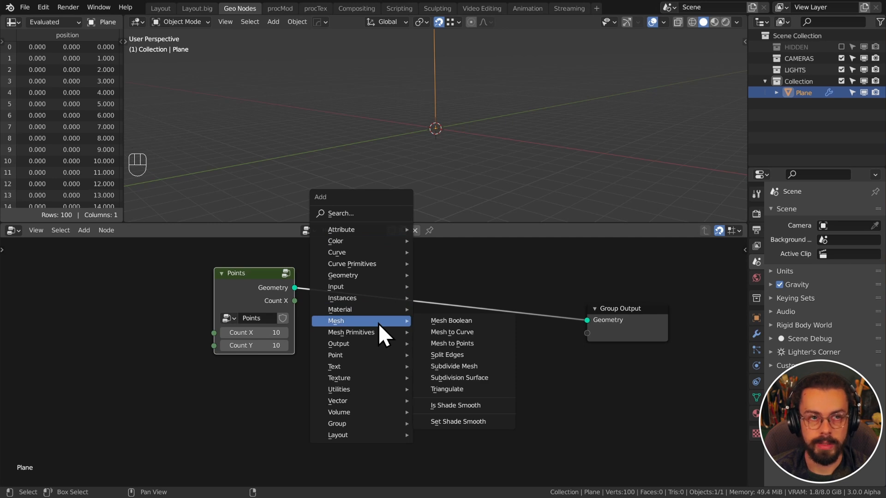
pyautogui.moveTo(369, 231)
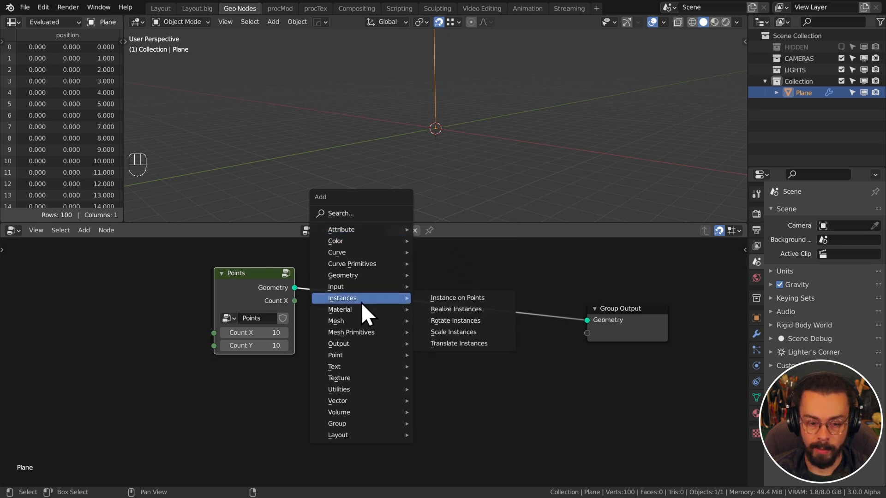
pyautogui.moveTo(365, 289)
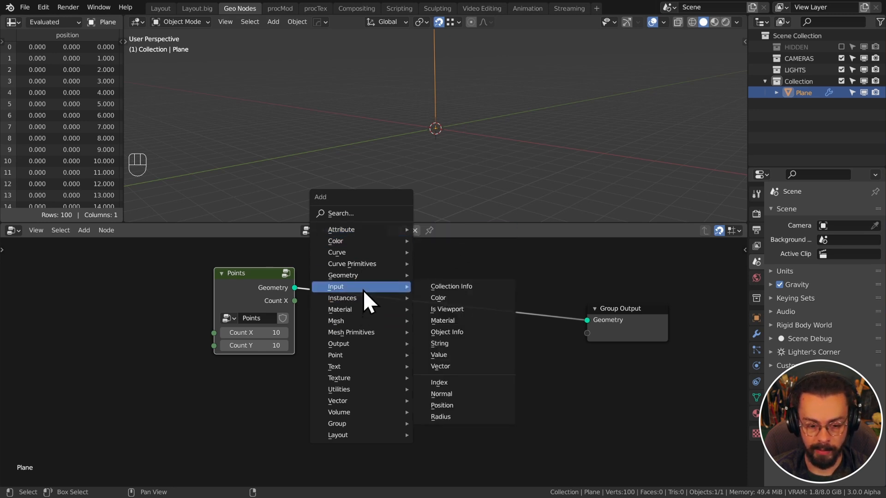
pyautogui.click(468, 383)
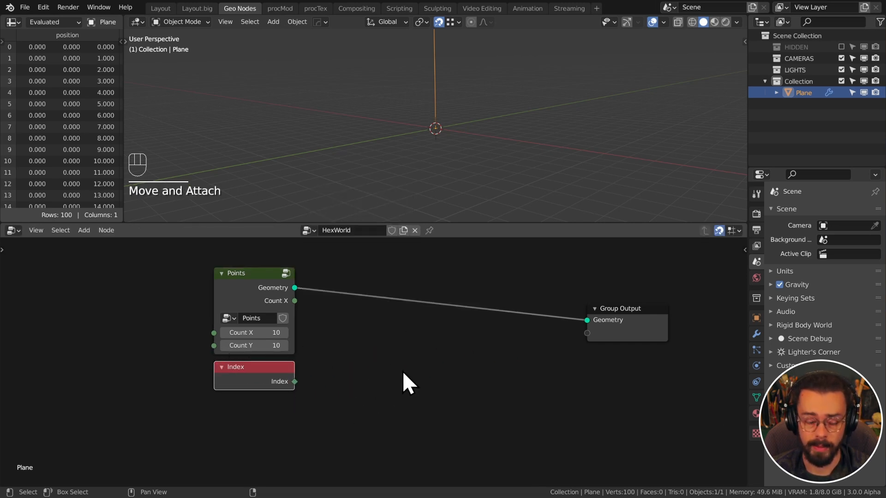
pyautogui.moveTo(401, 344); pyautogui.dragTo(373, 374, button='middle')
pyautogui.scroll(3, 428, 348)
pyautogui.hotkey('shift', 'a')
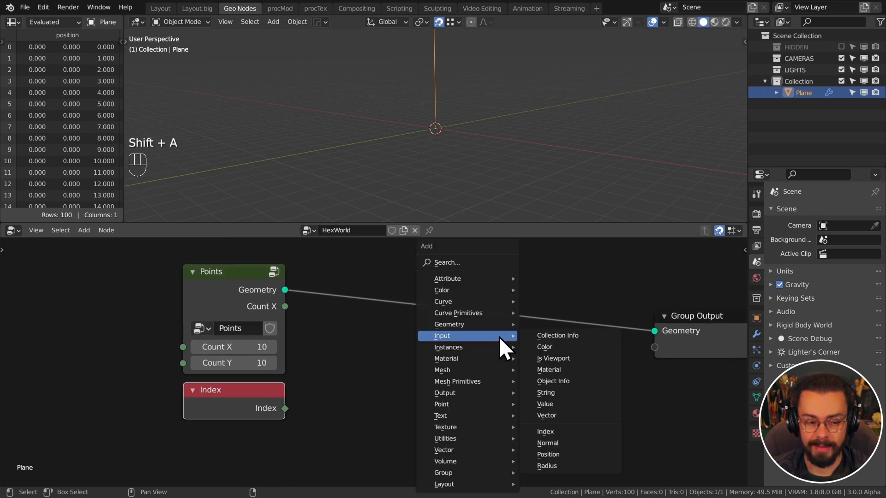
pyautogui.moveTo(497, 305)
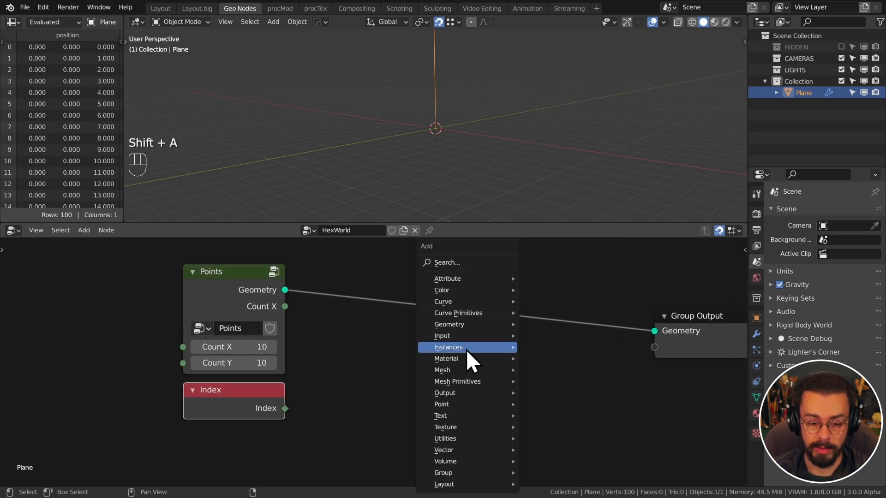
pyautogui.moveTo(464, 324)
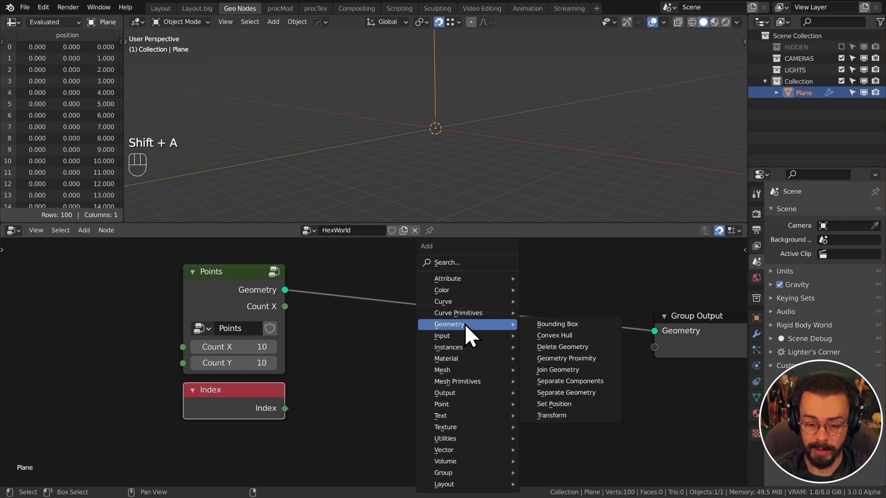
# Insert a Set Position node on the link before the Group Output
pyautogui.click(576, 403)
pyautogui.click(497, 272)
pyautogui.moveTo(679, 332); pyautogui.dragTo(652, 303)
pyautogui.scroll(-3, 645, 355)
pyautogui.moveTo(655, 380); pyautogui.dragTo(519, 310)
pyautogui.press('g')
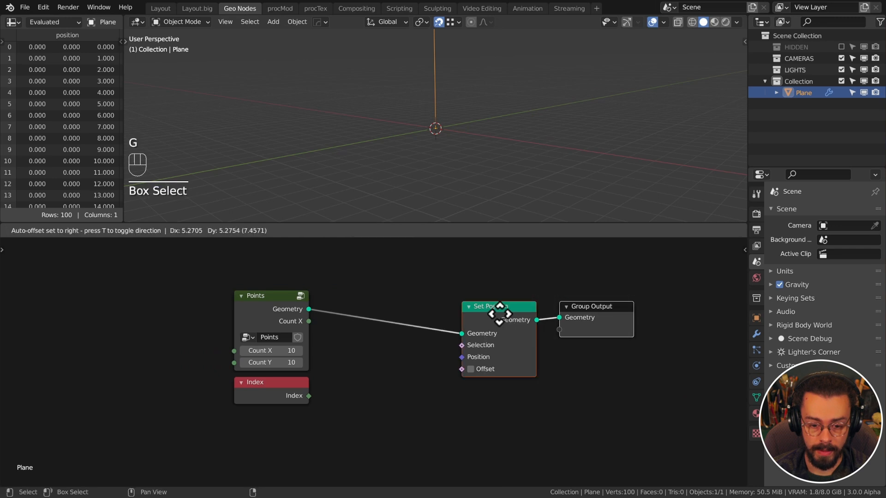
pyautogui.click(634, 299)
pyautogui.click(497, 369)
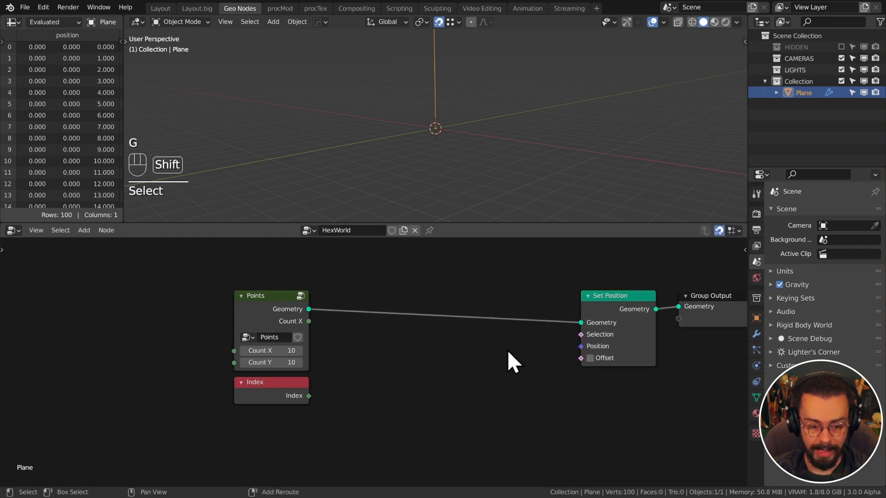
# Drive Set Position with a Combine XYZ whose X comes from the Index node
pyautogui.hotkey('shift', 'a')
pyautogui.moveTo(474, 441)
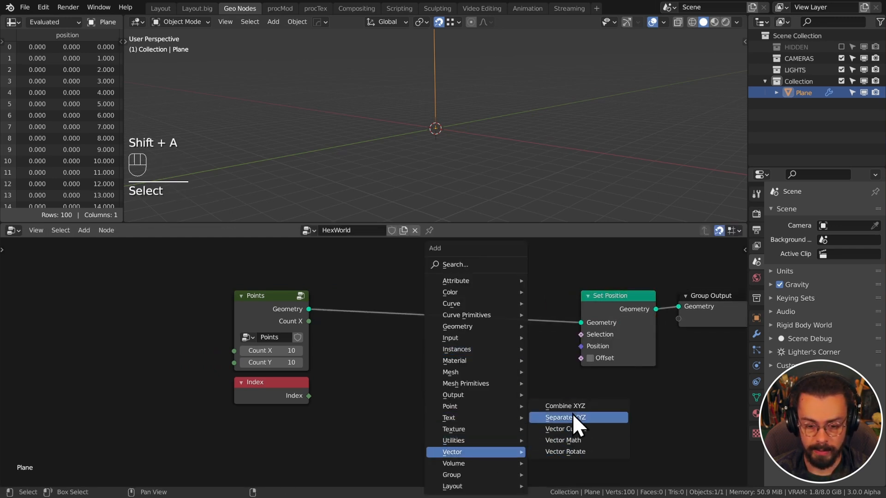
pyautogui.click(572, 406)
pyautogui.moveTo(515, 363); pyautogui.dragTo(581, 348)
pyautogui.moveTo(484, 355); pyautogui.dragTo(495, 354)
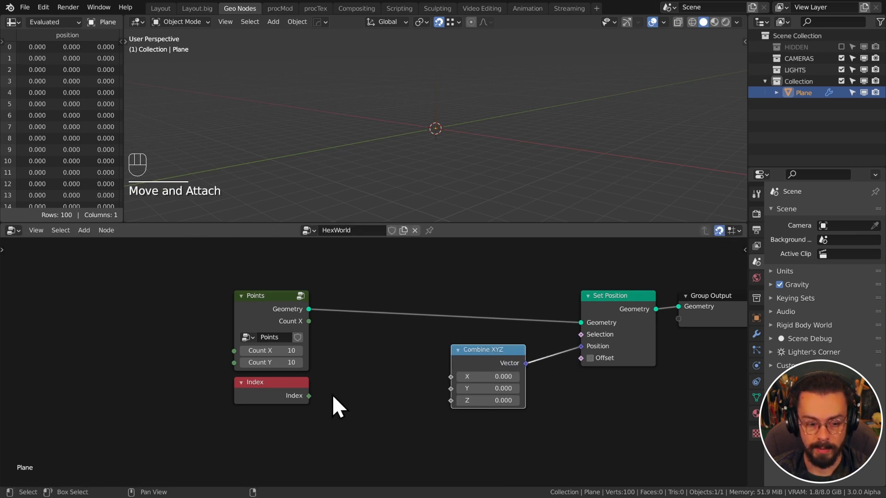
pyautogui.moveTo(308, 396); pyautogui.dragTo(451, 376)
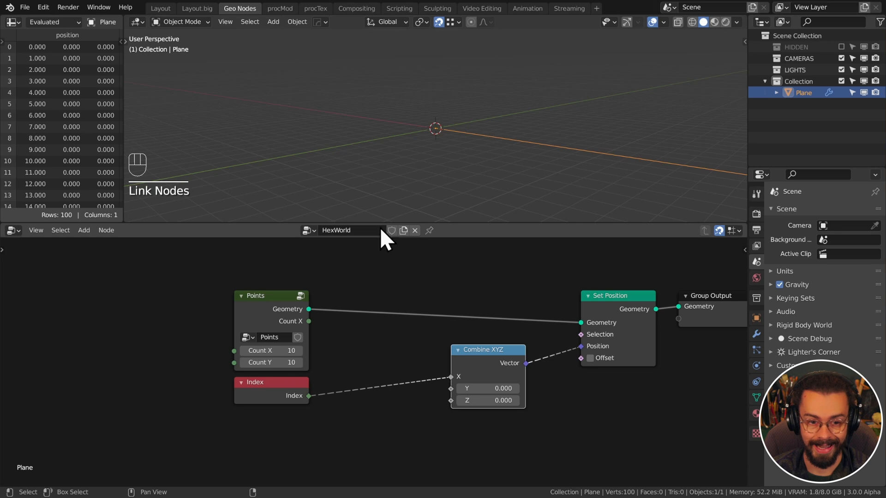
pyautogui.moveTo(415, 153); pyautogui.dragTo(459, 172, button='middle')
pyautogui.scroll(-4, 464, 172)
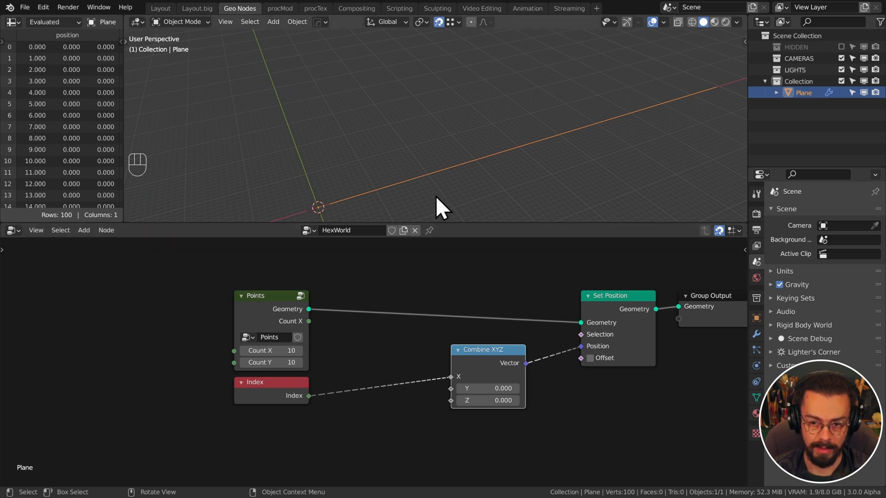
pyautogui.moveTo(511, 180); pyautogui.dragTo(502, 192, button='middle')
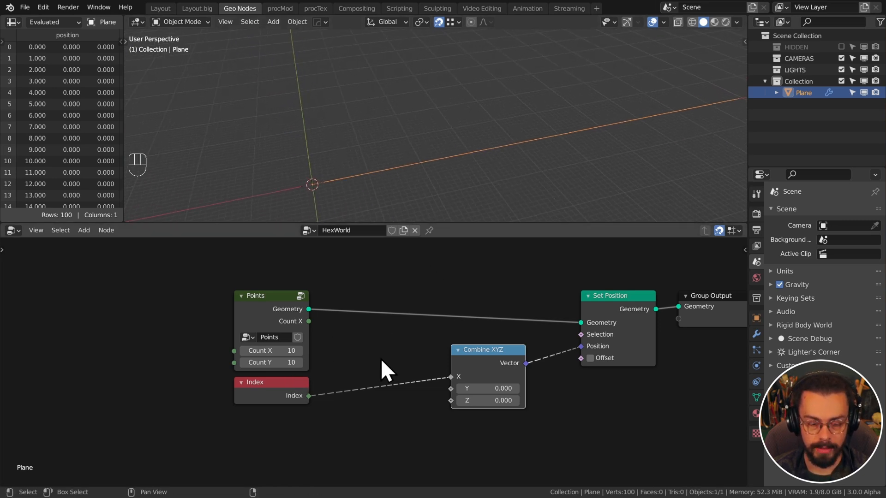
pyautogui.scroll(-4, 381, 359)
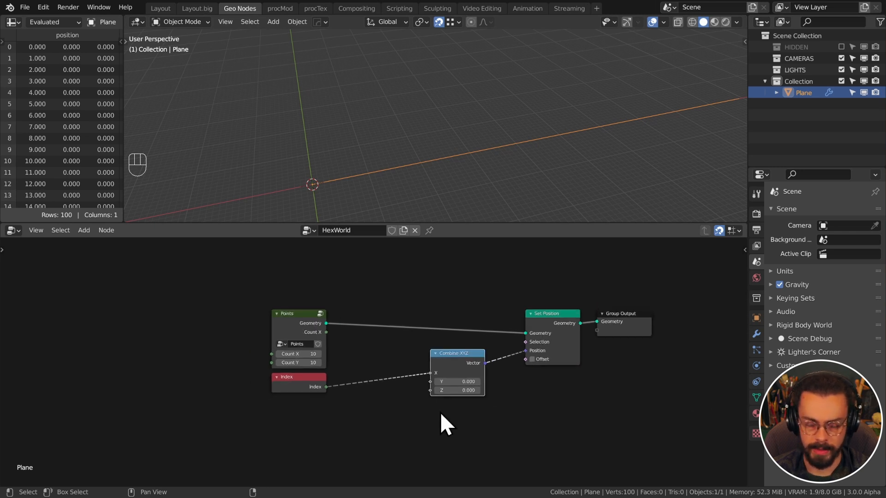
pyautogui.moveTo(438, 224); pyautogui.dragTo(439, 168)
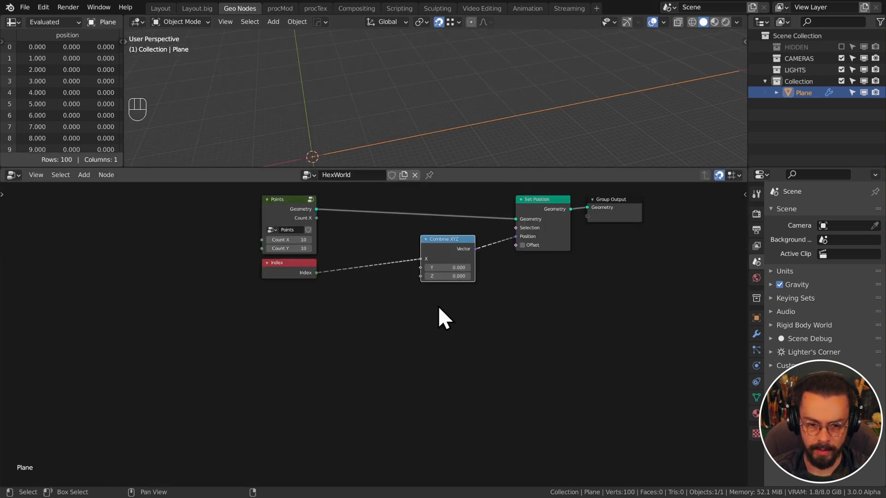
pyautogui.scroll(3, 438, 339)
pyautogui.moveTo(437, 340); pyautogui.dragTo(446, 340, button='middle')
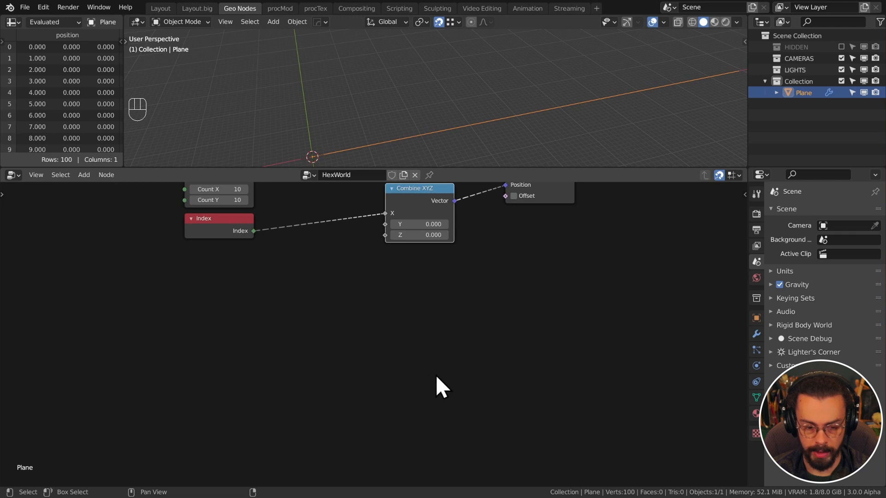
# Sketch a tick-marked line below the nodes, labelled 0 and 4
pyautogui.press('d')
pyautogui.moveTo(381, 387); pyautogui.dragTo(562, 389)
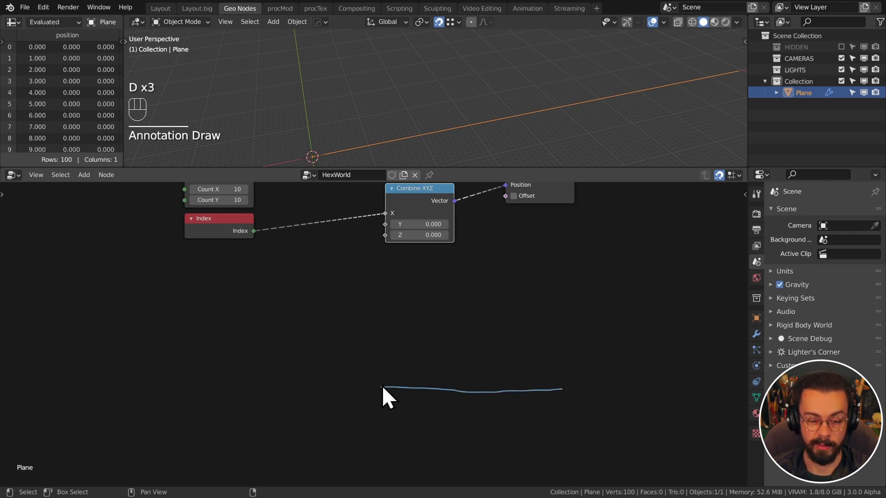
pyautogui.moveTo(381, 383); pyautogui.dragTo(380, 396)
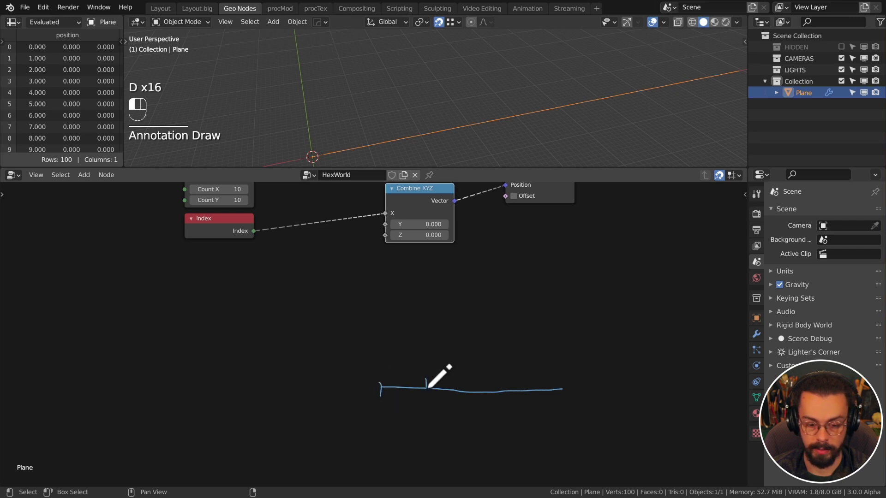
pyautogui.moveTo(425, 378); pyautogui.dragTo(426, 389)
pyautogui.moveTo(479, 386)
pyautogui.mouseDown()
pyautogui.moveTo(480, 401)
pyautogui.moveTo(564, 397)
pyautogui.mouseUp()
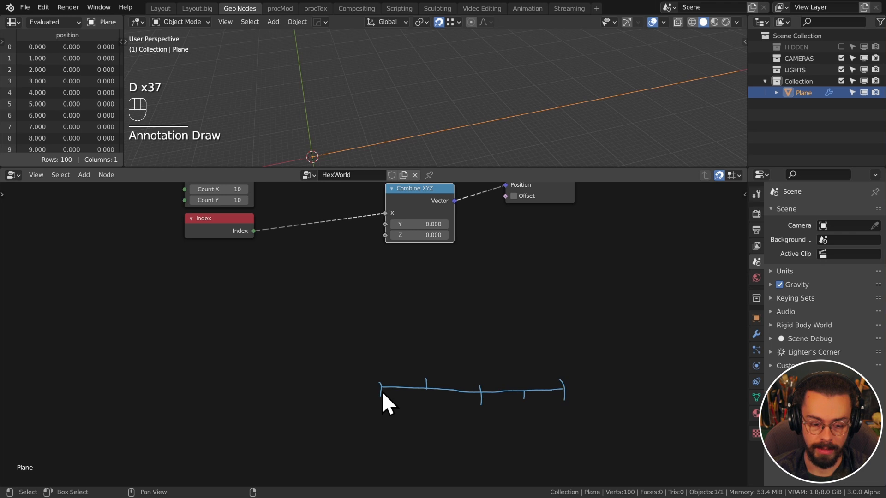
pyautogui.moveTo(385, 420); pyautogui.dragTo(524, 435)
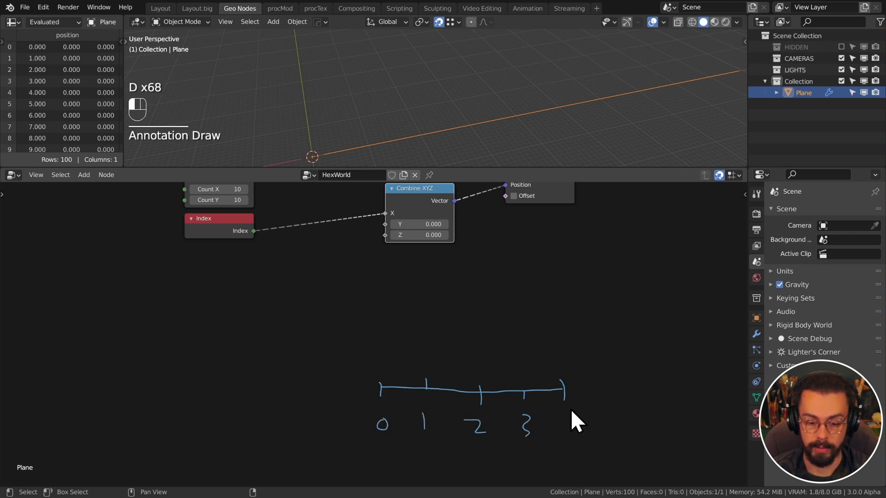
pyautogui.moveTo(568, 409)
pyautogui.mouseDown()
pyautogui.moveTo(581, 417)
pyautogui.moveTo(574, 426)
pyautogui.mouseUp()
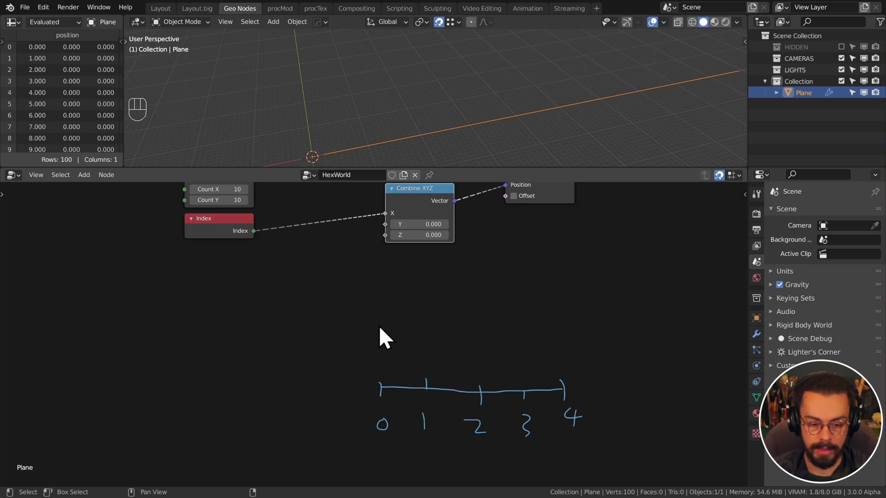
# Sketch two more tick-marked lines above it, then pan back to the node tree
pyautogui.moveTo(378, 341); pyautogui.dragTo(587, 349)
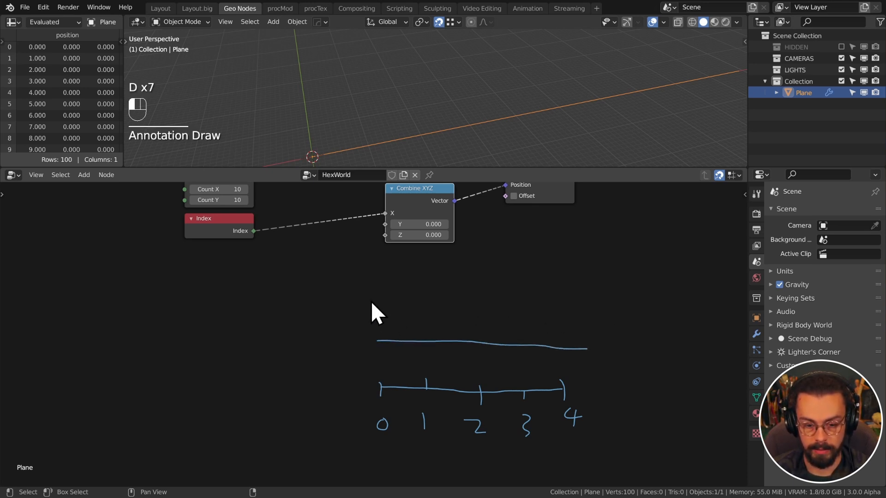
pyautogui.moveTo(372, 296); pyautogui.dragTo(569, 300)
pyautogui.moveTo(378, 333); pyautogui.dragTo(379, 353)
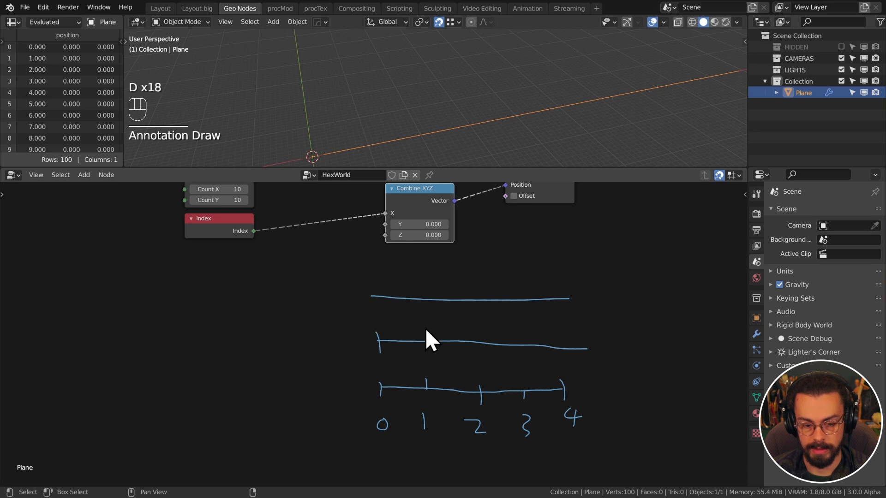
pyautogui.moveTo(425, 329); pyautogui.dragTo(425, 349)
pyautogui.moveTo(462, 333); pyautogui.dragTo(463, 351)
pyautogui.moveTo(526, 335); pyautogui.dragTo(527, 357)
pyautogui.moveTo(565, 334); pyautogui.dragTo(567, 357)
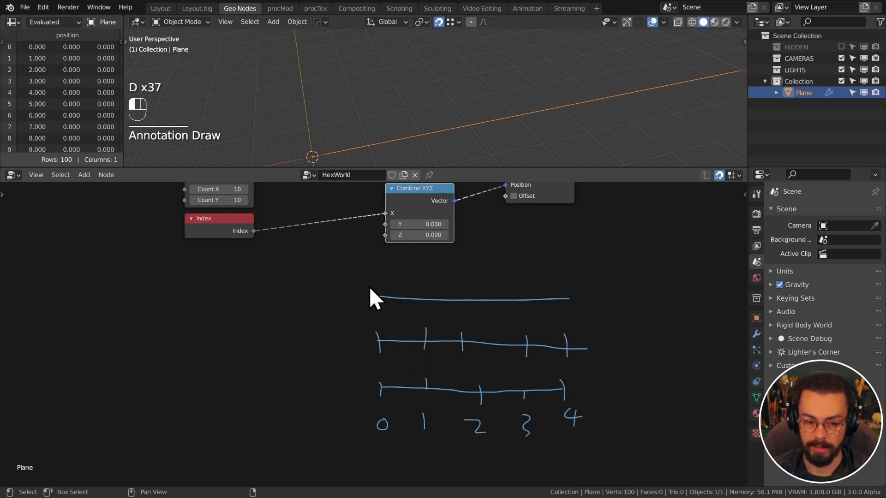
pyautogui.moveTo(369, 286); pyautogui.dragTo(370, 299)
pyautogui.moveTo(421, 292); pyautogui.dragTo(422, 311)
pyautogui.moveTo(472, 285)
pyautogui.mouseDown()
pyautogui.moveTo(473, 302)
pyautogui.moveTo(519, 313)
pyautogui.mouseUp()
pyautogui.moveTo(554, 284); pyautogui.dragTo(556, 309)
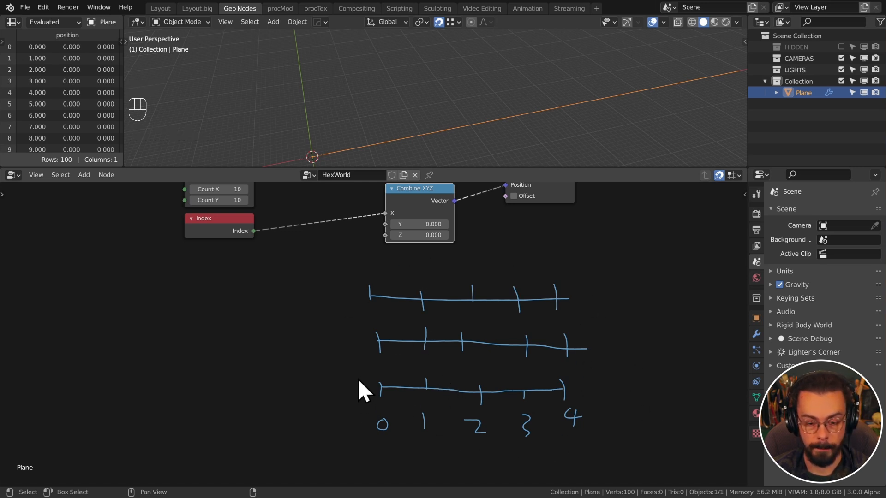
pyautogui.moveTo(332, 309); pyautogui.dragTo(375, 340, button='middle')
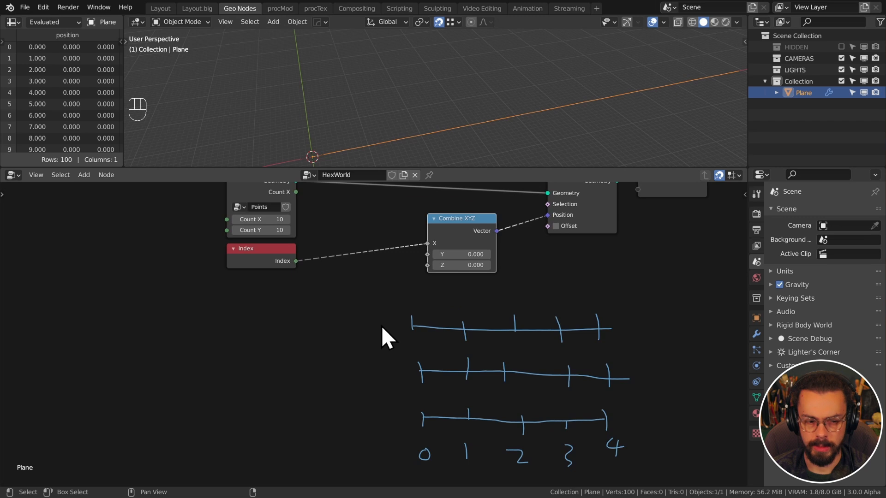
pyautogui.moveTo(457, 371); pyautogui.dragTo(402, 329, button='middle')
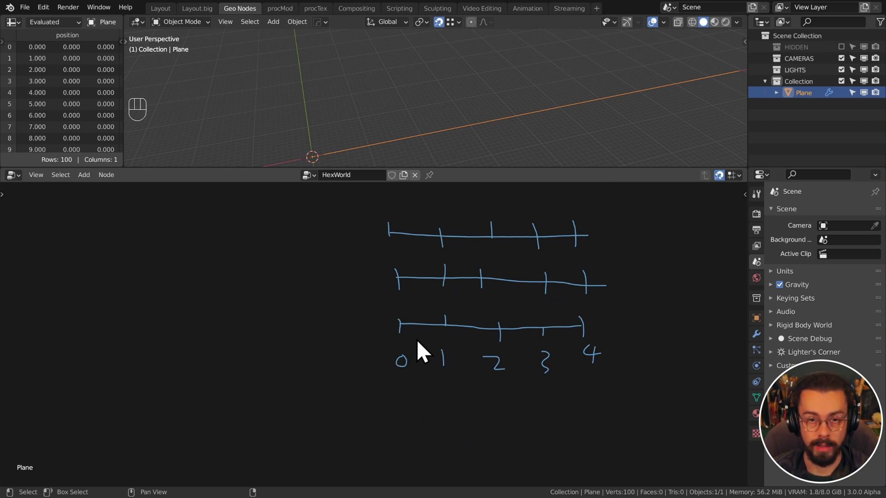
pyautogui.moveTo(330, 283); pyautogui.dragTo(340, 372, button='middle')
pyautogui.moveTo(332, 303); pyautogui.dragTo(356, 355, button='middle')
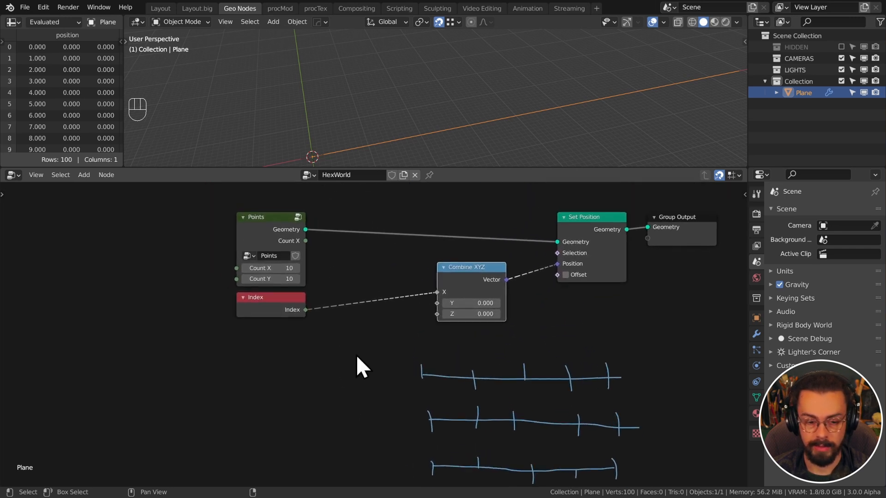
# Insert a Modulo Math node with divisor 10 on the Index link
pyautogui.hotkey('shift', 'a')
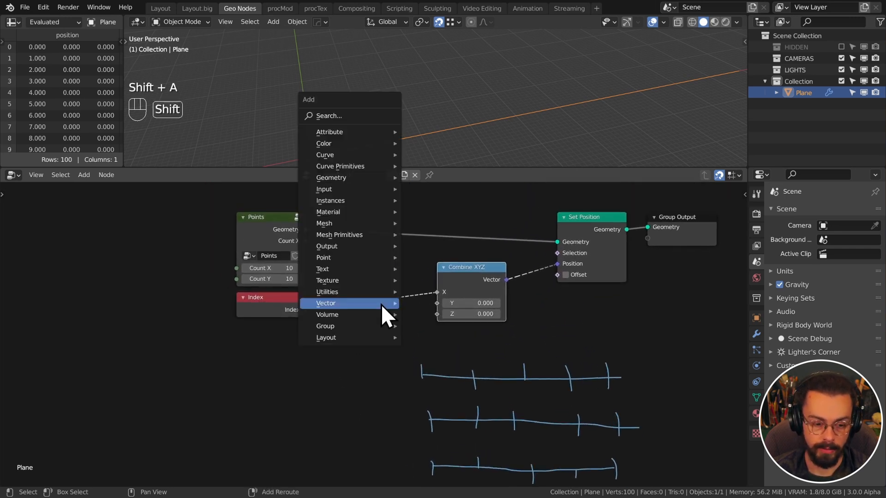
pyautogui.moveTo(354, 293)
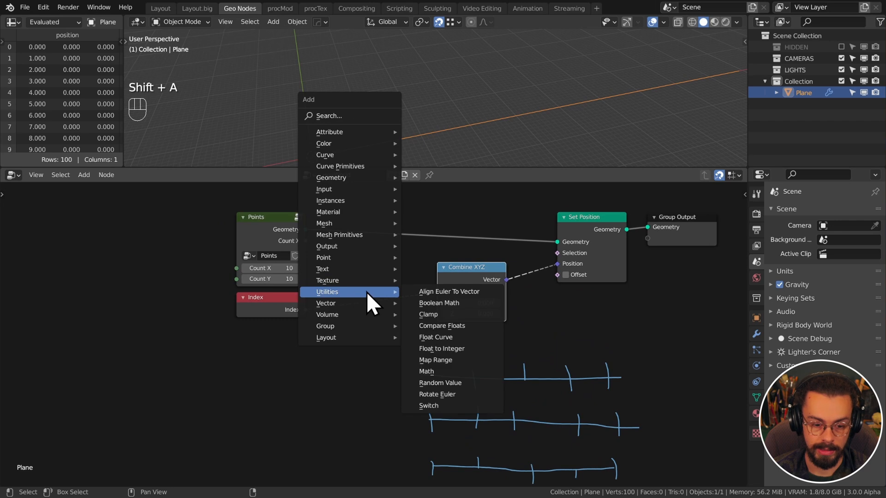
pyautogui.click(426, 372)
pyautogui.click(384, 311)
pyautogui.click(379, 295)
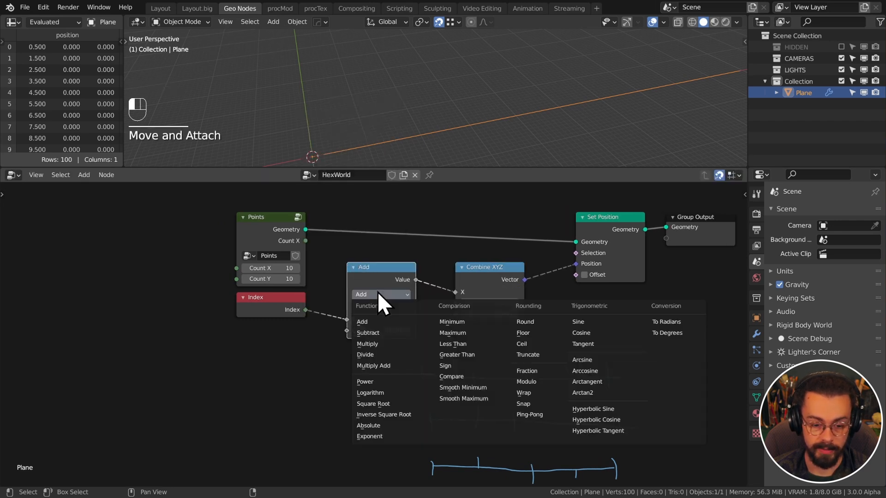
pyautogui.click(523, 382)
pyautogui.click(390, 330)
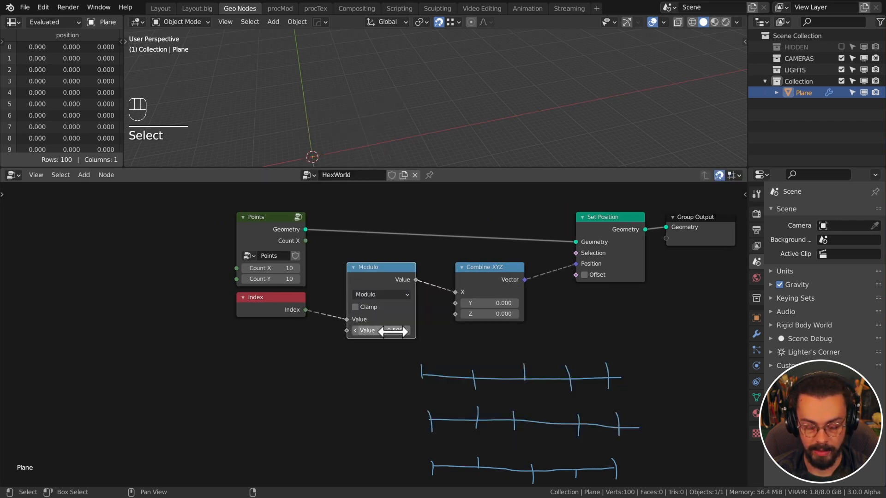
pyautogui.write('10')
pyautogui.press('Return')
pyautogui.keyDown('shift'); pyautogui.moveTo(427, 160); pyautogui.dragTo(492, 98, button='middle'); pyautogui.keyUp('shift')
pyautogui.scroll(4, 508, 129)
pyautogui.scroll(3, 389, 125)
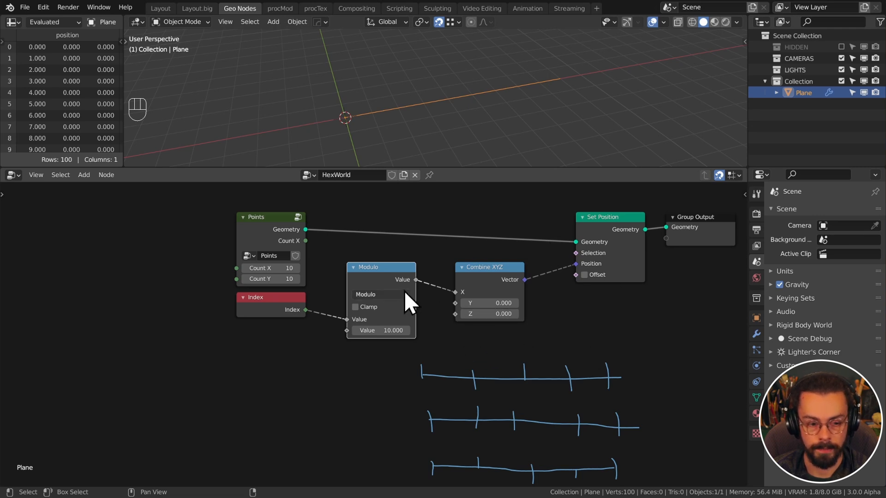
# Use Points' Count X as the Modulo divisor and tidy Modulo beside Combine XYZ
pyautogui.moveTo(305, 241); pyautogui.dragTo(347, 332)
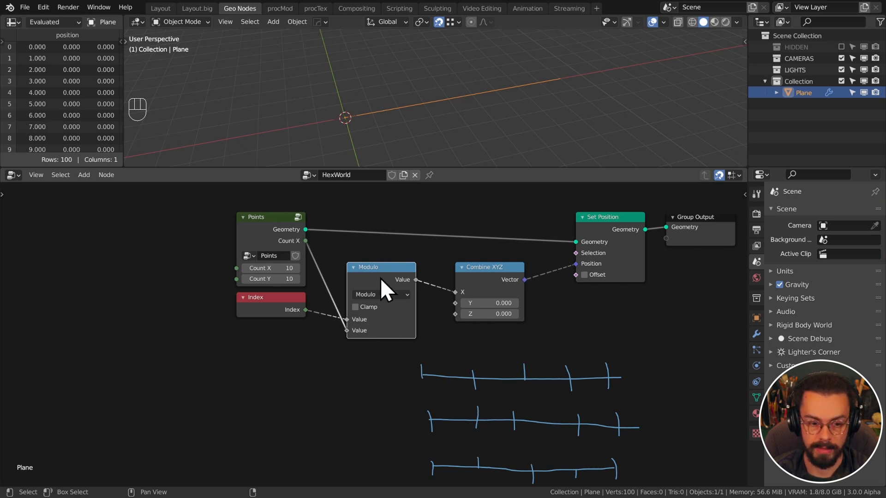
pyautogui.moveTo(380, 278); pyautogui.dragTo(391, 257)
pyautogui.moveTo(492, 276); pyautogui.dragTo(484, 255)
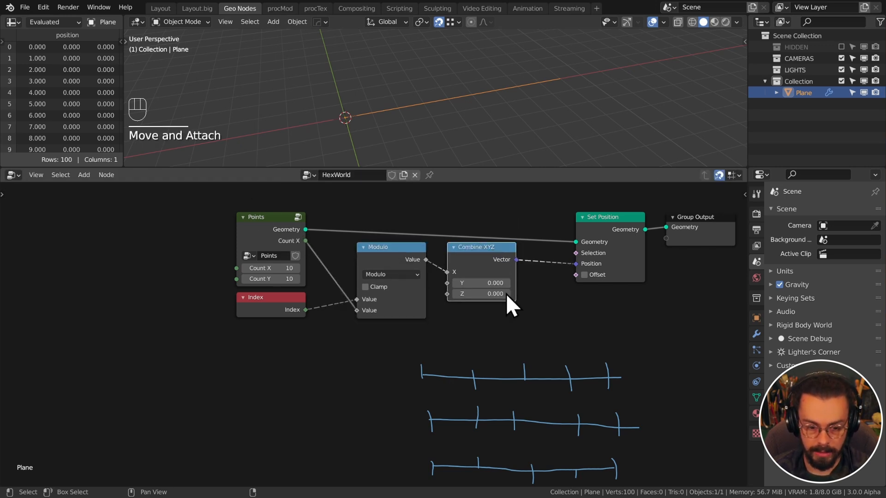
pyautogui.scroll(-4, 560, 336)
pyautogui.moveTo(560, 335)
pyautogui.mouseDown(button='middle')
pyautogui.moveTo(512, 332)
pyautogui.moveTo(528, 300)
pyautogui.mouseUp(button='middle')
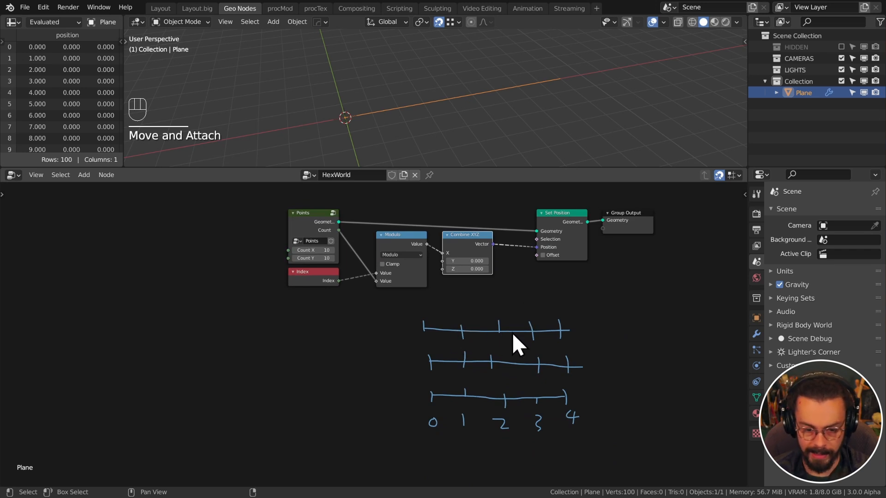
# Erase all the annotation lines and digits with the annotation eraser
pyautogui.press('d')
pyautogui.moveTo(463, 336); pyautogui.dragTo(546, 300, button='right')
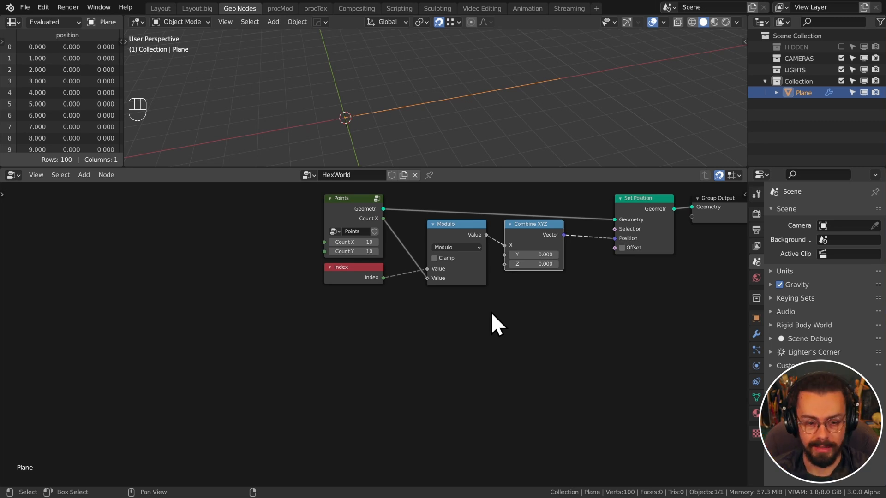
# Duplicate the Modulo node with its inputs and turn the copy into a Divide of Index by Count X
pyautogui.scroll(1, 459, 256)
pyautogui.click(470, 213)
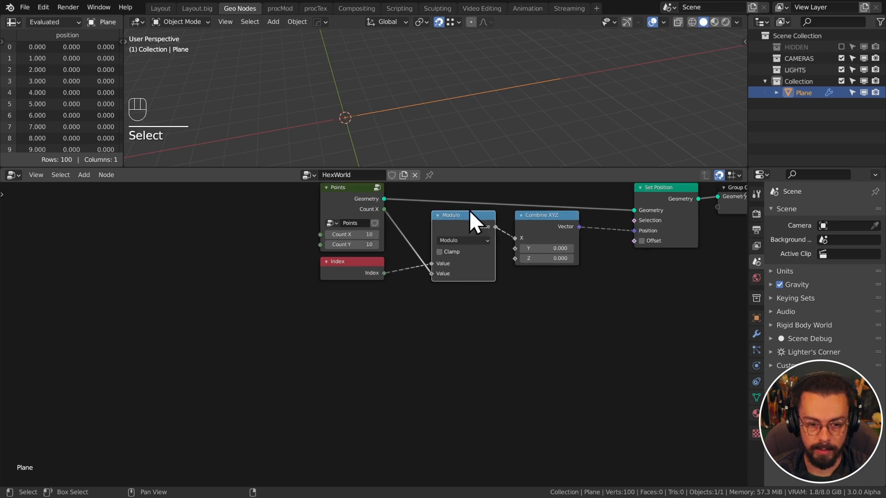
pyautogui.hotkey('ctrl', 'shift', 'd')
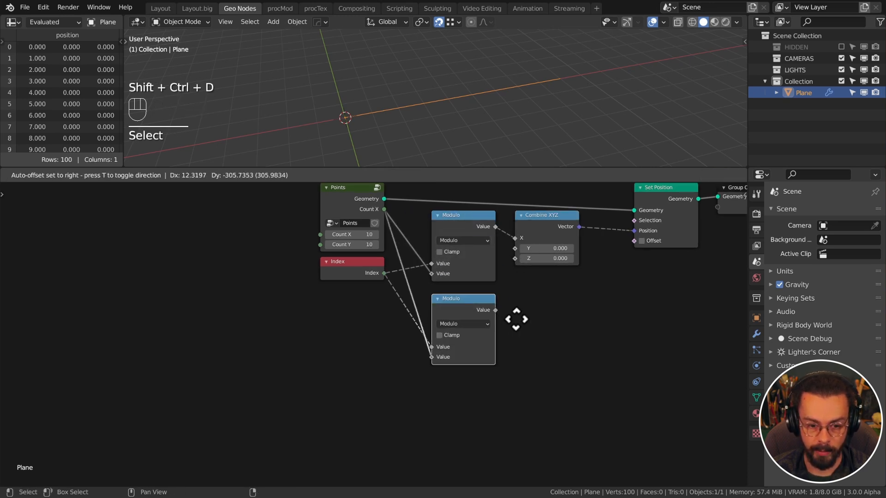
pyautogui.click(515, 315)
pyautogui.click(464, 324)
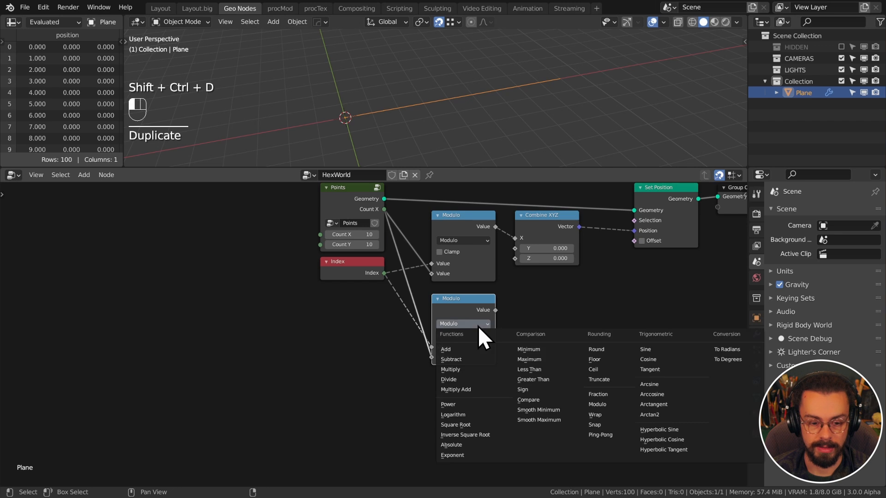
pyautogui.click(457, 382)
pyautogui.scroll(1, 552, 399)
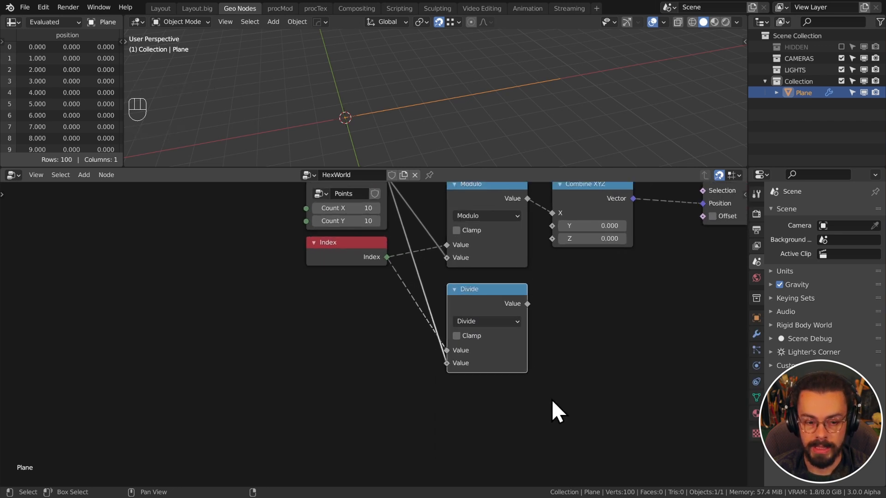
pyautogui.moveTo(447, 320); pyautogui.dragTo(446, 368, button='middle')
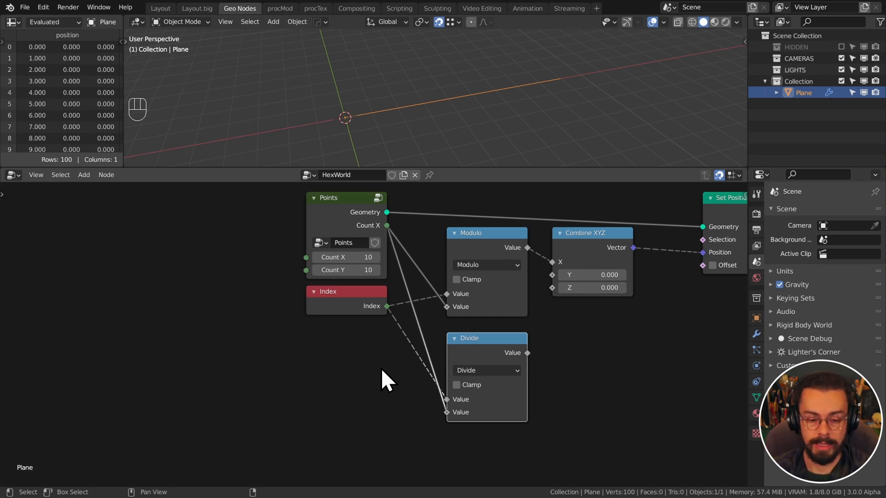
# Add a Floor node fed by the Divide result and connect it to Combine XYZ Y
pyautogui.click(491, 350)
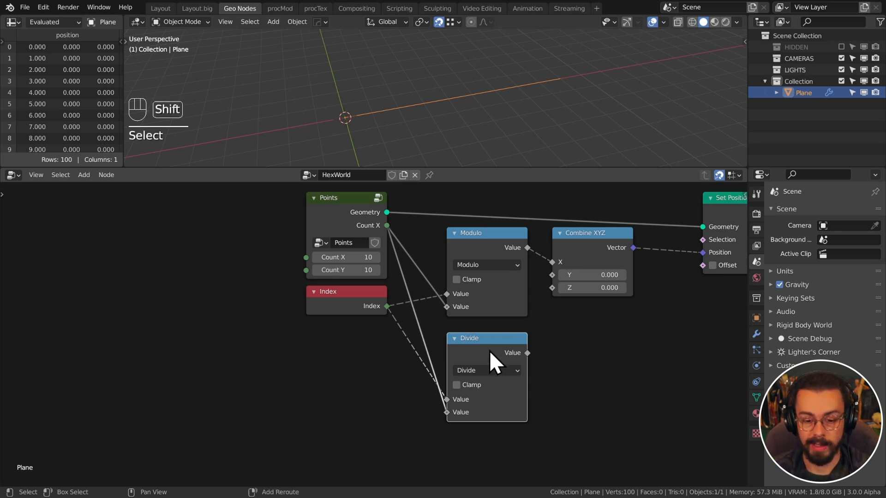
pyautogui.hotkey('shift', 'd')
pyautogui.click(558, 356)
pyautogui.moveTo(525, 355); pyautogui.dragTo(564, 399)
pyautogui.moveTo(596, 359); pyautogui.dragTo(585, 358)
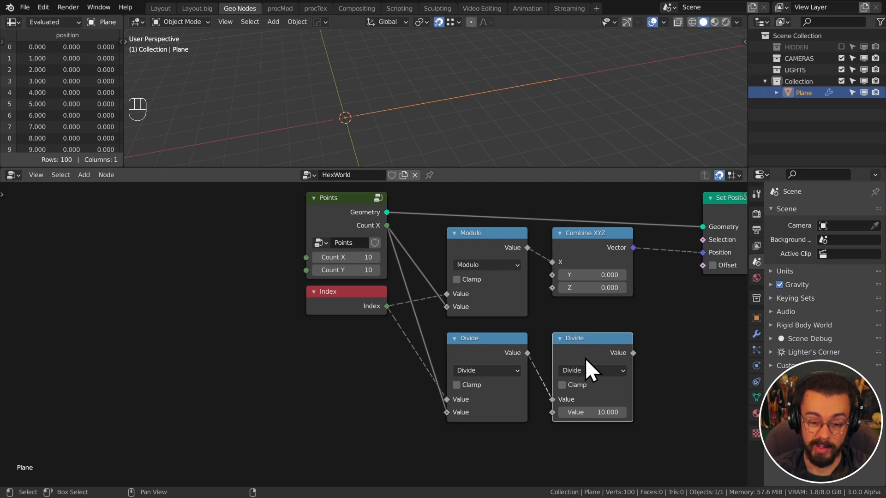
pyautogui.click(596, 370)
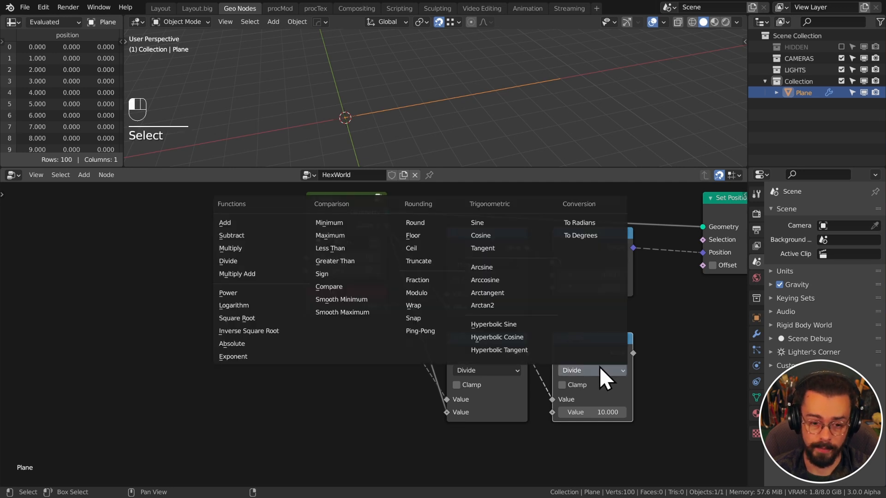
pyautogui.click(436, 236)
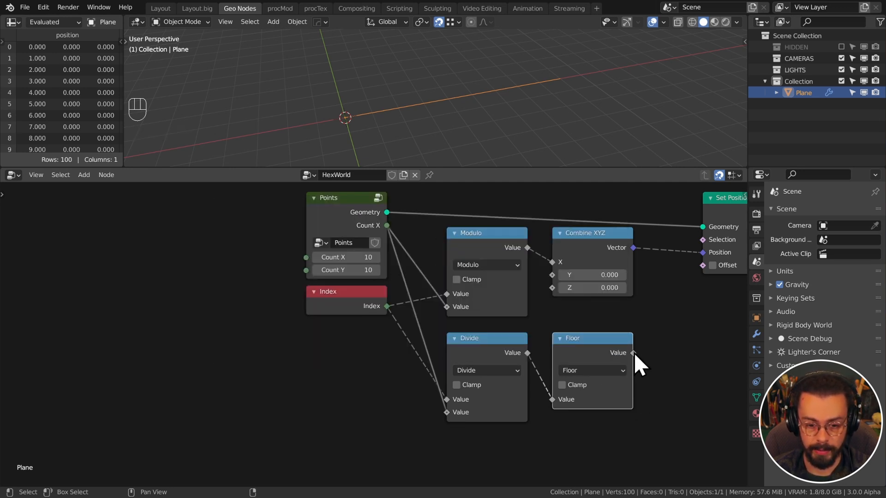
pyautogui.moveTo(633, 352); pyautogui.dragTo(559, 278)
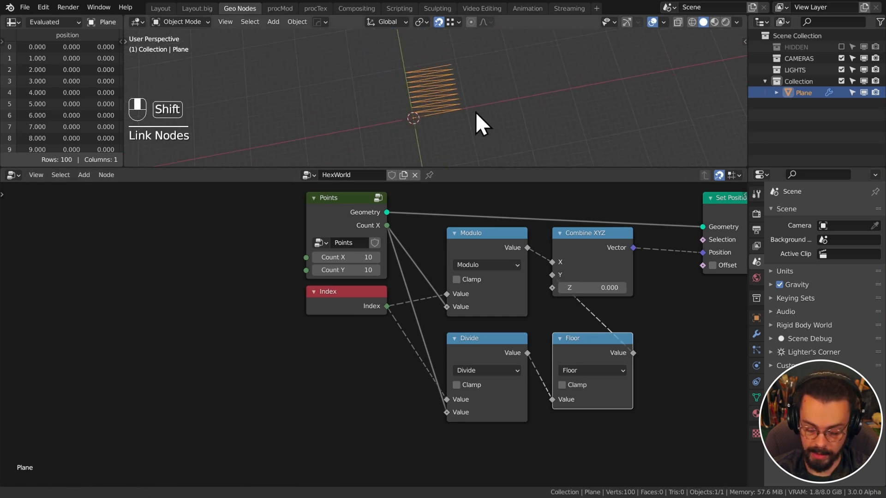
# View the point grid from the top and move Combine XYZ lower and to the left
pyautogui.press('KP_7')
pyautogui.scroll(4, 521, 78)
pyautogui.keyDown('shift'); pyautogui.moveTo(523, 80); pyautogui.dragTo(528, 99, button='middle'); pyautogui.keyUp('shift')
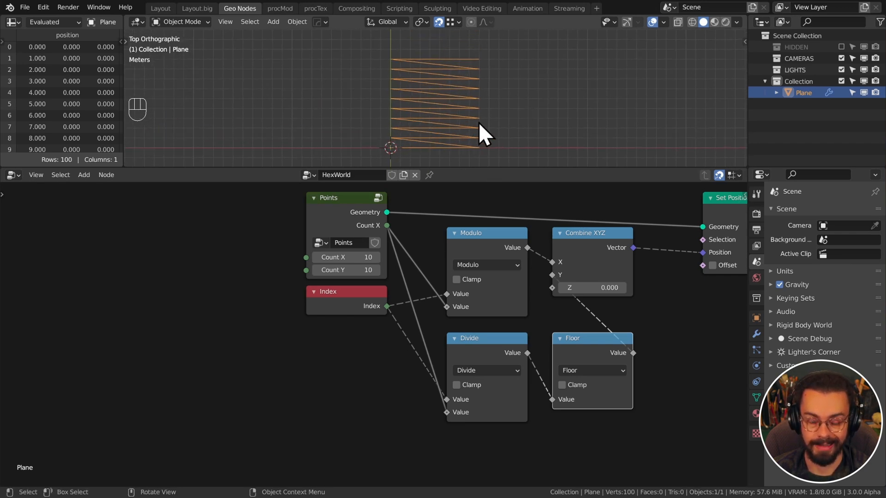
pyautogui.scroll(-4, 599, 278)
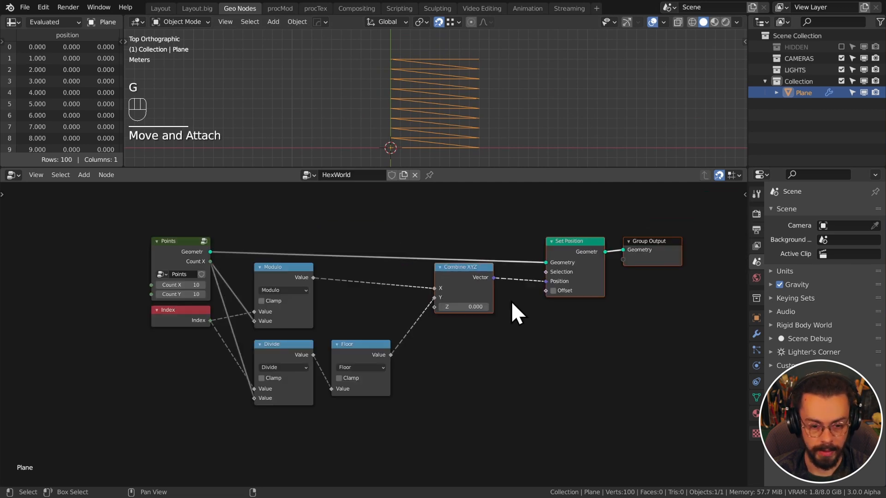
pyautogui.moveTo(418, 223); pyautogui.dragTo(492, 330)
pyautogui.press('g')
pyautogui.click(490, 317)
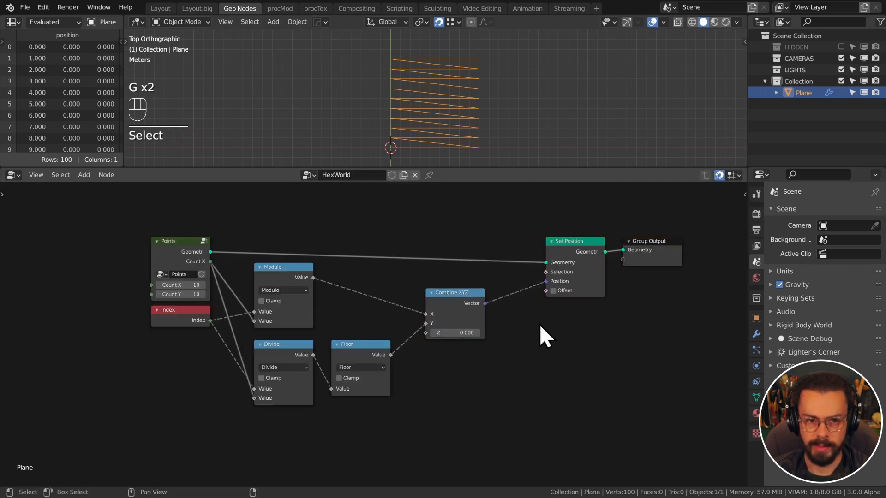
# Shift Set Position and Group Output to open space, then bring up the Add menu's Instances list
pyautogui.moveTo(558, 334); pyautogui.dragTo(675, 245)
pyautogui.press('g')
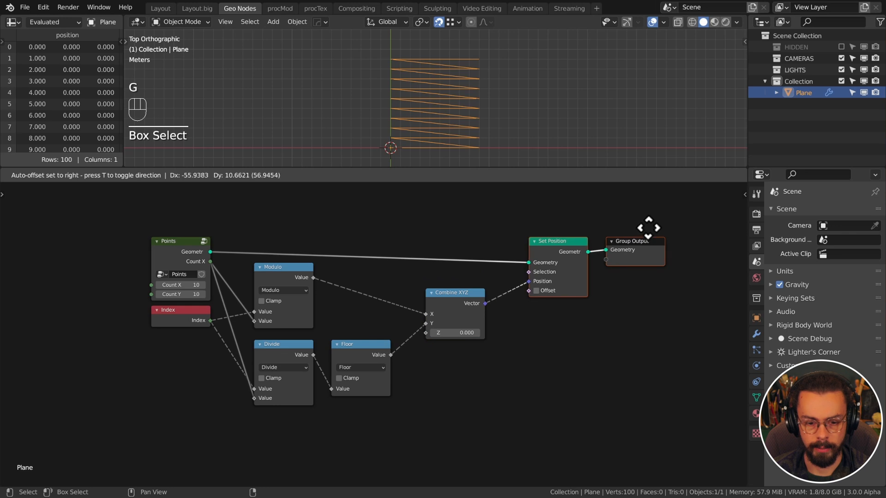
pyautogui.click(631, 227)
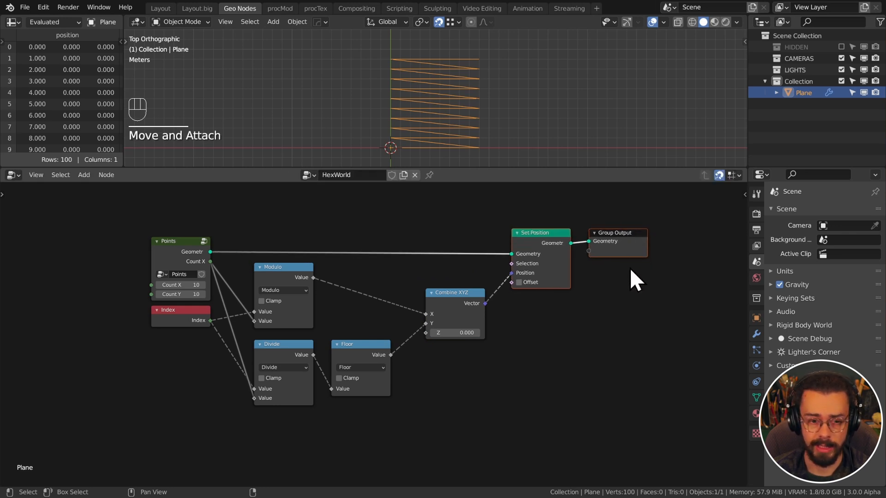
pyautogui.moveTo(632, 277); pyautogui.dragTo(481, 303, button='middle')
pyautogui.scroll(2, 481, 304)
pyautogui.moveTo(481, 306); pyautogui.dragTo(566, 242)
pyautogui.press('g')
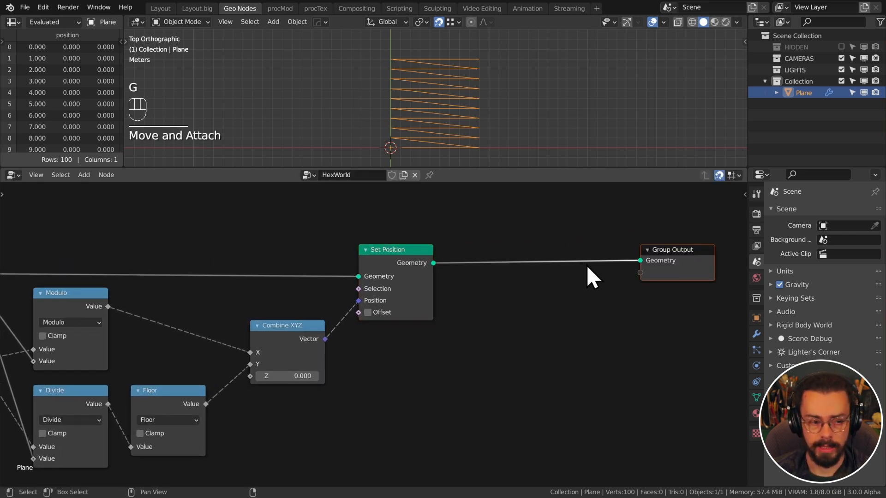
pyautogui.hotkey('shift', 'a')
pyautogui.moveTo(576, 276)
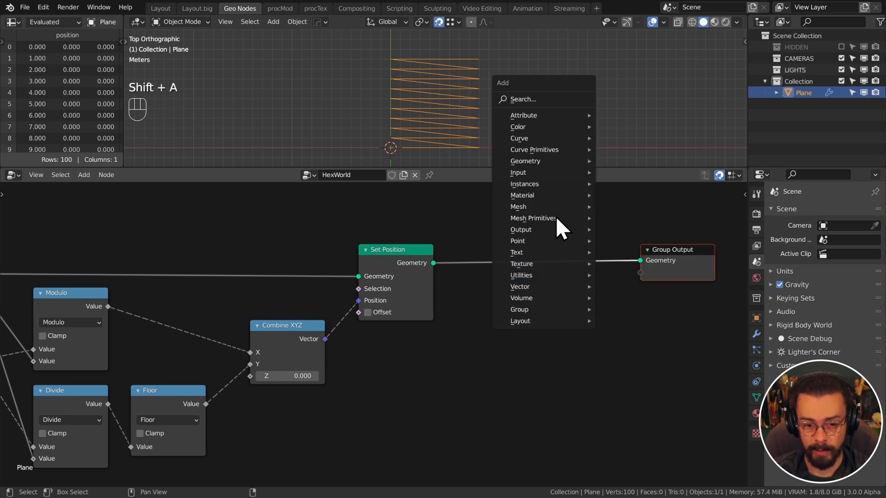
pyautogui.moveTo(555, 190)
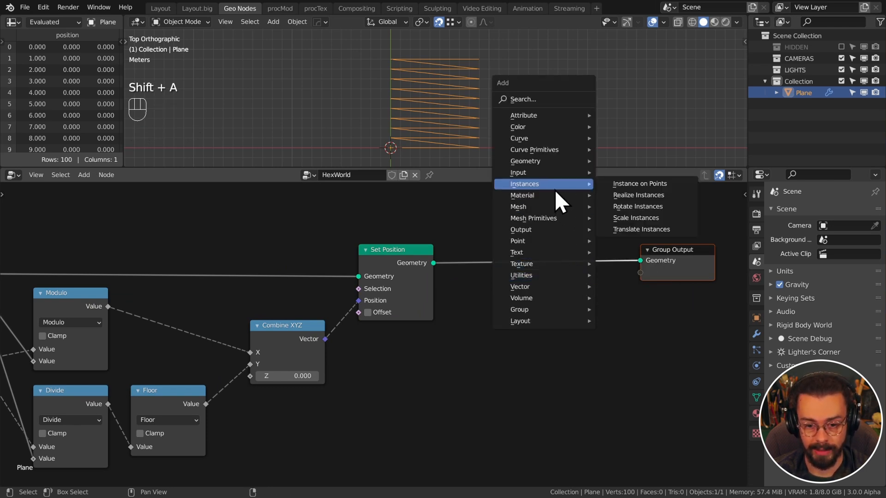
# Insert an Instance on Points node on the Set Position–Group Output link and rearrange the nodes
pyautogui.click(622, 185)
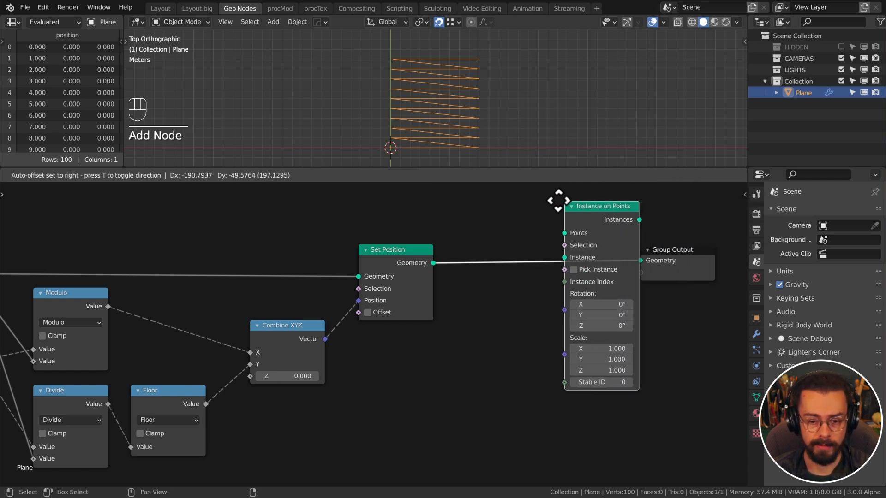
pyautogui.click(556, 210)
pyautogui.moveTo(660, 246); pyautogui.dragTo(639, 214)
pyautogui.moveTo(685, 276); pyautogui.dragTo(623, 255)
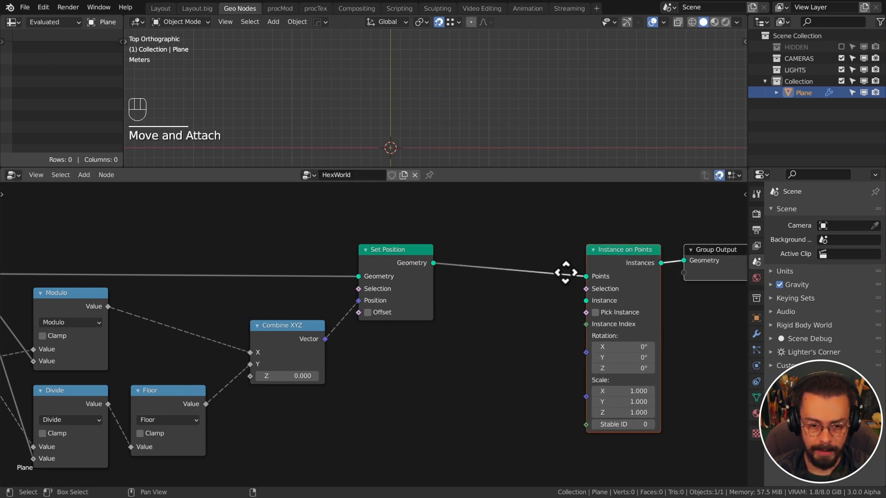
pyautogui.moveTo(566, 273); pyautogui.dragTo(479, 246, button='middle')
# Zoom in and pull trial links from the Instance and Selection inputs to explain them
pyautogui.scroll(1, 476, 253)
pyautogui.scroll(1, 492, 243)
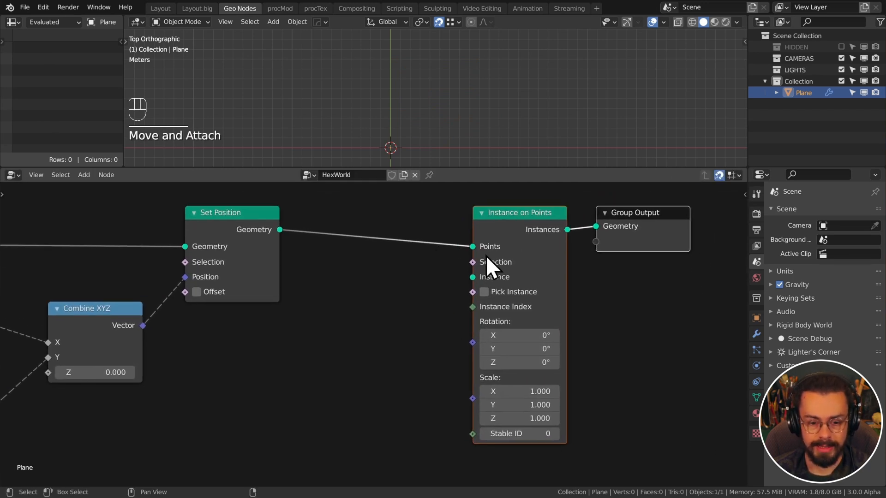
pyautogui.moveTo(473, 277); pyautogui.dragTo(422, 301)
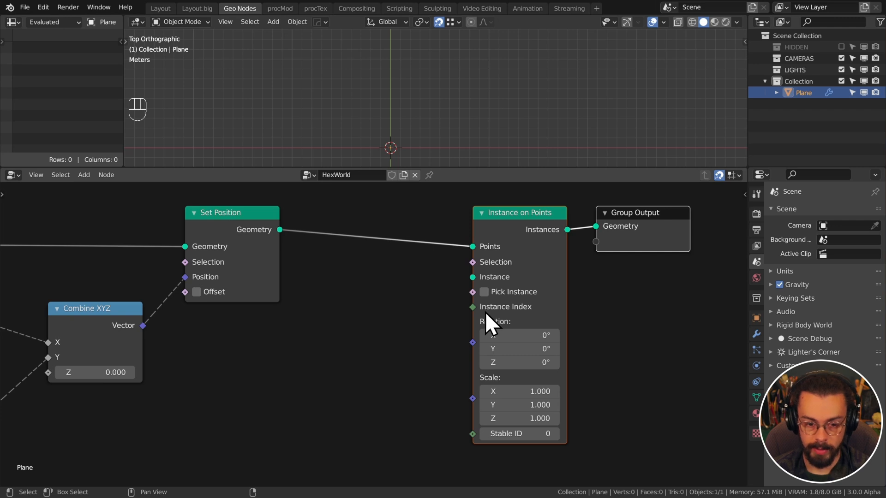
pyautogui.moveTo(472, 262); pyautogui.dragTo(383, 266)
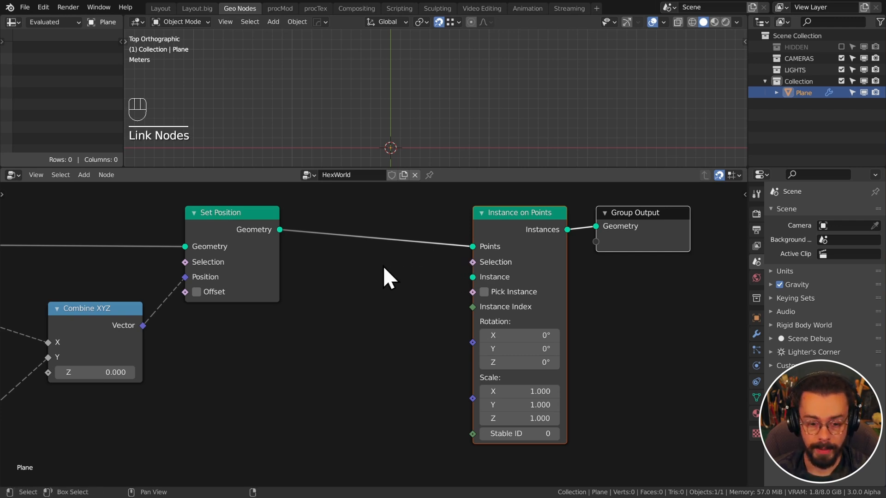
pyautogui.moveTo(473, 292); pyautogui.dragTo(404, 320)
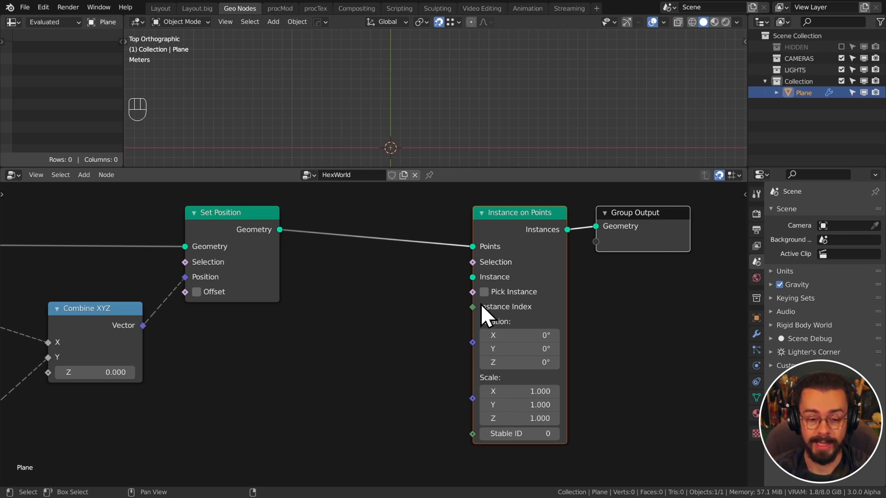
pyautogui.moveTo(473, 307); pyautogui.dragTo(380, 317)
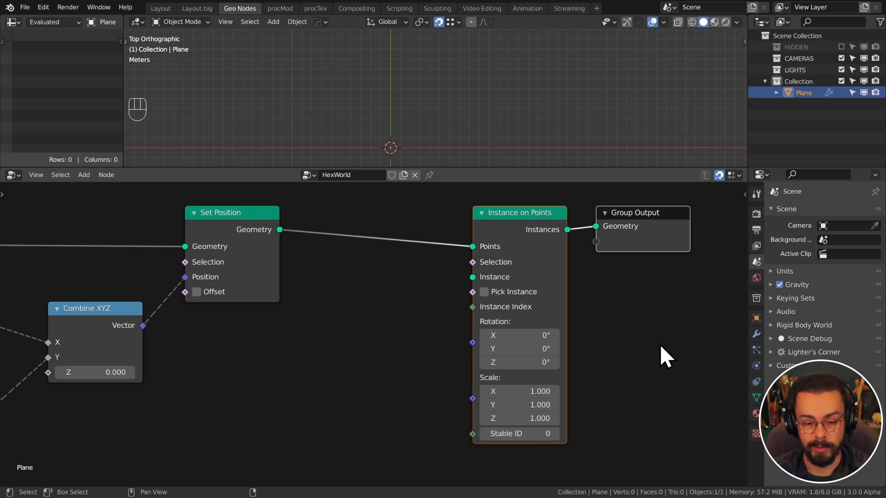
pyautogui.scroll(-3, 626, 294)
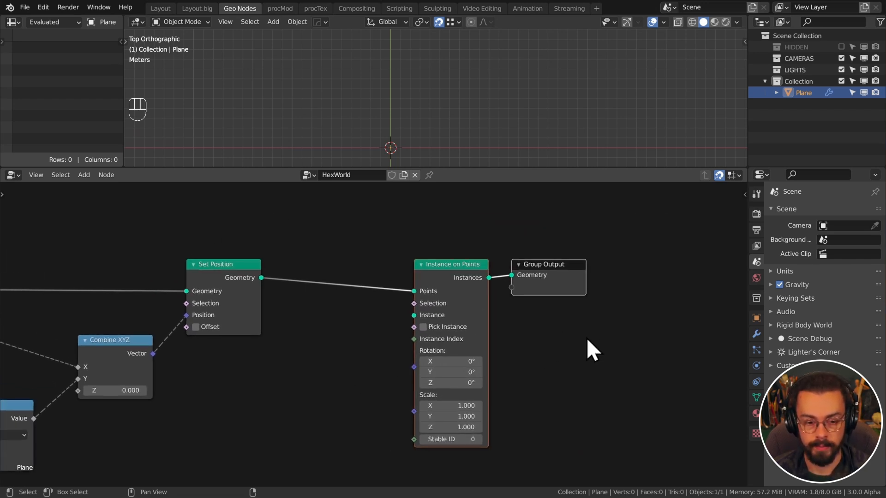
pyautogui.moveTo(617, 356); pyautogui.dragTo(597, 268)
# Add a Cylinder node with 6 vertices and connect its Geometry to the Instance input
pyautogui.hotkey('shift', 'a')
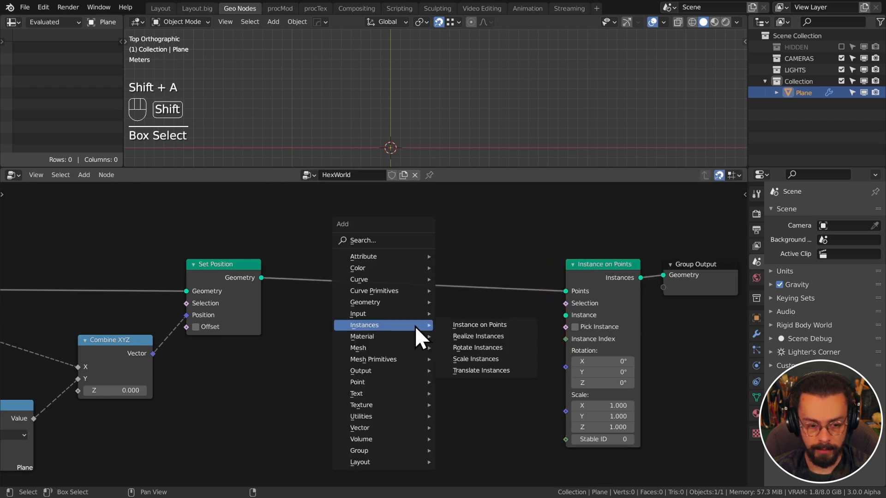
pyautogui.moveTo(387, 359)
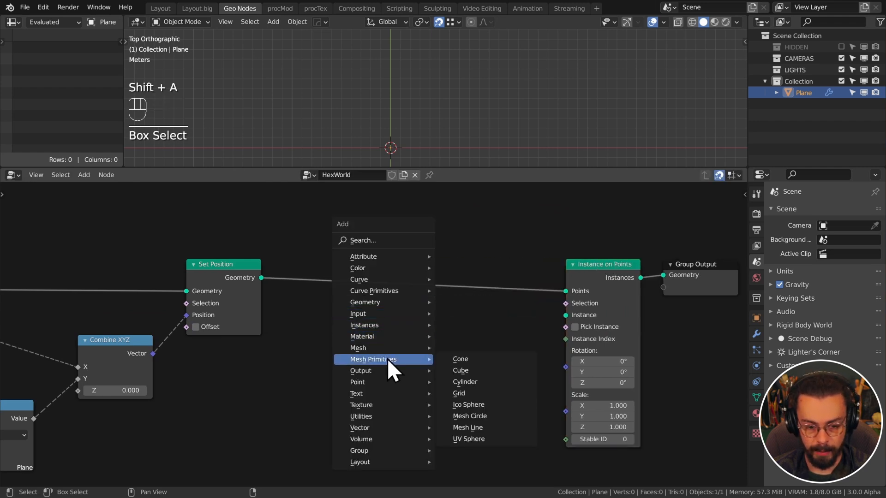
pyautogui.click(490, 381)
pyautogui.click(403, 309)
pyautogui.scroll(2, 420, 427)
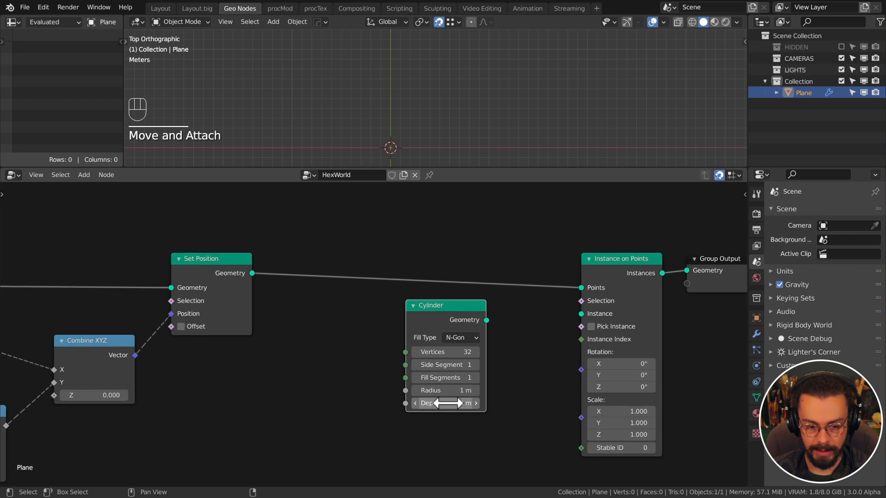
pyautogui.click(470, 356)
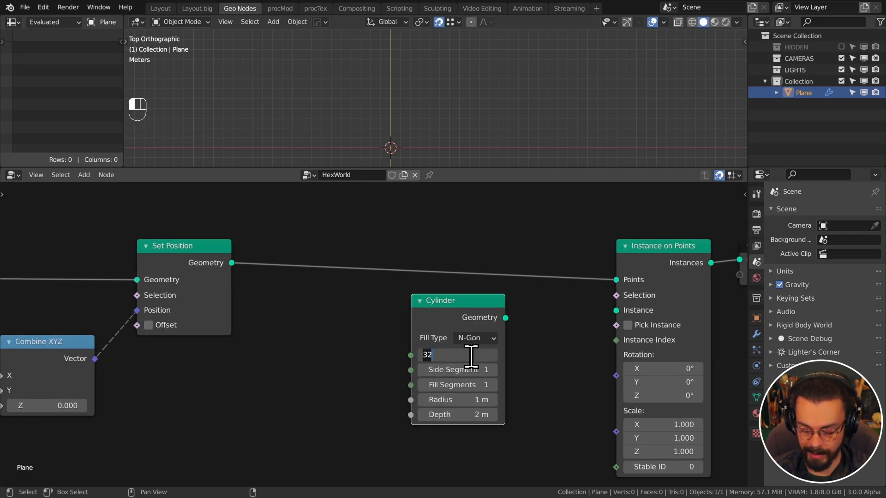
pyautogui.write('6')
pyautogui.press('Return')
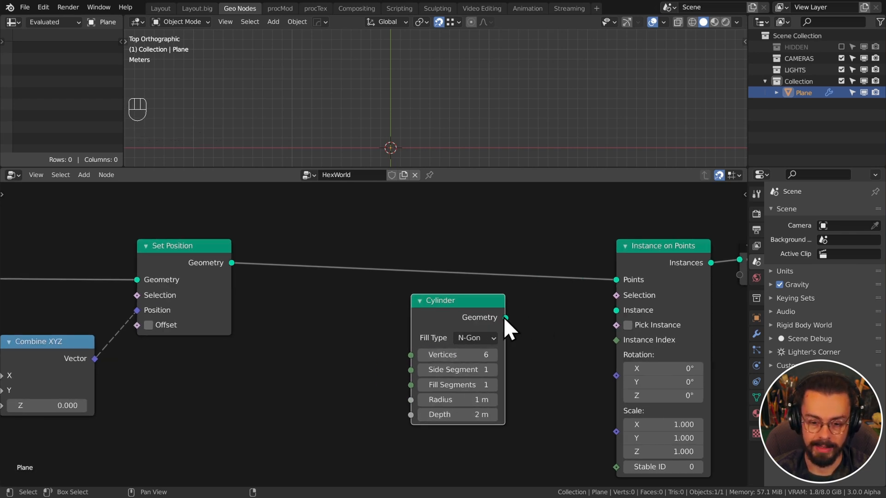
pyautogui.moveTo(506, 317); pyautogui.dragTo(607, 314)
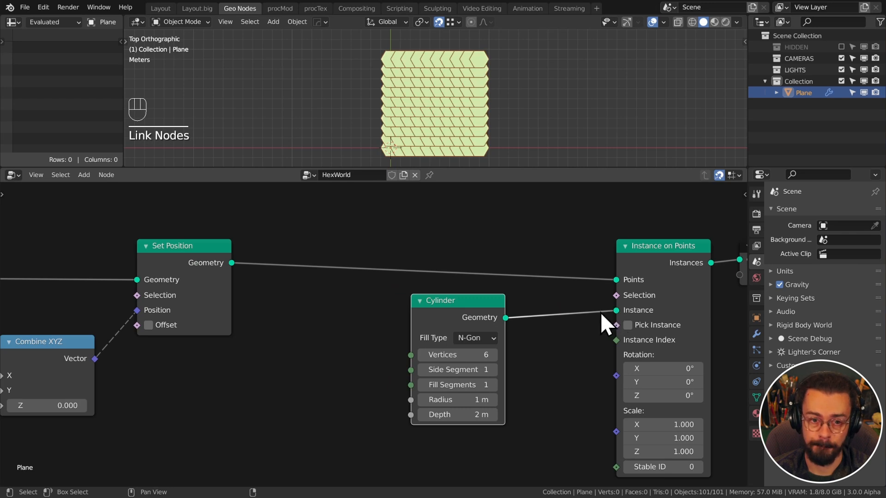
pyautogui.moveTo(479, 318); pyautogui.dragTo(521, 318)
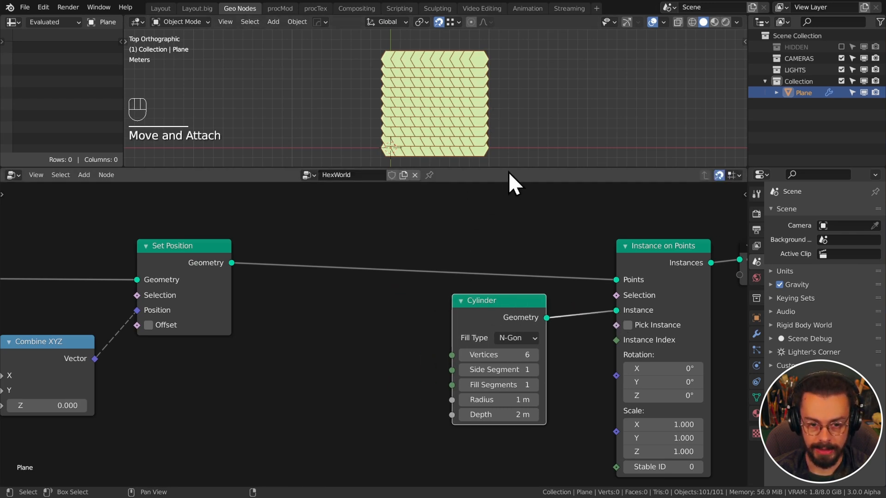
# Frame the whole hex grid in the viewport and shift Combine XYZ and Set Position rightward
pyautogui.moveTo(507, 171); pyautogui.dragTo(506, 232)
pyautogui.scroll(4, 486, 166)
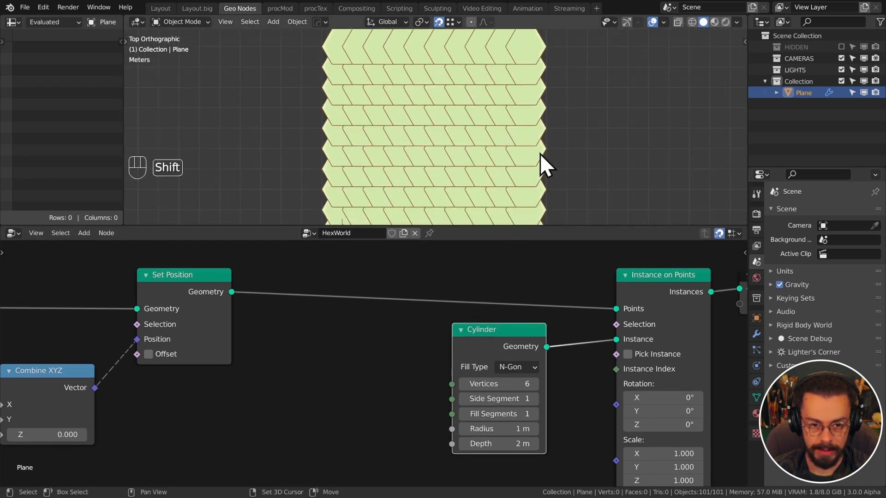
pyautogui.keyDown('ctrl'); pyautogui.moveTo(540, 153); pyautogui.dragTo(556, 176, button='middle'); pyautogui.keyUp('ctrl')
pyautogui.scroll(-5, 406, 323)
pyautogui.moveTo(407, 323); pyautogui.dragTo(603, 290, button='middle')
pyautogui.moveTo(406, 362); pyautogui.dragTo(478, 352, button='middle')
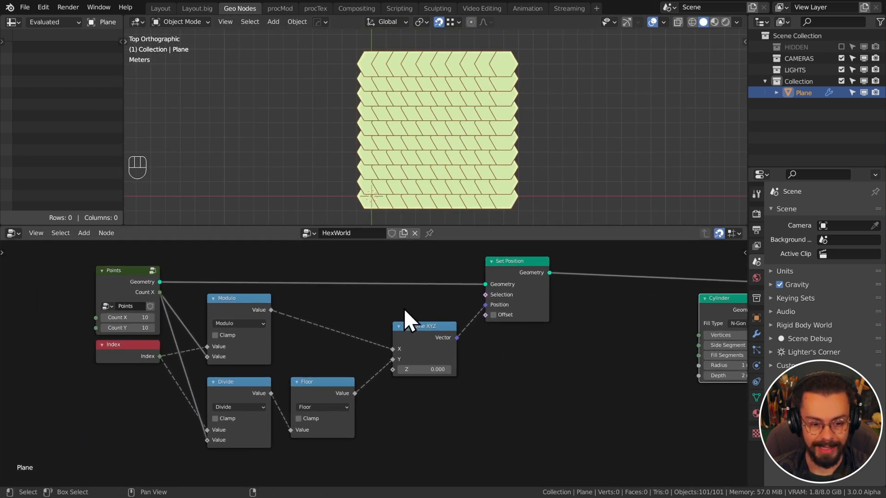
pyautogui.moveTo(583, 378); pyautogui.dragTo(398, 277)
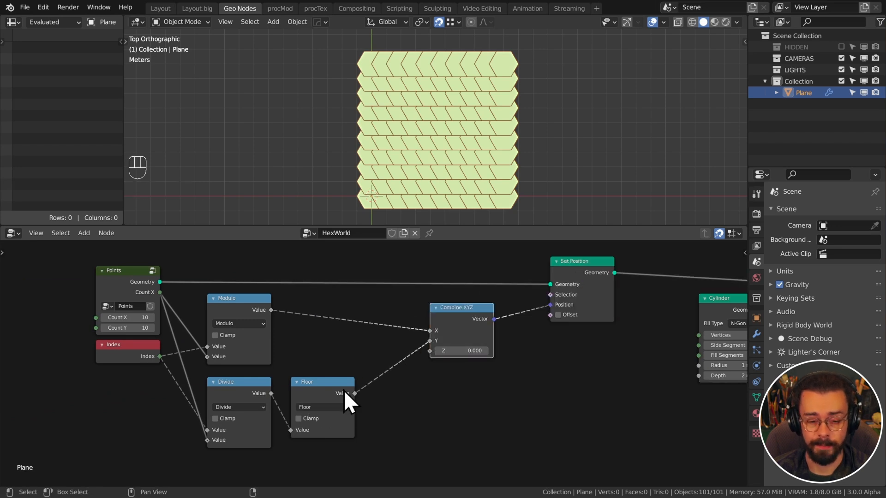
pyautogui.moveTo(449, 384); pyautogui.dragTo(370, 395, button='middle')
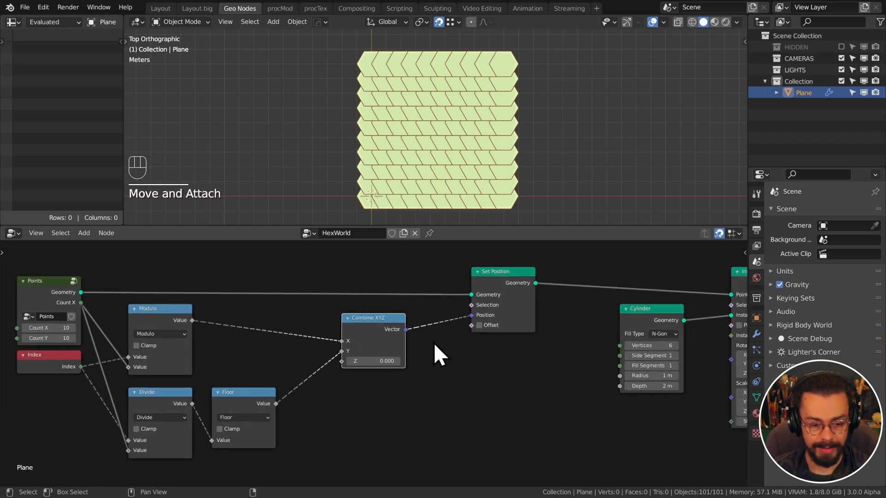
# Insert a Vector Math node on the Combine XYZ–Set Position link
pyautogui.press('q')
pyautogui.click(441, 364)
pyautogui.click(442, 335)
pyautogui.hotkey('shift', 'a')
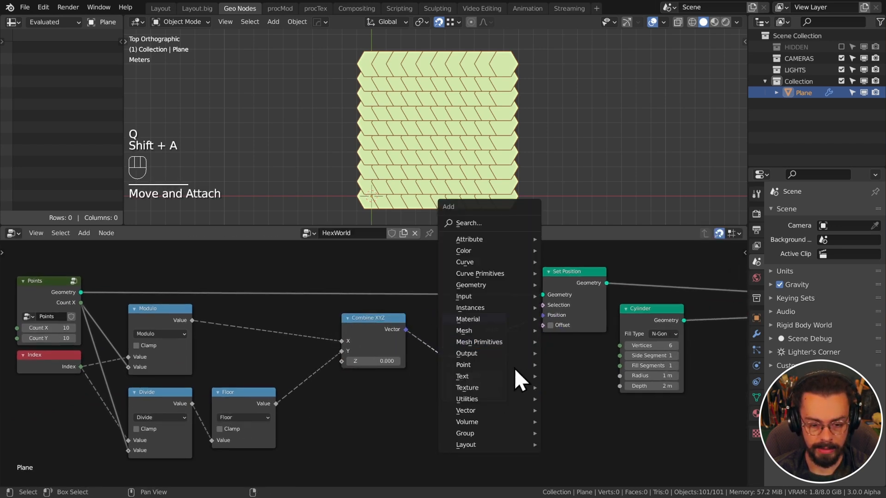
pyautogui.moveTo(499, 412)
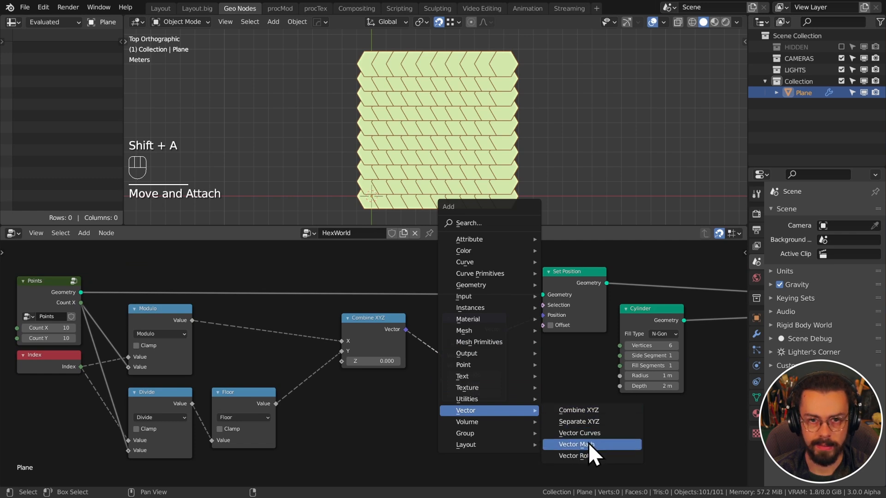
pyautogui.click(538, 401)
pyautogui.press('q')
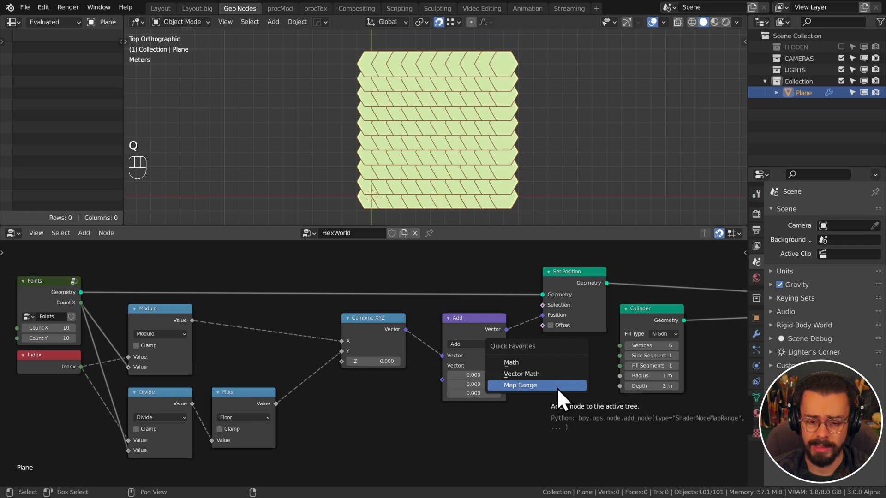
pyautogui.click(476, 319)
pyautogui.moveTo(476, 319); pyautogui.dragTo(459, 319)
# Switch the Vector Math node to Multiply with a factor of 1 on all three axes
pyautogui.click(473, 345)
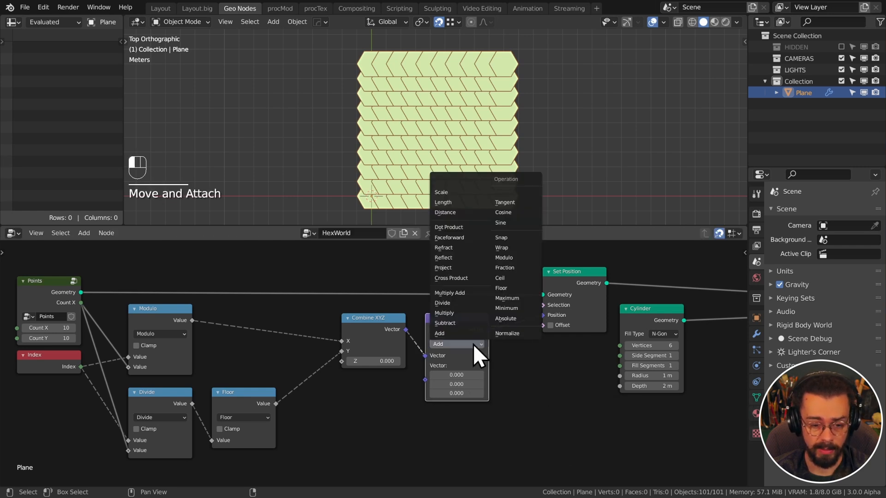
pyautogui.click(464, 317)
pyautogui.moveTo(459, 373); pyautogui.dragTo(518, 341, button='middle')
pyautogui.scroll(3, 519, 341)
pyautogui.moveTo(518, 342); pyautogui.dragTo(518, 367)
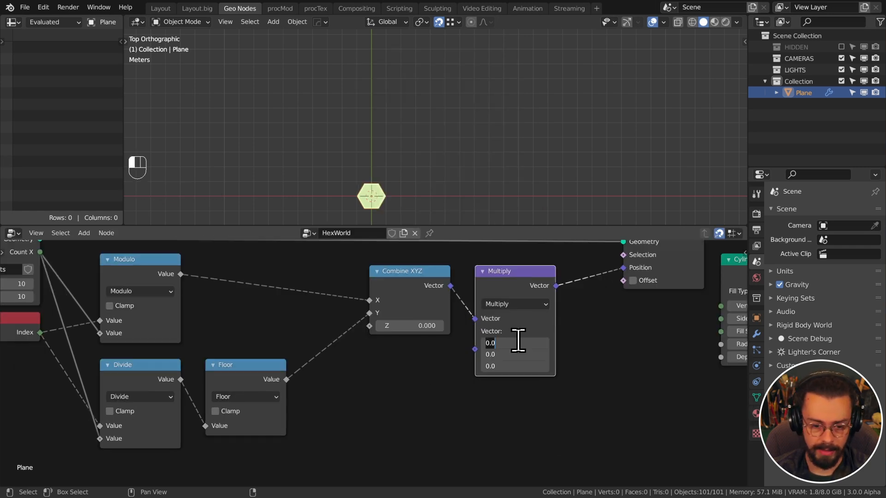
pyautogui.write('1')
pyautogui.press('Return')
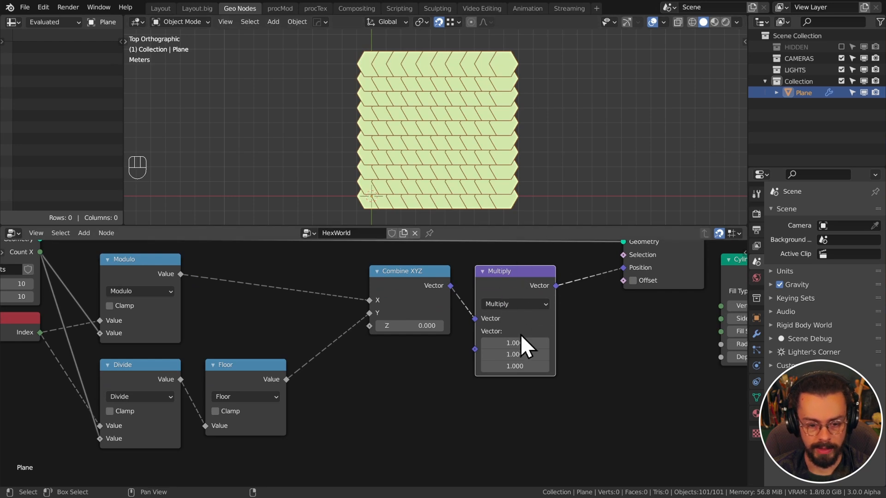
# Drag the Multiply factors to X 2.130 and Y 1.940 to spread the hexagons apart
pyautogui.keyDown('shift'); pyautogui.moveTo(519, 343); pyautogui.dragTo(587, 352); pyautogui.keyUp('shift')
pyautogui.keyDown('shift'); pyautogui.moveTo(514, 344); pyautogui.dragTo(554, 343); pyautogui.keyUp('shift')
pyautogui.moveTo(463, 226); pyautogui.dragTo(463, 235)
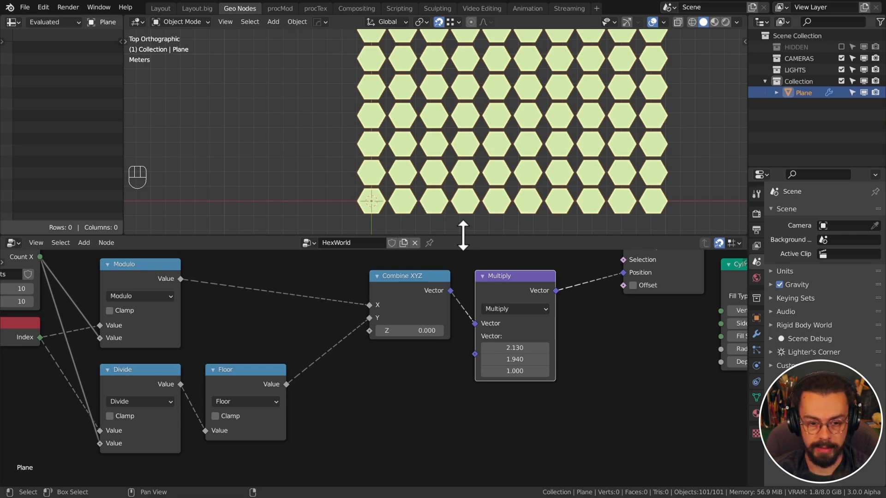
pyautogui.scroll(3, 459, 214)
pyautogui.keyDown('shift'); pyautogui.scroll(-1, 460, 193); pyautogui.keyUp('shift')
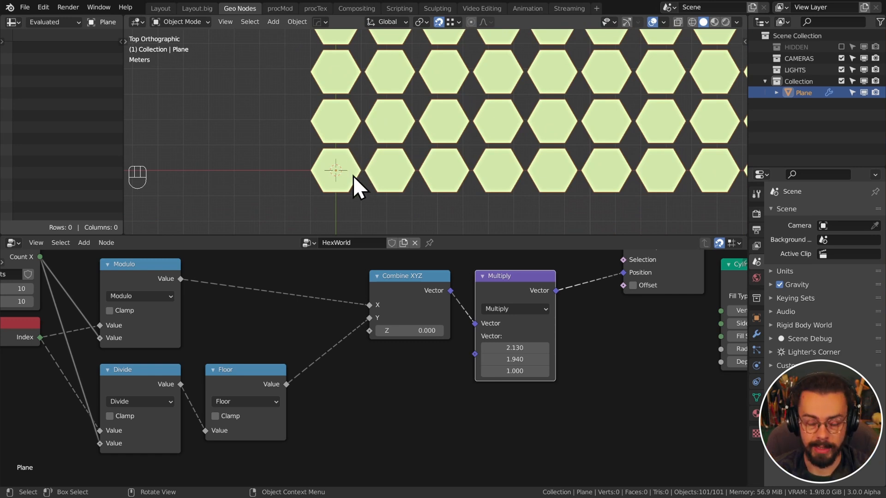
pyautogui.scroll(-2, 611, 320)
pyautogui.moveTo(611, 320); pyautogui.dragTo(439, 320, button='middle')
pyautogui.moveTo(653, 337); pyautogui.dragTo(508, 363, button='middle')
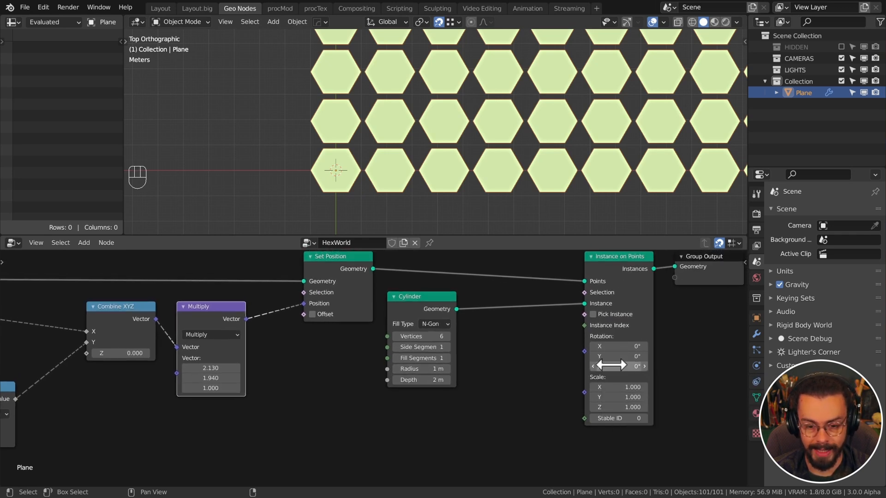
# Rotate every hexagon instance 30° around Z in Instance on Points
pyautogui.scroll(2, 583, 348)
pyautogui.hscroll(2, 544, 316)
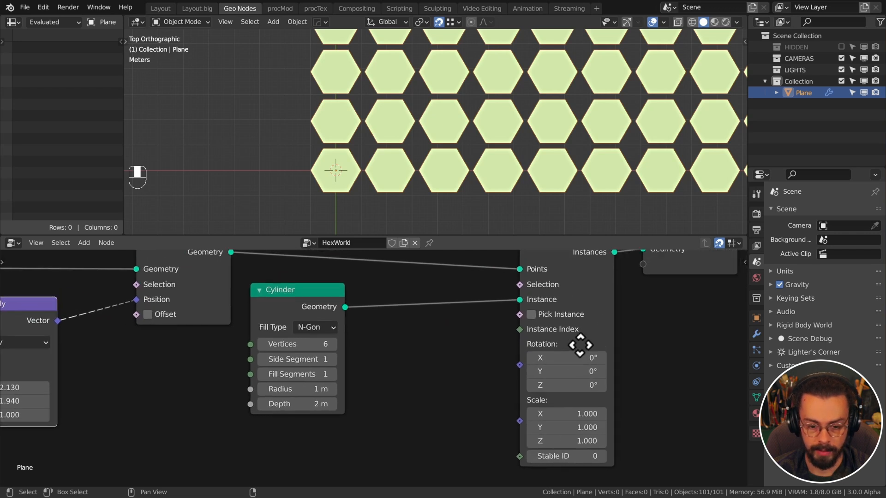
pyautogui.click(566, 389)
pyautogui.write('30')
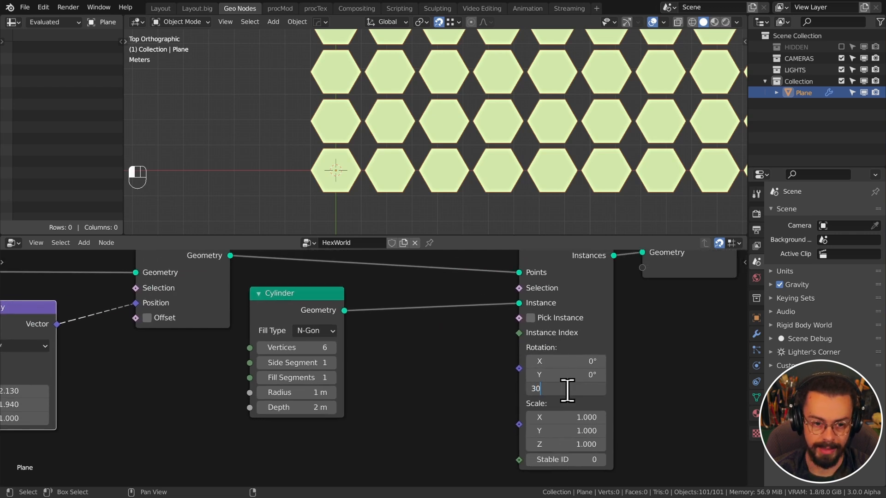
pyautogui.press('Return')
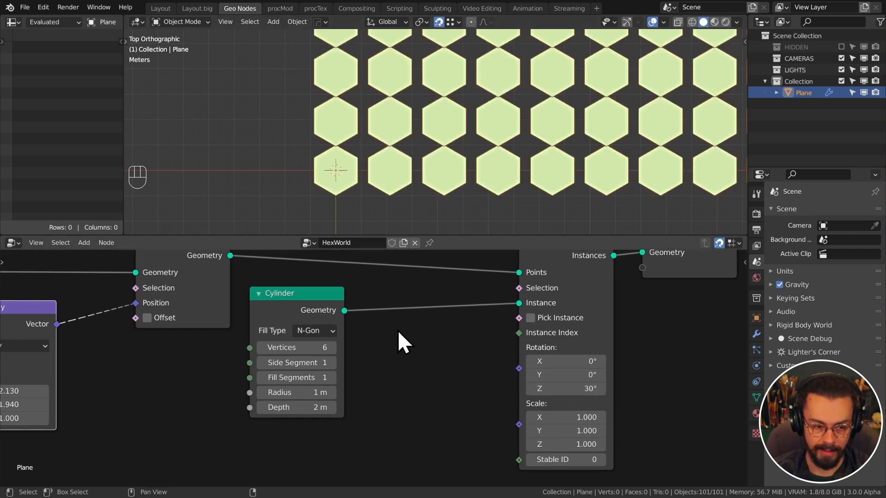
# Set the Multiply X spacing to sqrt(3), about 1.732
pyautogui.scroll(-2, 234, 370)
pyautogui.moveTo(233, 370); pyautogui.dragTo(489, 377, button='middle')
pyautogui.scroll(2, 437, 378)
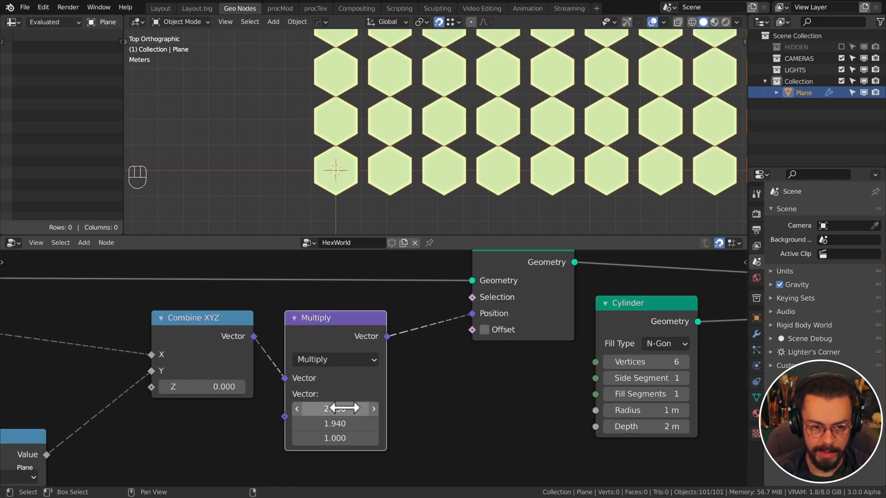
pyautogui.keyDown('shift'); pyautogui.moveTo(348, 409); pyautogui.dragTo(442, 409); pyautogui.keyUp('shift')
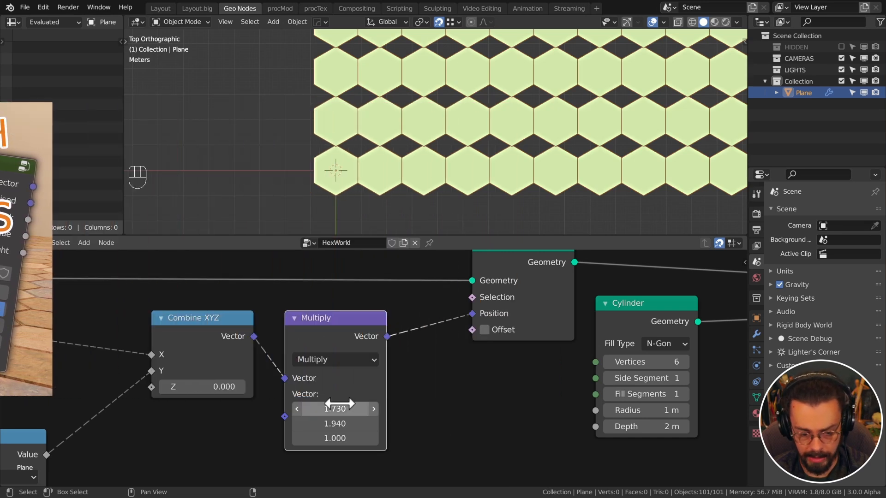
pyautogui.click(339, 410)
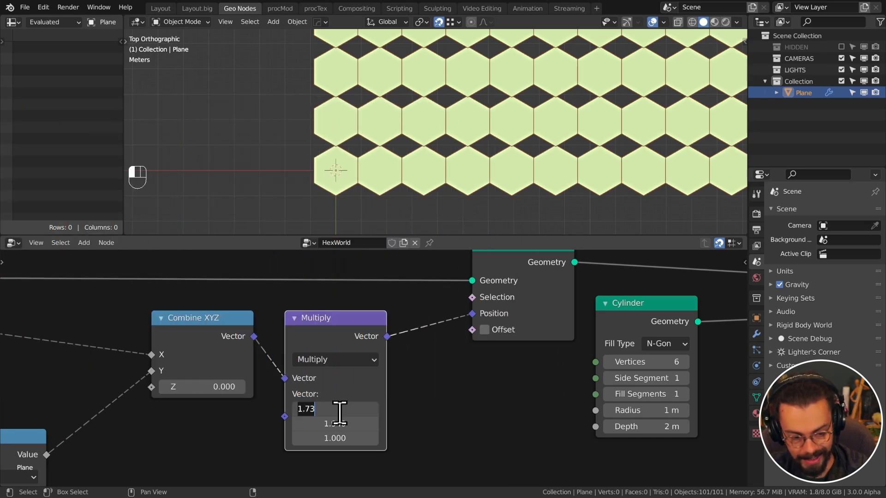
pyautogui.write('sqrt')
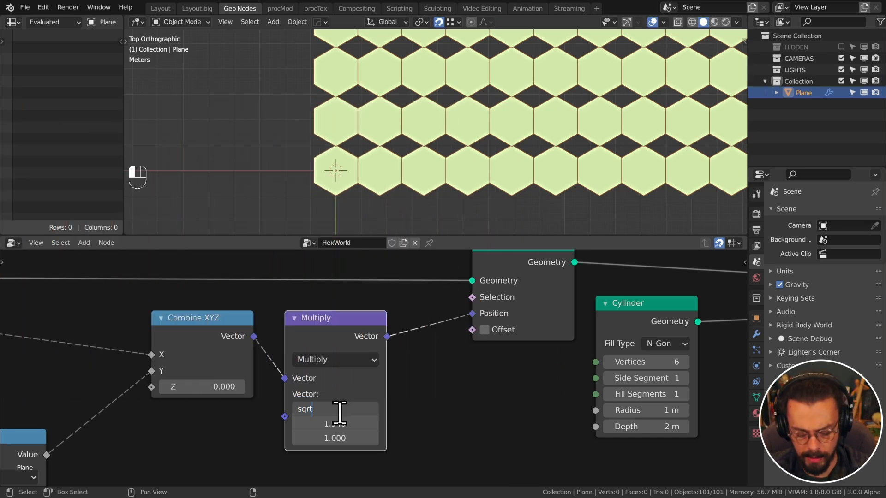
pyautogui.write('(3)')
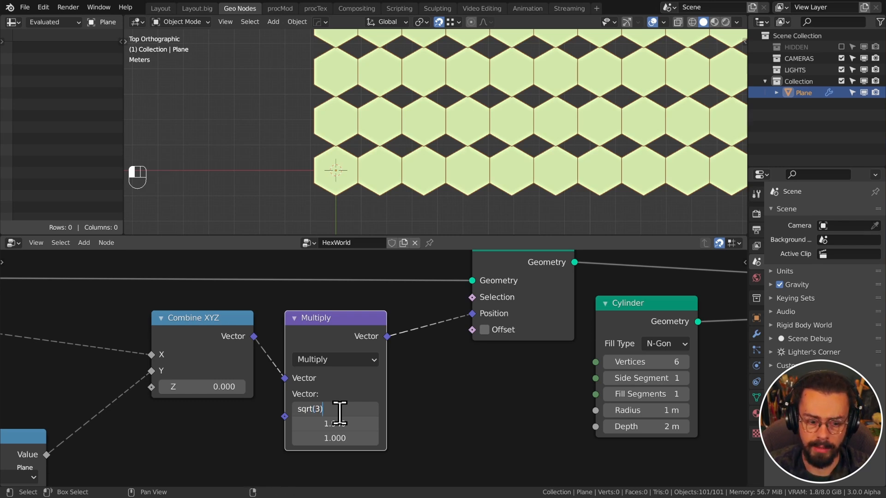
pyautogui.press('Return')
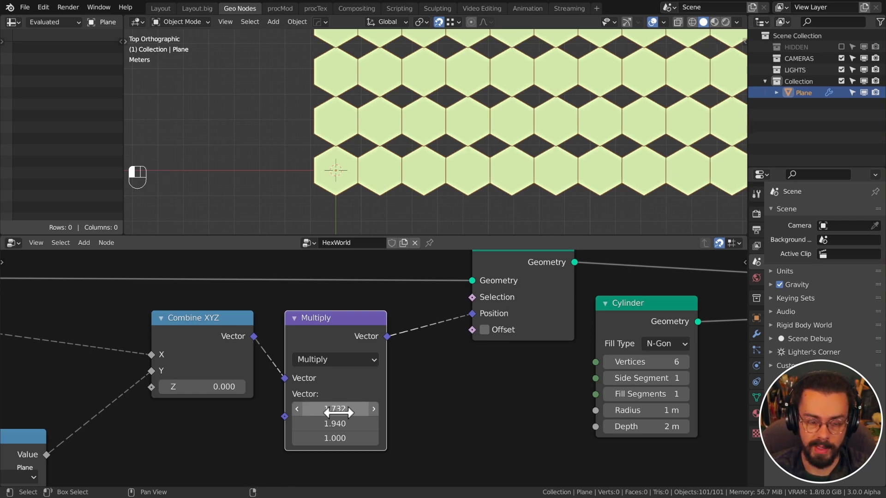
# Set the Multiply Y row spacing to 1.5
pyautogui.moveTo(390, 375); pyautogui.dragTo(612, 389, button='middle')
pyautogui.moveTo(622, 388)
pyautogui.keyDown('shift'); pyautogui.mouseDown()
pyautogui.moveTo(600, 388)
pyautogui.moveTo(611, 388)
pyautogui.mouseUp(); pyautogui.keyUp('shift')
pyautogui.click(622, 392)
pyautogui.write('1.5')
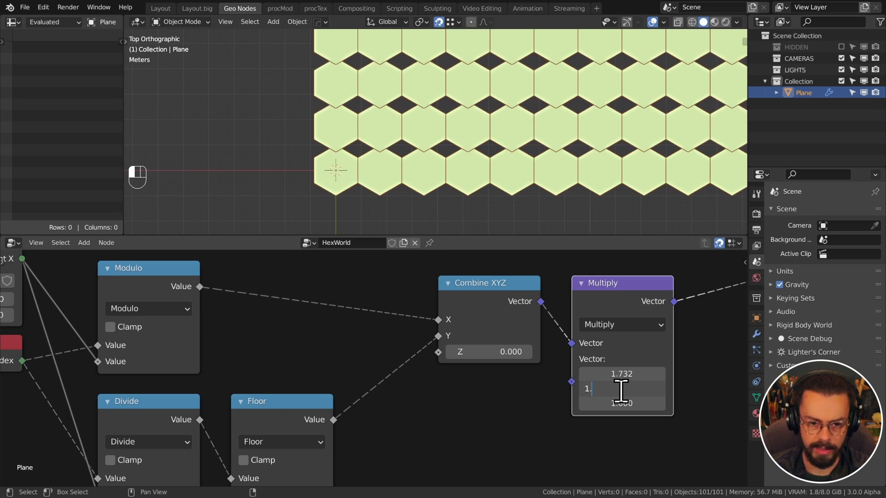
pyautogui.press('Return')
pyautogui.scroll(-2, 412, 354)
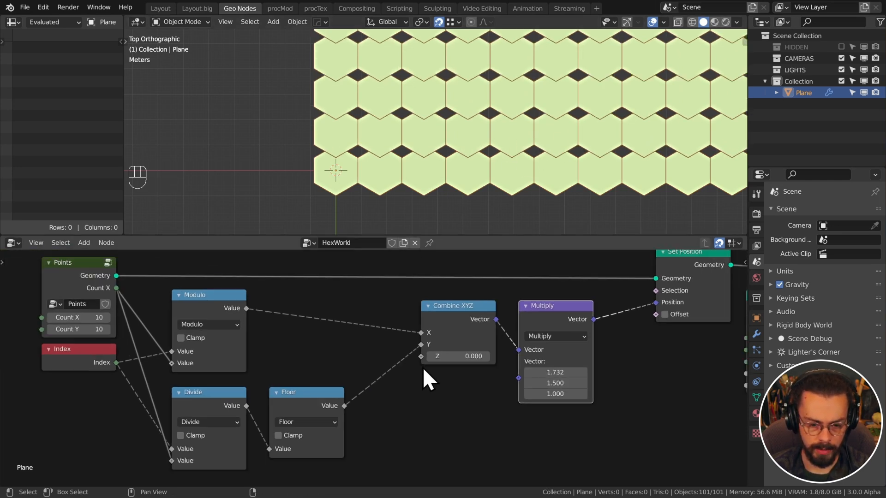
# Move the point-generation nodes further left and recentre the hex grid in the viewport
pyautogui.moveTo(429, 376); pyautogui.dragTo(446, 355, button='middle')
pyautogui.scroll(-5, 392, 347)
pyautogui.moveTo(141, 283); pyautogui.dragTo(406, 422)
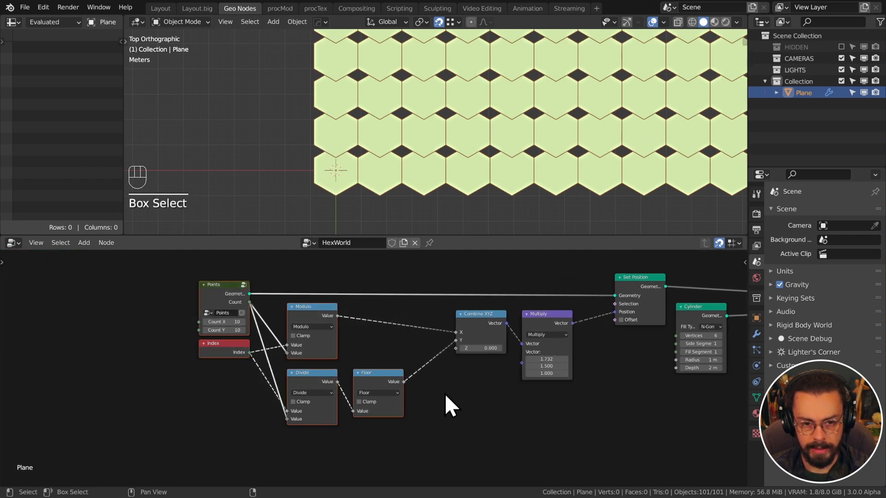
pyautogui.press('g')
pyautogui.click(383, 388)
pyautogui.scroll(-5, 464, 151)
pyautogui.moveTo(464, 151)
pyautogui.keyDown('shift'); pyautogui.mouseDown(button='middle')
pyautogui.moveTo(442, 210)
pyautogui.moveTo(453, 136)
pyautogui.moveTo(462, 149)
pyautogui.mouseUp(button='middle'); pyautogui.keyUp('shift')
pyautogui.scroll(1, 453, 137)
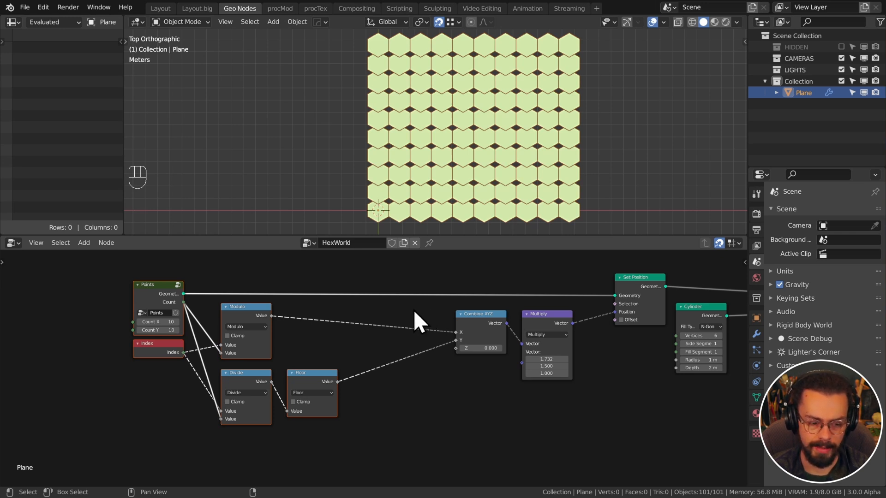
# Raise the Divide and Floor nodes, then shift Points, Index, Modulo, Divide and Floor left
pyautogui.moveTo(398, 422); pyautogui.dragTo(266, 376)
pyautogui.press('g')
pyautogui.click(407, 390)
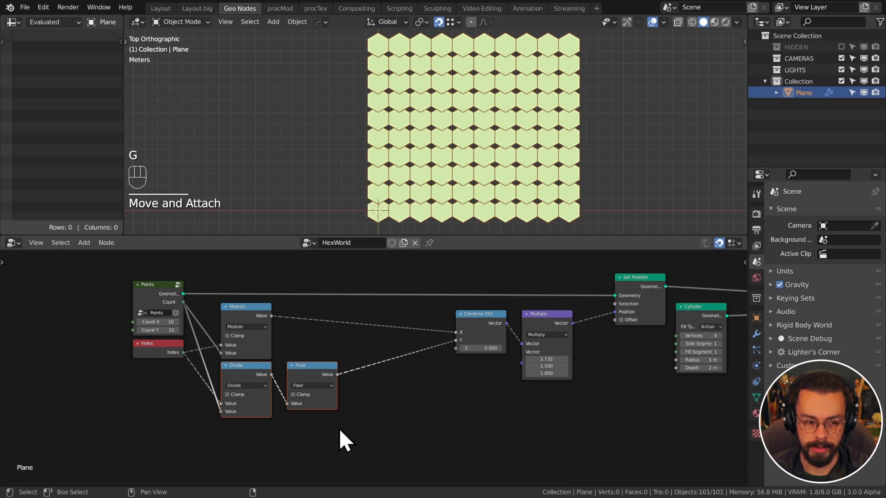
pyautogui.moveTo(339, 429); pyautogui.dragTo(143, 289)
pyautogui.press('g')
pyautogui.click(331, 340)
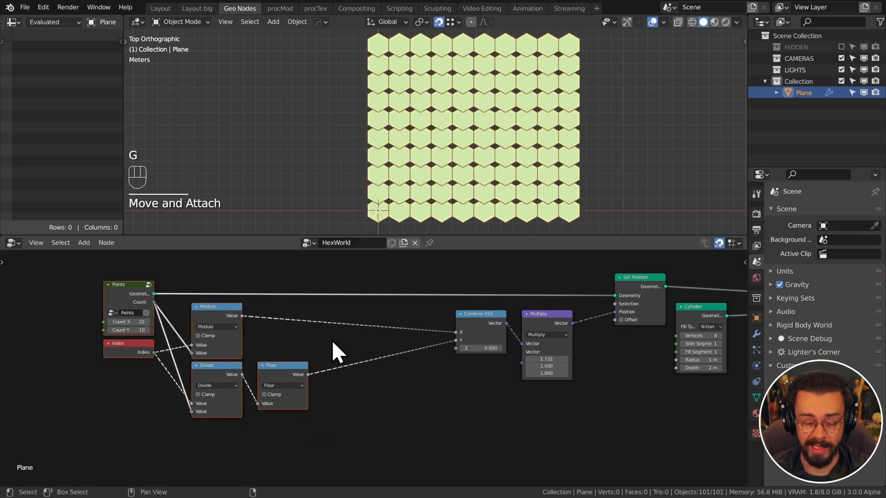
pyautogui.scroll(1, 299, 376)
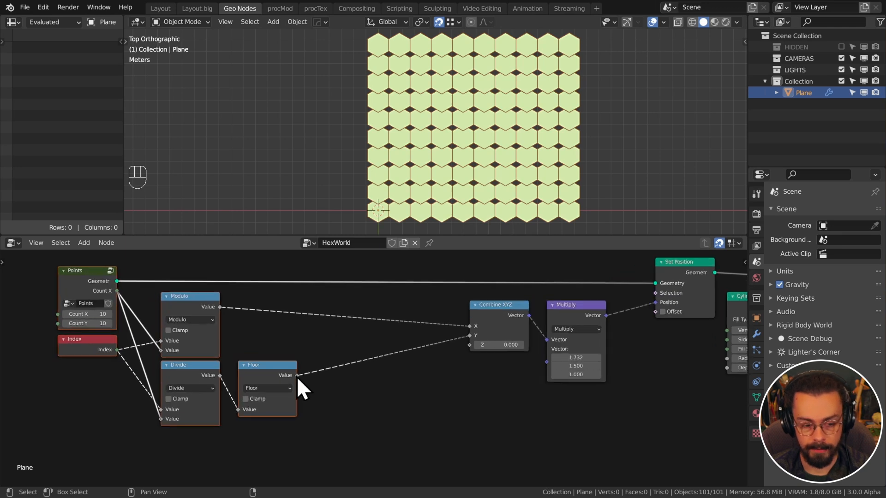
# Duplicate the Modulo node, feed it the Floor output, and set its divisor to 2
pyautogui.moveTo(297, 376); pyautogui.dragTo(332, 386)
pyautogui.moveTo(368, 410); pyautogui.dragTo(372, 402)
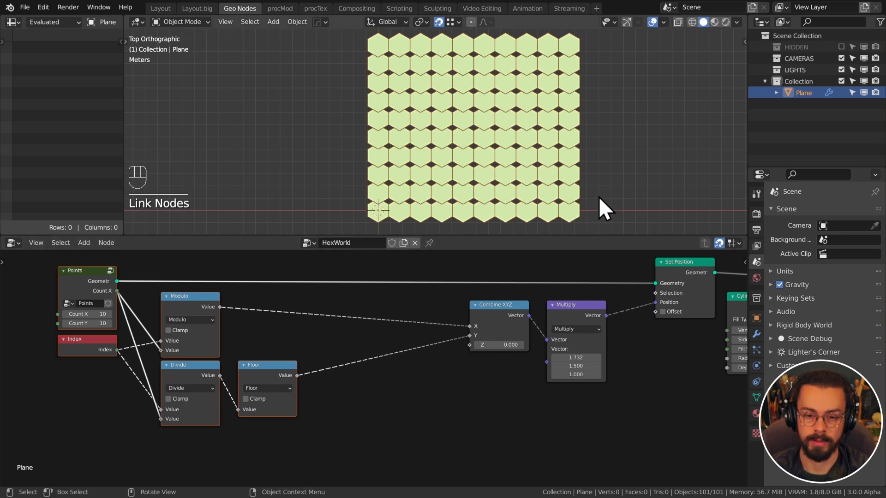
pyautogui.moveTo(362, 376); pyautogui.dragTo(387, 366, button='middle')
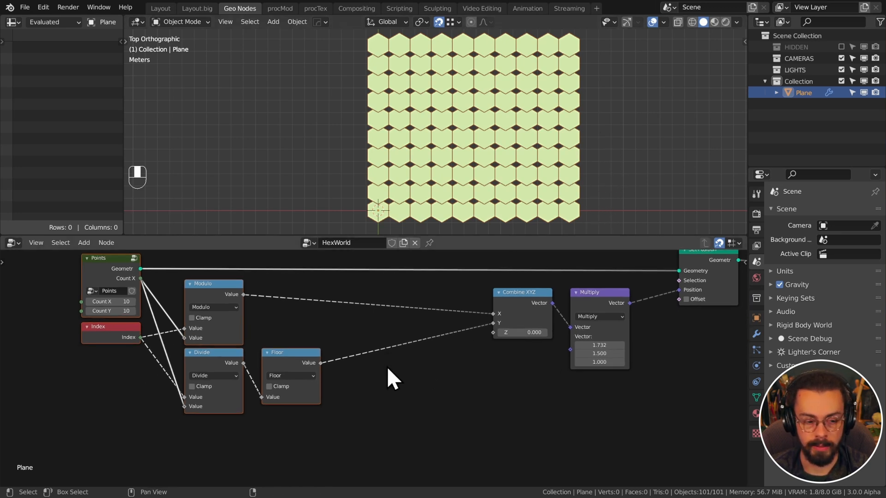
pyautogui.click(225, 297)
pyautogui.hotkey('shift', 'd')
pyautogui.click(417, 382)
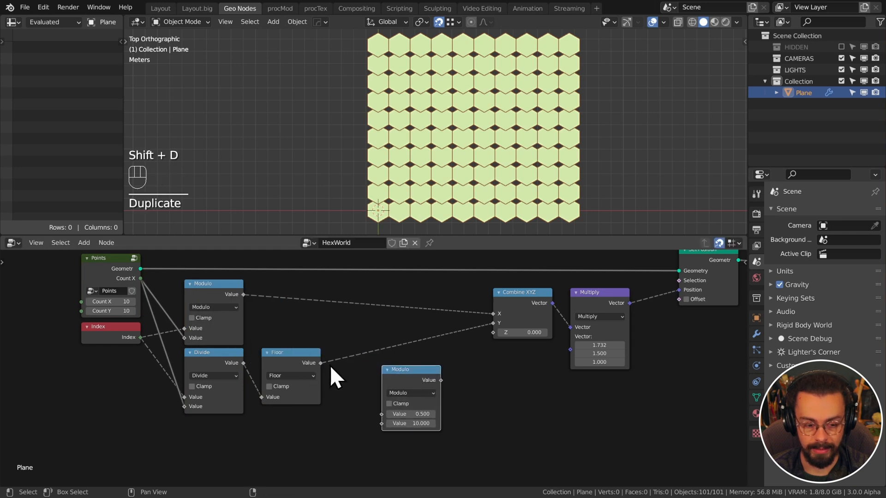
pyautogui.moveTo(321, 363); pyautogui.dragTo(383, 415)
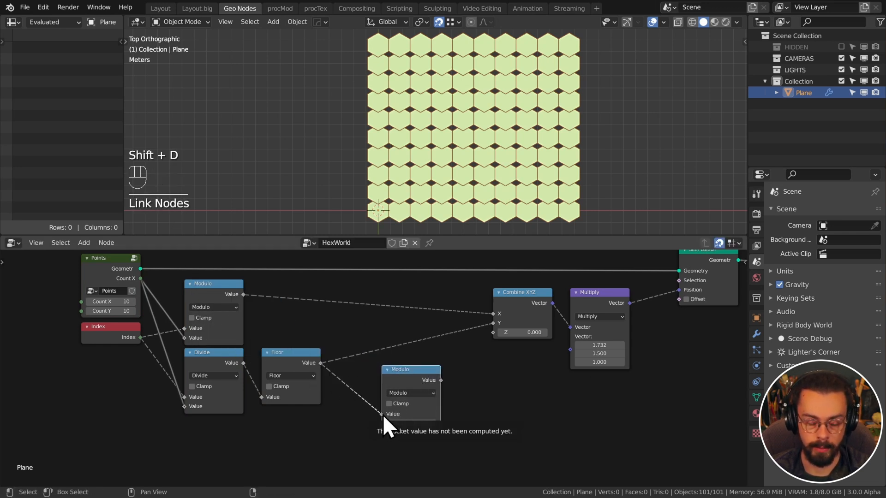
pyautogui.doubleClick(406, 423)
pyautogui.write('2')
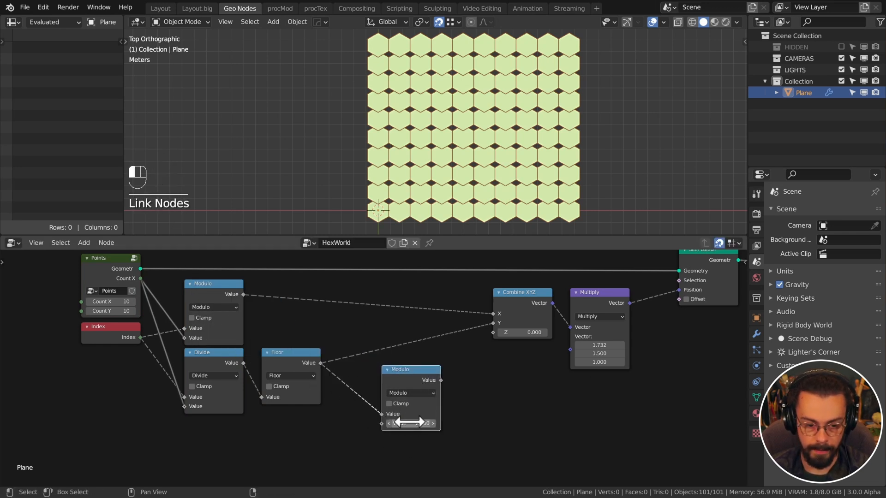
pyautogui.press('Return')
pyautogui.moveTo(416, 371); pyautogui.dragTo(374, 380)
# Insert a Math Add node into the X link and feed it the lower Modulo result
pyautogui.press('q')
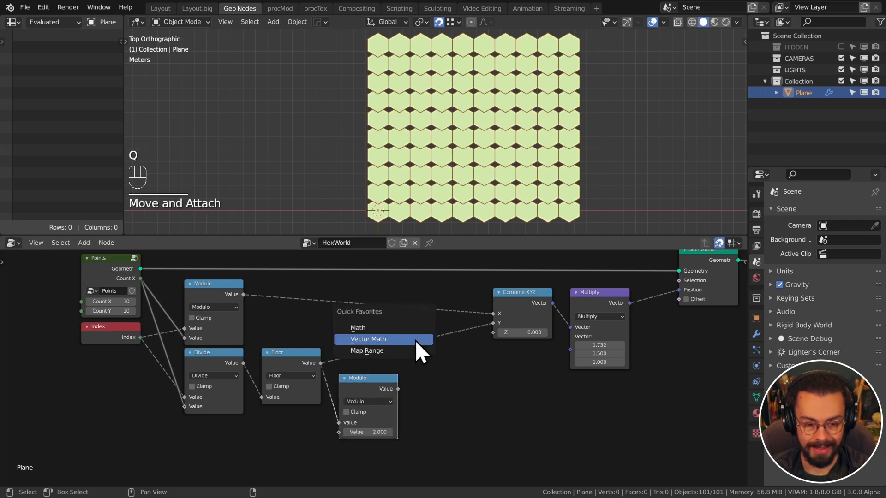
pyautogui.click(403, 332)
pyautogui.click(426, 305)
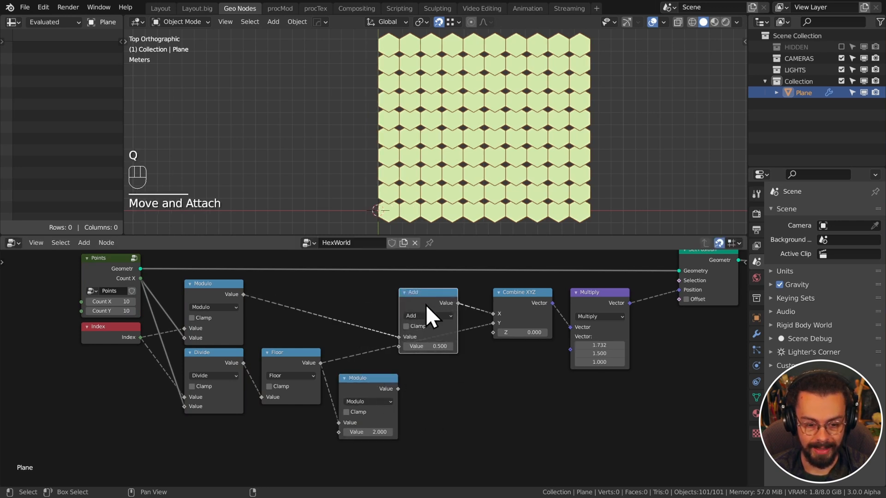
pyautogui.moveTo(397, 389); pyautogui.dragTo(399, 346)
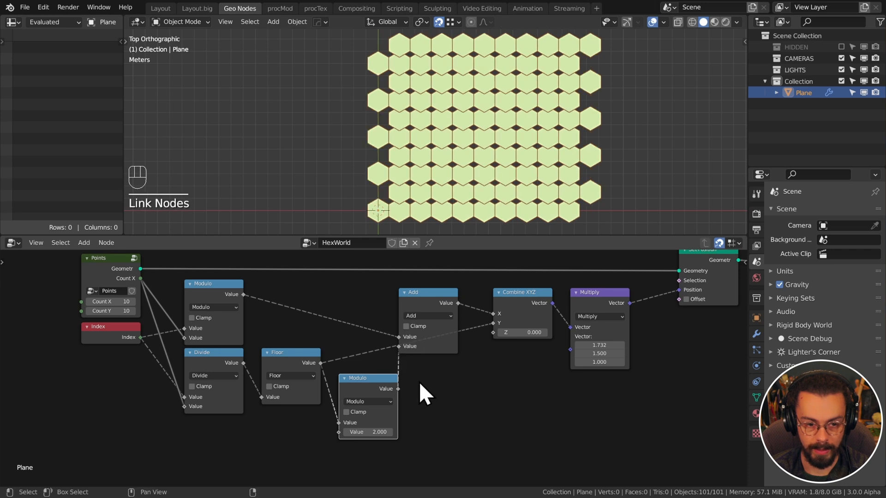
pyautogui.moveTo(437, 295); pyautogui.dragTo(454, 296)
# Shift the nodes from Add through Cylinder right to make room after the lower Modulo
pyautogui.scroll(-2, 531, 337)
pyautogui.moveTo(459, 365); pyautogui.dragTo(425, 366, button='middle')
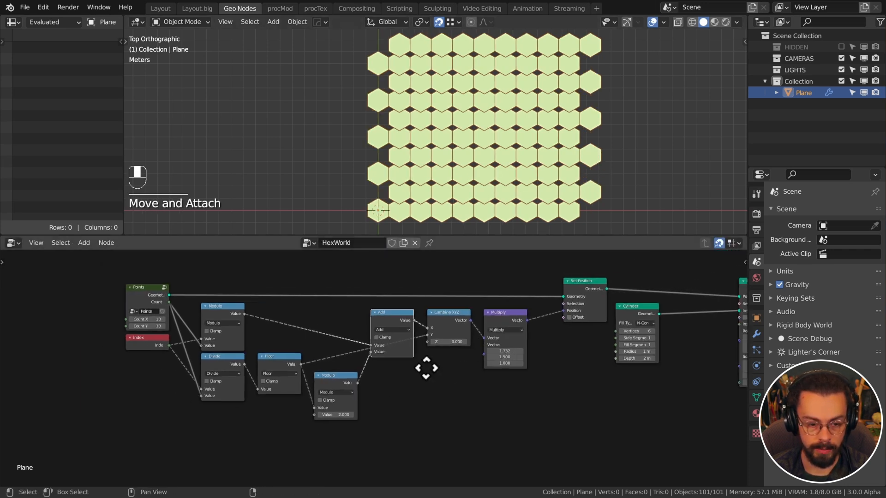
pyautogui.scroll(-2, 425, 366)
pyautogui.moveTo(348, 288); pyautogui.dragTo(549, 429)
pyautogui.press('g')
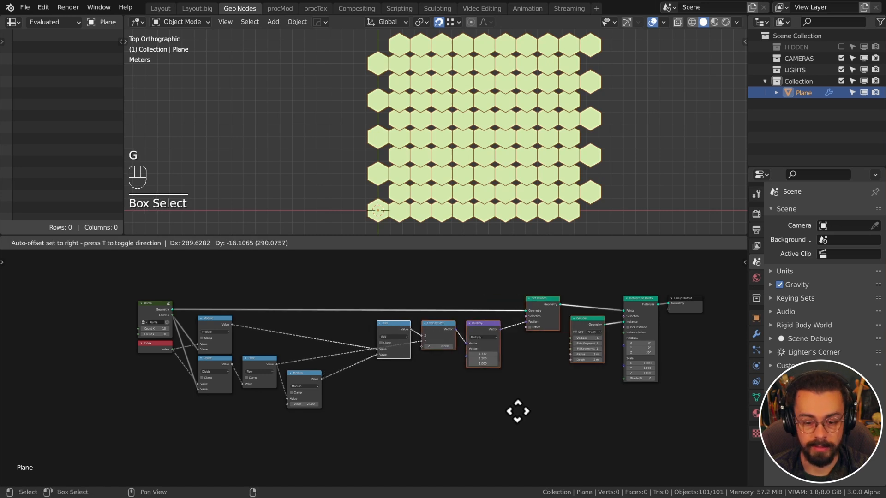
pyautogui.click(522, 413)
pyautogui.moveTo(446, 389); pyautogui.dragTo(535, 387, button='middle')
pyautogui.scroll(7, 388, 337)
pyautogui.click(398, 405)
pyautogui.moveTo(555, 341); pyautogui.dragTo(572, 289)
# Duplicate the Add node after the lower Modulo and make it a Multiply by 0.5
pyautogui.hotkey('shift', 'd')
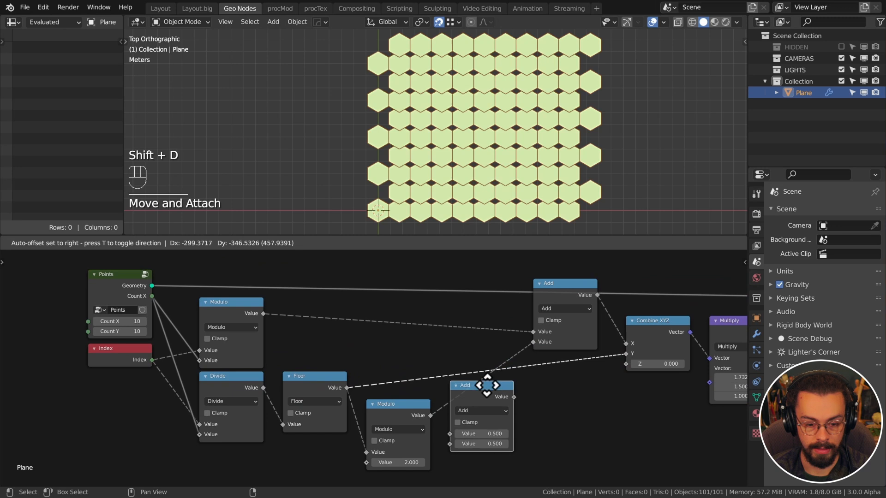
pyautogui.click(486, 401)
pyautogui.click(497, 419)
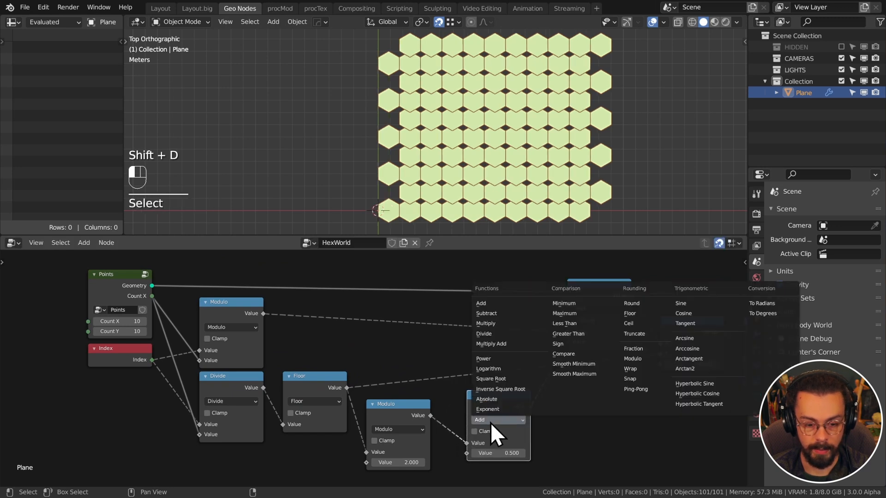
pyautogui.click(503, 323)
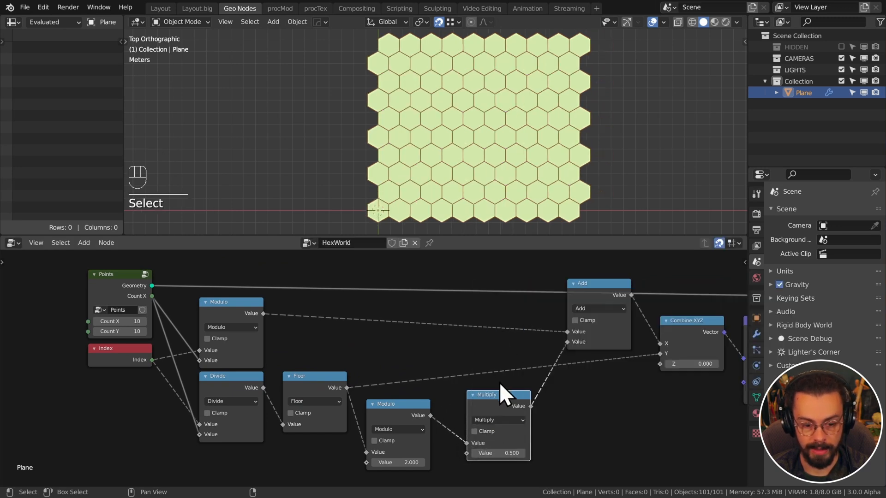
pyautogui.moveTo(501, 394); pyautogui.dragTo(484, 403)
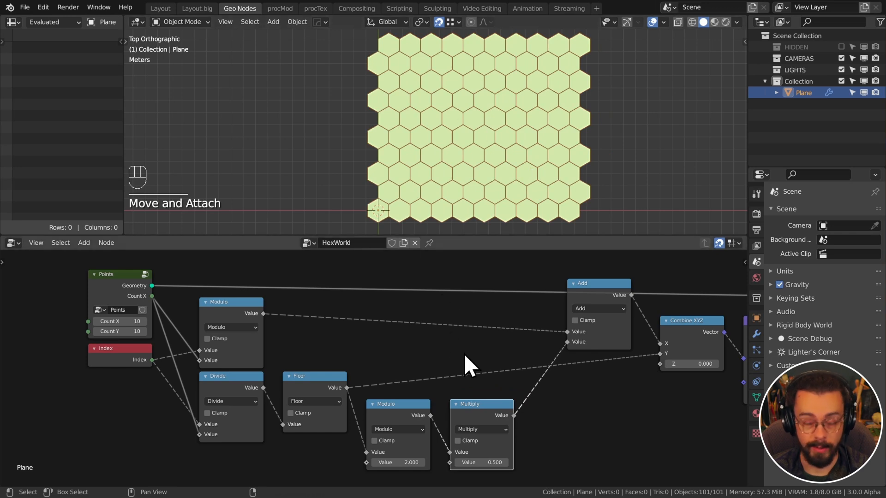
# Reposition Add and Combine XYZ, then box-select the Modulo, Multiply and Add nodes
pyautogui.moveTo(586, 294); pyautogui.dragTo(570, 307)
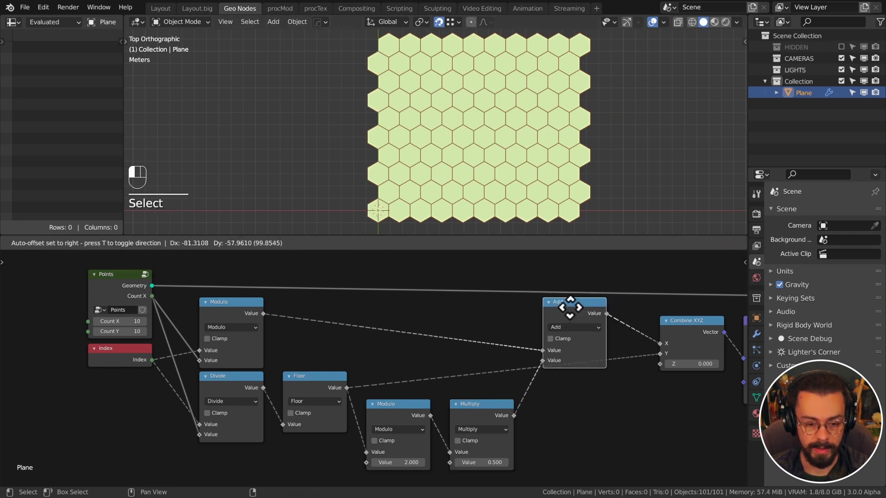
pyautogui.moveTo(520, 325); pyautogui.dragTo(471, 321)
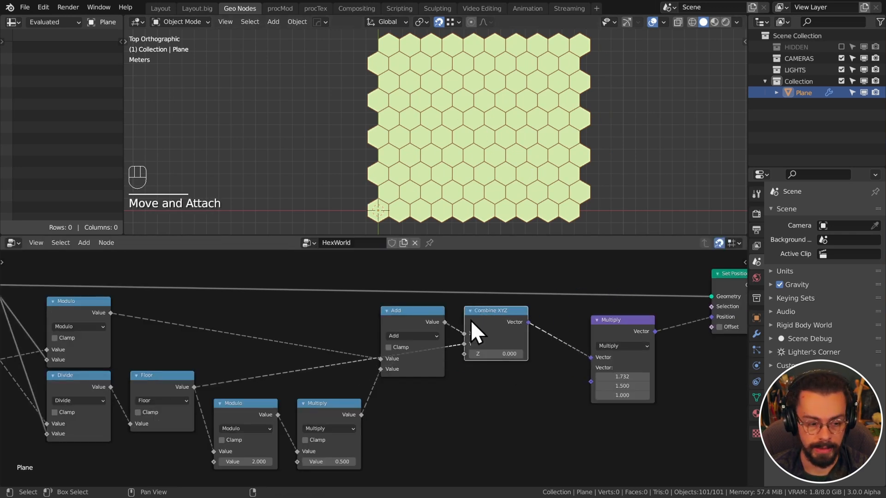
pyautogui.scroll(-1, 379, 350)
pyautogui.moveTo(373, 353); pyautogui.dragTo(455, 345, button='middle')
pyautogui.moveTo(330, 360); pyautogui.dragTo(482, 450)
# Move the vector Multiply beside Combine XYZ and Set Position beside the vector Multiply
pyautogui.press('g')
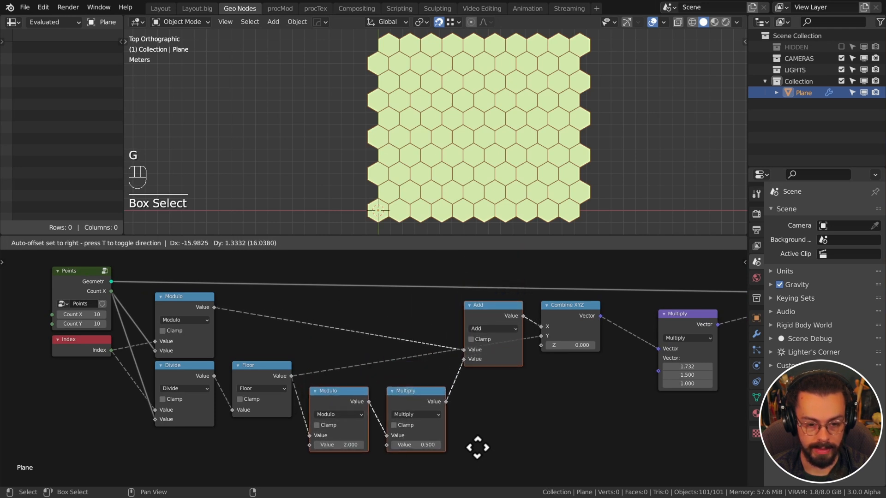
pyautogui.click(480, 448)
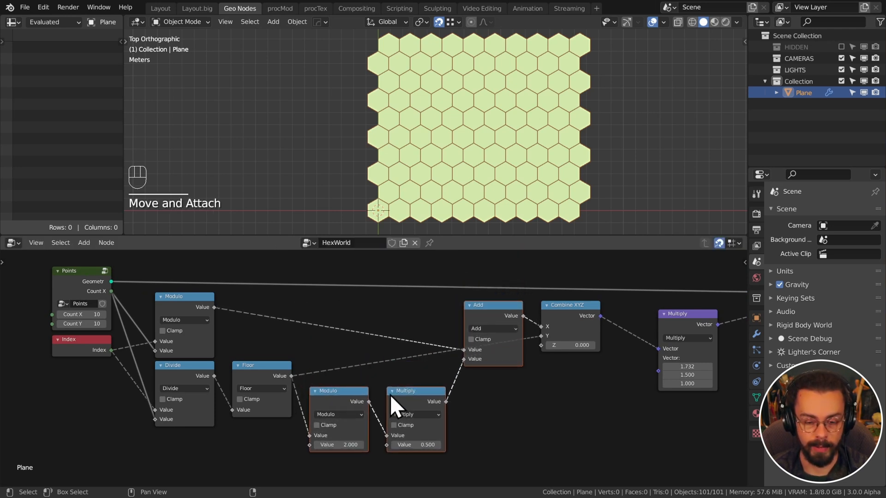
pyautogui.moveTo(504, 359); pyautogui.dragTo(355, 357, button='middle')
pyautogui.click(554, 379)
pyautogui.press('g')
pyautogui.click(559, 400)
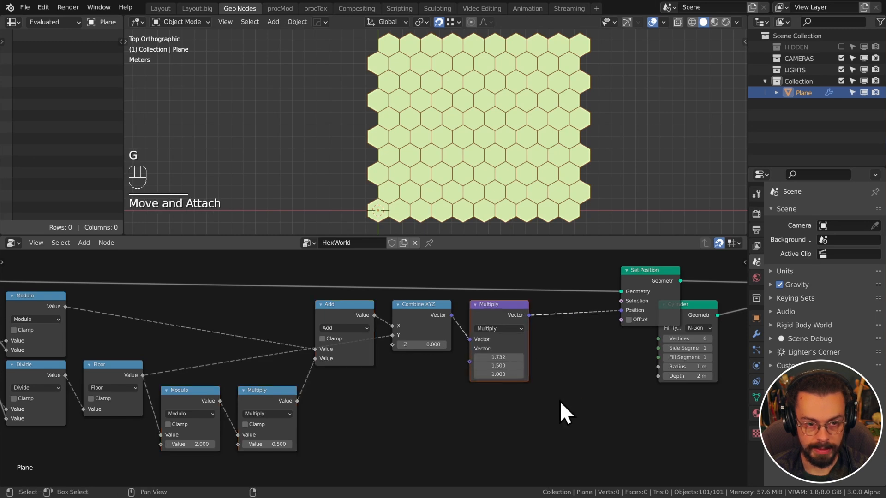
pyautogui.moveTo(558, 402); pyautogui.dragTo(628, 320)
pyautogui.press('g')
pyautogui.click(552, 362)
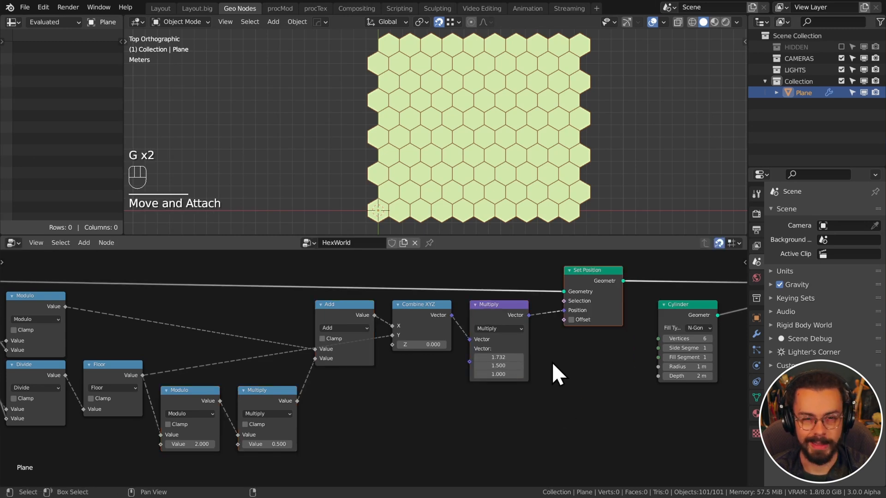
# Shift Cylinder, Instance on Points and Group Output right, and nudge Set Position left
pyautogui.moveTo(618, 364); pyautogui.dragTo(460, 366, button='middle')
pyautogui.moveTo(494, 289); pyautogui.dragTo(697, 406)
pyautogui.press('g')
pyautogui.click(669, 314)
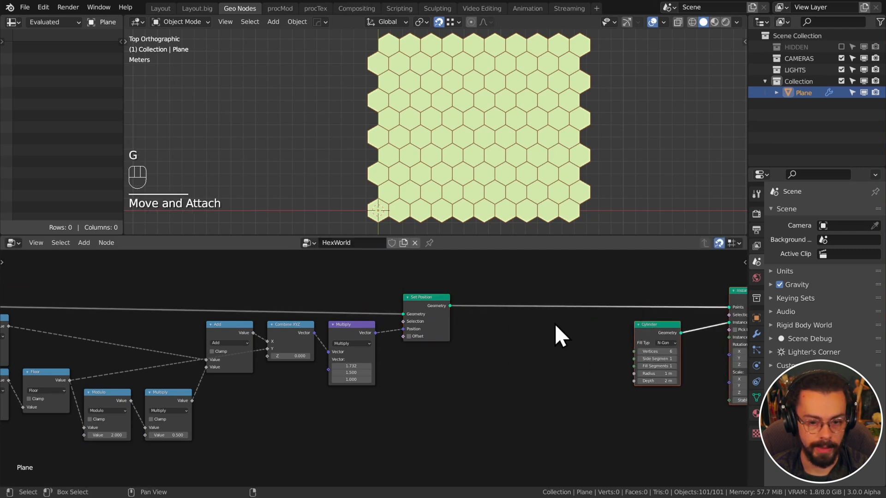
pyautogui.press('g')
pyautogui.moveTo(562, 324); pyautogui.dragTo(439, 350, button='middle')
pyautogui.click(547, 324)
pyautogui.click(485, 322)
pyautogui.scroll(2, 486, 321)
pyautogui.moveTo(299, 310); pyautogui.dragTo(279, 303)
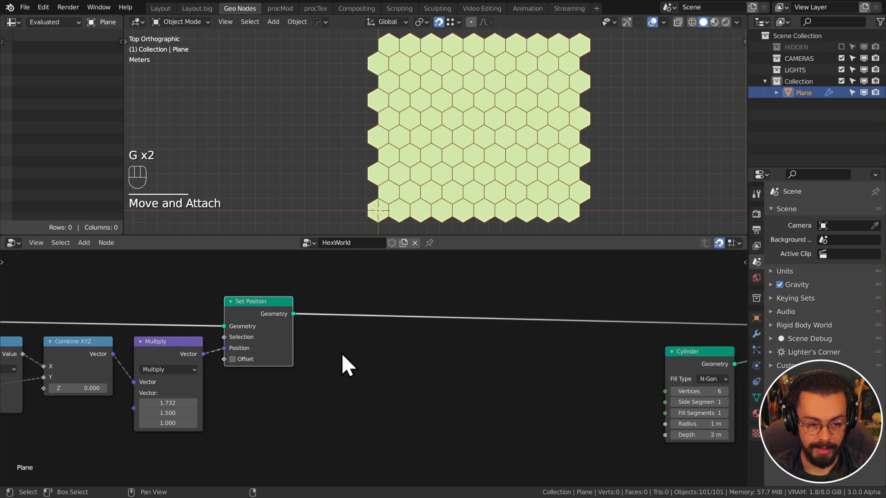
pyautogui.moveTo(387, 336); pyautogui.dragTo(311, 402, button='middle')
pyautogui.hotkey('shift', 'a')
# Add a Bounding Box node above Set Position, fed by its geometry
pyautogui.moveTo(362, 237)
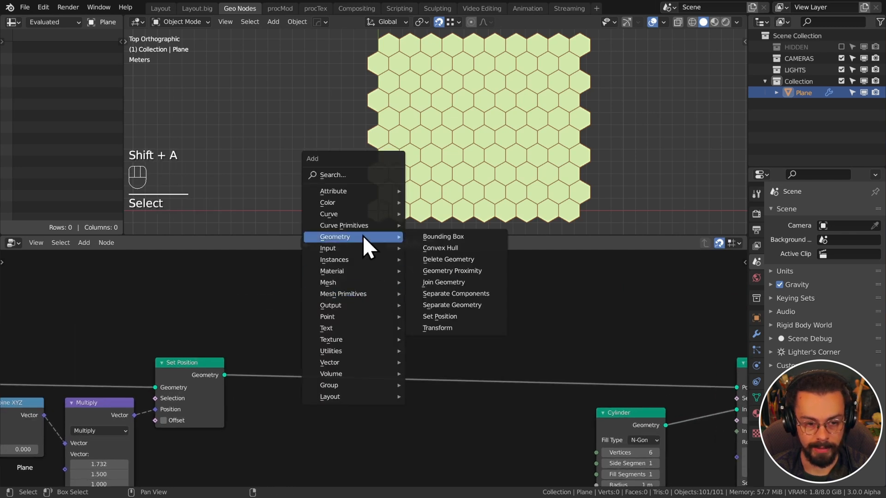
pyautogui.click(467, 236)
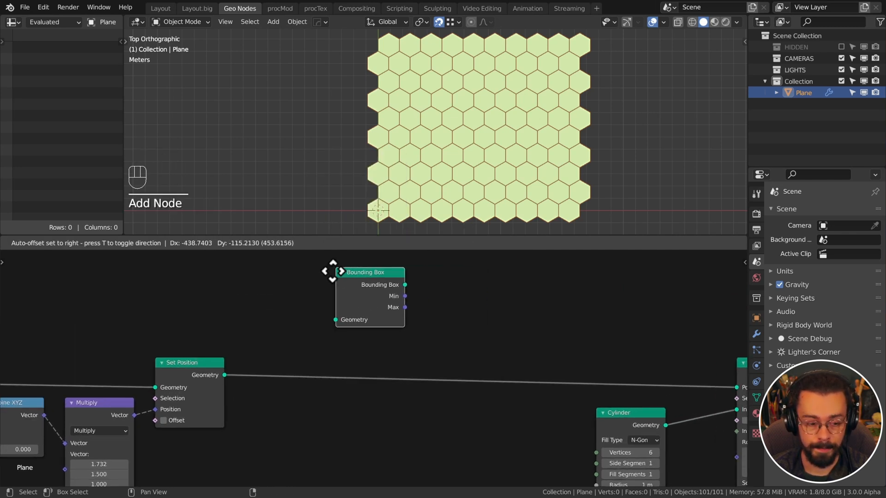
pyautogui.click(333, 270)
pyautogui.moveTo(226, 374); pyautogui.dragTo(336, 320)
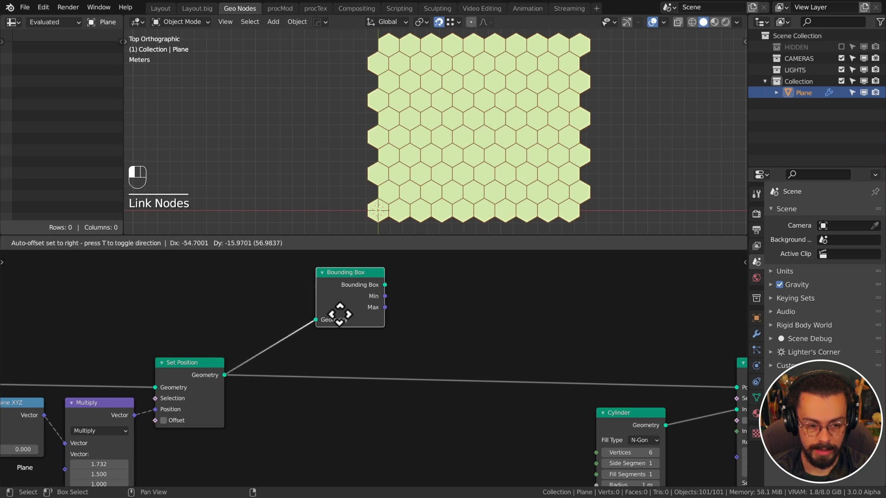
pyautogui.moveTo(331, 336); pyautogui.dragTo(358, 323, button='middle')
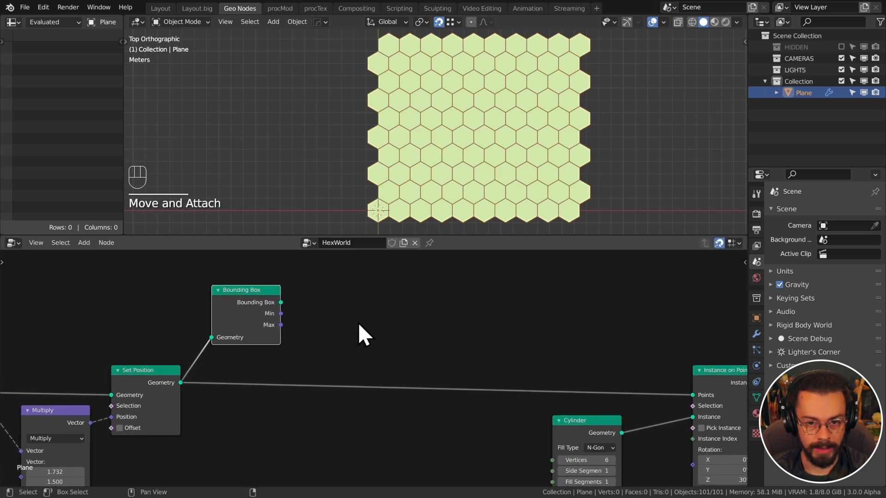
pyautogui.click(282, 313)
pyautogui.moveTo(282, 327); pyautogui.dragTo(348, 334)
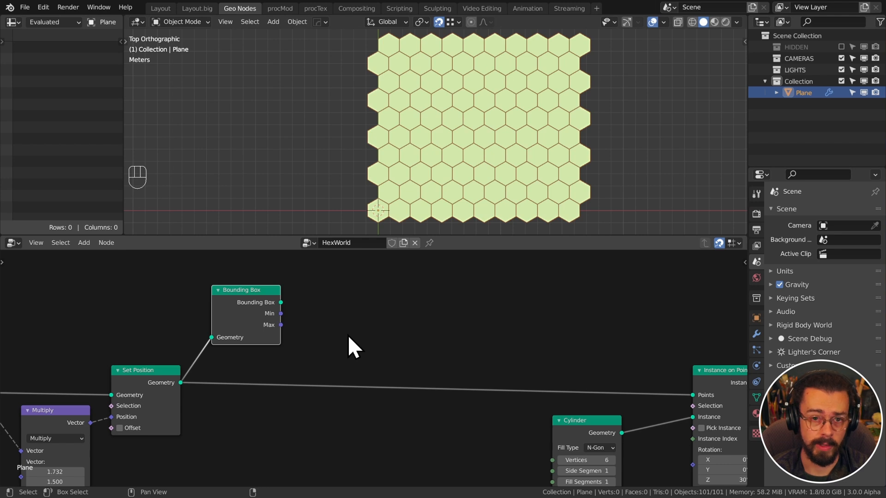
# Add a Vector Math Add node summing the Bounding Box Min and Max
pyautogui.press('q')
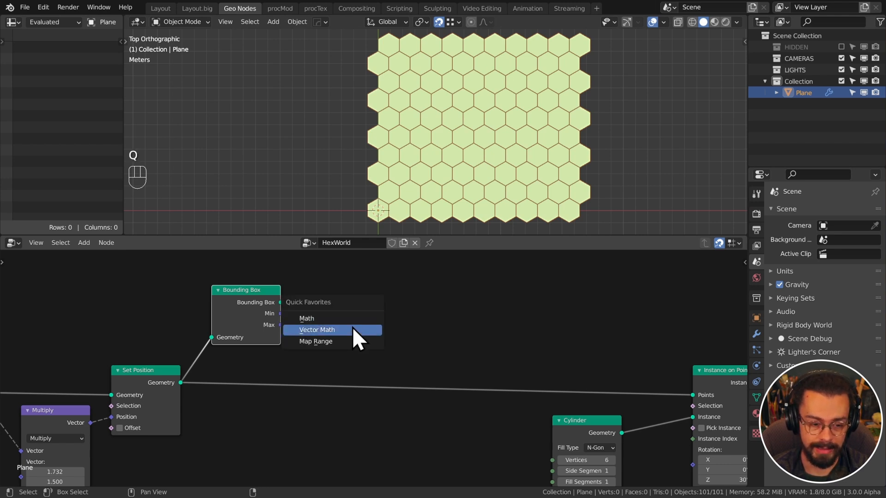
pyautogui.click(353, 328)
pyautogui.click(329, 226)
pyautogui.moveTo(282, 314); pyautogui.dragTo(332, 272)
pyautogui.moveTo(282, 326); pyautogui.dragTo(339, 300)
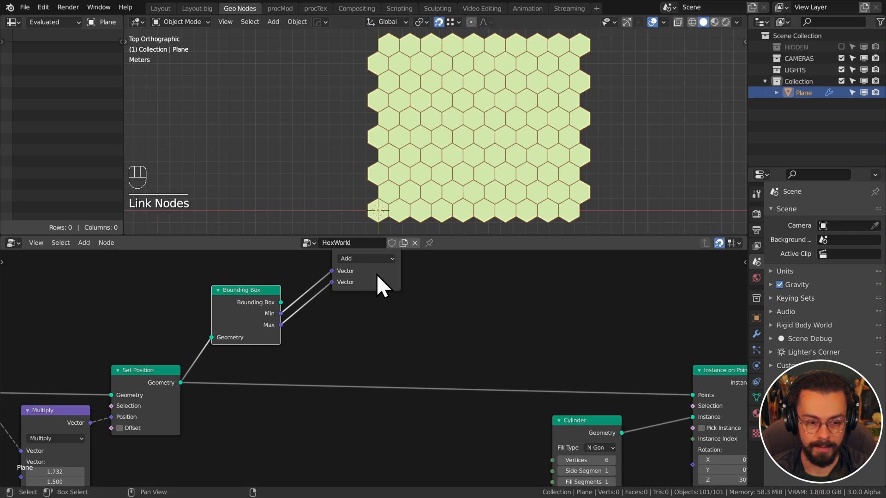
pyautogui.moveTo(376, 274); pyautogui.dragTo(347, 333)
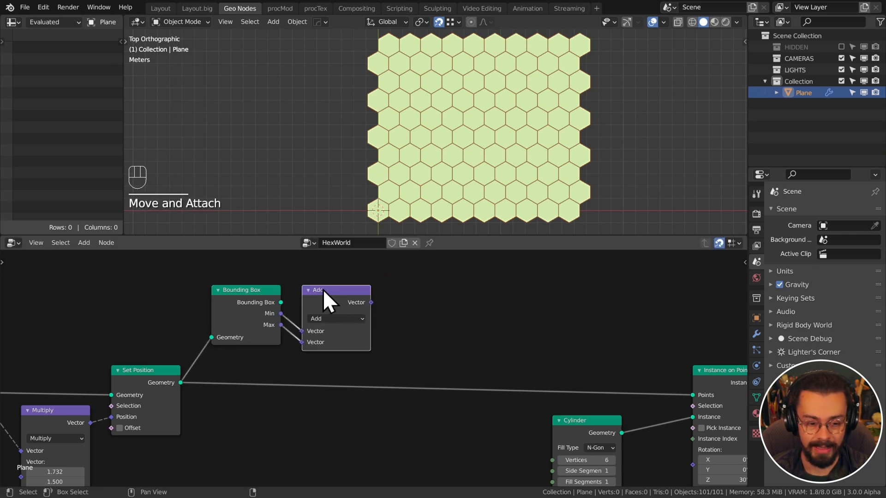
# Duplicate the Add node as a Scale node taking the sum, with scale -0.5
pyautogui.click(330, 301)
pyautogui.hotkey('shift', 'd')
pyautogui.keyDown('alt'); pyautogui.click(433, 265); pyautogui.keyUp('alt')
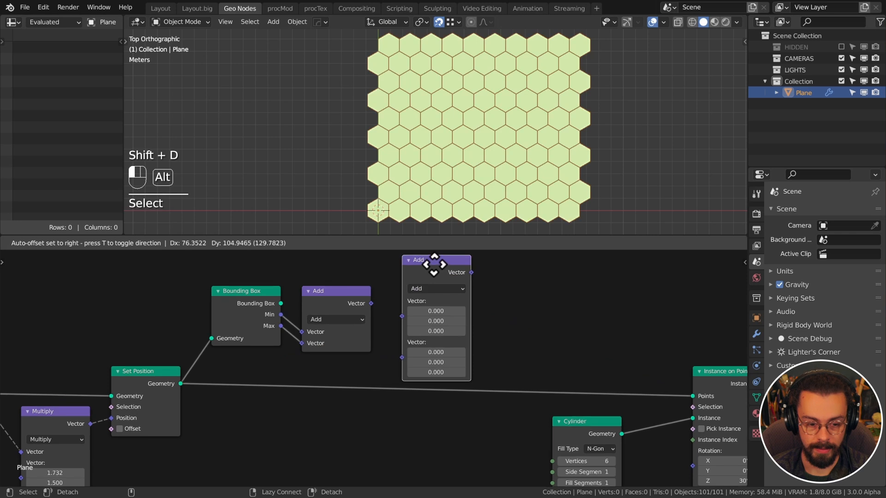
pyautogui.moveTo(372, 355); pyautogui.dragTo(424, 335)
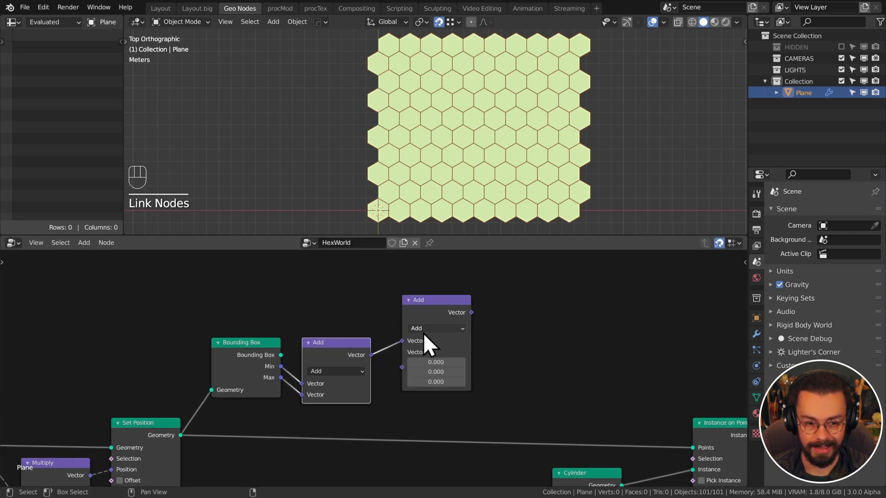
pyautogui.click(423, 330)
pyautogui.click(446, 175)
pyautogui.click(429, 327)
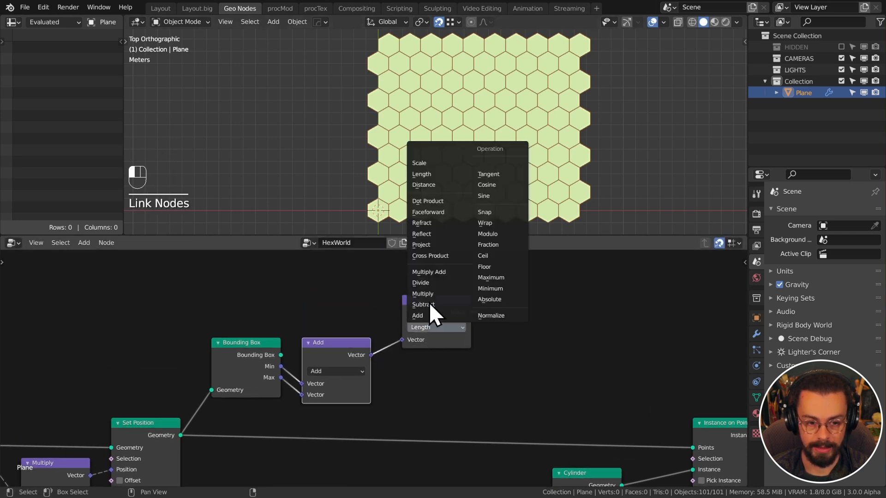
pyautogui.click(433, 164)
pyautogui.moveTo(432, 288); pyautogui.dragTo(423, 350)
pyautogui.click(428, 397)
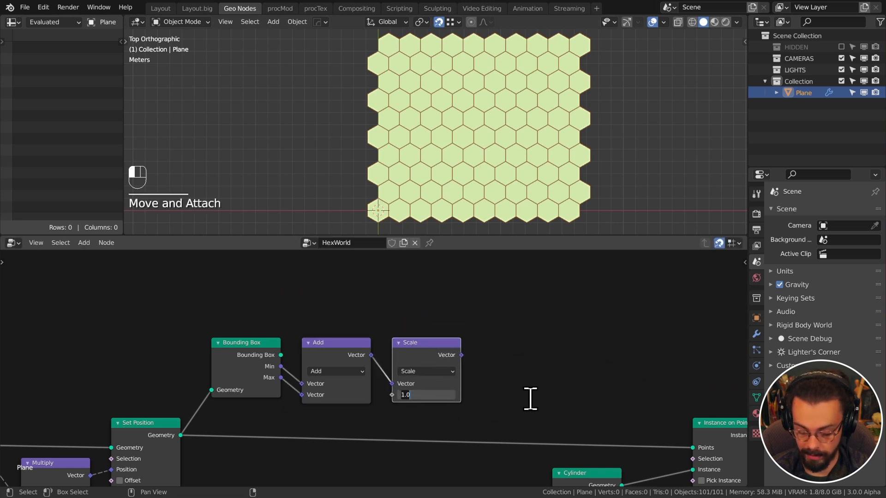
pyautogui.write('-0.5')
pyautogui.press('Return')
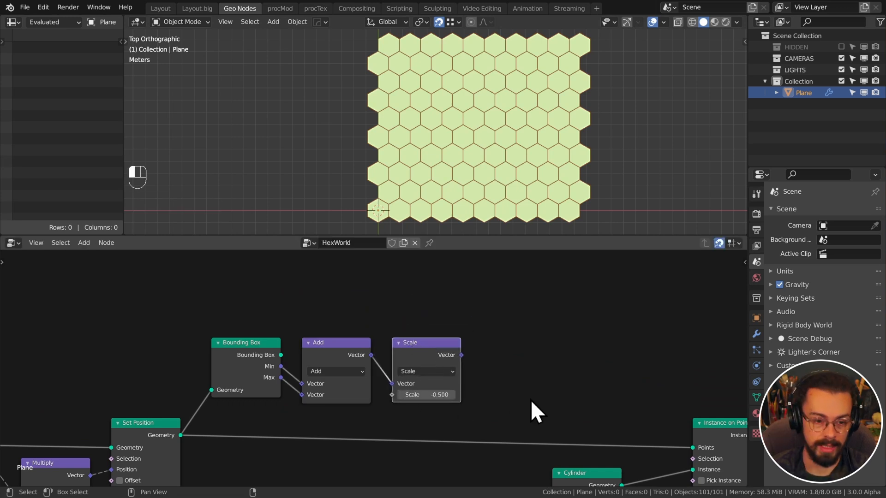
pyautogui.moveTo(510, 401); pyautogui.dragTo(521, 328, button='middle')
# Duplicate Set Position and drive its Offset with the -0.5 scaled centre vector
pyautogui.click(150, 373)
pyautogui.hotkey('shift', 'd')
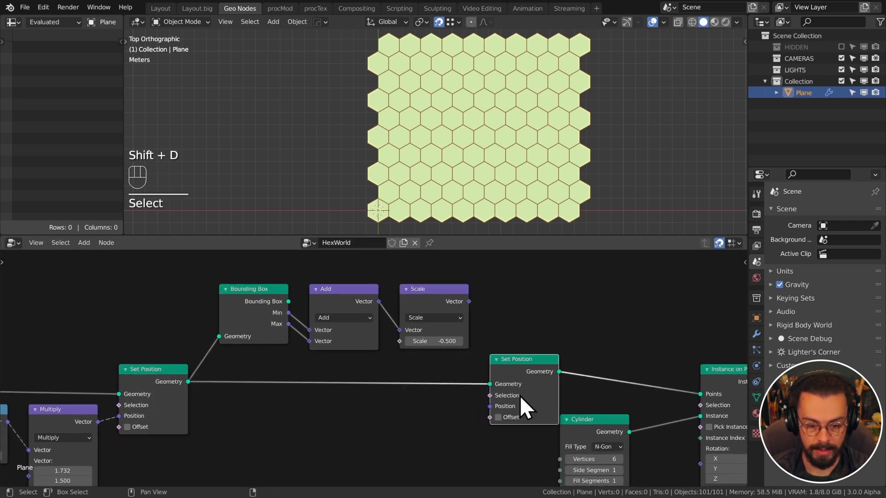
pyautogui.click(498, 418)
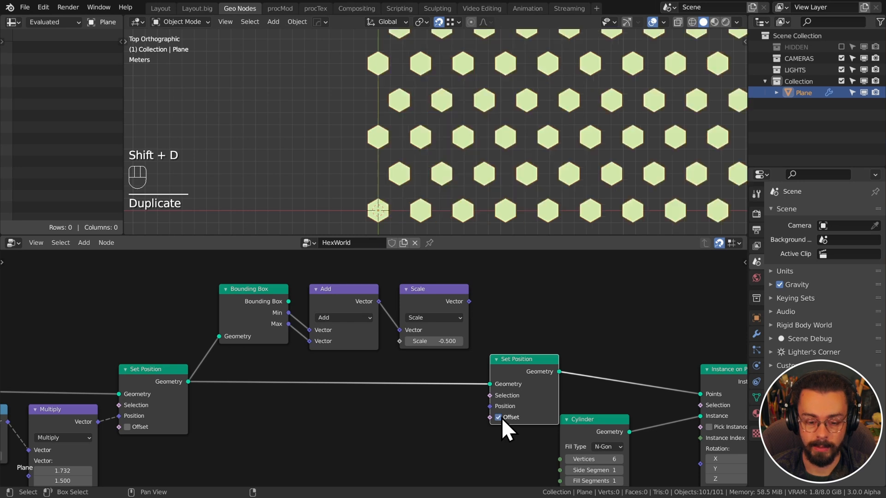
pyautogui.moveTo(509, 371); pyautogui.dragTo(539, 351)
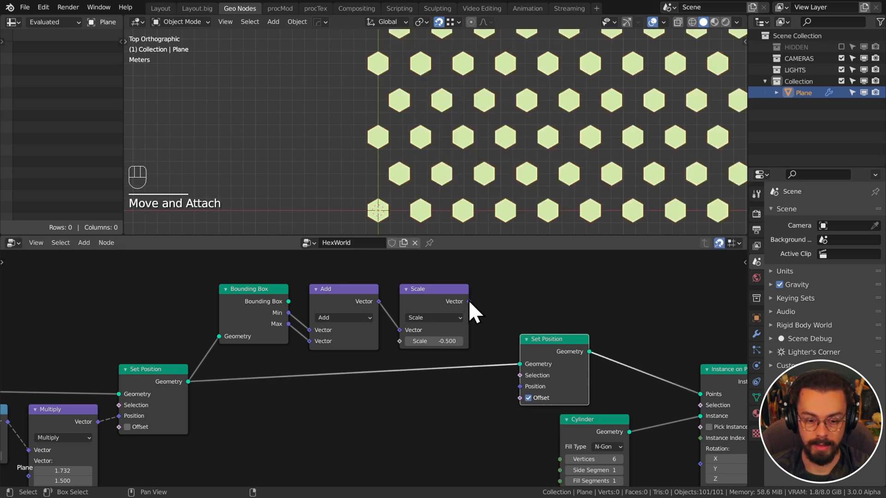
pyautogui.moveTo(469, 302); pyautogui.dragTo(520, 387)
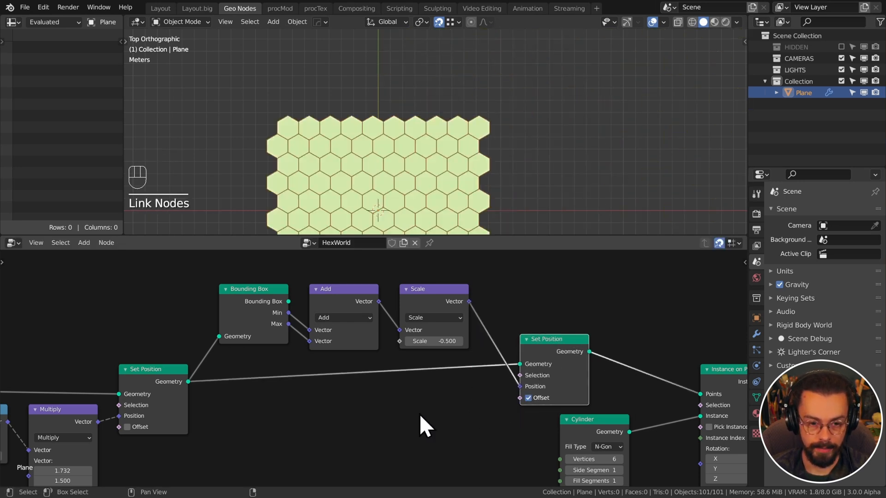
pyautogui.moveTo(547, 341); pyautogui.dragTo(527, 360)
pyautogui.scroll(-3, 445, 179)
pyautogui.keyDown('shift'); pyautogui.moveTo(444, 179); pyautogui.dragTo(461, 158, button='middle'); pyautogui.keyUp('shift')
pyautogui.scroll(-1, 394, 391)
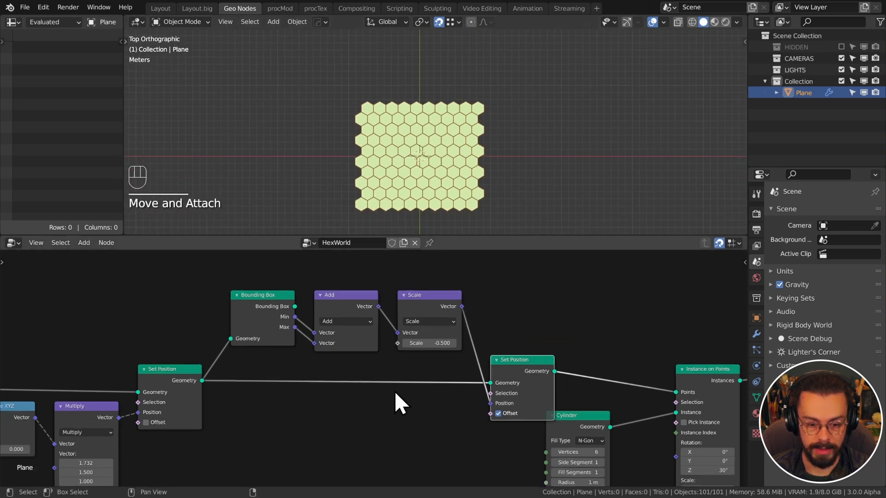
pyautogui.scroll(-1, 395, 392)
# Move Cylinder, Instance on Points and Group Output further right
pyautogui.moveTo(441, 381); pyautogui.dragTo(316, 319, button='middle')
pyautogui.moveTo(455, 286); pyautogui.dragTo(669, 411)
pyautogui.press('g')
pyautogui.click(546, 396)
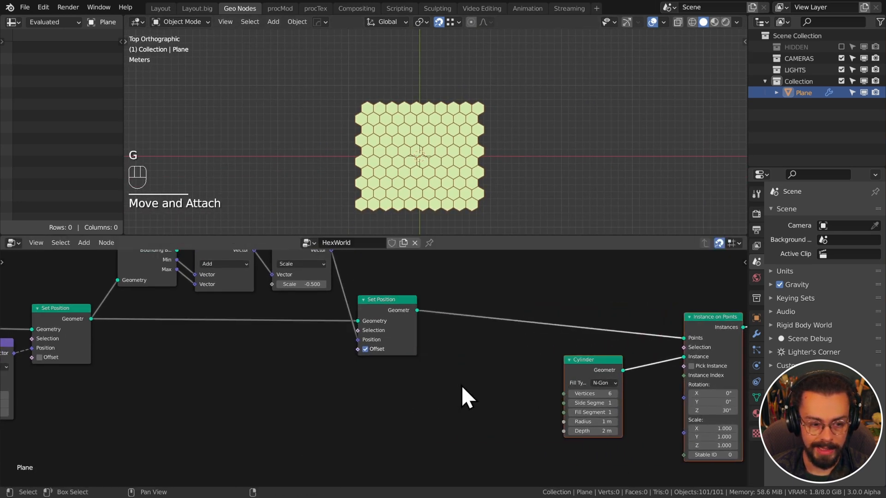
# Link Bounding Box Max to Add's second input and Add's output to Scale's Vector
pyautogui.moveTo(393, 382); pyautogui.dragTo(495, 442, button='middle')
pyautogui.scroll(1, 378, 385)
pyautogui.moveTo(262, 324); pyautogui.dragTo(372, 330)
pyautogui.moveTo(270, 321); pyautogui.dragTo(282, 342)
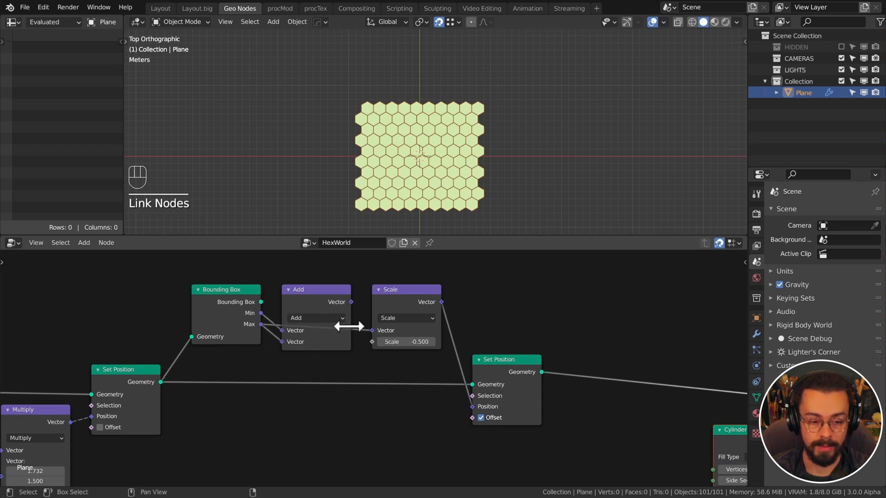
pyautogui.moveTo(352, 302); pyautogui.dragTo(372, 331)
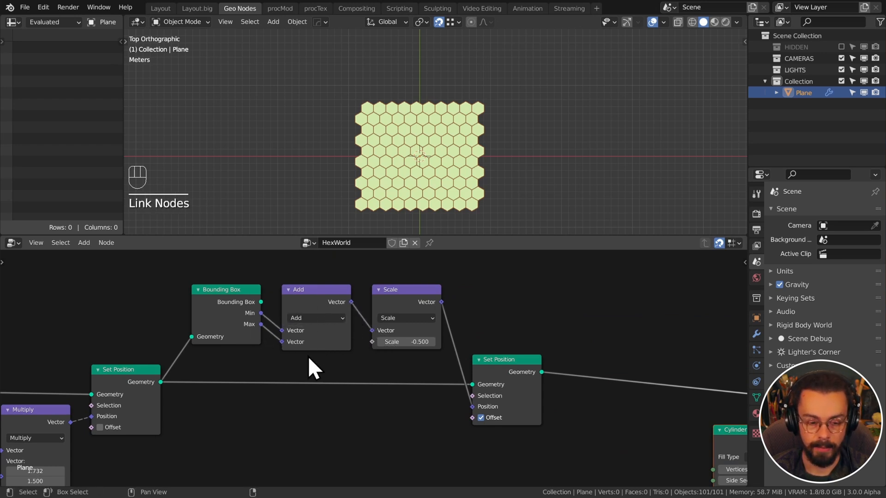
pyautogui.moveTo(325, 384); pyautogui.dragTo(356, 395, button='middle')
pyautogui.moveTo(228, 273); pyautogui.dragTo(439, 428)
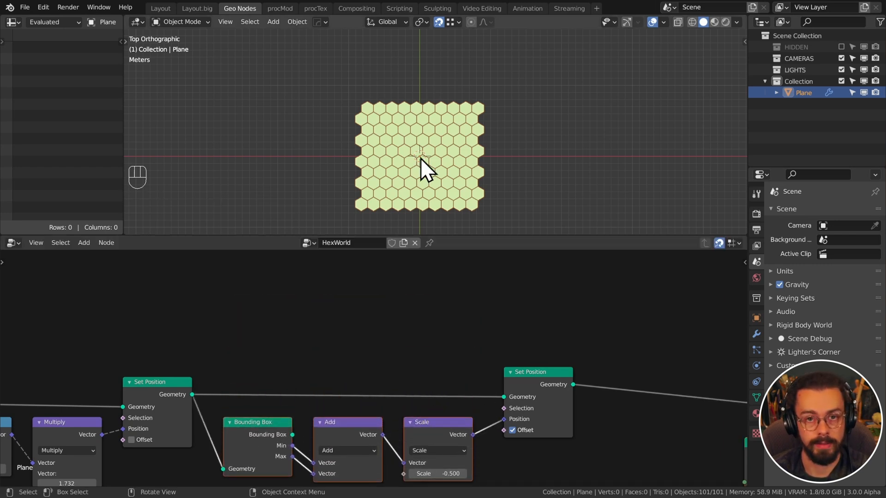
pyautogui.moveTo(353, 367); pyautogui.dragTo(378, 323, button='middle')
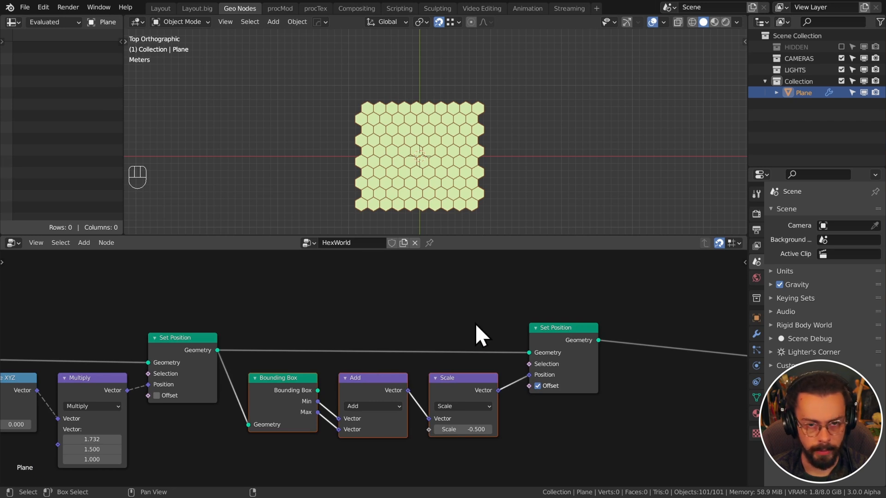
# Raise the Points node's Count X and Count Y from 10 to 11
pyautogui.moveTo(475, 323); pyautogui.dragTo(558, 367)
pyautogui.scroll(-3, 380, 372)
pyautogui.moveTo(379, 372); pyautogui.dragTo(368, 328, button='middle')
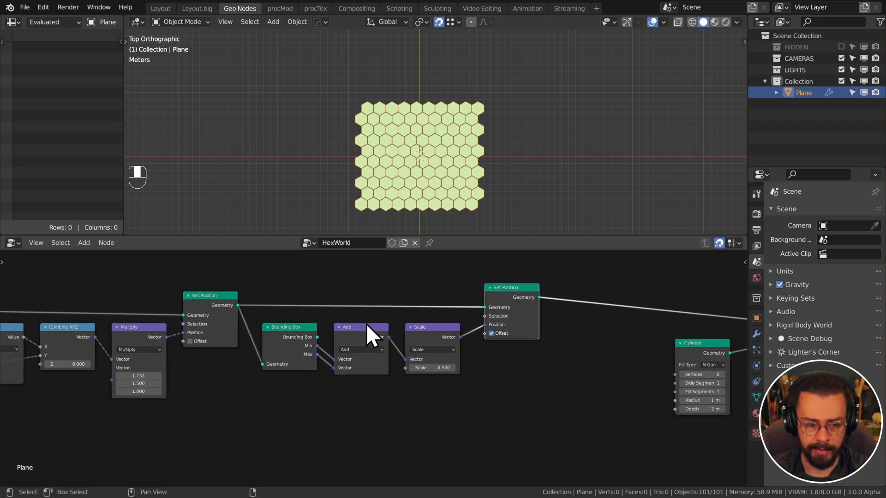
pyautogui.scroll(-1, 386, 380)
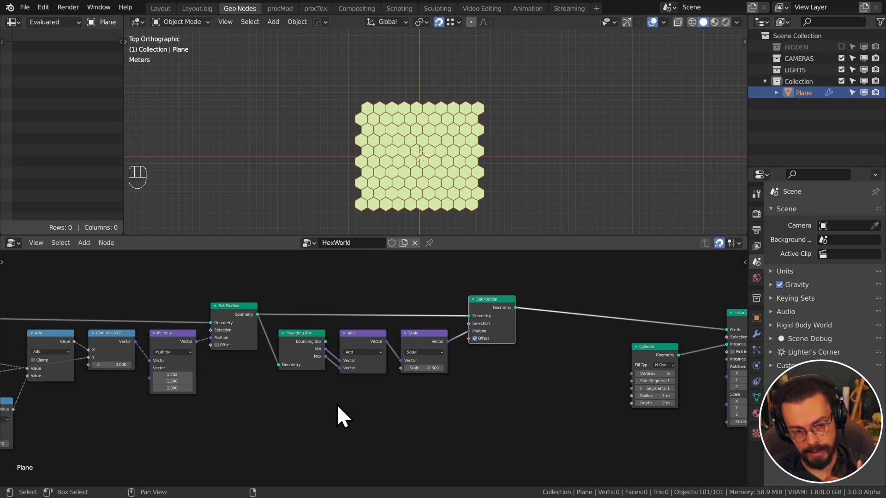
pyautogui.moveTo(334, 406); pyautogui.dragTo(414, 365, button='middle')
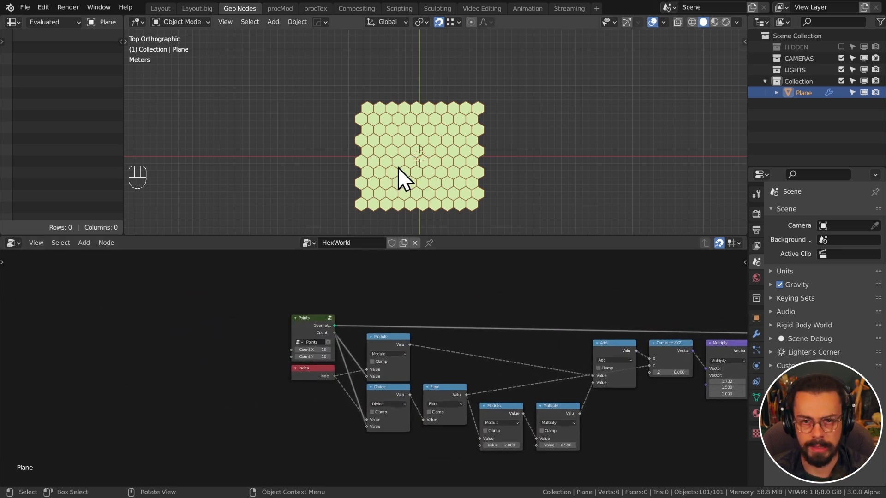
pyautogui.scroll(5, 341, 386)
pyautogui.moveTo(357, 363); pyautogui.dragTo(352, 377, button='middle')
pyautogui.click(337, 352)
pyautogui.click(337, 364)
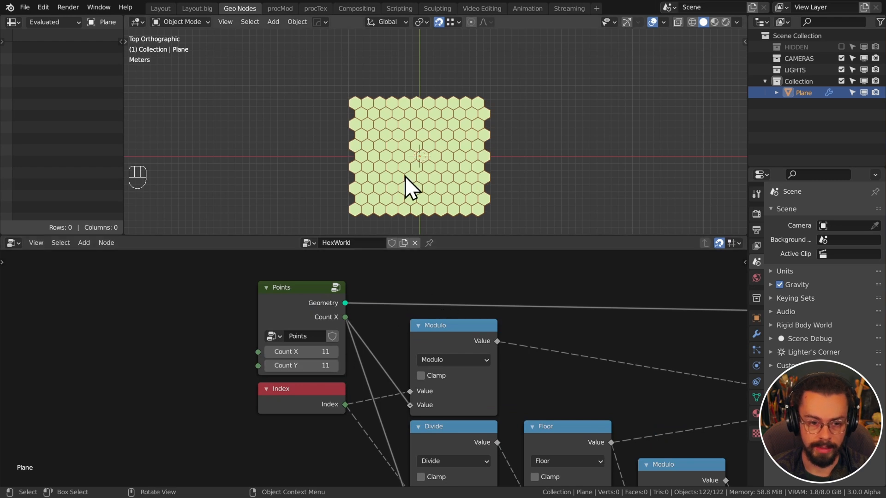
pyautogui.scroll(5, 433, 135)
pyautogui.keyDown('shift'); pyautogui.moveTo(419, 196); pyautogui.dragTo(445, 155, button='middle'); pyautogui.keyUp('shift')
pyautogui.scroll(2, 447, 150)
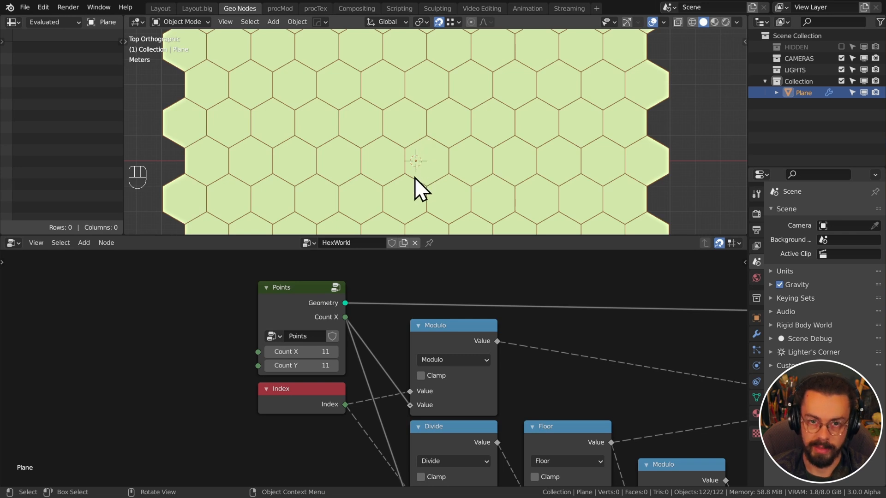
pyautogui.scroll(-3, 515, 343)
# Add a Transform node after the centring Set Position
pyautogui.moveTo(515, 343); pyautogui.dragTo(307, 330, button='middle')
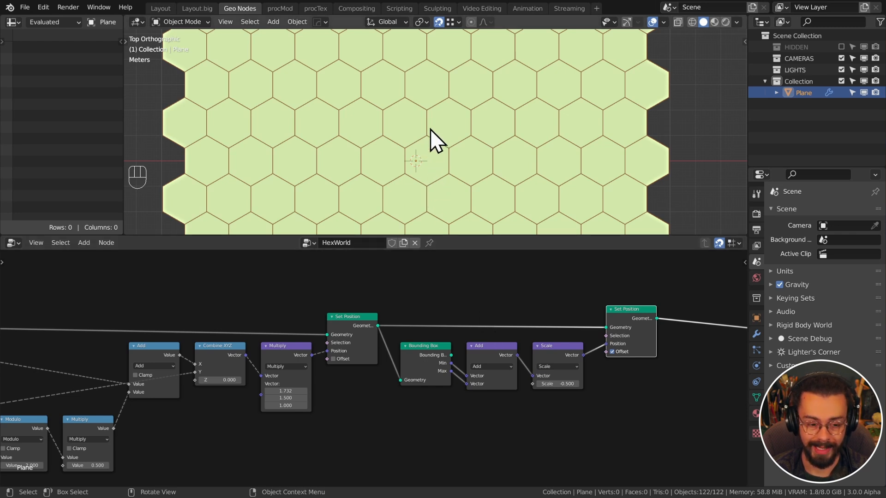
pyautogui.moveTo(554, 320); pyautogui.dragTo(354, 300, button='middle')
pyautogui.hotkey('shift', 'a')
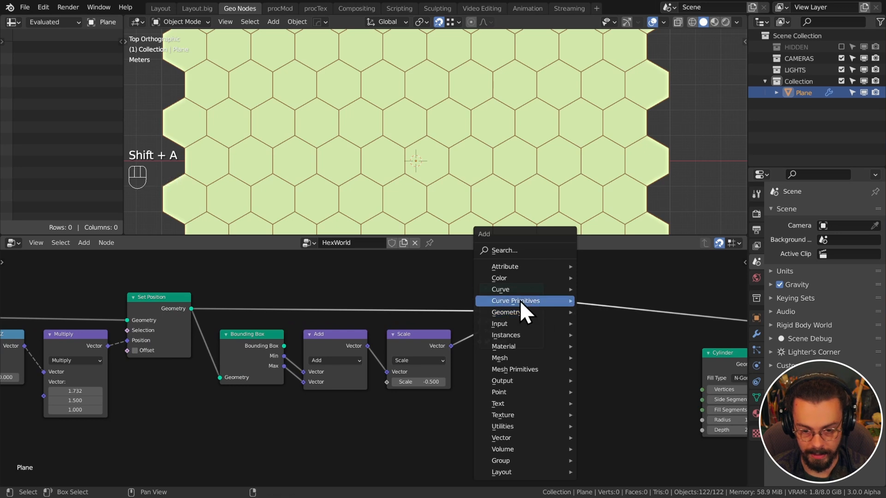
pyautogui.moveTo(522, 303)
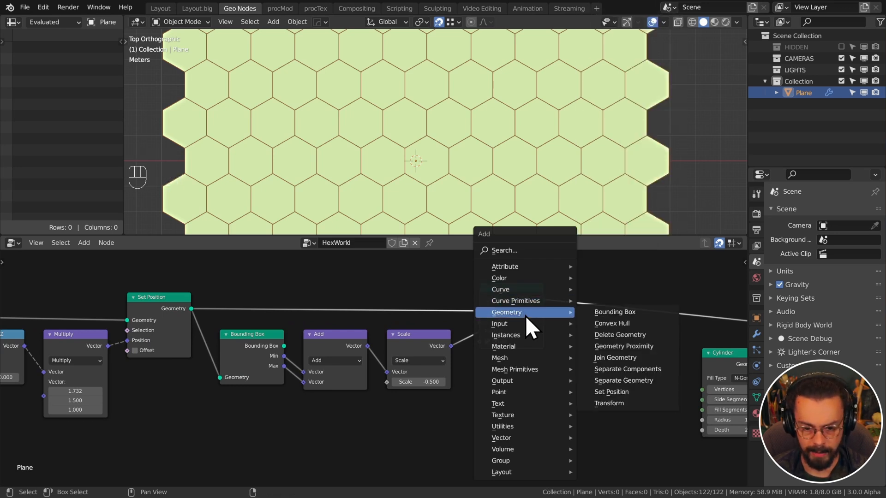
pyautogui.click(625, 403)
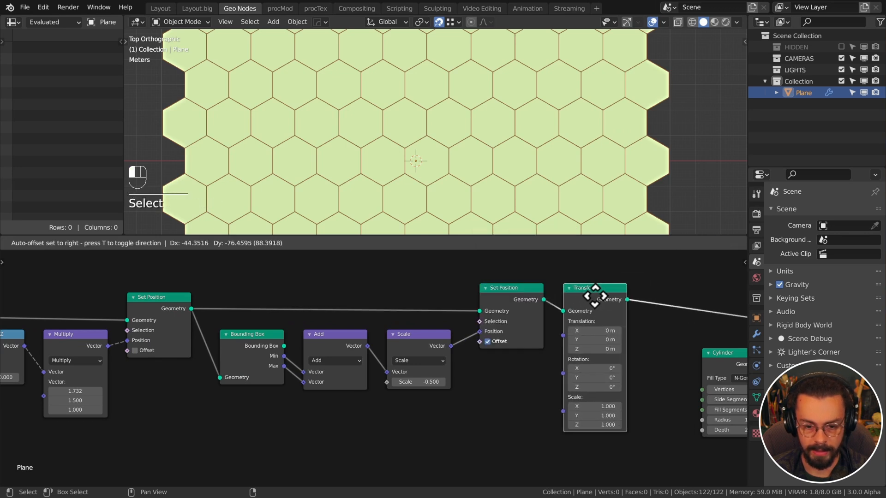
# Insert a Transform node after Set Position and set its Translation X to -0.433 m
pyautogui.click(594, 294)
pyautogui.scroll(2, 530, 317)
pyautogui.keyDown('shift'); pyautogui.moveTo(511, 324); pyautogui.dragTo(461, 324); pyautogui.keyUp('shift')
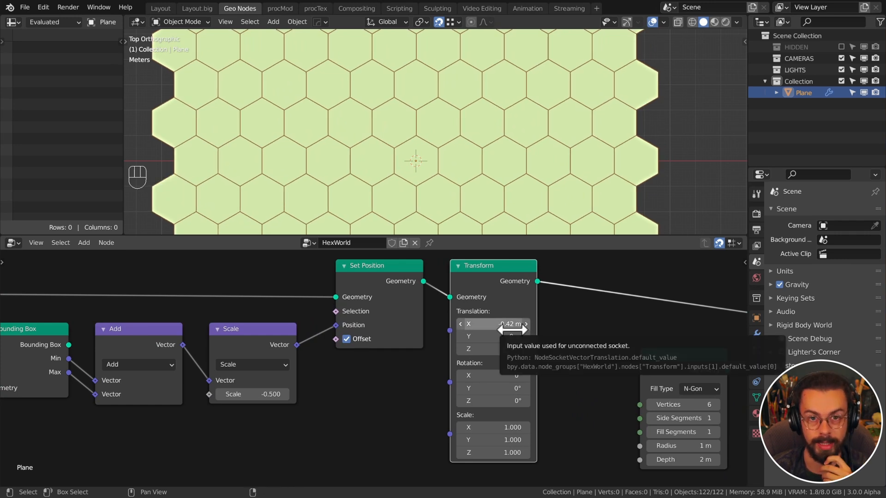
pyautogui.click(512, 328)
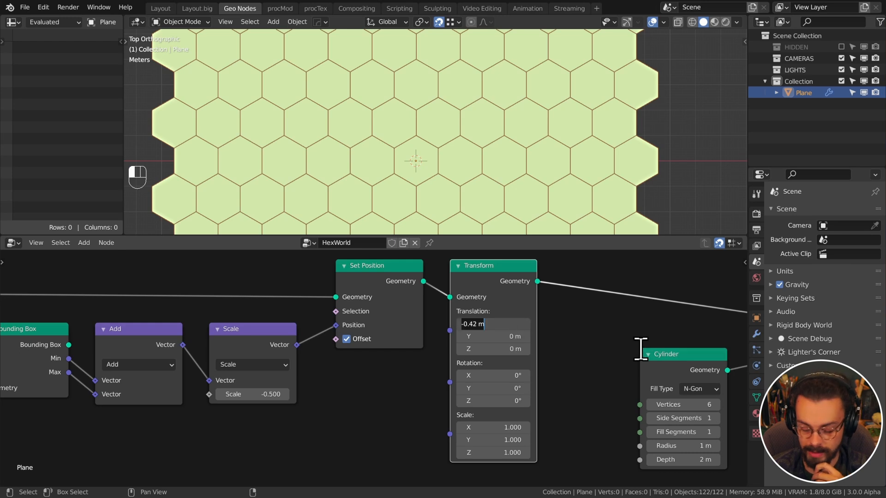
pyautogui.press('BackSpace')
pyautogui.write('-0.4')
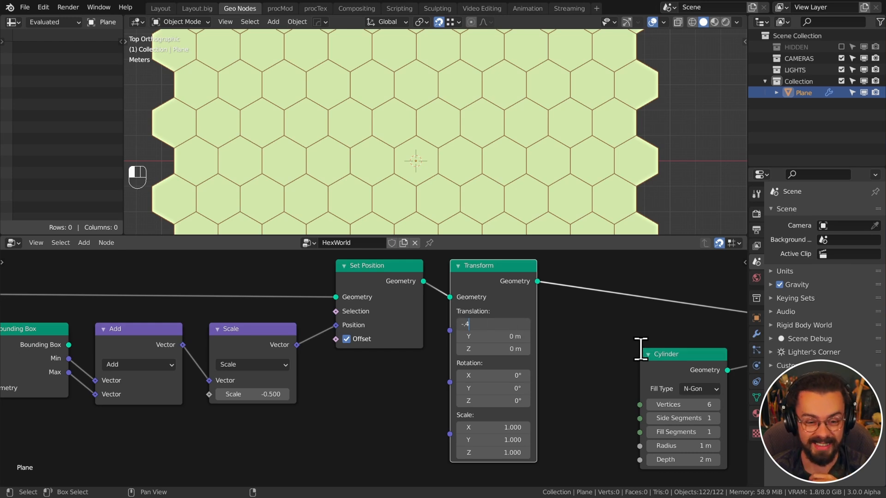
pyautogui.write('33')
pyautogui.press('Return')
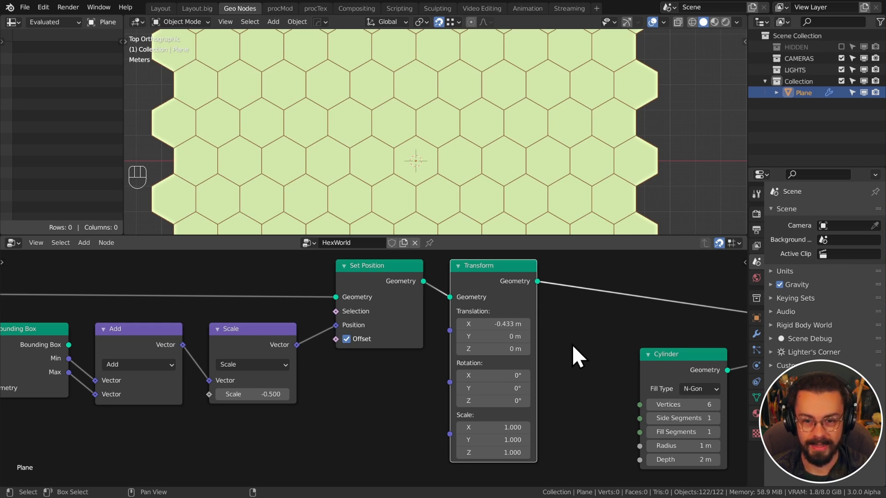
pyautogui.keyDown('shift'); pyautogui.moveTo(669, 89); pyautogui.dragTo(522, 164, button='middle'); pyautogui.keyUp('shift')
pyautogui.scroll(6, 523, 165)
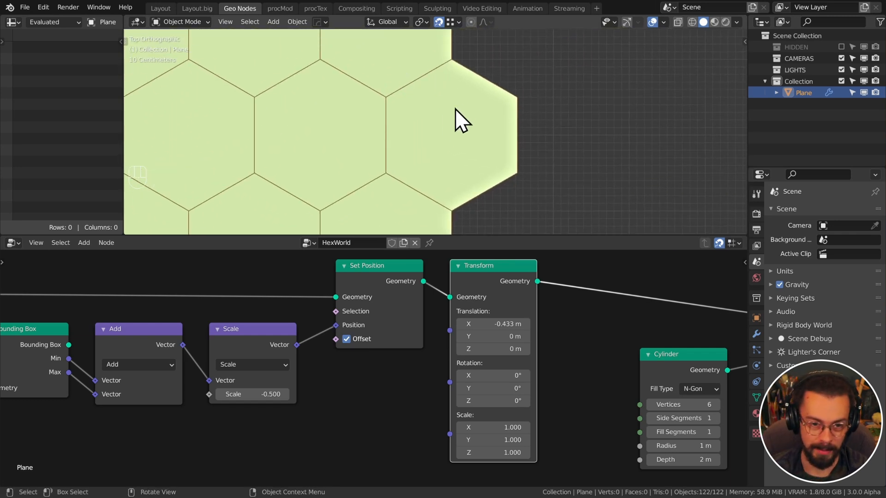
pyautogui.press('d')
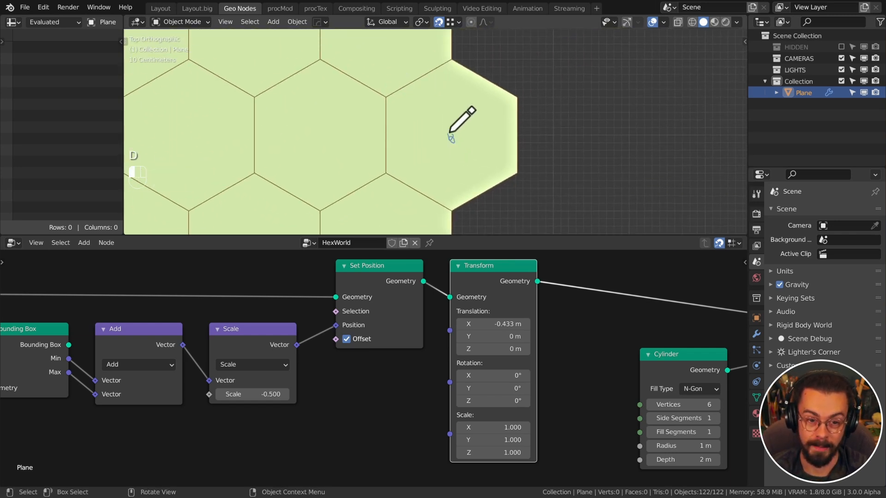
pyautogui.moveTo(452, 137)
pyautogui.mouseDown()
pyautogui.moveTo(516, 97)
pyautogui.moveTo(476, 138)
pyautogui.moveTo(518, 138)
pyautogui.mouseUp()
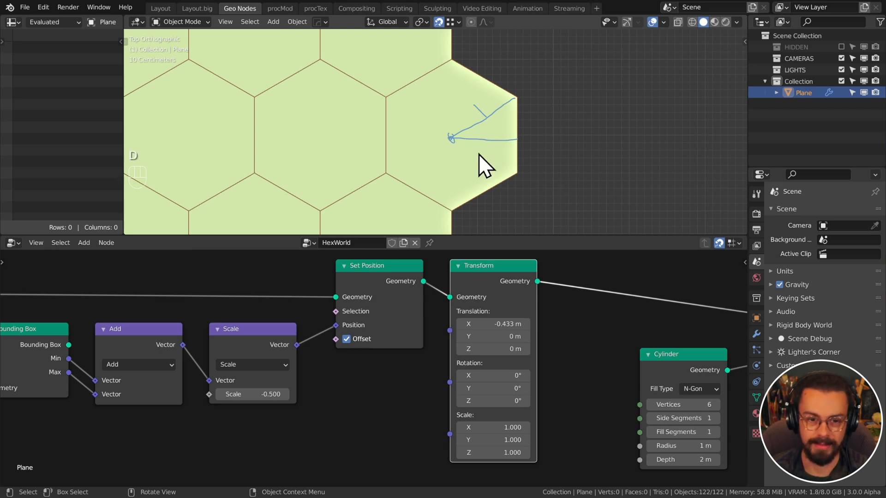
pyautogui.moveTo(481, 158)
pyautogui.mouseDown(button='right')
pyautogui.moveTo(461, 130)
pyautogui.moveTo(489, 124)
pyautogui.mouseUp(button='right')
pyautogui.scroll(-10, 312, 175)
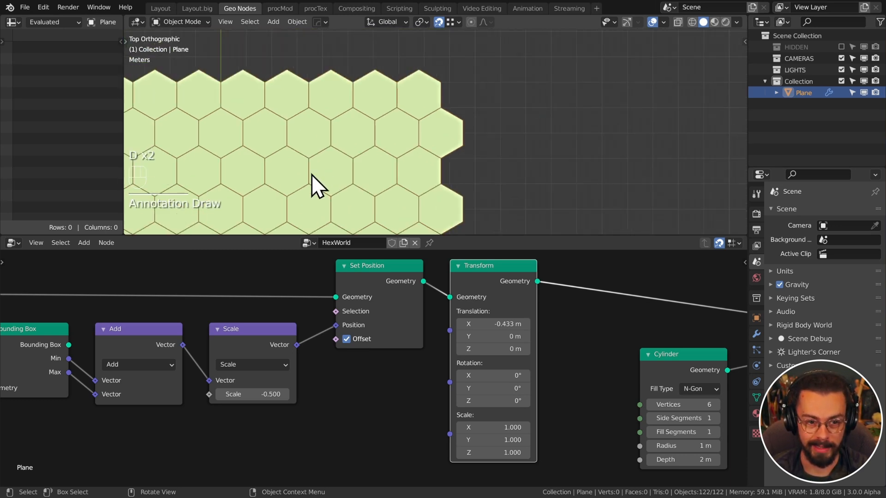
pyautogui.keyDown('shift'); pyautogui.moveTo(317, 182); pyautogui.dragTo(389, 125, button='middle'); pyautogui.keyUp('shift')
# Move the Cylinder, Instance on Points and Group Output nodes right, then switch to the hexagon-board tweet in the browser
pyautogui.scroll(-4, 595, 300)
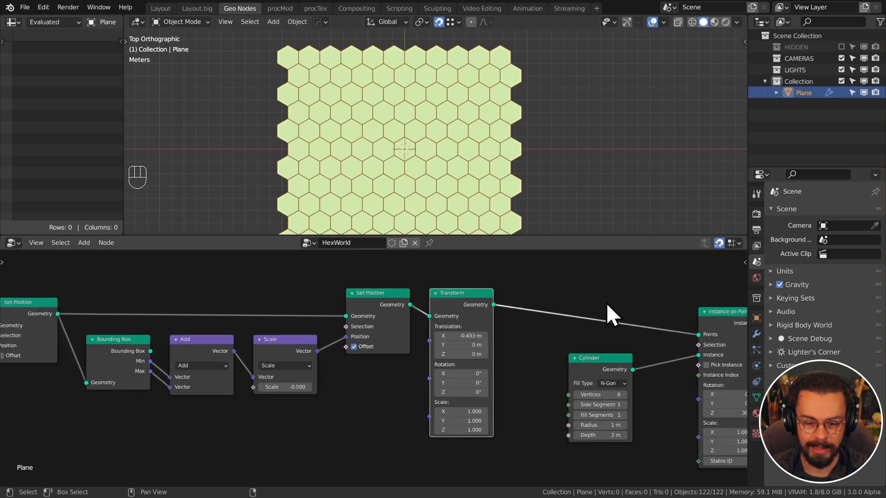
pyautogui.moveTo(586, 303); pyautogui.dragTo(372, 300, button='middle')
pyautogui.scroll(-2, 401, 305)
pyautogui.moveTo(347, 303); pyautogui.dragTo(641, 438)
pyautogui.press('g')
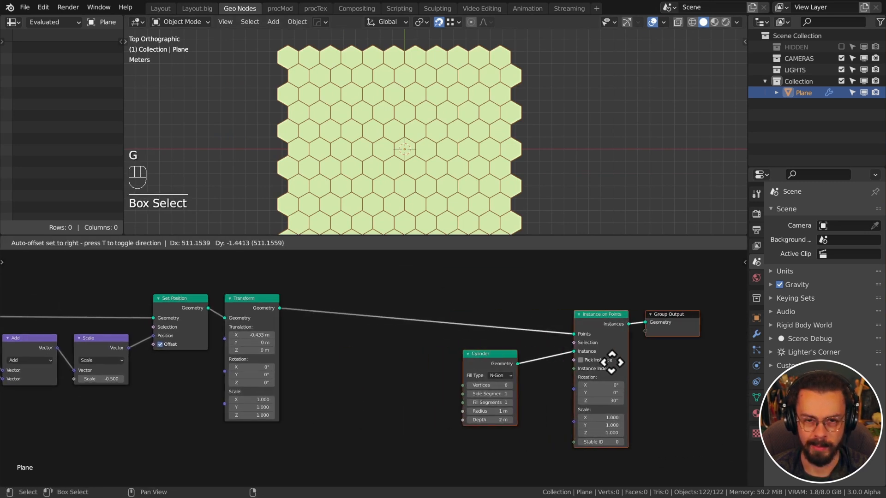
pyautogui.click(540, 363)
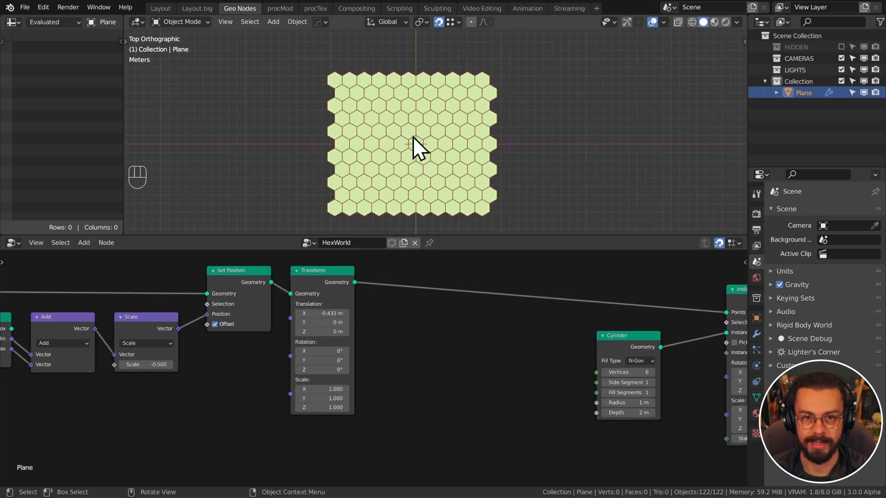
pyautogui.moveTo(394, 319); pyautogui.dragTo(431, 320, button='middle')
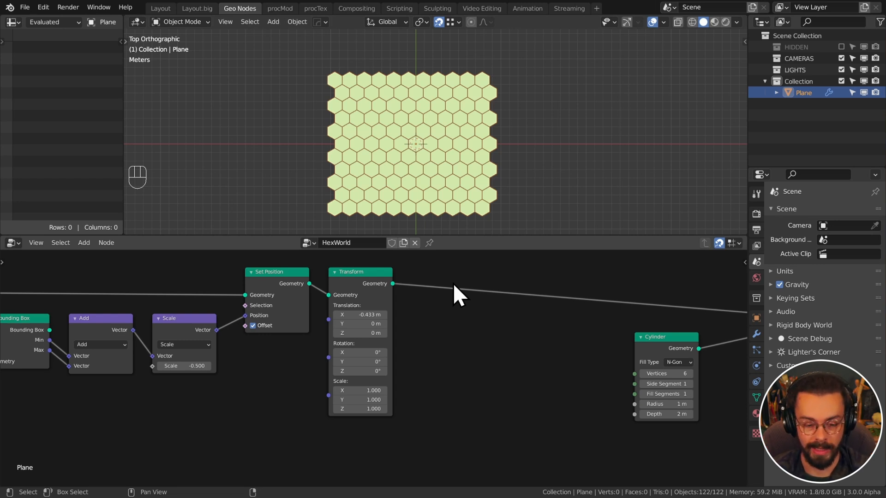
pyautogui.hotkey('alt', 'Tab')
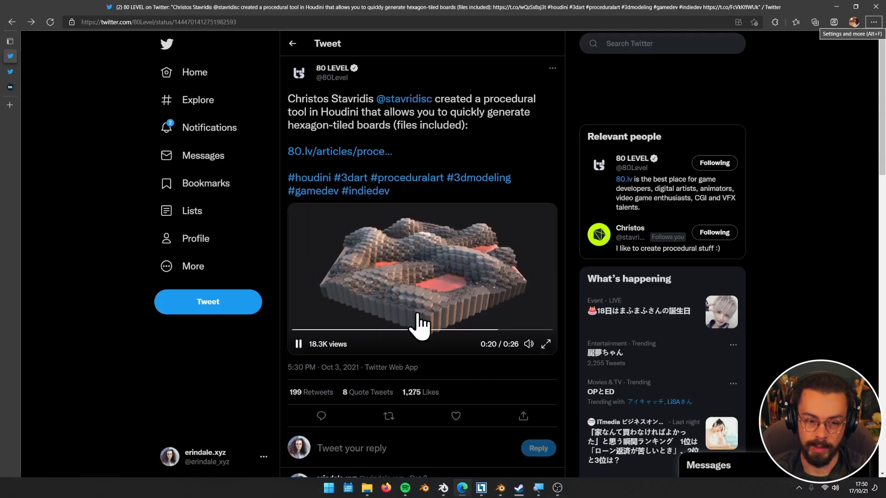
# Back in Blender, set the Points node Count X to 502
pyautogui.hotkey('alt', 'Tab')
pyautogui.moveTo(482, 382); pyautogui.dragTo(645, 394, button='middle')
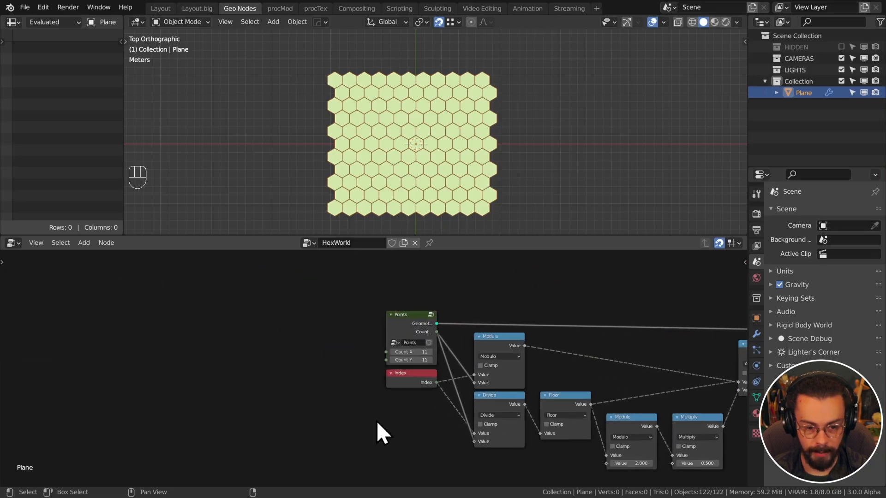
pyautogui.scroll(6, 377, 417)
pyautogui.click(449, 339)
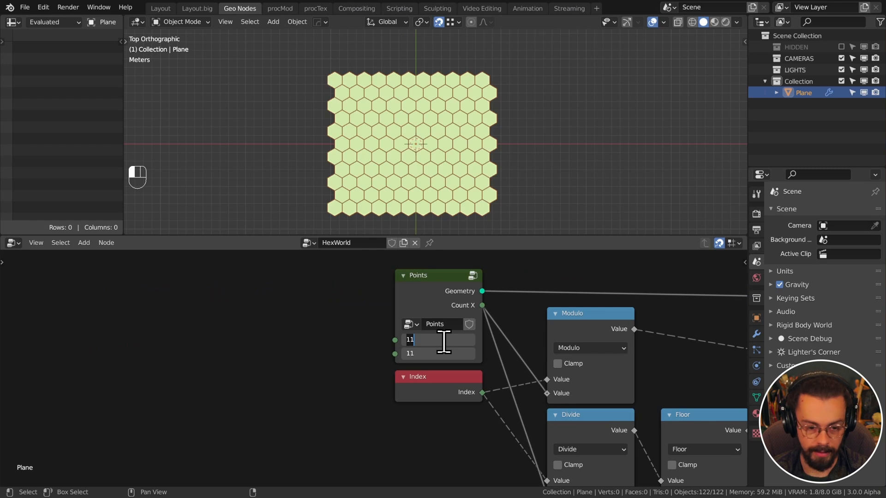
pyautogui.write('502')
pyautogui.press('Return')
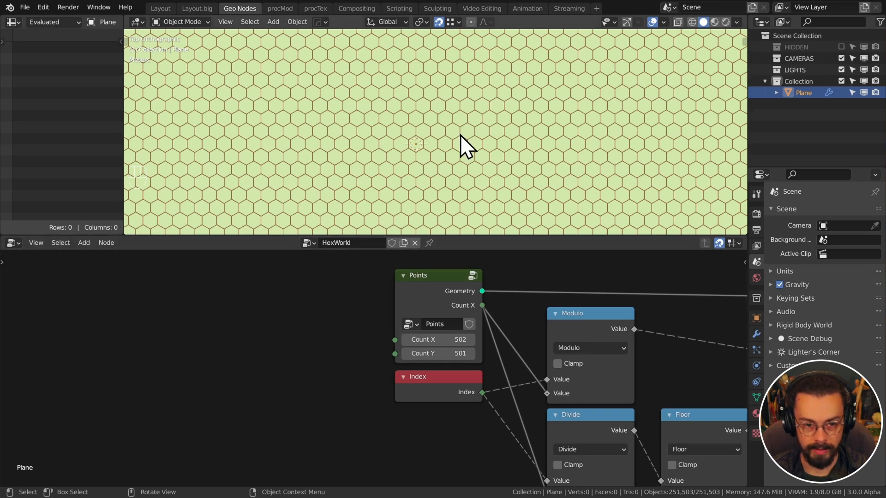
# Set both Points counts, X and Y, to 200
pyautogui.scroll(-10, 460, 135)
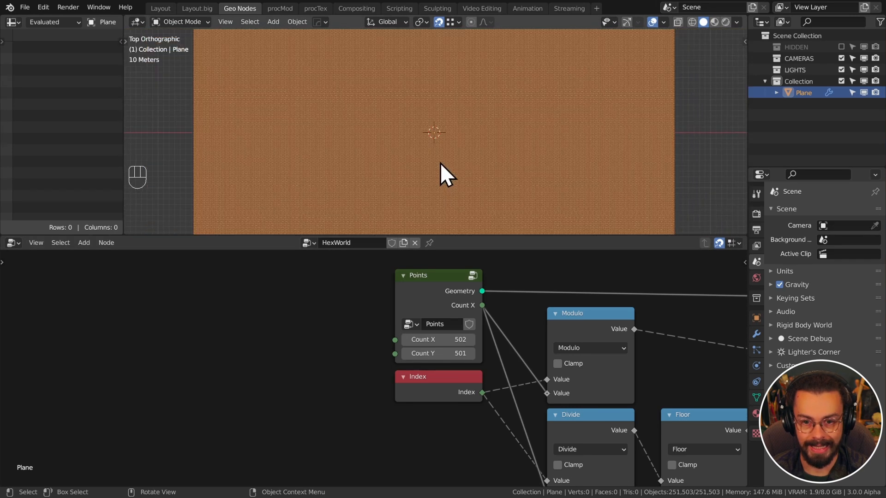
pyautogui.moveTo(441, 162); pyautogui.dragTo(440, 134, button='middle')
pyautogui.scroll(2, 441, 134)
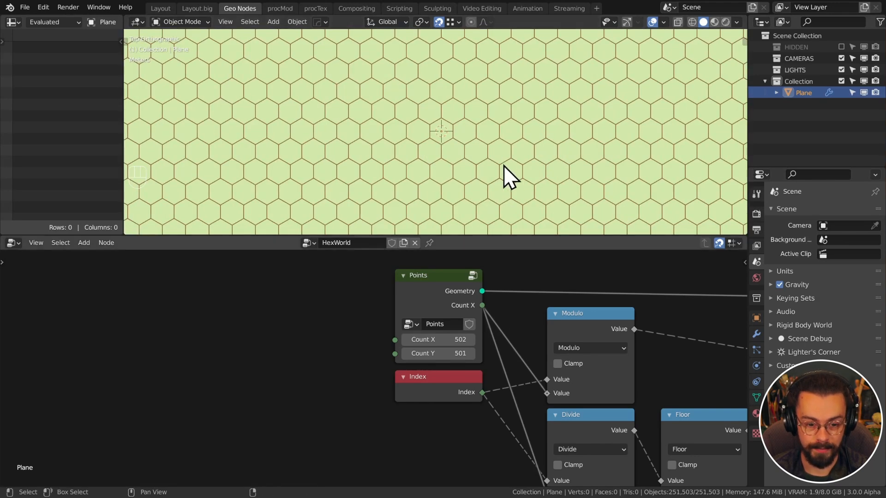
pyautogui.scroll(-2, 577, 283)
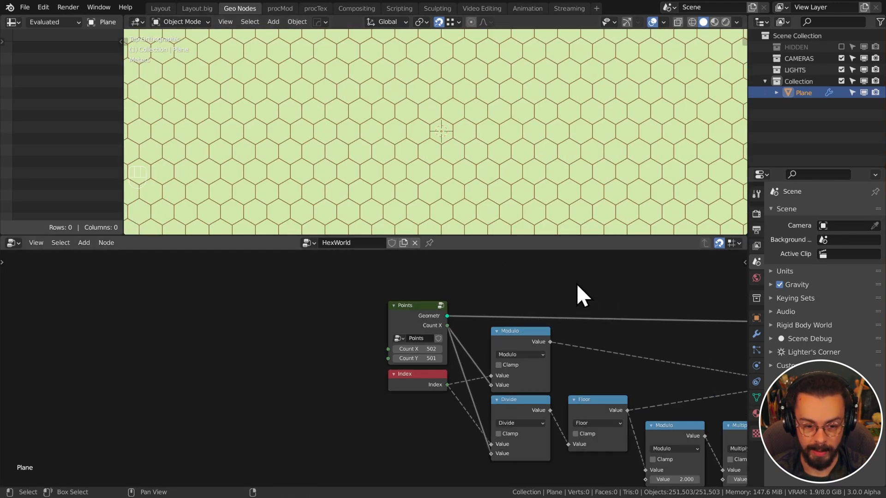
pyautogui.moveTo(415, 349); pyautogui.dragTo(416, 358)
pyautogui.write('200')
pyautogui.press('Return')
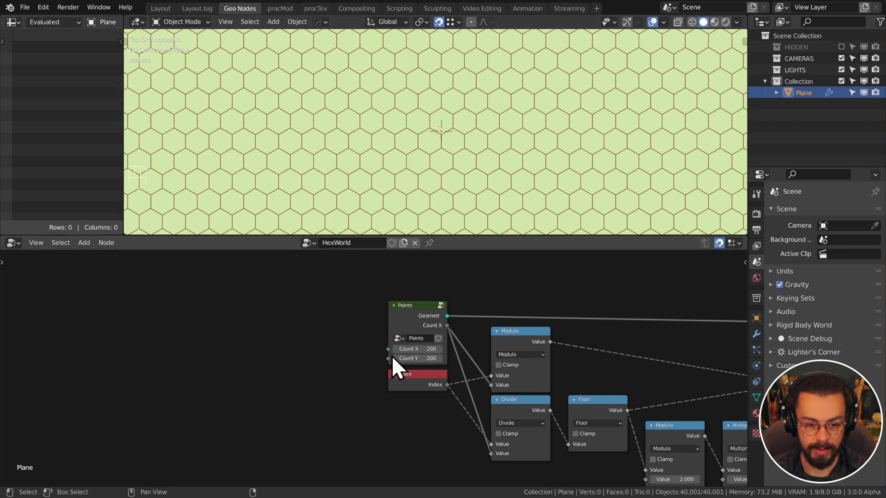
pyautogui.press('g')
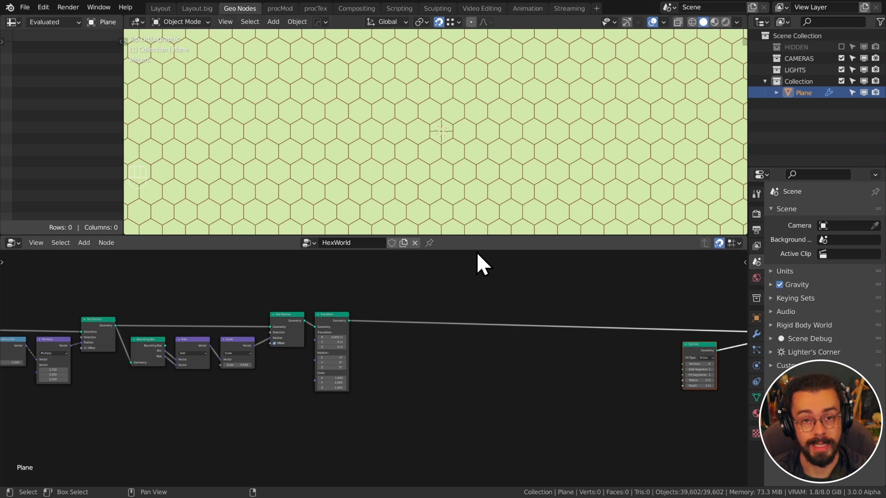
# Add a Delete Geometry node onto the Transform–Instance on Points link
pyautogui.hotkey('shift', 'a')
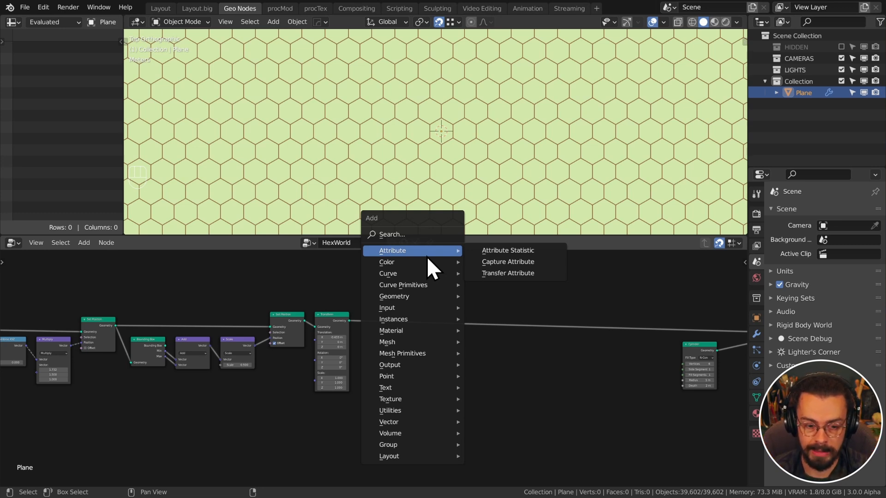
pyautogui.moveTo(406, 298)
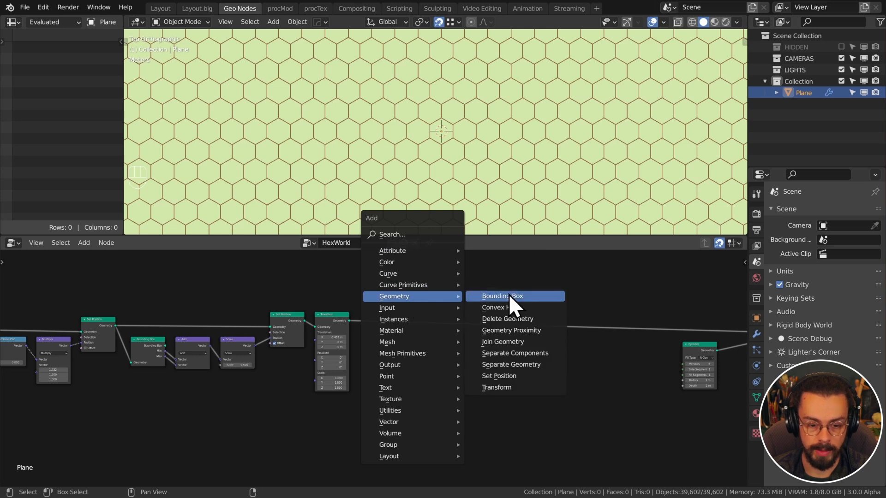
pyautogui.click(542, 319)
pyautogui.click(554, 309)
# Mute the Delete Geometry node so the full grid returns, and move it further right
pyautogui.scroll(3, 572, 380)
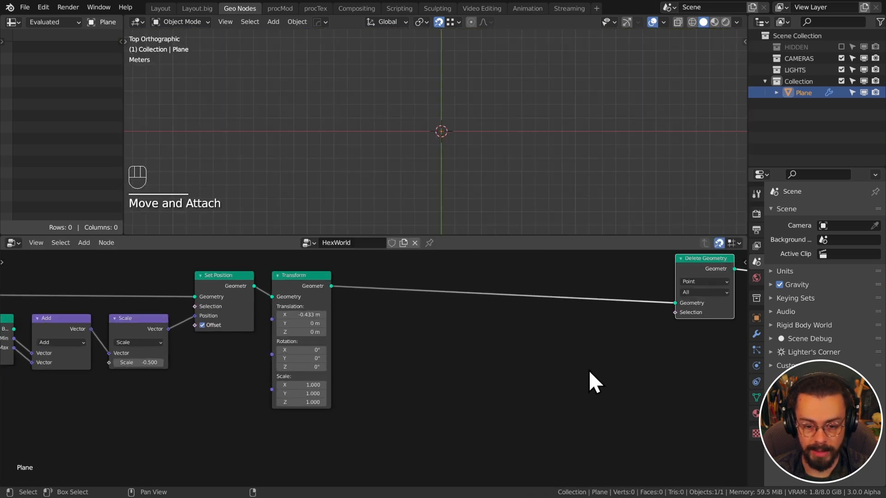
pyautogui.moveTo(589, 370); pyautogui.dragTo(500, 387, button='middle')
pyautogui.moveTo(586, 330); pyautogui.dragTo(521, 376)
pyautogui.scroll(-3, 576, 360)
pyautogui.moveTo(609, 347); pyautogui.dragTo(483, 343, button='middle')
pyautogui.press('m')
pyautogui.moveTo(486, 294); pyautogui.dragTo(581, 308)
pyautogui.scroll(-8, 452, 168)
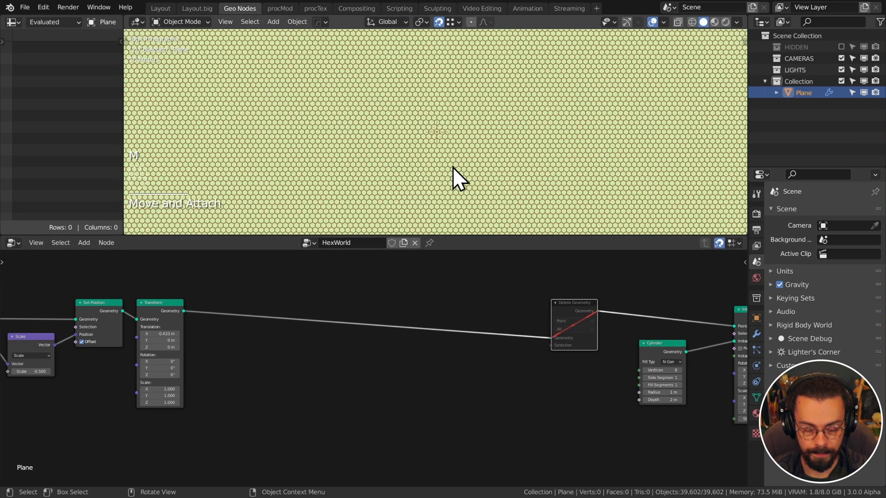
pyautogui.scroll(-1, 433, 341)
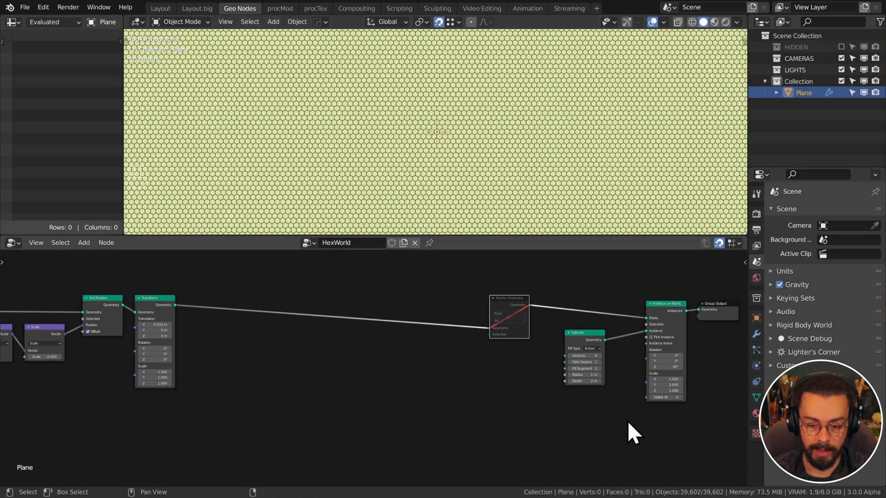
pyautogui.moveTo(646, 382); pyautogui.dragTo(496, 409)
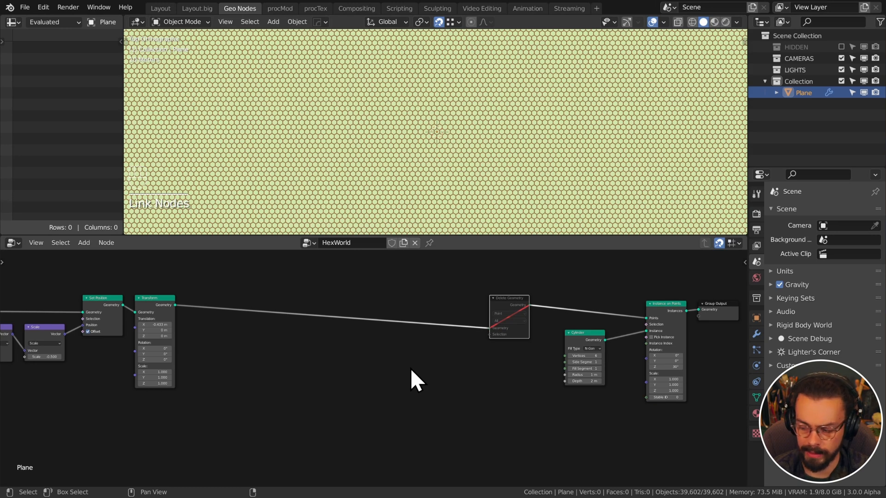
# Add a Gradient Texture node in empty space below the main geometry link
pyautogui.click(328, 351)
pyautogui.hotkey('shift', 'a')
pyautogui.moveTo(297, 429)
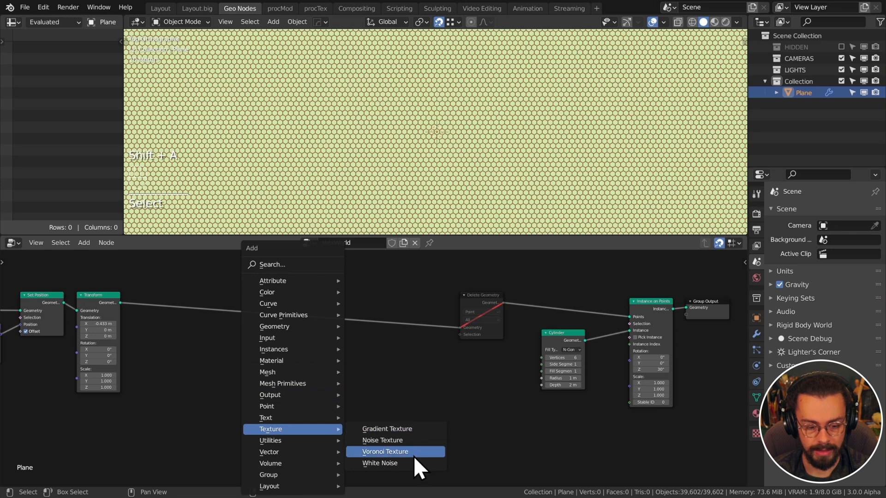
pyautogui.click(408, 428)
pyautogui.click(273, 370)
# Pan along the node tree to inspect the Bounding Box, Add, Points and Index nodes
pyautogui.moveTo(394, 402); pyautogui.dragTo(494, 360, button='middle')
pyautogui.scroll(10, 470, 387)
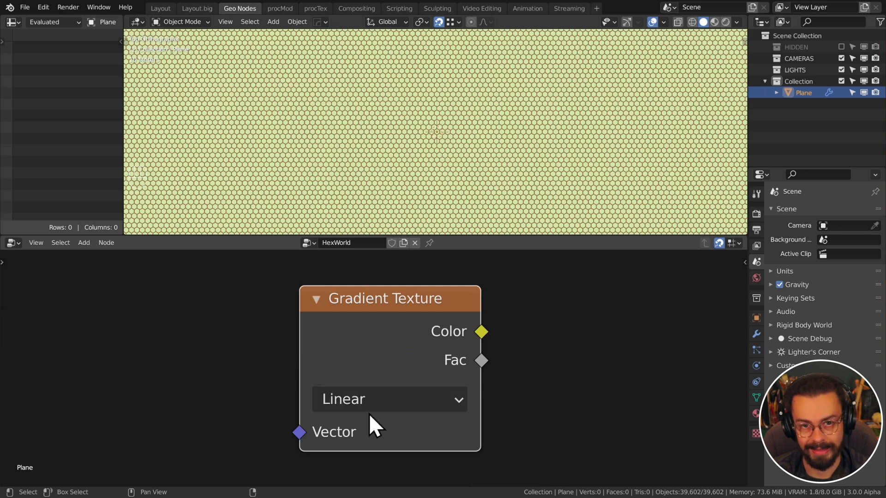
pyautogui.scroll(-6, 467, 393)
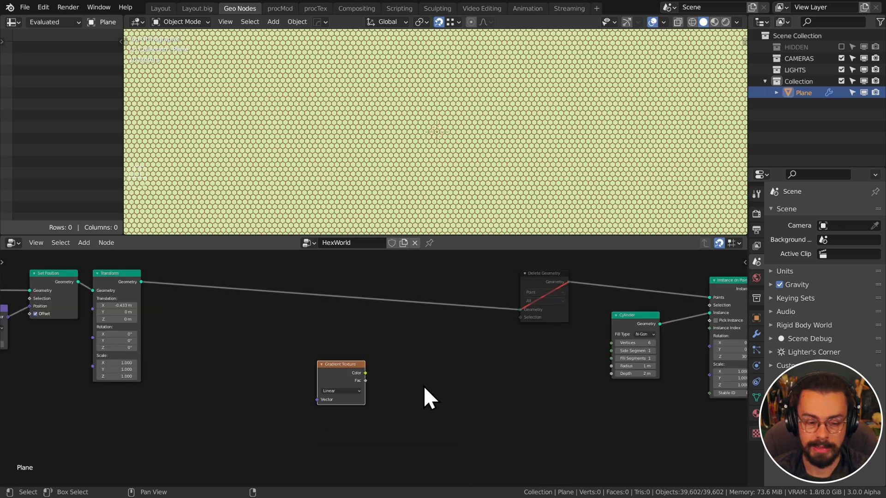
pyautogui.scroll(4, 397, 397)
pyautogui.moveTo(359, 377); pyautogui.dragTo(616, 368)
pyautogui.scroll(-1, 415, 390)
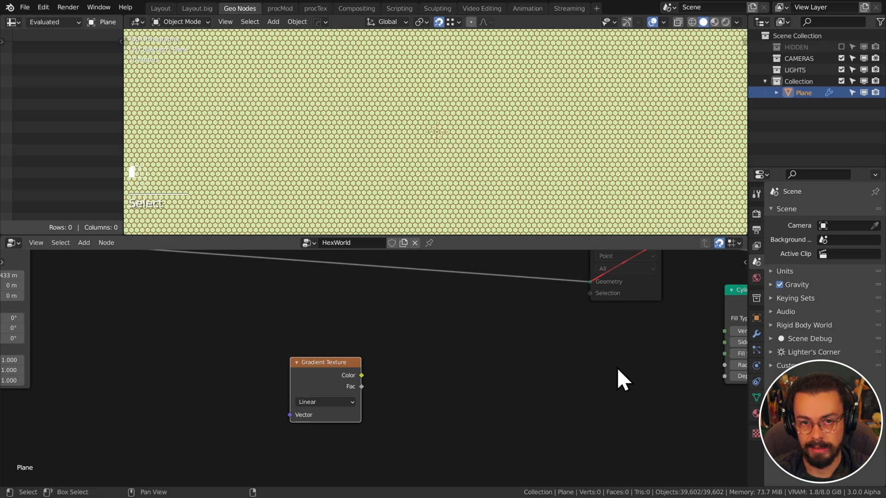
pyautogui.scroll(-1, 577, 371)
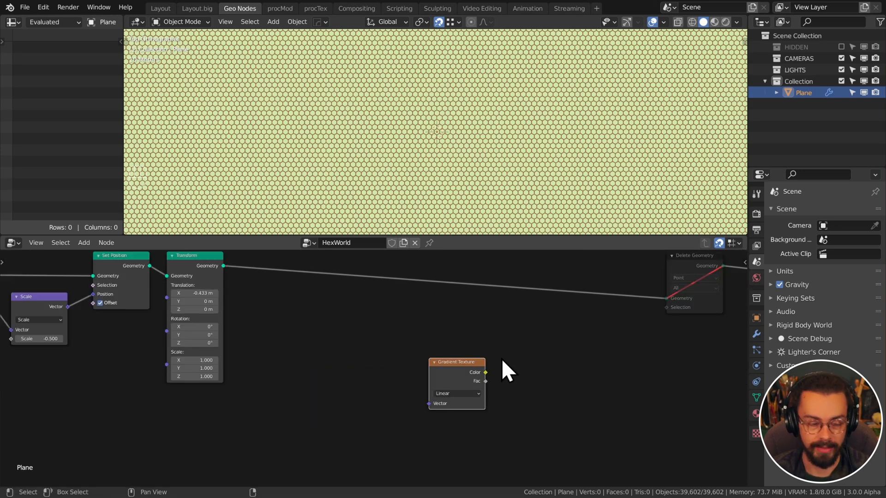
pyautogui.scroll(-3, 373, 360)
pyautogui.moveTo(334, 364); pyautogui.dragTo(554, 361, button='middle')
pyautogui.moveTo(392, 362); pyautogui.dragTo(613, 391, button='middle')
pyautogui.scroll(5, 544, 383)
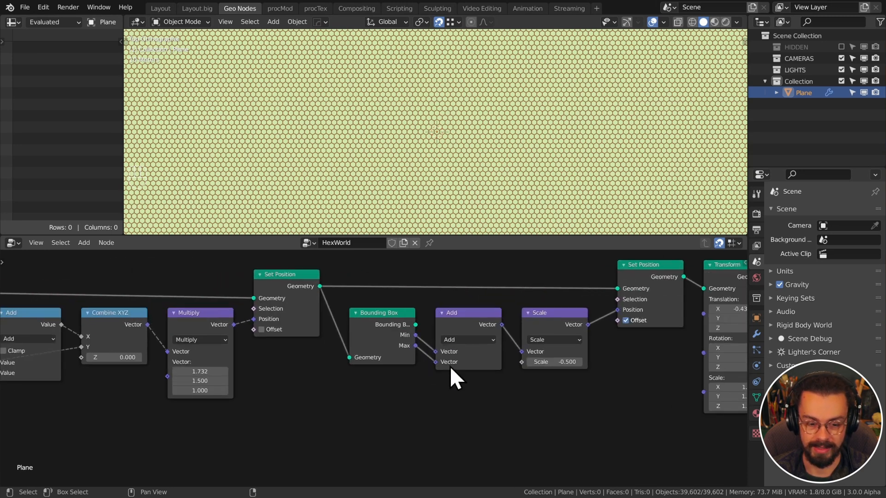
pyautogui.scroll(1, 409, 364)
pyautogui.moveTo(409, 370); pyautogui.dragTo(386, 374, button='middle')
pyautogui.scroll(2, 382, 374)
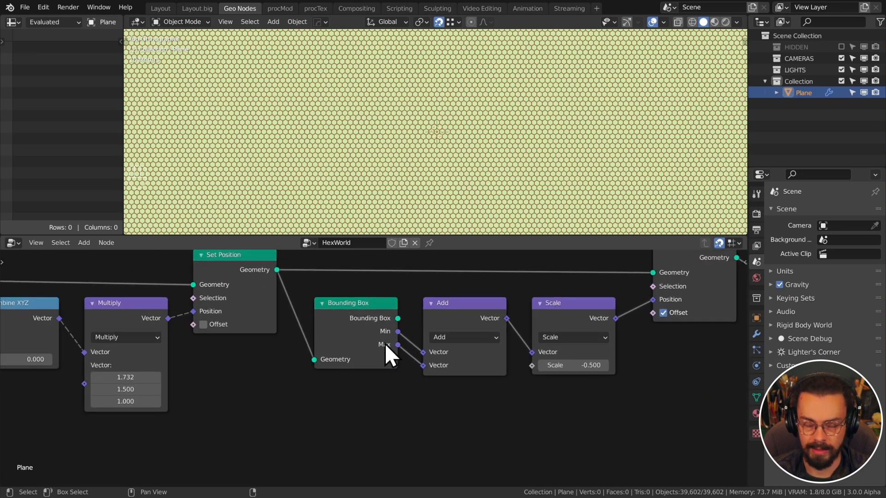
pyautogui.scroll(-2, 420, 383)
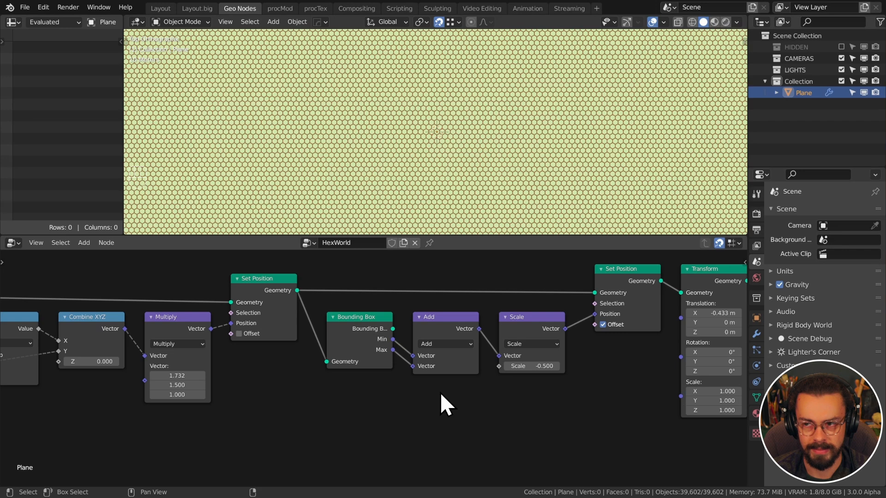
pyautogui.scroll(2, 437, 390)
pyautogui.moveTo(400, 329); pyautogui.dragTo(427, 312)
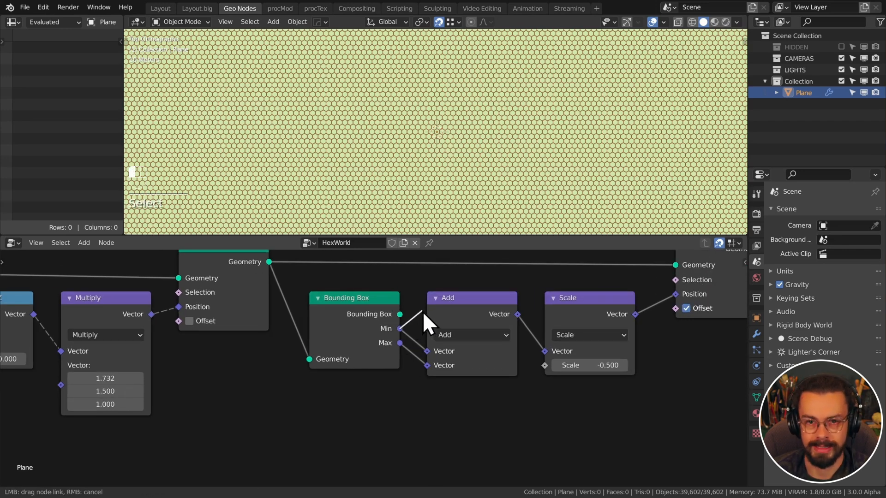
pyautogui.moveTo(423, 311); pyautogui.dragTo(422, 318)
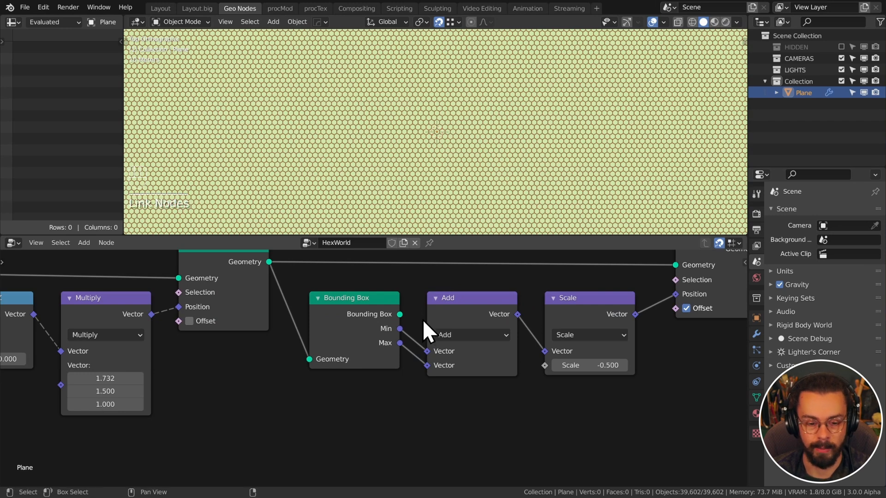
pyautogui.scroll(-1, 424, 332)
pyautogui.moveTo(427, 370); pyautogui.dragTo(591, 361, button='middle')
pyautogui.moveTo(297, 413); pyautogui.dragTo(510, 394, button='middle')
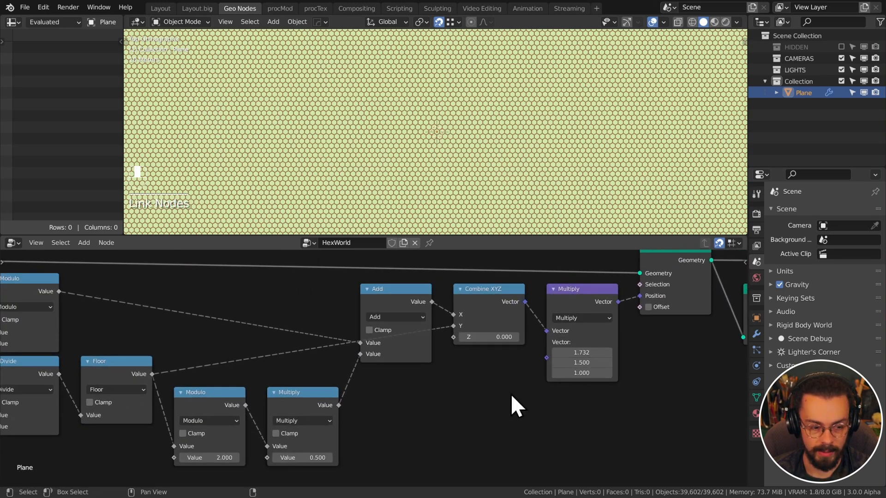
pyautogui.scroll(-1, 508, 392)
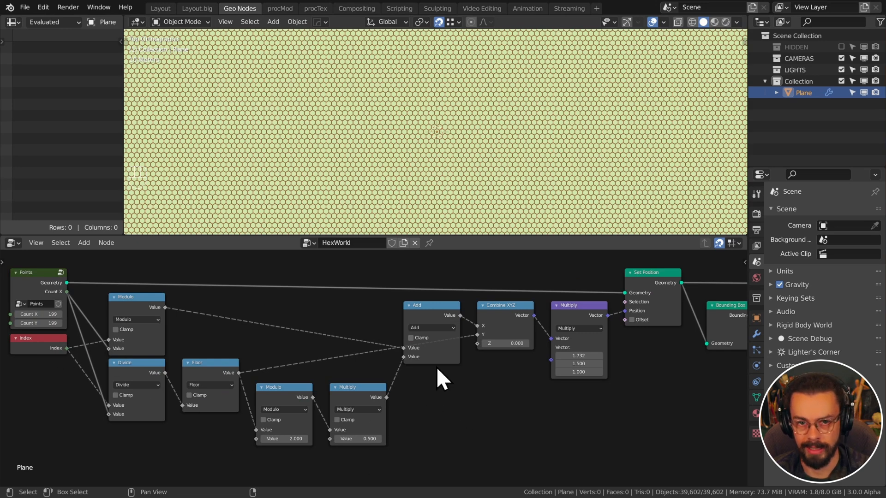
pyautogui.scroll(-6, 555, 410)
# Move the Gradient Texture node left and connect its Fac to the Instance on Points Scale
pyautogui.moveTo(669, 415); pyautogui.dragTo(380, 392, button='middle')
pyautogui.moveTo(604, 380); pyautogui.dragTo(480, 384, button='middle')
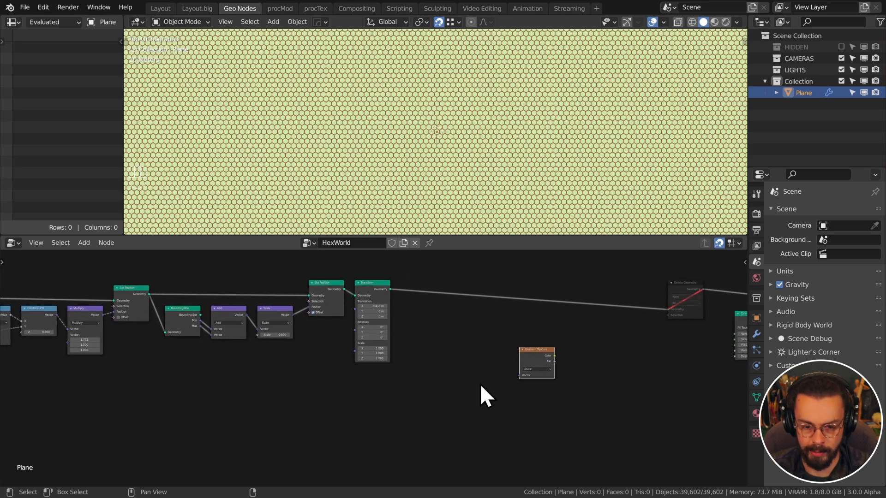
pyautogui.scroll(6, 480, 384)
pyautogui.moveTo(524, 356); pyautogui.dragTo(400, 386, button='middle')
pyautogui.scroll(5, 400, 387)
pyautogui.moveTo(508, 375); pyautogui.dragTo(383, 362)
pyautogui.moveTo(499, 397); pyautogui.dragTo(286, 395, button='middle')
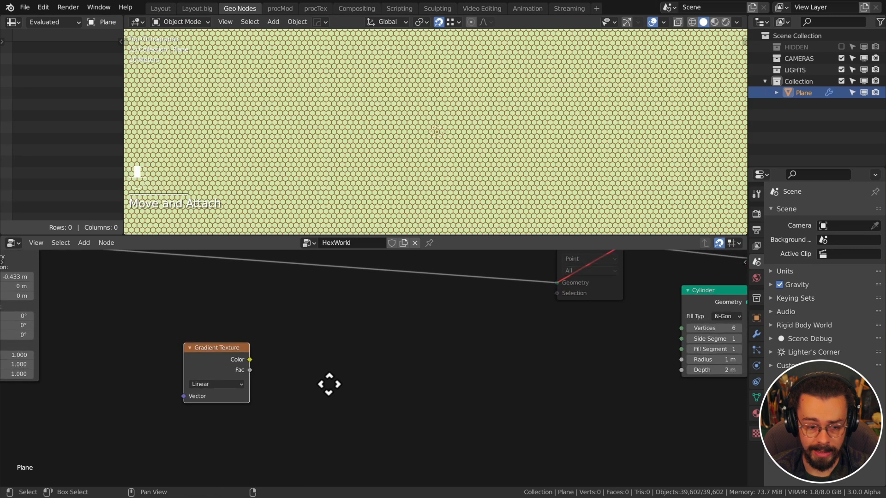
pyautogui.scroll(-3, 286, 394)
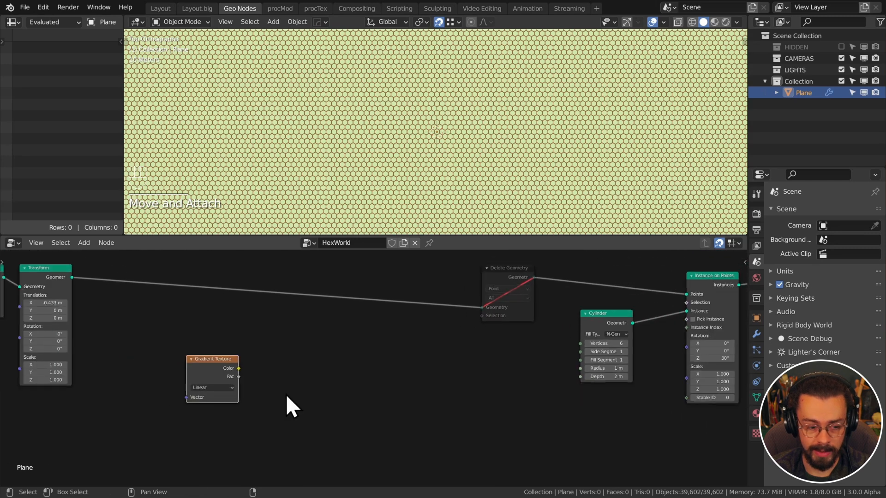
pyautogui.moveTo(239, 377); pyautogui.dragTo(688, 382)
# Plug Fac into instance Scale, set the gradient to Radial, then sketch and erase a keep-area circle
pyautogui.moveTo(281, 367); pyautogui.dragTo(437, 341, button='middle')
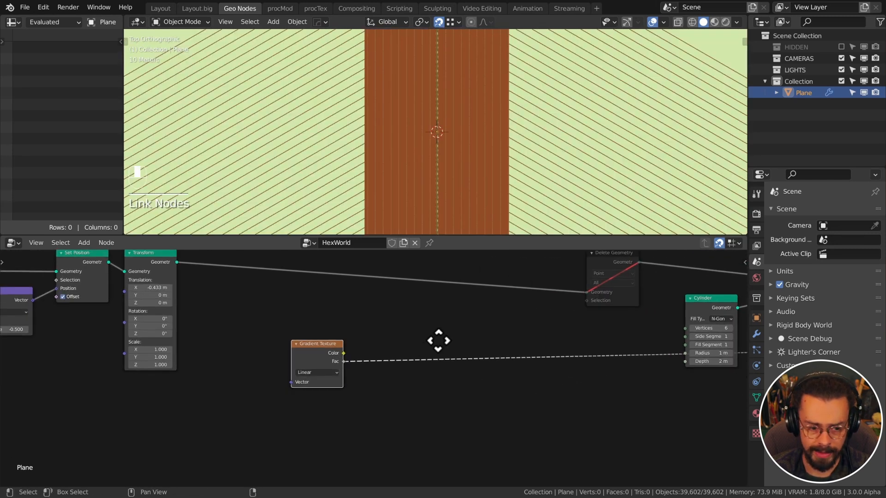
pyautogui.scroll(4, 387, 364)
pyautogui.click(290, 368)
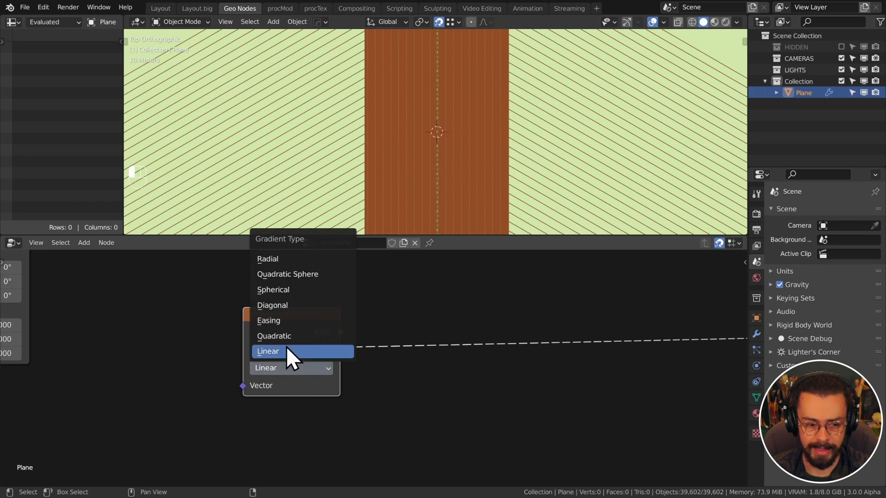
pyautogui.click(289, 259)
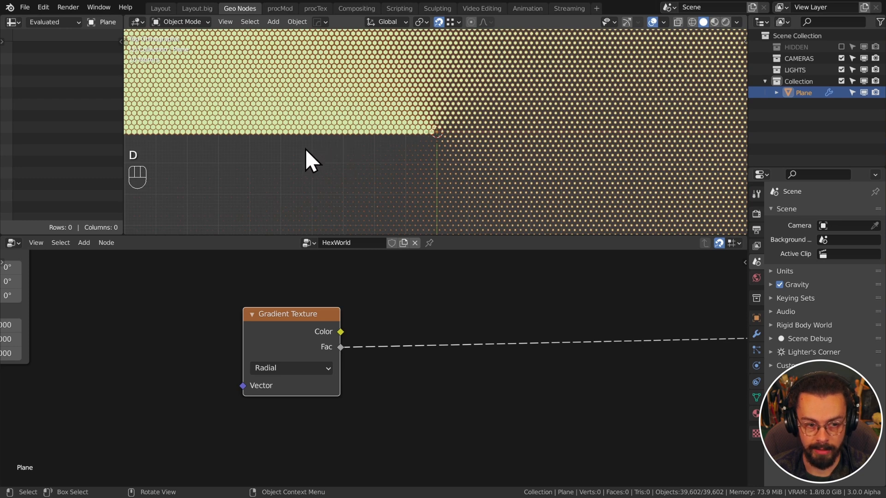
pyautogui.moveTo(301, 149)
pyautogui.mouseDown()
pyautogui.moveTo(351, 190)
pyautogui.moveTo(355, 67)
pyautogui.moveTo(346, 75)
pyautogui.mouseUp()
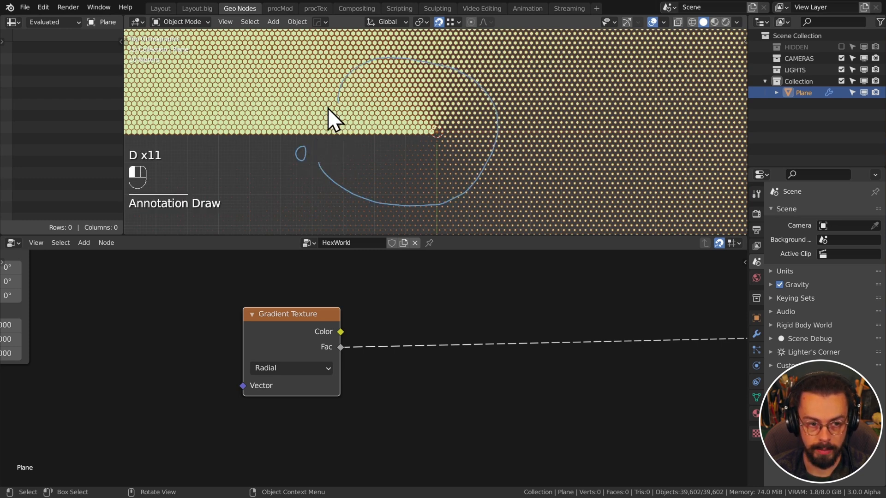
pyautogui.moveTo(360, 73); pyautogui.dragTo(433, 188, button='right')
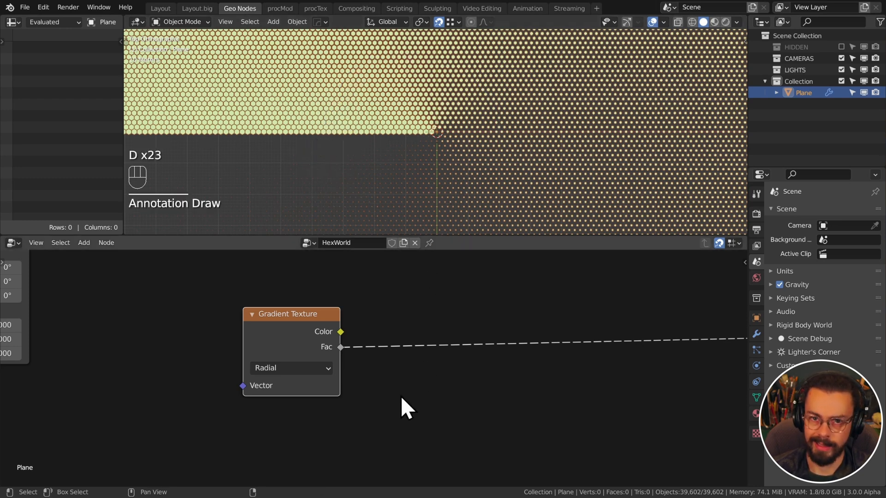
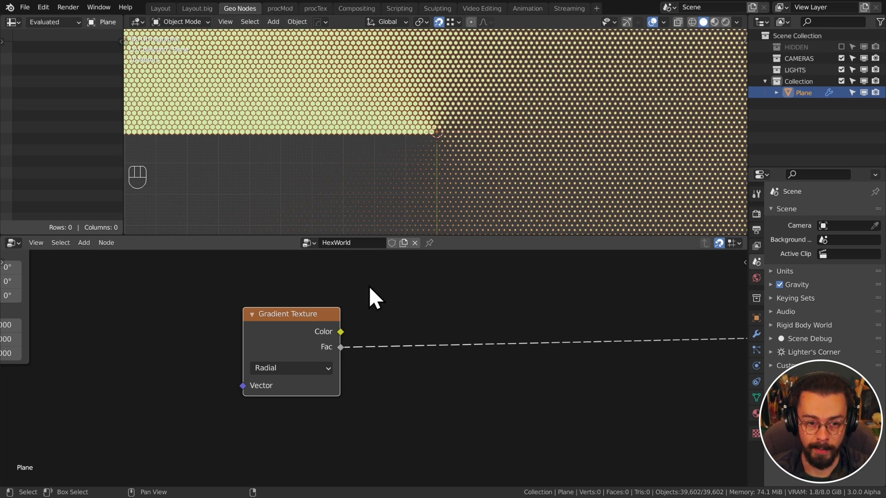
# Try a Position node on the gradient's Vector input, then delete it again
pyautogui.click(398, 313)
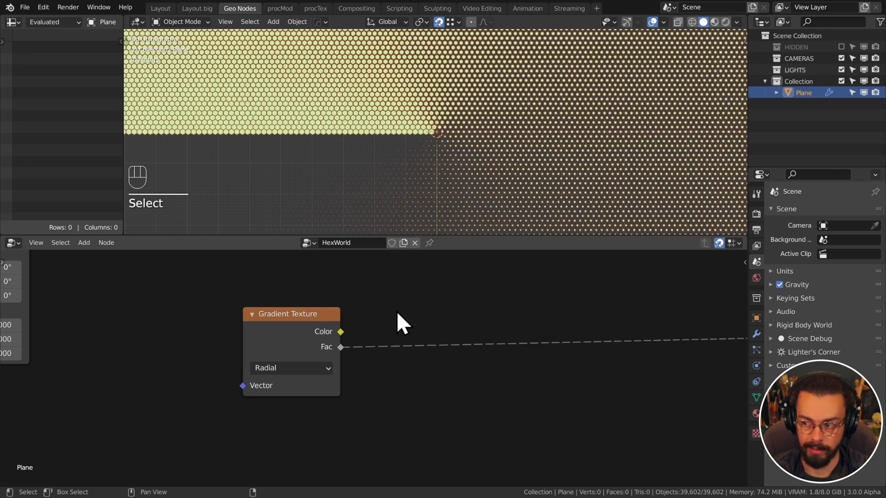
pyautogui.scroll(-2, 261, 320)
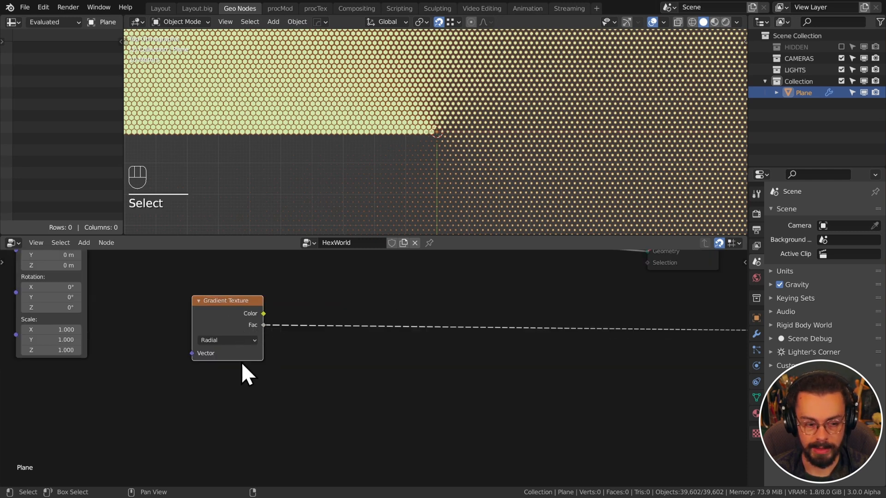
pyautogui.moveTo(192, 354); pyautogui.dragTo(129, 383)
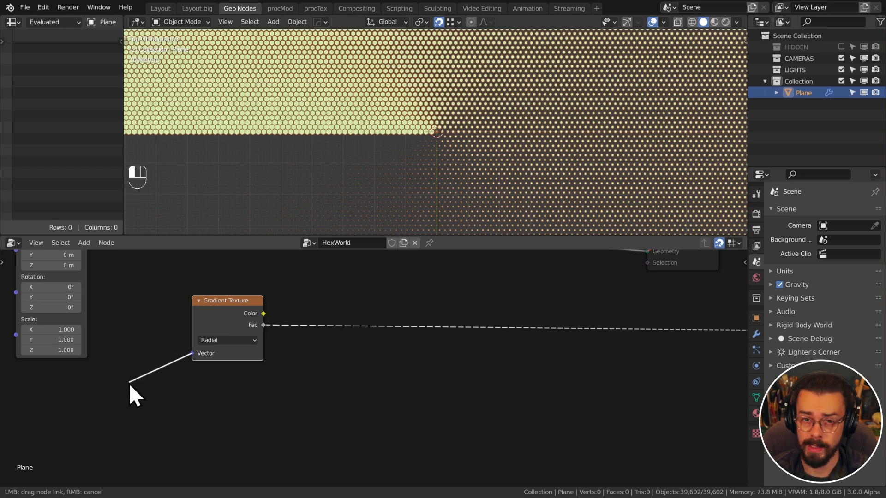
pyautogui.moveTo(128, 383); pyautogui.dragTo(129, 383)
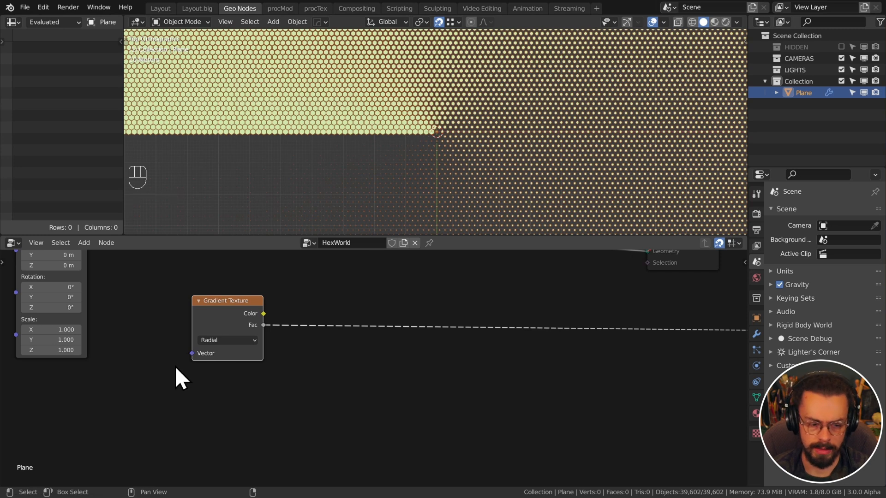
pyautogui.hotkey('shift', 'a')
pyautogui.moveTo(200, 276)
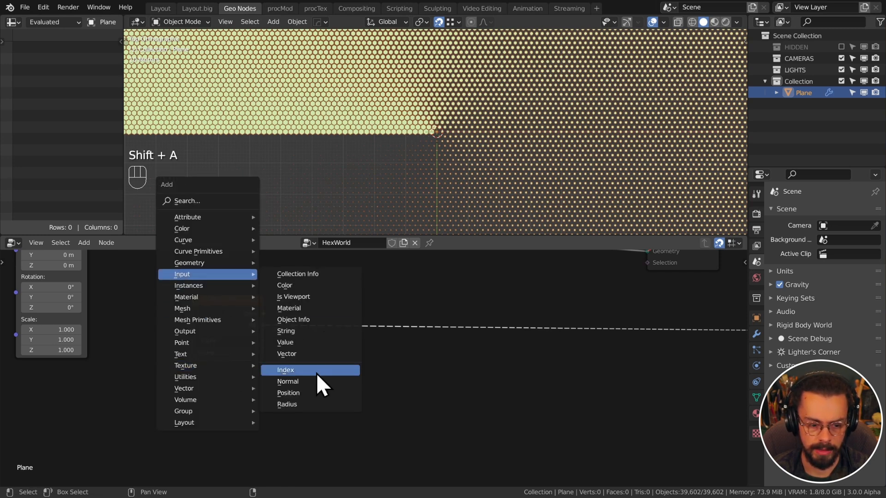
pyautogui.click(313, 393)
pyautogui.click(105, 382)
pyautogui.moveTo(129, 397); pyautogui.dragTo(191, 354)
pyautogui.click(111, 396)
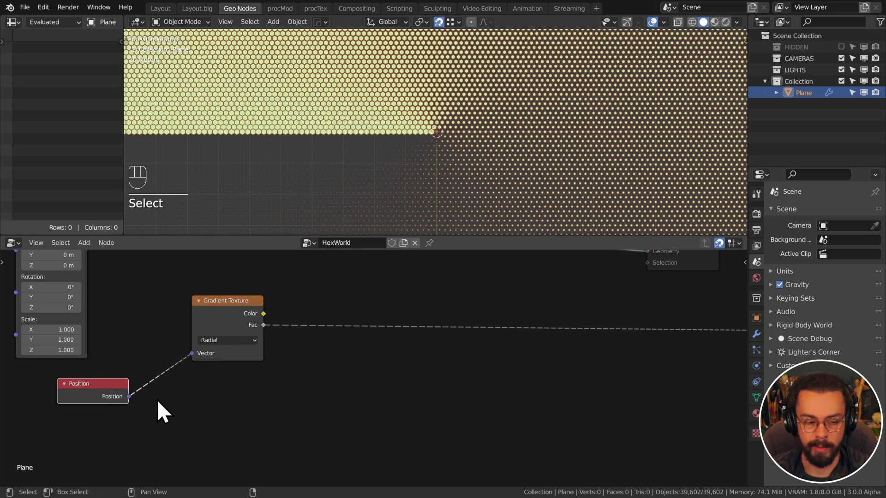
pyautogui.press('x')
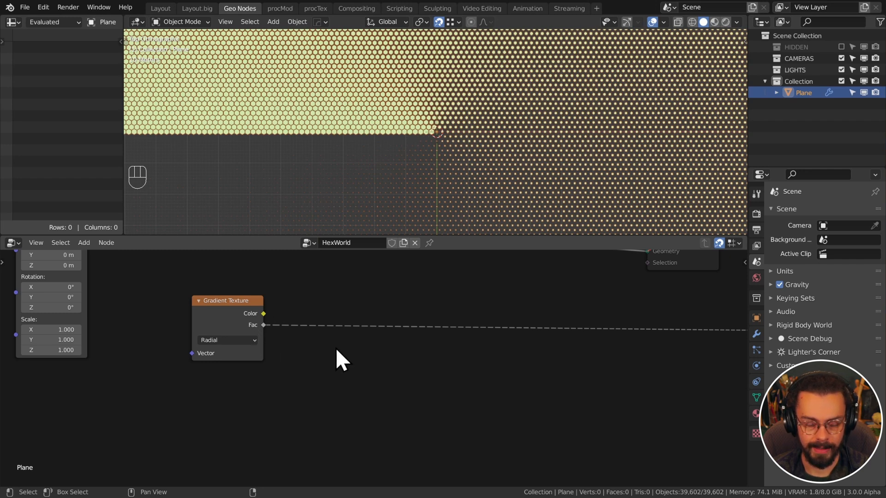
# Insert a Math node set to Multiply by 6 into the gradient's Fac link
pyautogui.press('q')
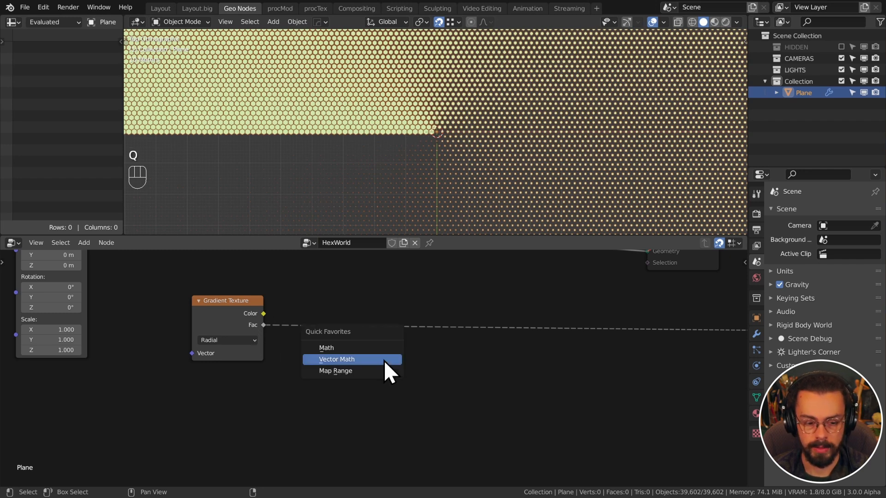
pyautogui.click(361, 352)
pyautogui.click(346, 323)
pyautogui.click(346, 328)
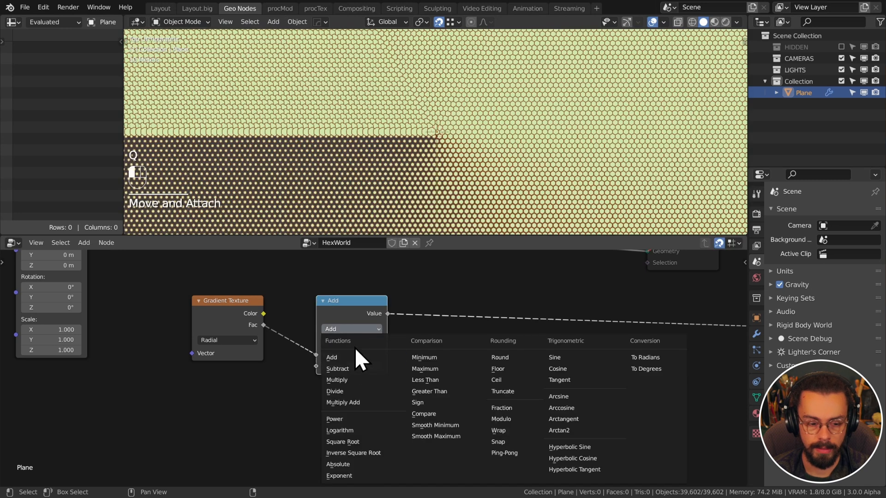
pyautogui.click(353, 380)
pyautogui.moveTo(342, 309); pyautogui.dragTo(313, 309)
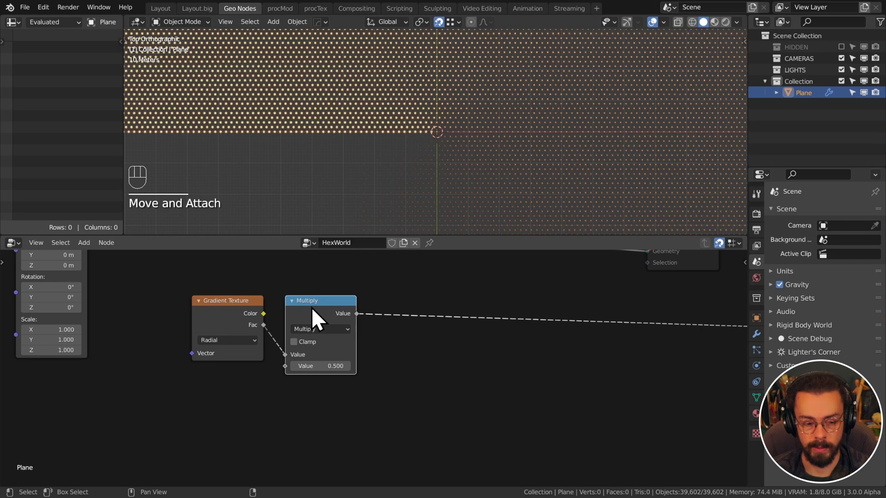
pyautogui.click(325, 366)
pyautogui.write('6')
pyautogui.press('Return')
# Duplicate the Multiply node onto the outgoing link and change the copy to Floor
pyautogui.keyDown('shift'); pyautogui.click(391, 301); pyautogui.keyUp('shift')
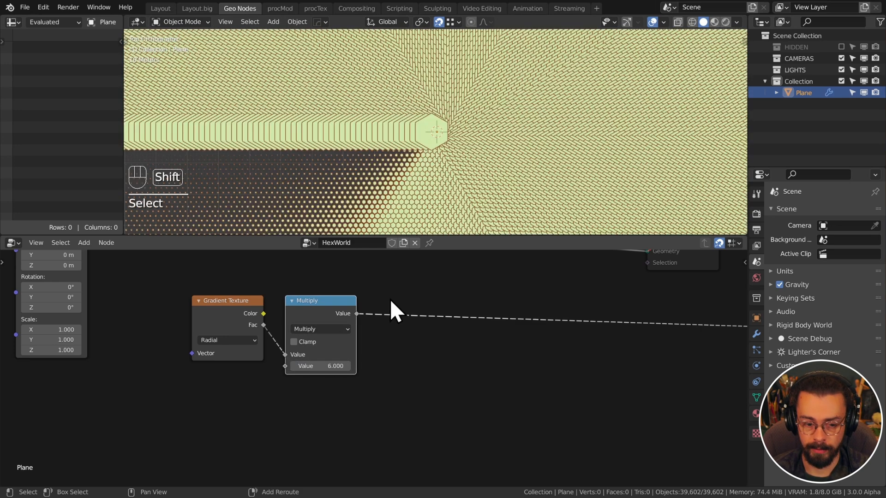
pyautogui.hotkey('shift', 'd')
pyautogui.click(508, 297)
pyautogui.click(432, 329)
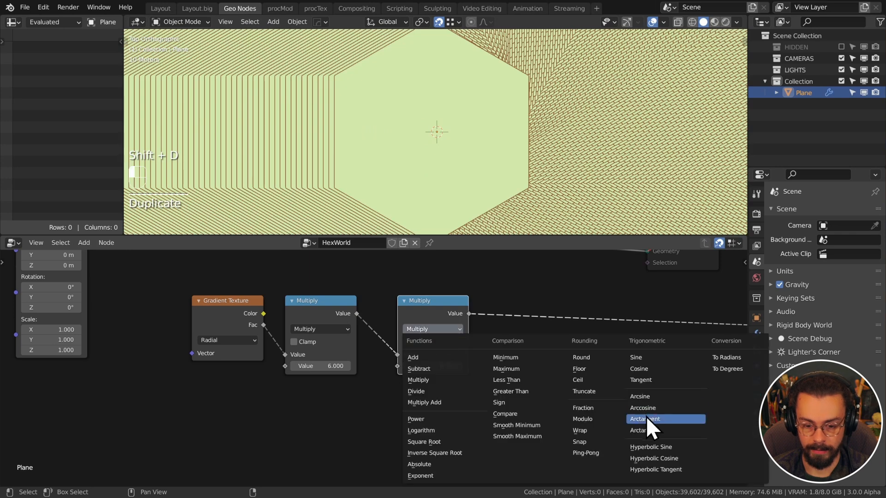
pyautogui.click(608, 371)
pyautogui.moveTo(435, 308); pyautogui.dragTo(420, 309)
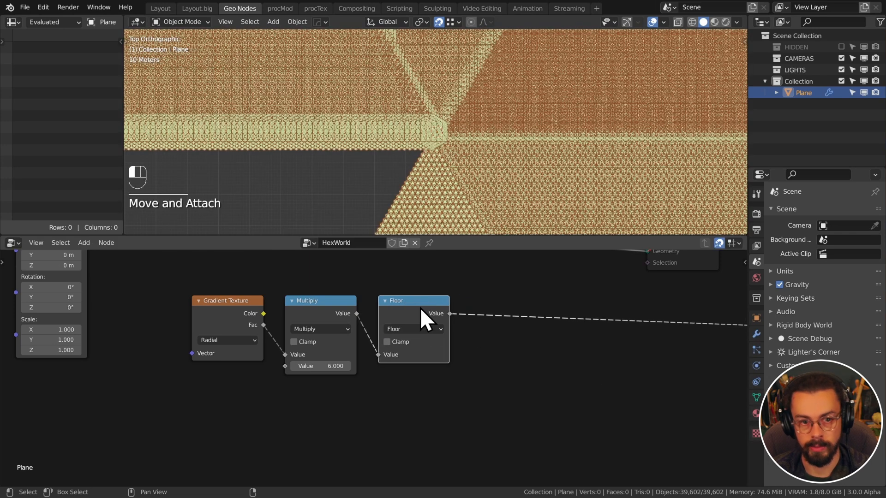
# Add a copy after Floor set to Add with a value of 0.5
pyautogui.moveTo(491, 328); pyautogui.dragTo(420, 325, button='middle')
pyautogui.click(345, 304)
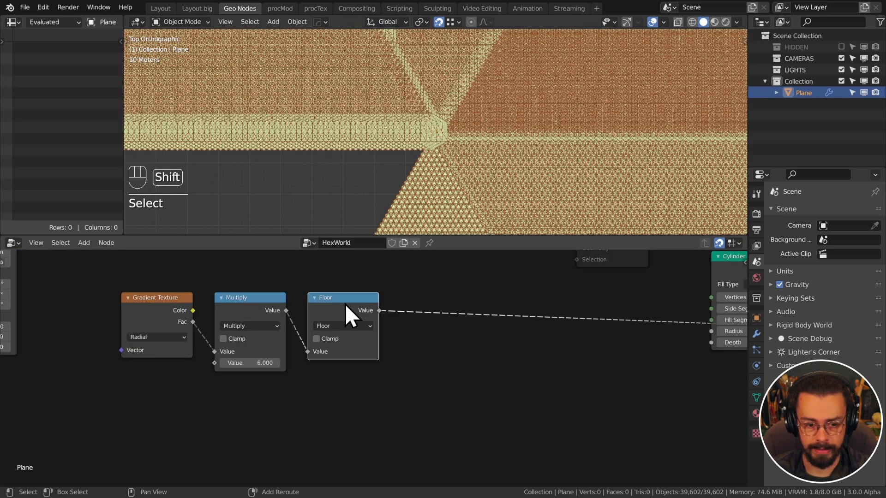
pyautogui.hotkey('shift', 'd')
pyautogui.click(455, 305)
pyautogui.moveTo(455, 305); pyautogui.dragTo(433, 302)
pyautogui.click(433, 302)
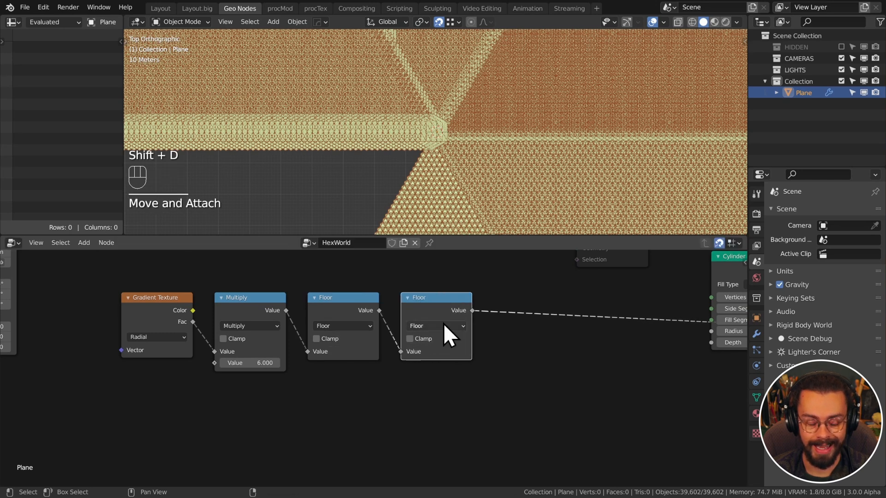
pyautogui.click(443, 325)
pyautogui.click(433, 349)
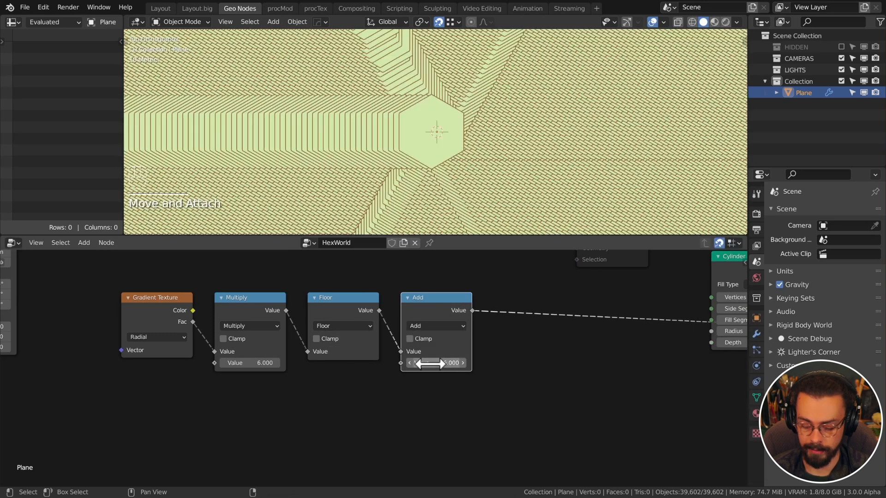
pyautogui.click(432, 364)
pyautogui.write('.5')
pyautogui.press('Return')
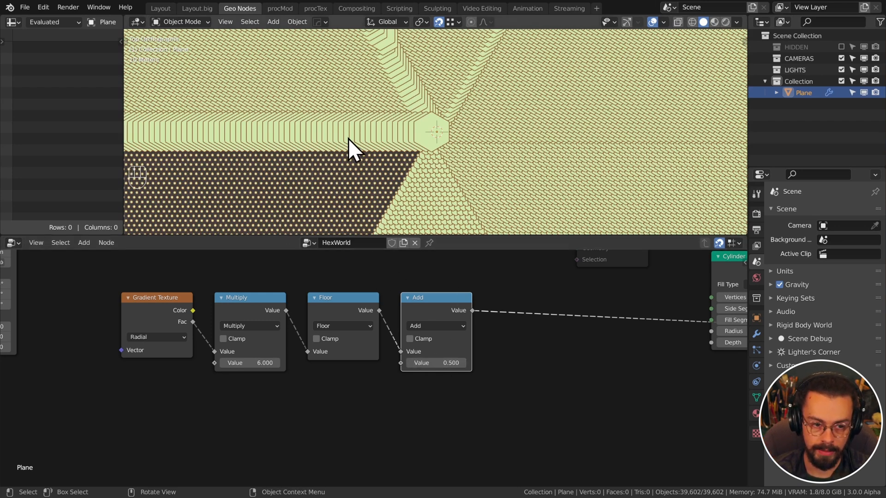
# Sketch arrows from the central hexagon over the viewport, then erase them
pyautogui.press('d')
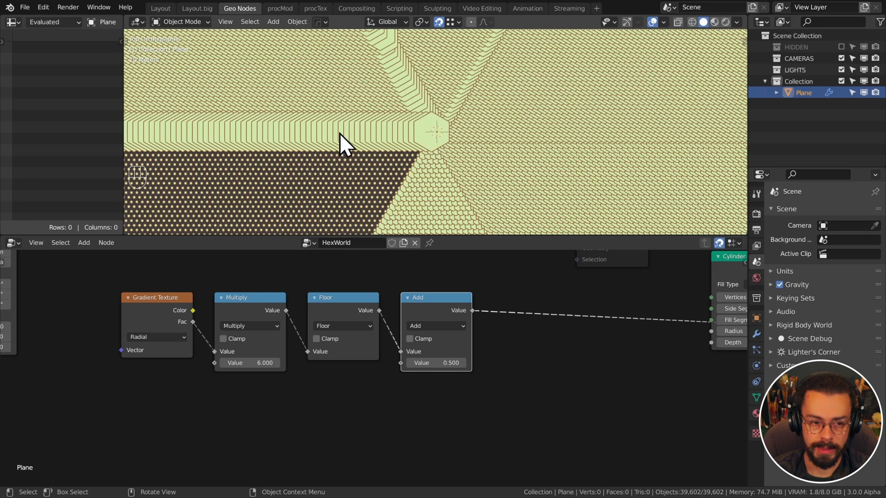
pyautogui.press('d')
pyautogui.moveTo(435, 138)
pyautogui.mouseDown()
pyautogui.moveTo(272, 134)
pyautogui.moveTo(282, 122)
pyautogui.mouseUp()
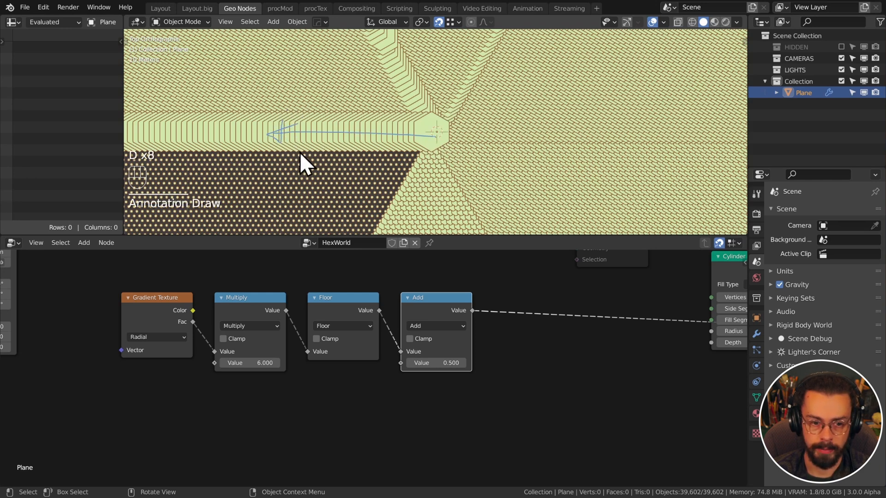
pyautogui.moveTo(434, 139)
pyautogui.mouseDown()
pyautogui.moveTo(313, 198)
pyautogui.moveTo(306, 211)
pyautogui.moveTo(320, 217)
pyautogui.mouseUp()
pyautogui.moveTo(436, 135); pyautogui.dragTo(437, 203)
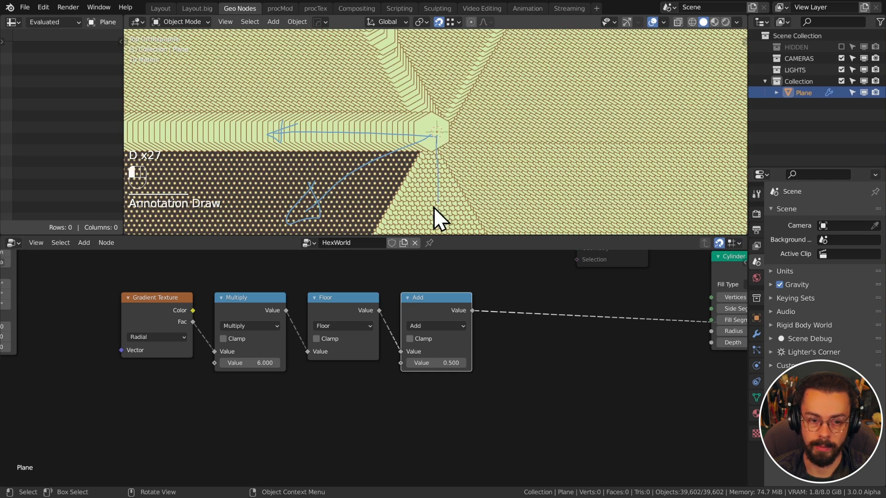
pyautogui.moveTo(438, 219)
pyautogui.mouseDown(button='right')
pyautogui.moveTo(376, 145)
pyautogui.moveTo(301, 172)
pyautogui.moveTo(242, 139)
pyautogui.mouseUp(button='right')
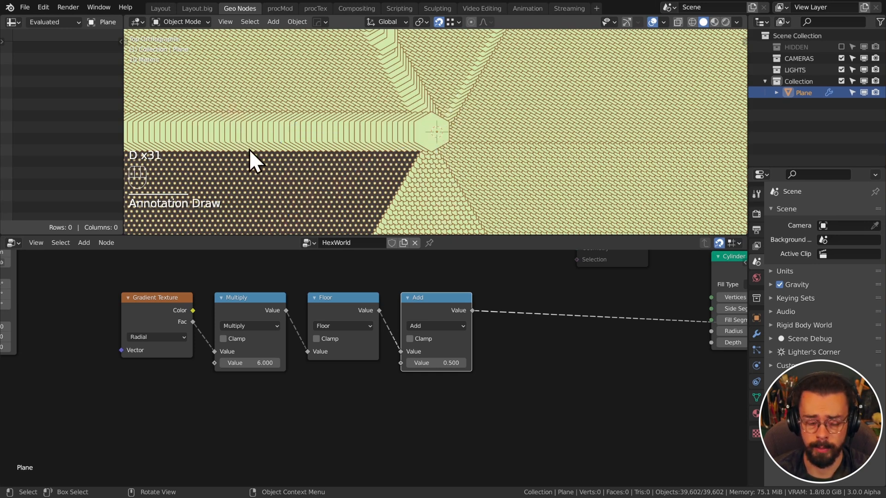
pyautogui.moveTo(540, 315); pyautogui.dragTo(500, 316, button='middle')
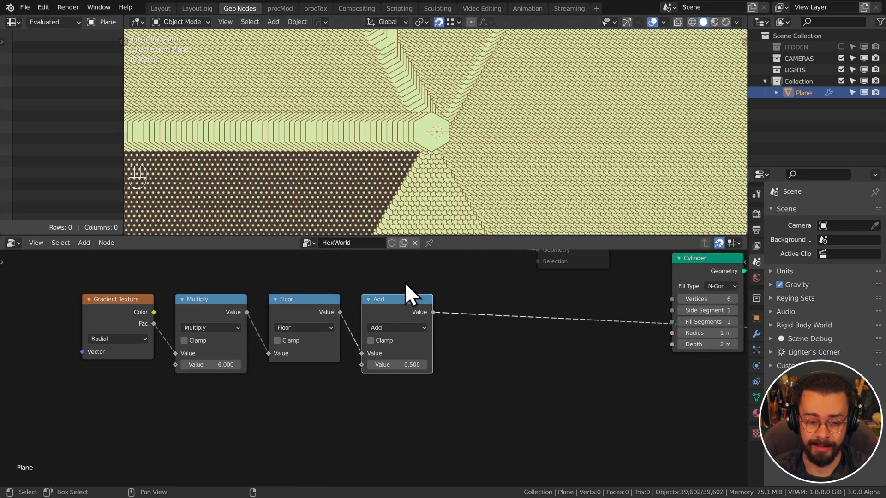
# Duplicate a math node between Add and Cylinder to make the Divide 6 node
pyautogui.click(206, 297)
pyautogui.hotkey('shift', 'd')
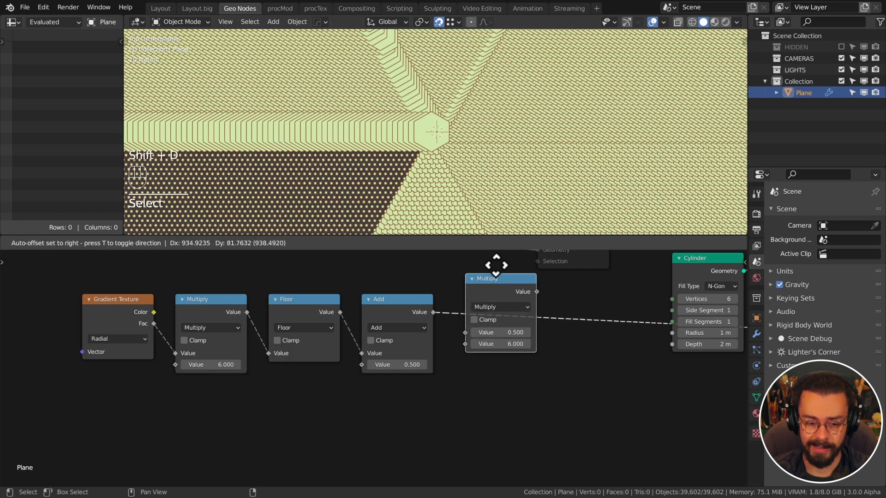
pyautogui.click(511, 319)
pyautogui.keyDown('ctrl'); pyautogui.scroll(-1, 513, 332); pyautogui.keyUp('ctrl')
pyautogui.moveTo(507, 301); pyautogui.dragTo(490, 305)
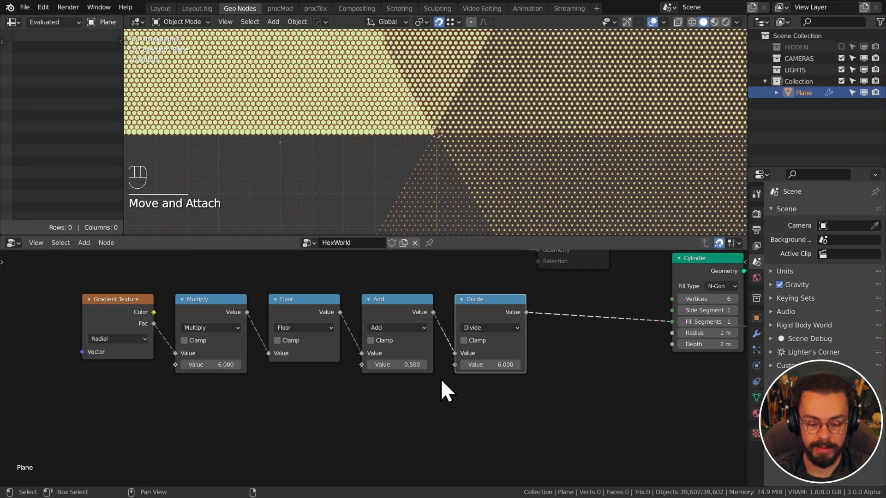
# Sketch strokes over the hex grid's rings, then bring the Cylinder node into view
pyautogui.press('d')
pyautogui.press('d')
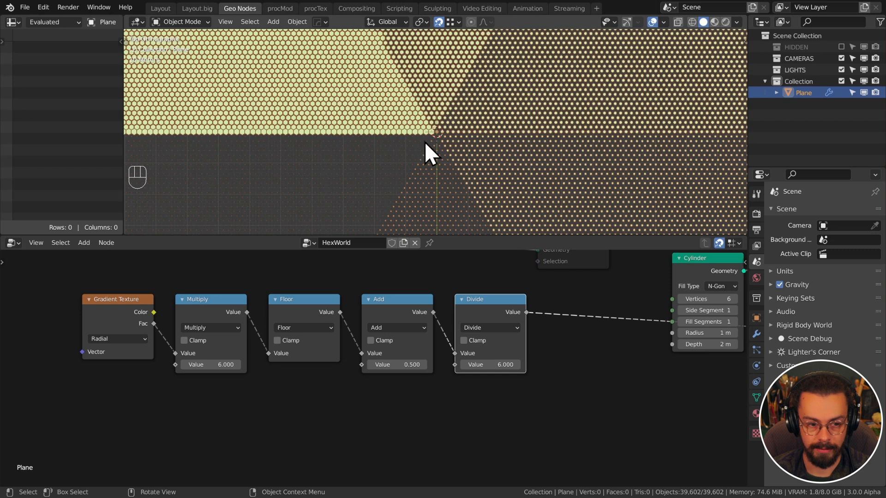
pyautogui.press('d')
pyautogui.moveTo(300, 171)
pyautogui.mouseDown()
pyautogui.moveTo(304, 159)
pyautogui.moveTo(291, 185)
pyautogui.mouseUp()
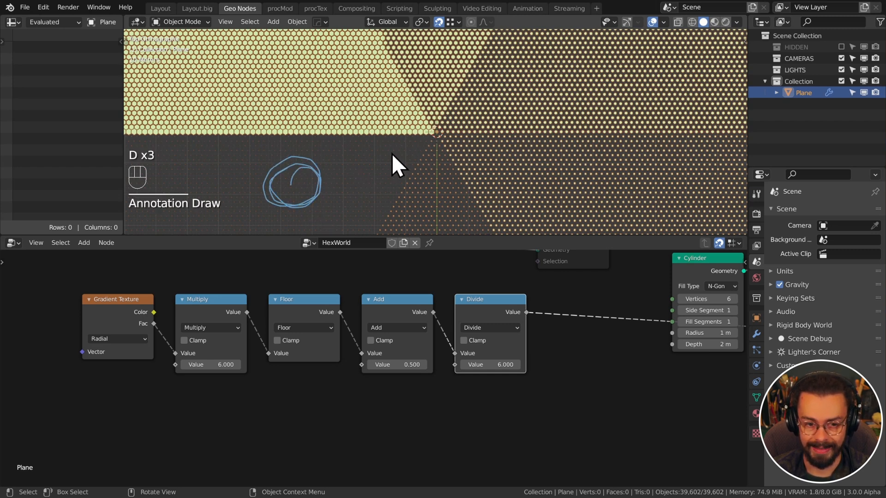
pyautogui.press('d')
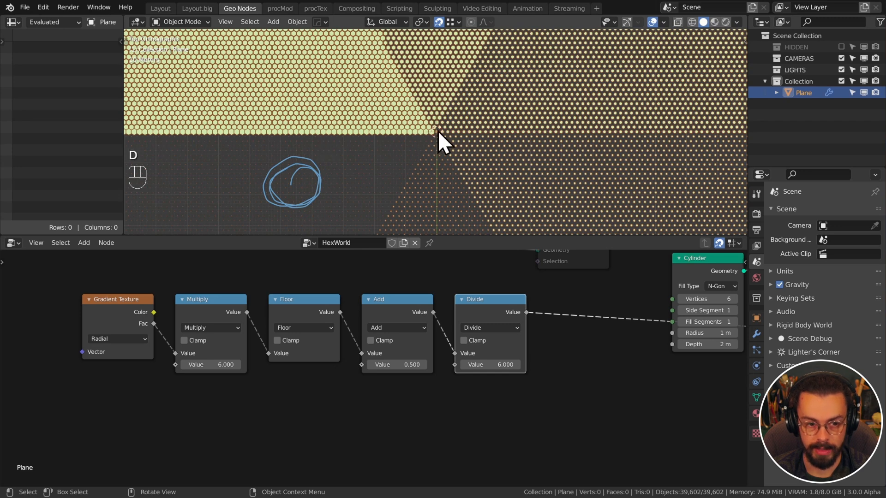
pyautogui.moveTo(437, 134); pyautogui.dragTo(231, 133)
pyautogui.moveTo(347, 134); pyautogui.dragTo(359, 171)
pyautogui.moveTo(432, 131); pyautogui.dragTo(258, 229)
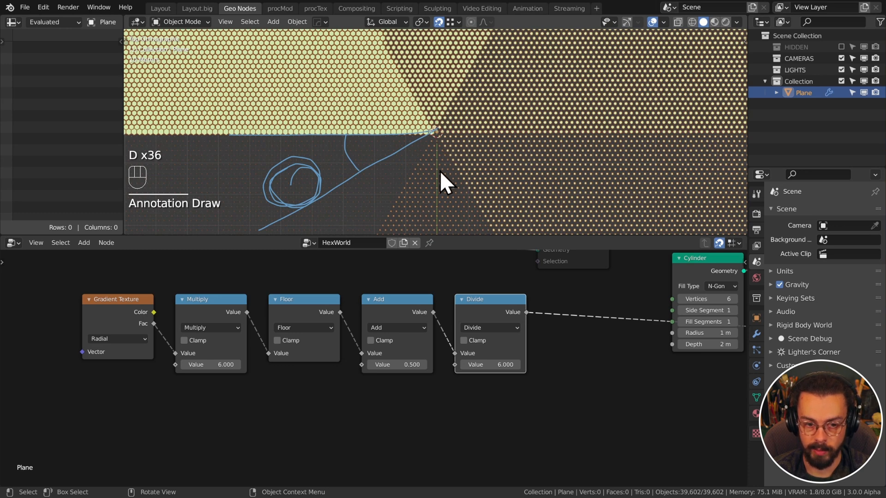
pyautogui.moveTo(328, 134)
pyautogui.mouseDown()
pyautogui.moveTo(336, 165)
pyautogui.moveTo(383, 213)
pyautogui.moveTo(432, 230)
pyautogui.mouseUp()
pyautogui.moveTo(437, 131); pyautogui.dragTo(438, 234)
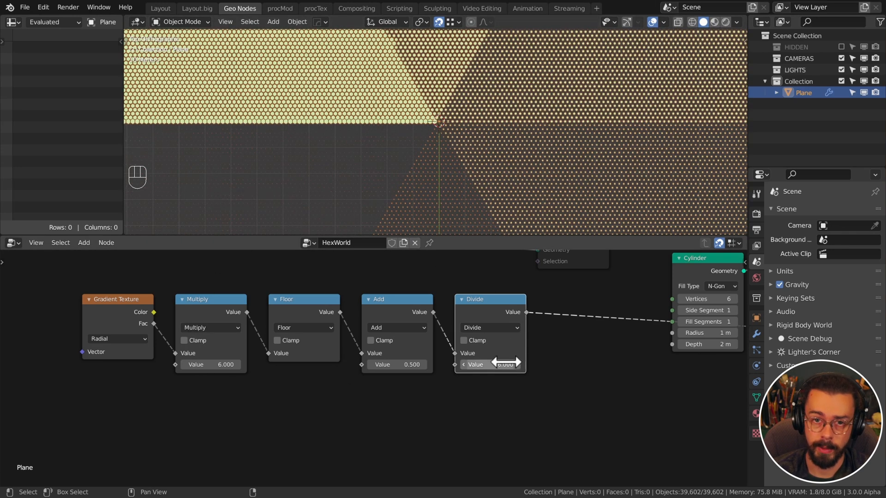
pyautogui.moveTo(461, 383); pyautogui.dragTo(482, 383, button='middle')
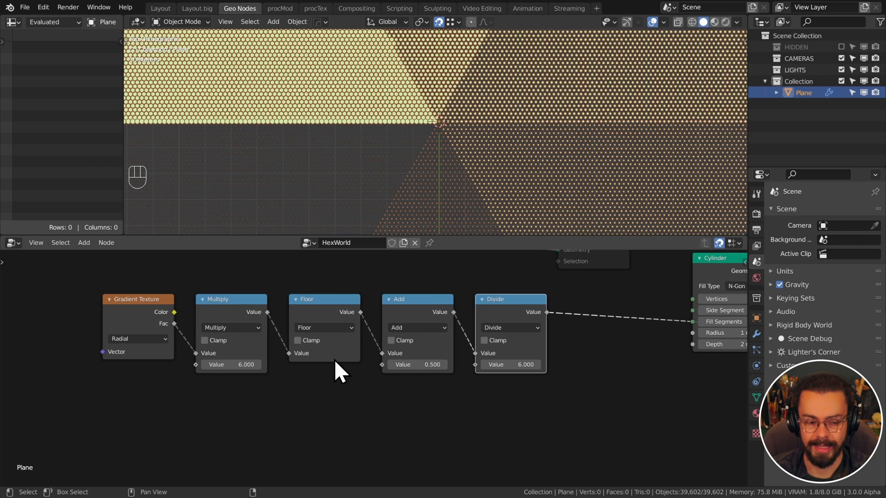
pyautogui.click(229, 309)
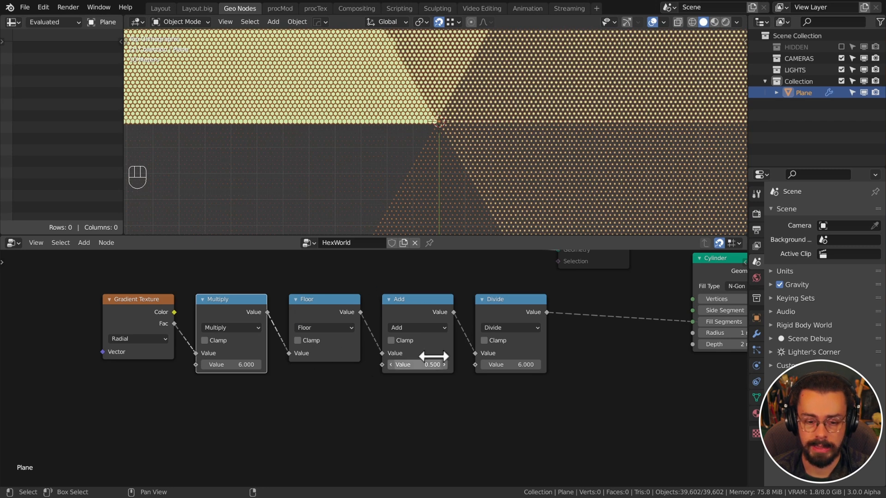
pyautogui.moveTo(442, 410); pyautogui.dragTo(349, 409, button='middle')
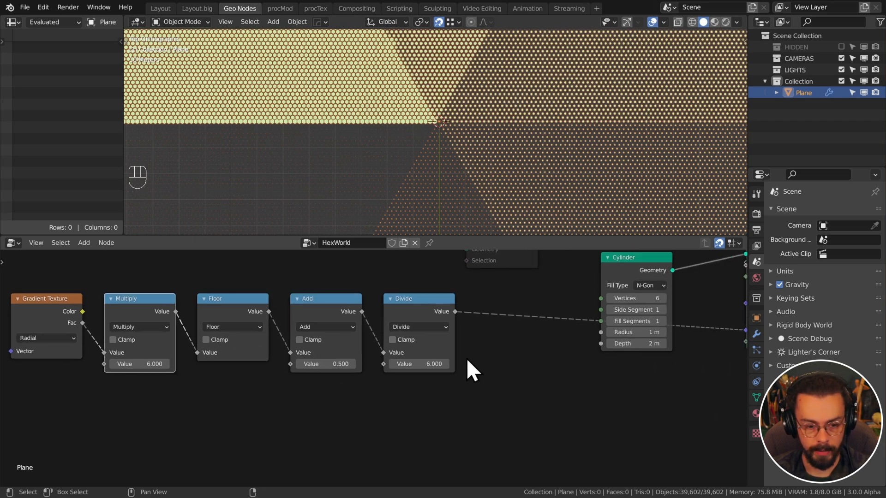
# Duplicate Divide into a Multiply node with value tau (6.283) after it
pyautogui.click(453, 317)
pyautogui.hotkey('shift', 'd')
pyautogui.click(553, 296)
pyautogui.click(545, 320)
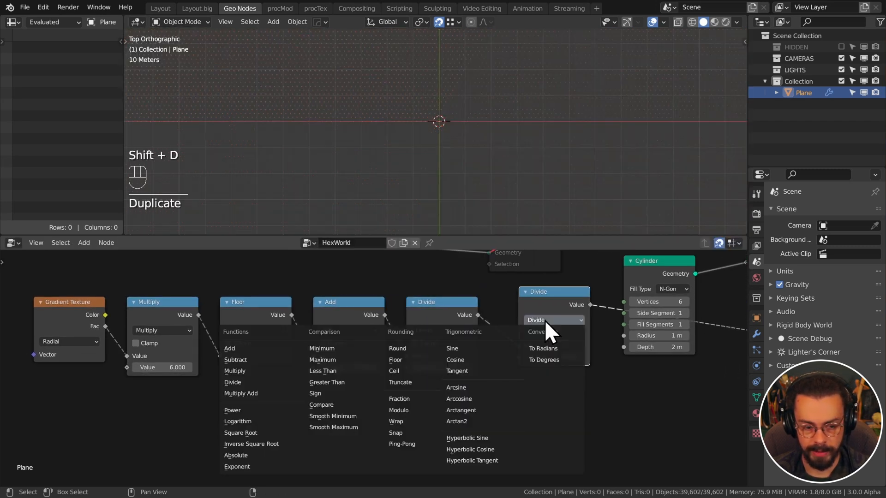
pyautogui.click(278, 371)
pyautogui.click(555, 356)
pyautogui.write('tau')
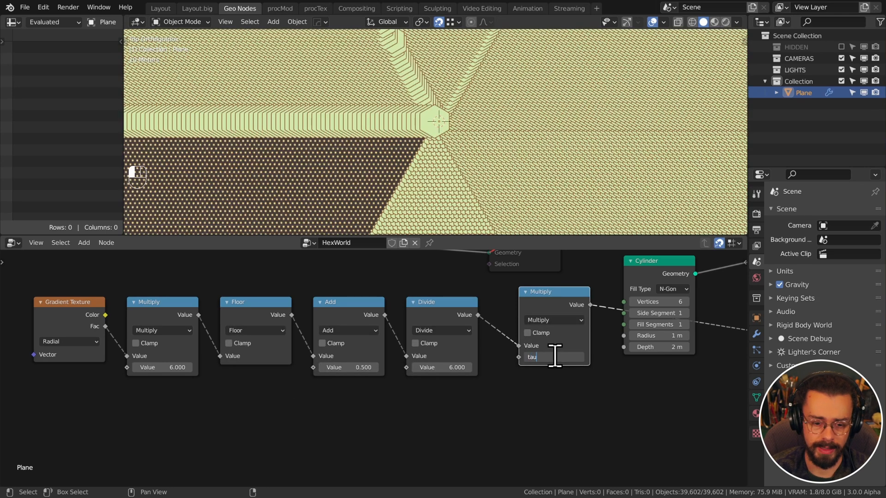
pyautogui.press('Return')
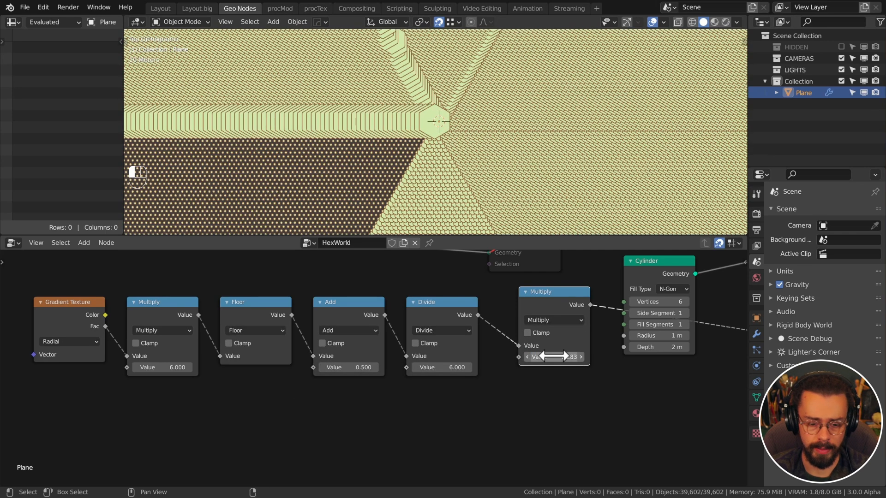
pyautogui.moveTo(526, 293); pyautogui.dragTo(507, 303)
# Move the six gradient and math nodes lower and further left
pyautogui.scroll(-4, 497, 350)
pyautogui.moveTo(541, 413); pyautogui.dragTo(147, 326)
pyautogui.press('g')
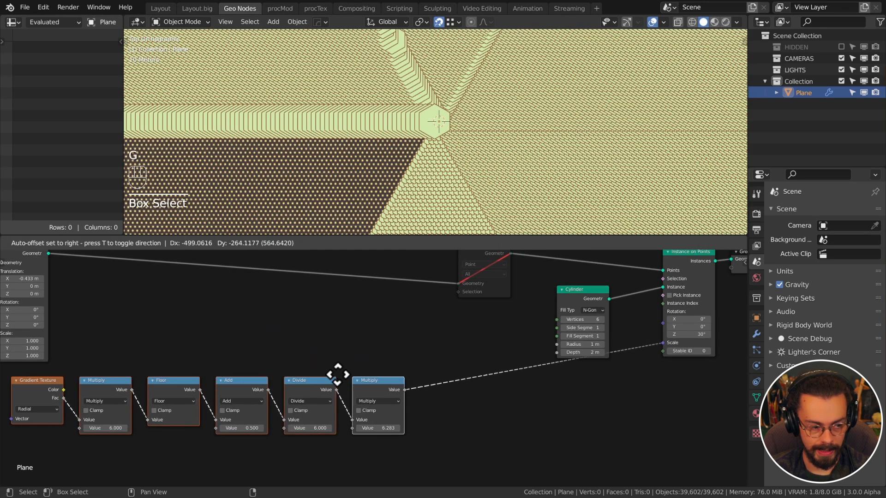
pyautogui.click(339, 371)
pyautogui.click(456, 397)
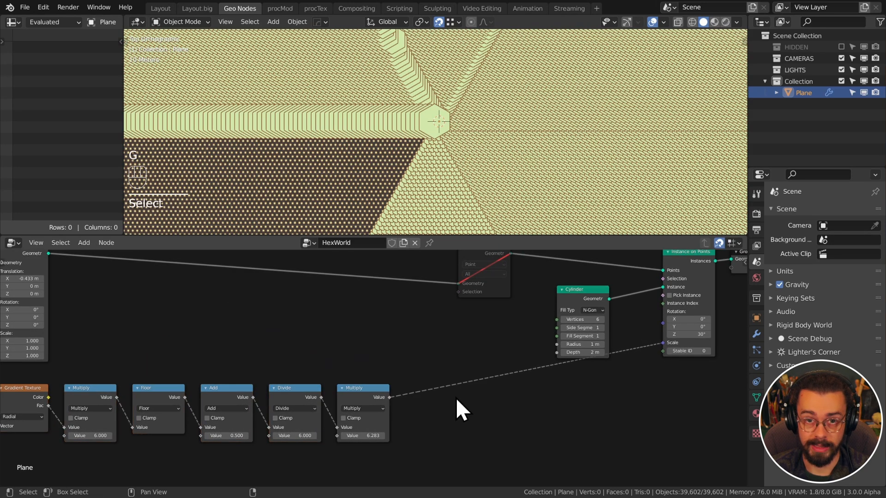
pyautogui.moveTo(456, 397)
pyautogui.mouseDown(button='middle')
pyautogui.moveTo(441, 372)
pyautogui.moveTo(452, 386)
pyautogui.moveTo(390, 372)
pyautogui.mouseUp(button='middle')
# Annotate a right triangle with θ, r, x, y and a 1m hypotenuse
pyautogui.scroll(1, 389, 372)
pyautogui.press('d')
pyautogui.moveTo(373, 364)
pyautogui.mouseDown()
pyautogui.moveTo(555, 364)
pyautogui.moveTo(375, 368)
pyautogui.mouseUp()
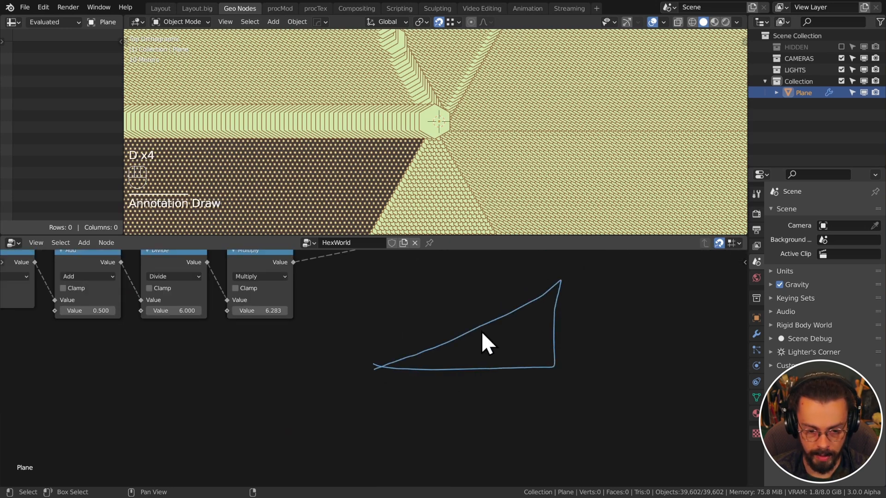
pyautogui.moveTo(468, 342)
pyautogui.mouseDown()
pyautogui.moveTo(475, 366)
pyautogui.moveTo(451, 348)
pyautogui.moveTo(448, 362)
pyautogui.mouseUp()
pyautogui.moveTo(336, 324); pyautogui.dragTo(361, 405, button='middle')
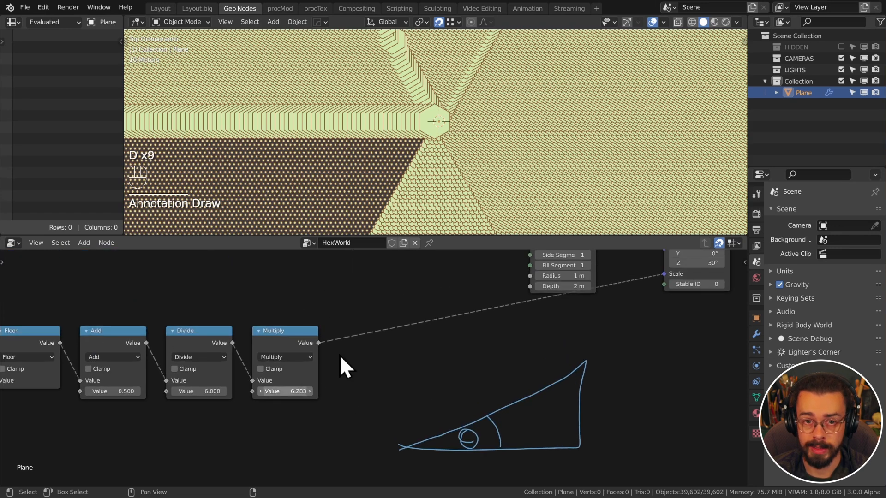
pyautogui.moveTo(310, 278)
pyautogui.mouseDown()
pyautogui.moveTo(291, 277)
pyautogui.moveTo(316, 298)
pyautogui.moveTo(347, 296)
pyautogui.mouseUp()
pyautogui.moveTo(571, 433); pyautogui.dragTo(500, 427, button='middle')
pyautogui.moveTo(490, 423)
pyautogui.mouseDown()
pyautogui.moveTo(511, 424)
pyautogui.moveTo(495, 439)
pyautogui.mouseUp()
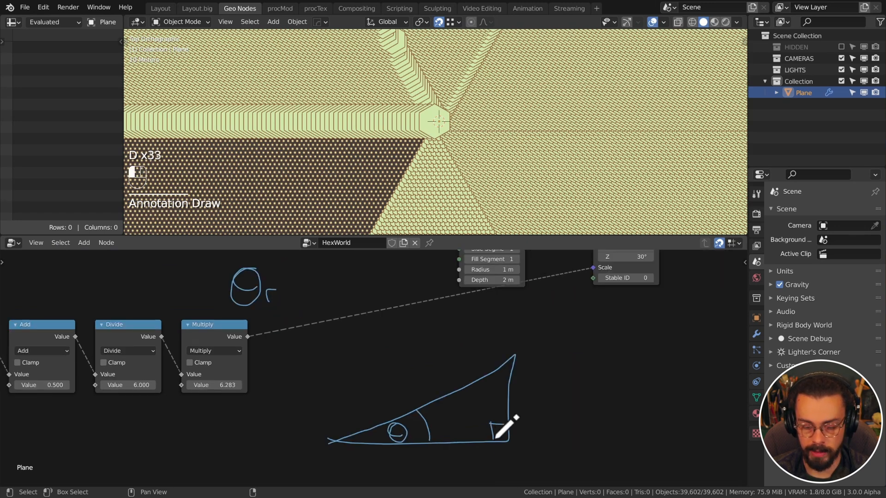
pyautogui.moveTo(565, 395); pyautogui.dragTo(568, 375, button='middle')
pyautogui.moveTo(419, 435)
pyautogui.mouseDown()
pyautogui.moveTo(436, 442)
pyautogui.moveTo(427, 446)
pyautogui.moveTo(449, 443)
pyautogui.mouseUp()
pyautogui.moveTo(521, 368); pyautogui.dragTo(534, 393)
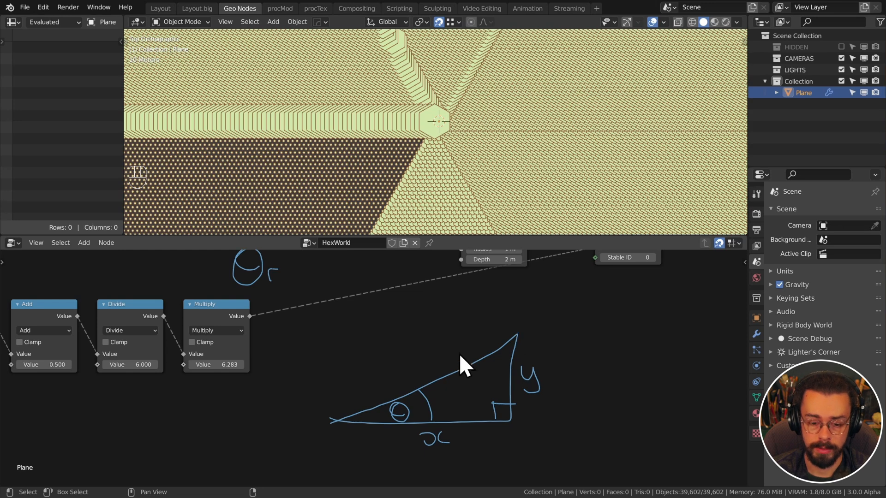
pyautogui.moveTo(500, 340)
pyautogui.mouseDown()
pyautogui.moveTo(520, 336)
pyautogui.moveTo(501, 347)
pyautogui.mouseUp()
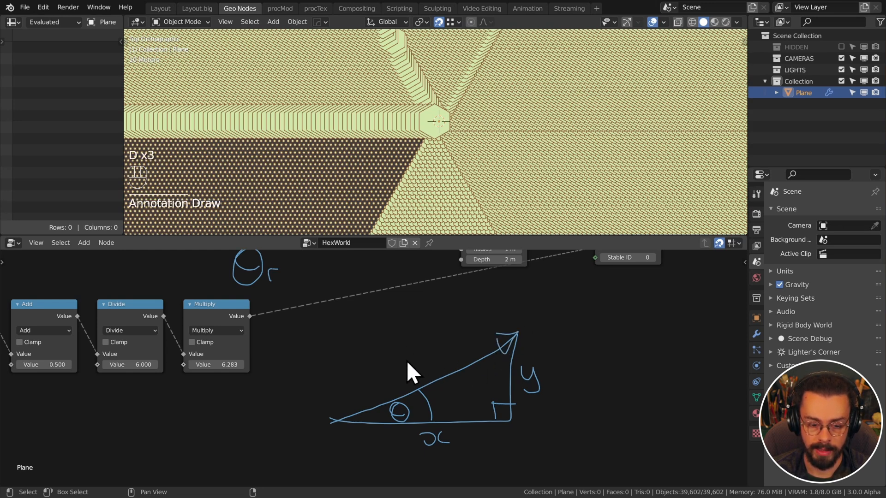
pyautogui.moveTo(403, 347)
pyautogui.mouseDown()
pyautogui.moveTo(410, 368)
pyautogui.moveTo(437, 358)
pyautogui.mouseUp()
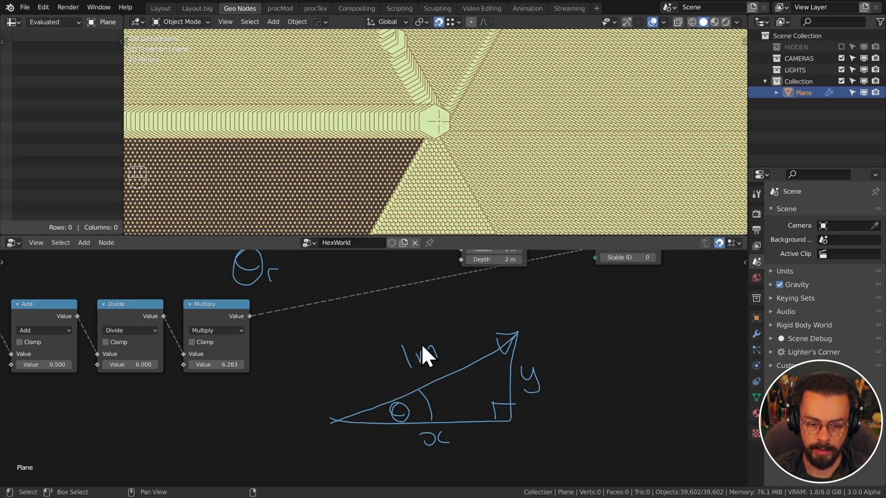
pyautogui.press('d')
pyautogui.moveTo(402, 344); pyautogui.dragTo(401, 355)
pyautogui.moveTo(407, 370); pyautogui.dragTo(415, 366)
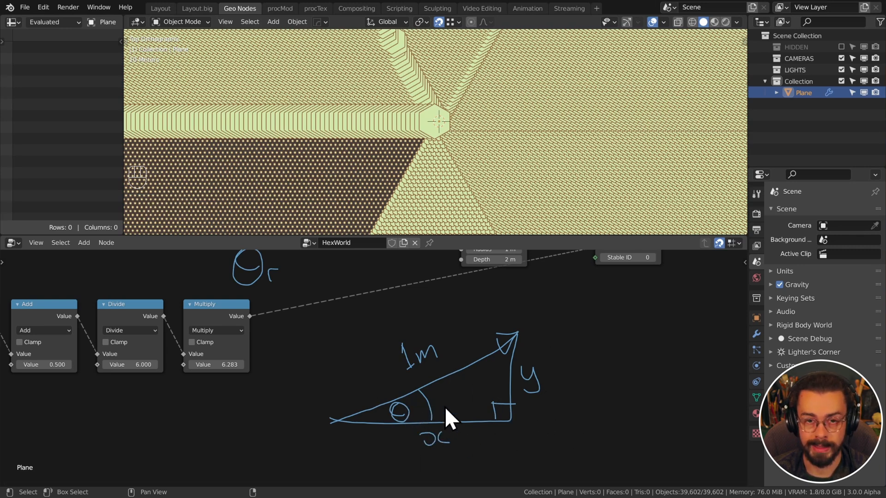
# Write sin θ = y beside the triangle, replacing an O/H fraction
pyautogui.moveTo(582, 341); pyautogui.dragTo(454, 339, button='middle')
pyautogui.scroll(1, 498, 339)
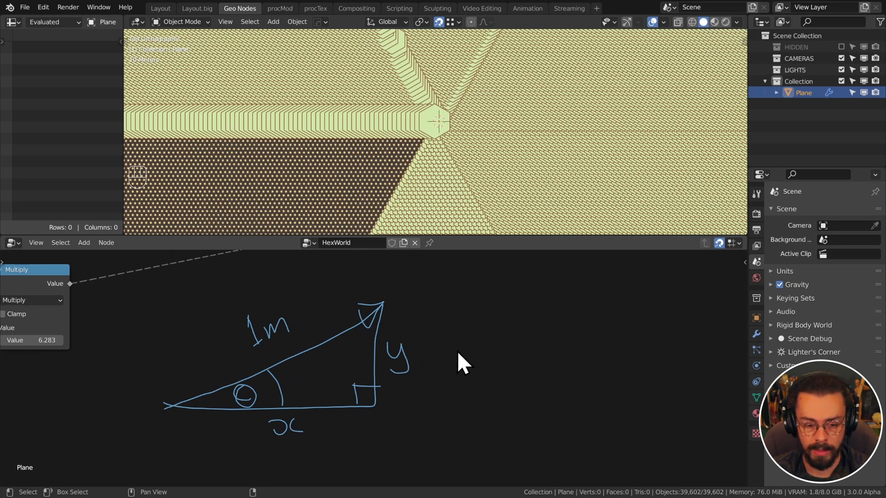
pyautogui.moveTo(515, 308)
pyautogui.mouseDown()
pyautogui.moveTo(500, 328)
pyautogui.moveTo(538, 318)
pyautogui.moveTo(552, 326)
pyautogui.moveTo(574, 300)
pyautogui.moveTo(596, 307)
pyautogui.mouseUp()
pyautogui.moveTo(591, 323); pyautogui.dragTo(575, 342, button='middle')
pyautogui.moveTo(581, 325); pyautogui.dragTo(594, 332)
pyautogui.moveTo(619, 301)
pyautogui.mouseDown()
pyautogui.moveTo(624, 318)
pyautogui.moveTo(611, 335)
pyautogui.moveTo(622, 328)
pyautogui.mouseUp()
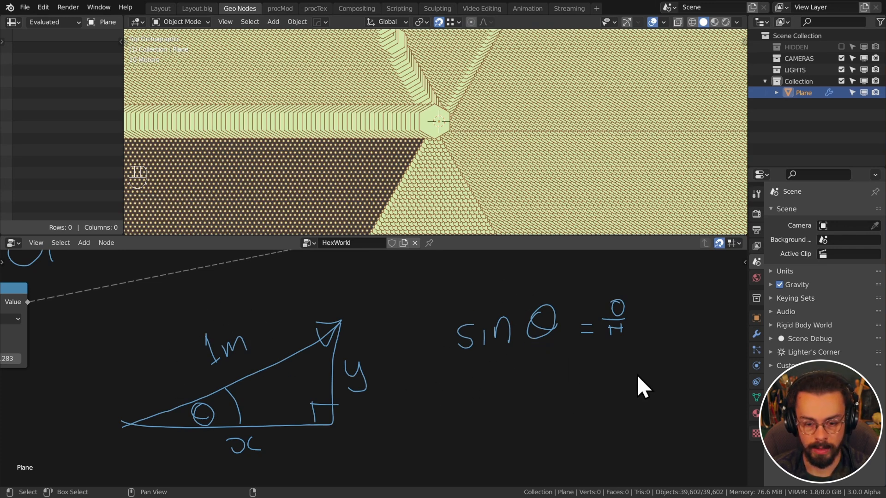
pyautogui.moveTo(637, 367)
pyautogui.mouseDown(button='right')
pyautogui.moveTo(625, 343)
pyautogui.moveTo(629, 314)
pyautogui.mouseUp(button='right')
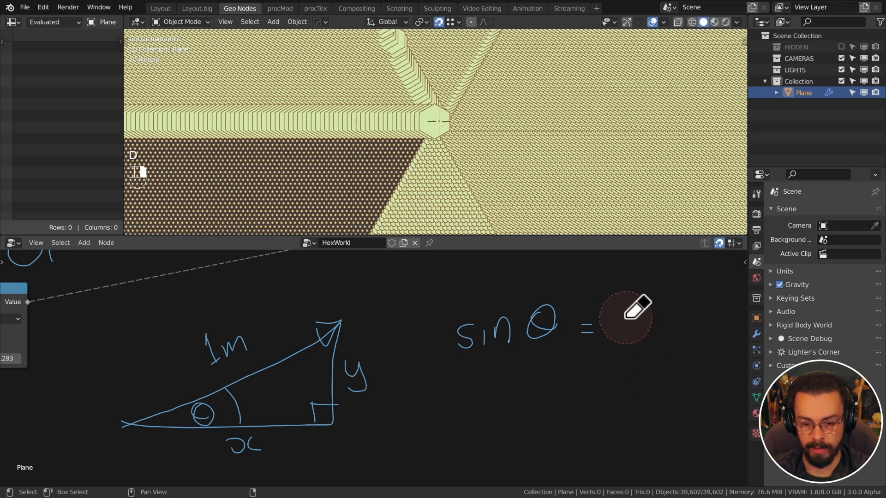
pyautogui.moveTo(616, 317)
pyautogui.mouseDown()
pyautogui.moveTo(621, 328)
pyautogui.moveTo(616, 318)
pyautogui.mouseUp()
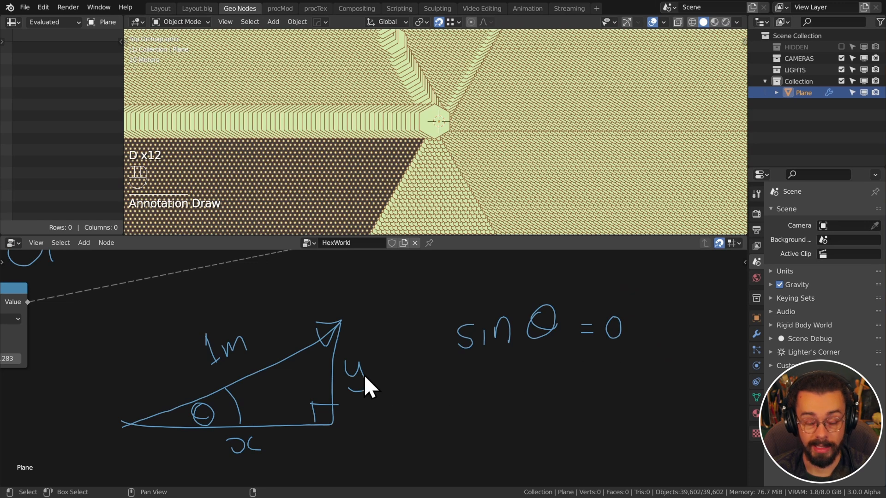
pyautogui.press('d')
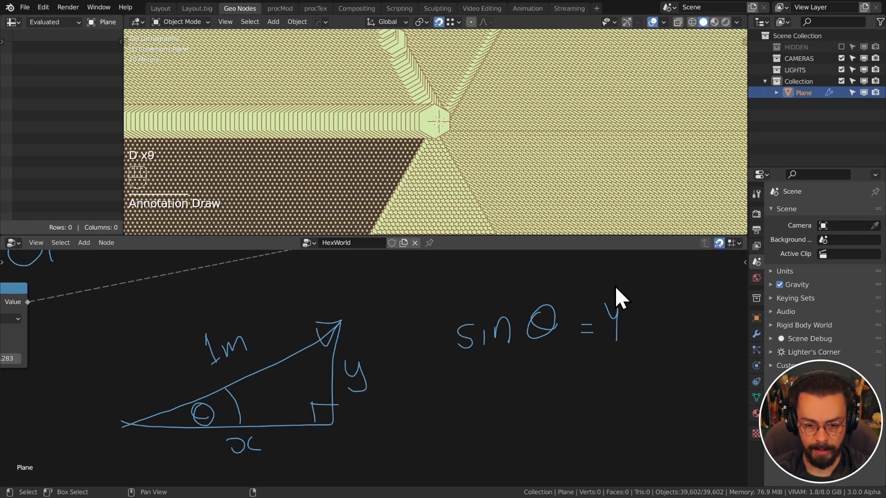
pyautogui.scroll(-2, 463, 358)
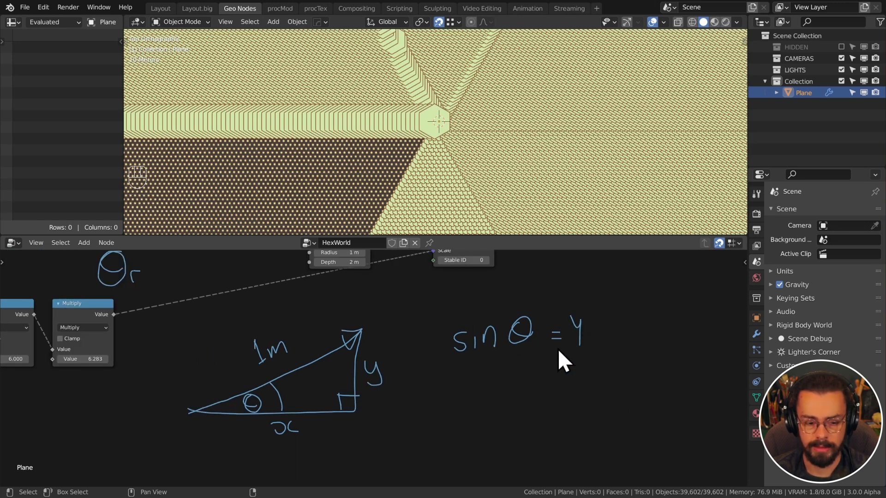
pyautogui.scroll(1, 558, 351)
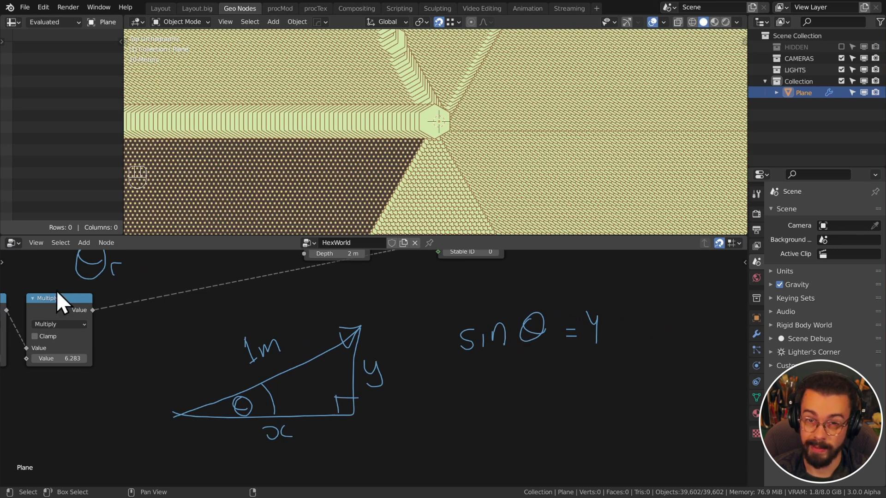
pyautogui.scroll(1, 411, 333)
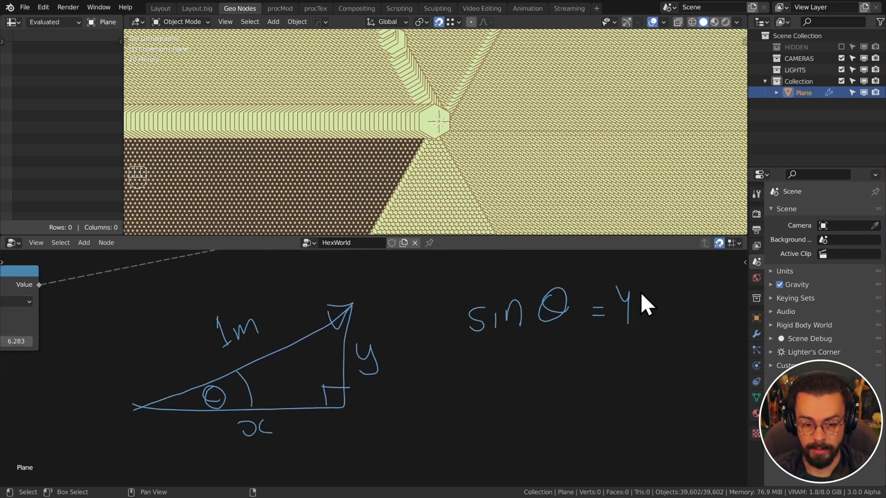
# Write cos θ = x below it, then erase the equations and triangle
pyautogui.moveTo(482, 363)
pyautogui.mouseDown()
pyautogui.moveTo(483, 379)
pyautogui.moveTo(549, 347)
pyautogui.mouseUp()
pyautogui.moveTo(540, 363); pyautogui.dragTo(604, 365)
pyautogui.moveTo(627, 336)
pyautogui.mouseDown()
pyautogui.moveTo(633, 346)
pyautogui.moveTo(623, 376)
pyautogui.moveTo(642, 368)
pyautogui.mouseUp()
pyautogui.moveTo(639, 363); pyautogui.dragTo(639, 376)
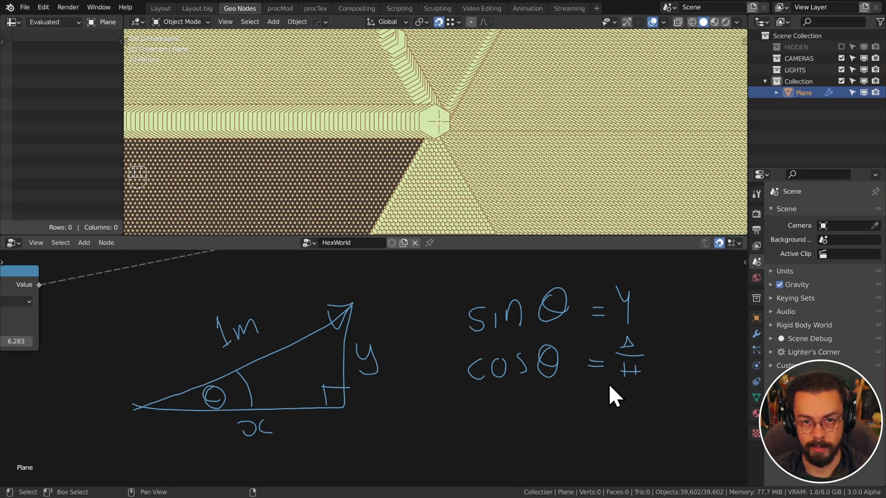
pyautogui.moveTo(655, 388)
pyautogui.mouseDown(button='right')
pyautogui.moveTo(667, 369)
pyautogui.moveTo(649, 356)
pyautogui.moveTo(624, 360)
pyautogui.mouseUp(button='right')
pyautogui.moveTo(624, 359)
pyautogui.mouseDown()
pyautogui.moveTo(633, 376)
pyautogui.moveTo(659, 376)
pyautogui.mouseUp()
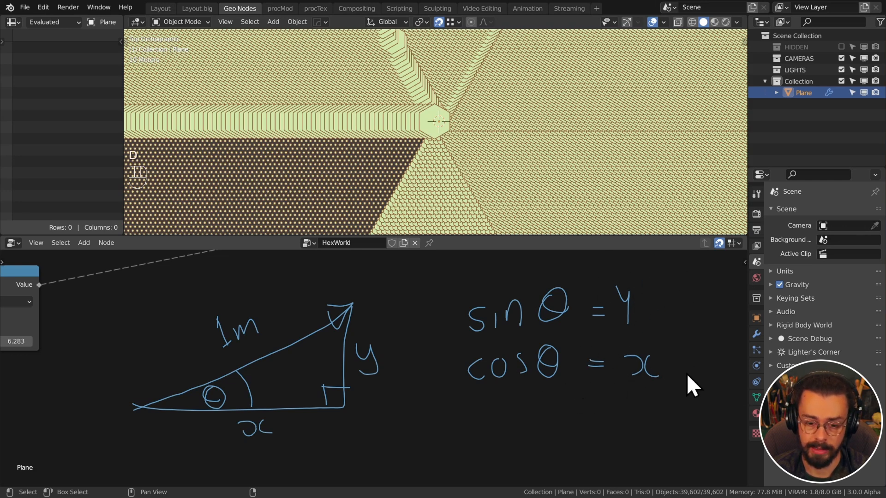
pyautogui.moveTo(687, 375)
pyautogui.mouseDown(button='right')
pyautogui.moveTo(512, 368)
pyautogui.moveTo(630, 286)
pyautogui.moveTo(281, 333)
pyautogui.moveTo(320, 344)
pyautogui.moveTo(209, 415)
pyautogui.mouseUp(button='right')
pyautogui.moveTo(199, 328)
pyautogui.mouseDown(button='middle')
pyautogui.moveTo(453, 363)
pyautogui.moveTo(500, 393)
pyautogui.mouseUp(button='middle')
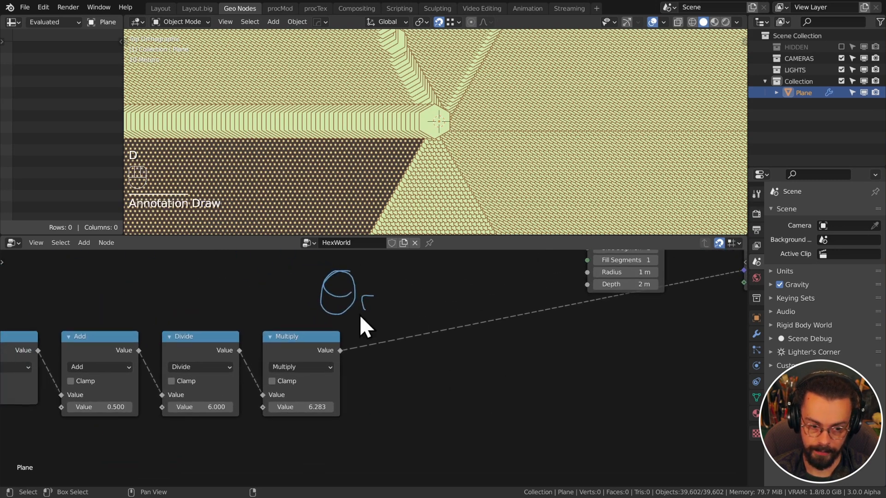
# Erase the θ r note and duplicate the 6.283 Multiply node into a Cosine node on its output
pyautogui.moveTo(365, 328)
pyautogui.mouseDown(button='right')
pyautogui.moveTo(356, 306)
pyautogui.moveTo(369, 302)
pyautogui.mouseUp(button='right')
pyautogui.click(288, 346)
pyautogui.hotkey('shift', 'd')
pyautogui.click(406, 333)
pyautogui.click(423, 345)
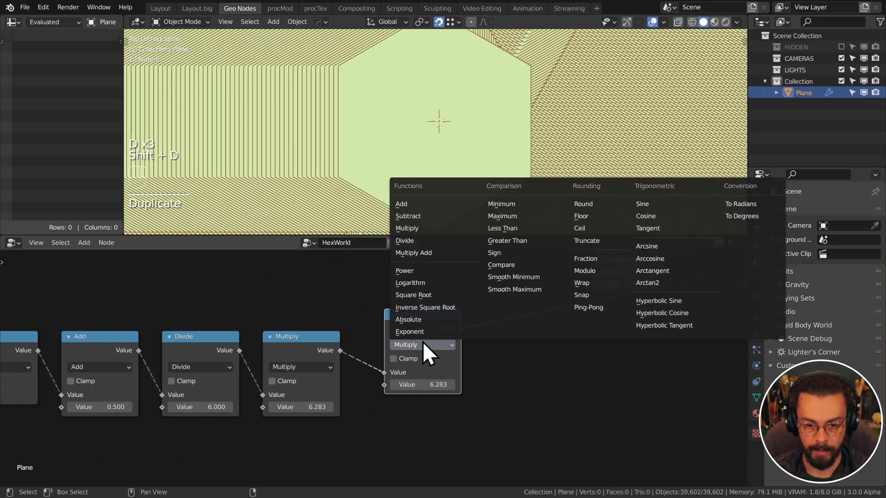
pyautogui.click(645, 216)
pyautogui.moveTo(413, 318); pyautogui.dragTo(398, 280)
# Duplicate the Cosine node with its input and turn the copy below it into Sine
pyautogui.hotkey('shift', 'ctrl', 'd')
pyautogui.click(402, 356)
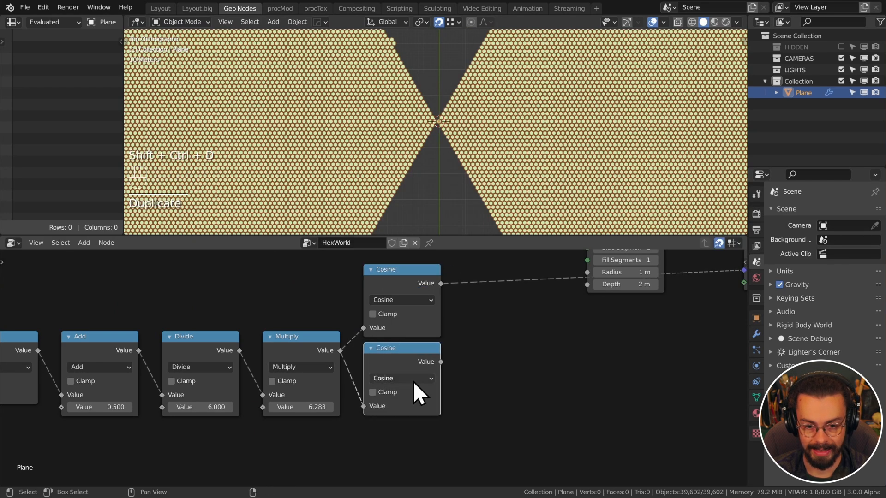
pyautogui.click(414, 381)
pyautogui.click(621, 234)
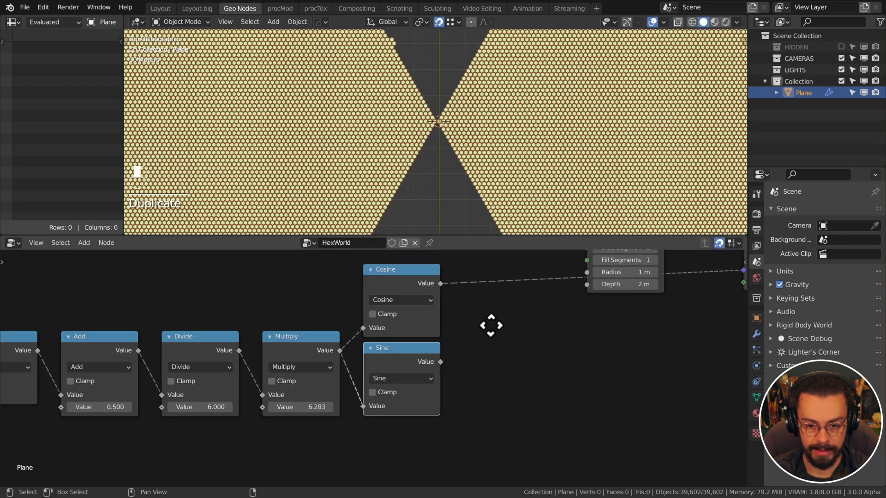
# Add a Combine XYZ node after Cosine and Sine, feeding the Sine result into Y
pyautogui.moveTo(491, 326); pyautogui.dragTo(402, 366, button='middle')
pyautogui.scroll(-4, 402, 365)
pyautogui.click(450, 343)
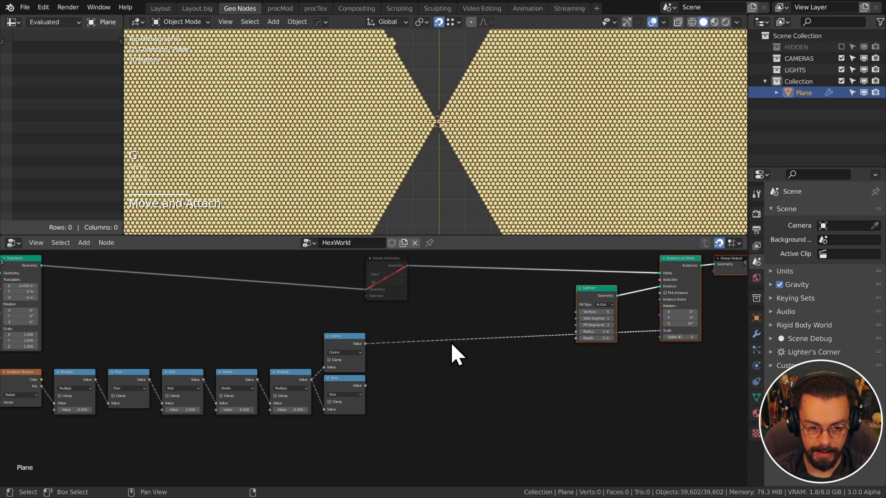
pyautogui.scroll(7, 533, 332)
pyautogui.moveTo(401, 358); pyautogui.dragTo(481, 320, button='middle')
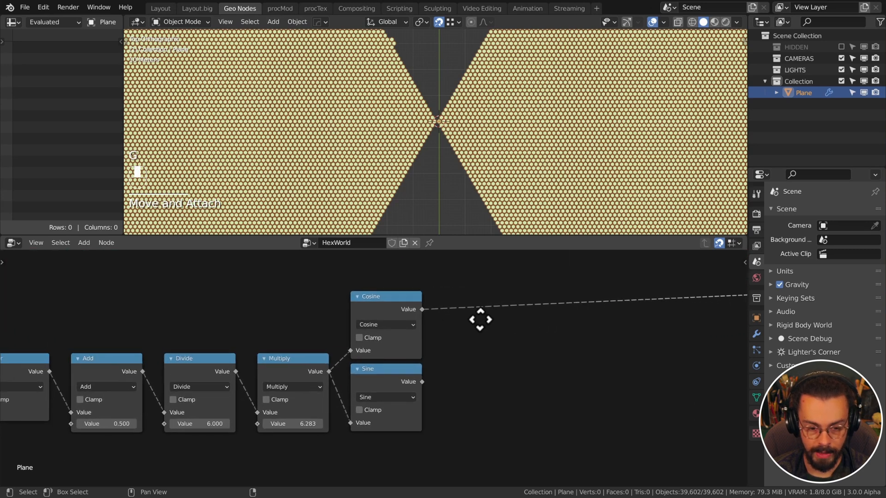
pyautogui.hotkey('shift', 'a')
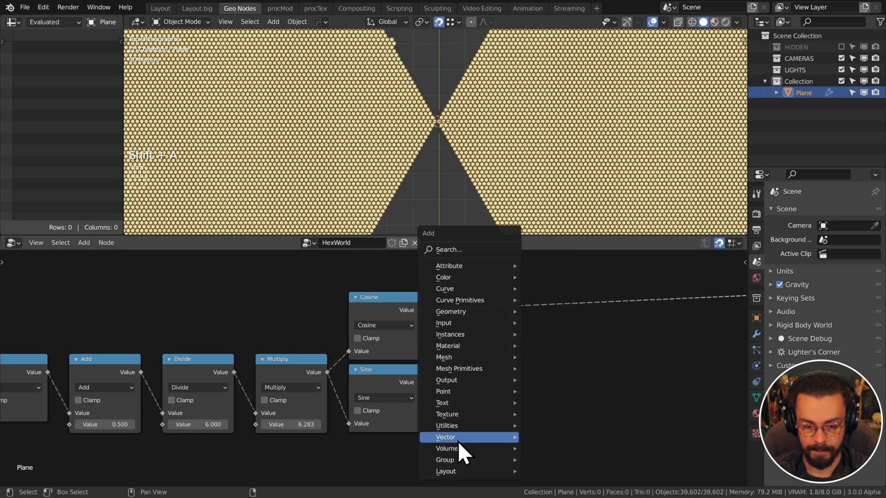
pyautogui.moveTo(458, 441)
pyautogui.click(571, 391)
pyautogui.click(526, 299)
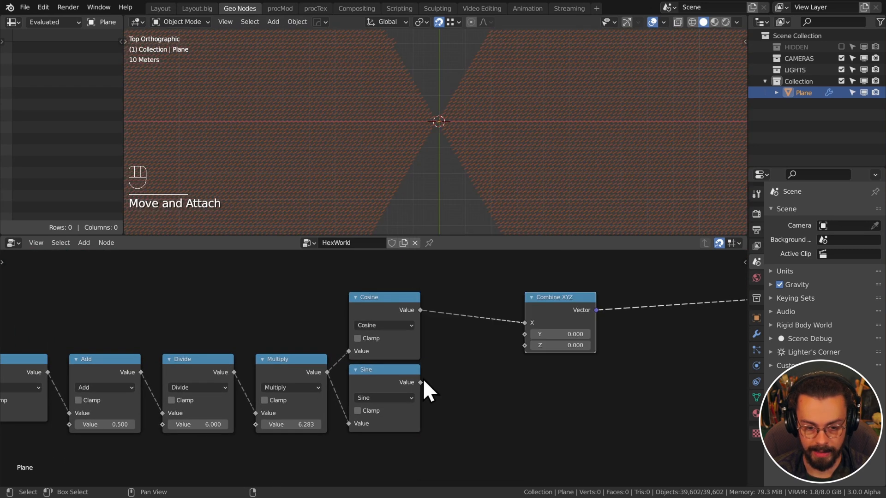
pyautogui.moveTo(423, 379)
pyautogui.mouseDown()
pyautogui.moveTo(521, 333)
pyautogui.moveTo(421, 383)
pyautogui.mouseUp()
pyautogui.moveTo(550, 299); pyautogui.dragTo(466, 299)
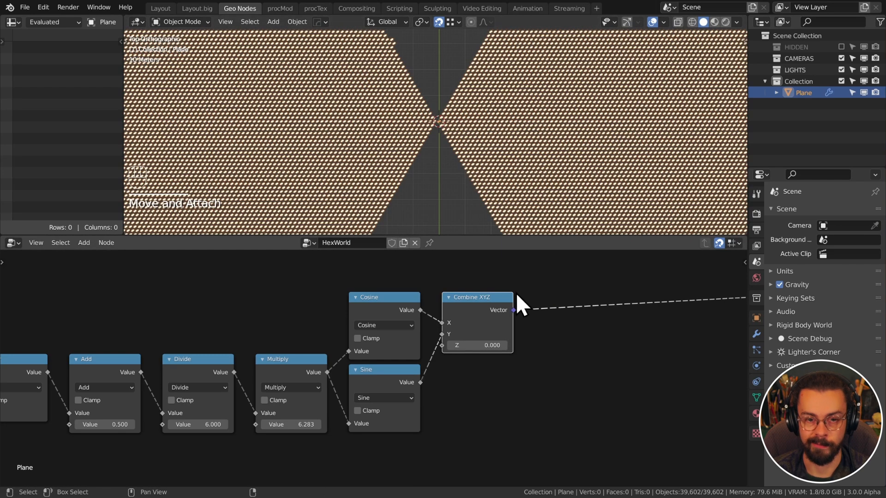
# Annotate the viewport with two explanatory arrows
pyautogui.press('d')
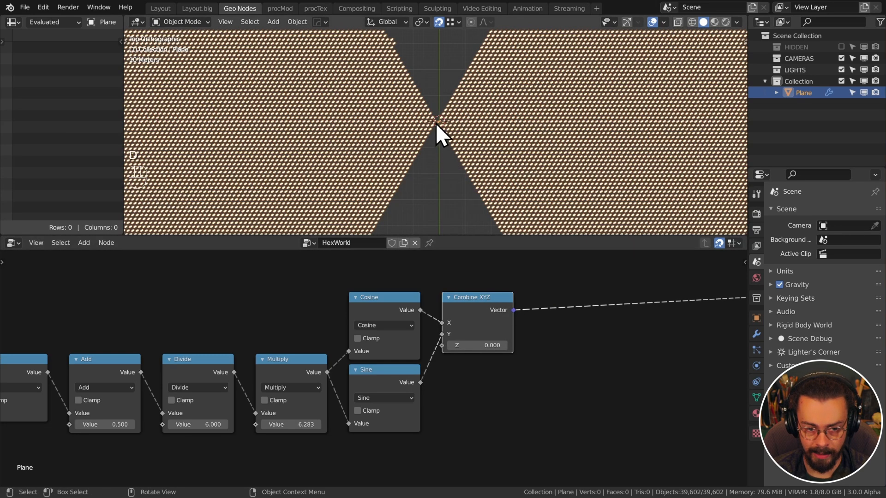
pyautogui.moveTo(437, 120)
pyautogui.mouseDown()
pyautogui.moveTo(426, 202)
pyautogui.moveTo(439, 192)
pyautogui.moveTo(425, 198)
pyautogui.moveTo(429, 210)
pyautogui.moveTo(336, 188)
pyautogui.moveTo(343, 198)
pyautogui.mouseUp()
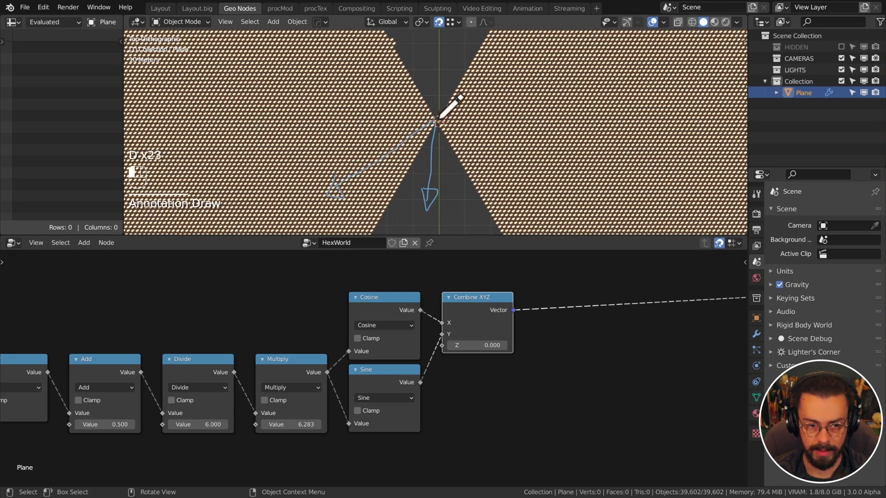
pyautogui.moveTo(439, 121)
pyautogui.mouseDown()
pyautogui.moveTo(341, 78)
pyautogui.moveTo(353, 75)
pyautogui.mouseUp()
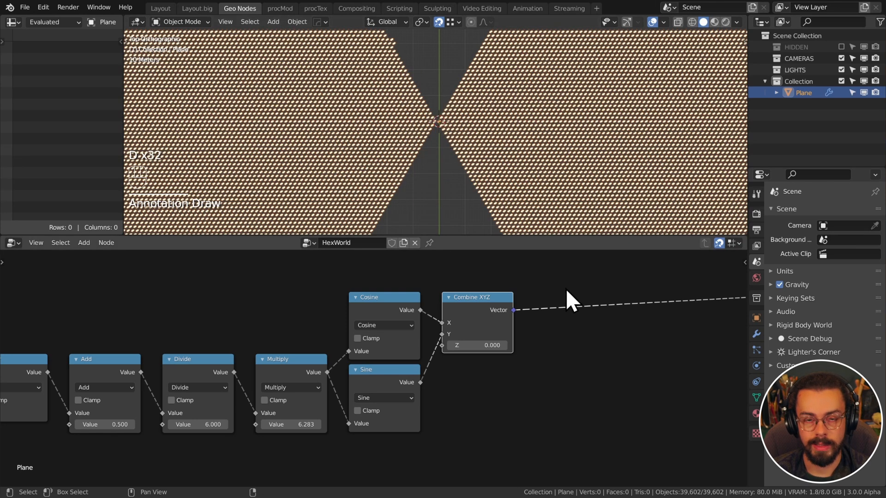
pyautogui.scroll(-1, 564, 345)
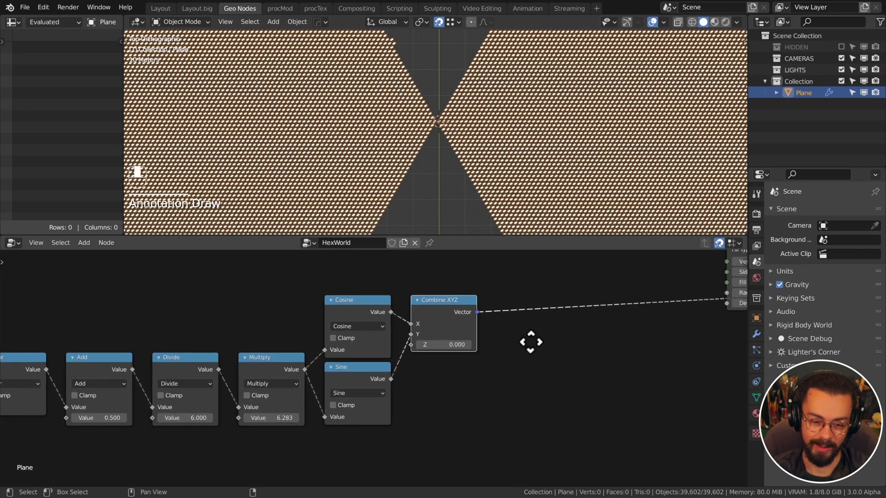
# Insert a Vector Math node on the Combine XYZ output link and set it to Dot Product
pyautogui.press('q')
pyautogui.click(509, 340)
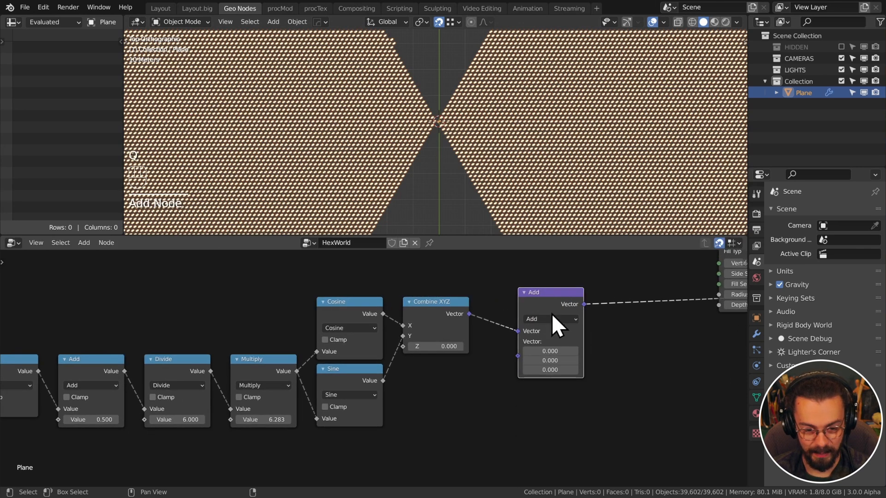
pyautogui.click(534, 306)
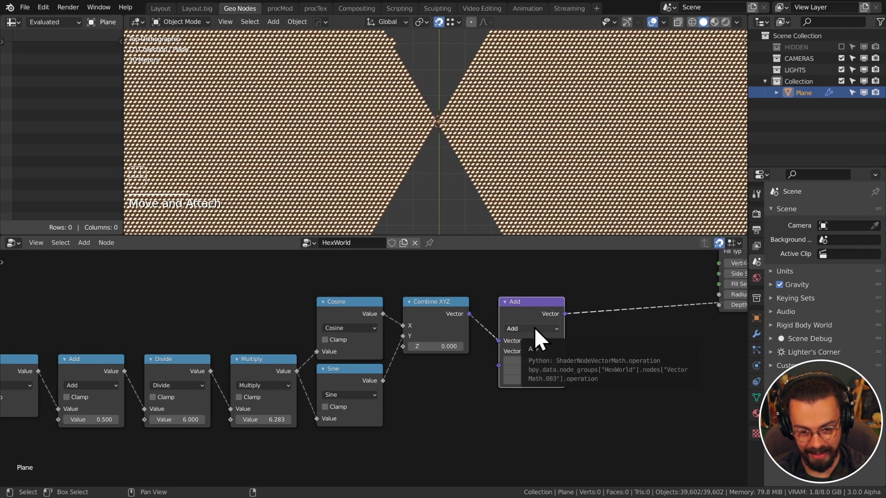
pyautogui.moveTo(534, 316); pyautogui.dragTo(524, 317)
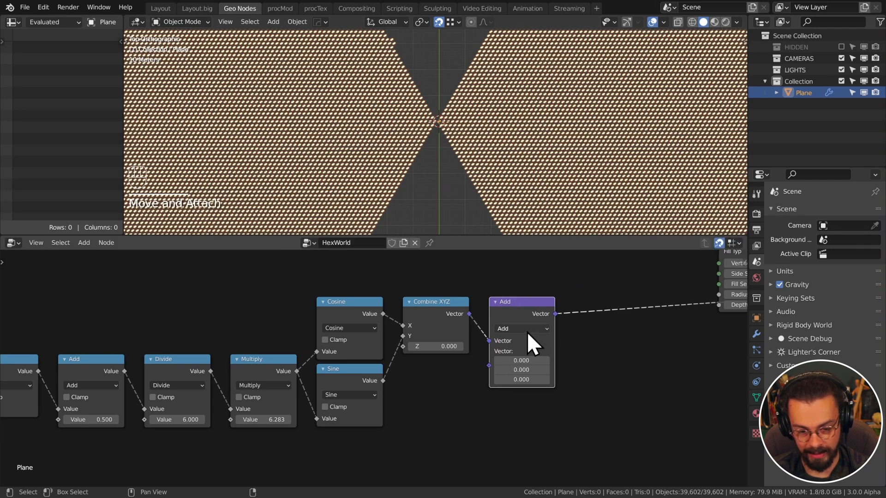
pyautogui.click(528, 330)
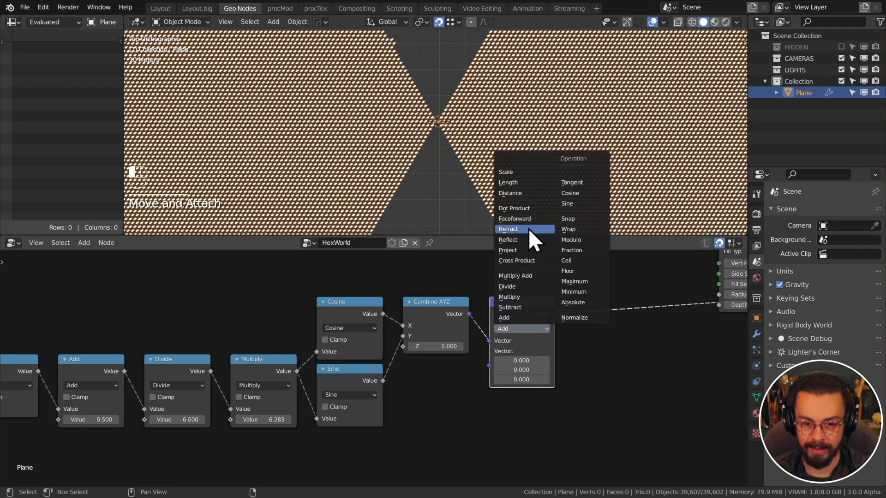
pyautogui.click(528, 210)
pyautogui.moveTo(461, 356); pyautogui.dragTo(527, 338, button='middle')
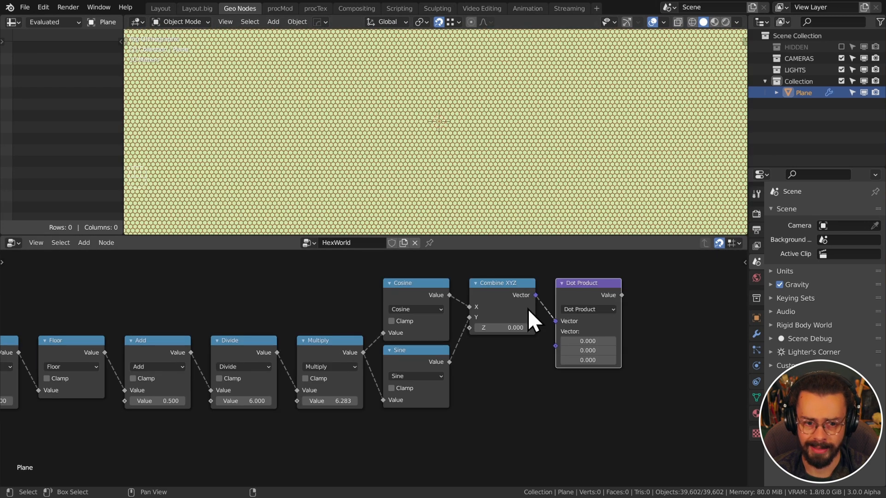
# Add a Position input node and connect it to Dot Product's second vector
pyautogui.hotkey('shift', 'a')
pyautogui.moveTo(475, 238)
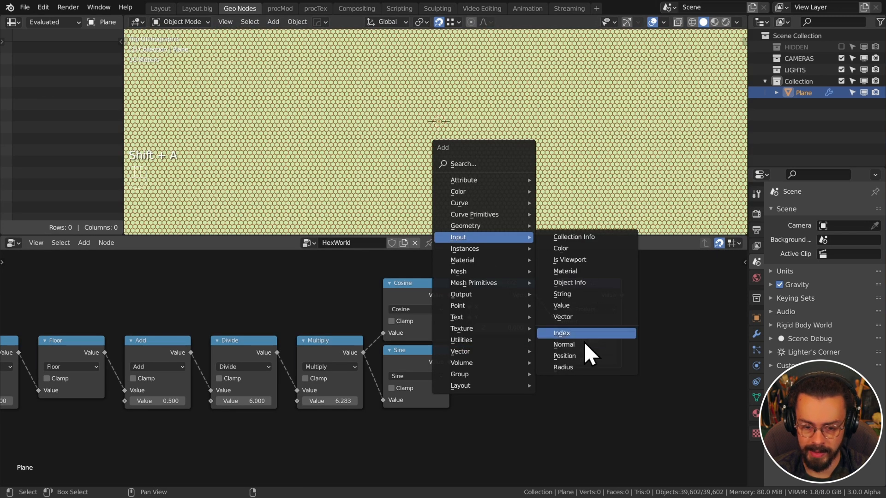
pyautogui.click(582, 358)
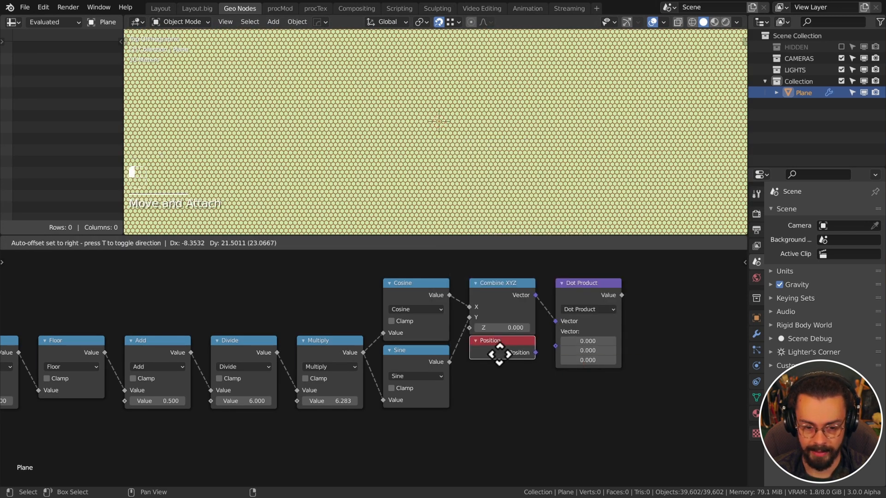
pyautogui.click(497, 353)
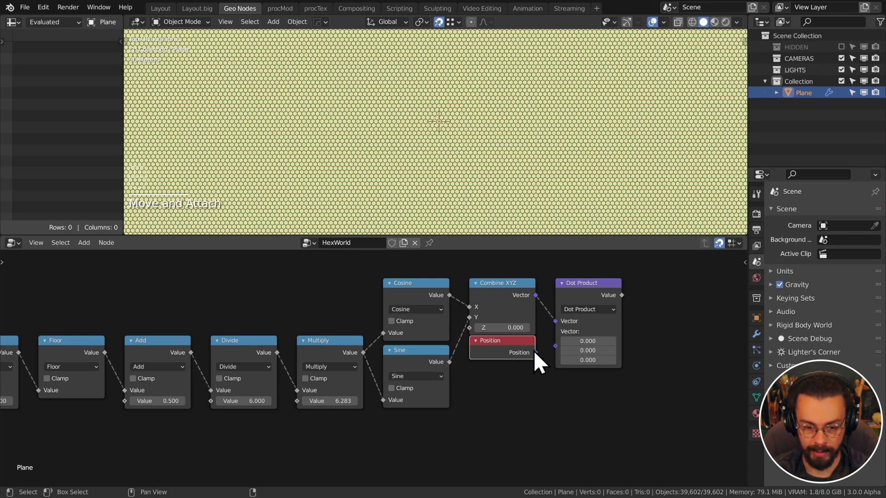
pyautogui.moveTo(536, 353); pyautogui.dragTo(557, 332)
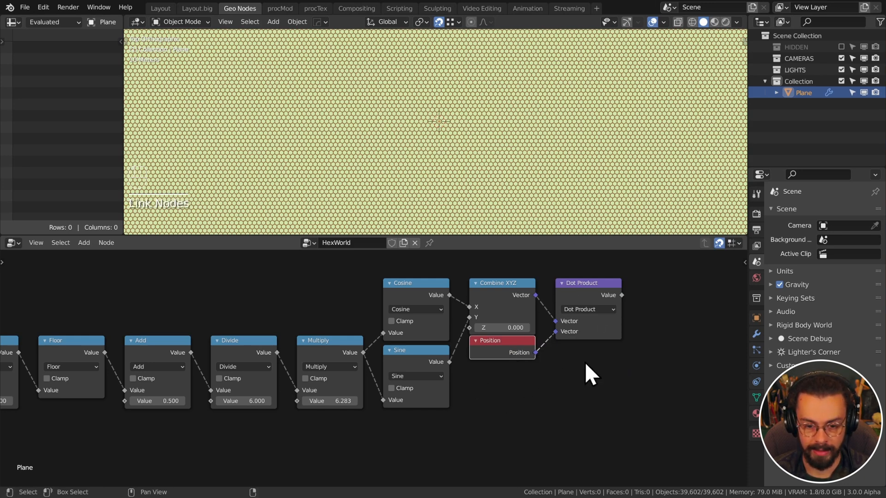
# Collapse the Cylinder node and link the Dot Product result to Instance on Points Scale
pyautogui.moveTo(641, 309); pyautogui.dragTo(447, 368, button='middle')
pyautogui.moveTo(526, 350); pyautogui.dragTo(470, 379, button='middle')
pyautogui.press('h')
pyautogui.moveTo(573, 299); pyautogui.dragTo(583, 290)
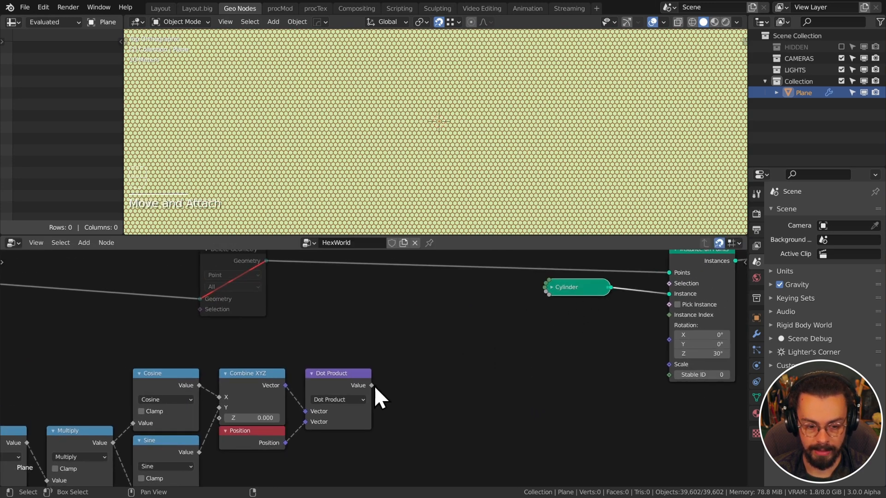
pyautogui.moveTo(387, 386); pyautogui.dragTo(669, 365)
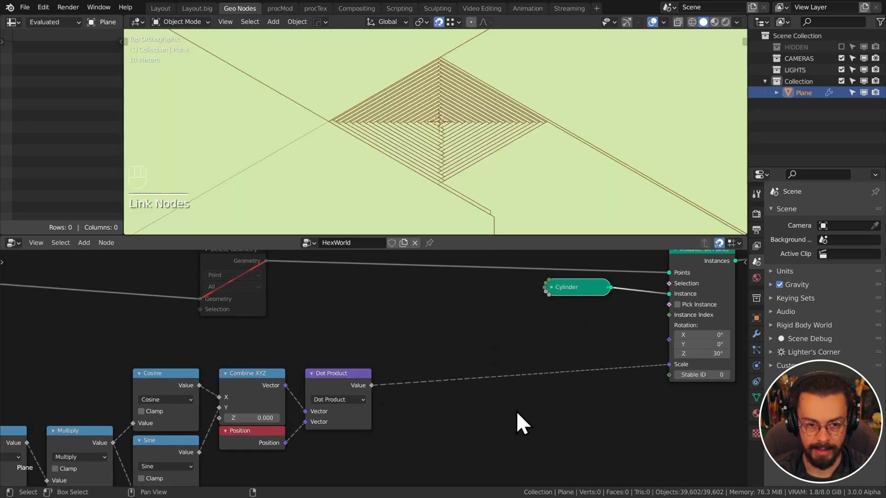
# Insert a Map Range on the scale link with To Max 0.010 and deselect the plane
pyautogui.press('q')
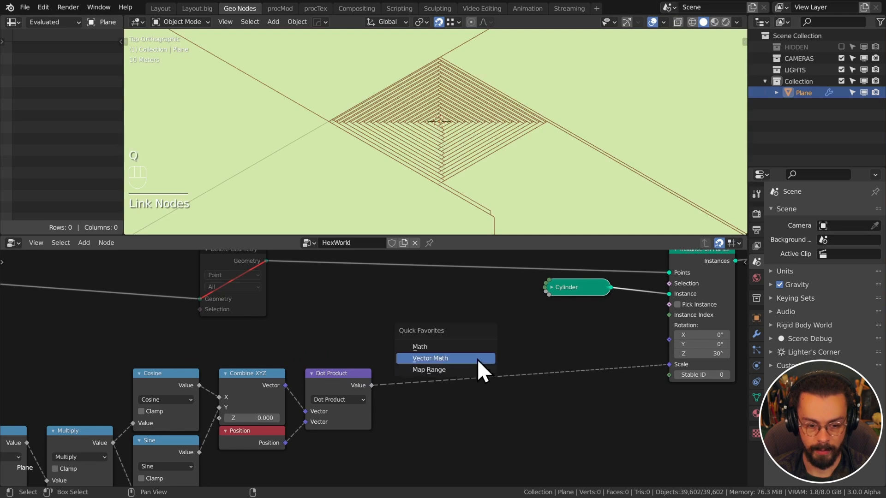
pyautogui.click(459, 374)
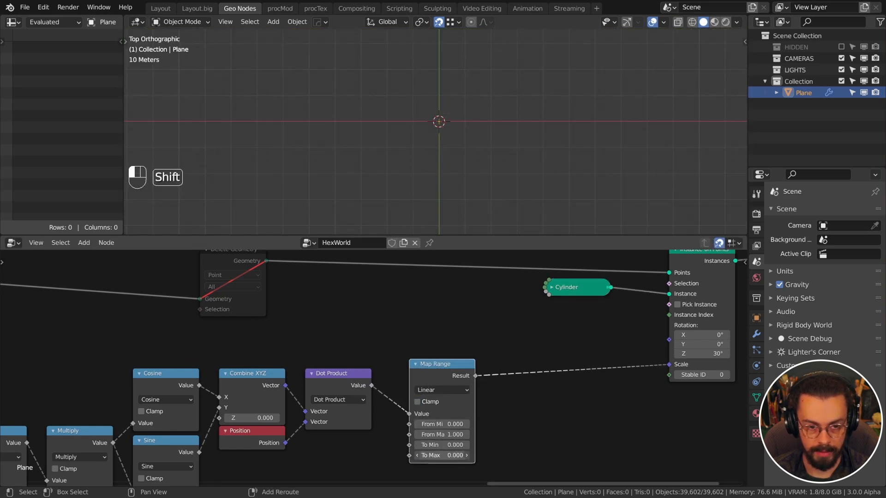
pyautogui.keyDown('shift'); pyautogui.moveTo(442, 456); pyautogui.dragTo(418, 456); pyautogui.keyUp('shift')
pyautogui.scroll(-10, 489, 175)
pyautogui.click(609, 124)
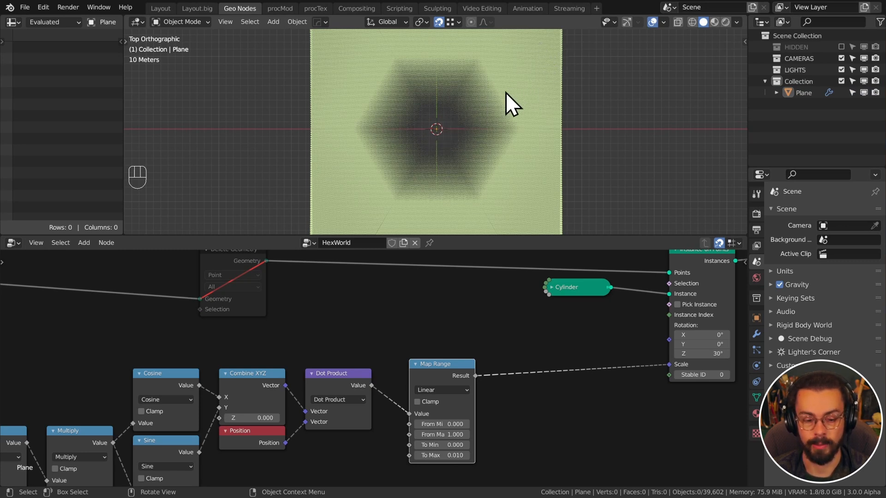
pyautogui.moveTo(438, 363); pyautogui.dragTo(427, 370)
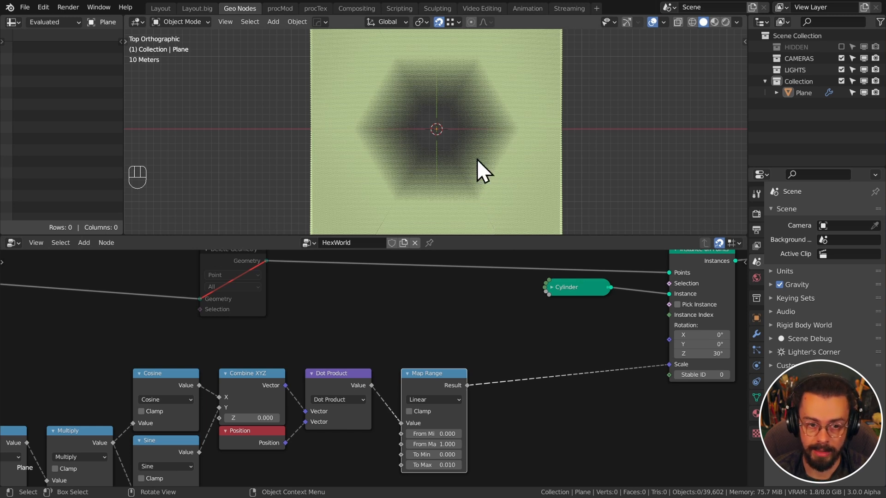
pyautogui.scroll(-2, 531, 296)
pyautogui.moveTo(540, 294); pyautogui.dragTo(610, 293, button='middle')
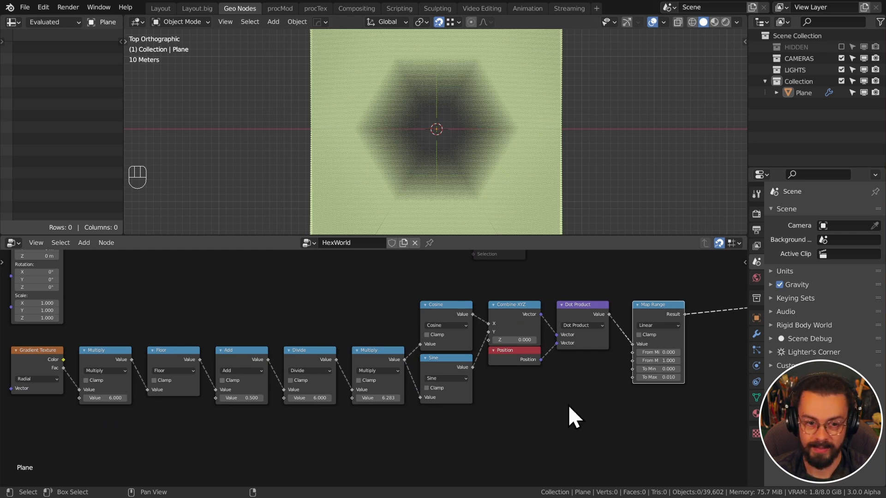
# Cut the Map Range–Scale link and move the Delete Geometry node further right
pyautogui.moveTo(567, 362); pyautogui.dragTo(448, 389, button='middle')
pyautogui.scroll(1, 447, 389)
pyautogui.moveTo(573, 340); pyautogui.dragTo(502, 363, button='middle')
pyautogui.keyDown('ctrl'); pyautogui.moveTo(613, 369); pyautogui.dragTo(545, 344, button='right'); pyautogui.keyUp('ctrl')
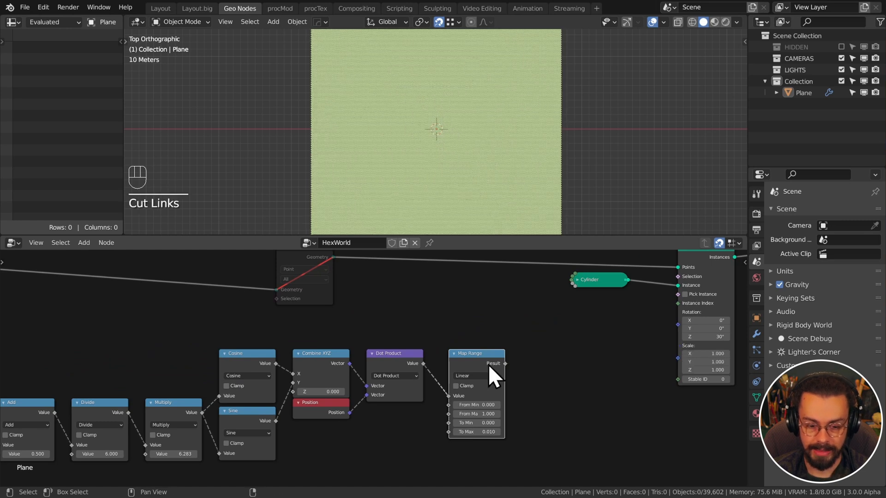
pyautogui.click(487, 365)
pyautogui.moveTo(469, 325); pyautogui.dragTo(478, 360, button='middle')
pyautogui.moveTo(329, 289); pyautogui.dragTo(637, 283)
# Delete the Map Range node, leaving the Dot Product result unconnected
pyautogui.moveTo(517, 354); pyautogui.dragTo(512, 315, button='middle')
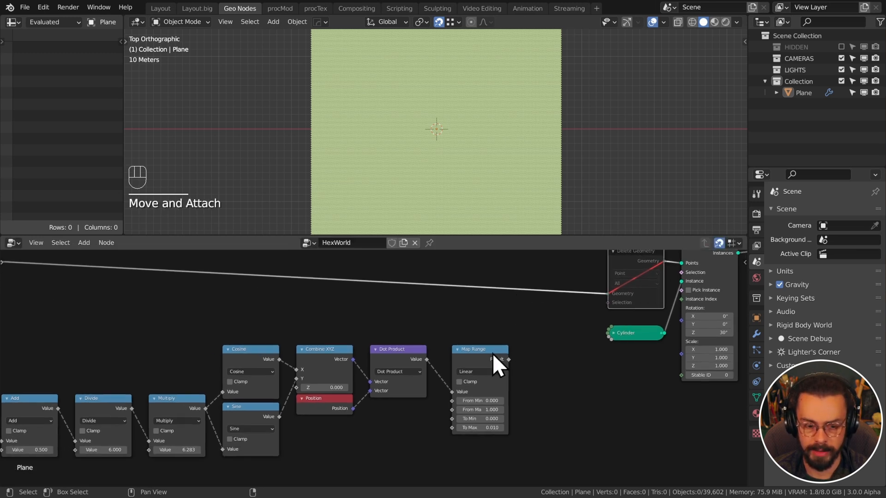
pyautogui.click(492, 354)
pyautogui.press('x')
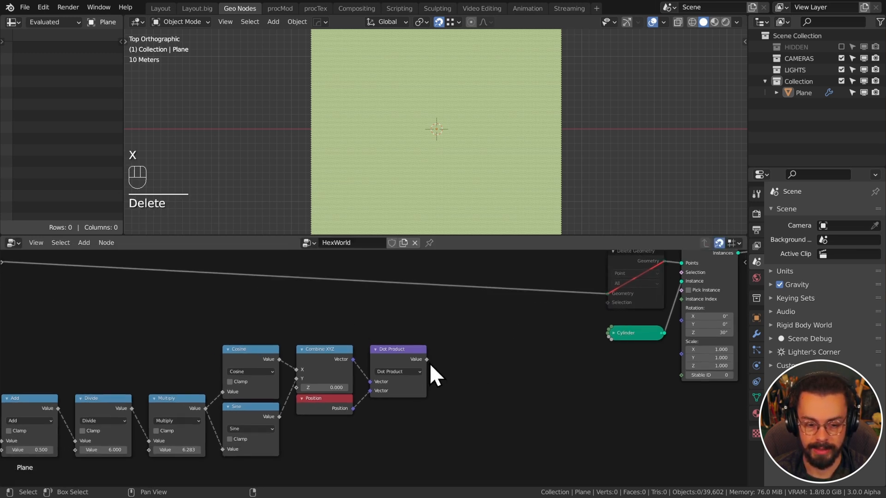
pyautogui.moveTo(429, 361); pyautogui.dragTo(487, 387)
pyautogui.moveTo(481, 350); pyautogui.dragTo(480, 349)
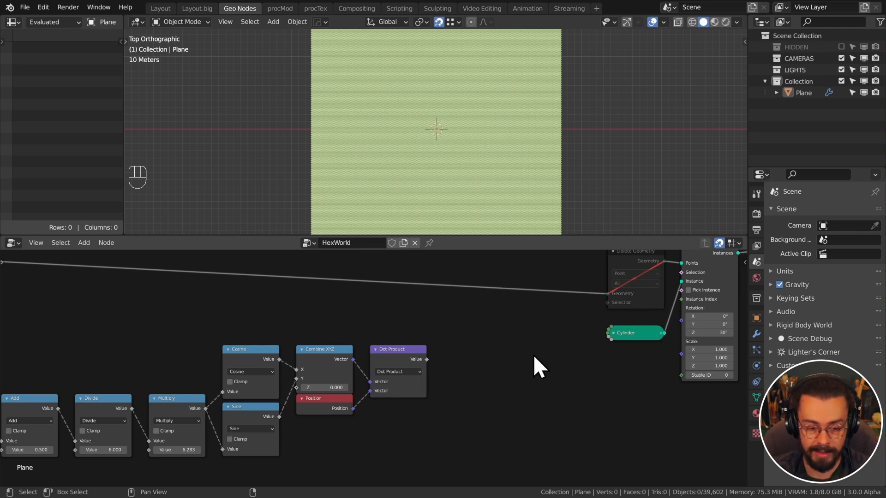
# Add a Less Than Compare node beside Dot Product and feed the Dot Product result into A
pyautogui.click(501, 322)
pyautogui.moveTo(554, 293); pyautogui.dragTo(549, 307, button='middle')
pyautogui.hotkey('shift', 'a')
pyautogui.moveTo(529, 343)
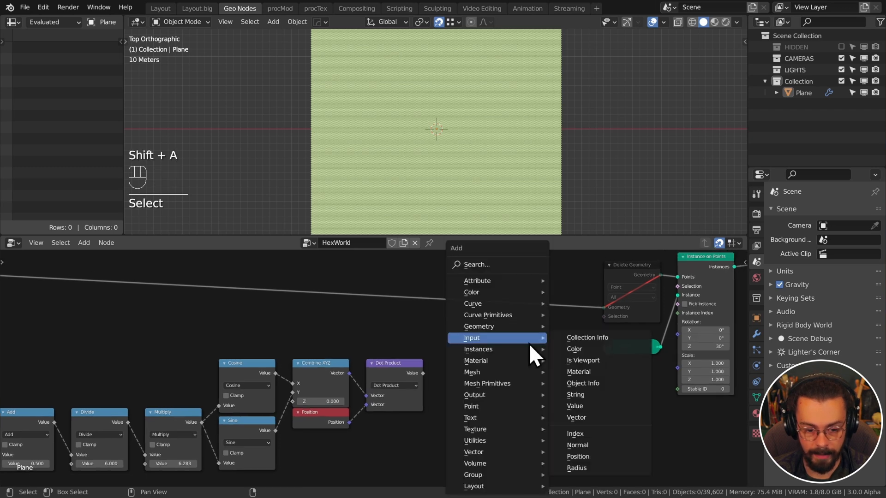
pyautogui.moveTo(497, 440)
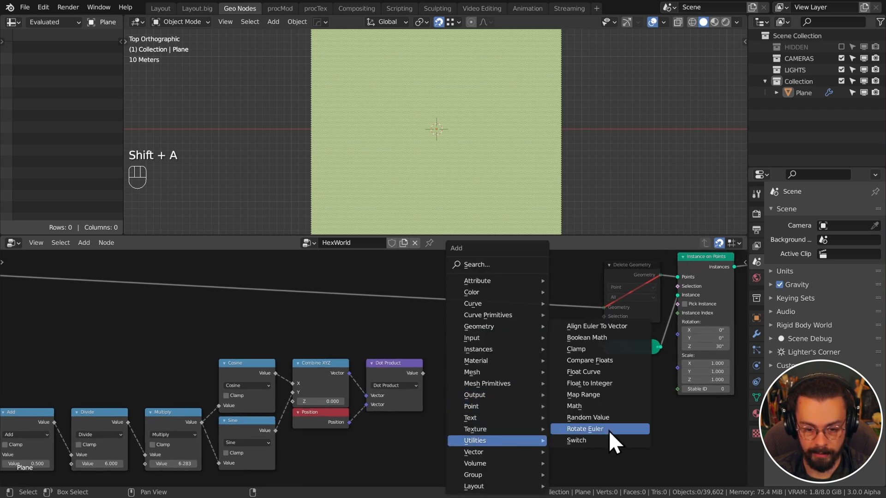
pyautogui.click(606, 361)
pyautogui.click(478, 325)
pyautogui.scroll(2, 472, 347)
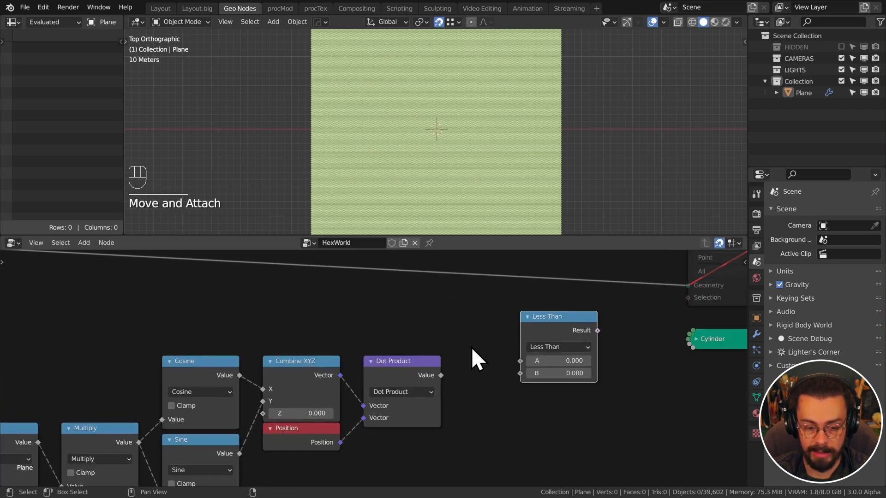
pyautogui.moveTo(441, 375); pyautogui.dragTo(521, 361)
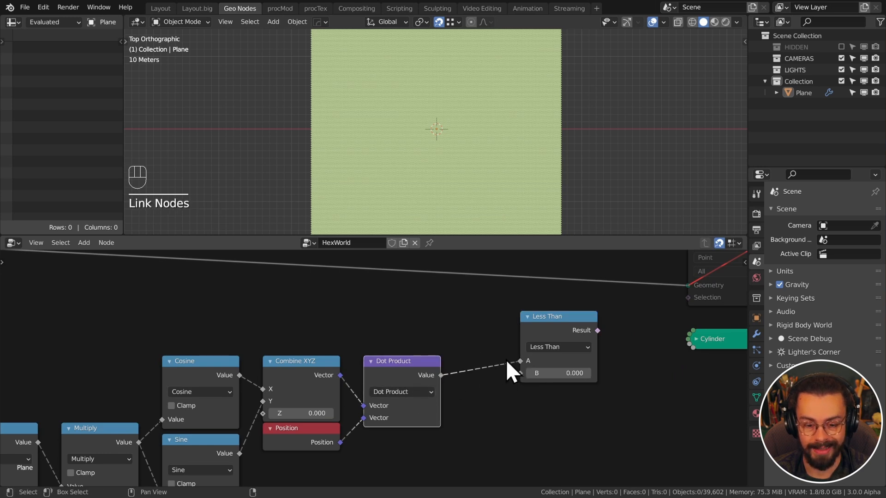
# Unmute Delete Geometry and use the Less Than result as its Selection
pyautogui.moveTo(590, 325); pyautogui.dragTo(463, 356, button='middle')
pyautogui.moveTo(470, 362); pyautogui.dragTo(511, 323)
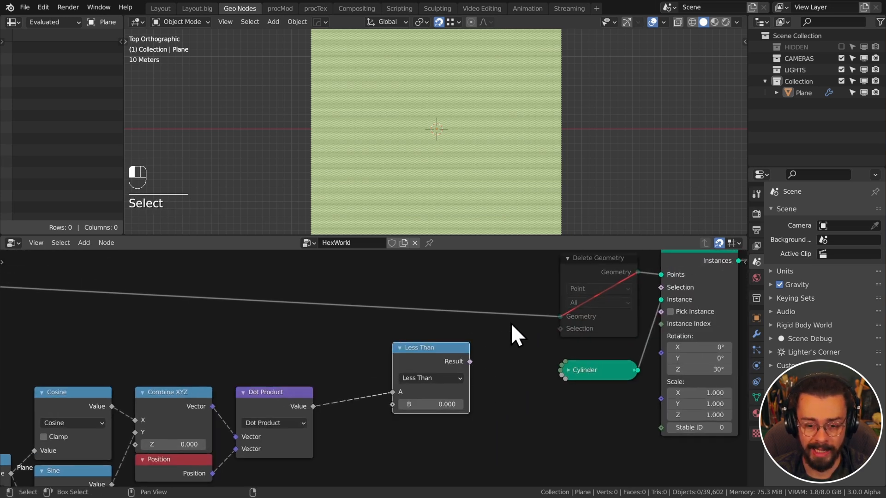
pyautogui.click(565, 304)
pyautogui.press('m')
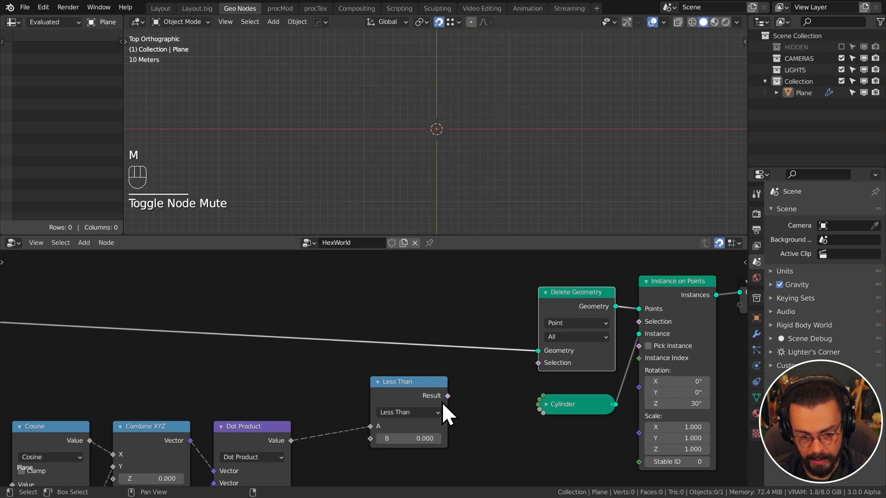
pyautogui.moveTo(447, 395); pyautogui.dragTo(535, 364)
# Set the Less Than threshold B to -20 to trim the grid into a hexagon
pyautogui.moveTo(480, 397)
pyautogui.mouseDown()
pyautogui.moveTo(3, 396)
pyautogui.moveTo(495, 396)
pyautogui.mouseUp()
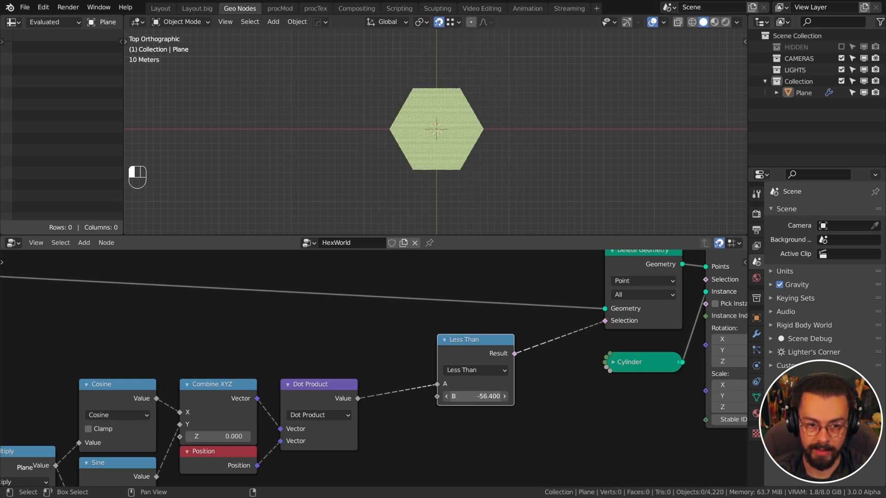
pyautogui.click(489, 397)
pyautogui.write('-2')
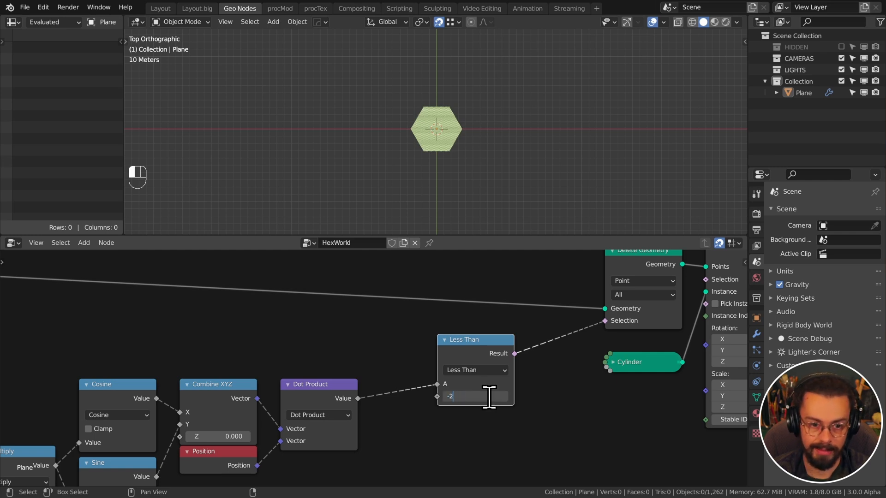
pyautogui.write('0')
pyautogui.press('Return')
pyautogui.scroll(6, 419, 65)
pyautogui.keyDown('shift'); pyautogui.moveTo(440, 142); pyautogui.dragTo(437, 134, button='middle'); pyautogui.keyUp('shift')
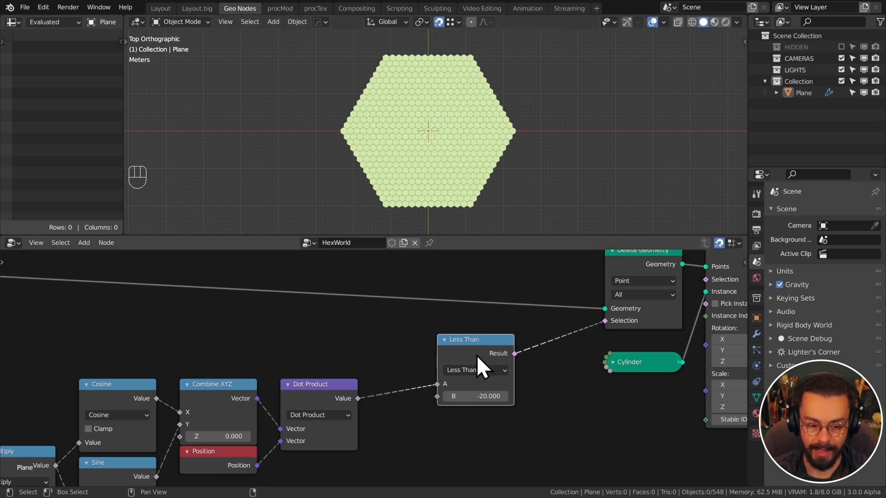
# Move Instance on Points, Cylinder and Group Output closer to the rest and save hexWorld.blend
pyautogui.moveTo(477, 357); pyautogui.dragTo(419, 387)
pyautogui.scroll(-2, 420, 387)
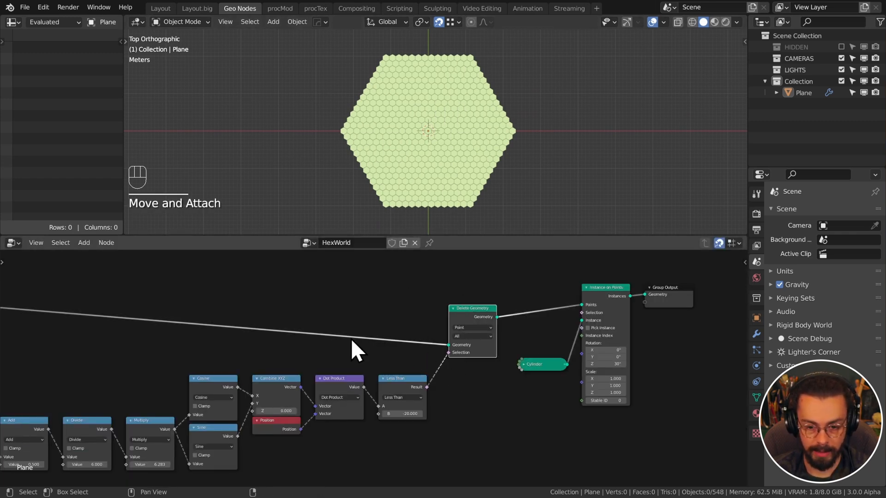
pyautogui.moveTo(536, 402); pyautogui.dragTo(700, 279)
pyautogui.press('g')
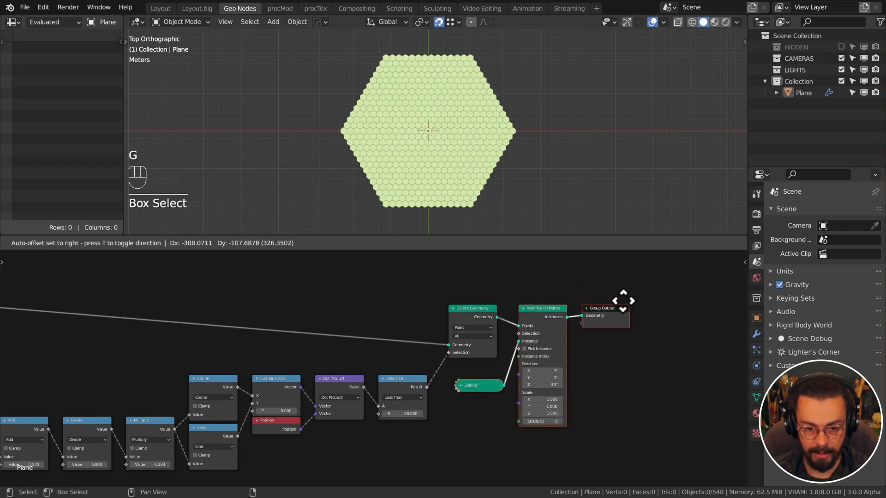
pyautogui.click(620, 301)
pyautogui.hotkey('ctrl', 's')
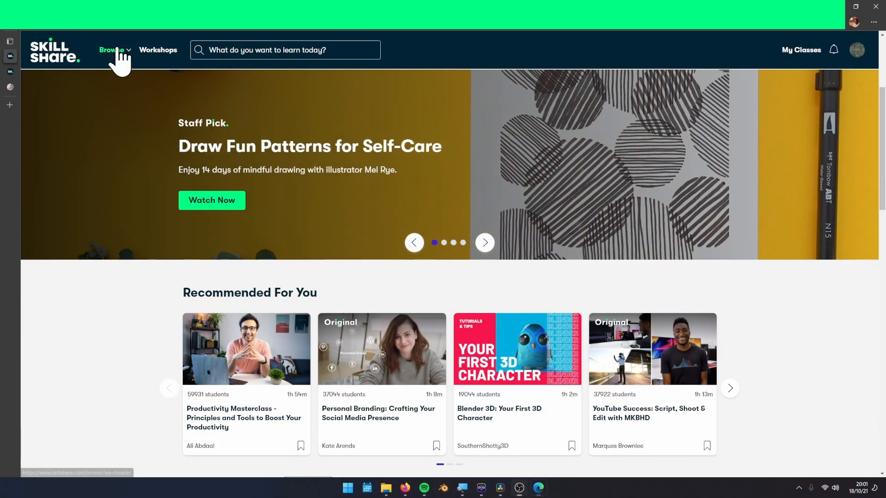
# Open Marketing and the class 'Do Things, Tell People: The Power of Personal Branding'
pyautogui.moveTo(117, 50)
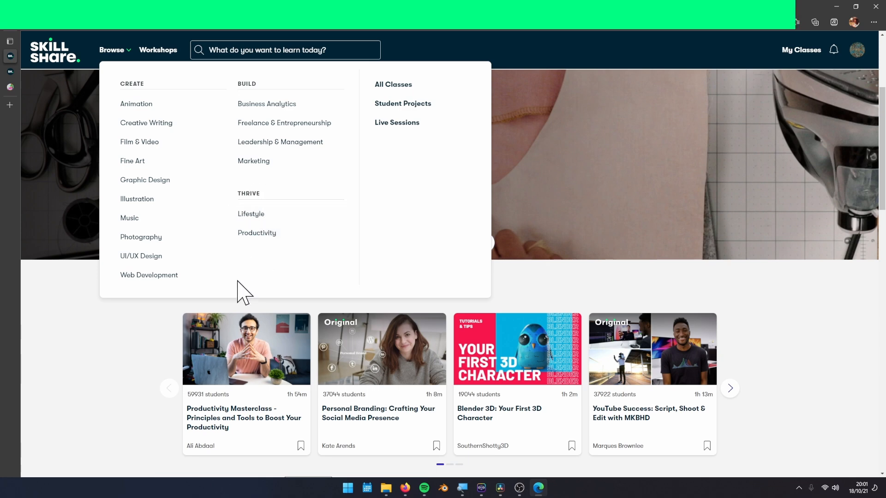
pyautogui.click(284, 166)
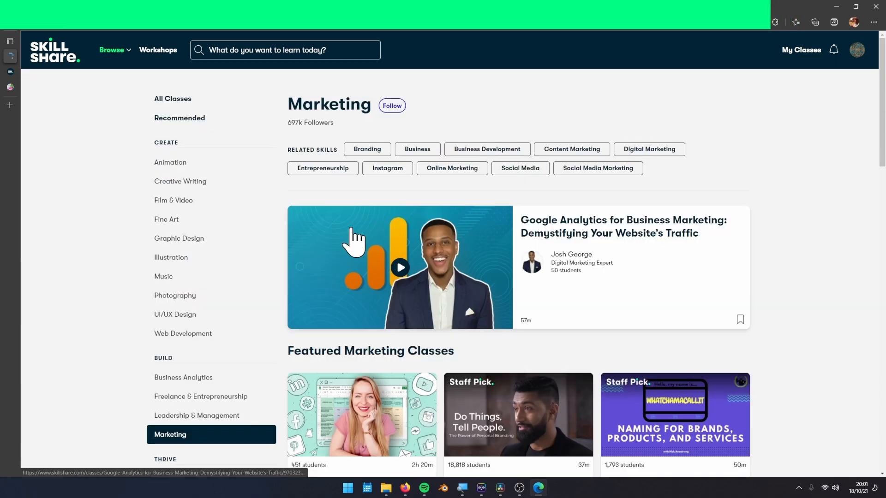
pyautogui.scroll(-5, 354, 243)
pyautogui.scroll(2, 331, 233)
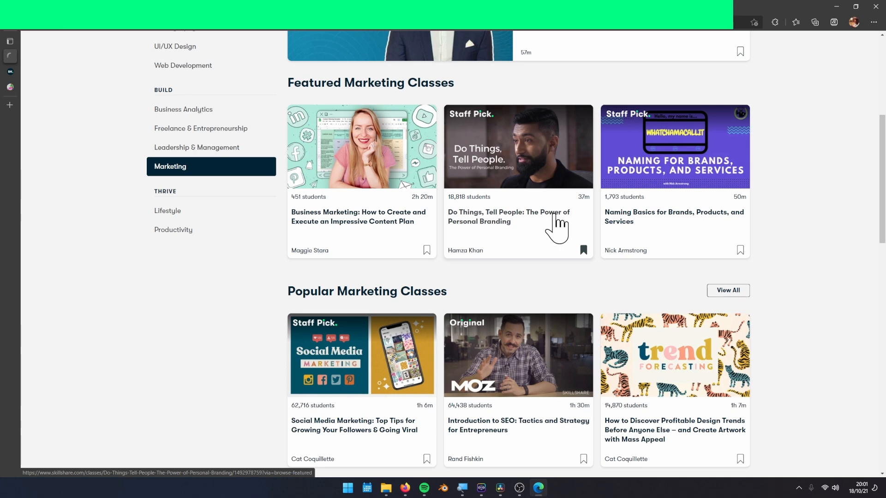
pyautogui.click(556, 214)
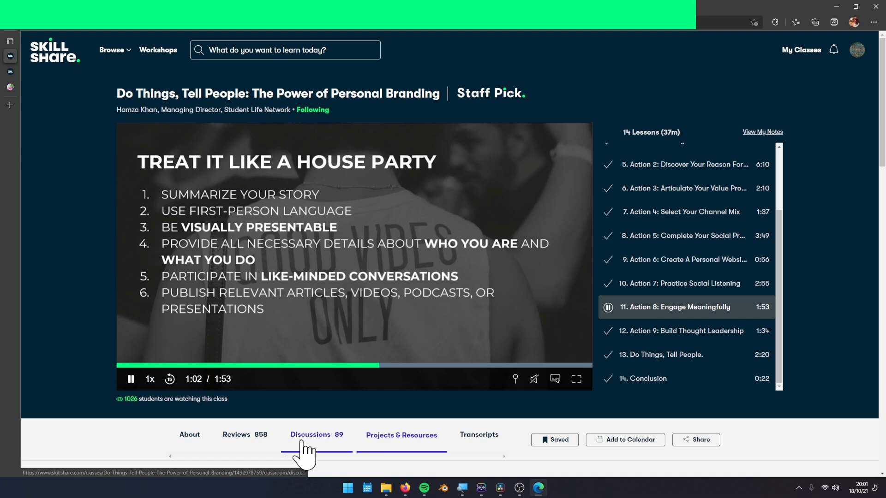
# Play lesson 5 of the class and skip ahead in its video
pyautogui.scroll(3, 750, 298)
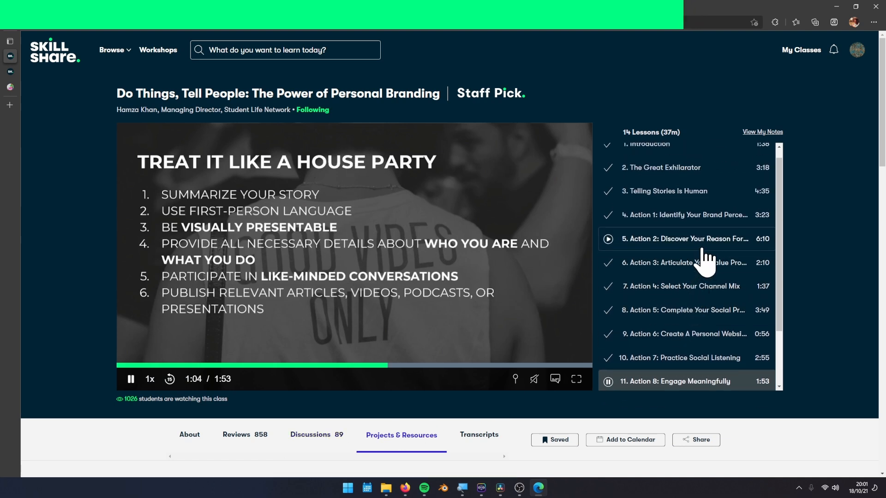
pyautogui.click(702, 243)
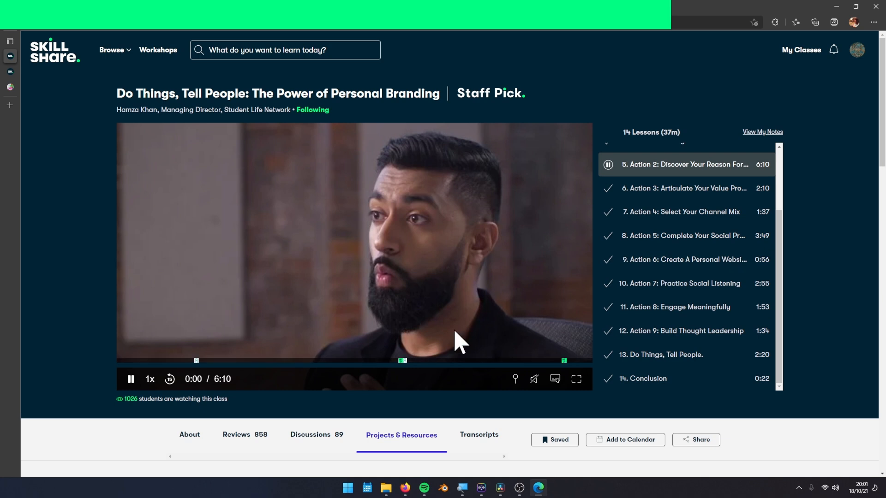
pyautogui.click(249, 365)
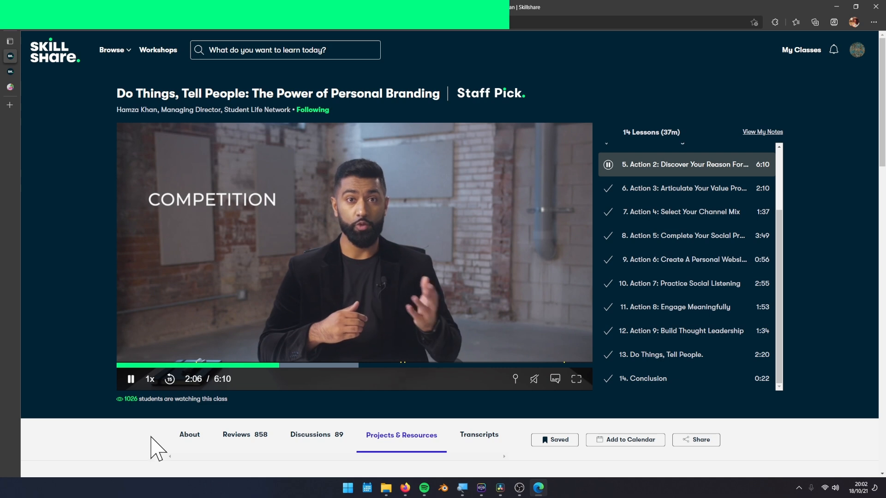
# Play lesson 3, Telling Stories Is Human, skip ahead and pause it at 0:43
pyautogui.scroll(2, 716, 340)
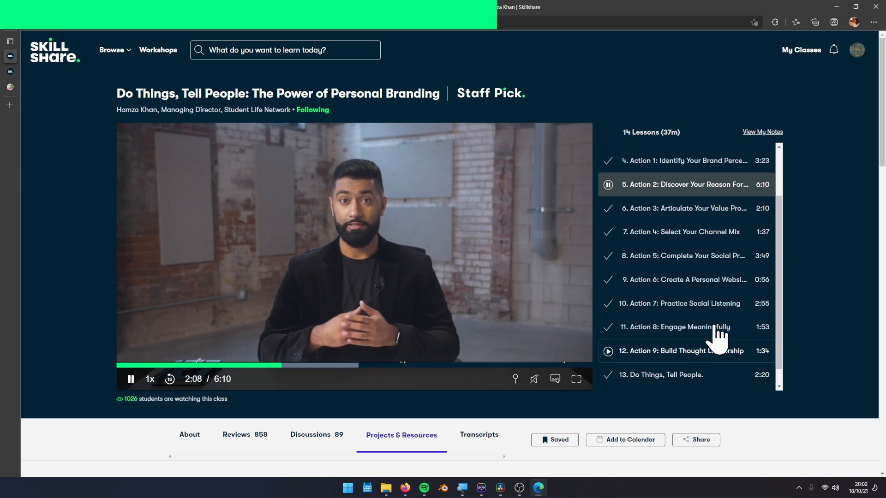
pyautogui.click(693, 207)
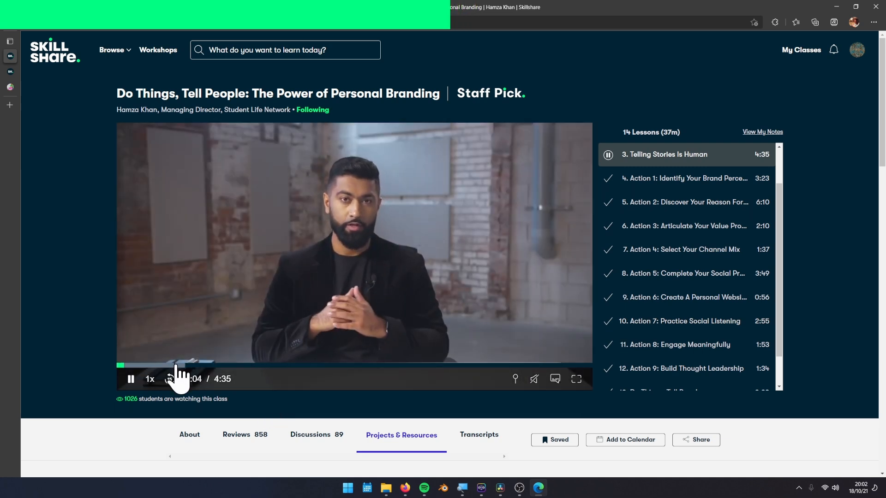
pyautogui.click(175, 365)
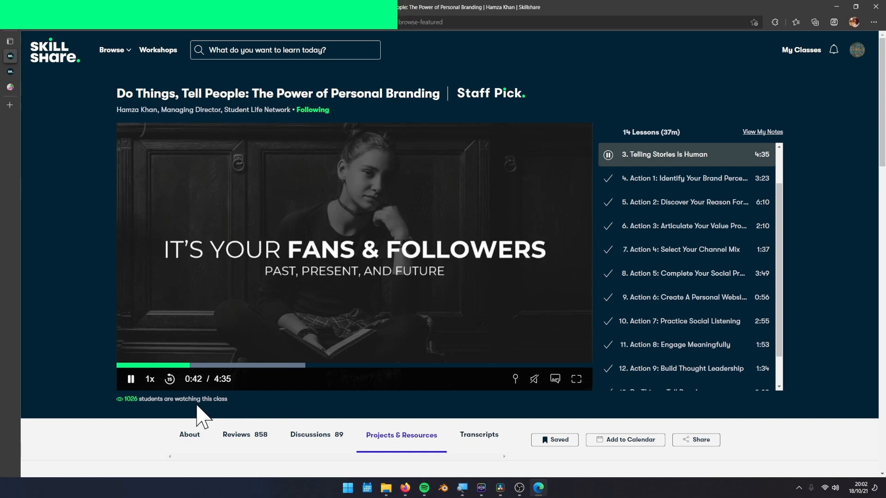
pyautogui.click(131, 385)
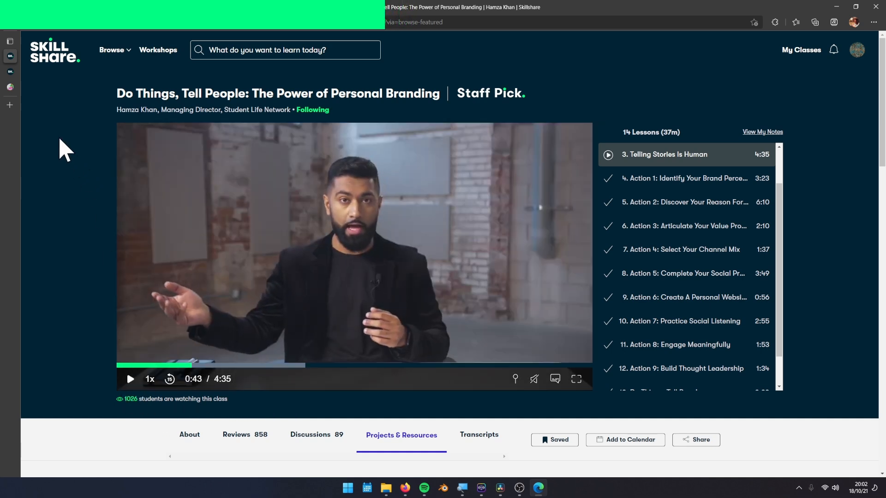
pyautogui.click(12, 92)
# Open the Environments page and scroll through its rendered scenes
pyautogui.scroll(-4, 406, 238)
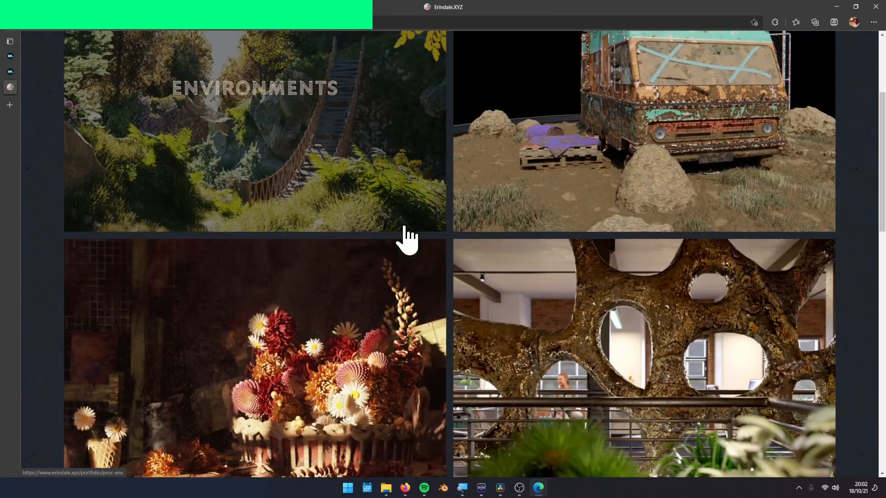
pyautogui.scroll(-2, 405, 227)
pyautogui.scroll(5, 405, 227)
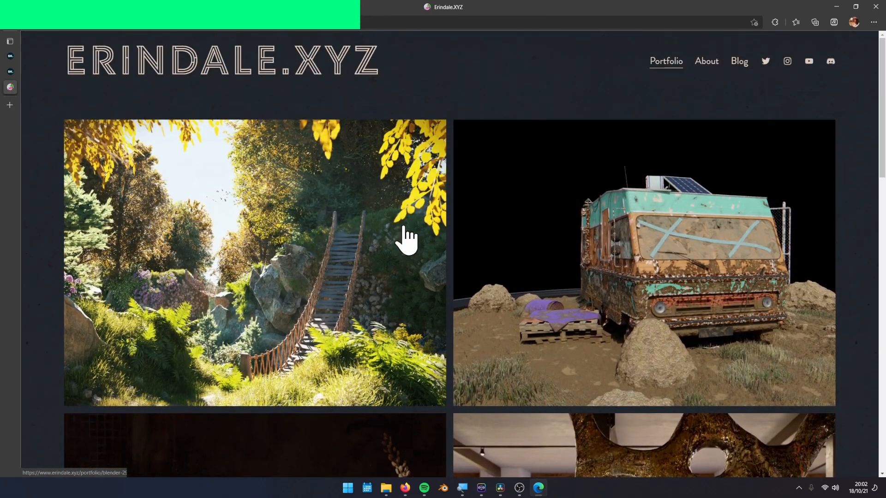
pyautogui.click(407, 262)
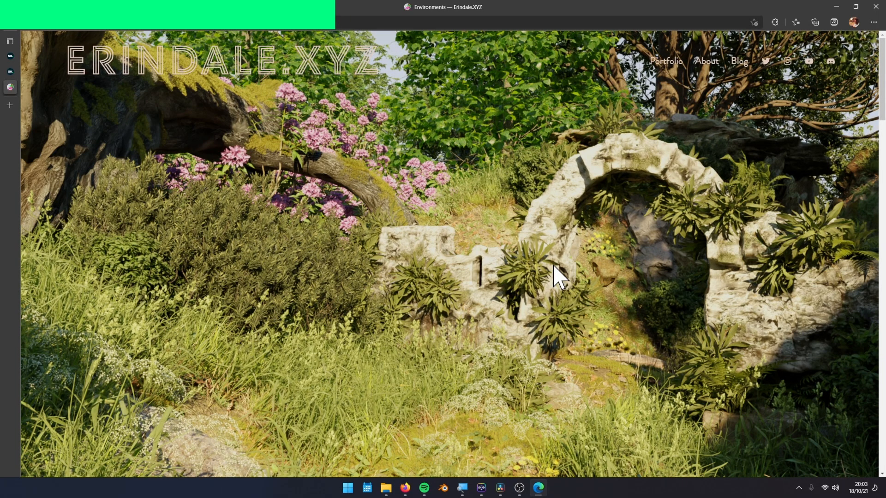
pyautogui.scroll(-8, 554, 267)
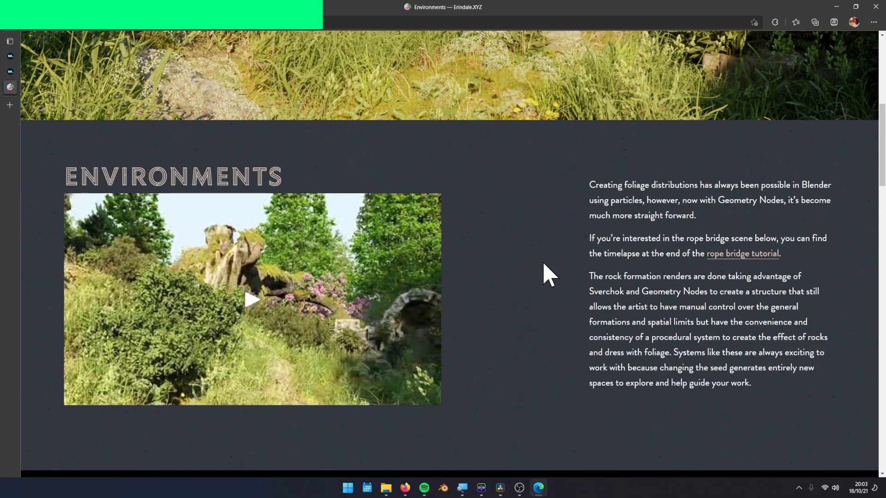
pyautogui.scroll(-2, 531, 270)
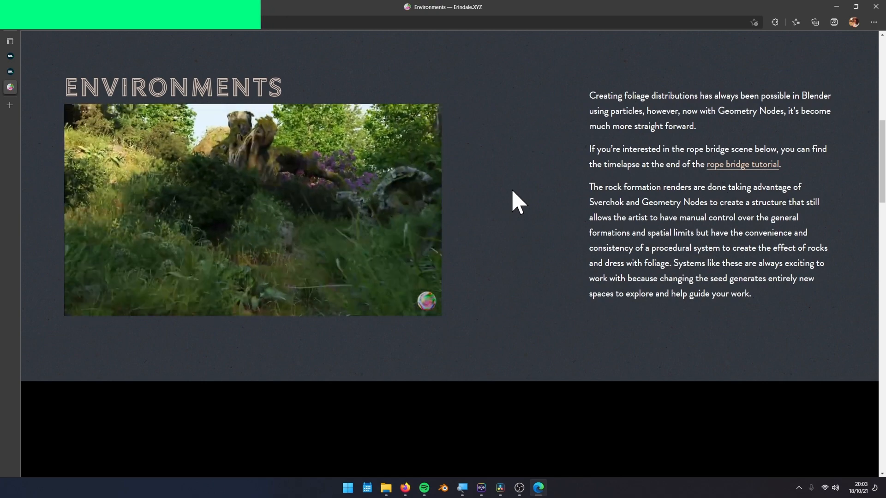
pyautogui.scroll(-9, 513, 193)
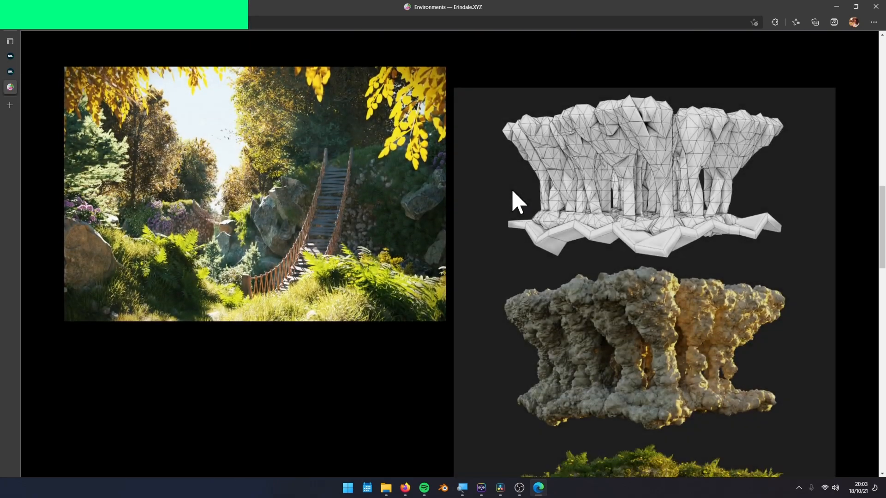
pyautogui.scroll(-9, 471, 203)
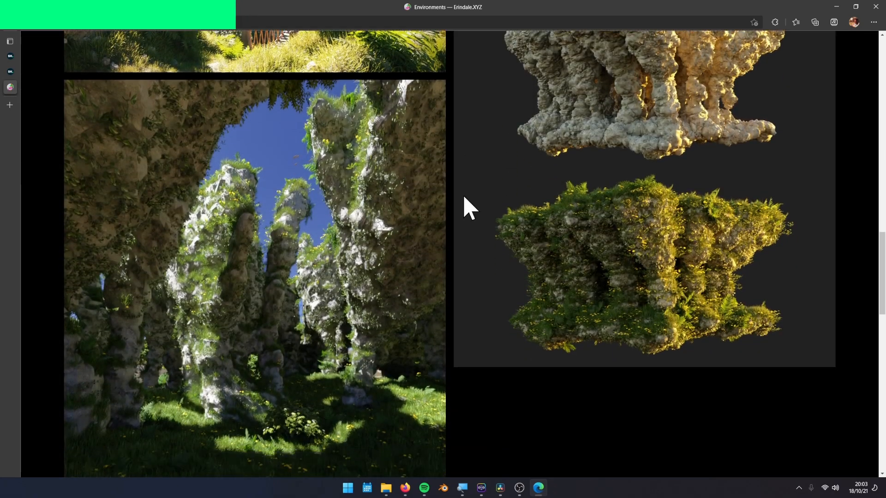
pyautogui.scroll(-4, 466, 207)
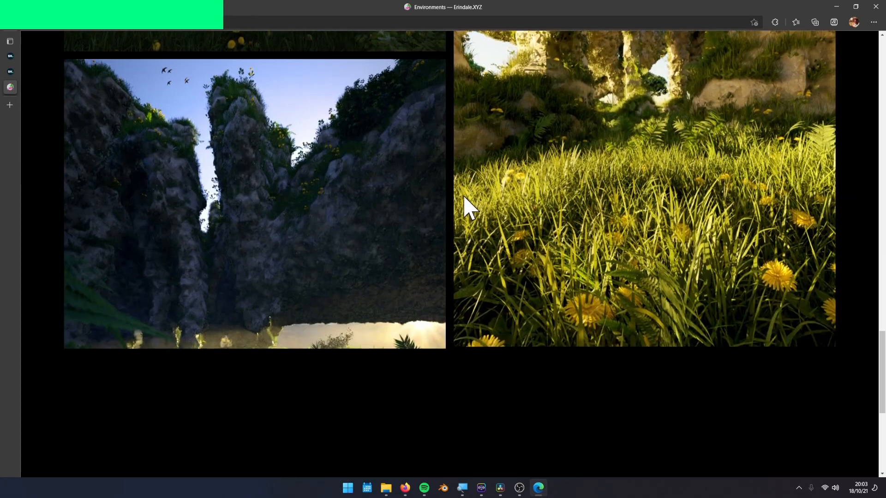
pyautogui.scroll(20, 217, 139)
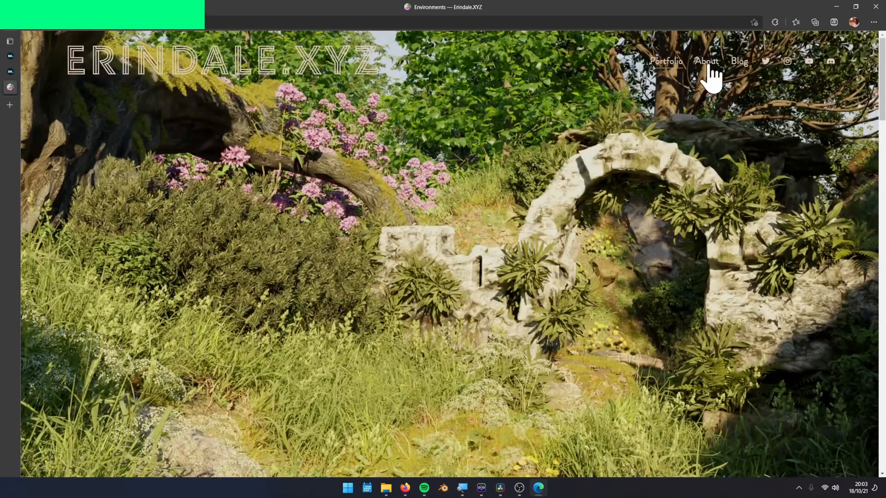
# Look through the Erindale.XYZ About page
pyautogui.click(709, 66)
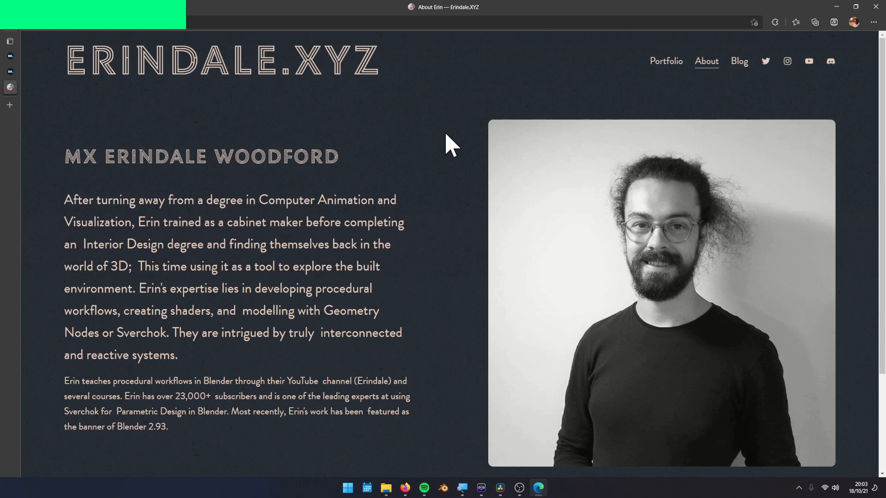
pyautogui.scroll(-2, 445, 135)
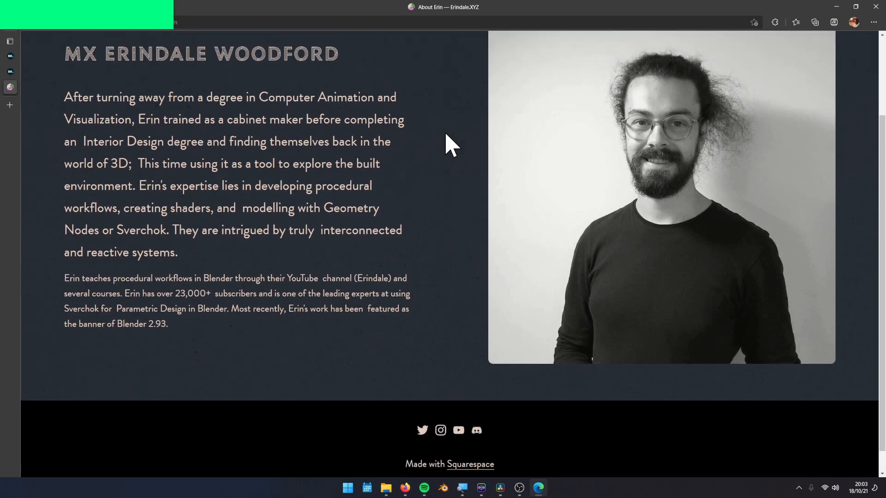
pyautogui.scroll(2, 449, 144)
# Return to the portfolio and scroll through the Pit Camper project renders
pyautogui.click(667, 64)
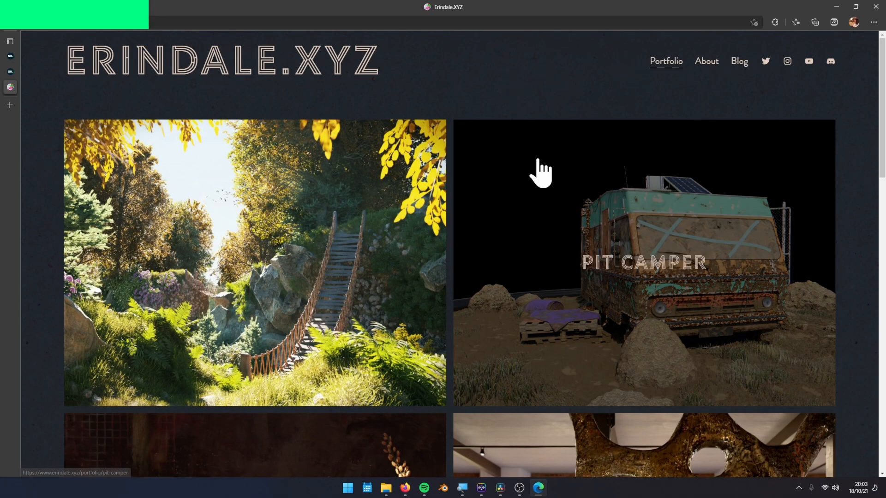
pyautogui.click(539, 160)
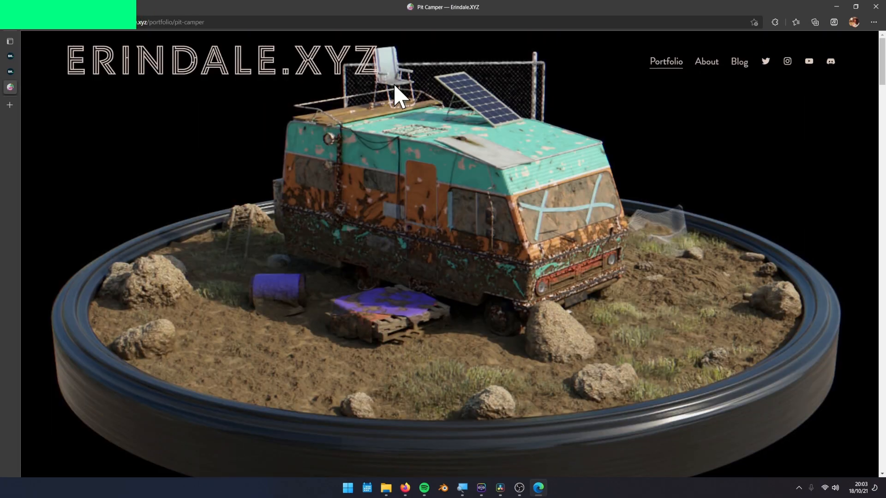
pyautogui.scroll(-8, 396, 117)
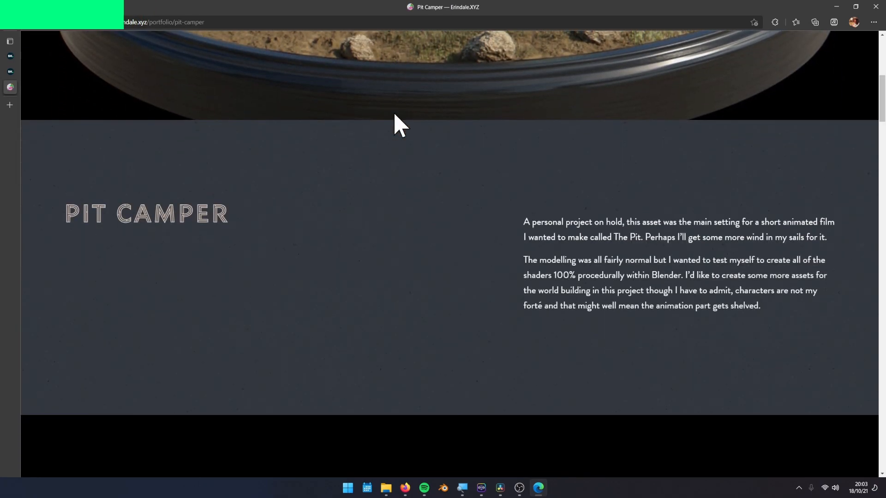
pyautogui.scroll(-7, 396, 118)
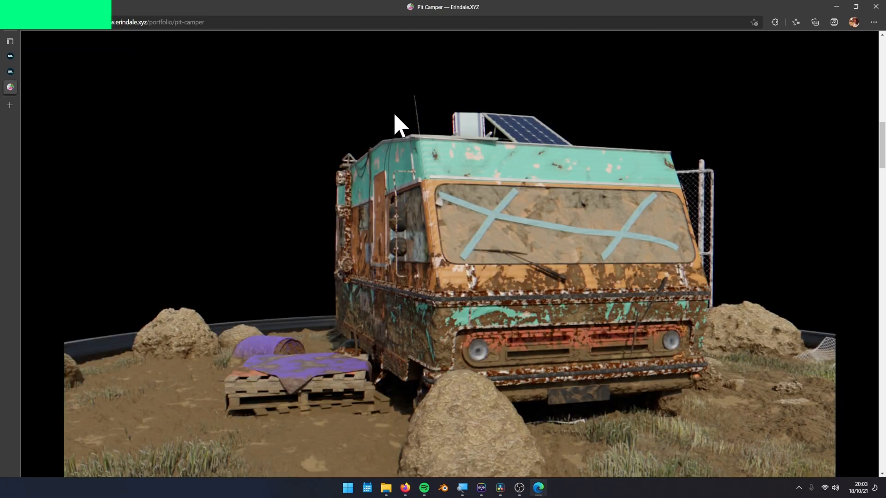
pyautogui.scroll(-10, 368, 125)
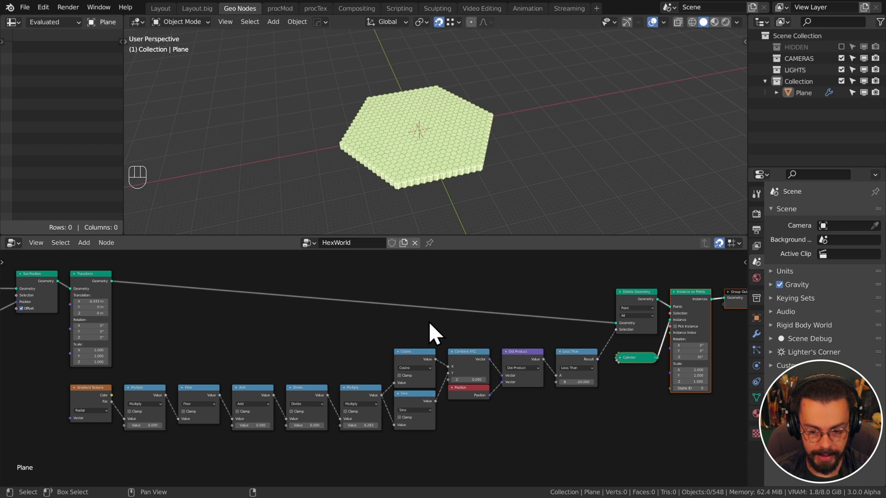
# Zoom out the Geometry Node editor to show the whole HexWorld tree
pyautogui.scroll(-1, 323, 323)
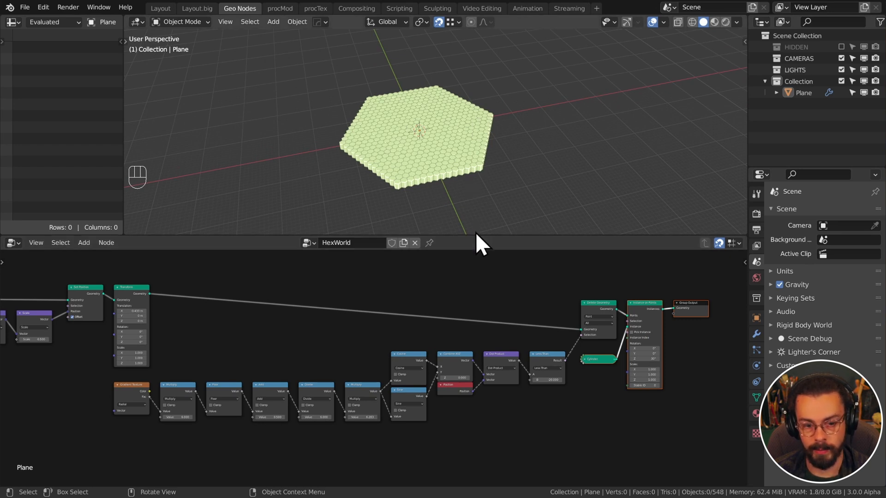
# Enlarge the 3D view, save, and add a cube empty raised above the hex grid
pyautogui.moveTo(475, 235); pyautogui.dragTo(475, 282)
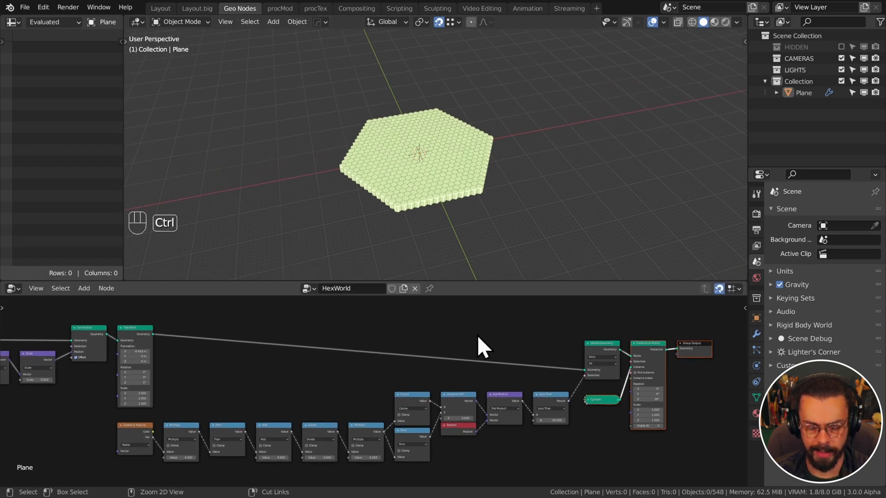
pyautogui.hotkey('ctrl', 's')
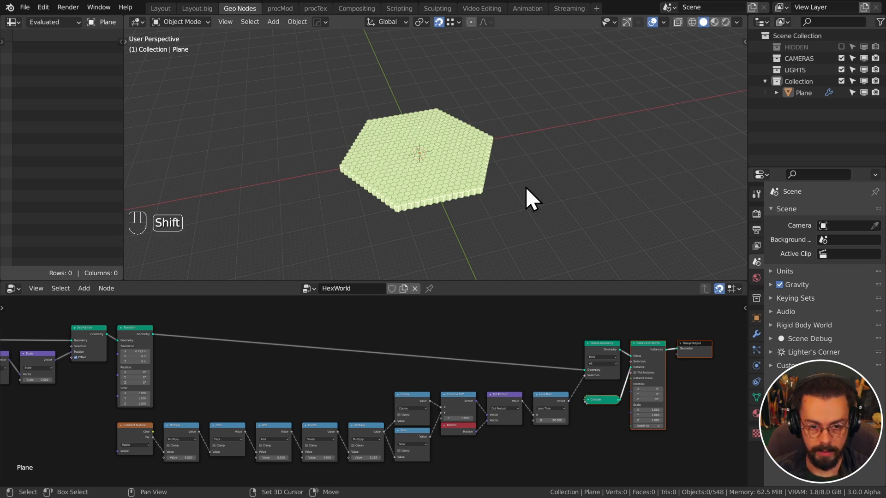
pyautogui.hotkey('shift', 'a')
pyautogui.moveTo(510, 298)
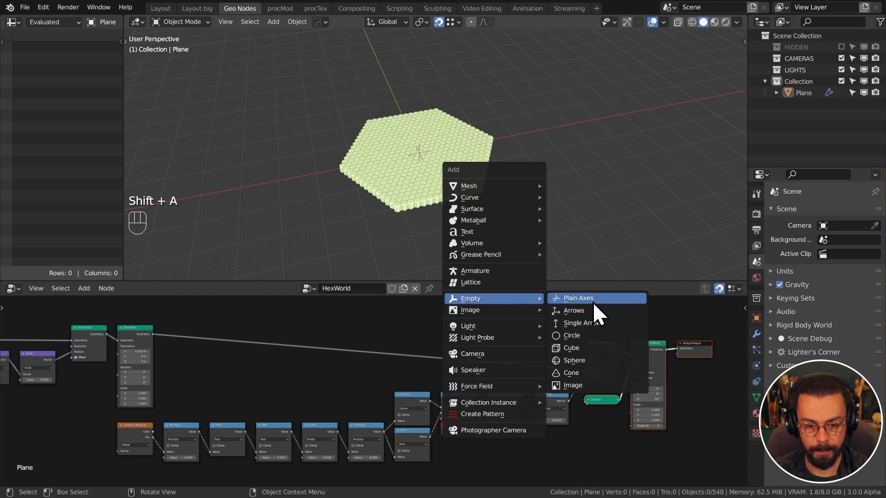
pyautogui.click(572, 348)
pyautogui.press('g')
pyautogui.press('z')
pyautogui.click(535, 111)
# Add a second, sphere-shaped empty at the same raised spot and frame it in view
pyautogui.hotkey('shift', 's')
pyautogui.hotkey('shift', 's')
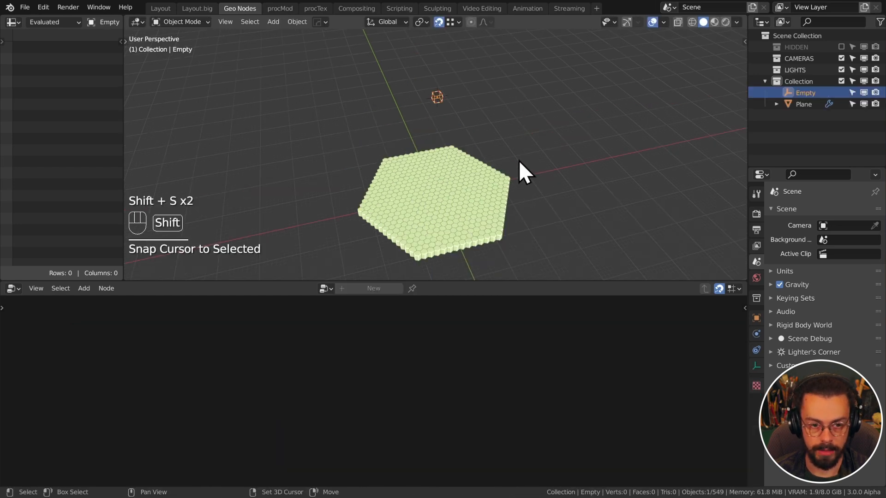
pyautogui.hotkey('shift', 'a')
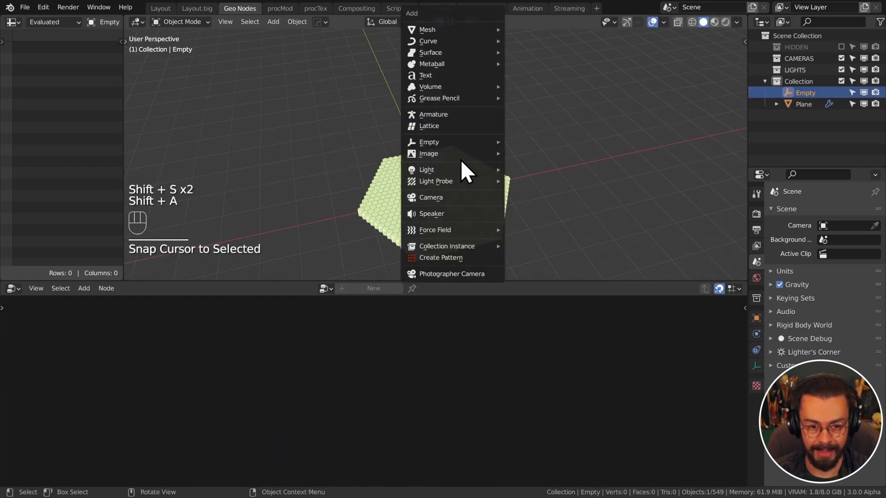
pyautogui.moveTo(456, 143)
pyautogui.click(561, 204)
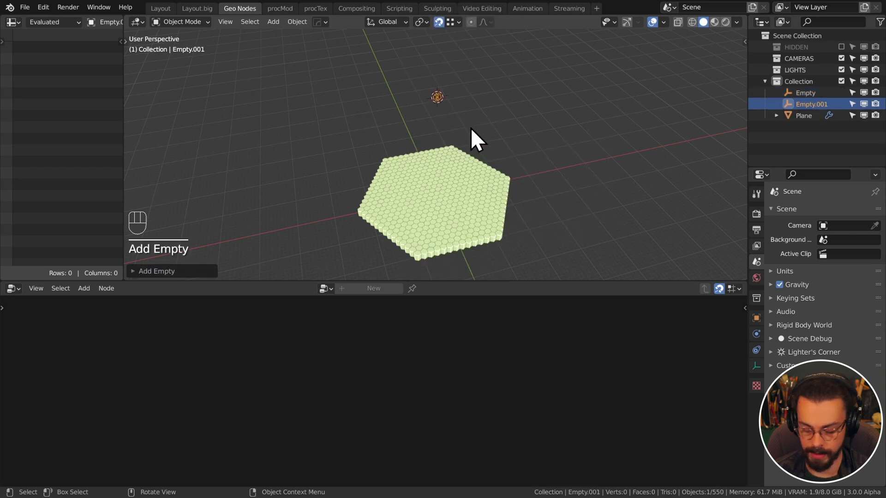
pyautogui.press('KP_Decimal')
pyautogui.press('KP_Enter')
# Rename the cube empty to WORLD and the sphere empty to TEXTURE in the Outliner
pyautogui.click(503, 104)
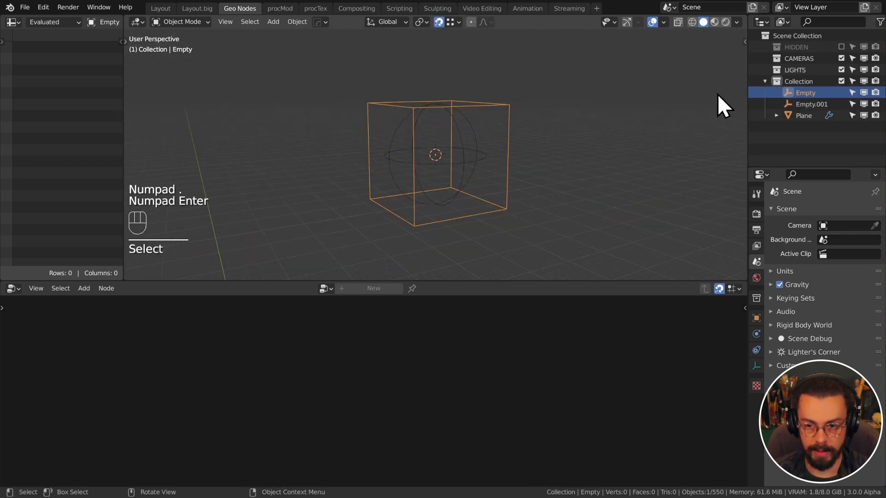
pyautogui.doubleClick(805, 93)
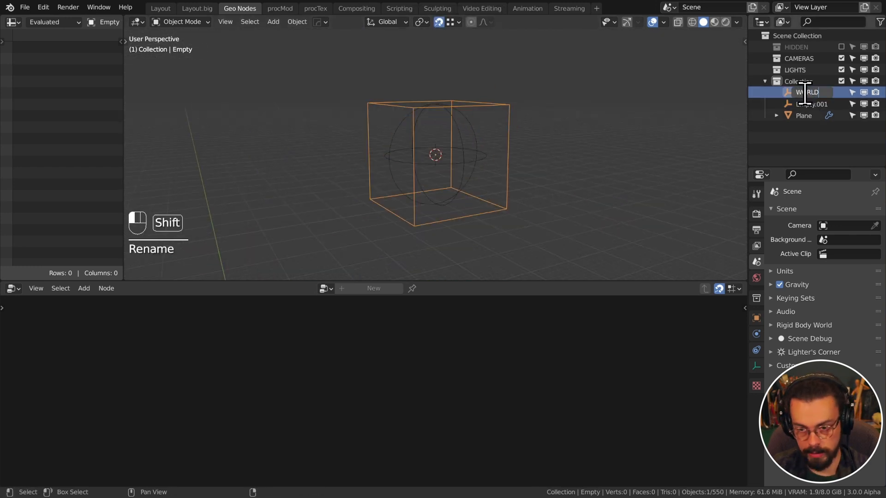
pyautogui.press('Return')
pyautogui.doubleClick(805, 93)
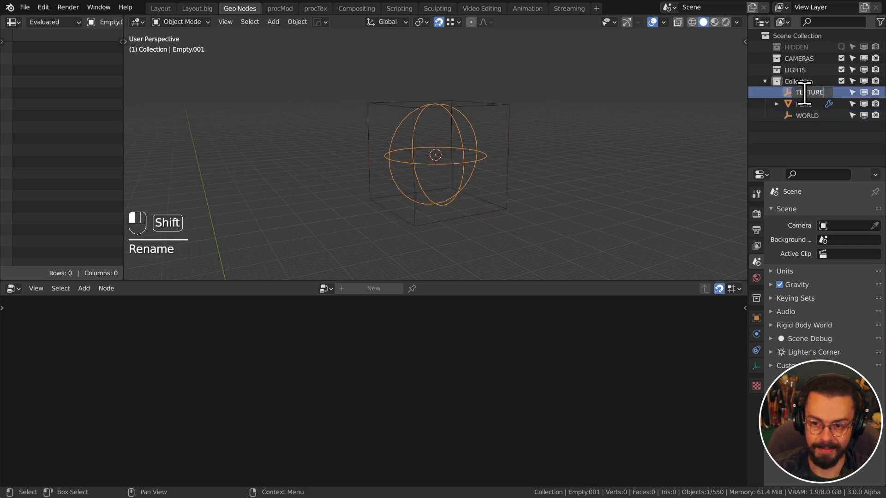
pyautogui.write('TEXTURE')
pyautogui.press('Return')
# Save hexWorld.blend and select the hex grid Plane to show its node tree
pyautogui.hotkey('ctrl', 's')
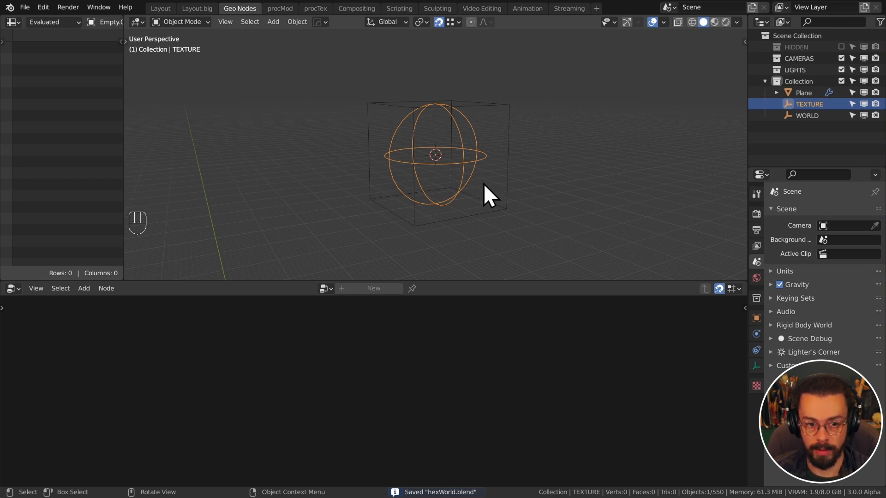
pyautogui.scroll(-3, 567, 145)
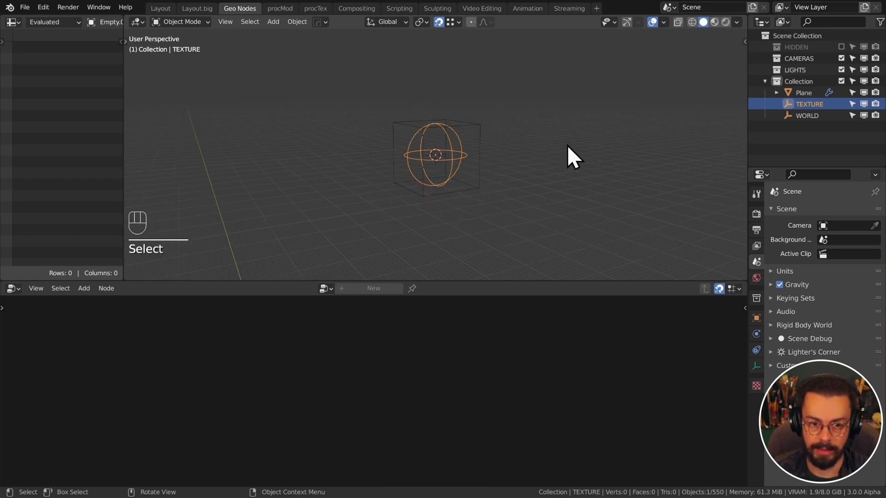
pyautogui.moveTo(566, 145); pyautogui.dragTo(542, 157, button='middle')
pyautogui.scroll(-8, 542, 201)
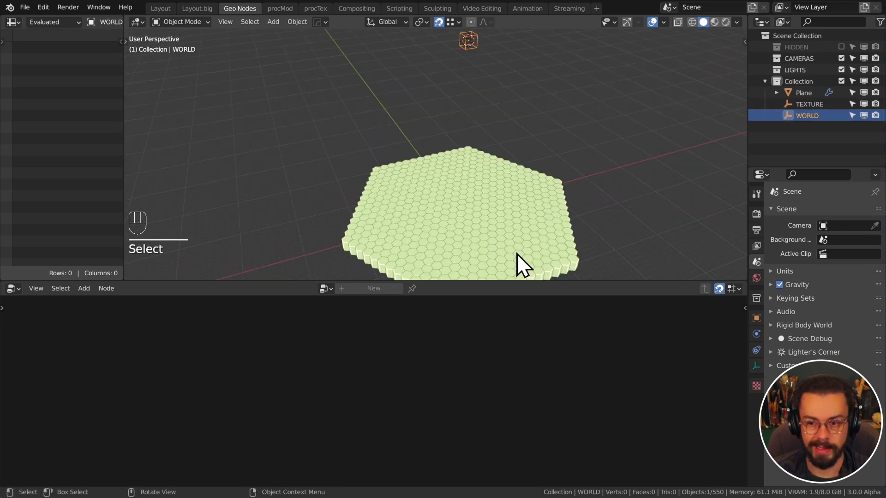
pyautogui.click(523, 227)
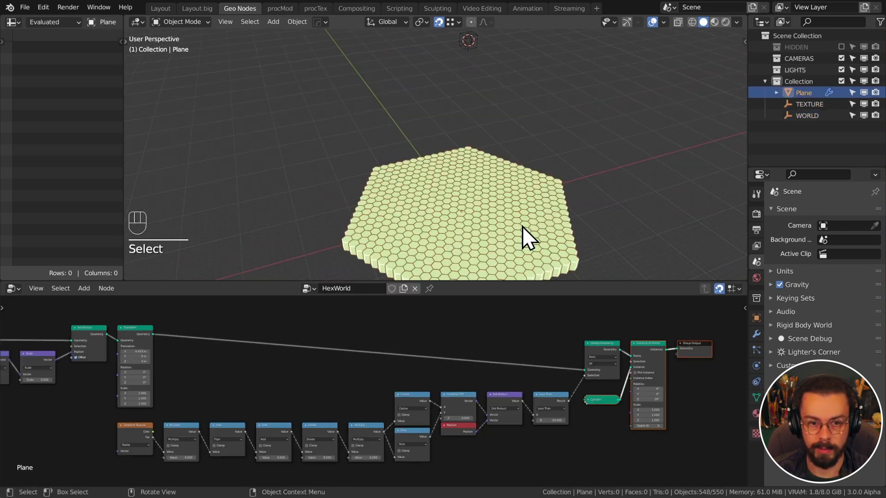
# Pin the HexWorld node tree and drag the WORLD empty in as an Object Info node
pyautogui.click(429, 289)
pyautogui.click(457, 44)
pyautogui.click(499, 188)
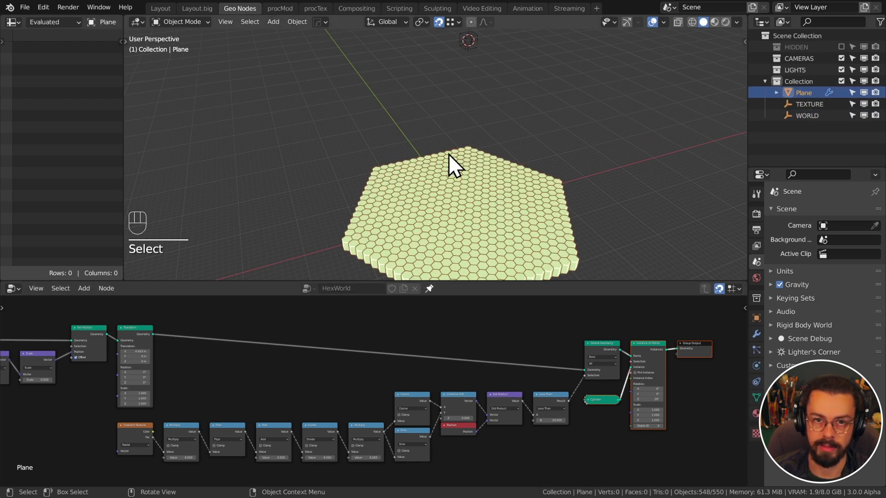
pyautogui.click(480, 314)
pyautogui.press('Home')
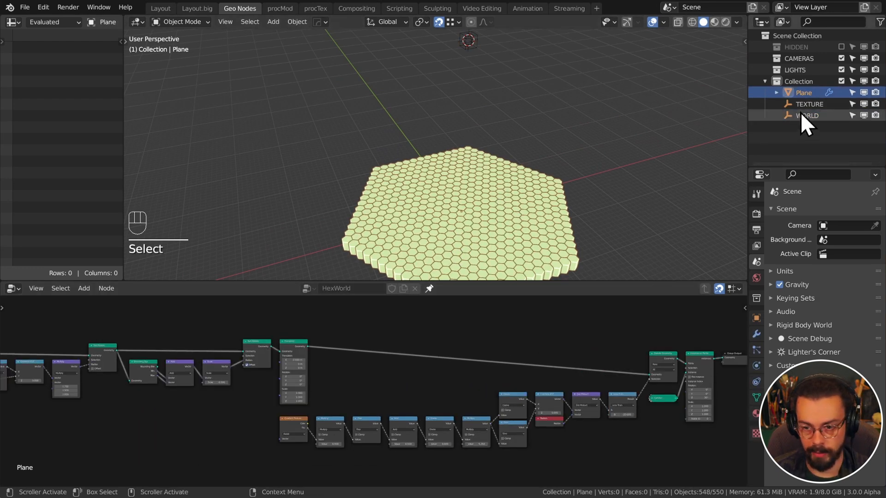
pyautogui.moveTo(806, 115); pyautogui.dragTo(334, 389)
# Set the WORLD Object Info node to Relative and place it under the Scale node
pyautogui.scroll(6, 389, 386)
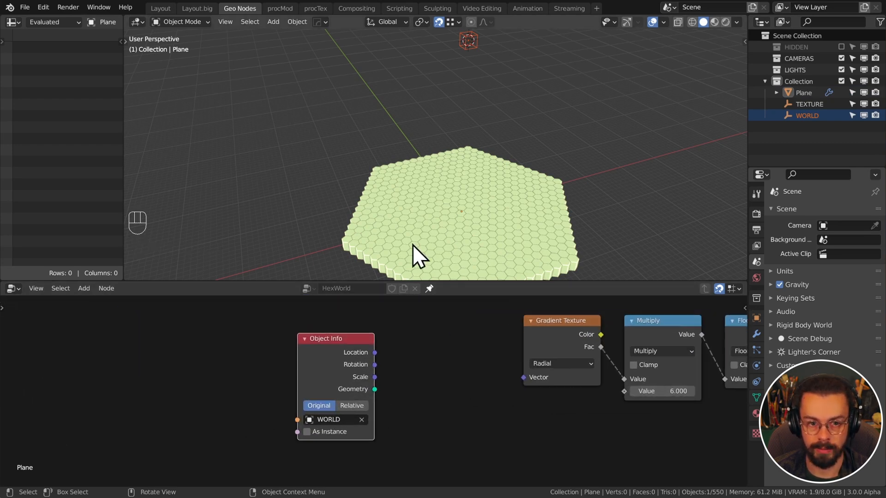
pyautogui.moveTo(352, 344); pyautogui.dragTo(377, 315)
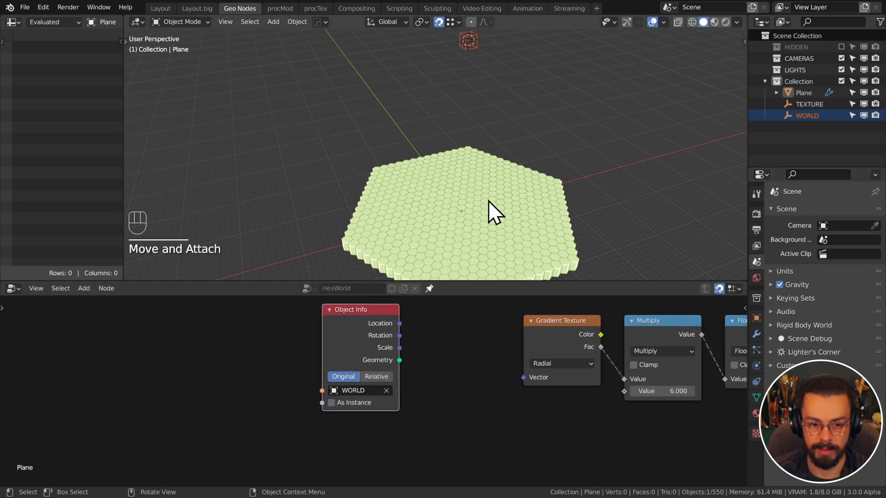
pyautogui.click(389, 377)
pyautogui.scroll(-4, 434, 329)
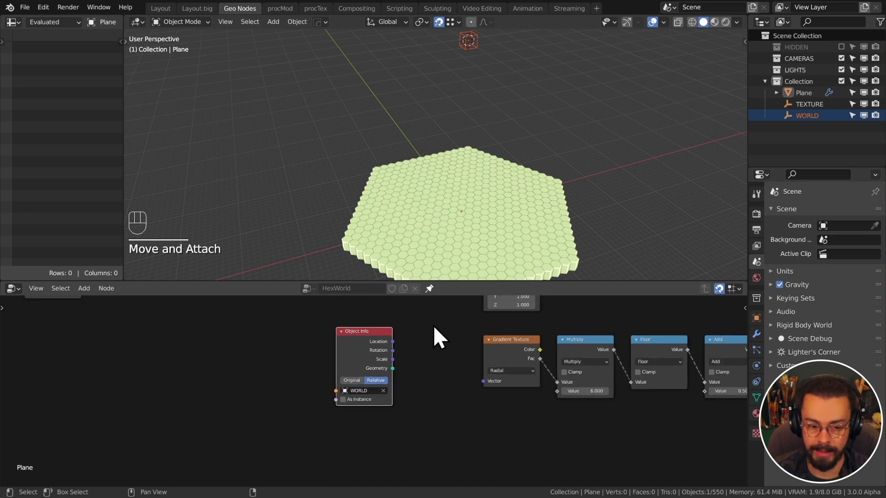
pyautogui.moveTo(433, 325); pyautogui.dragTo(372, 396, button='middle')
pyautogui.scroll(-6, 413, 375)
pyautogui.scroll(2, 366, 394)
pyautogui.moveTo(303, 419); pyautogui.dragTo(297, 387)
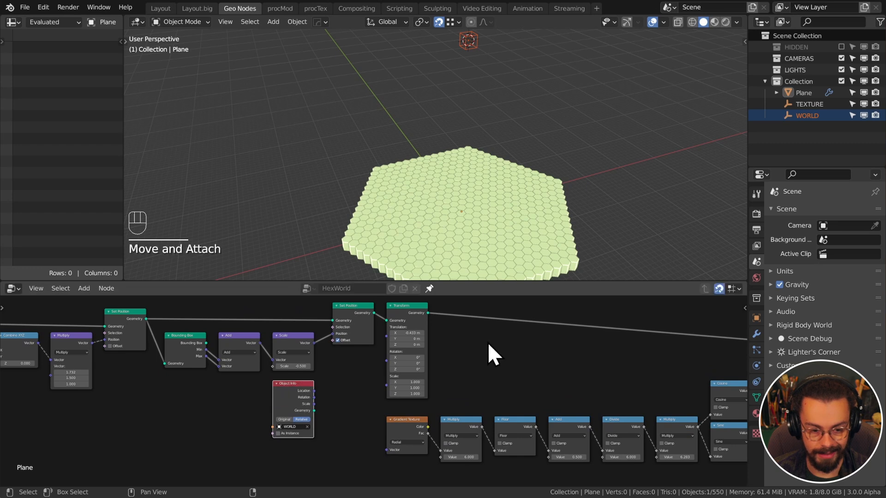
pyautogui.moveTo(477, 346); pyautogui.dragTo(468, 376, button='middle')
pyautogui.scroll(2, 467, 376)
# Duplicate the Transform node with 0 m X translation and feed WORLD's Scale into its Scale
pyautogui.click(392, 336)
pyautogui.hotkey('shift', 'd')
pyautogui.click(491, 323)
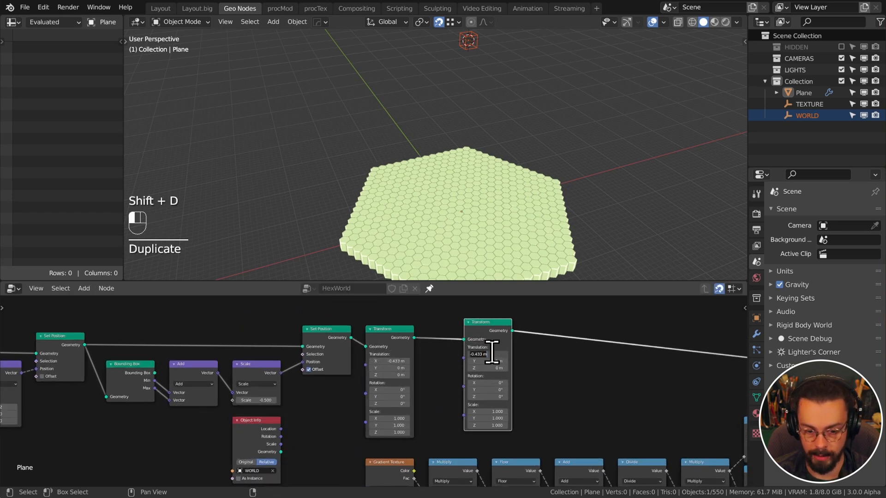
pyautogui.write('0')
pyautogui.press('Return')
pyautogui.scroll(-2, 436, 383)
pyautogui.moveTo(433, 385); pyautogui.dragTo(451, 349, button='middle')
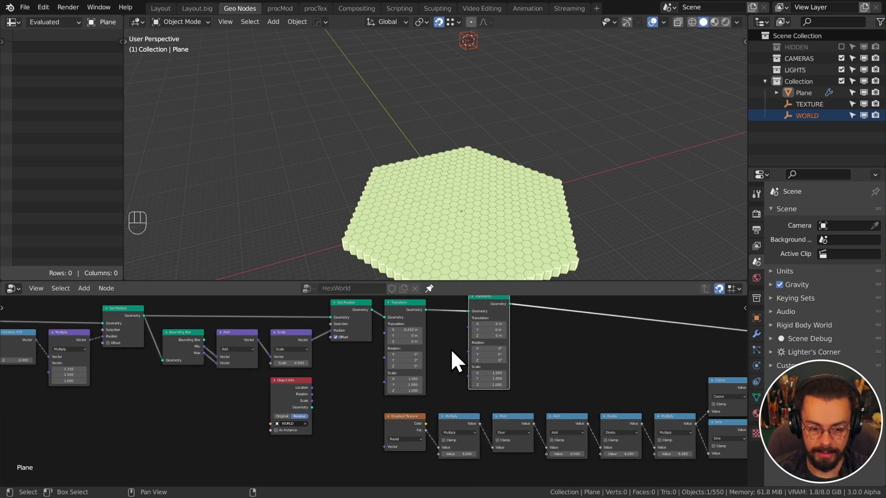
pyautogui.scroll(1, 375, 379)
pyautogui.moveTo(341, 383); pyautogui.dragTo(343, 402, button='middle')
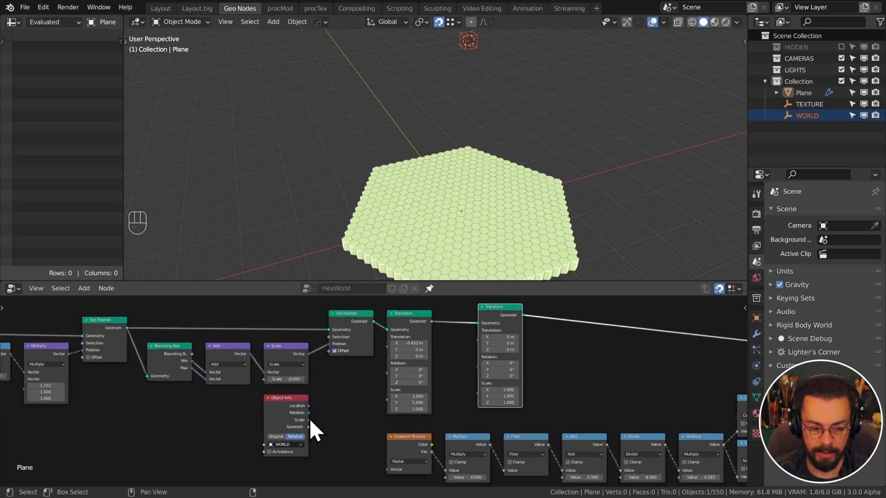
pyautogui.moveTo(309, 420); pyautogui.dragTo(479, 385)
# Test-scale the WORLD empty to check the grid spread, then cancel and fit the node view
pyautogui.press('s')
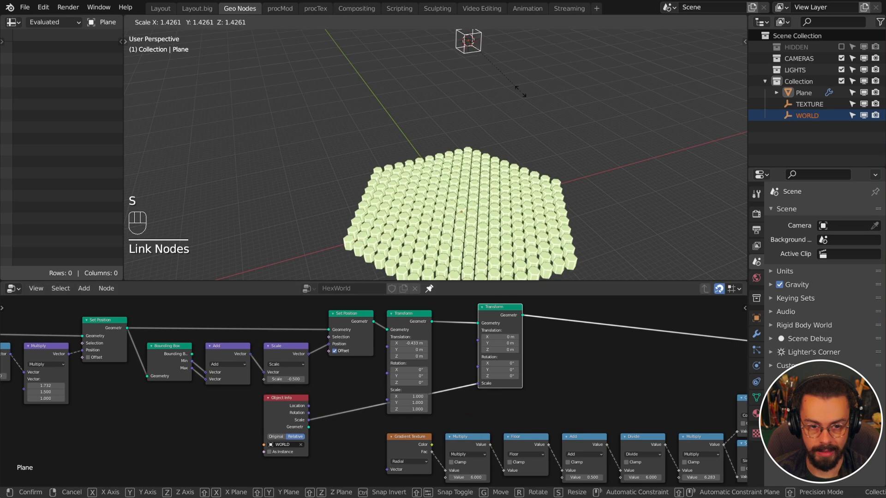
pyautogui.press('s')
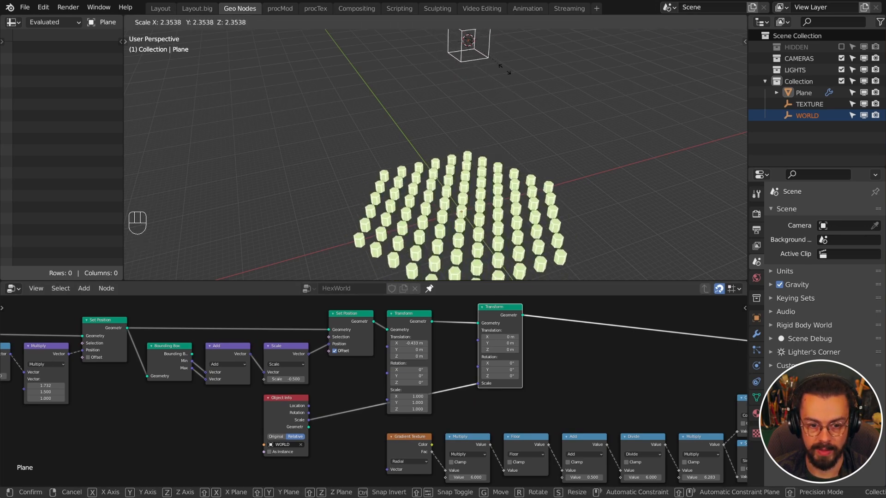
pyautogui.rightClick(531, 90)
pyautogui.press('Home')
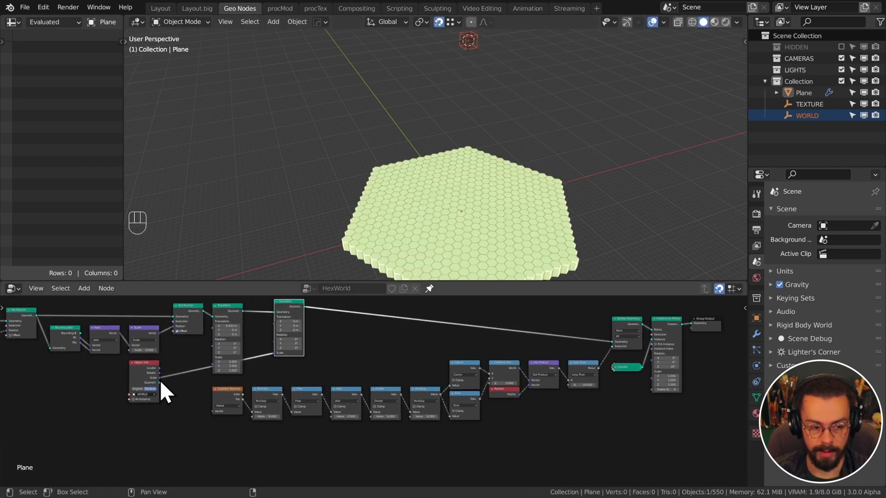
pyautogui.moveTo(159, 377); pyautogui.dragTo(653, 379)
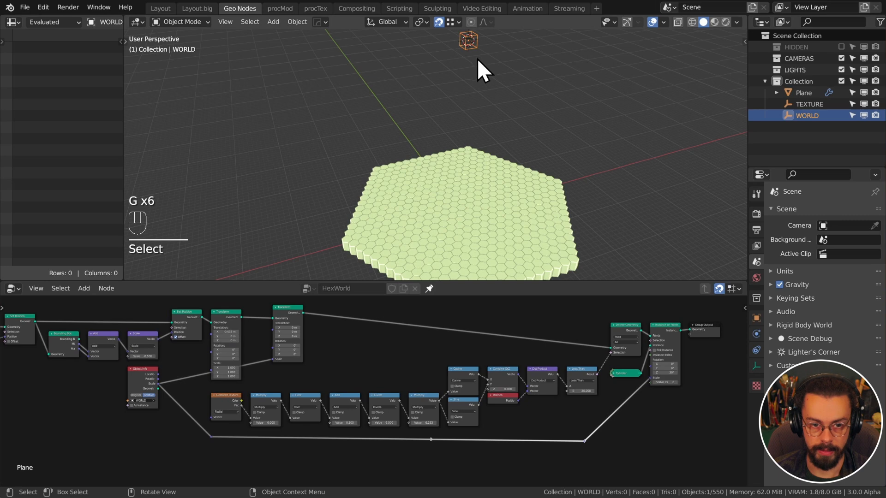
pyautogui.keyDown('shift'); pyautogui.moveTo(478, 59); pyautogui.dragTo(502, 120, button='middle'); pyautogui.keyUp('shift')
pyautogui.press('s')
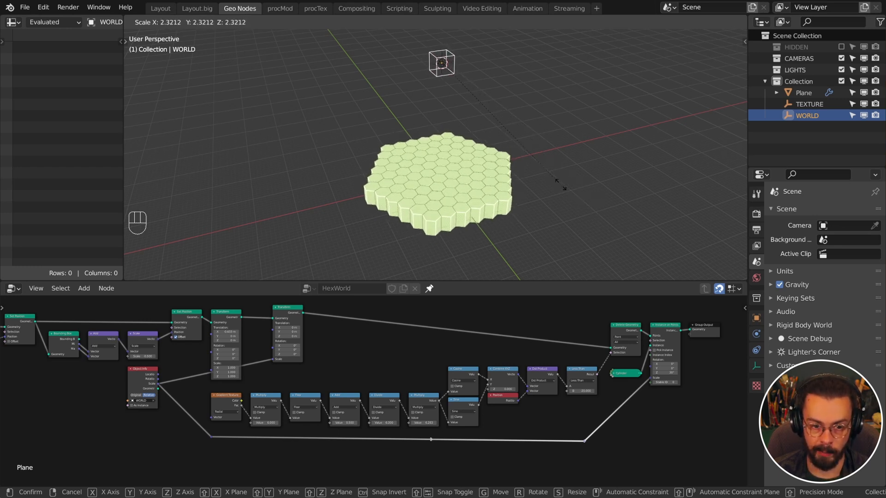
pyautogui.click(539, 169)
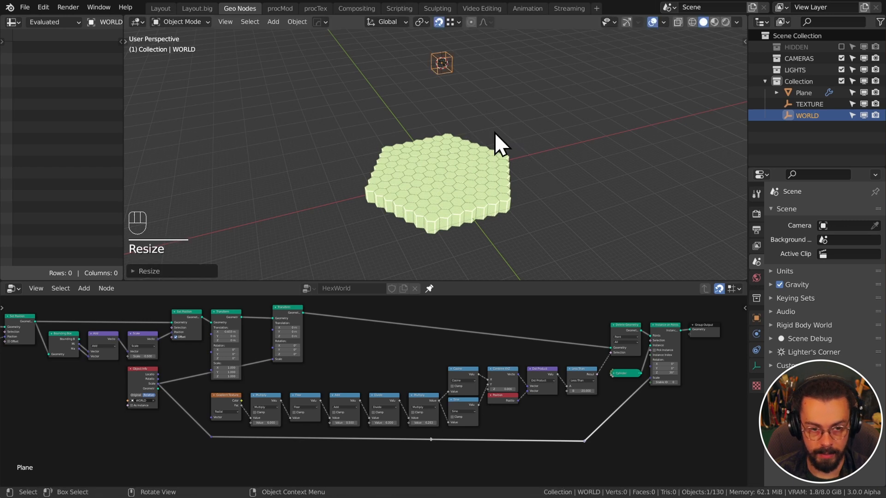
pyautogui.hotkey('ctrl', 's')
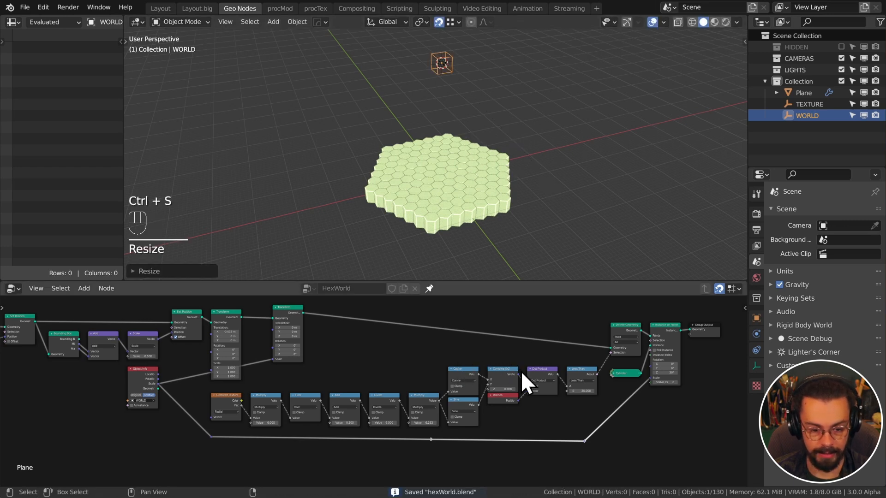
pyautogui.keyDown('shift'); pyautogui.click(212, 437); pyautogui.keyUp('shift')
pyautogui.press('g')
pyautogui.click(208, 419)
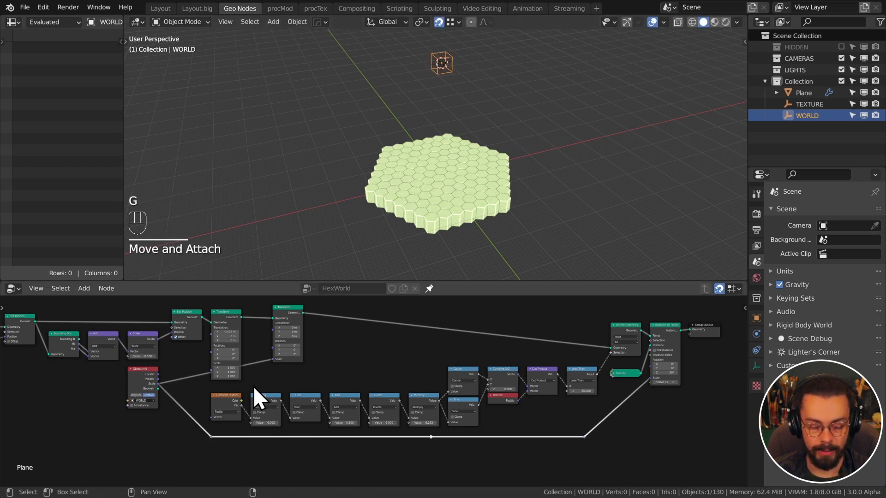
pyautogui.keyDown('shift'); pyautogui.moveTo(253, 386); pyautogui.dragTo(258, 353, button='right'); pyautogui.keyUp('shift')
pyautogui.press('g')
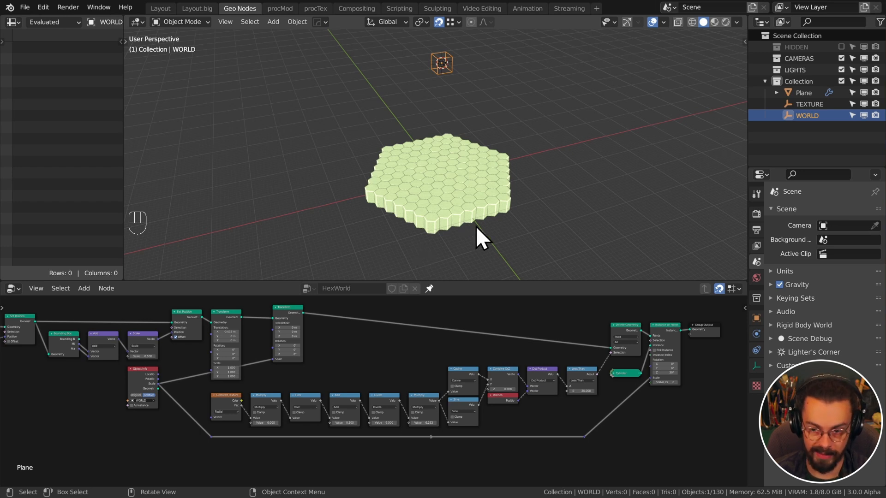
pyautogui.scroll(-1, 465, 390)
pyautogui.moveTo(465, 390); pyautogui.dragTo(530, 321, button='middle')
pyautogui.scroll(5, 530, 354)
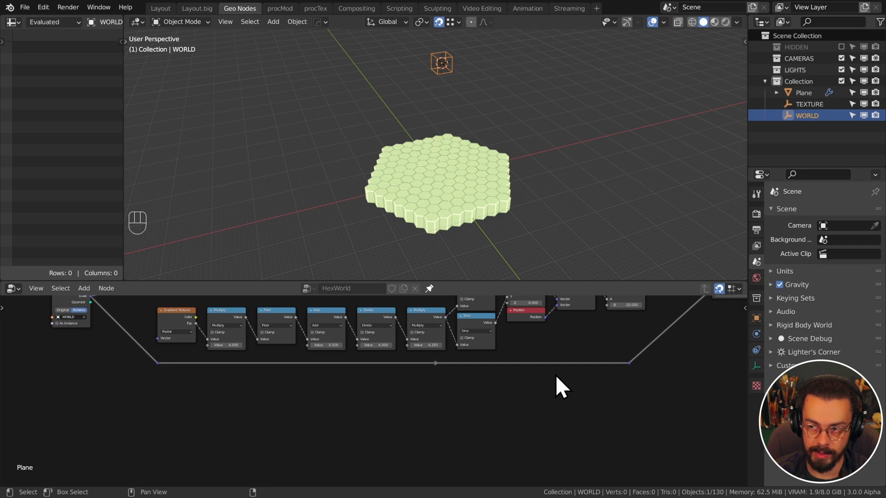
# Add a Noise Texture node and place it in empty space in the node graph
pyautogui.hotkey('shift', 'a')
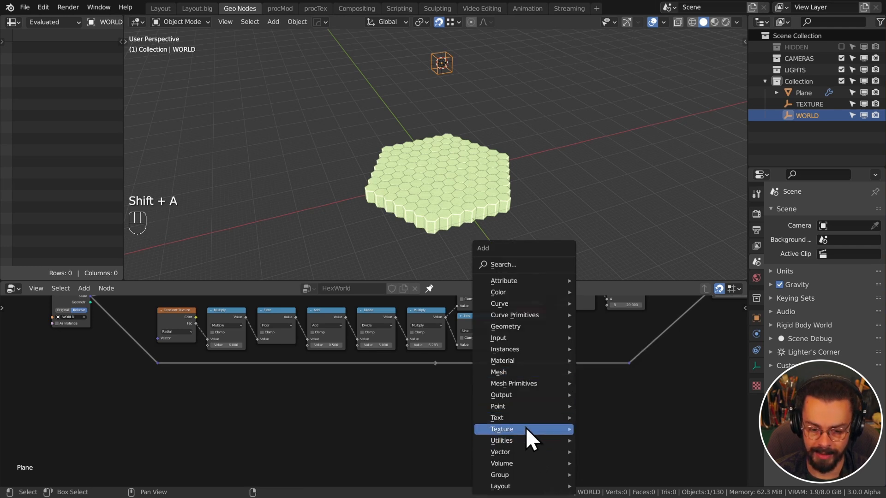
pyautogui.moveTo(525, 429)
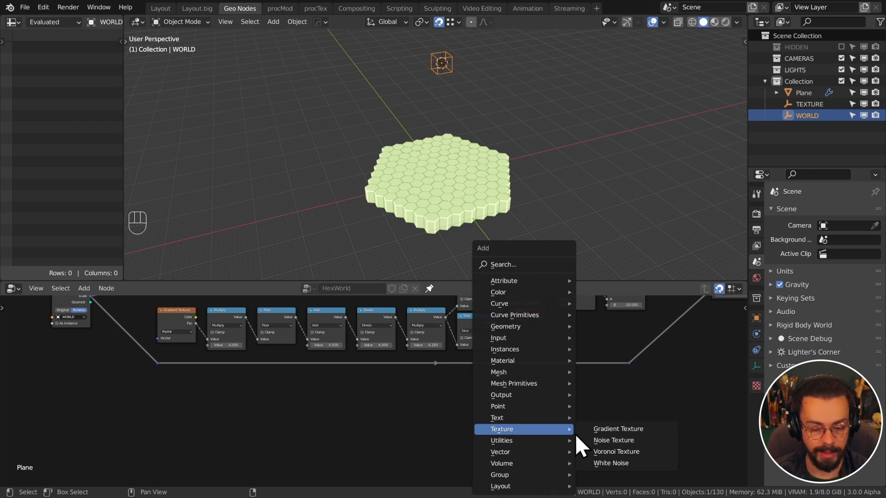
pyautogui.click(641, 442)
pyautogui.click(434, 399)
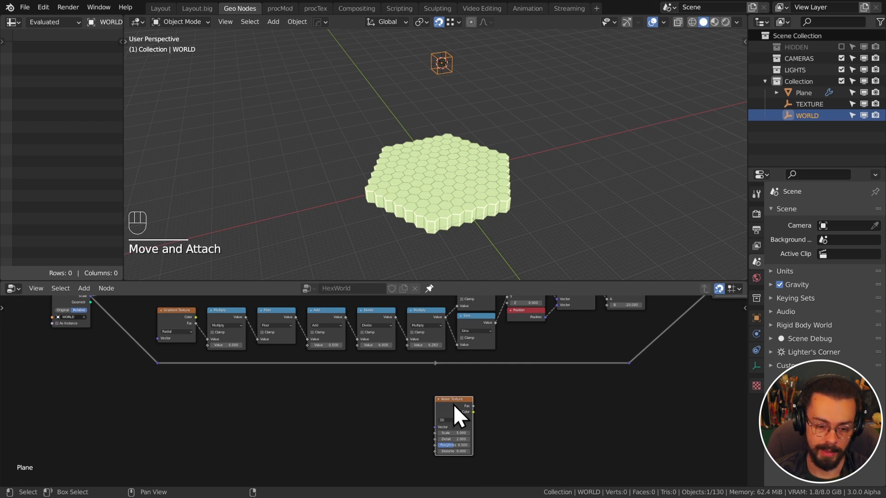
pyautogui.moveTo(453, 404); pyautogui.dragTo(176, 386)
pyautogui.scroll(-1, 284, 384)
pyautogui.moveTo(290, 384); pyautogui.dragTo(415, 388, button='middle')
pyautogui.scroll(5, 418, 392)
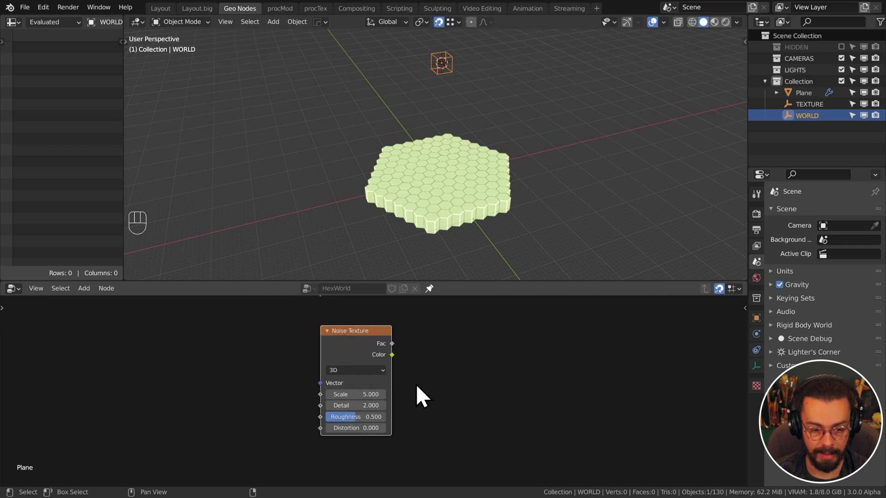
# Set the Noise Texture to 2D with Detail 0
pyautogui.click(375, 373)
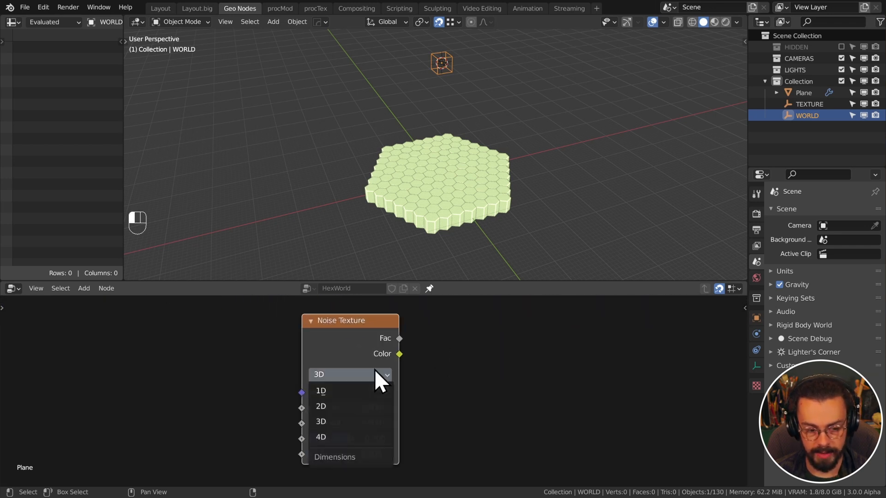
pyautogui.click(353, 406)
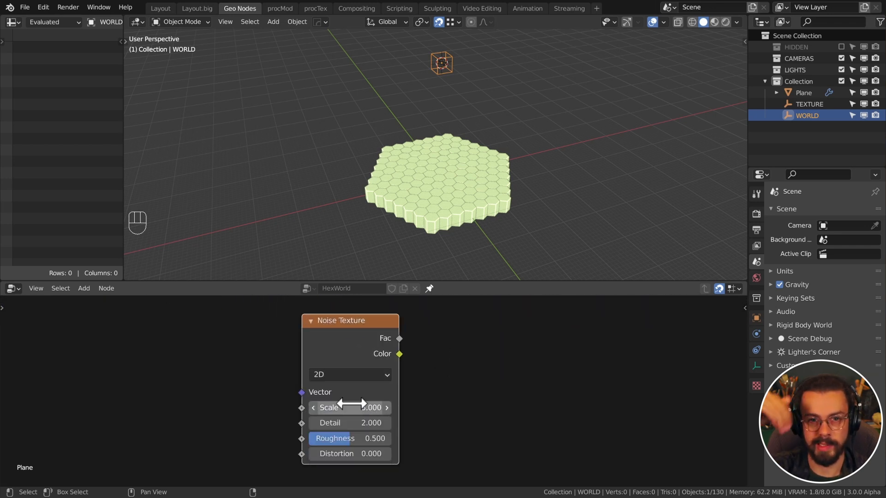
pyautogui.scroll(-2, 427, 423)
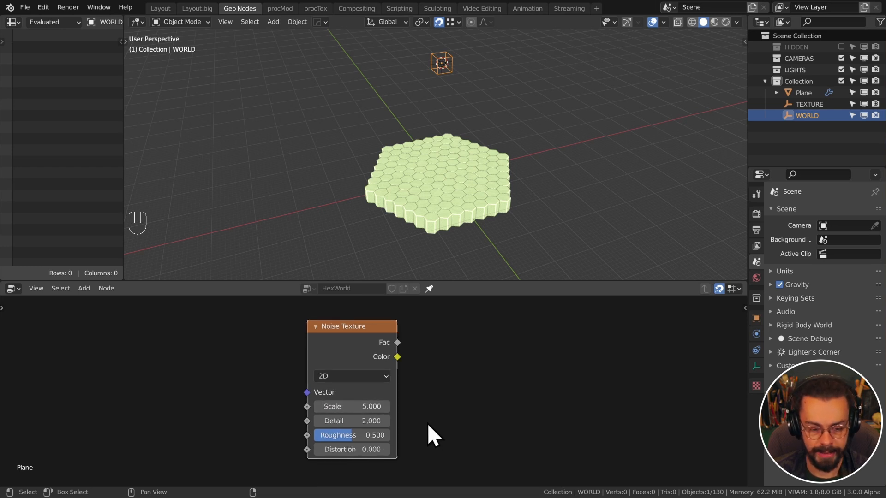
pyautogui.moveTo(378, 421); pyautogui.dragTo(341, 420)
pyautogui.scroll(-4, 465, 372)
pyautogui.moveTo(470, 358); pyautogui.dragTo(436, 408, button='middle')
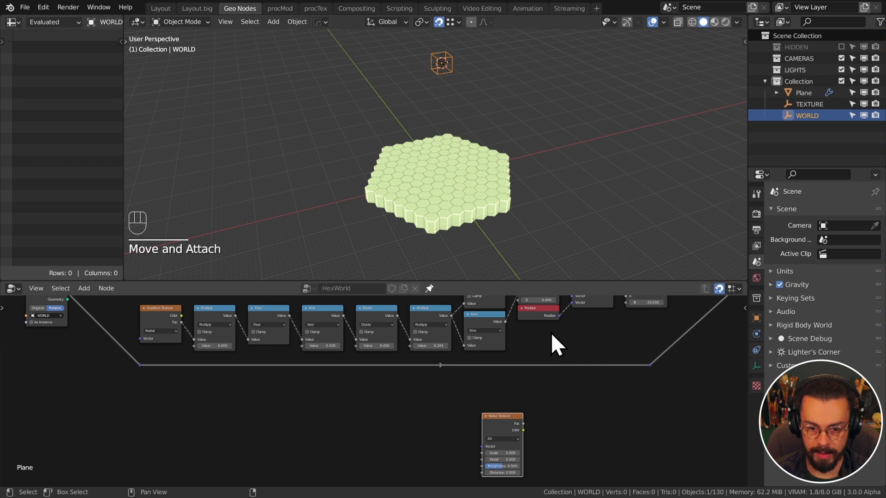
# Duplicate the Position node and connect it to the noise Vector input
pyautogui.click(542, 313)
pyautogui.hotkey('shift', 'd')
pyautogui.click(417, 439)
pyautogui.scroll(2, 413, 401)
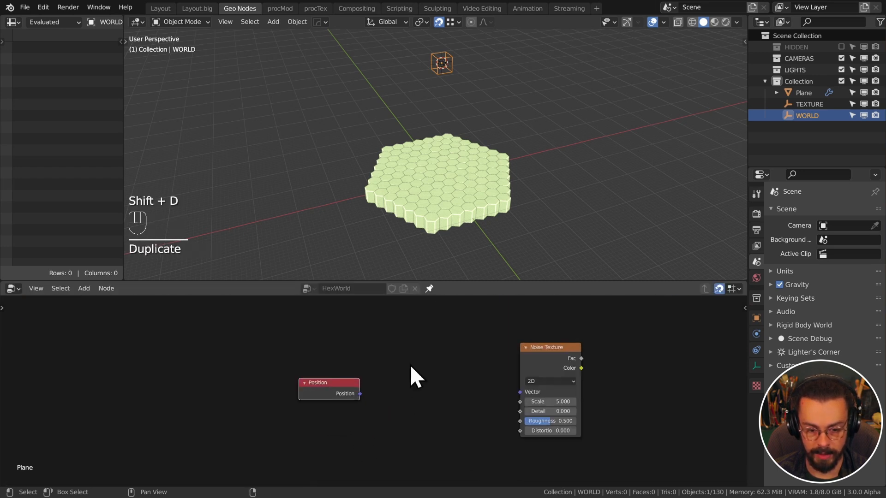
pyautogui.scroll(1, 411, 366)
pyautogui.moveTo(356, 395); pyautogui.dragTo(559, 393)
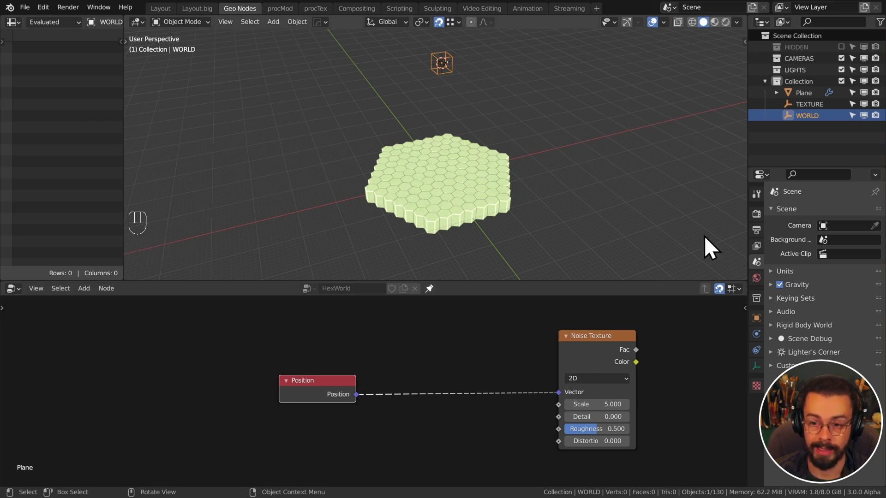
# Add an Object Info node for the TEXTURE empty below Position and shift the noise node right
pyautogui.click(445, 66)
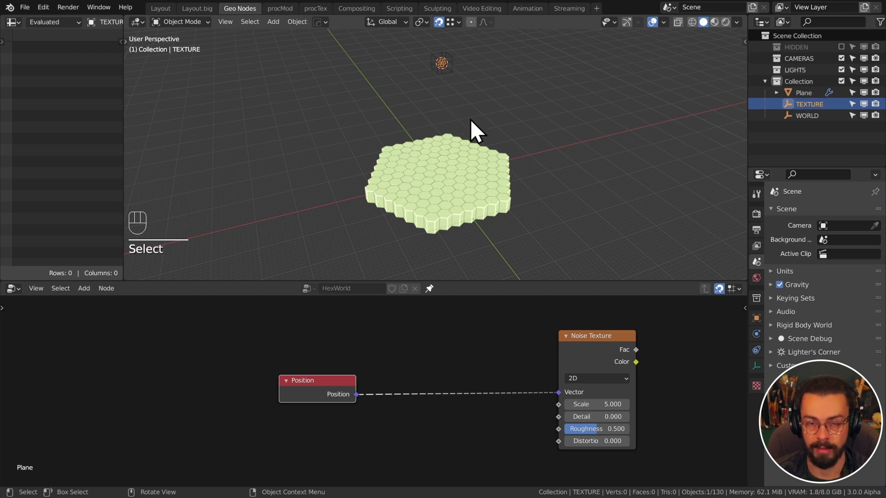
pyautogui.press('b')
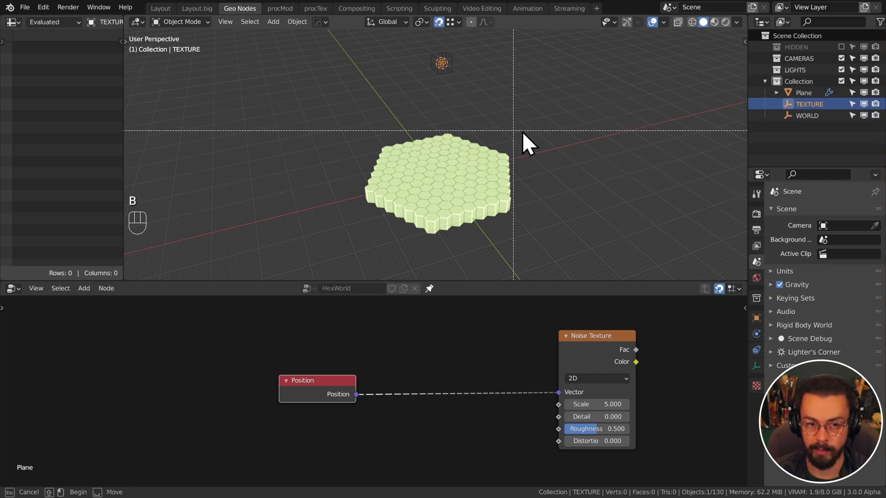
pyautogui.press('v')
pyautogui.press('g')
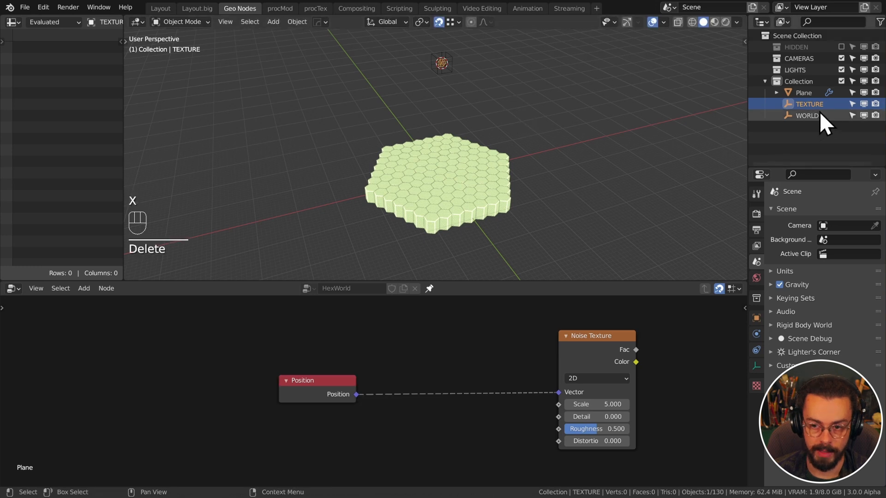
pyautogui.moveTo(821, 101); pyautogui.dragTo(324, 397)
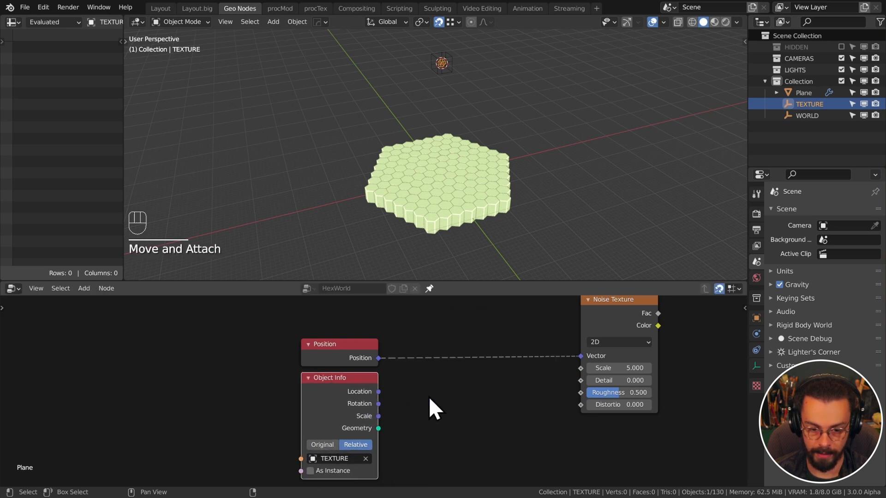
pyautogui.moveTo(464, 384); pyautogui.dragTo(426, 370, button='middle')
pyautogui.scroll(-2, 374, 387)
pyautogui.press('g')
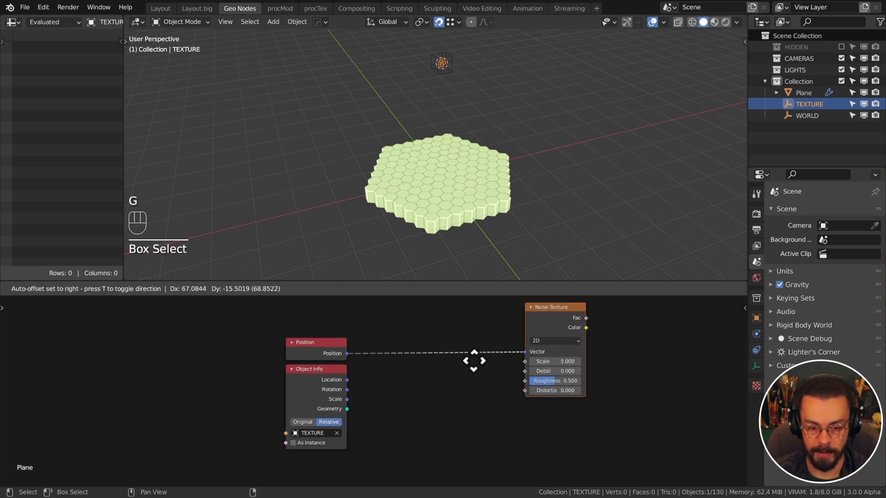
pyautogui.click(552, 364)
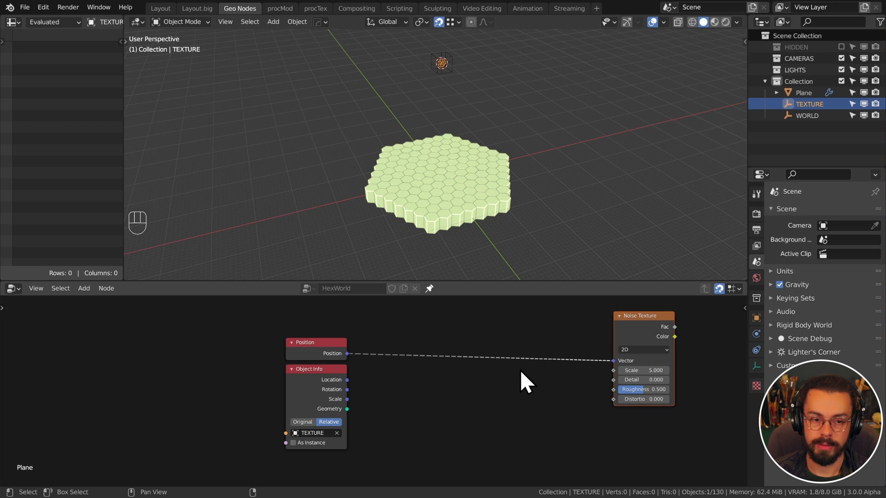
pyautogui.scroll(-3, 521, 372)
pyautogui.moveTo(555, 370); pyautogui.dragTo(477, 443, button='middle')
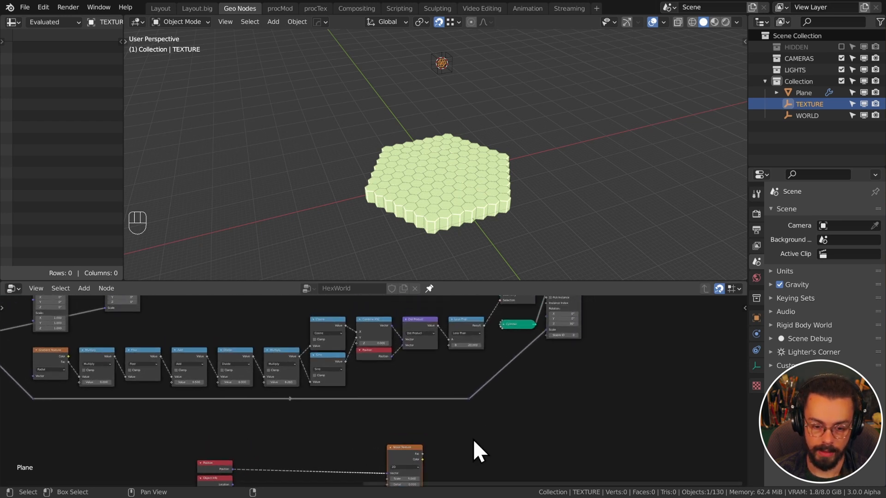
# Replace the instances' Scale input with the noise Fac and reset the WORLD empty's scale
pyautogui.keyDown('ctrl'); pyautogui.moveTo(510, 362); pyautogui.dragTo(533, 385, button='right'); pyautogui.keyUp('ctrl')
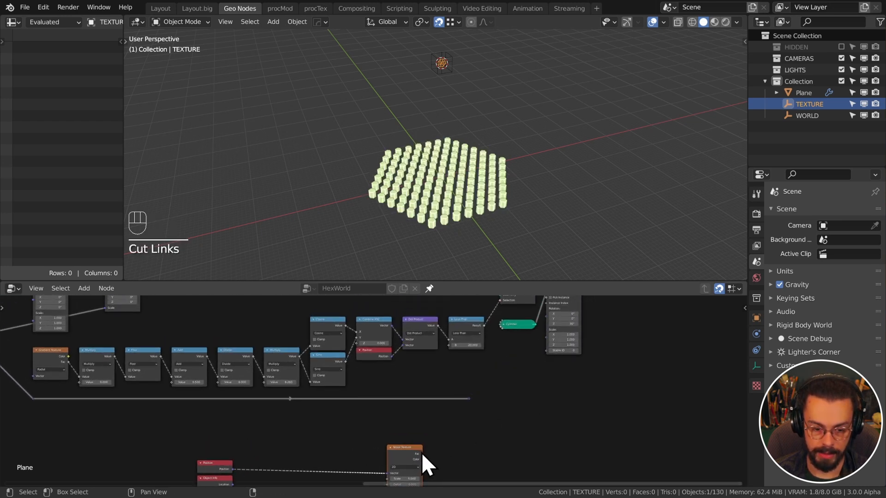
pyautogui.moveTo(422, 458); pyautogui.dragTo(546, 331)
pyautogui.click(446, 56)
pyautogui.hotkey('alt', 's')
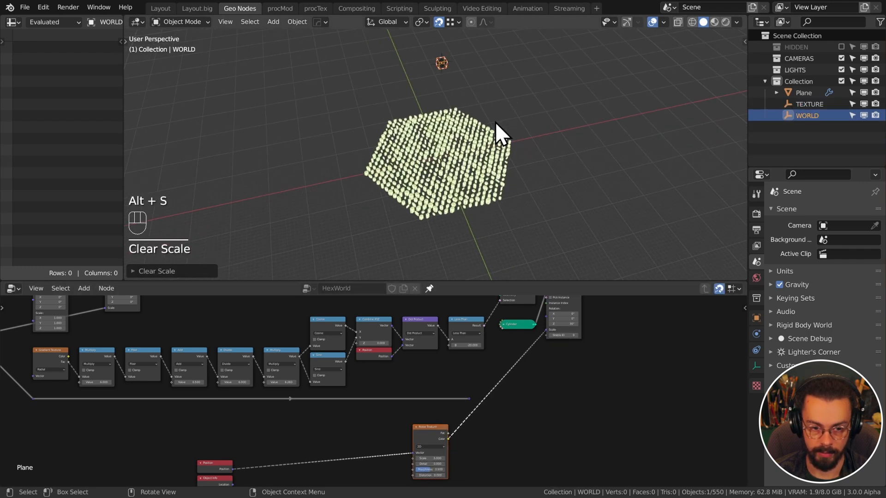
pyautogui.press('KP_7')
pyautogui.press('KP_Decimal')
pyautogui.moveTo(448, 433); pyautogui.dragTo(547, 330)
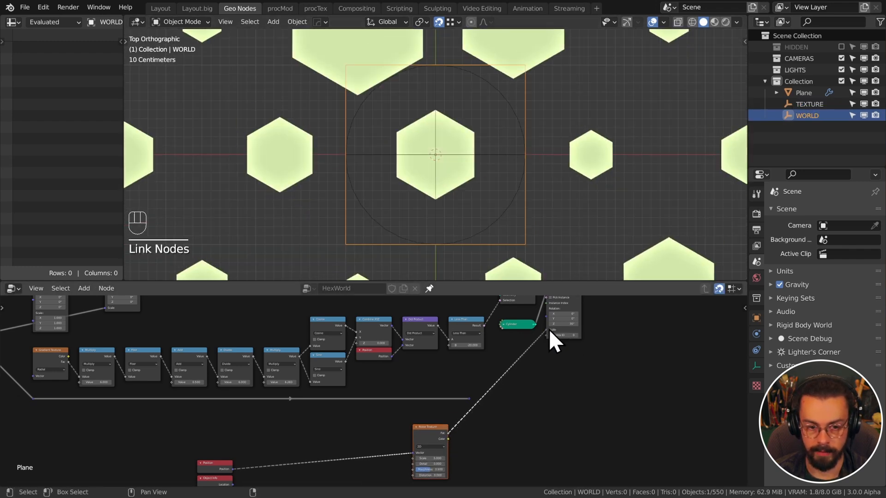
pyautogui.scroll(-10, 459, 188)
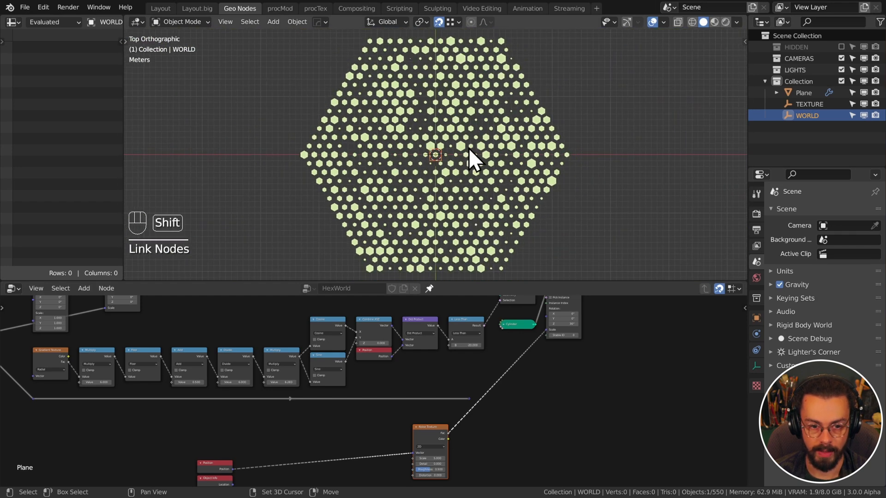
# Move the WORLD and TEXTURE empties sideways, then reselect the Plane
pyautogui.keyDown('shift'); pyautogui.click(469, 147); pyautogui.keyUp('shift')
pyautogui.press('g')
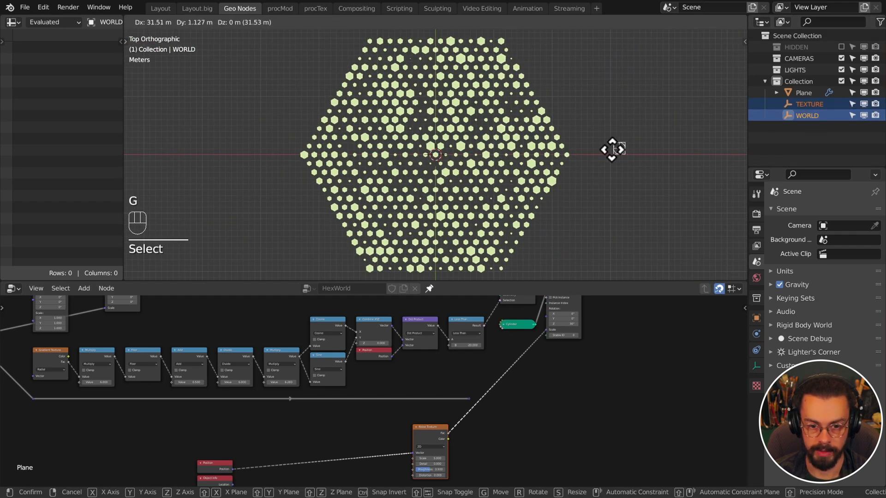
pyautogui.click(632, 182)
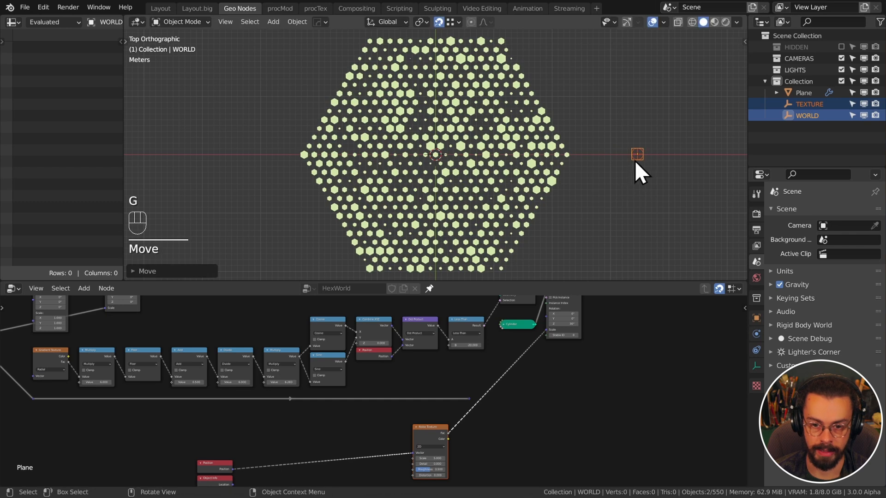
pyautogui.click(635, 159)
pyautogui.press('g')
pyautogui.click(674, 164)
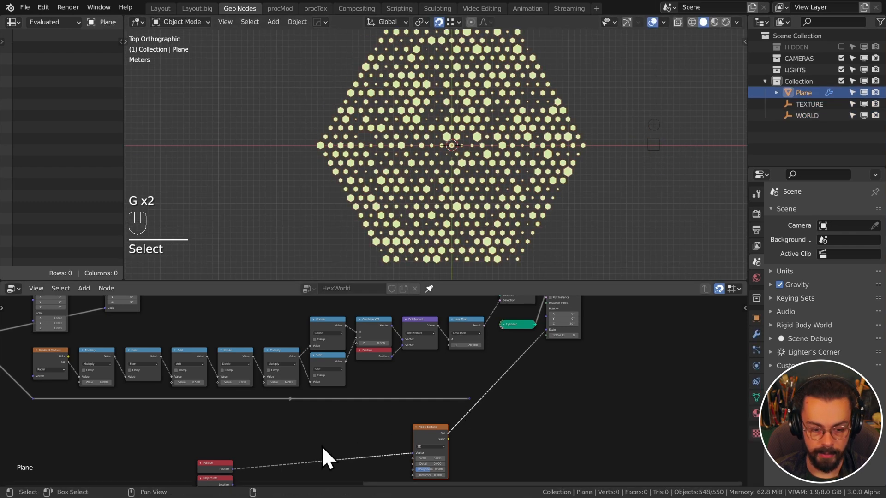
# Move the Position and TEXTURE Object Info nodes left to make room
pyautogui.moveTo(322, 445); pyautogui.dragTo(415, 367, button='middle')
pyautogui.scroll(6, 399, 378)
pyautogui.moveTo(362, 368); pyautogui.dragTo(267, 441)
pyautogui.press('g')
pyautogui.click(379, 375)
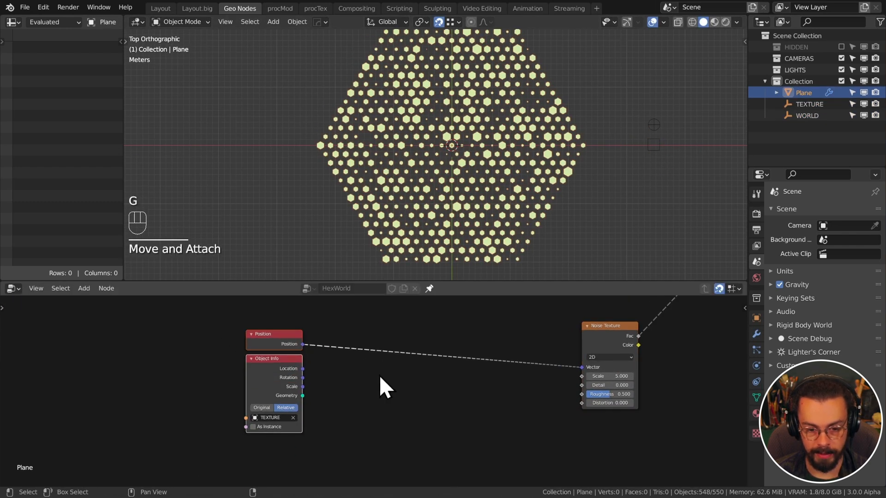
# Insert a Vector Math Add between Position and the noise, adding TEXTURE's Location
pyautogui.press('q')
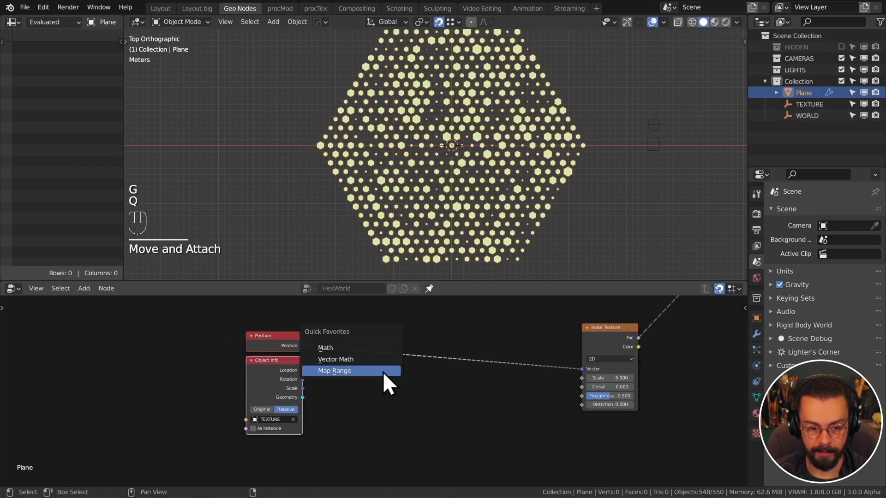
pyautogui.click(363, 359)
pyautogui.click(355, 328)
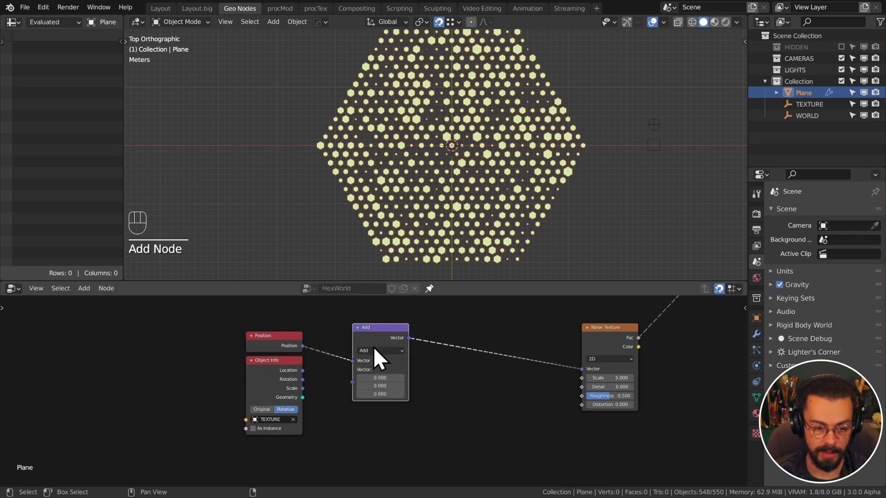
pyautogui.scroll(2, 372, 365)
pyautogui.moveTo(283, 365); pyautogui.dragTo(348, 379)
pyautogui.moveTo(446, 355); pyautogui.dragTo(449, 374, button='middle')
pyautogui.moveTo(387, 344); pyautogui.dragTo(344, 352)
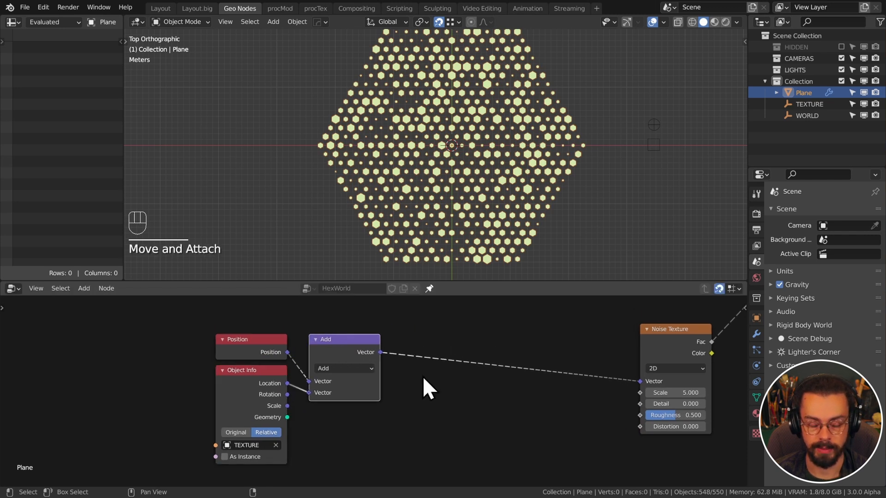
pyautogui.hotkey('shift', 'a')
# Add a Vector Rotate node set to Euler before the noise, driven by TEXTURE's Rotation
pyautogui.moveTo(379, 400)
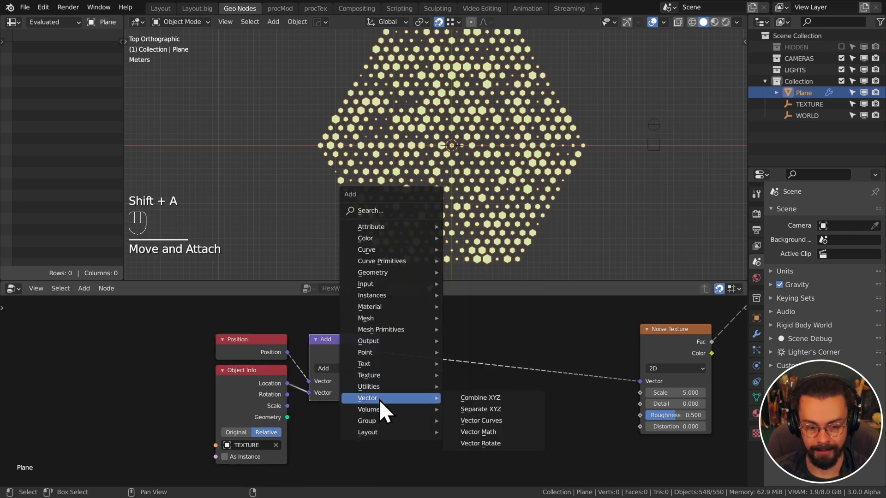
pyautogui.click(496, 438)
pyautogui.click(426, 348)
pyautogui.click(465, 367)
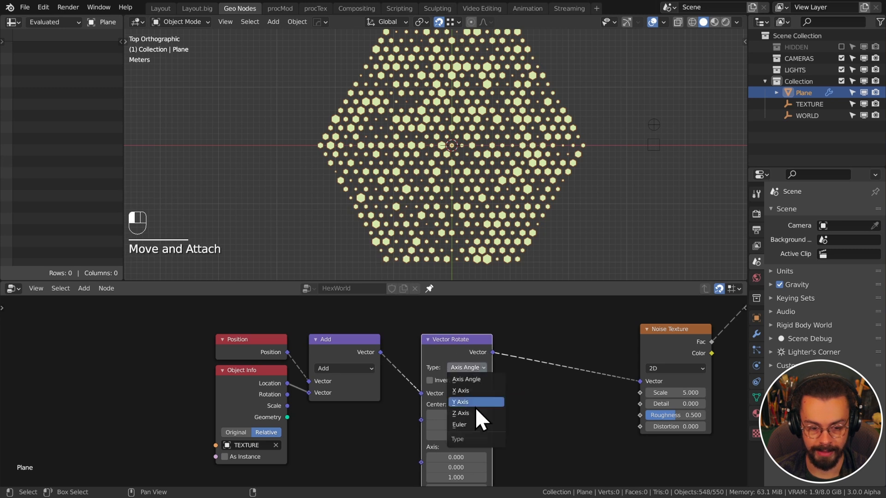
pyautogui.click(467, 425)
pyautogui.moveTo(511, 419); pyautogui.dragTo(513, 395, button='middle')
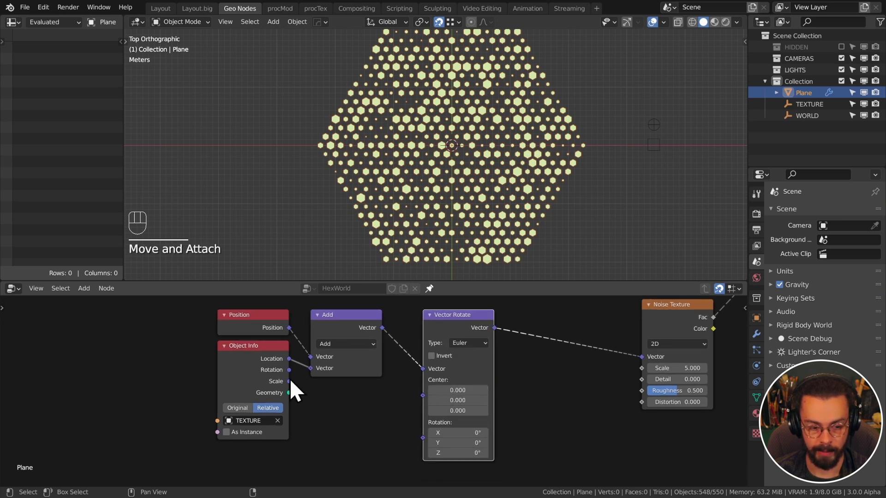
pyautogui.moveTo(288, 370); pyautogui.dragTo(423, 437)
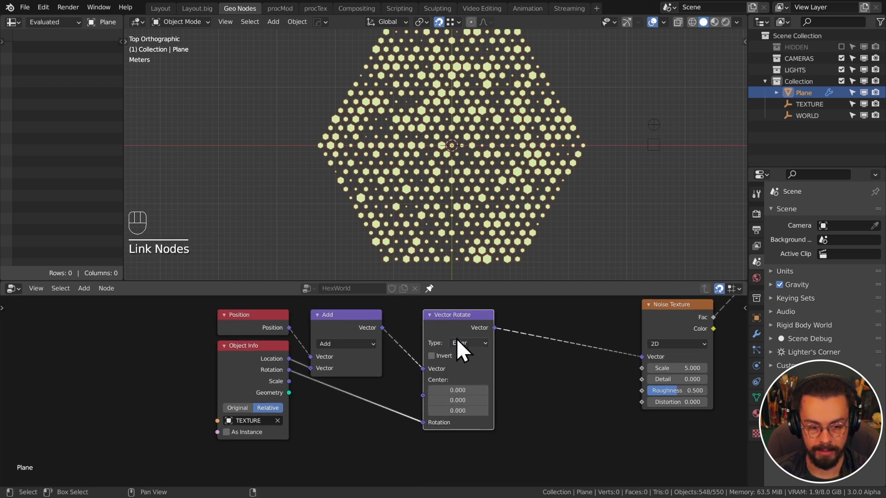
pyautogui.moveTo(457, 330); pyautogui.dragTo(438, 331)
pyautogui.moveTo(513, 386); pyautogui.dragTo(494, 417, button='middle')
# Insert a duplicated vector Multiply node before the noise using TEXTURE's Scale
pyautogui.click(332, 356)
pyautogui.hotkey('shift', 'd')
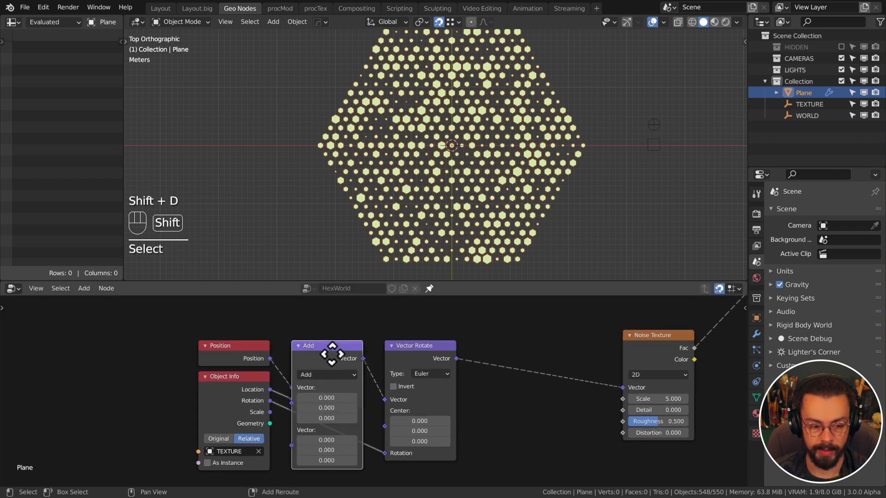
pyautogui.click(519, 358)
pyautogui.click(523, 373)
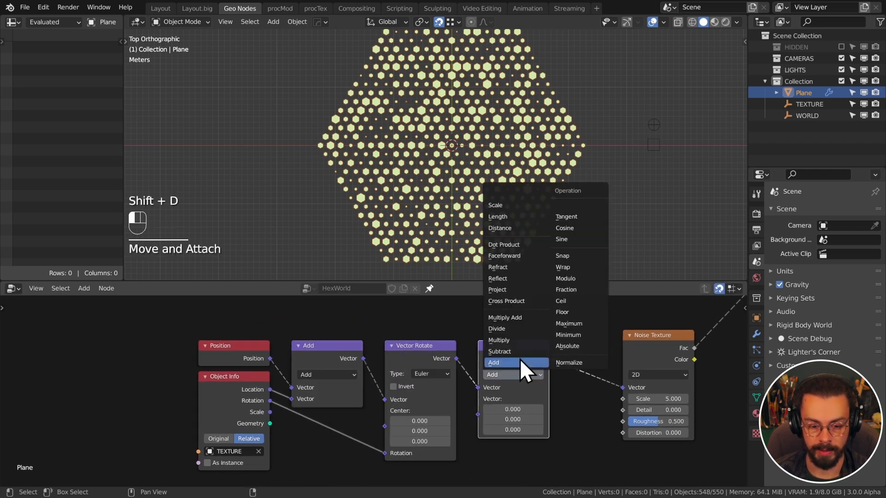
pyautogui.click(516, 341)
pyautogui.moveTo(270, 412); pyautogui.dragTo(472, 443)
pyautogui.click(654, 125)
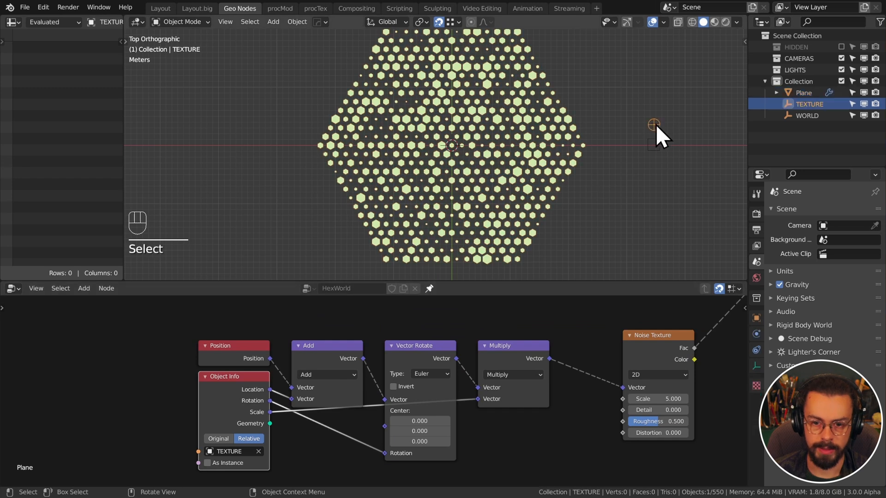
# After a test move of the TEXTURE empty, set the Noise Texture scale to 0.340
pyautogui.keyDown('shift'); pyautogui.moveTo(627, 162); pyautogui.dragTo(616, 169, button='middle'); pyautogui.keyUp('shift')
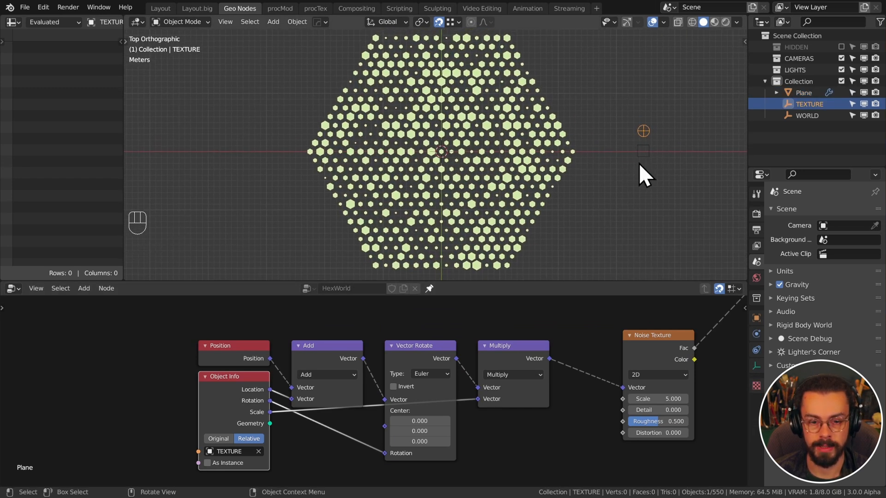
pyautogui.press('g')
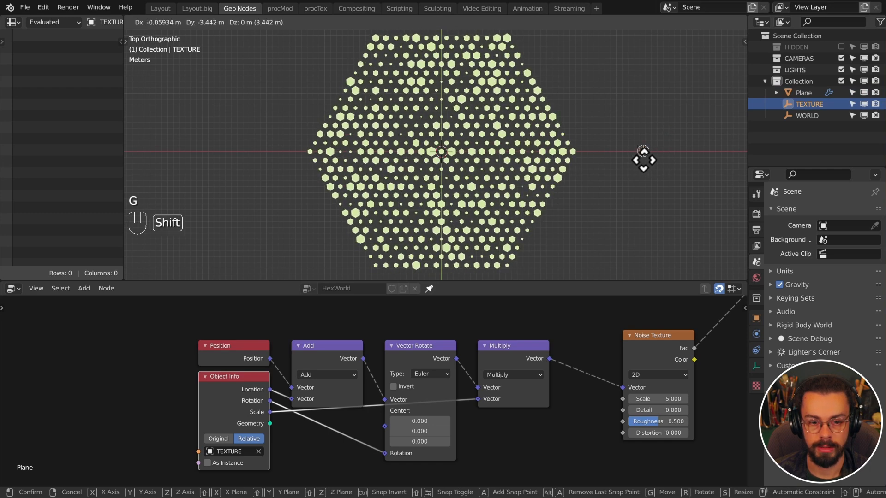
pyautogui.rightClick(524, 198)
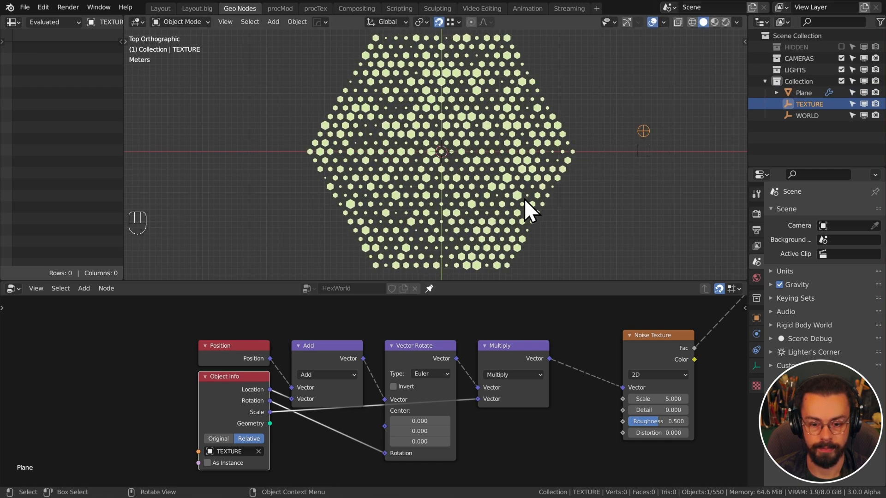
pyautogui.click(652, 399)
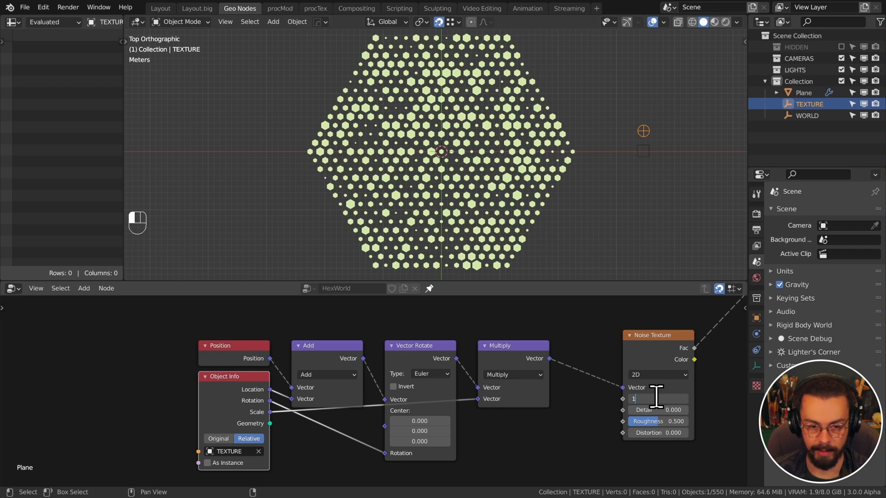
pyautogui.write('1')
pyautogui.press('Return')
pyautogui.keyDown('shift'); pyautogui.moveTo(658, 399); pyautogui.dragTo(595, 399); pyautogui.keyUp('shift')
# Switch the location Add node to Subtract and move the TEXTURE empty to check the offset
pyautogui.press('g')
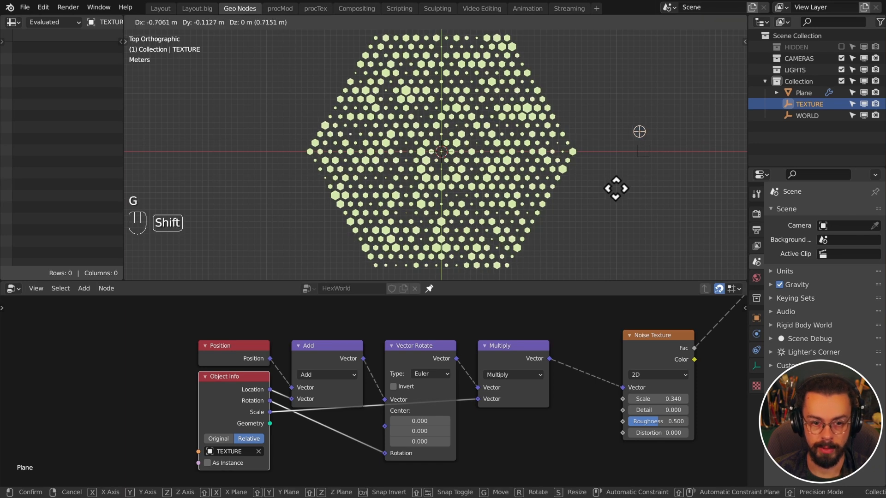
pyautogui.click(207, 198)
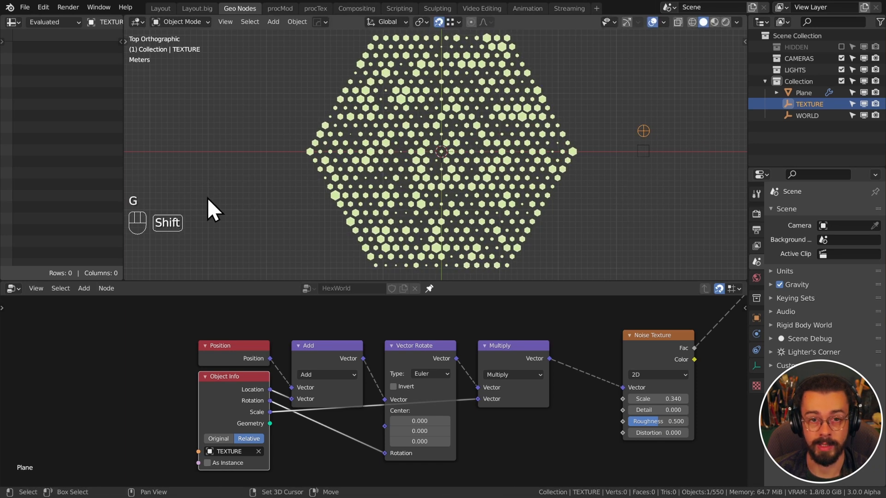
pyautogui.click(336, 373)
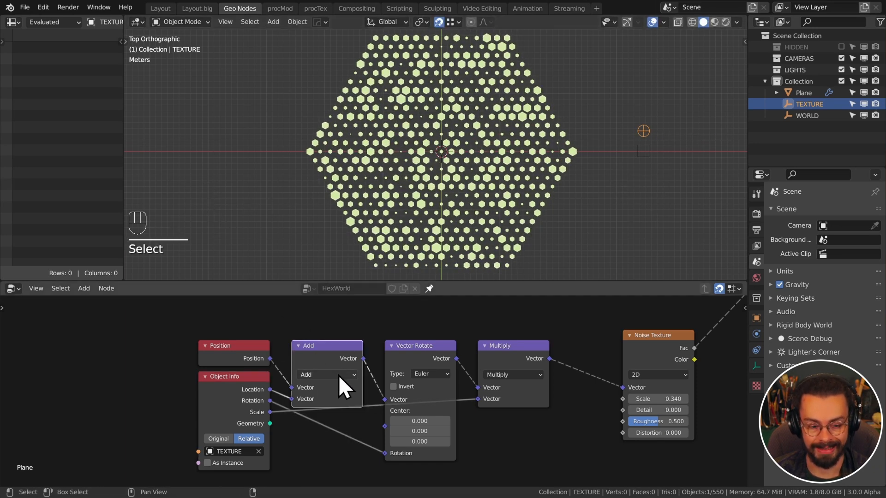
pyautogui.click(338, 375)
pyautogui.press('g')
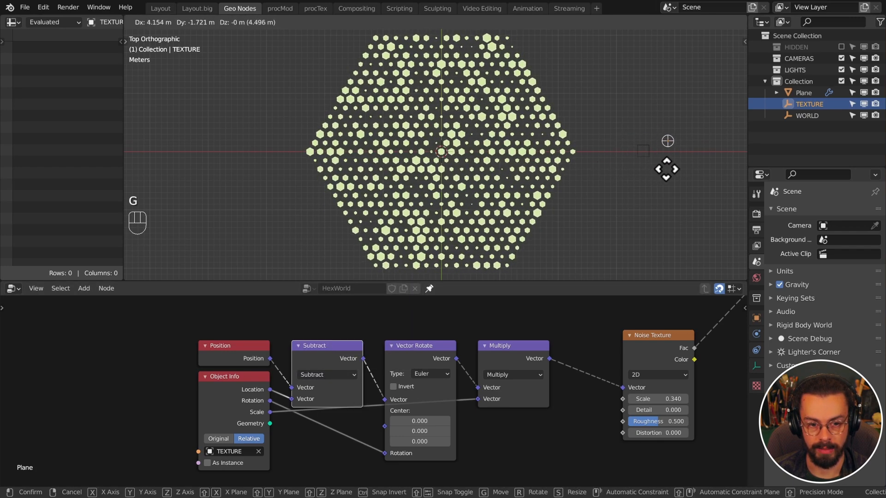
pyautogui.click(642, 162)
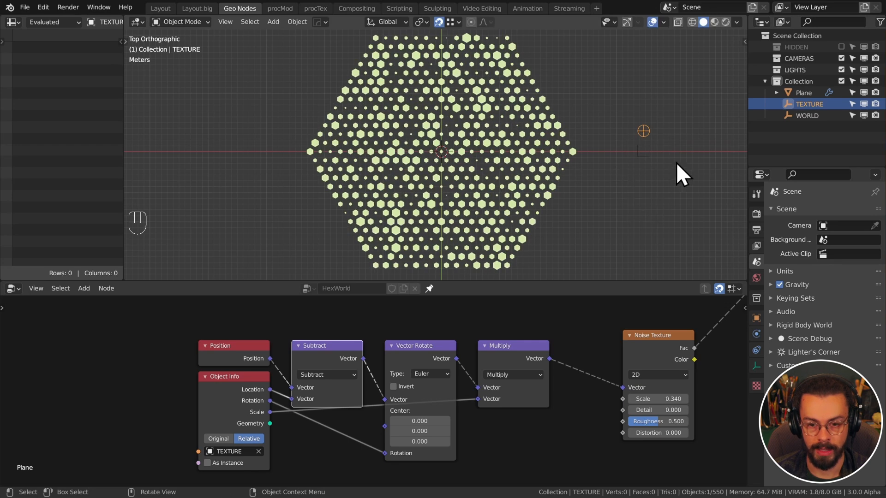
# Enable Invert on the Vector Rotate node, testing by rotating the TEXTURE empty
pyautogui.press('r')
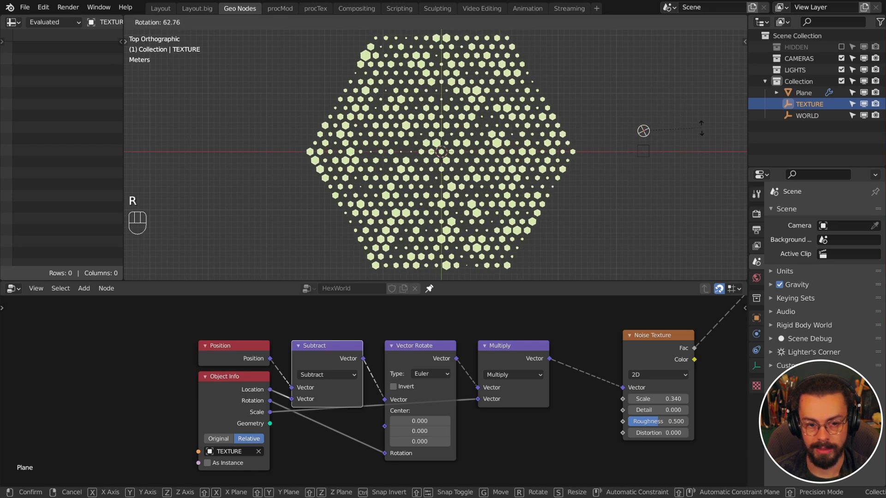
pyautogui.click(702, 146)
pyautogui.click(403, 387)
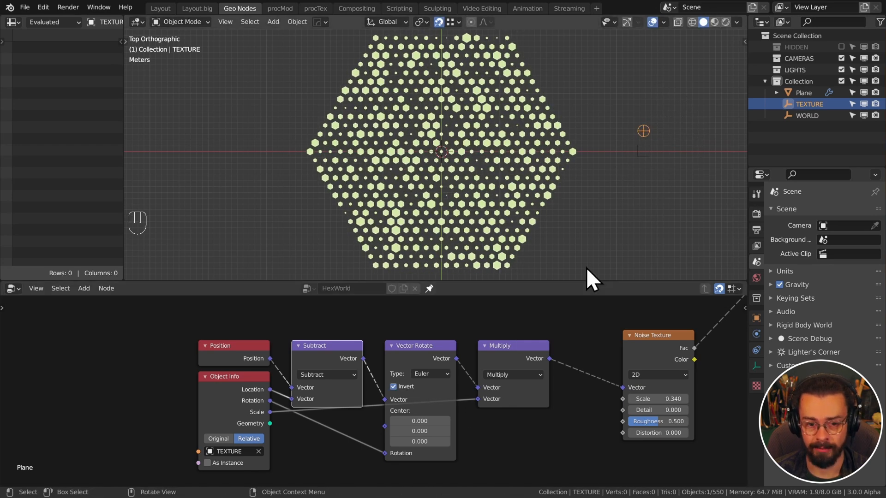
pyautogui.press('r')
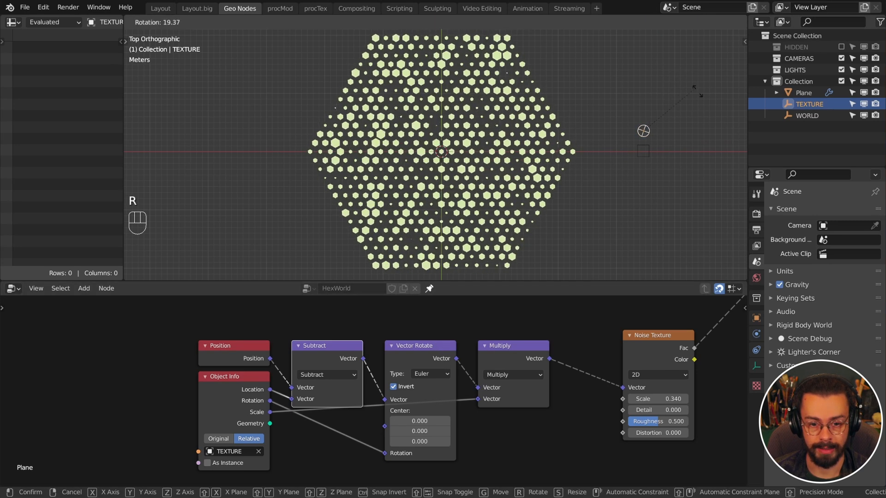
pyautogui.click(703, 104)
# Scale the TEXTURE empty to test, then change the scale Multiply node to Divide
pyautogui.press('s')
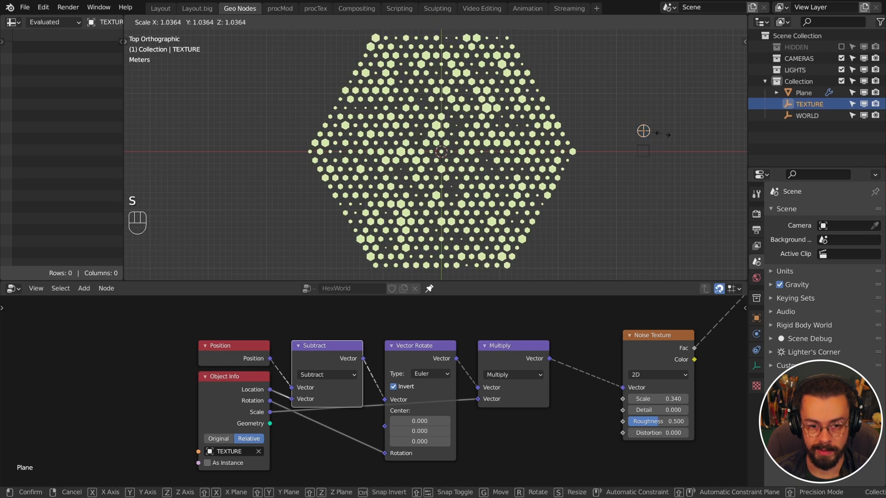
pyautogui.click(664, 134)
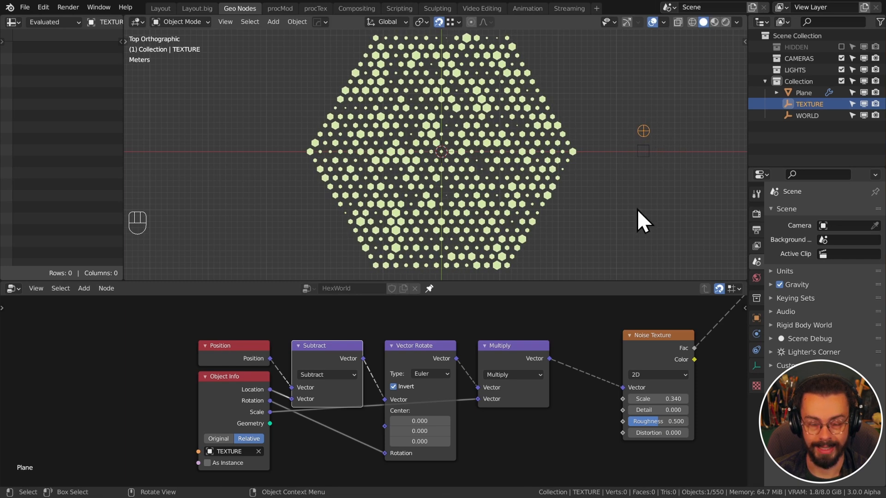
pyautogui.click(525, 377)
pyautogui.click(526, 329)
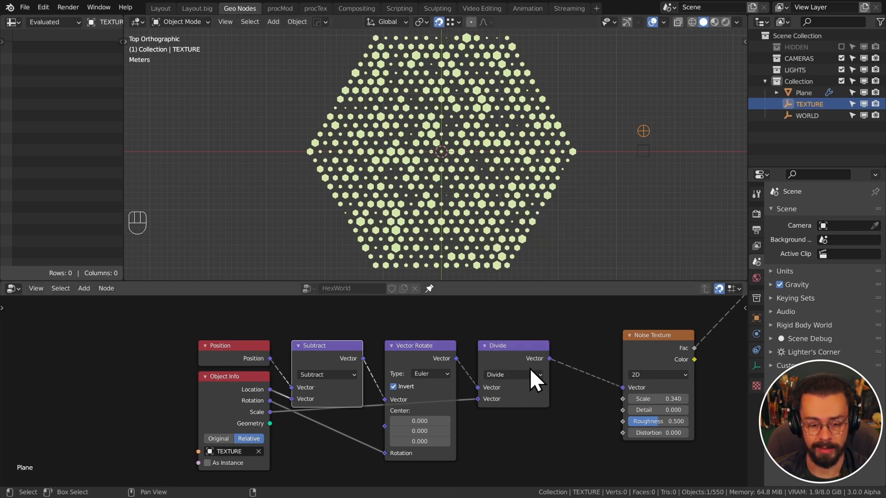
pyautogui.press('s')
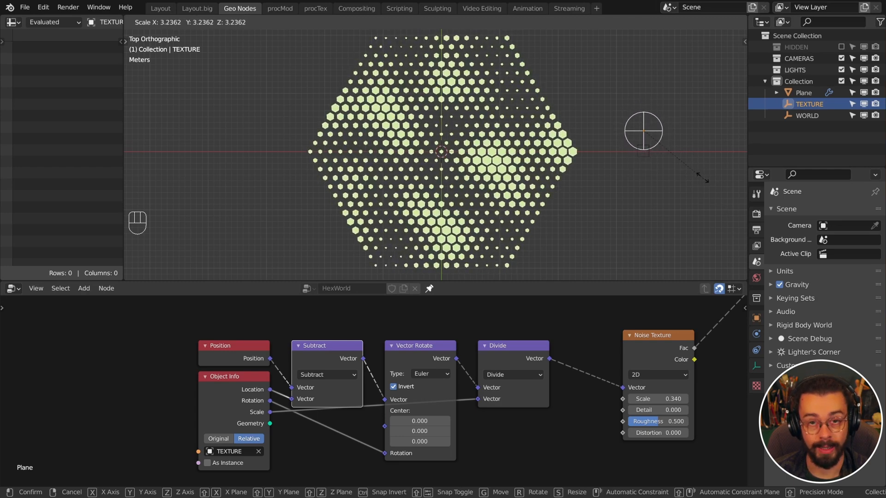
pyautogui.click(687, 159)
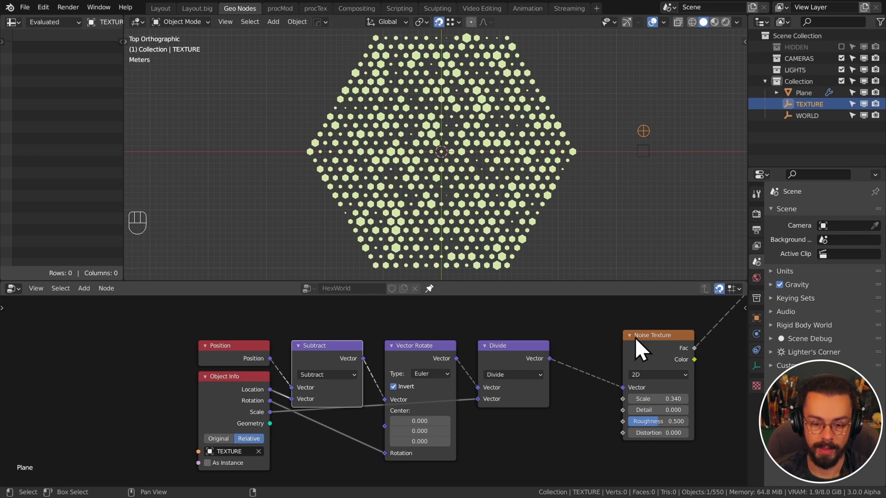
pyautogui.moveTo(663, 342); pyautogui.dragTo(663, 353)
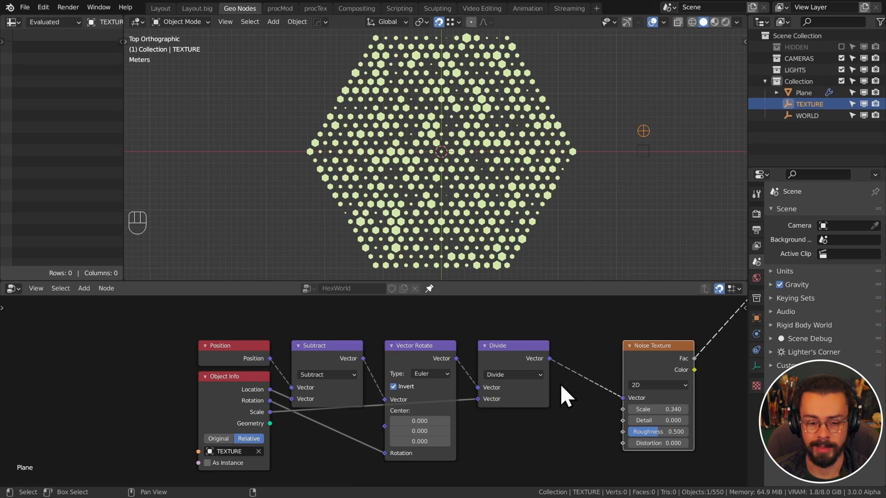
pyautogui.scroll(-3, 466, 420)
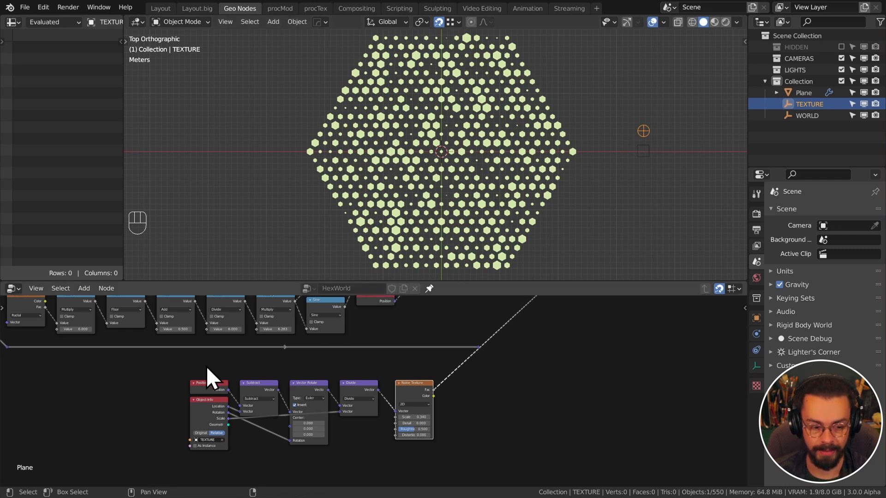
# Move the six texture-coordinate nodes and feed the reroute into the Scale input
pyautogui.moveTo(174, 364); pyautogui.dragTo(459, 461)
pyautogui.press('g')
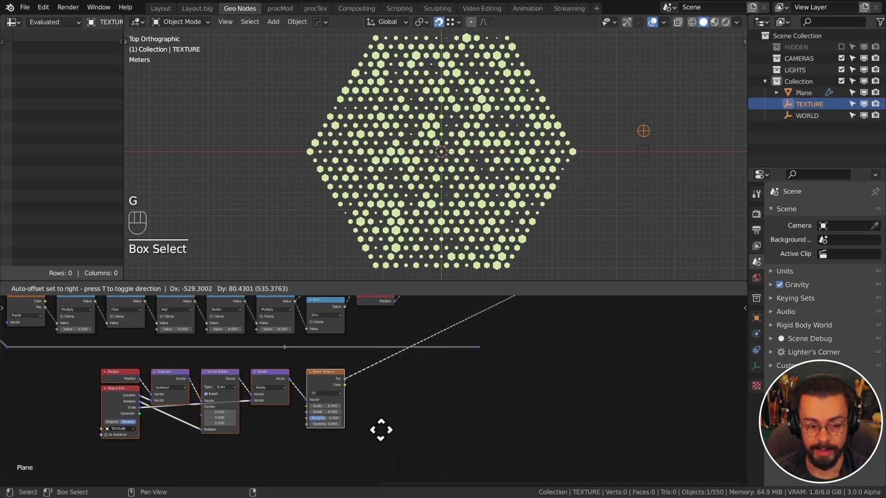
pyautogui.click(384, 427)
pyautogui.moveTo(455, 366); pyautogui.dragTo(376, 397, button='middle')
pyautogui.moveTo(372, 395); pyautogui.dragTo(457, 321)
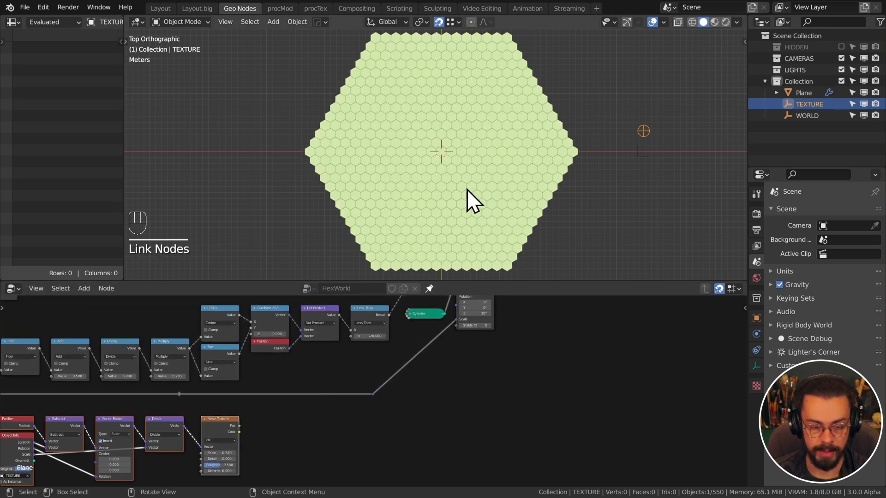
# Reposition the texture nodes further left to clear space in the node tree
pyautogui.click(645, 152)
pyautogui.press('g')
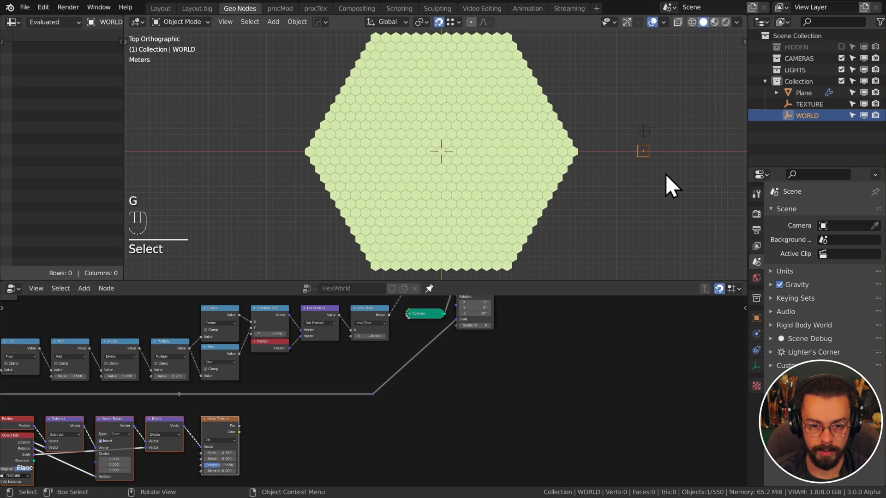
pyautogui.click(650, 134)
pyautogui.moveTo(328, 422); pyautogui.dragTo(429, 372, button='middle')
pyautogui.scroll(4, 429, 372)
pyautogui.press('g')
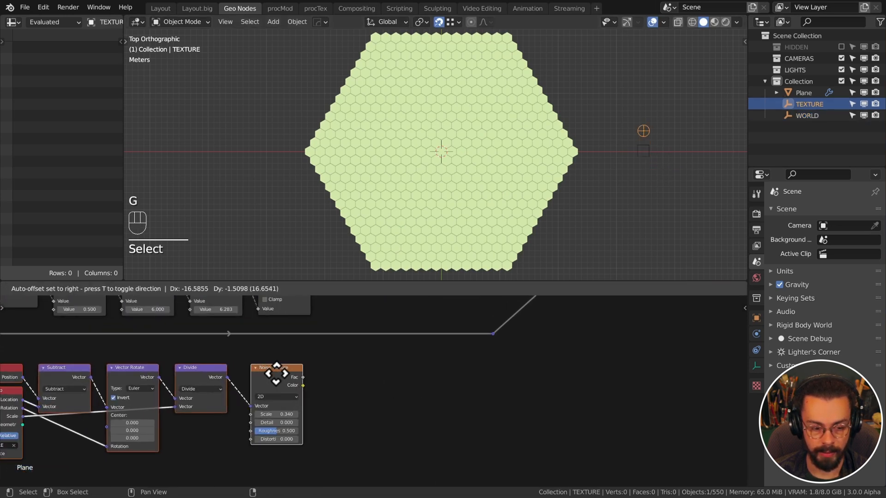
pyautogui.click(215, 372)
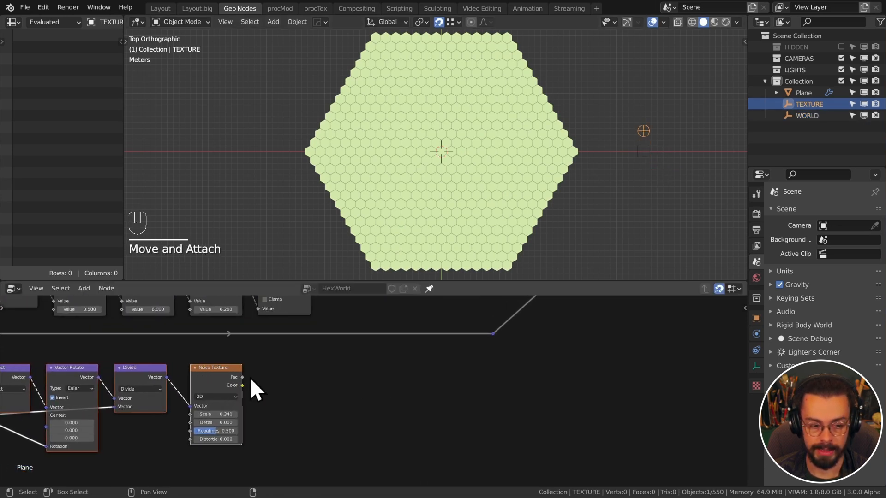
pyautogui.moveTo(294, 374); pyautogui.dragTo(320, 404, button='middle')
pyautogui.click(320, 404)
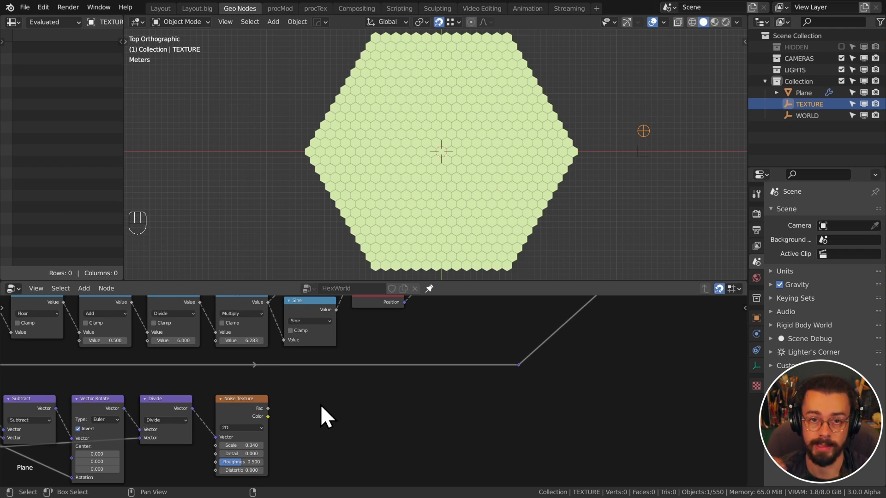
# Insert a vector node on the link, dissolve the reroute, and set it to Multiply
pyautogui.press('q')
pyautogui.click(414, 374)
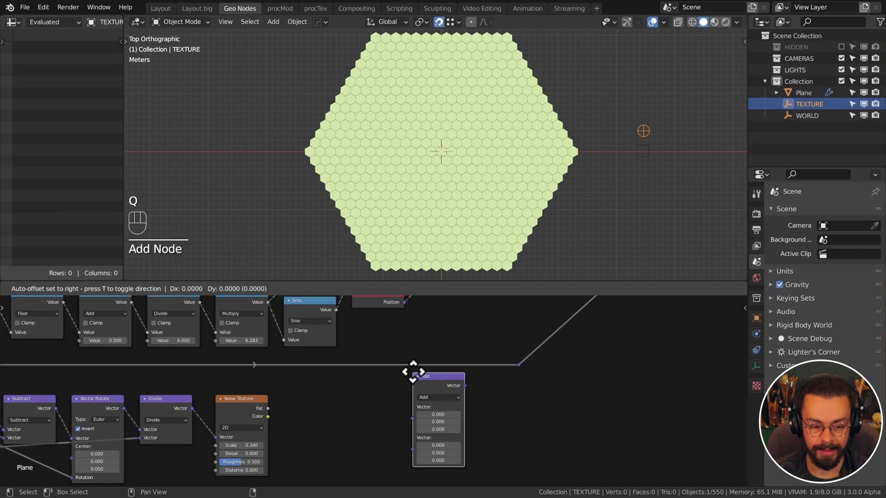
pyautogui.click(452, 350)
pyautogui.moveTo(453, 347); pyautogui.dragTo(521, 372)
pyautogui.hotkey('ctrl', 'x')
pyautogui.moveTo(474, 343); pyautogui.dragTo(520, 342)
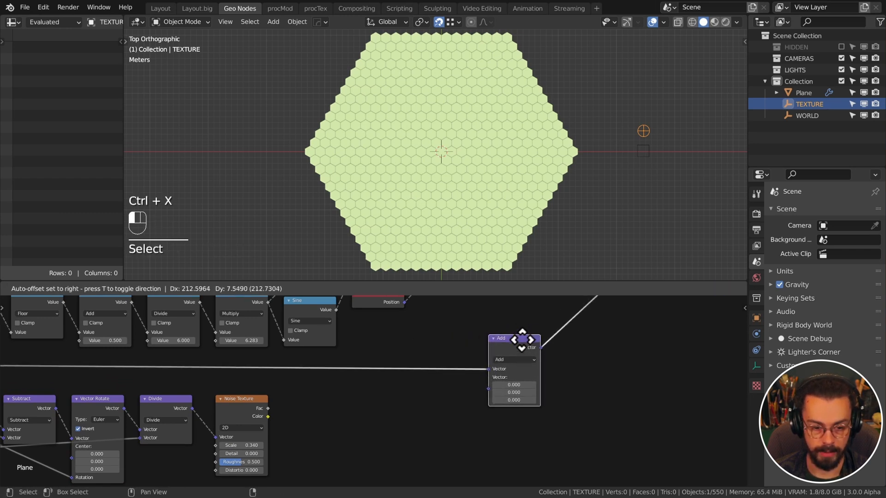
pyautogui.moveTo(396, 406); pyautogui.dragTo(453, 381, button='middle')
pyautogui.click(571, 343)
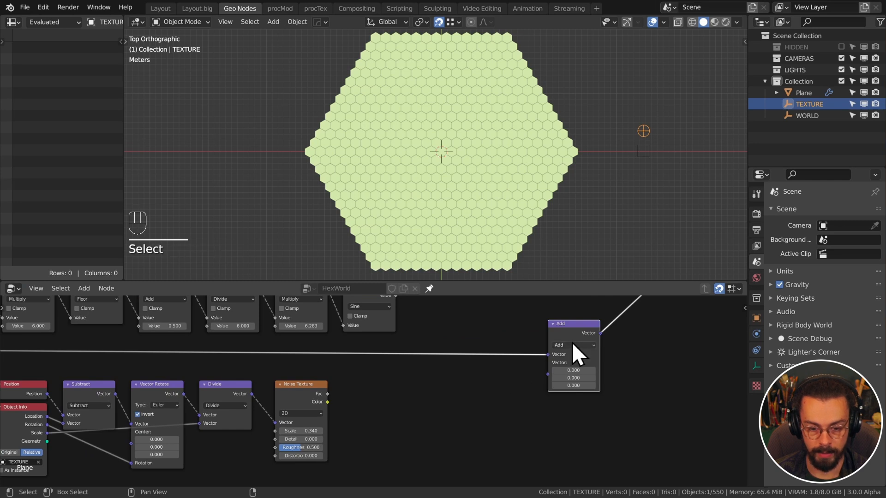
pyautogui.click(577, 366)
# Feed a Combine XYZ with X, Y and Z all 1 into the Multiply's second input
pyautogui.hotkey('shift', 'a')
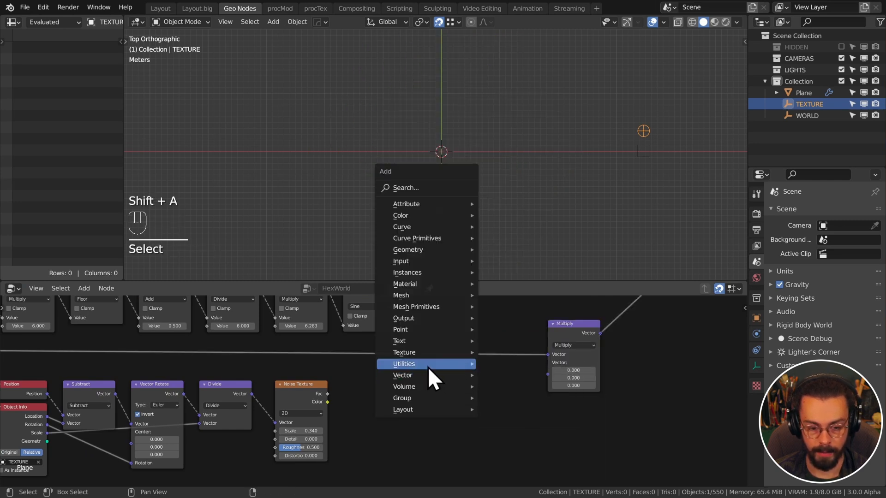
pyautogui.moveTo(428, 369)
pyautogui.click(520, 373)
pyautogui.click(439, 375)
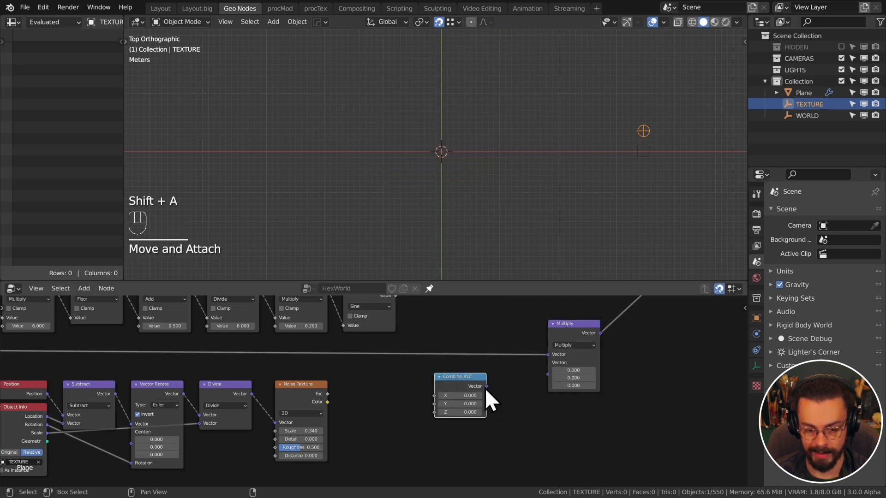
pyautogui.moveTo(486, 389); pyautogui.dragTo(549, 363)
pyautogui.moveTo(457, 396); pyautogui.dragTo(516, 376)
pyautogui.write('1')
pyautogui.press('Return')
pyautogui.moveTo(480, 272); pyautogui.dragTo(485, 173, button='middle')
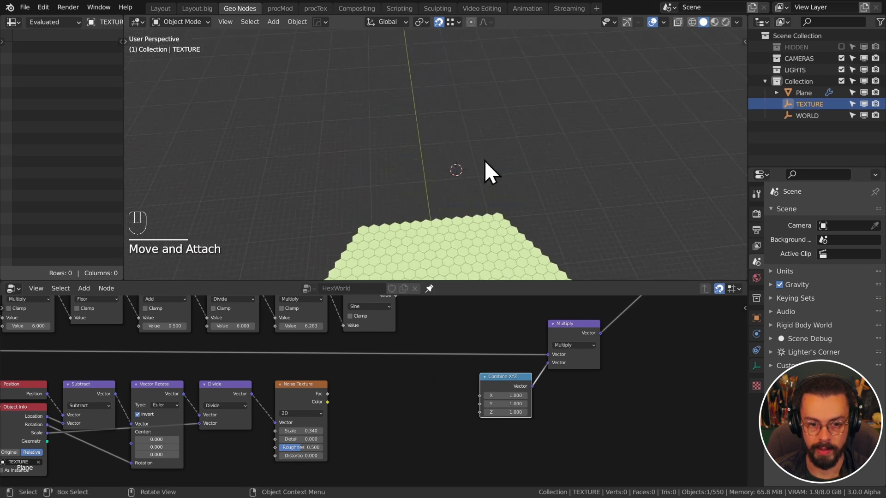
# Connect the Noise Texture Fac to Combine XYZ Z and shift the upstream nodes left
pyautogui.moveTo(488, 231); pyautogui.dragTo(425, 267, button='middle')
pyautogui.scroll(1, 348, 391)
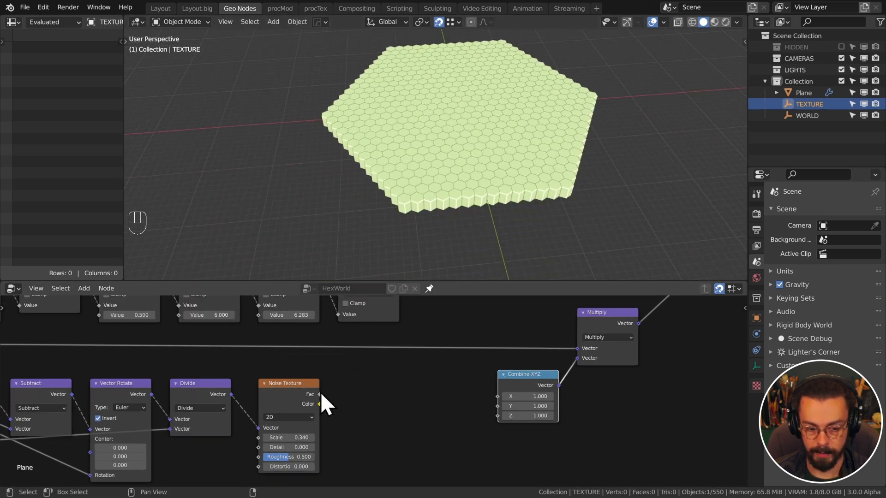
pyautogui.moveTo(319, 395); pyautogui.dragTo(498, 417)
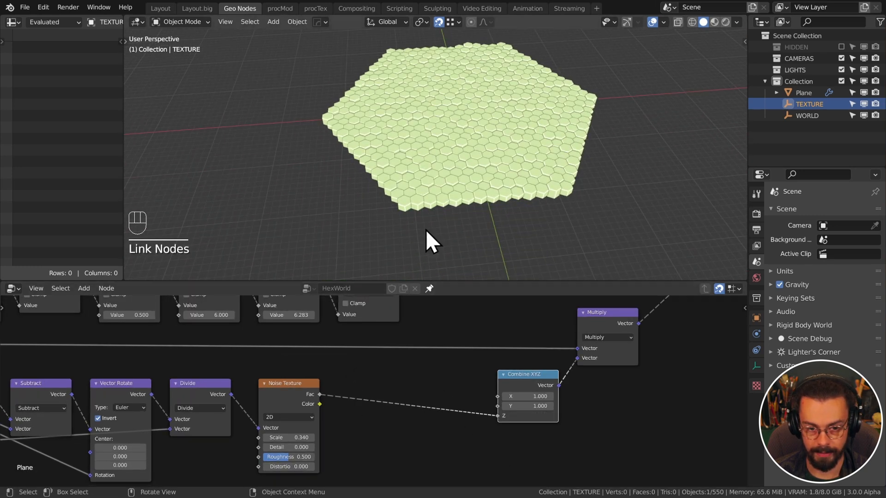
pyautogui.scroll(-2, 358, 374)
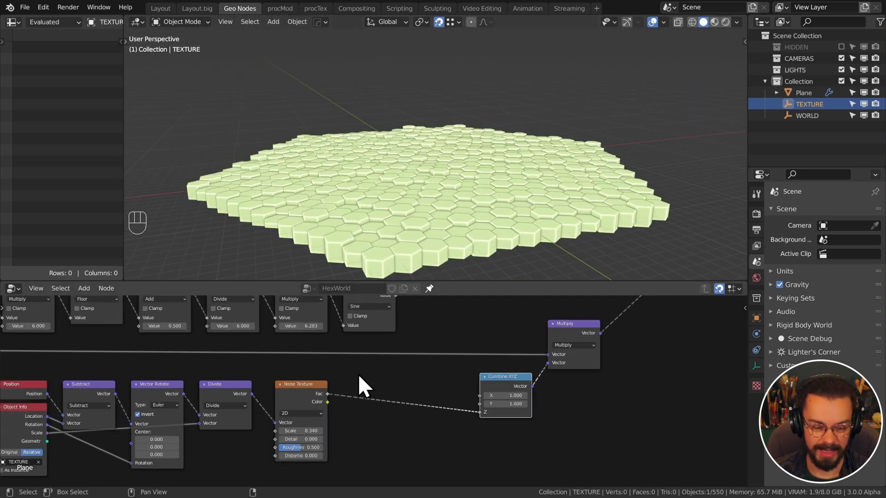
pyautogui.moveTo(358, 374); pyautogui.dragTo(423, 375, button='middle')
pyautogui.click(378, 386)
pyautogui.press('g')
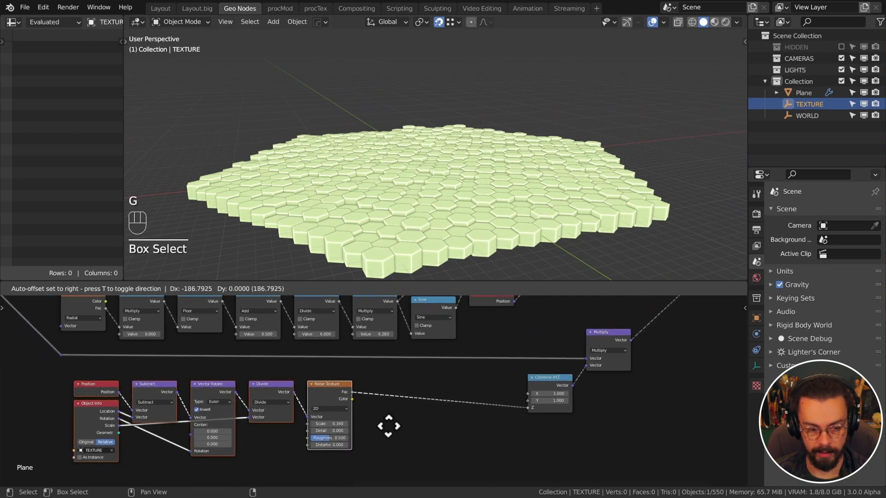
pyautogui.click(389, 426)
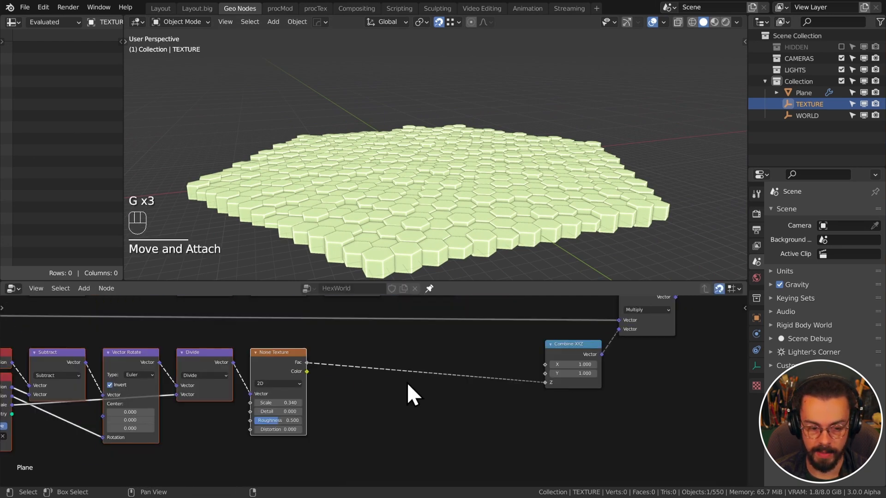
pyautogui.moveTo(383, 368); pyautogui.dragTo(387, 385, button='middle')
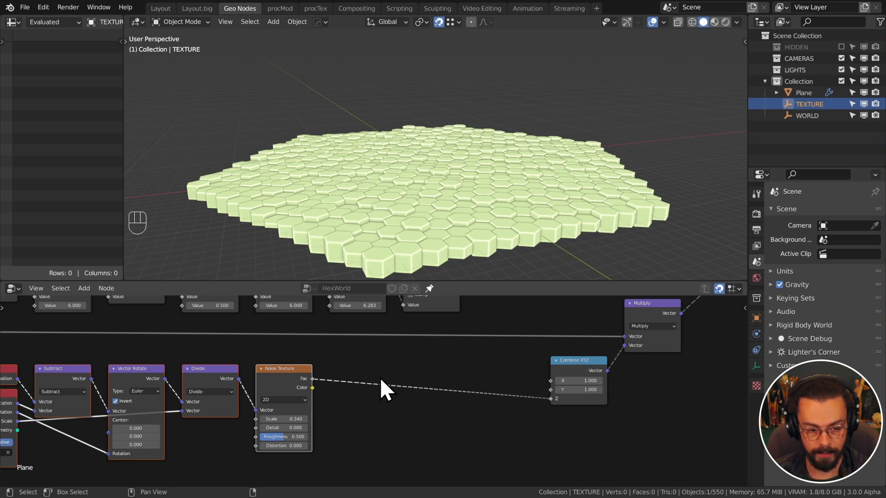
# Insert a Map Range node into the noise-to-Z link
pyautogui.press('q')
pyautogui.click(375, 369)
pyautogui.click(356, 376)
pyautogui.hotkey('shift', 'a')
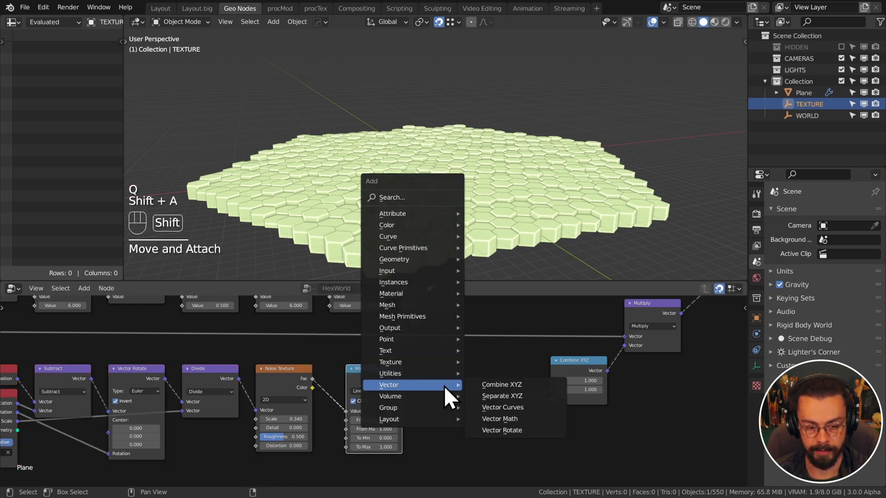
pyautogui.moveTo(414, 373)
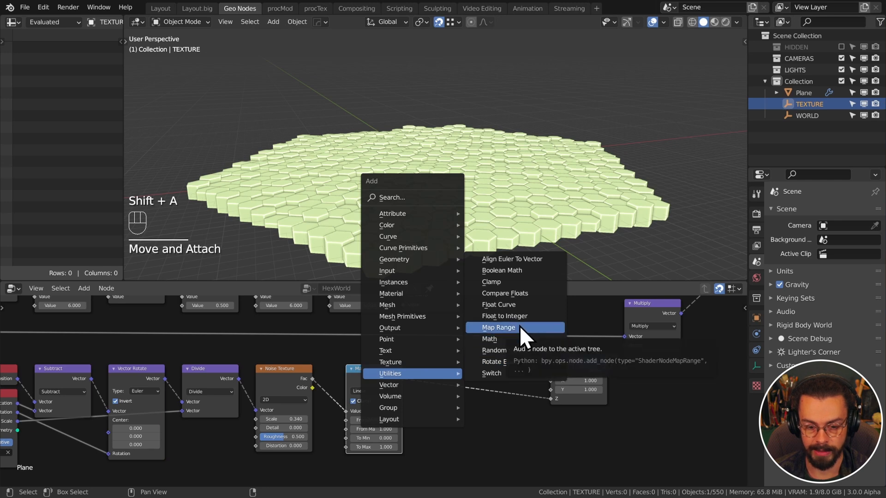
pyautogui.moveTo(411, 419); pyautogui.dragTo(453, 390, button='middle')
pyautogui.scroll(6, 453, 389)
pyautogui.moveTo(399, 314); pyautogui.dragTo(386, 315)
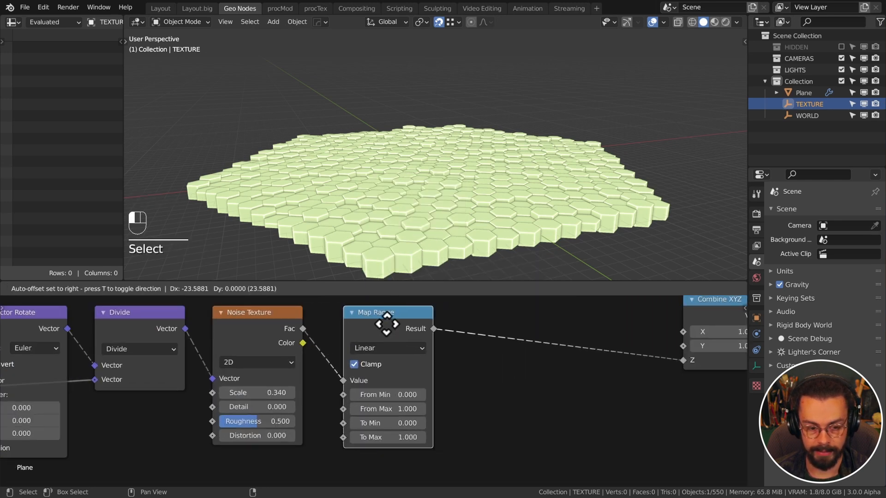
# Set the Map Range From Min to 0.2
pyautogui.click(423, 397)
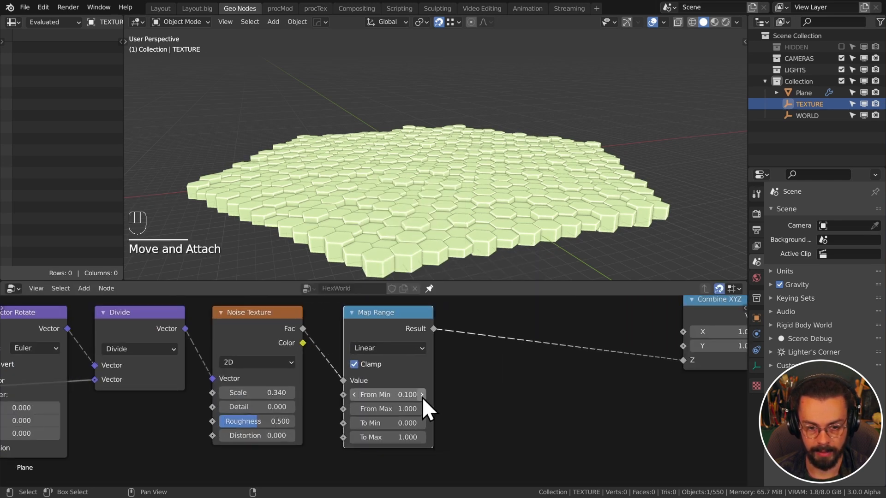
pyautogui.keyDown('shift'); pyautogui.moveTo(390, 399); pyautogui.dragTo(410, 398); pyautogui.keyUp('shift')
pyautogui.scroll(-2, 478, 183)
pyautogui.moveTo(478, 182); pyautogui.dragTo(440, 138, button='middle')
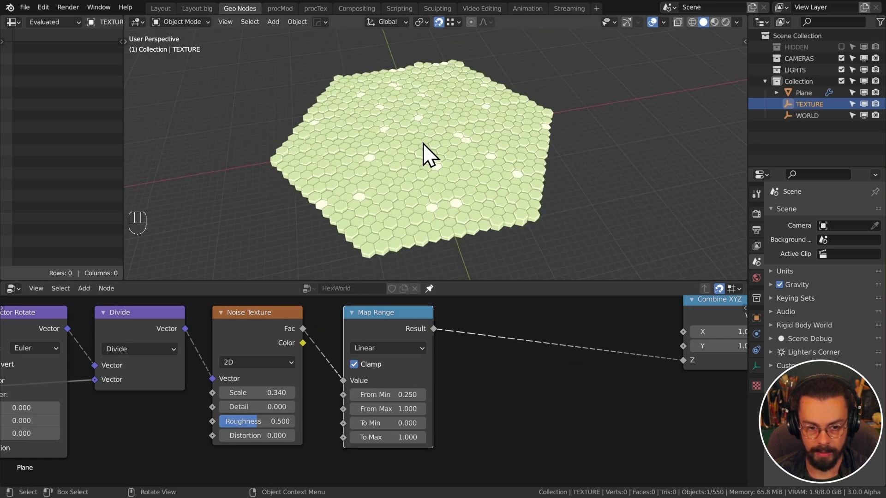
pyautogui.moveTo(402, 396)
pyautogui.keyDown('shift'); pyautogui.mouseDown()
pyautogui.moveTo(387, 396)
pyautogui.moveTo(399, 395)
pyautogui.mouseUp(); pyautogui.keyUp('shift')
pyautogui.click(410, 391)
pyautogui.write('0.25')
pyautogui.press('Return')
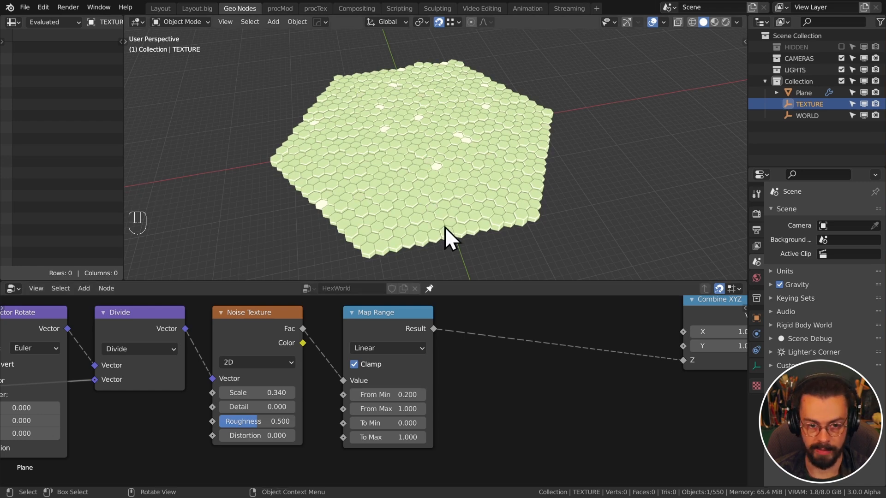
# Try different To values, temporarily inverting the output range to To Min 1, To Max 0
pyautogui.keyDown('shift'); pyautogui.moveTo(396, 423); pyautogui.dragTo(404, 423); pyautogui.keyUp('shift')
pyautogui.click(393, 416)
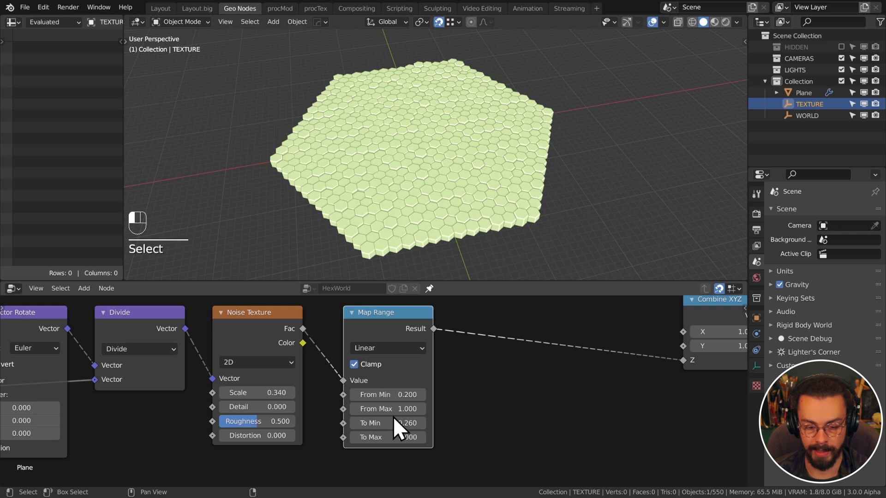
pyautogui.press('BackSpace')
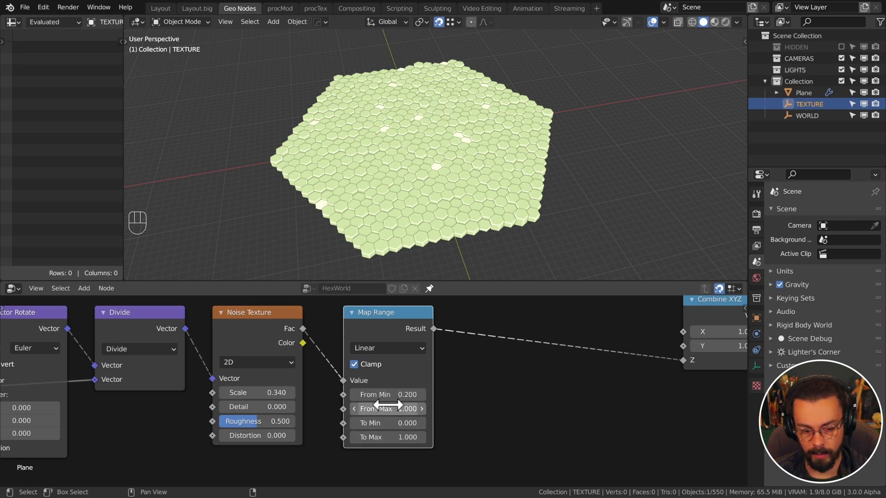
pyautogui.click(391, 419)
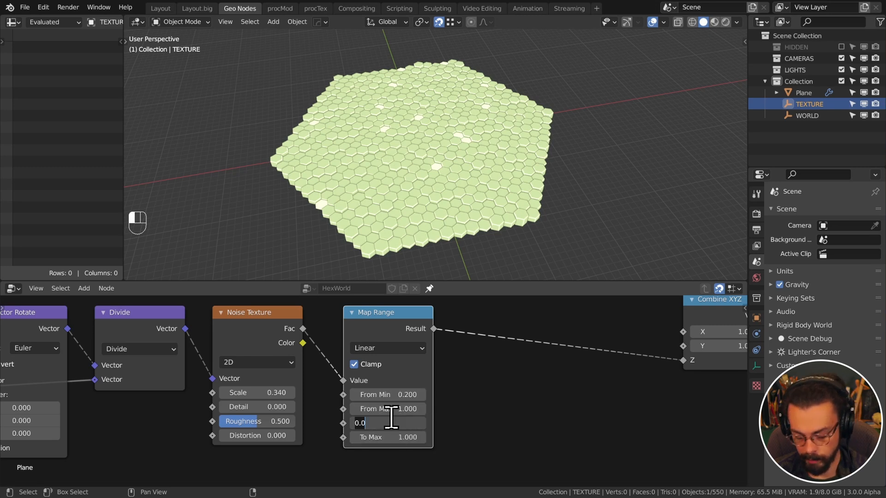
pyautogui.write('1')
pyautogui.press('Tab')
pyautogui.write('0')
pyautogui.press('Tab')
pyautogui.press('Return')
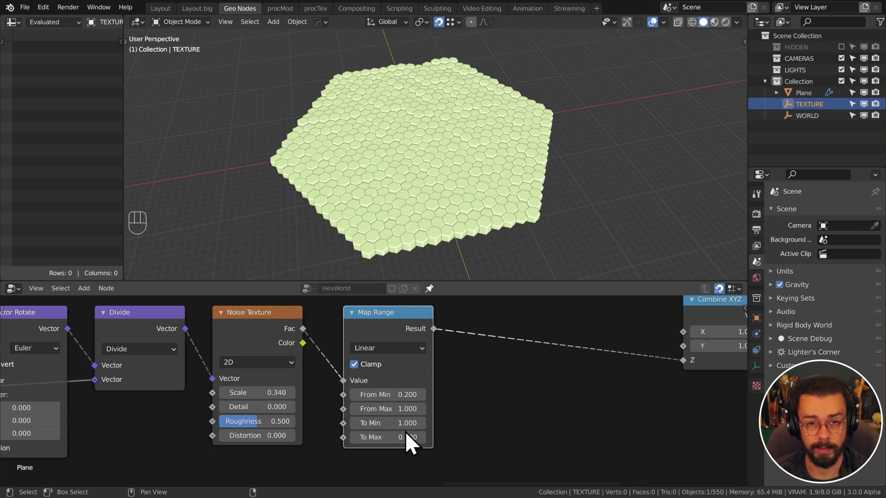
pyautogui.click(478, 427)
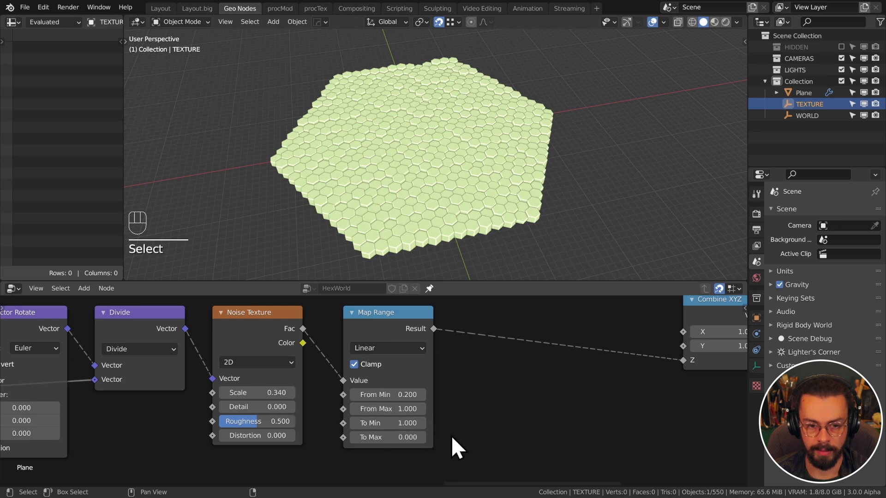
# Lower From Max to 0.83 and set To Min 0, To Max 1 so columns rise
pyautogui.keyDown('shift'); pyautogui.moveTo(387, 409); pyautogui.dragTo(380, 408); pyautogui.keyUp('shift')
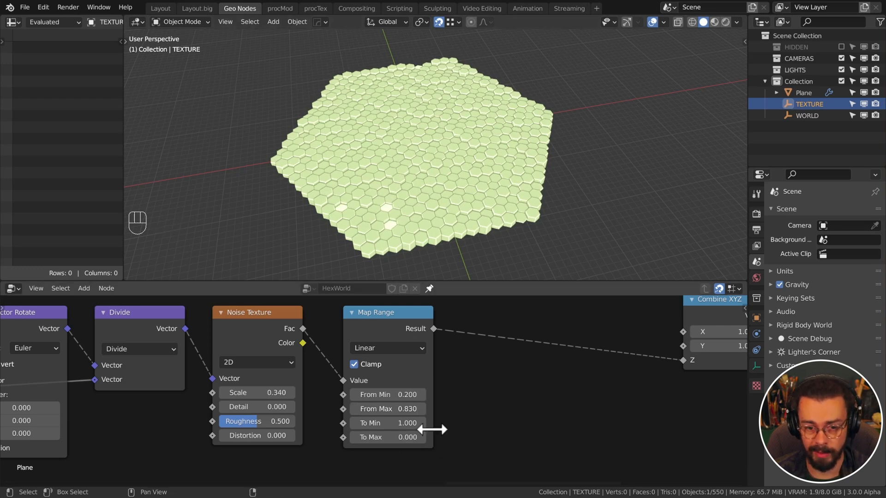
pyautogui.click(397, 423)
pyautogui.write('0')
pyautogui.press('Tab')
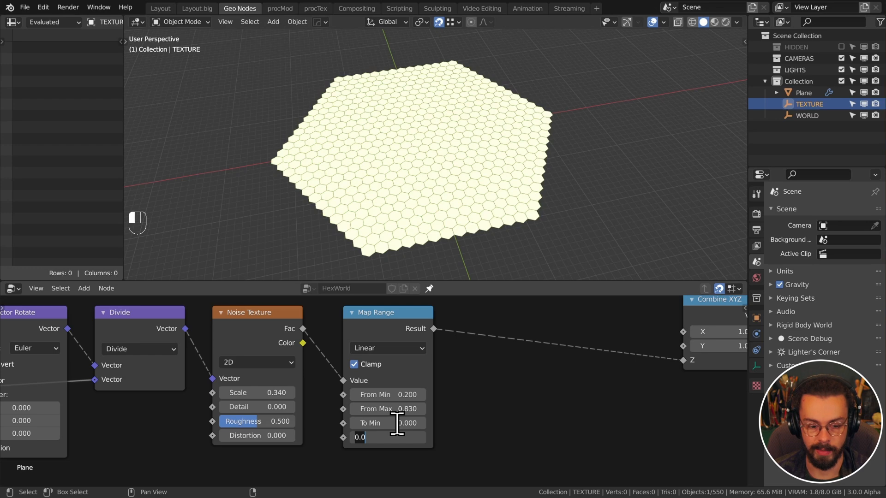
pyautogui.write('1')
pyautogui.press('Return')
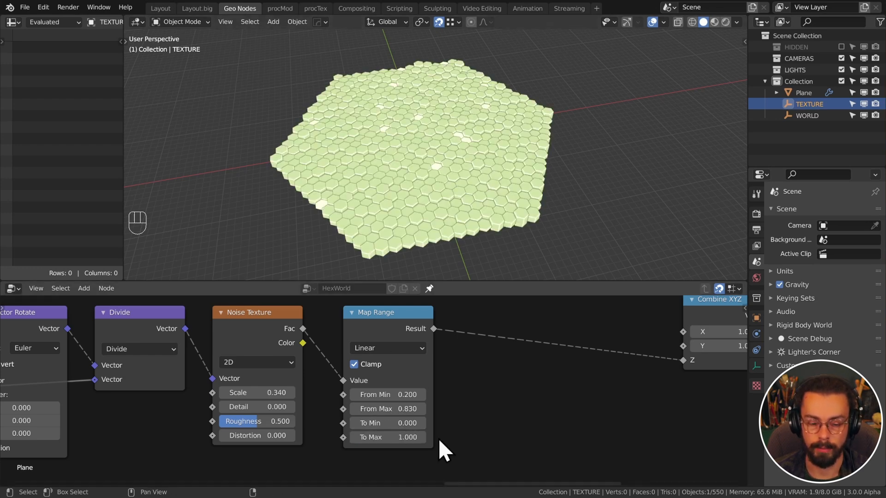
# Rescale the WORLD empty while inspecting the hex columns
pyautogui.click(408, 323)
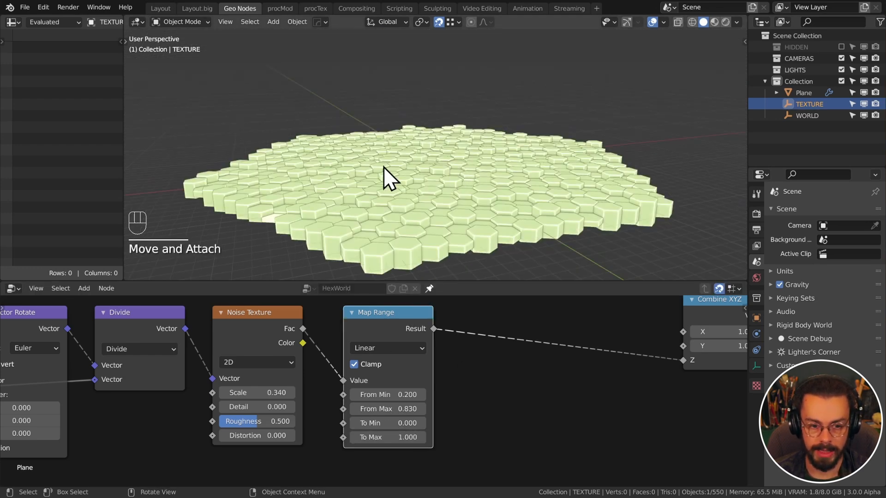
pyautogui.moveTo(390, 177); pyautogui.dragTo(472, 226, button='middle')
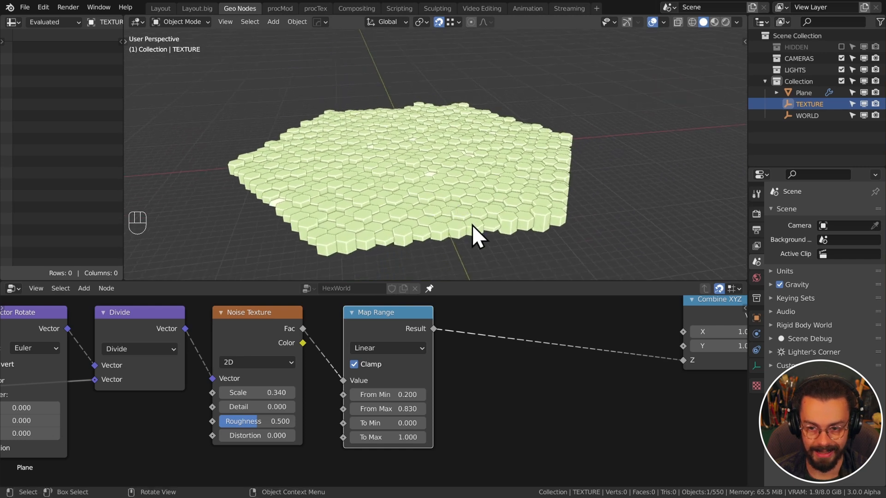
pyautogui.scroll(-5, 498, 193)
pyautogui.keyDown('shift'); pyautogui.moveTo(536, 148); pyautogui.dragTo(529, 205, button='middle'); pyautogui.keyUp('shift')
pyautogui.click(533, 93)
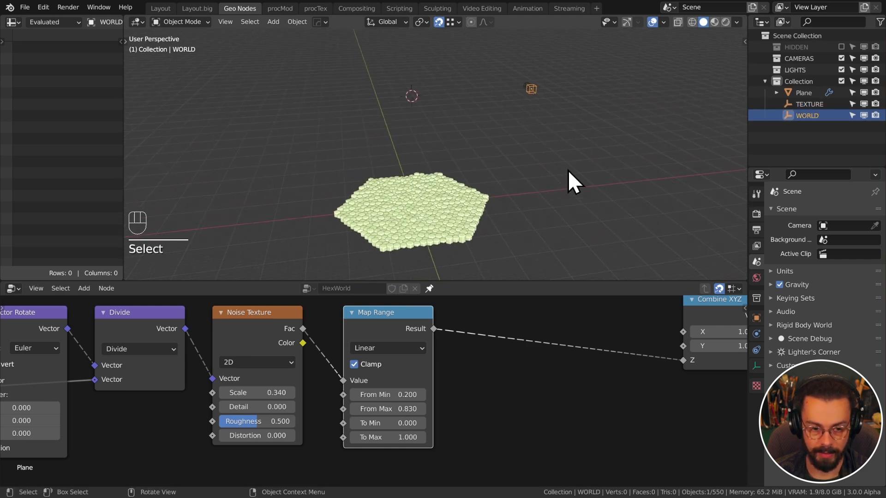
pyautogui.press('s')
pyautogui.click(491, 184)
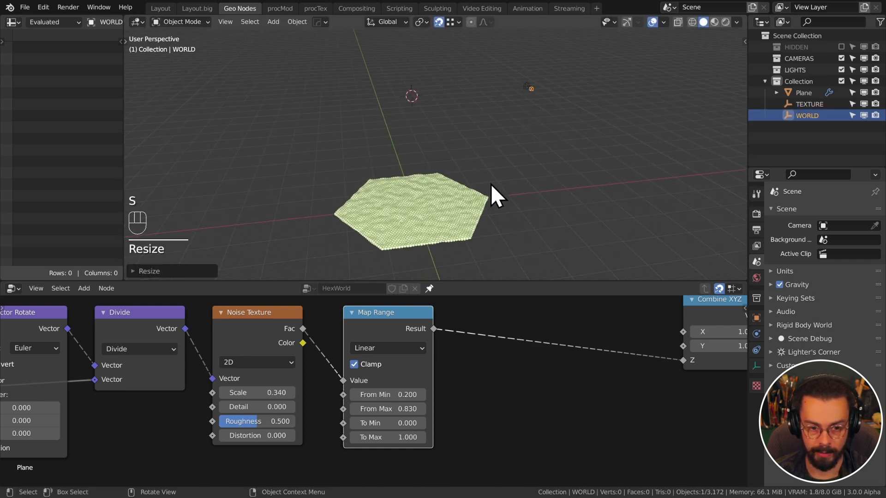
pyautogui.keyDown('shift'); pyautogui.moveTo(491, 184); pyautogui.dragTo(487, 170, button='middle'); pyautogui.keyUp('shift')
pyautogui.scroll(6, 487, 170)
pyautogui.scroll(-3, 487, 171)
pyautogui.keyDown('shift'); pyautogui.moveTo(523, 107); pyautogui.dragTo(533, 114, button='middle'); pyautogui.keyUp('shift')
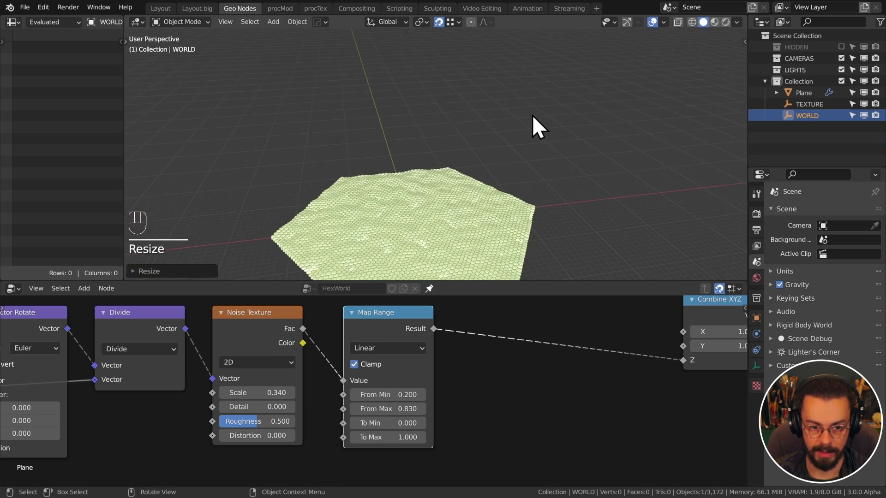
pyautogui.scroll(-2, 534, 84)
# Scale the TEXTURE empty larger to enlarge the noise pattern
pyautogui.click(569, 58)
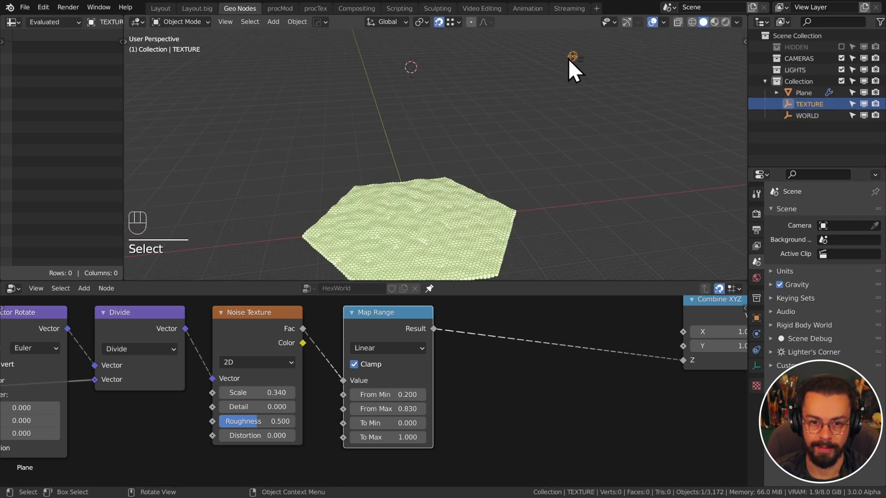
pyautogui.press('s')
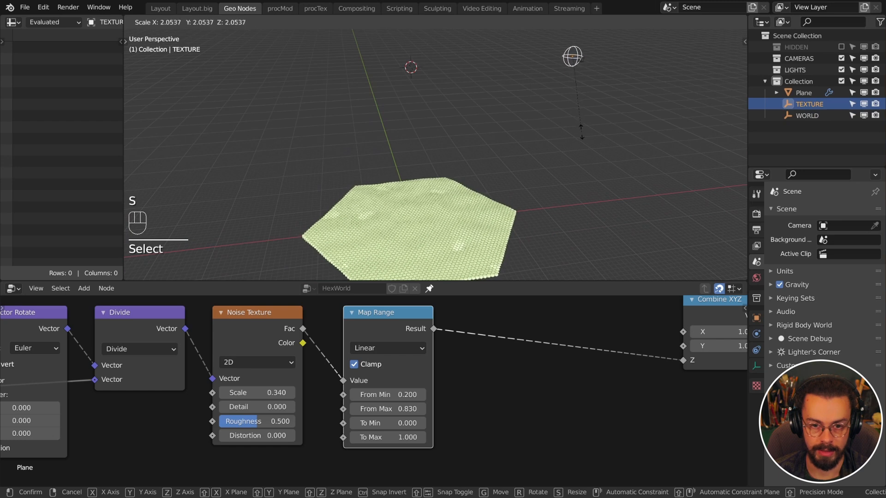
pyautogui.click(509, 159)
pyautogui.moveTo(509, 159); pyautogui.dragTo(512, 132, button='middle')
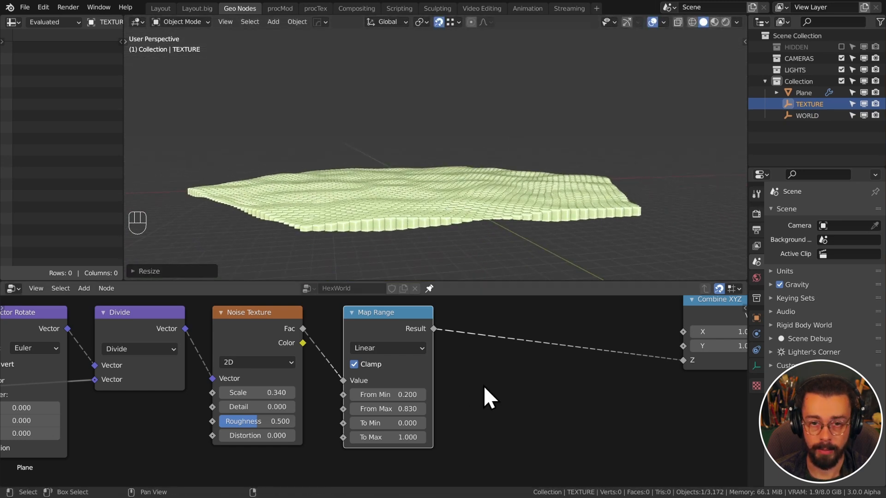
# Set the Map Range To Max to 5
pyautogui.keyDown('shift'); pyautogui.moveTo(352, 438); pyautogui.dragTo(439, 438); pyautogui.keyUp('shift')
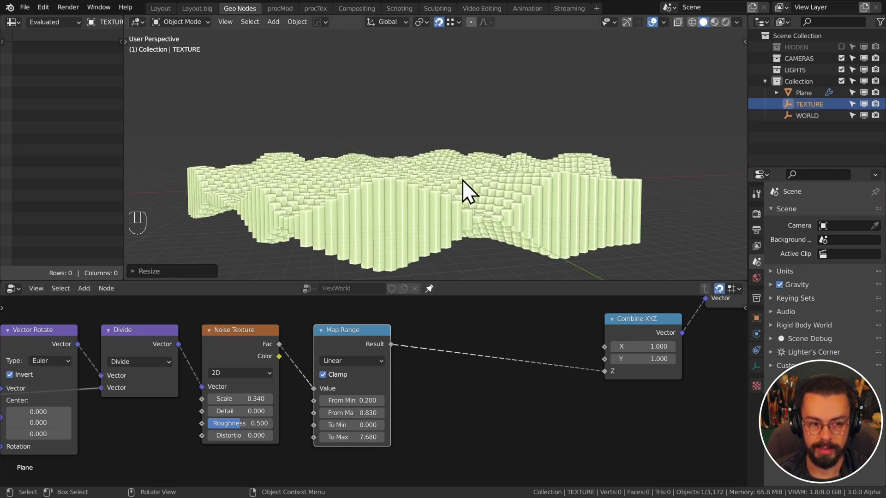
pyautogui.keyDown('shift'); pyautogui.moveTo(368, 437); pyautogui.dragTo(346, 438); pyautogui.keyUp('shift')
pyautogui.click(381, 437)
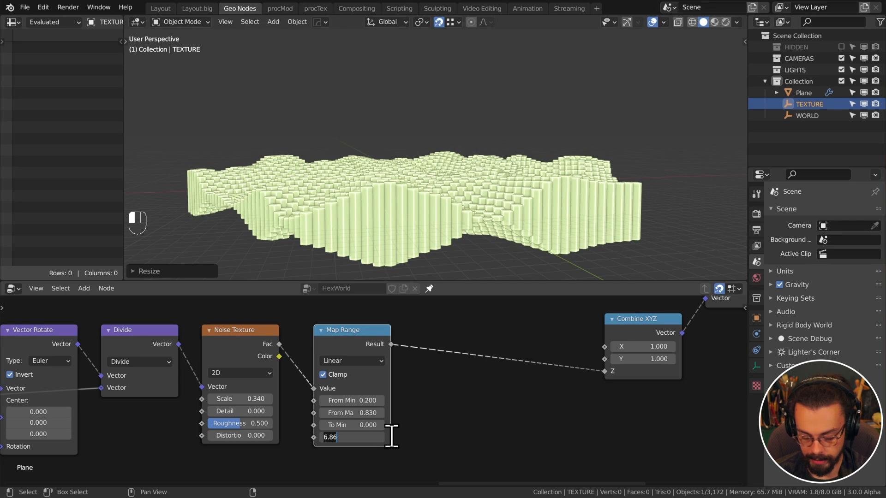
pyautogui.write('5')
pyautogui.press('Return')
pyautogui.moveTo(355, 217); pyautogui.dragTo(390, 152, button='middle')
# Move the Instance on Points node further right in the node graph
pyautogui.scroll(-7, 448, 356)
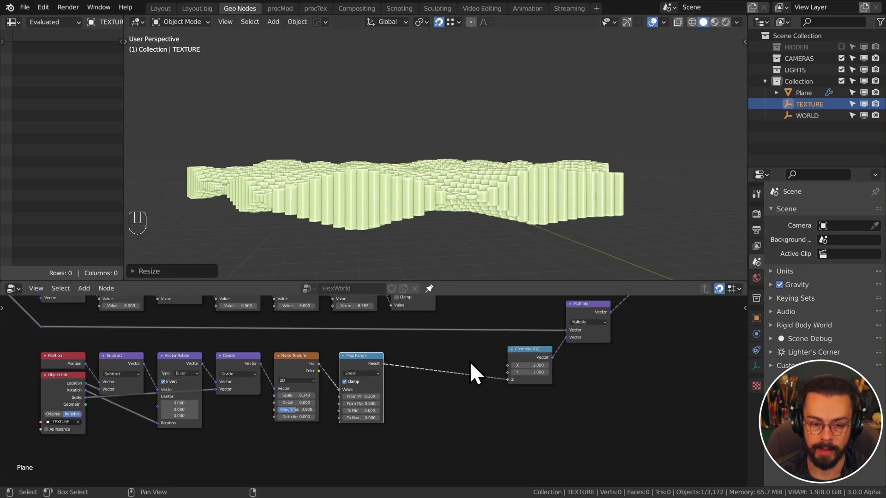
pyautogui.moveTo(492, 317); pyautogui.dragTo(439, 424, button='middle')
pyautogui.moveTo(611, 341); pyautogui.dragTo(401, 395, button='middle')
pyautogui.moveTo(553, 423); pyautogui.dragTo(423, 356)
pyautogui.press('g')
pyautogui.click(577, 336)
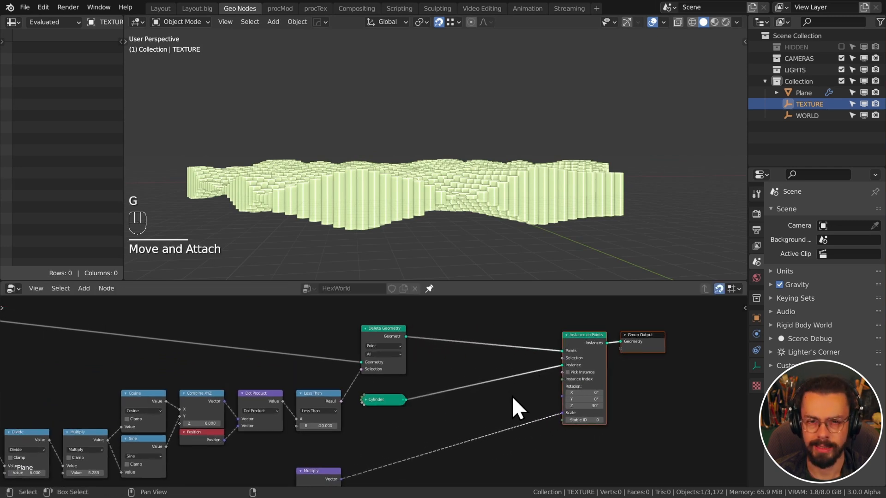
# Insert a Transform node after the Cylinder with Translation Z of 1 m
pyautogui.moveTo(511, 396); pyautogui.dragTo(496, 387, button='middle')
pyautogui.scroll(3, 495, 386)
pyautogui.hotkey('shift', 'a')
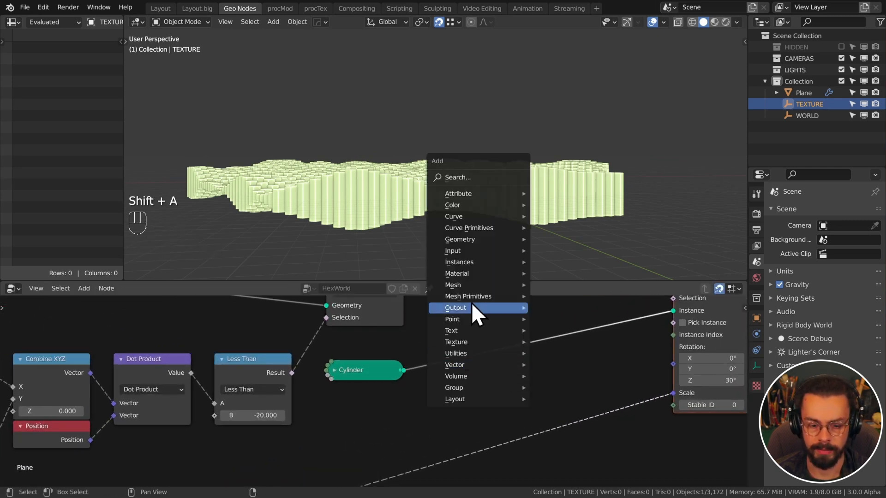
pyautogui.moveTo(481, 243)
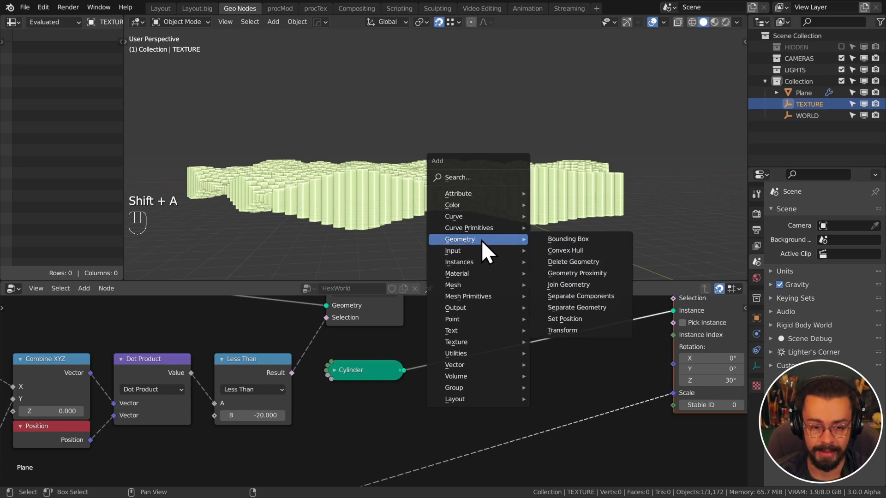
pyautogui.click(581, 330)
pyautogui.click(469, 318)
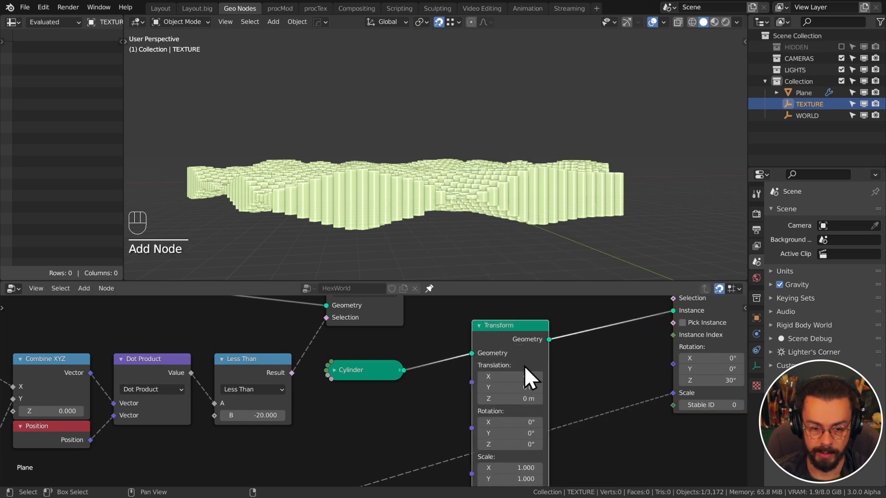
pyautogui.moveTo(509, 399); pyautogui.dragTo(507, 398)
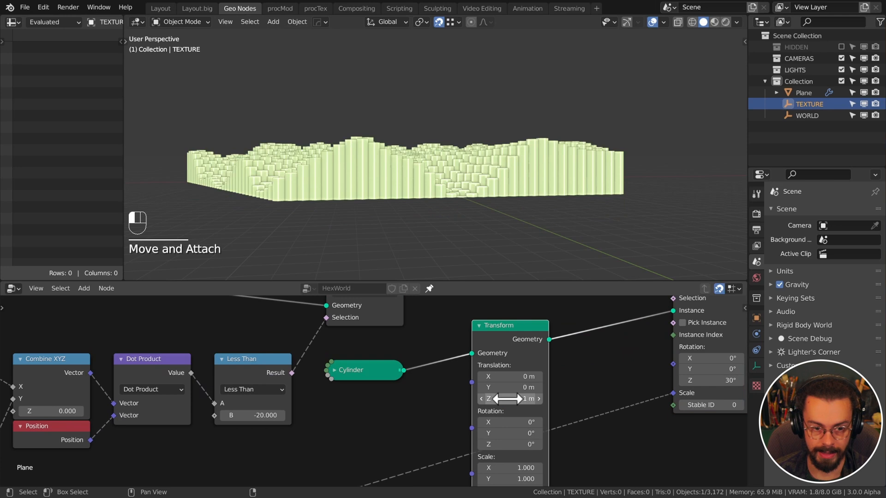
# Collapse the Transform node and arrange it beside the Cylinder node
pyautogui.click(479, 326)
pyautogui.moveTo(510, 324); pyautogui.dragTo(500, 357)
pyautogui.moveTo(367, 364); pyautogui.dragTo(492, 337)
pyautogui.press('g')
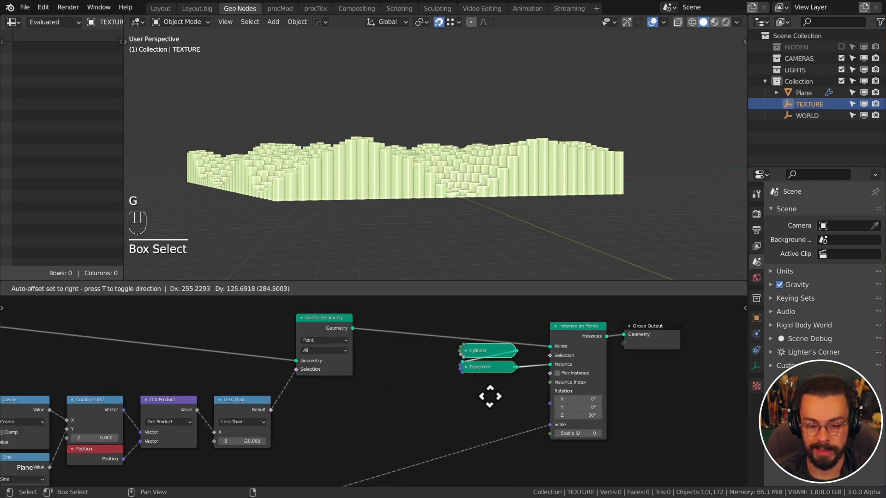
pyautogui.click(490, 397)
pyautogui.press('g')
pyautogui.click(481, 399)
pyautogui.moveTo(373, 184); pyautogui.dragTo(392, 193, button='middle')
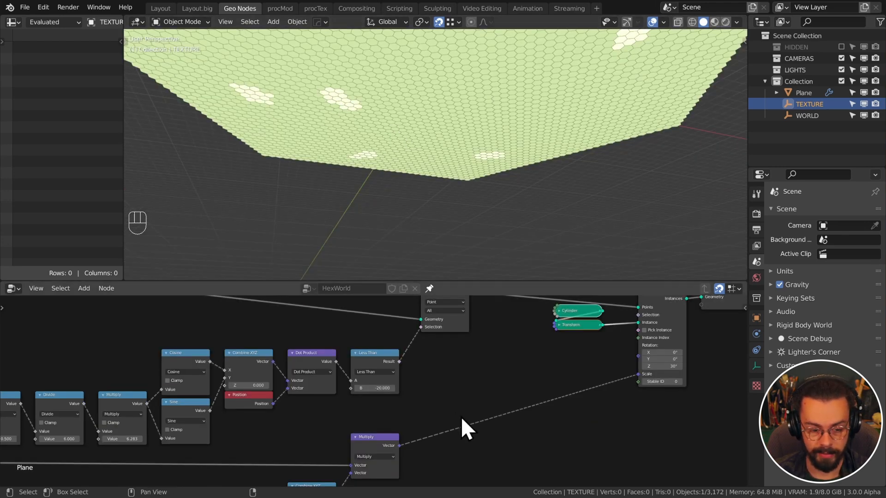
# Raise the Map Range To Min value to 0.1
pyautogui.moveTo(461, 425); pyautogui.dragTo(468, 361, button='middle')
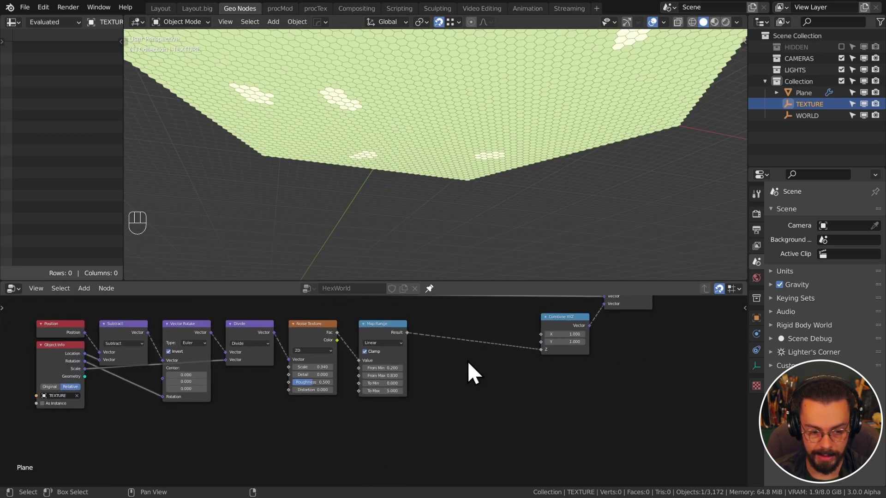
pyautogui.scroll(3, 375, 390)
pyautogui.click(409, 383)
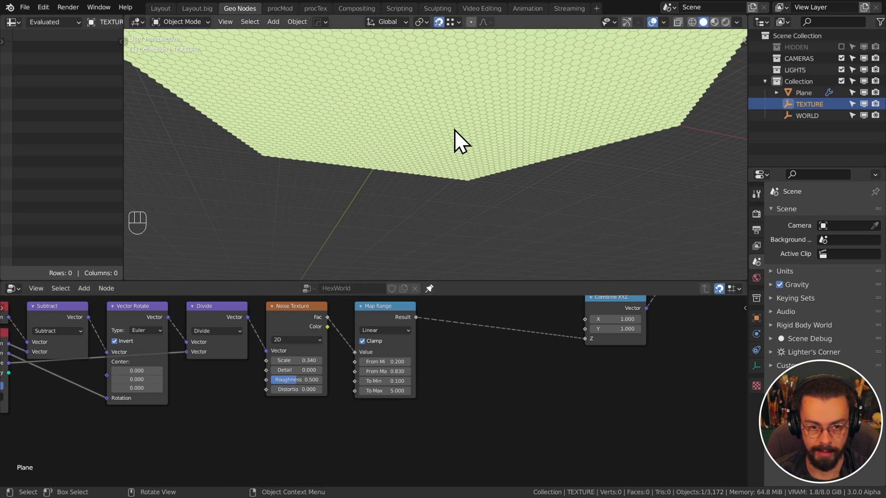
# Set the noise texture Distortion to 0.5, Detail to 1 and Scale to 0.1
pyautogui.moveTo(454, 130); pyautogui.dragTo(475, 164, button='middle')
pyautogui.moveTo(326, 427); pyautogui.dragTo(413, 446, button='middle')
pyautogui.moveTo(445, 273); pyautogui.dragTo(429, 277, button='middle')
pyautogui.click(393, 410)
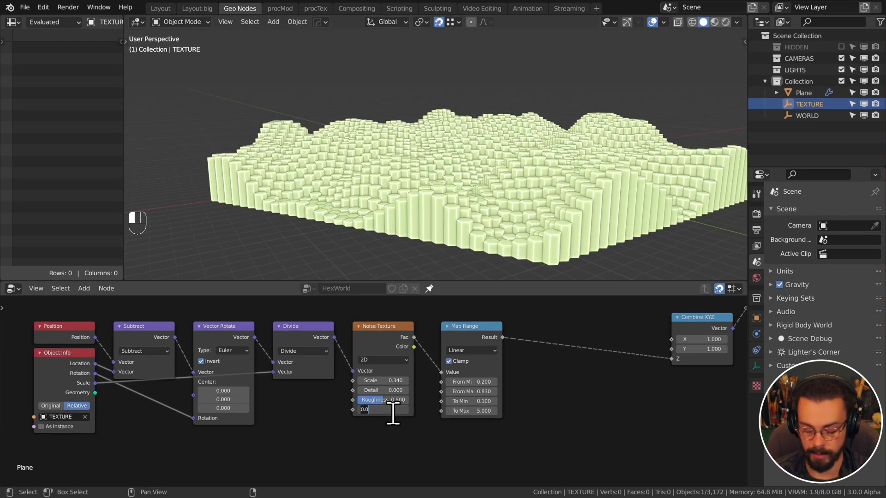
pyautogui.press('Return')
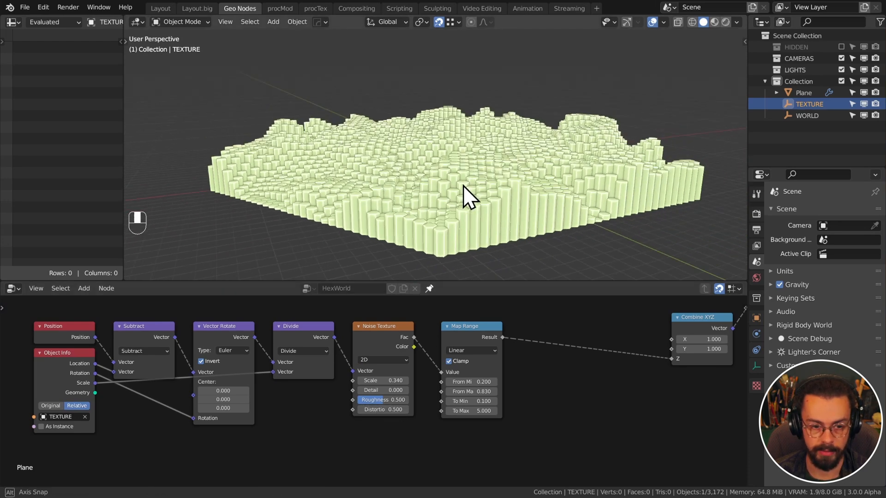
pyautogui.moveTo(463, 185)
pyautogui.mouseDown(button='middle')
pyautogui.moveTo(475, 224)
pyautogui.moveTo(461, 184)
pyautogui.mouseUp(button='middle')
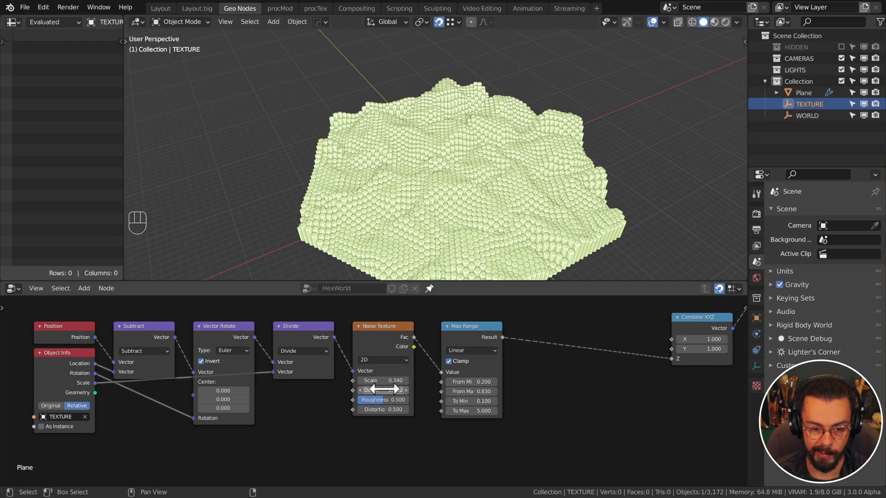
pyautogui.moveTo(383, 390)
pyautogui.keyDown('shift'); pyautogui.mouseDown()
pyautogui.moveTo(411, 390)
pyautogui.moveTo(377, 381)
pyautogui.mouseUp(); pyautogui.keyUp('shift')
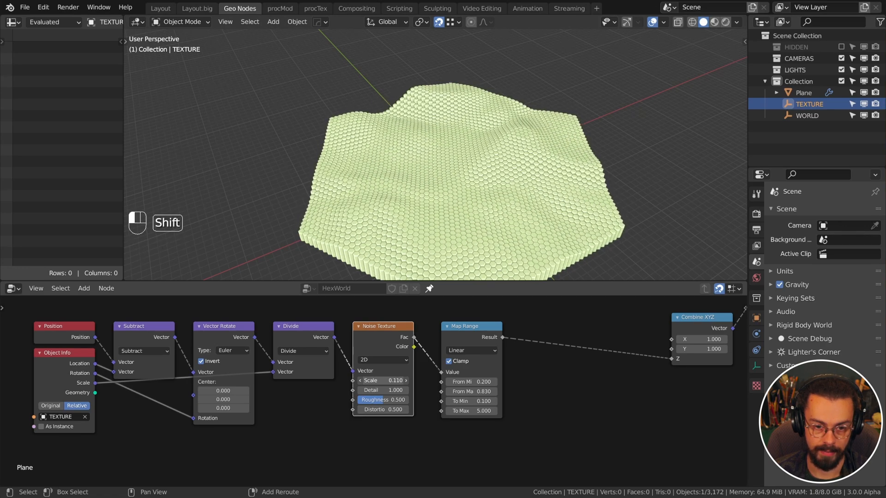
pyautogui.click(388, 381)
pyautogui.write('0.11')
pyautogui.press('Return')
# Scale the TEXTURE empty down to about 0.44 for finer, hillier hex terrain
pyautogui.keyDown('shift'); pyautogui.moveTo(496, 220); pyautogui.dragTo(567, 60, button='middle'); pyautogui.keyUp('shift')
pyautogui.press('s')
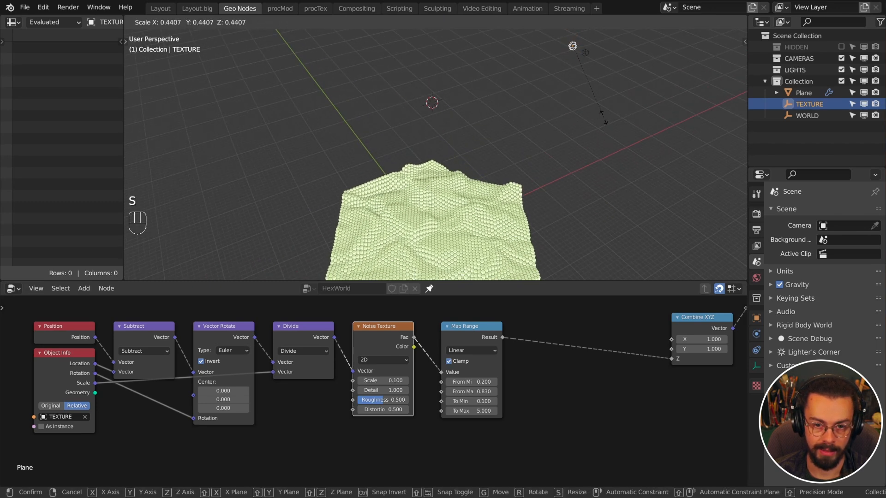
pyautogui.click(600, 111)
pyautogui.moveTo(535, 162); pyautogui.dragTo(507, 113, button='middle')
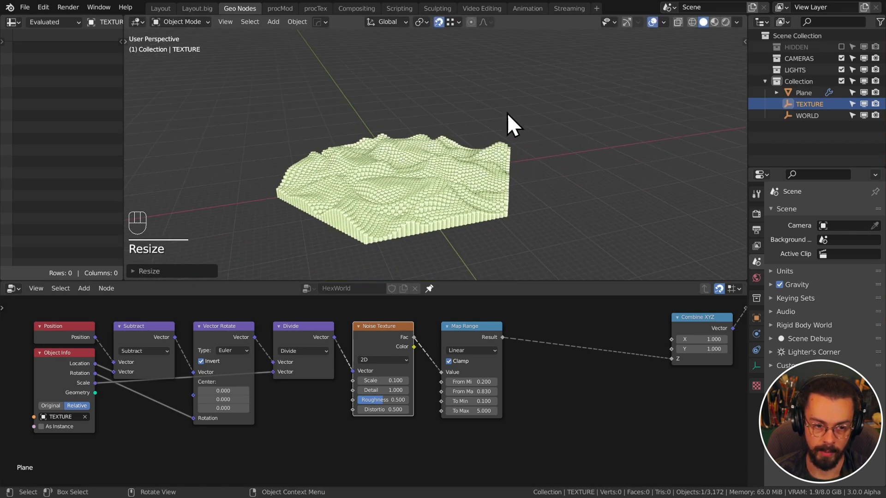
pyautogui.scroll(4, 507, 212)
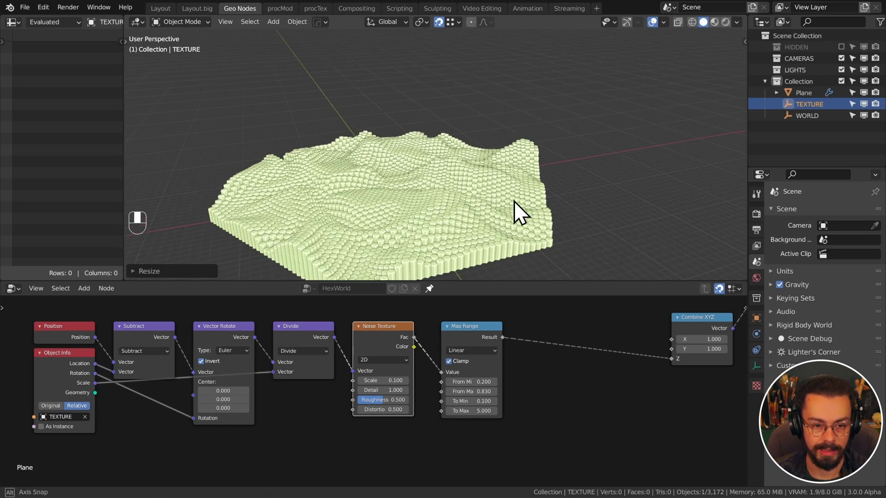
pyautogui.moveTo(521, 214); pyautogui.dragTo(519, 193, button='middle')
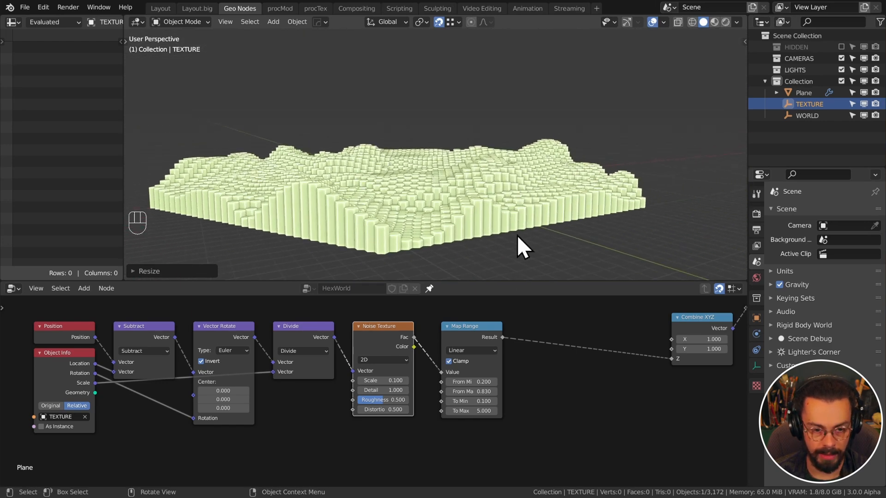
pyautogui.scroll(-1, 552, 358)
pyautogui.moveTo(552, 358); pyautogui.dragTo(332, 421, button='middle')
pyautogui.scroll(-1, 496, 434)
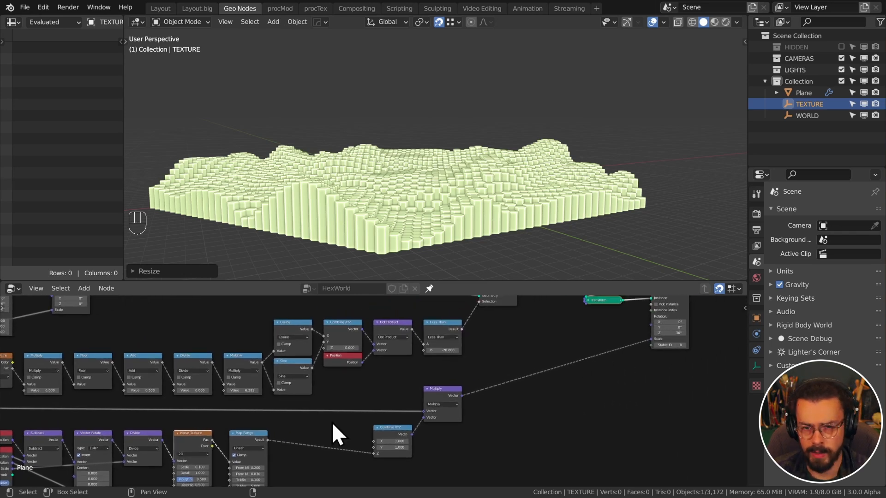
# Show the 80 LEVEL hexagon-tiled board tweet and pause its video at 0:18
pyautogui.hotkey('alt', 'Tab')
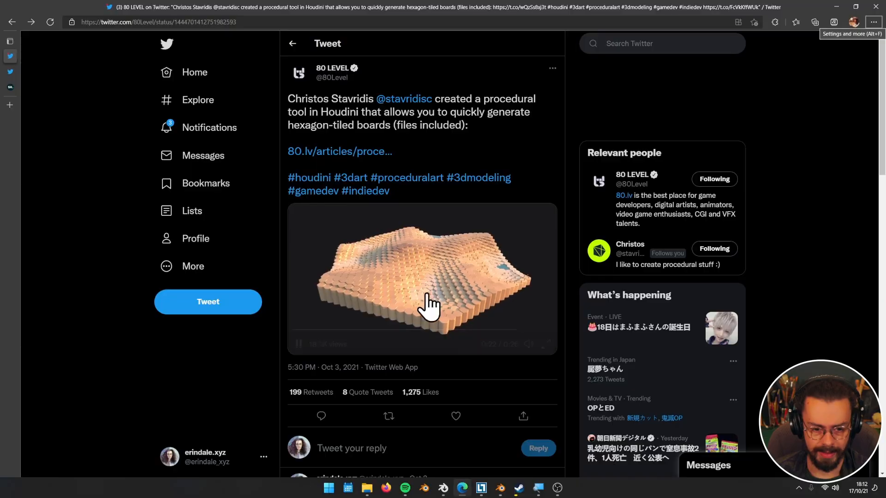
pyautogui.click(465, 330)
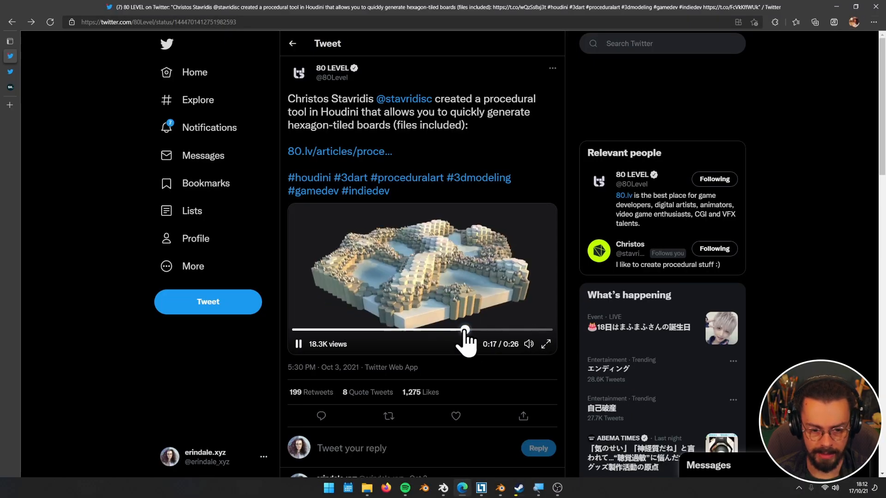
pyautogui.click(298, 344)
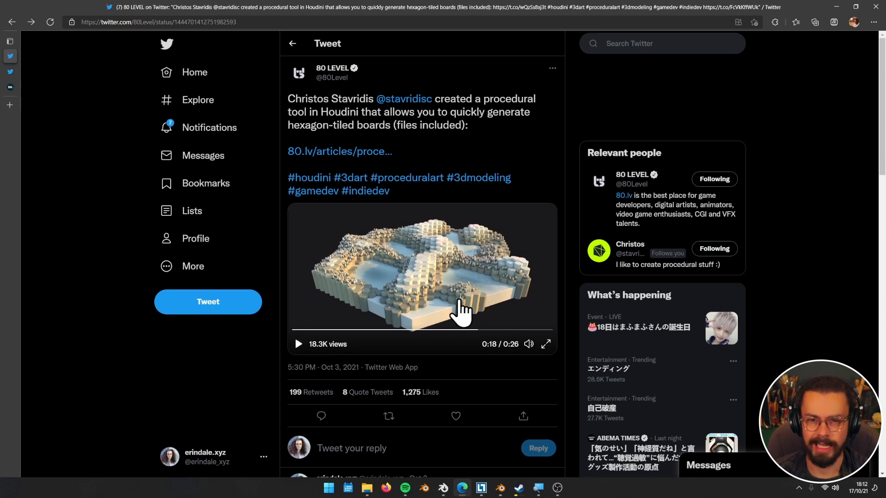
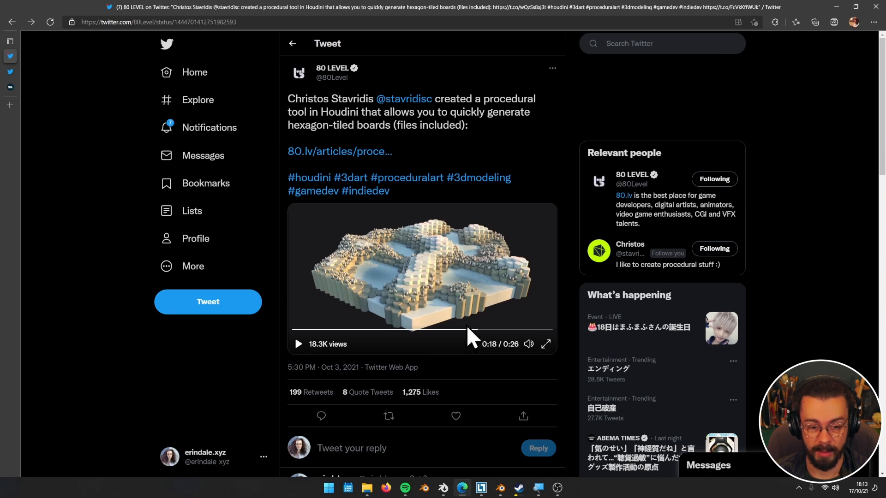
# Minimise the Twitter browser and bring Blender's Instance on Points node into view
pyautogui.click(836, 7)
pyautogui.scroll(1, 605, 314)
pyautogui.moveTo(604, 314); pyautogui.dragTo(418, 388, button='middle')
pyautogui.scroll(6, 417, 388)
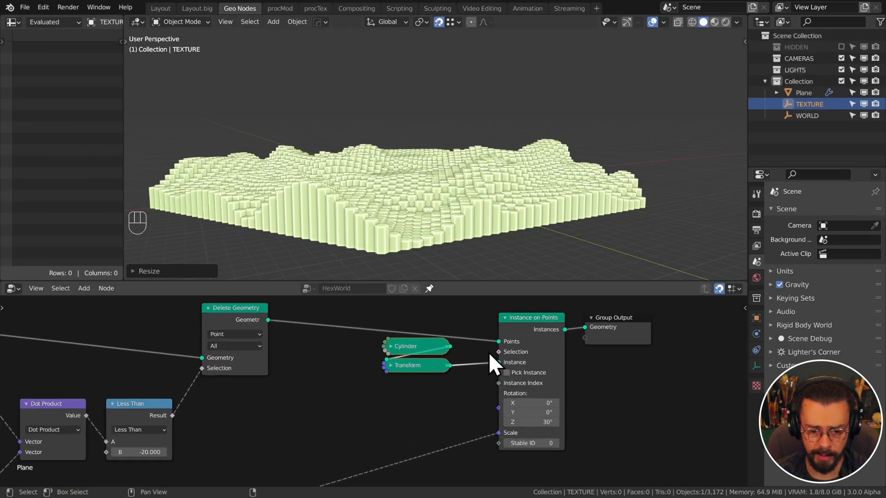
# Rearrange the Multiply, Combine XYZ and Map Range nodes to make room for a new node
pyautogui.moveTo(498, 352); pyautogui.dragTo(412, 402)
pyautogui.scroll(-8, 412, 403)
pyautogui.moveTo(348, 412); pyautogui.dragTo(473, 317, button='middle')
pyautogui.moveTo(437, 389); pyautogui.dragTo(501, 361, button='middle')
pyautogui.scroll(4, 472, 380)
pyautogui.moveTo(473, 383); pyautogui.dragTo(406, 352)
pyautogui.press('g')
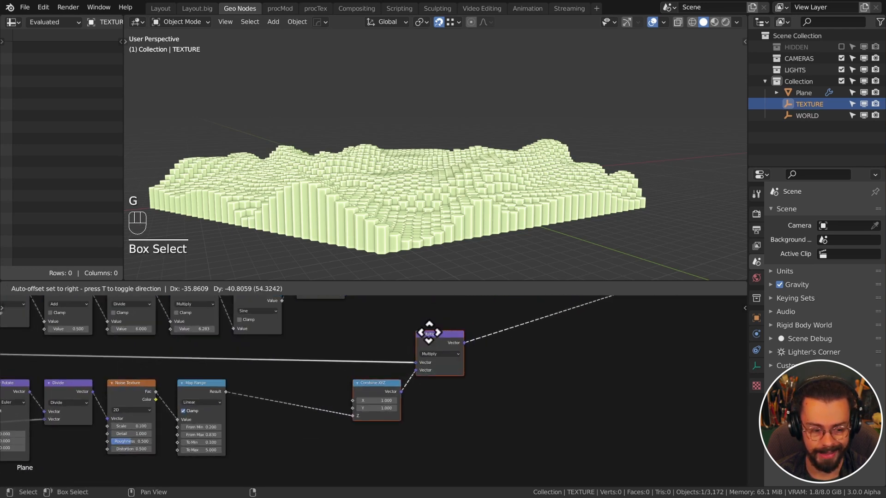
pyautogui.click(350, 323)
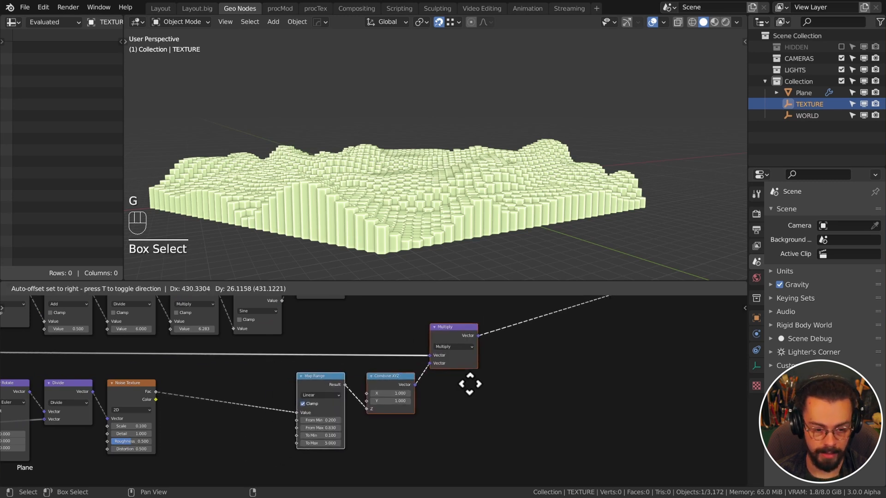
pyautogui.click(481, 384)
pyautogui.moveTo(469, 406); pyautogui.dragTo(530, 360, button='middle')
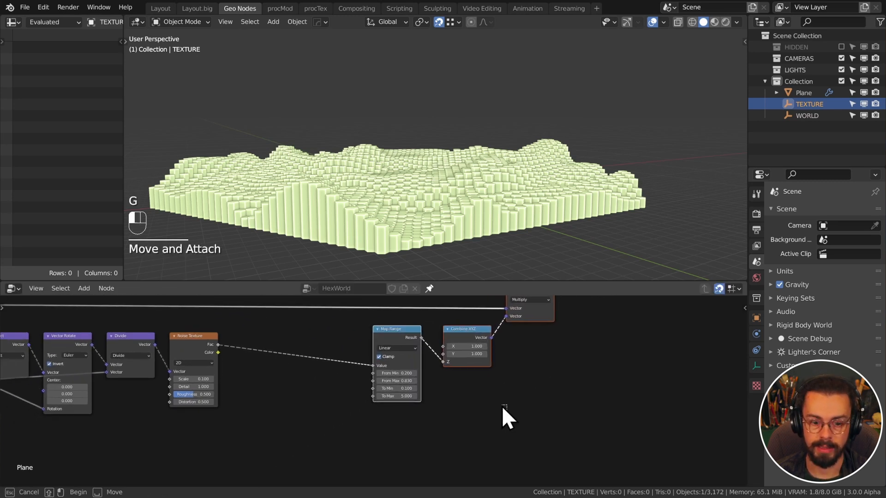
pyautogui.moveTo(507, 412); pyautogui.dragTo(403, 340)
pyautogui.press('g')
pyautogui.click(480, 397)
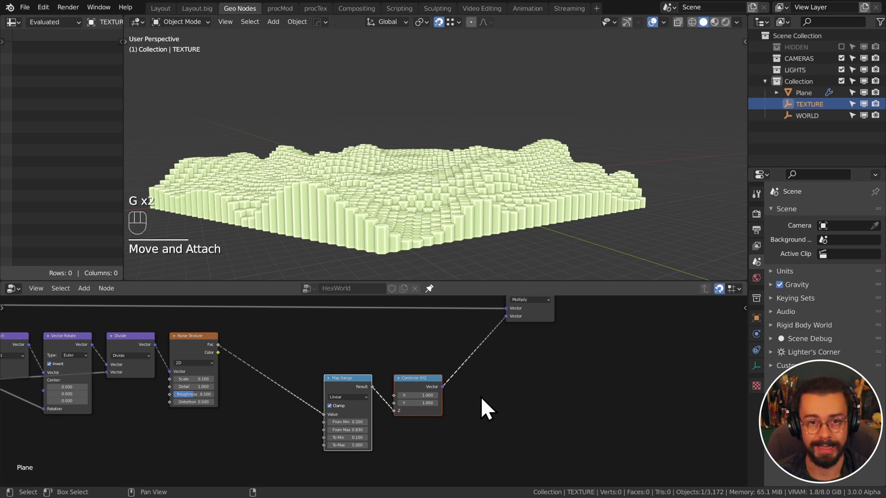
pyautogui.scroll(2, 395, 337)
pyautogui.click(422, 353)
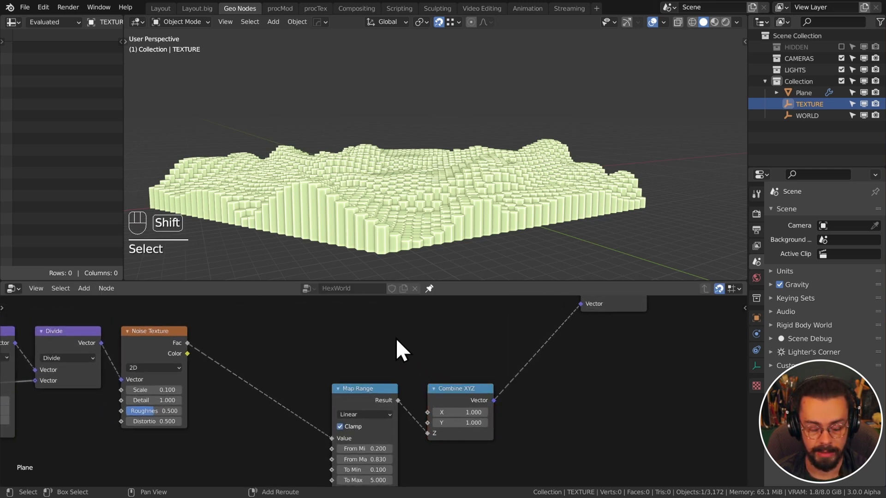
# Add a Compare Floats node set to Greater Than, fed by noise Fac, with B 0.2
pyautogui.hotkey('shift', 'a')
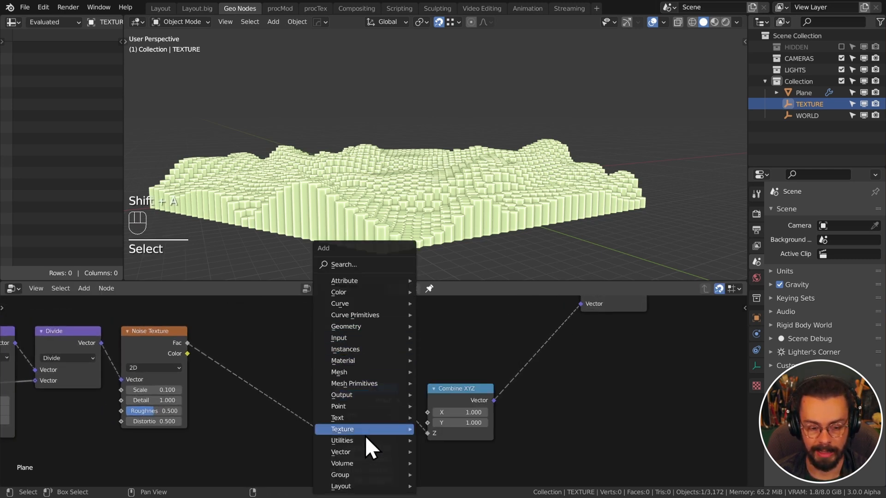
pyautogui.moveTo(365, 442)
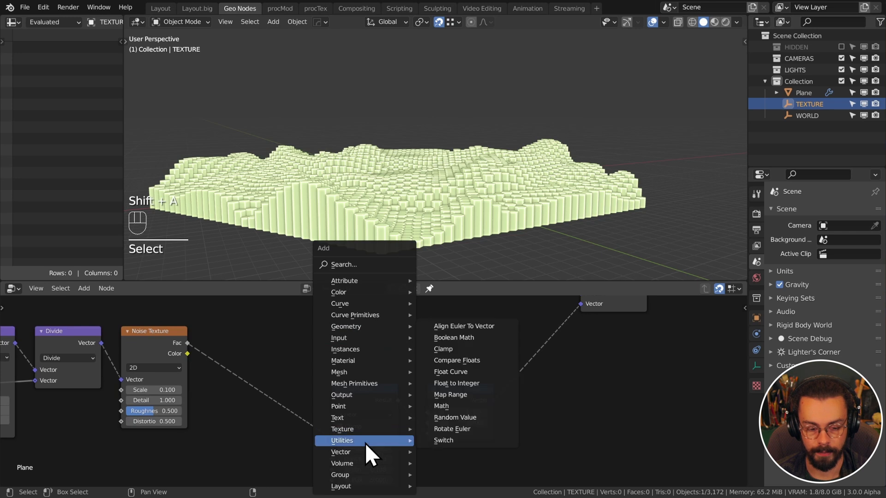
pyautogui.click(481, 359)
pyautogui.click(333, 308)
pyautogui.moveTo(287, 342); pyautogui.dragTo(316, 375, button='middle')
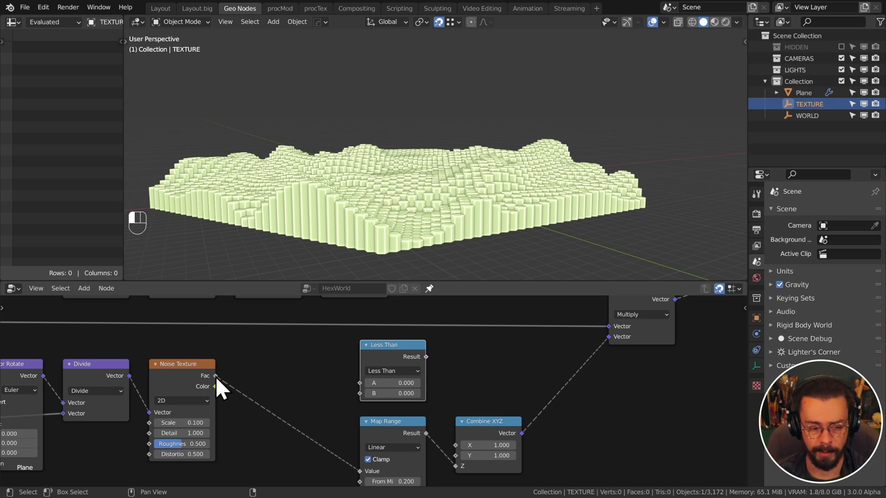
pyautogui.moveTo(215, 375); pyautogui.dragTo(360, 383)
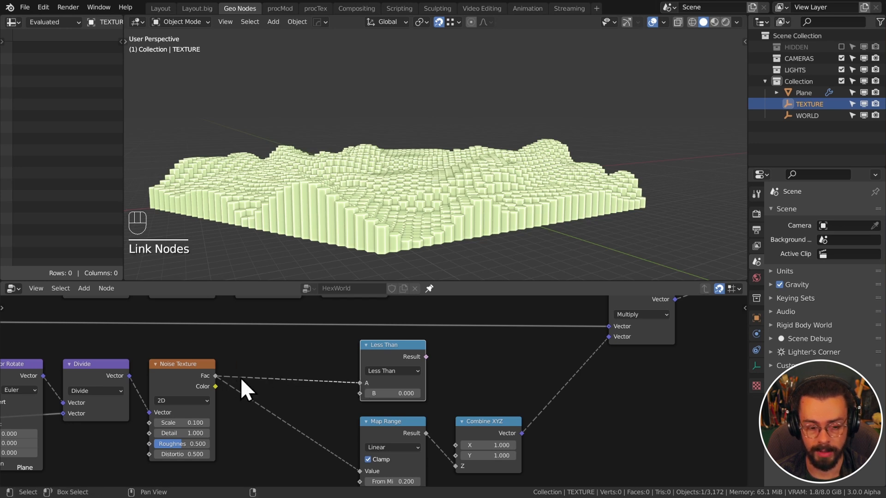
pyautogui.click(389, 373)
pyautogui.click(392, 388)
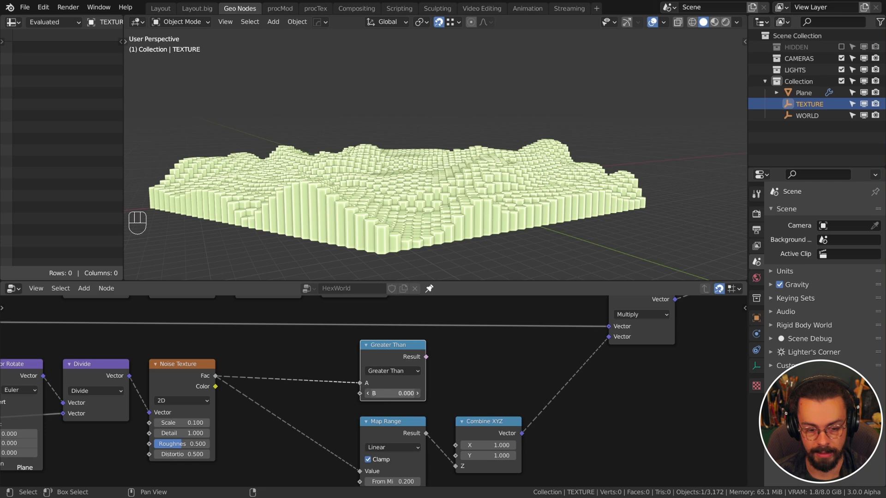
pyautogui.doubleClick(393, 393)
pyautogui.write('0.2')
pyautogui.press('Return')
# Wire the Greater Than result into Instance on Points Selection and raise the threshold to 0.340
pyautogui.scroll(-1, 401, 424)
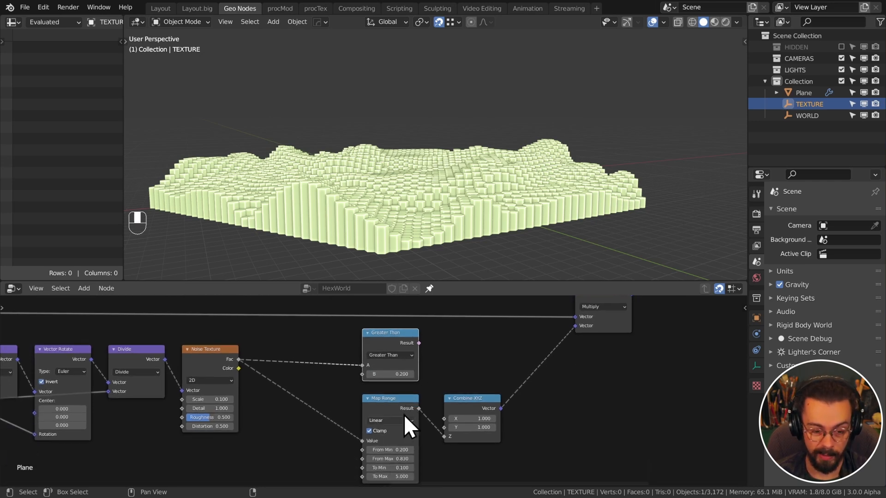
pyautogui.scroll(-1, 427, 402)
pyautogui.moveTo(445, 371); pyautogui.dragTo(313, 429, button='middle')
pyautogui.scroll(-3, 358, 395)
pyautogui.moveTo(361, 391); pyautogui.dragTo(294, 455, button='middle')
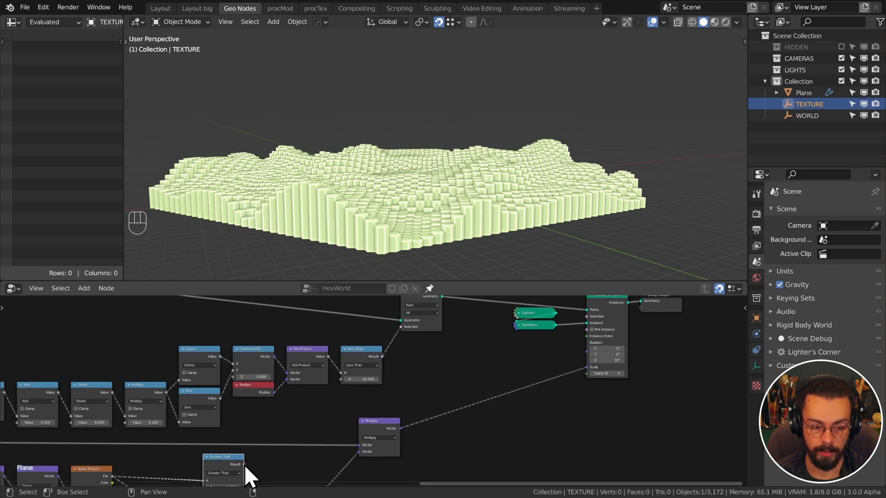
pyautogui.moveTo(245, 464); pyautogui.dragTo(591, 340)
pyautogui.moveTo(453, 198); pyautogui.dragTo(608, 222, button='middle')
pyautogui.scroll(-3, 246, 478)
pyautogui.moveTo(246, 478); pyautogui.dragTo(362, 358, button='middle')
pyautogui.scroll(8, 399, 334)
pyautogui.keyDown('shift'); pyautogui.moveTo(354, 363); pyautogui.dragTo(364, 363); pyautogui.keyUp('shift')
pyautogui.keyDown('shift'); pyautogui.moveTo(654, 186); pyautogui.dragTo(581, 176, button='middle'); pyautogui.keyUp('shift')
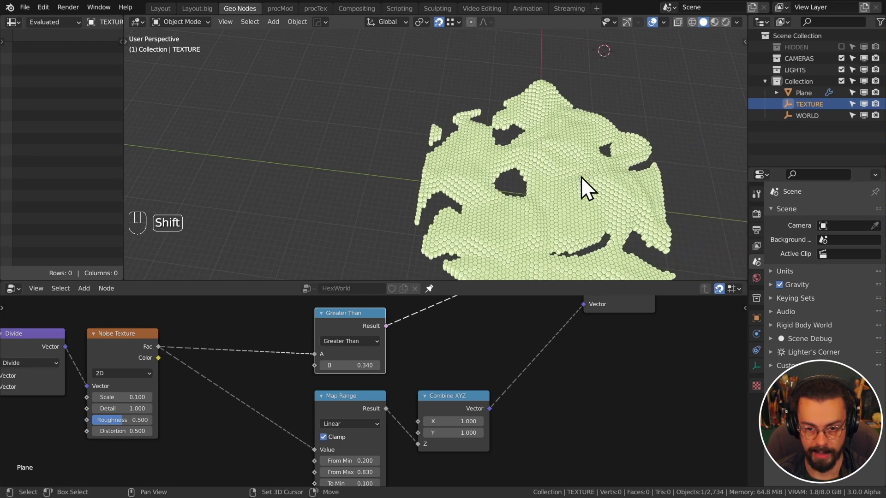
# Lower the Greater Than threshold to 0.250, shrinking the holes
pyautogui.moveTo(356, 365); pyautogui.dragTo(393, 346, button='middle')
pyautogui.keyDown('shift'); pyautogui.moveTo(393, 347); pyautogui.dragTo(364, 347); pyautogui.keyUp('shift')
pyautogui.click(397, 343)
pyautogui.write('.25')
pyautogui.press('Return')
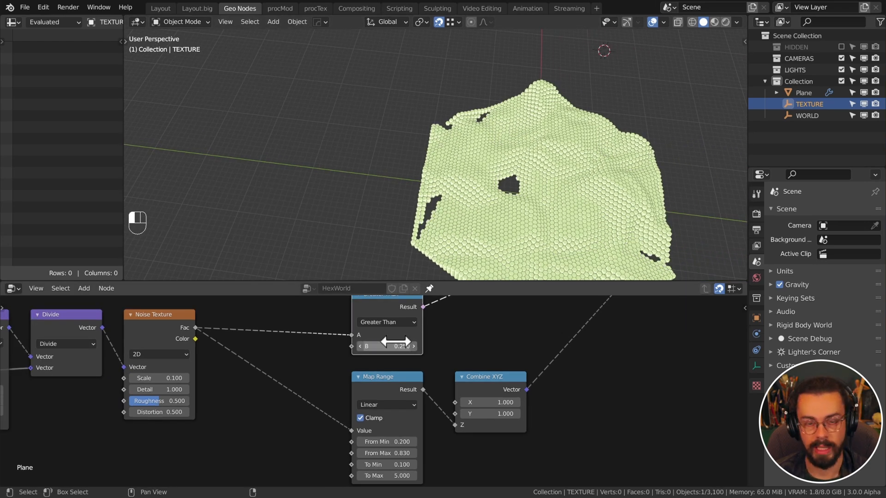
# Feed the Map Range result into Greater Than A and use Smoother Step interpolation
pyautogui.moveTo(378, 372); pyautogui.dragTo(429, 411, button='middle')
pyautogui.moveTo(429, 411); pyautogui.dragTo(292, 340)
pyautogui.moveTo(339, 355); pyautogui.dragTo(402, 373)
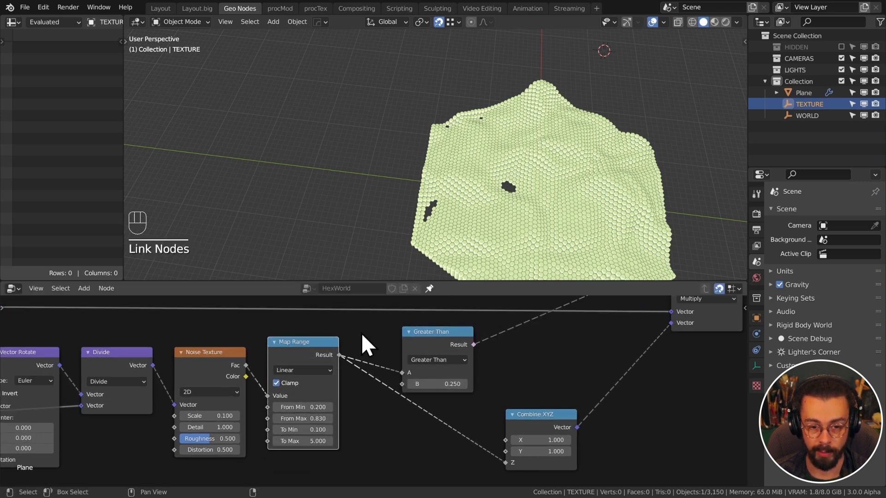
pyautogui.click(323, 371)
pyautogui.click(318, 419)
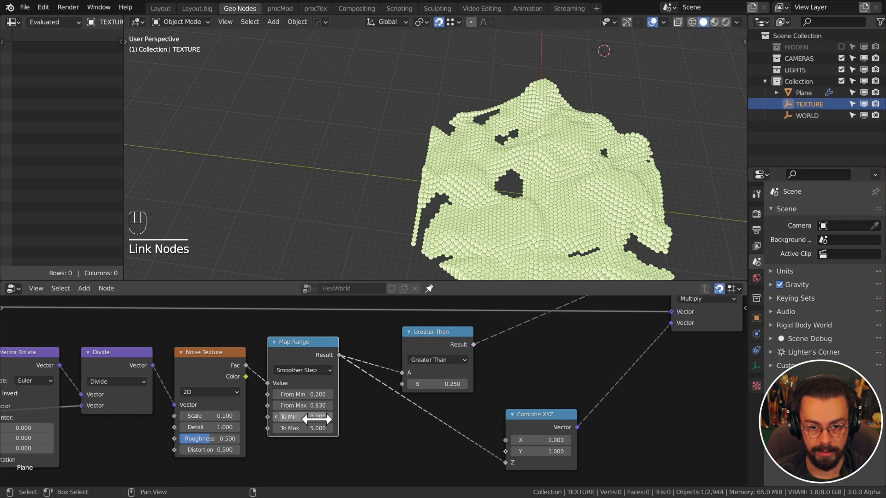
pyautogui.moveTo(466, 189); pyautogui.dragTo(360, 250, button='middle')
# Compare Linear and Stepped Linear interpolation on the terrain, then return to Smoother Step
pyautogui.click(300, 371)
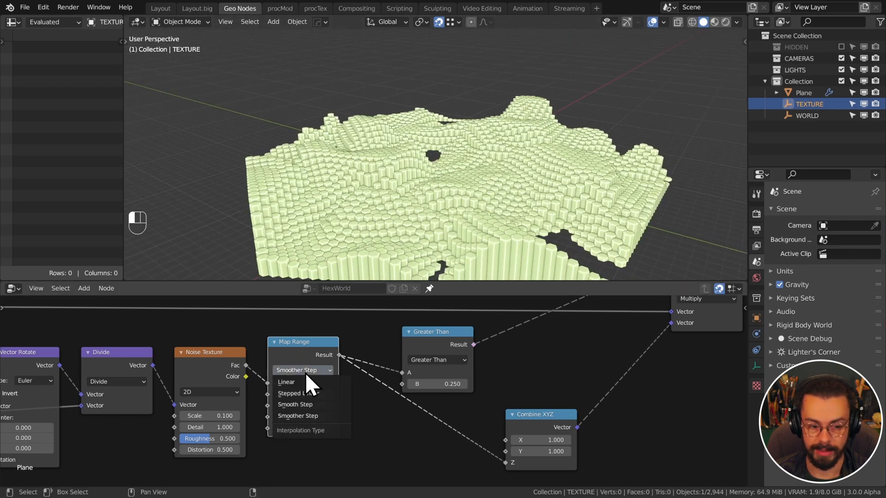
pyautogui.click(304, 385)
pyautogui.click(304, 370)
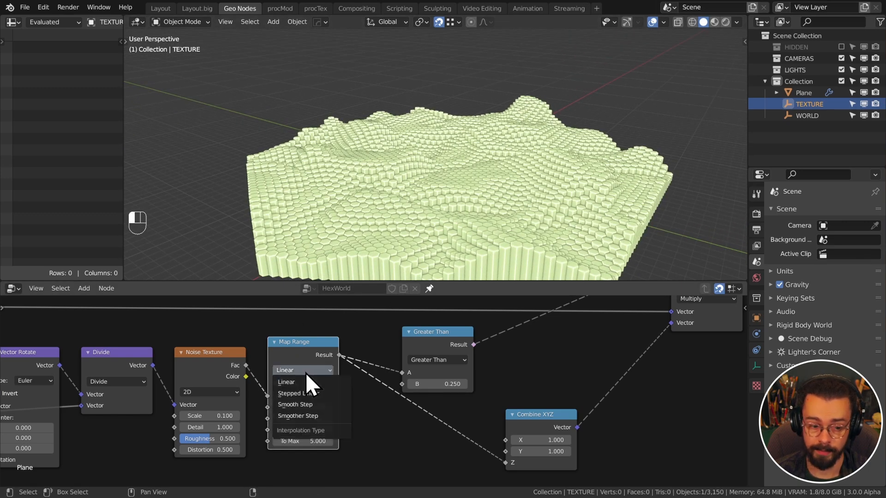
pyautogui.click(312, 393)
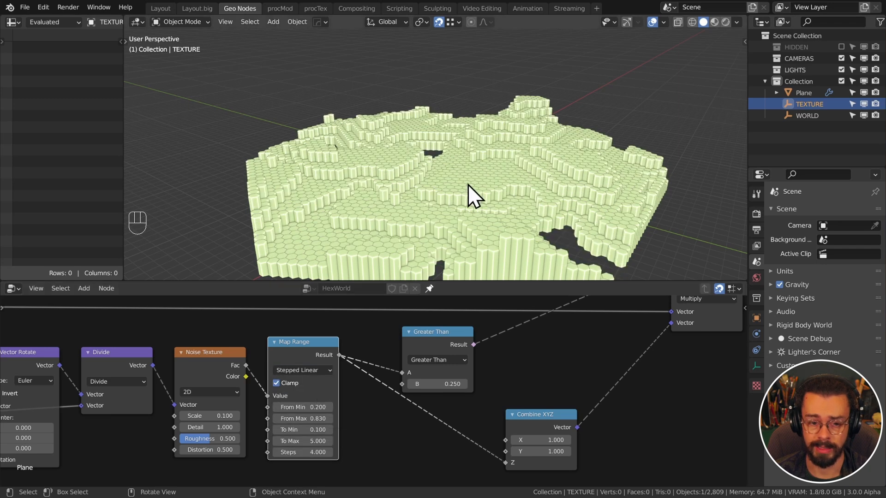
pyautogui.moveTo(469, 197); pyautogui.dragTo(475, 157, button='middle')
pyautogui.moveTo(333, 157); pyautogui.dragTo(435, 178, button='middle')
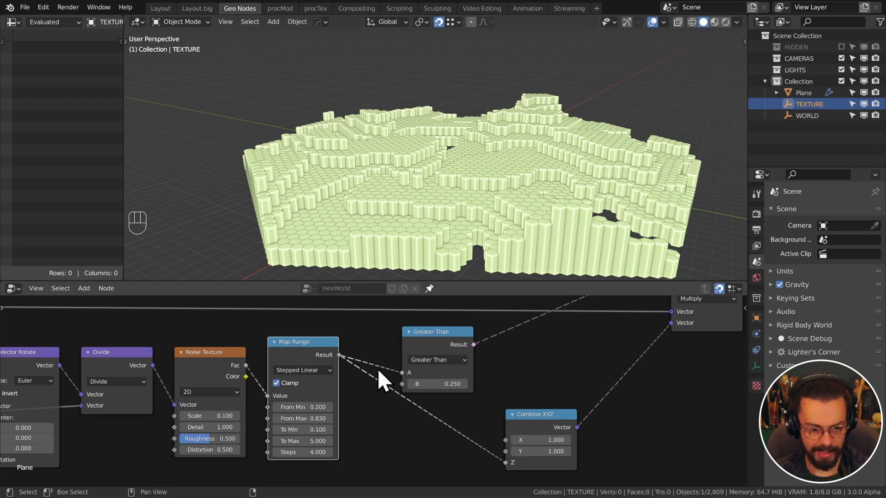
pyautogui.click(324, 372)
pyautogui.click(320, 421)
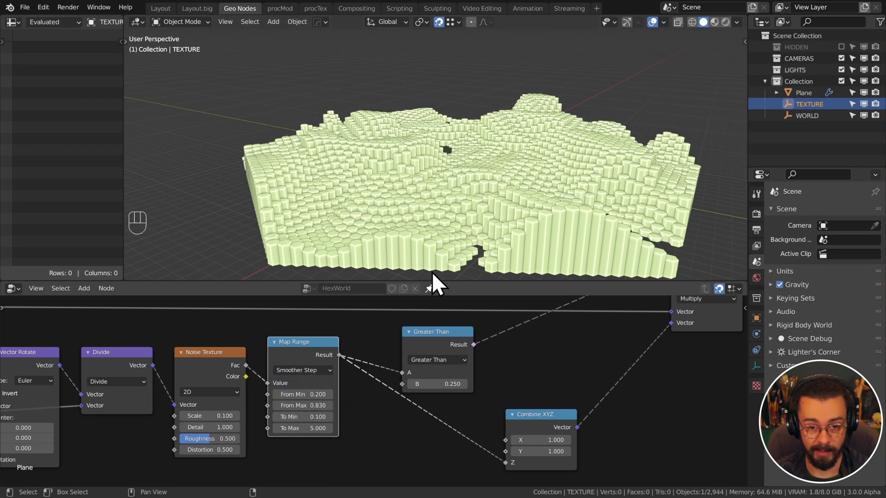
pyautogui.moveTo(432, 272); pyautogui.dragTo(424, 159, button='middle')
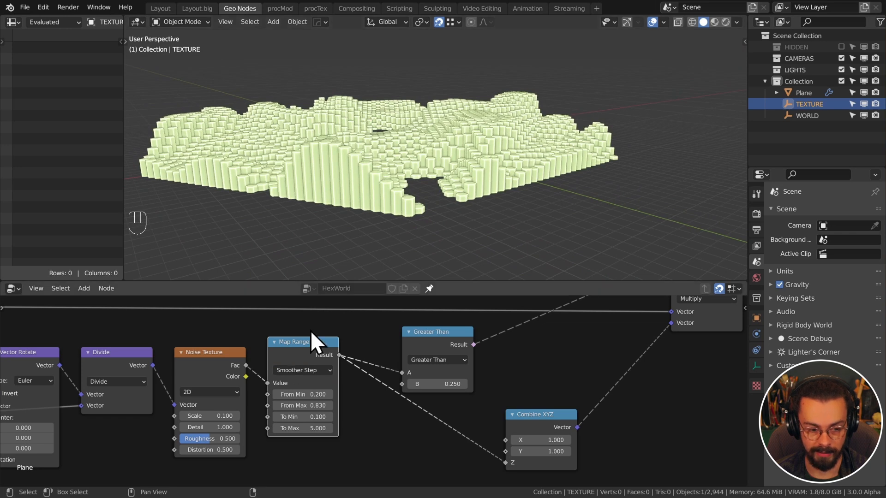
pyautogui.moveTo(312, 342); pyautogui.dragTo(310, 353)
# Set the Greater Than threshold to 0.200 so most hex columns return
pyautogui.moveTo(450, 335); pyautogui.dragTo(418, 383, button='middle')
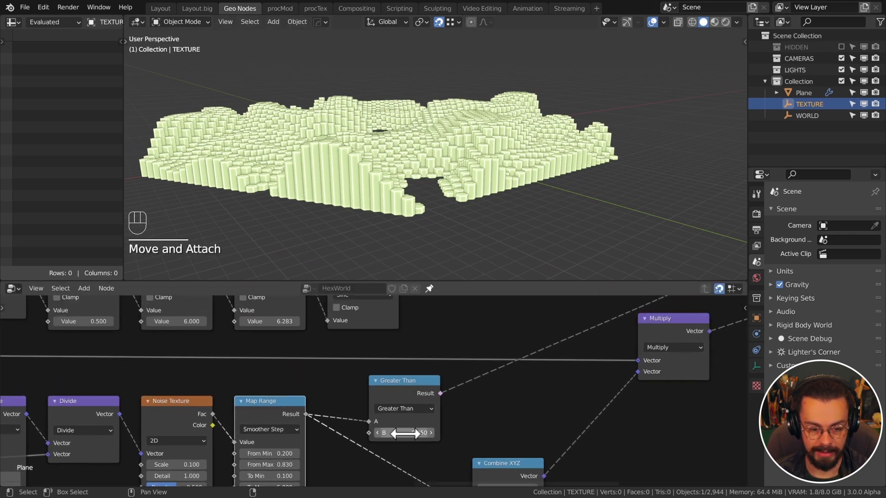
pyautogui.moveTo(357, 439); pyautogui.dragTo(371, 416, button='middle')
pyautogui.keyDown('shift'); pyautogui.moveTo(430, 408); pyautogui.dragTo(416, 409); pyautogui.keyUp('shift')
pyautogui.click(429, 409)
pyautogui.write('.2')
pyautogui.press('Return')
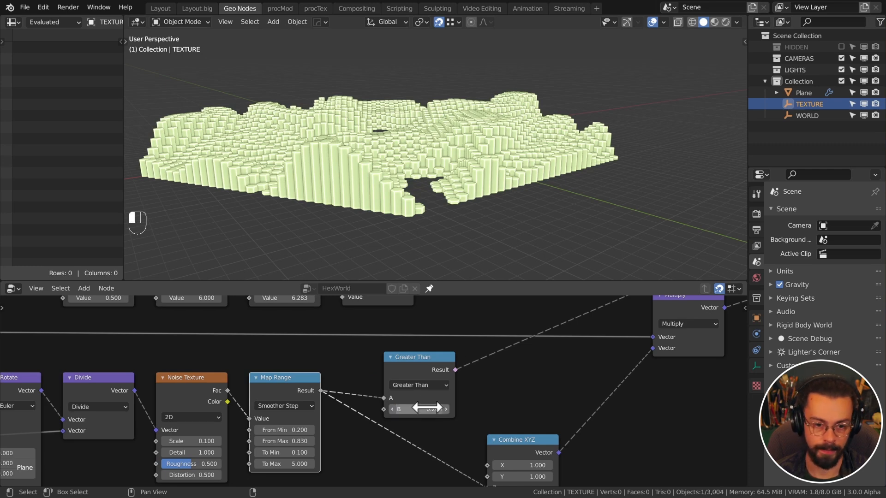
pyautogui.moveTo(482, 233); pyautogui.dragTo(462, 203, button='middle')
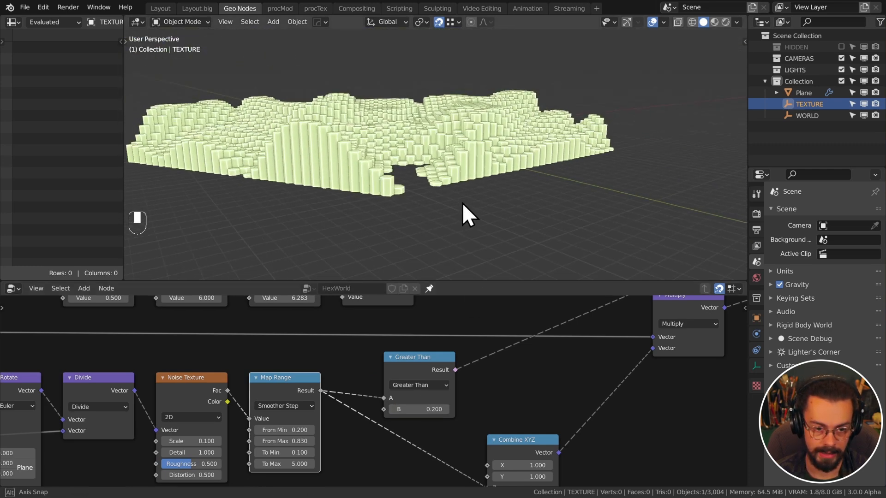
pyautogui.scroll(-4, 461, 359)
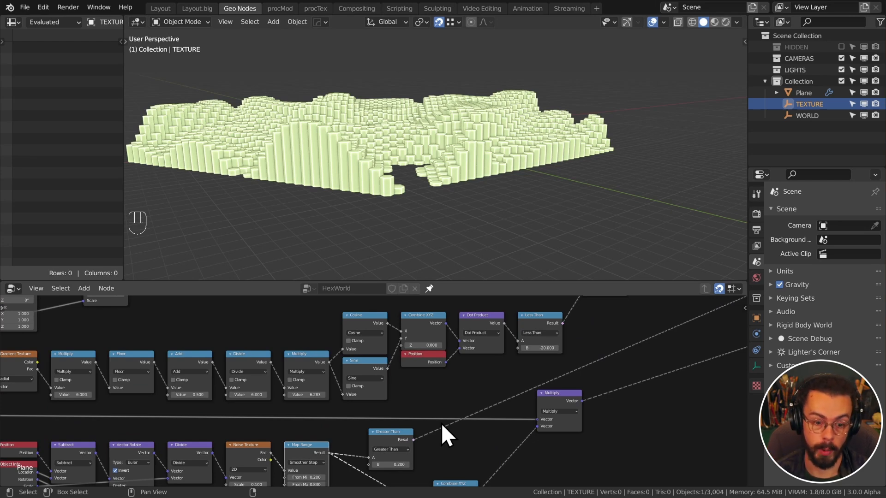
# Add a Bounding Box node fed by the Delete Geometry output
pyautogui.moveTo(441, 423); pyautogui.dragTo(389, 413, button='middle')
pyautogui.click(392, 369)
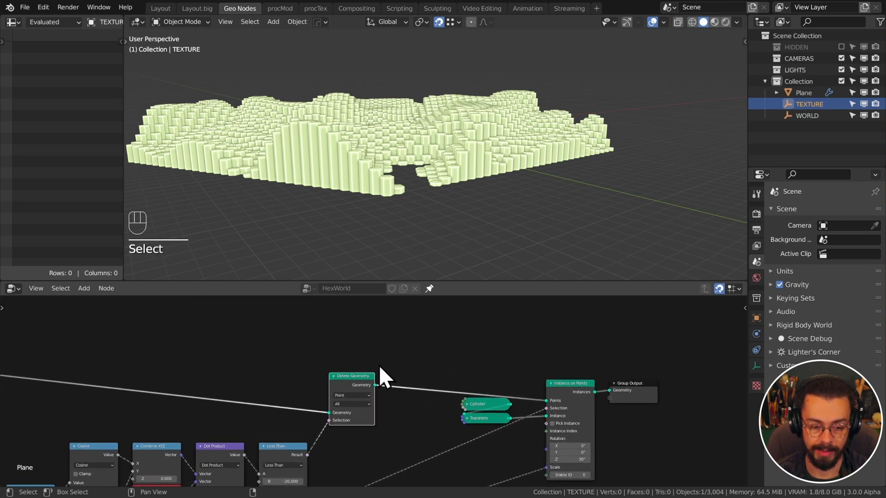
pyautogui.moveTo(374, 385); pyautogui.dragTo(386, 372)
pyautogui.moveTo(416, 340); pyautogui.dragTo(417, 340)
pyautogui.hotkey('shift', 'a')
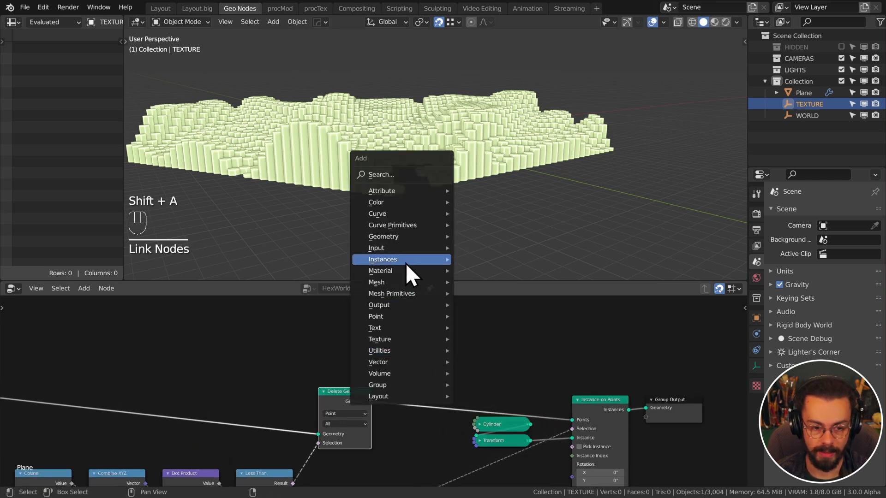
pyautogui.moveTo(435, 237)
pyautogui.click(492, 235)
pyautogui.click(443, 318)
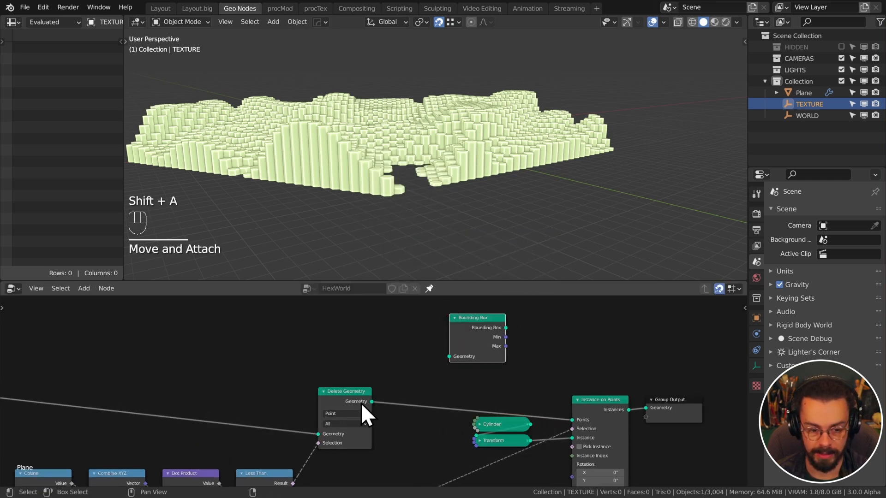
pyautogui.keyDown('alt'); pyautogui.moveTo(361, 403); pyautogui.dragTo(468, 355, button='right'); pyautogui.keyUp('alt')
pyautogui.moveTo(521, 345); pyautogui.dragTo(467, 382, button='middle')
pyautogui.moveTo(441, 369); pyautogui.dragTo(401, 351)
# Move the Instance on Points, Group Output, Cylinder and Transform nodes down and right
pyautogui.scroll(-3, 518, 364)
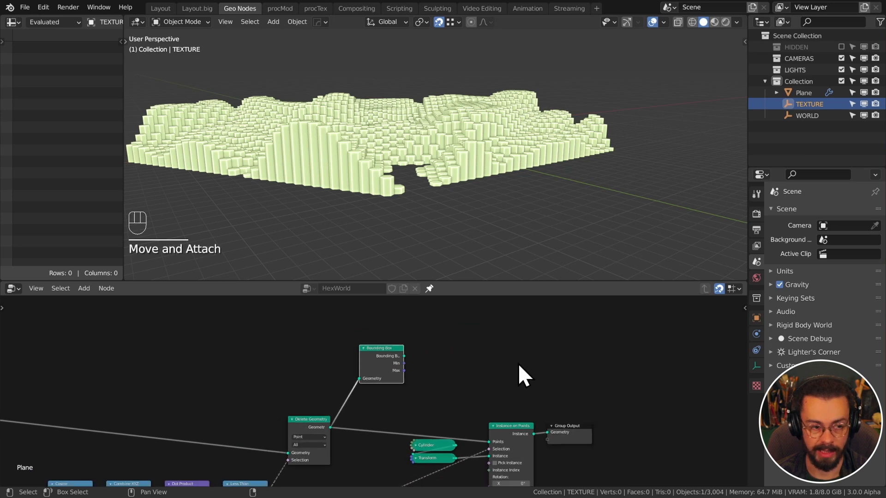
pyautogui.moveTo(518, 363); pyautogui.dragTo(446, 338, button='middle')
pyautogui.scroll(-2, 380, 369)
pyautogui.moveTo(325, 478); pyautogui.dragTo(471, 358)
pyautogui.press('g')
pyautogui.click(453, 398)
pyautogui.moveTo(423, 362); pyautogui.dragTo(441, 382, button='middle')
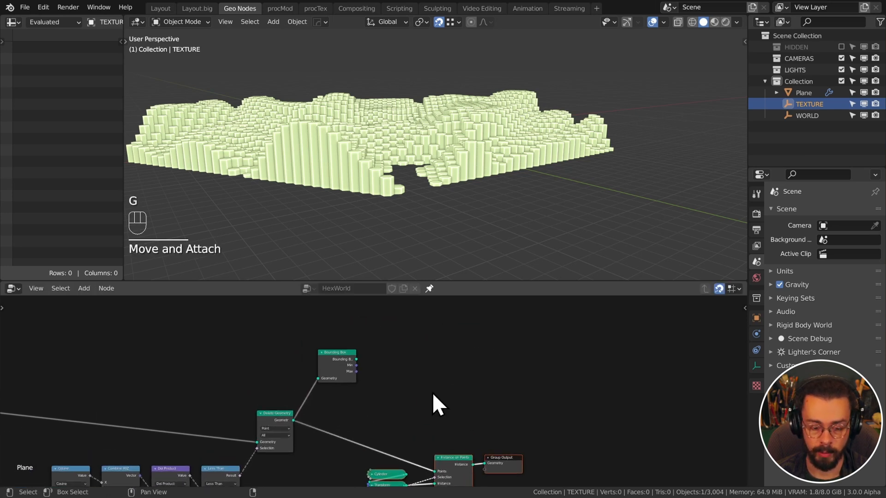
pyautogui.press('g')
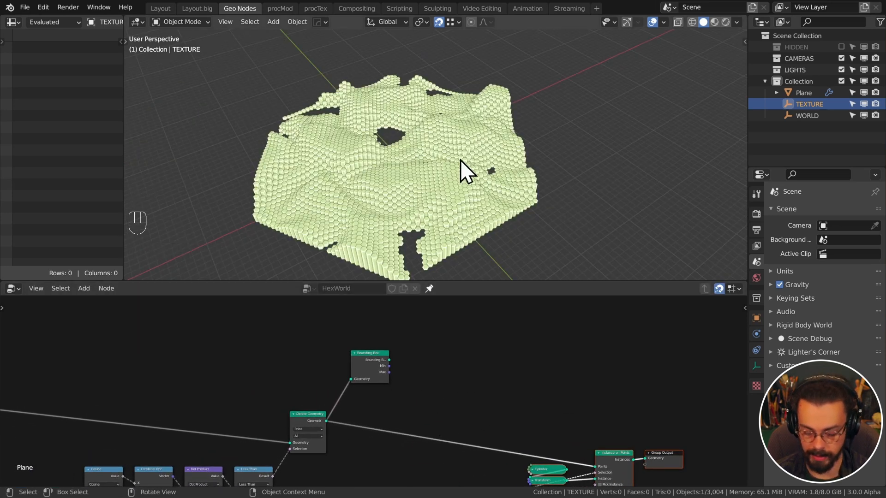
# View the hex terrain from directly above, centred in the viewport
pyautogui.press('KP_7')
pyautogui.scroll(-8, 461, 160)
pyautogui.keyDown('shift'); pyautogui.moveTo(452, 136); pyautogui.dragTo(474, 230, button='middle'); pyautogui.keyUp('shift')
pyautogui.scroll(1, 477, 207)
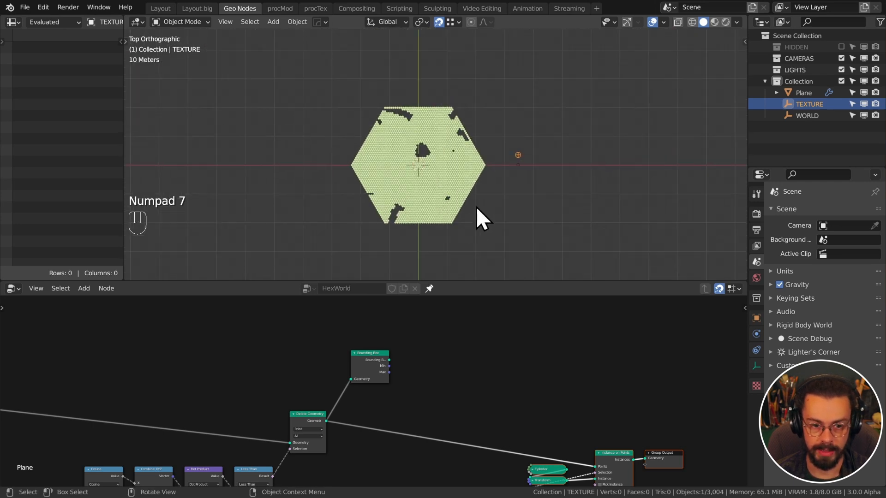
pyautogui.scroll(4, 476, 206)
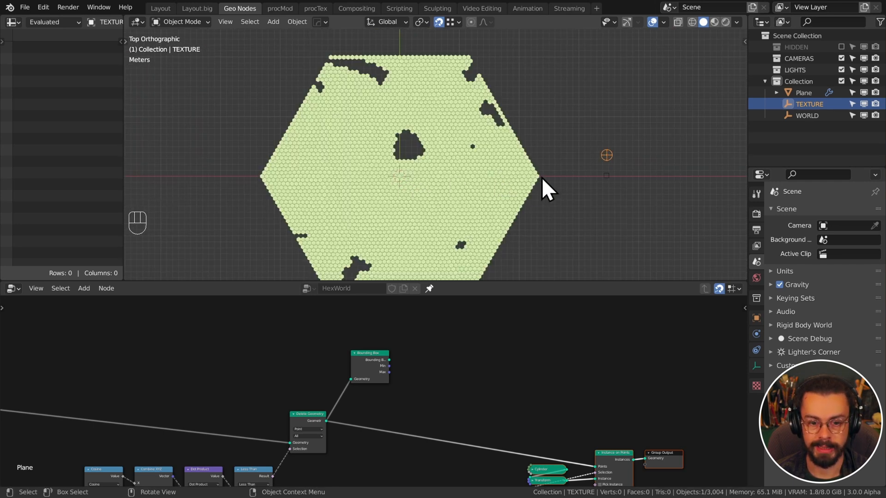
pyautogui.scroll(4, 423, 398)
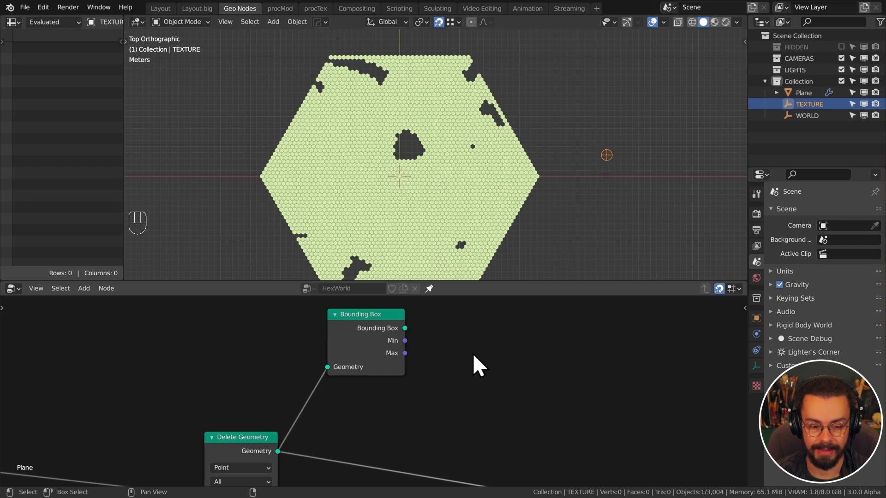
# Add a Separate XYZ node fed by the Bounding Box Max output
pyautogui.hotkey('shift', 'a')
pyautogui.moveTo(465, 373)
pyautogui.moveTo(434, 452)
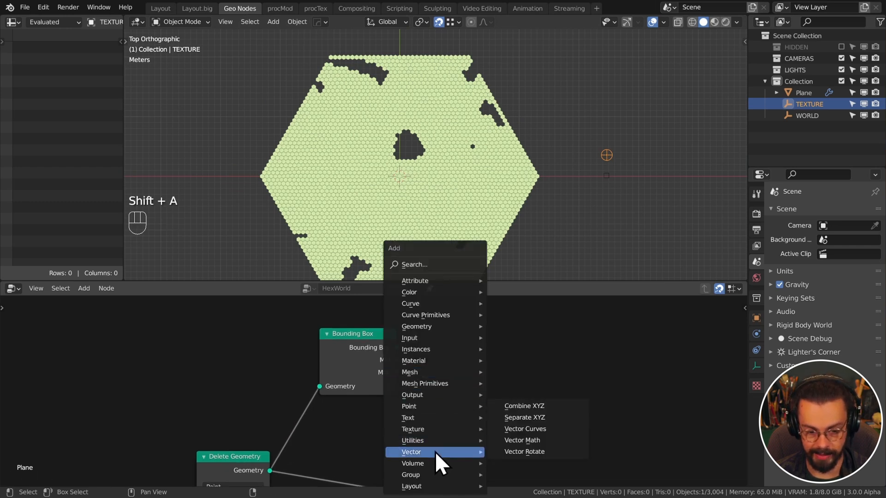
pyautogui.click(533, 418)
pyautogui.click(428, 315)
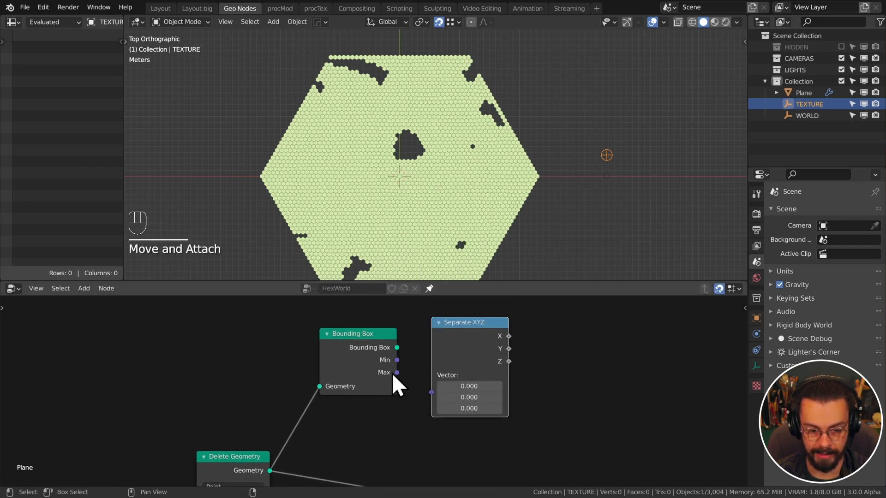
pyautogui.moveTo(396, 373); pyautogui.dragTo(439, 396)
pyautogui.moveTo(452, 335); pyautogui.dragTo(452, 353)
pyautogui.moveTo(506, 351); pyautogui.dragTo(427, 348, button='middle')
pyautogui.moveTo(419, 345); pyautogui.dragTo(486, 385)
# Add a 6-vertex Cylinder node with its radius linked from Separate XYZ
pyautogui.hotkey('shift', 'a')
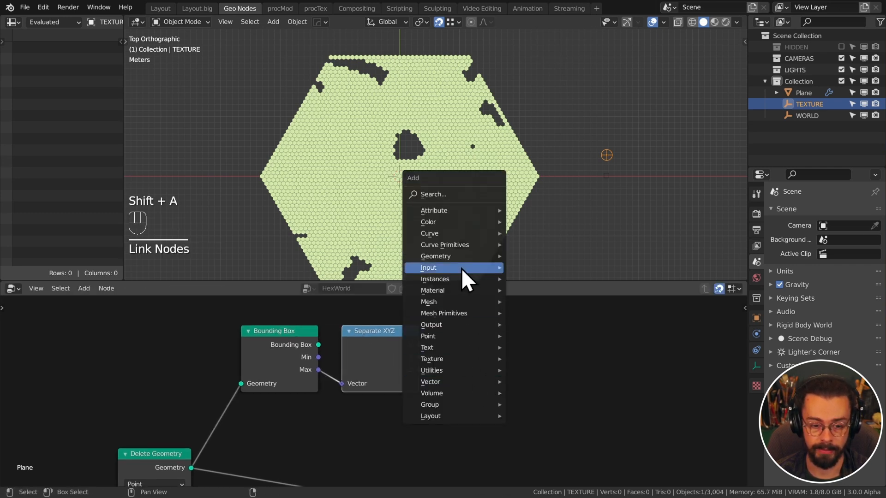
pyautogui.moveTo(461, 258)
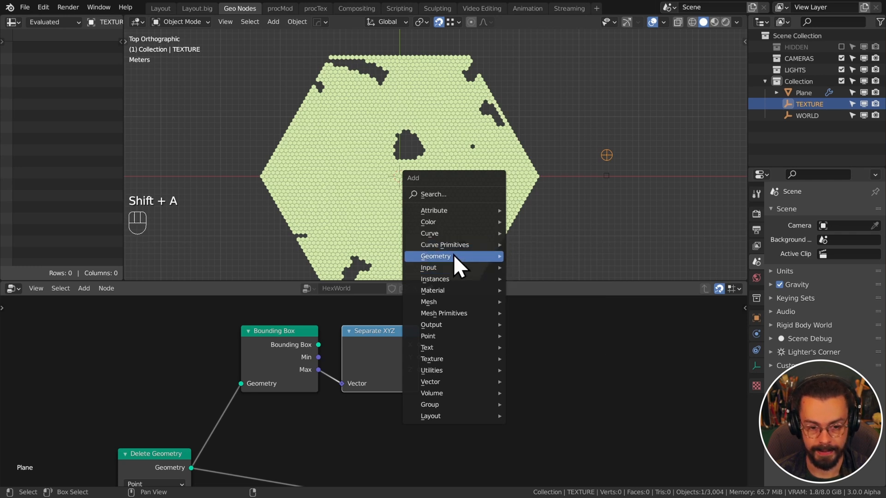
pyautogui.moveTo(455, 313)
pyautogui.click(535, 336)
pyautogui.click(467, 370)
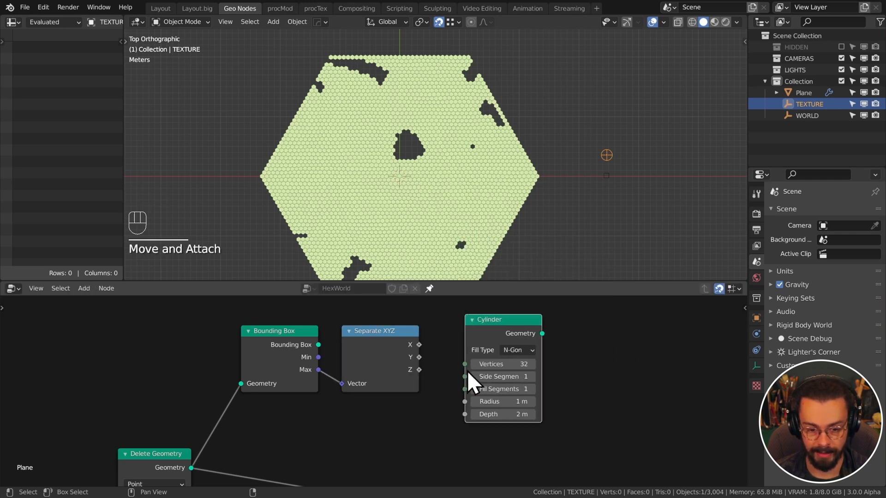
pyautogui.click(489, 364)
pyautogui.write('6')
pyautogui.press('Return')
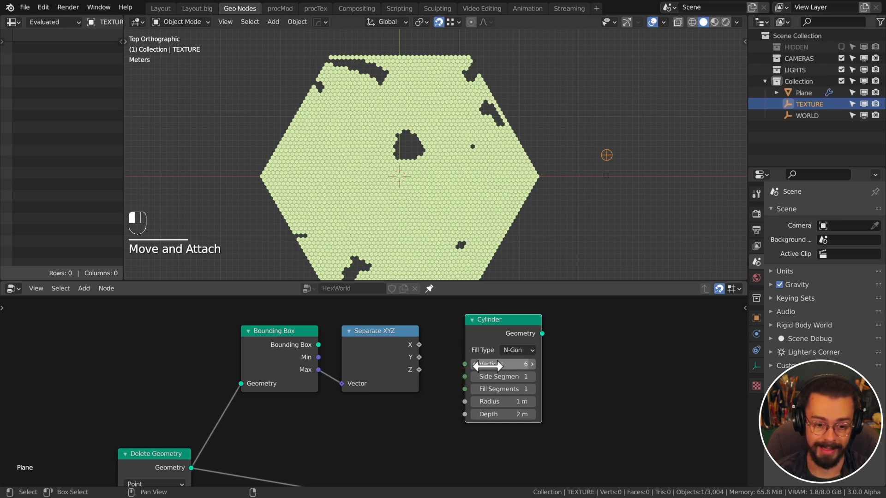
pyautogui.moveTo(419, 370); pyautogui.dragTo(429, 378)
pyautogui.moveTo(464, 405); pyautogui.dragTo(465, 401)
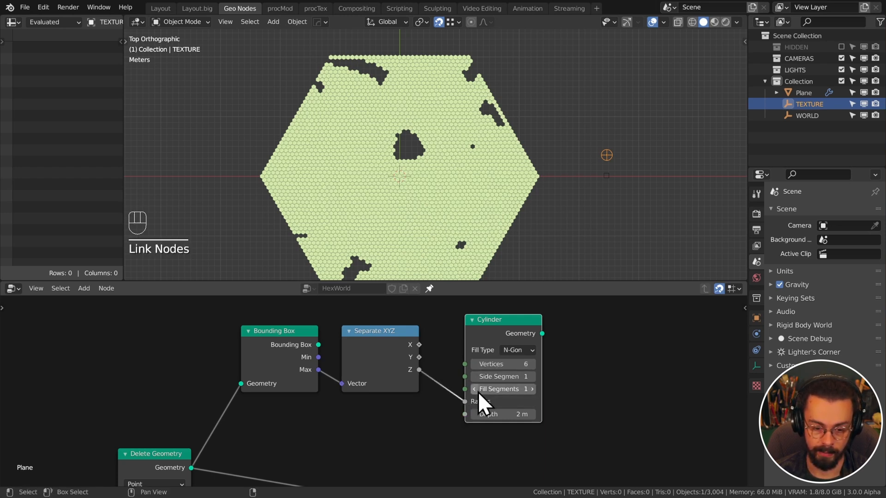
pyautogui.moveTo(489, 336); pyautogui.dragTo(480, 348)
# Join the cylinder and the instanced pillars with Join Geometry into the Group Output
pyautogui.scroll(-3, 535, 445)
pyautogui.moveTo(536, 446); pyautogui.dragTo(434, 379, button='middle')
pyautogui.keyDown('ctrl'); pyautogui.keyDown('shift'); pyautogui.moveTo(333, 319); pyautogui.dragTo(488, 422, button='right'); pyautogui.keyUp('shift'); pyautogui.keyUp('ctrl')
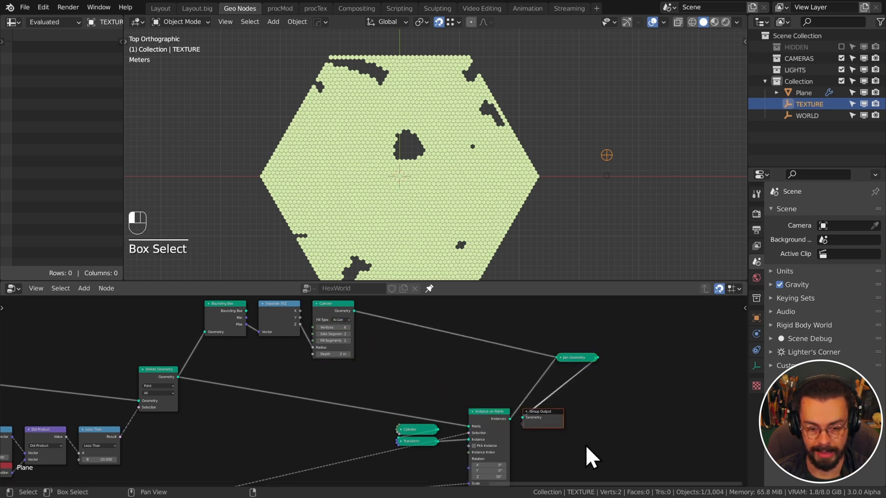
pyautogui.press('g')
pyautogui.click(663, 363)
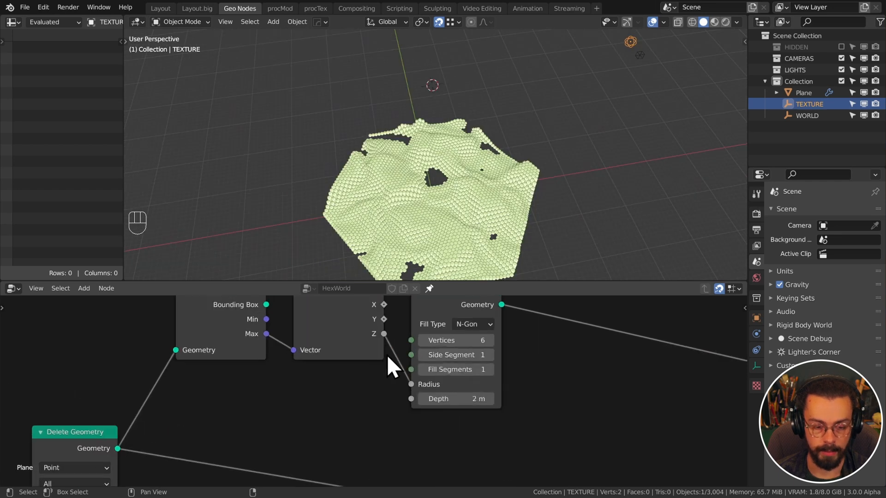
# Drive the cylinder radius with the Separate XYZ X value and check from top view
pyautogui.moveTo(386, 354); pyautogui.dragTo(353, 392, button='middle')
pyautogui.moveTo(368, 374); pyautogui.dragTo(397, 455)
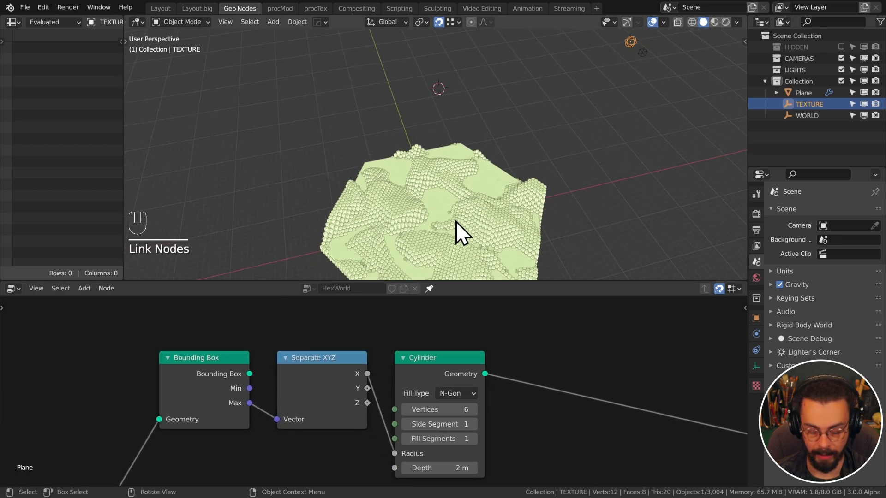
pyautogui.press('KP_7')
pyautogui.scroll(7, 455, 146)
pyautogui.keyDown('shift'); pyautogui.moveTo(462, 145); pyautogui.dragTo(453, 211, button='middle'); pyautogui.keyUp('shift')
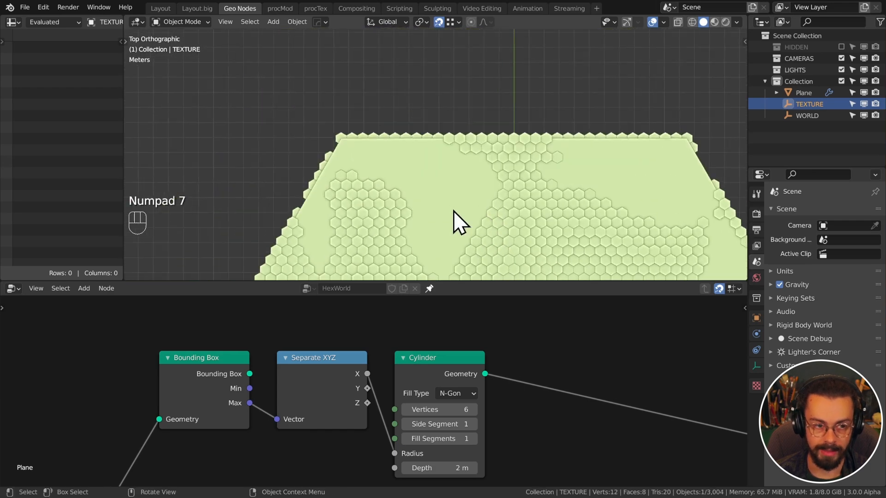
pyautogui.scroll(4, 455, 224)
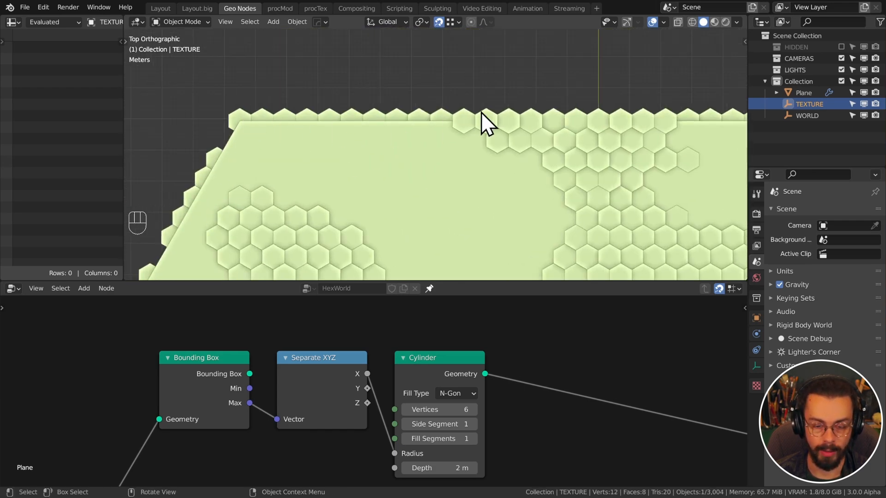
pyautogui.scroll(-3, 280, 134)
pyautogui.scroll(-9, 355, 360)
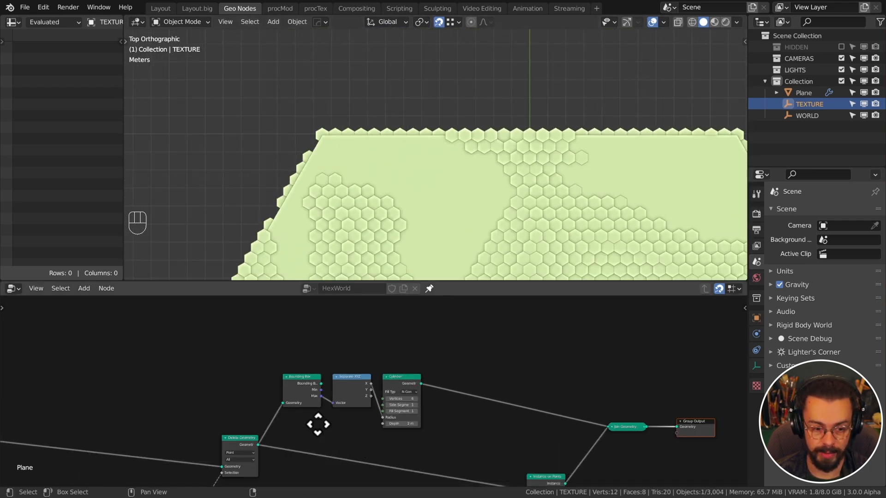
pyautogui.moveTo(318, 424); pyautogui.dragTo(517, 302, button='middle')
pyautogui.scroll(5, 461, 383)
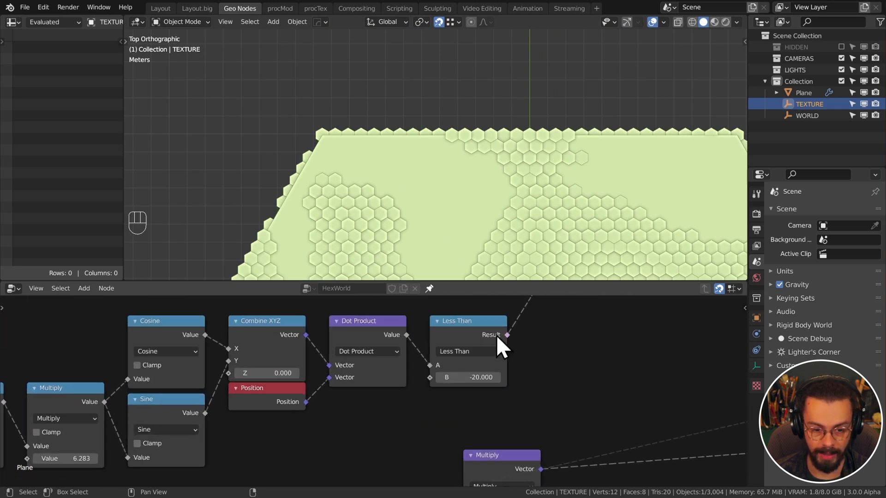
pyautogui.moveTo(499, 375)
pyautogui.keyDown('shift'); pyautogui.mouseDown()
pyautogui.moveTo(489, 374)
pyautogui.moveTo(526, 374)
pyautogui.moveTo(498, 374)
pyautogui.moveTo(510, 374)
pyautogui.mouseUp(); pyautogui.keyUp('shift')
pyautogui.click(501, 373)
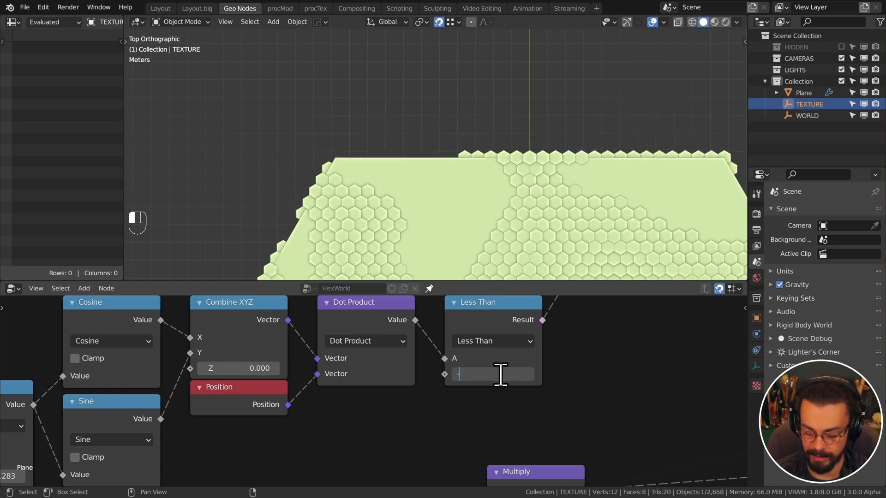
pyautogui.write('-20')
pyautogui.press('Return')
pyautogui.scroll(-4, 586, 341)
pyautogui.moveTo(589, 348); pyautogui.dragTo(512, 392, button='middle')
pyautogui.scroll(5, 520, 394)
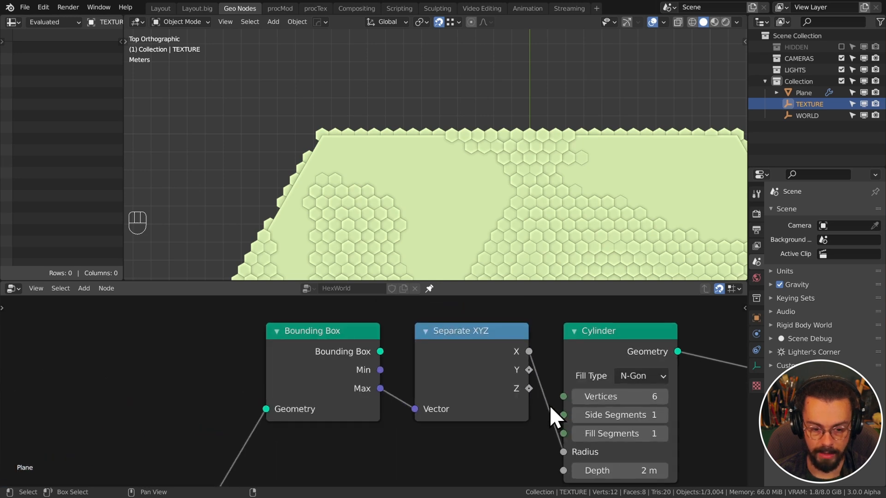
pyautogui.moveTo(536, 376); pyautogui.dragTo(350, 414, button='middle')
pyautogui.scroll(3, 488, 386)
pyautogui.moveTo(353, 413)
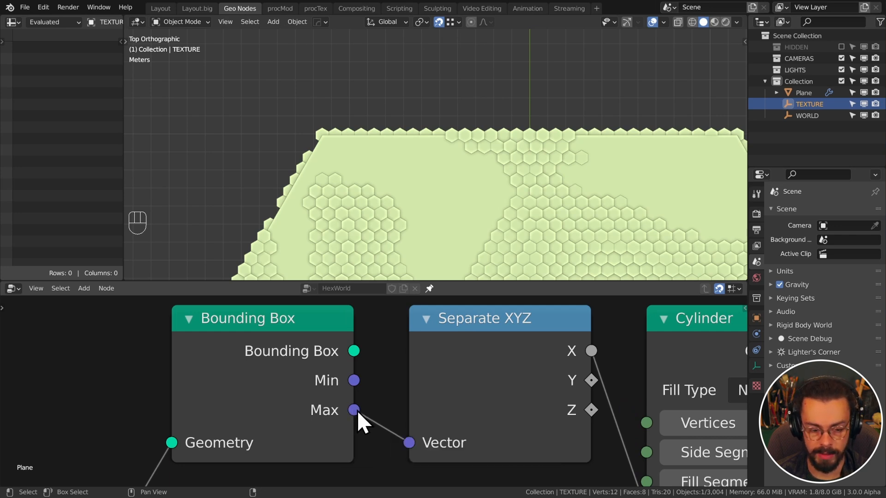
pyautogui.moveTo(357, 411)
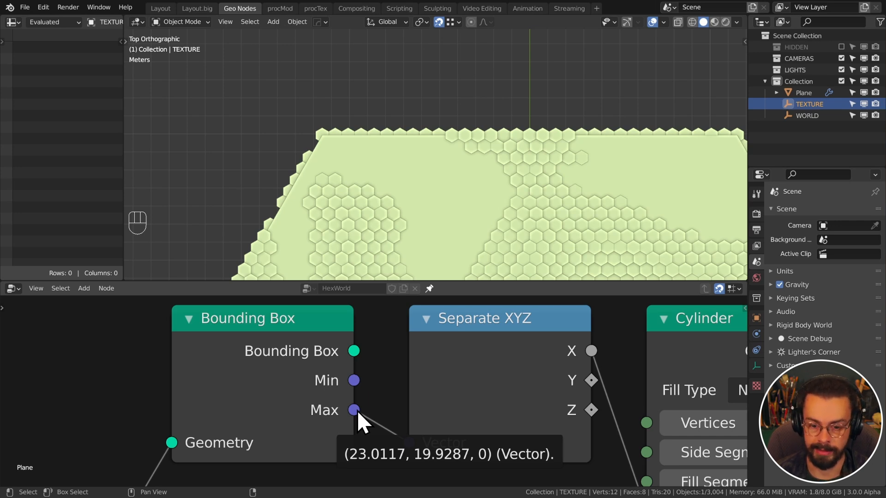
pyautogui.moveTo(595, 379)
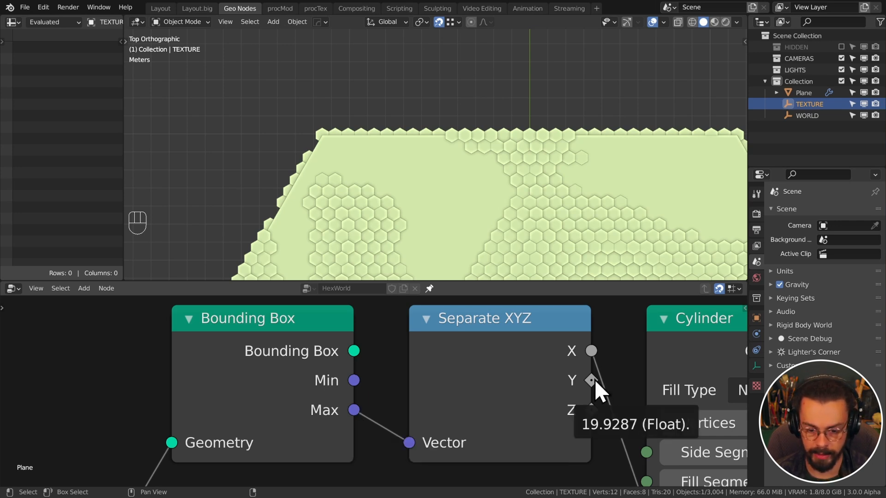
pyautogui.moveTo(593, 410)
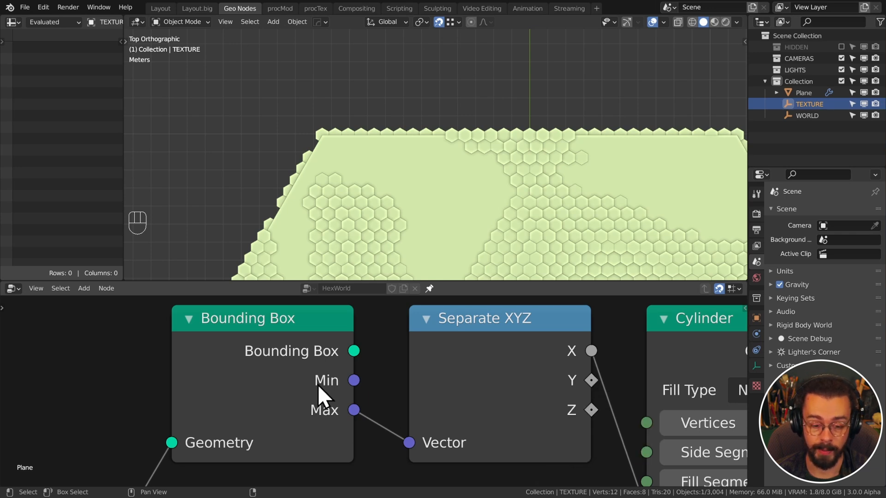
pyautogui.scroll(-3, 659, 341)
pyautogui.moveTo(636, 360); pyautogui.dragTo(552, 291, button='middle')
pyautogui.scroll(-3, 495, 331)
pyautogui.moveTo(358, 389); pyautogui.dragTo(528, 304, button='middle')
pyautogui.moveTo(425, 384); pyautogui.dragTo(430, 378, button='middle')
pyautogui.scroll(4, 427, 375)
pyautogui.moveTo(374, 366)
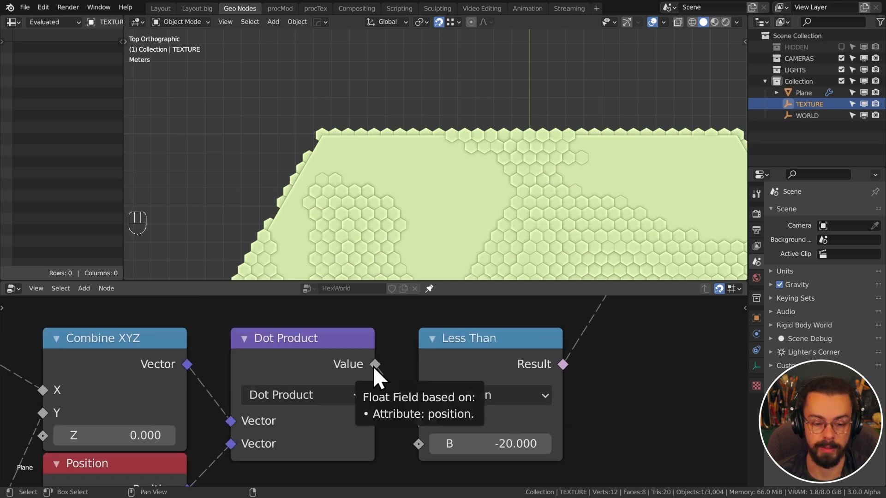
# Switch to the front view and set the cylinder's depth to 1 m
pyautogui.press('KP_1')
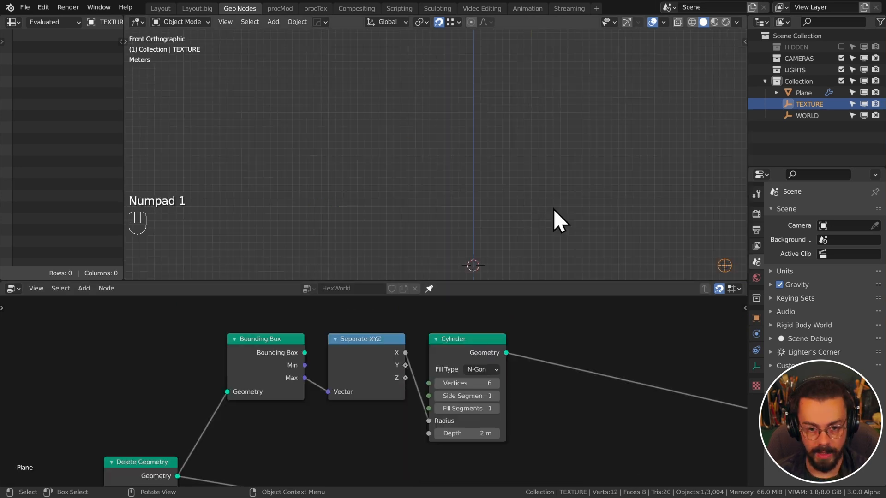
pyautogui.keyDown('shift'); pyautogui.moveTo(553, 209); pyautogui.dragTo(511, 188, button='middle'); pyautogui.keyUp('shift')
pyautogui.scroll(6, 475, 227)
pyautogui.keyDown('shift'); pyautogui.moveTo(475, 226); pyautogui.dragTo(418, 93, button='middle'); pyautogui.keyUp('shift')
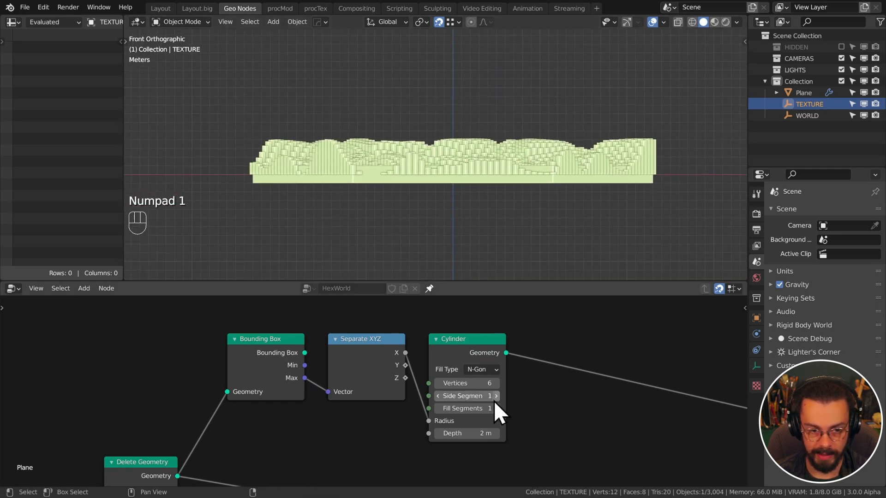
pyautogui.scroll(1, 503, 425)
pyautogui.click(494, 445)
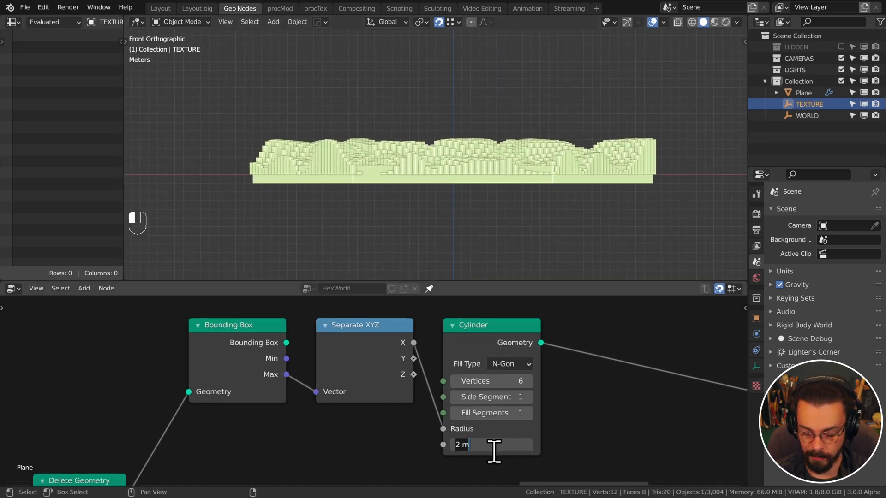
pyautogui.write('1')
pyautogui.press('Return')
# Insert a Transform node between Cylinder and the output, raising the base 0.5 m in Z
pyautogui.moveTo(536, 361); pyautogui.dragTo(439, 346, button='middle')
pyautogui.scroll(-1, 439, 347)
pyautogui.hotkey('shift', 'a')
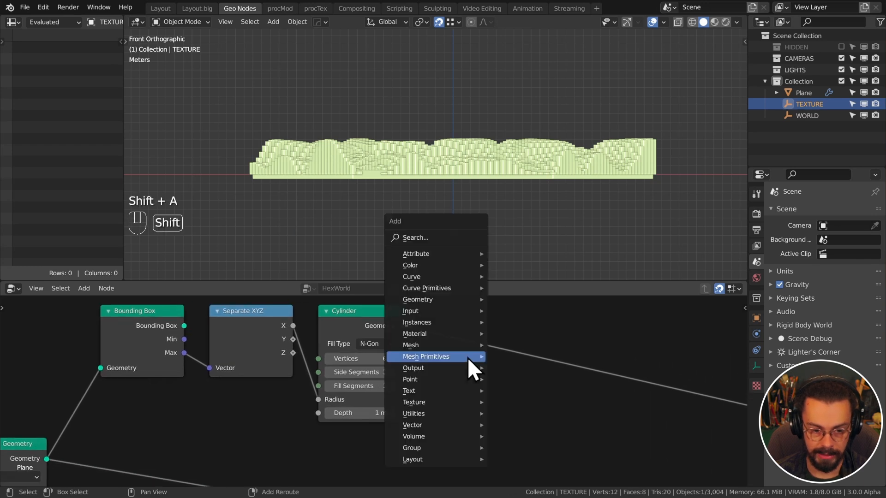
pyautogui.moveTo(430, 299)
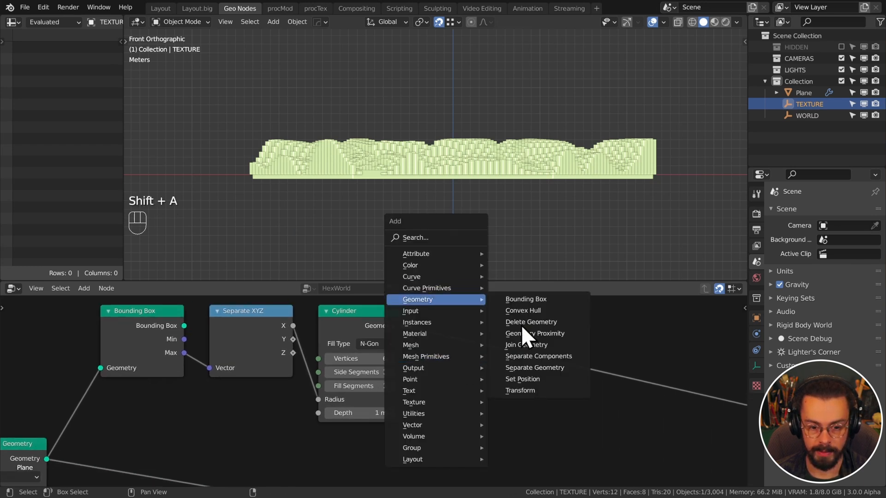
pyautogui.click(527, 391)
pyautogui.click(477, 316)
pyautogui.click(476, 391)
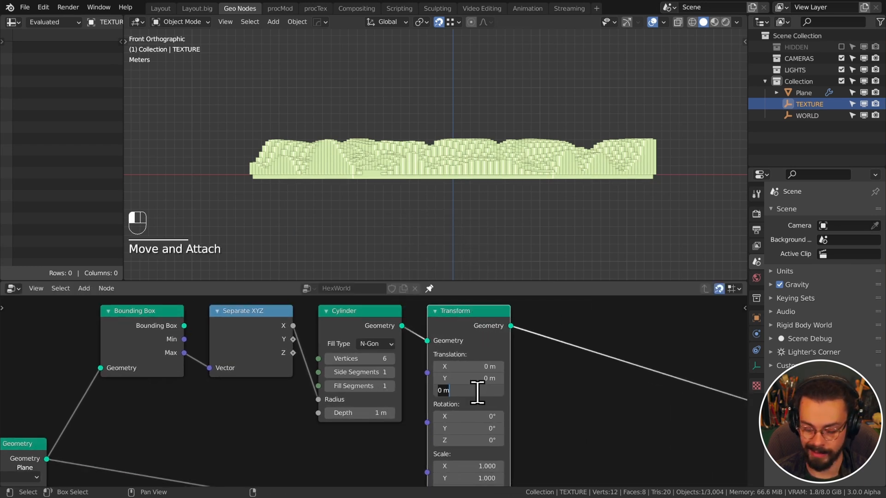
pyautogui.write('.5')
pyautogui.press('Return')
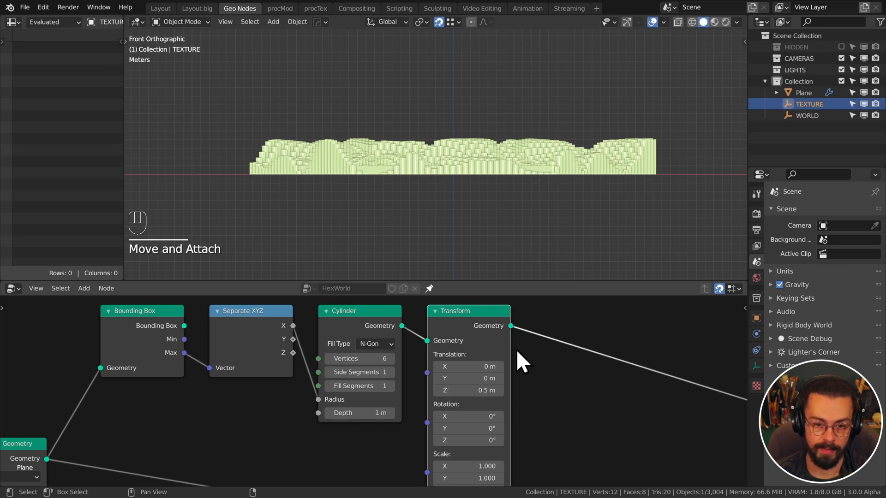
# Duplicate the Transform after the first one and reset the copy's Z translation to 0
pyautogui.scroll(4, 417, 182)
pyautogui.keyDown('shift'); pyautogui.moveTo(419, 183); pyautogui.dragTo(446, 159, button='middle'); pyautogui.keyUp('shift')
pyautogui.scroll(-1, 521, 358)
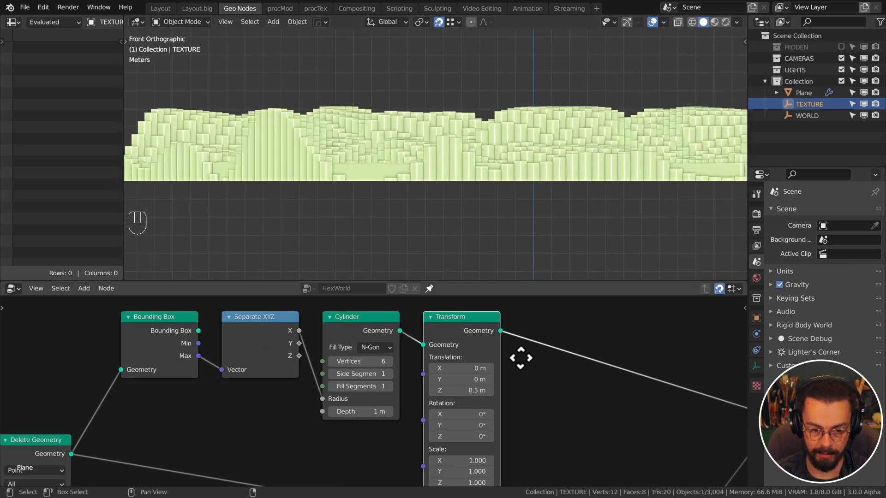
pyautogui.scroll(-1, 521, 358)
pyautogui.click(406, 314)
pyautogui.hotkey('shift', 'd')
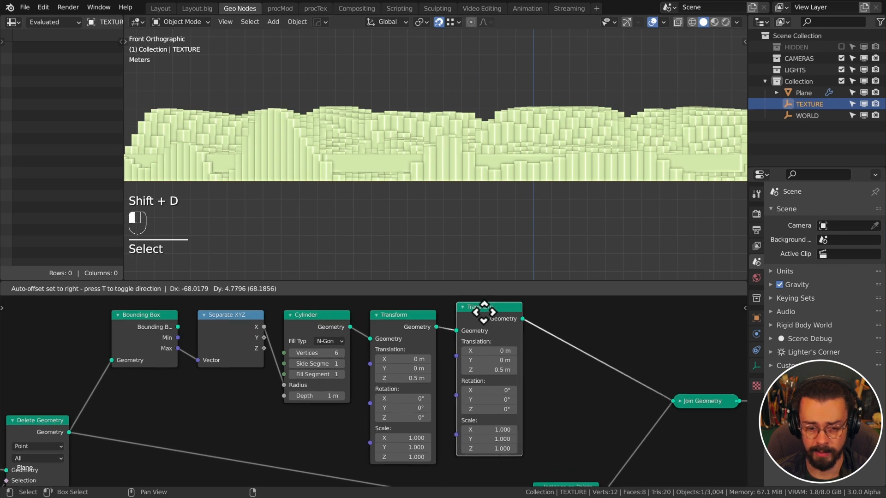
pyautogui.click(498, 317)
pyautogui.scroll(-1, 458, 423)
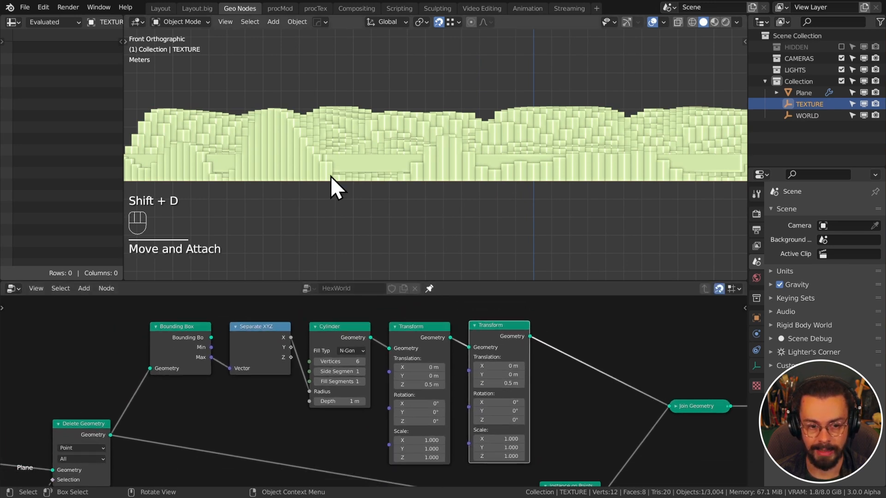
pyautogui.press('BackSpace')
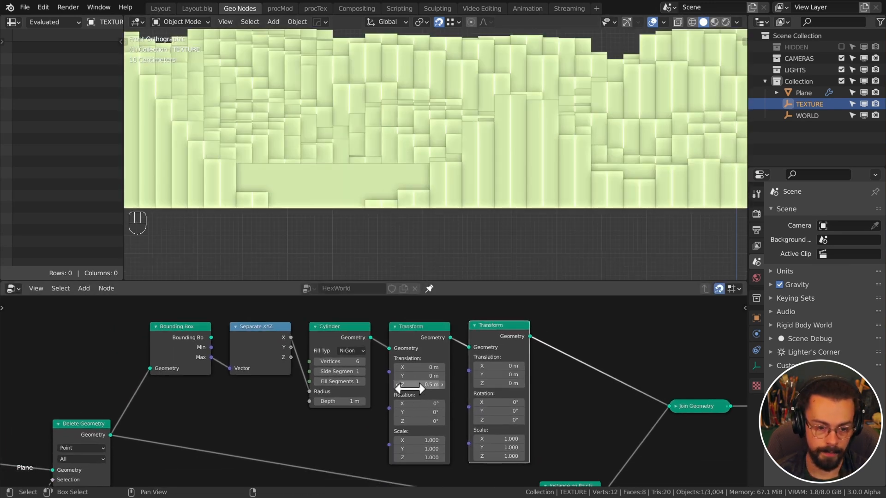
# Adjust the Transform Z scale until the base is flattened to 0.110
pyautogui.keyDown('shift'); pyautogui.moveTo(417, 460); pyautogui.dragTo(473, 459); pyautogui.keyUp('shift')
pyautogui.click(418, 459)
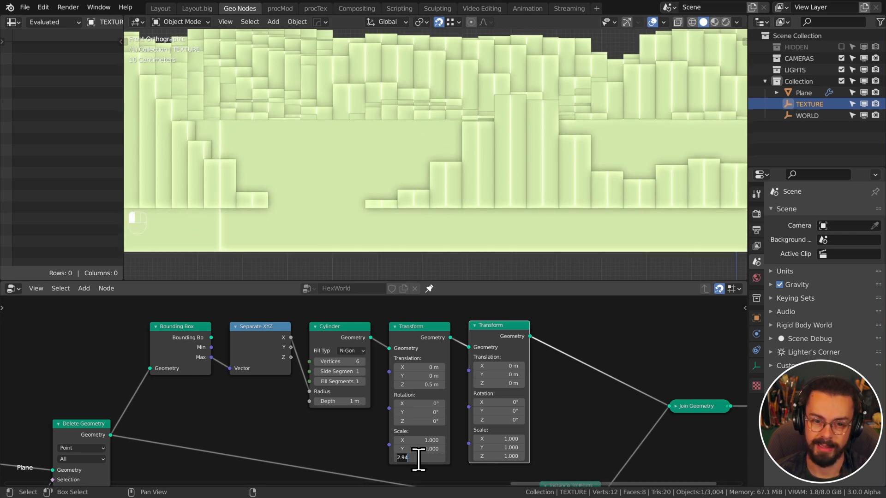
pyautogui.press('Return')
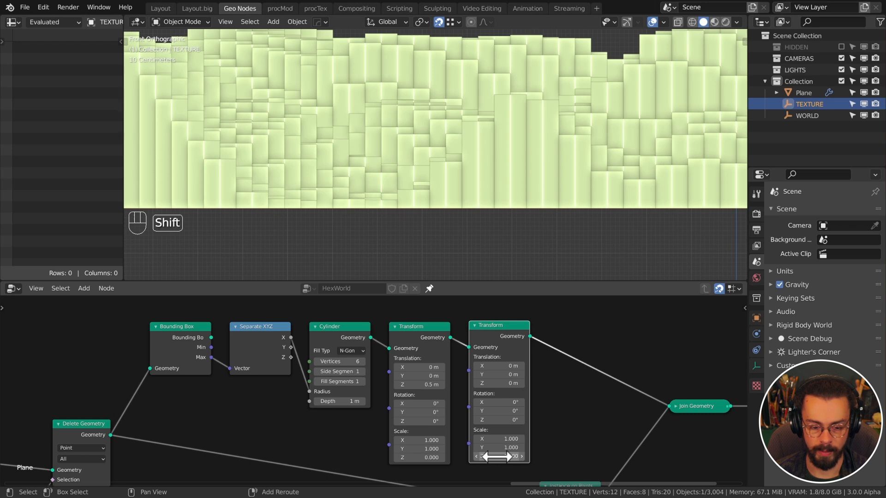
pyautogui.moveTo(499, 457)
pyautogui.keyDown('shift'); pyautogui.mouseDown()
pyautogui.moveTo(561, 456)
pyautogui.moveTo(490, 456)
pyautogui.mouseUp(); pyautogui.keyUp('shift')
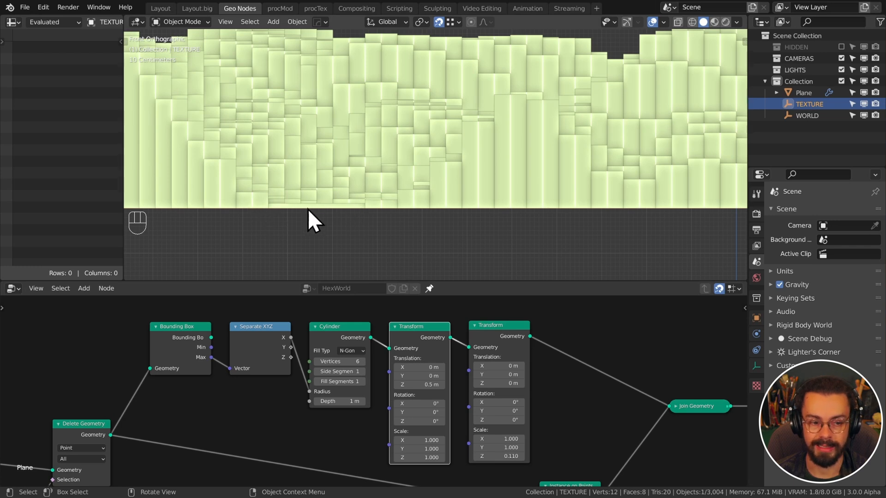
pyautogui.scroll(-6, 318, 426)
pyautogui.moveTo(300, 433); pyautogui.dragTo(435, 298, button='middle')
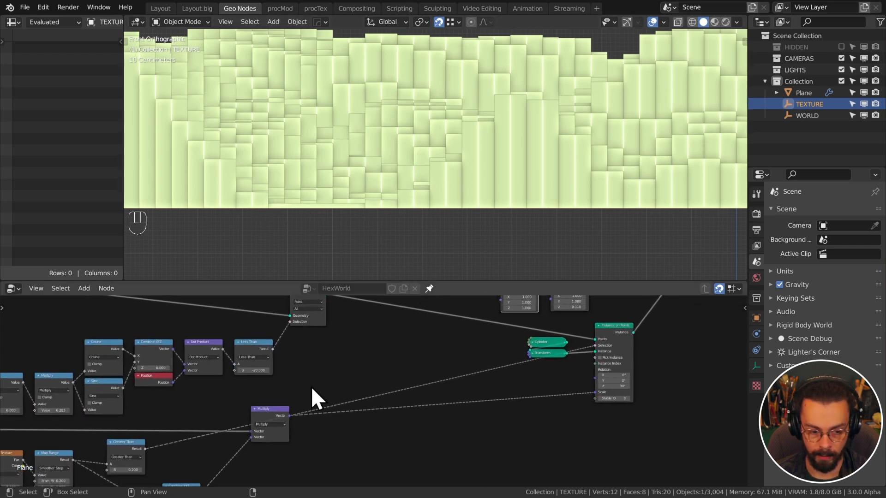
# Find the Map Range node and shift it and its neighbours right to make room
pyautogui.moveTo(201, 447); pyautogui.dragTo(387, 378, button='middle')
pyautogui.moveTo(535, 323); pyautogui.dragTo(353, 454, button='middle')
pyautogui.scroll(-1, 530, 374)
pyautogui.scroll(5, 572, 371)
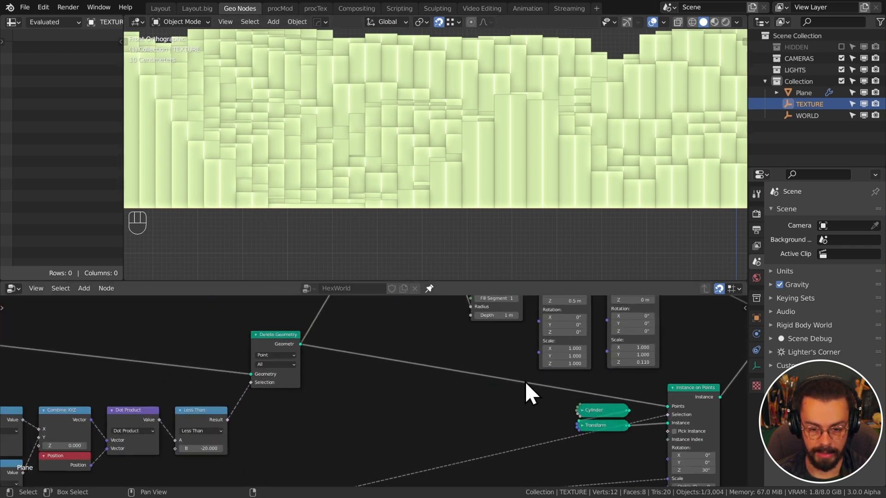
pyautogui.scroll(-5, 525, 381)
pyautogui.moveTo(438, 412); pyautogui.dragTo(535, 341, button='middle')
pyautogui.moveTo(391, 423); pyautogui.dragTo(479, 376, button='middle')
pyautogui.scroll(4, 433, 395)
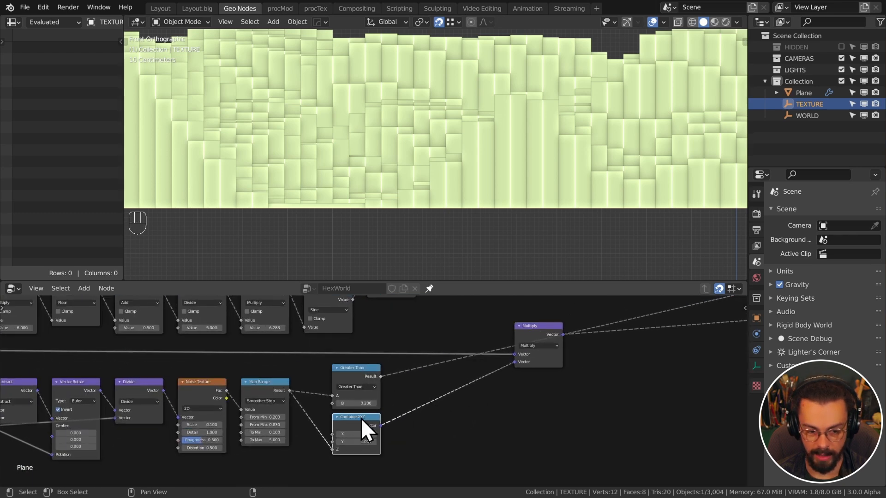
pyautogui.scroll(-2, 475, 411)
pyautogui.moveTo(475, 412)
pyautogui.mouseDown(button='middle')
pyautogui.moveTo(464, 412)
pyautogui.moveTo(508, 385)
pyautogui.moveTo(371, 412)
pyautogui.mouseUp(button='middle')
pyautogui.moveTo(567, 340)
pyautogui.mouseDown(button='middle')
pyautogui.moveTo(382, 429)
pyautogui.moveTo(384, 442)
pyautogui.moveTo(542, 379)
pyautogui.mouseUp(button='middle')
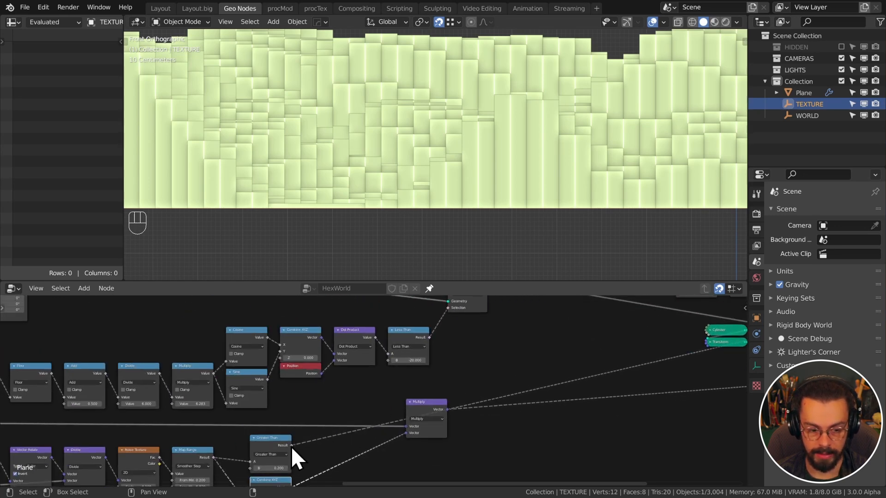
pyautogui.moveTo(305, 439); pyautogui.dragTo(398, 387, button='middle')
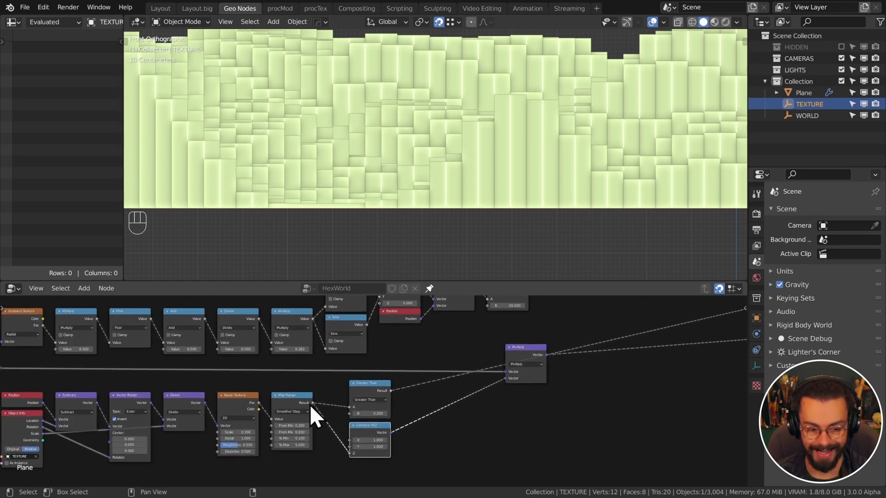
pyautogui.moveTo(311, 445); pyautogui.dragTo(380, 425, button='middle')
pyautogui.scroll(4, 379, 435)
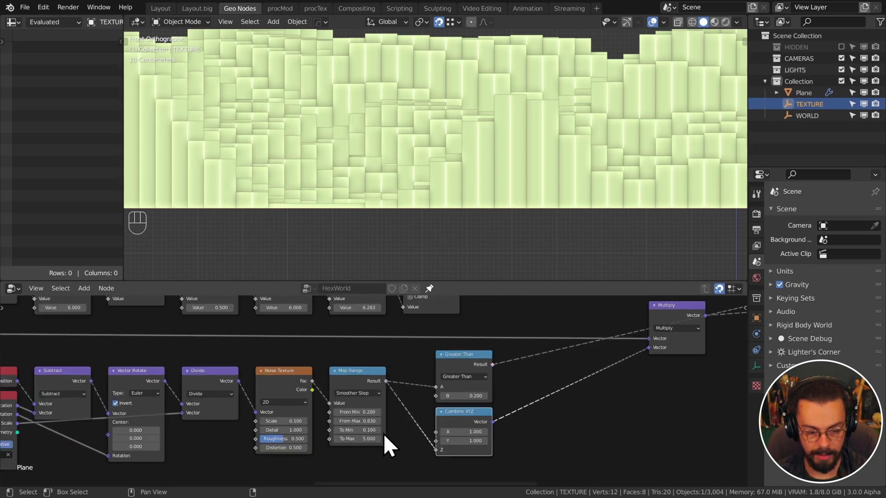
pyautogui.moveTo(366, 438); pyautogui.dragTo(403, 384, button='middle')
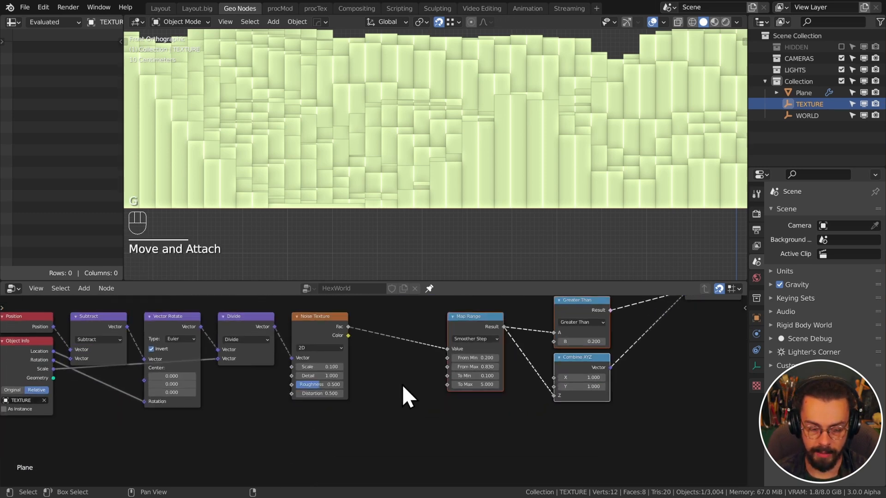
pyautogui.scroll(3, 388, 392)
pyautogui.click(387, 407)
# Add a Group Input node and link it to Map Range's To Min and To Max
pyautogui.hotkey('shift', 'a')
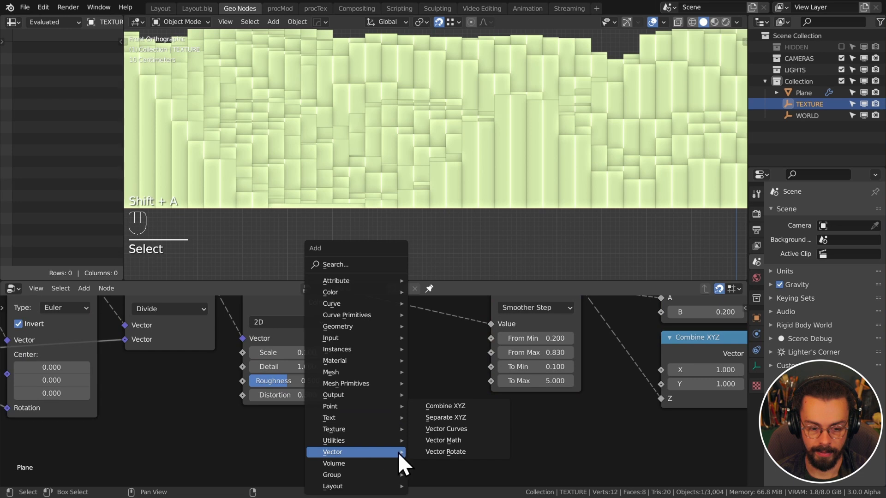
pyautogui.moveTo(356, 475)
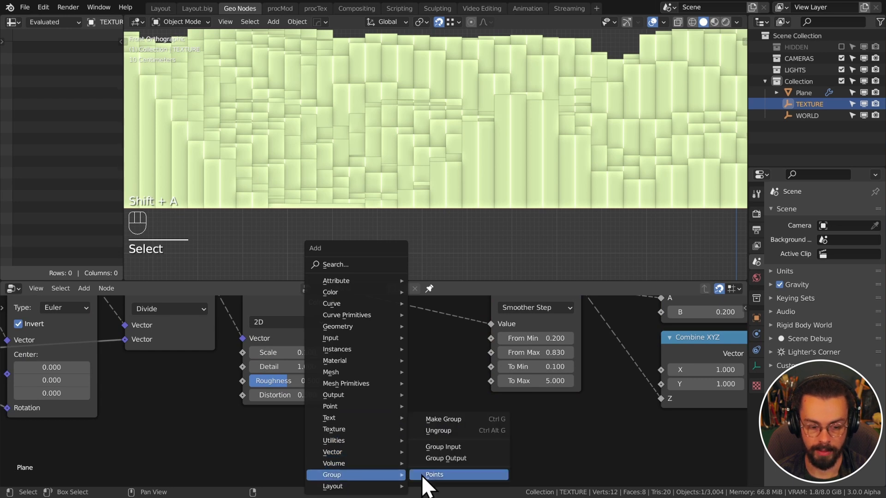
pyautogui.click(447, 445)
pyautogui.click(367, 353)
pyautogui.moveTo(451, 362); pyautogui.dragTo(424, 389, button='middle')
pyautogui.moveTo(425, 411); pyautogui.dragTo(465, 408)
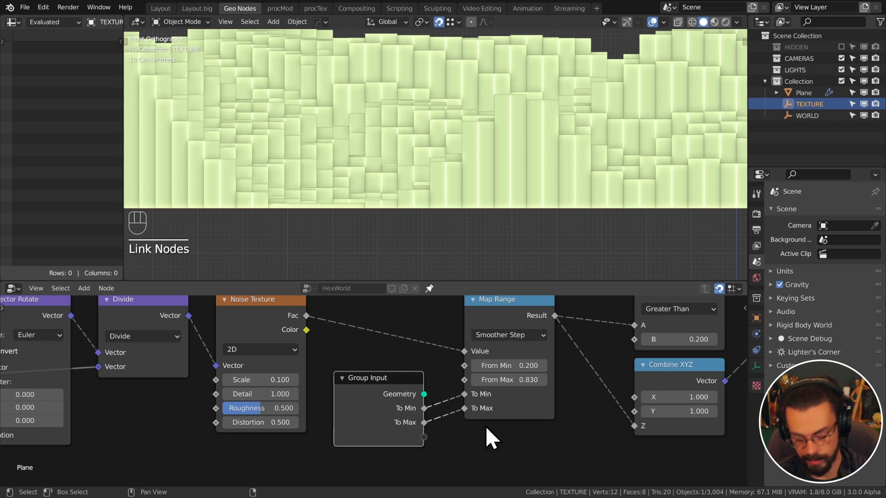
# Name the new group inputs Height Min and Height Max in the sidebar
pyautogui.press('n')
pyautogui.doubleClick(659, 333)
pyautogui.write('Height')
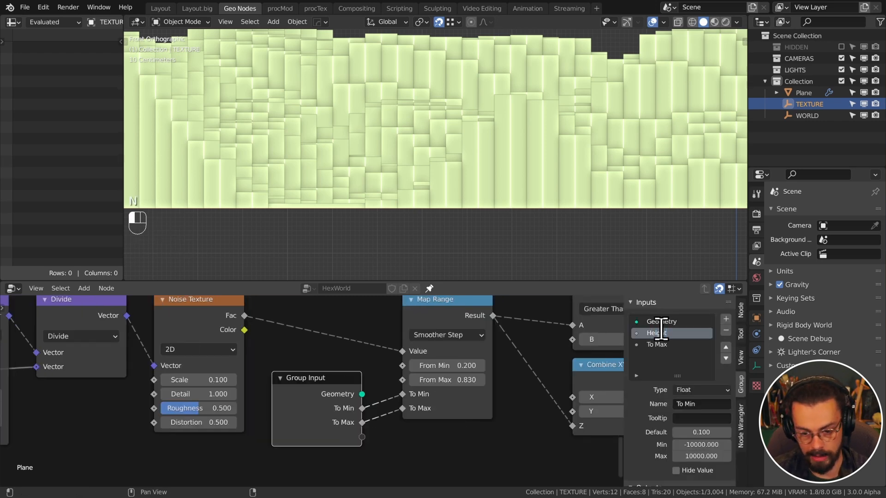
pyautogui.write('Heig')
pyautogui.write('ht Max')
pyautogui.press('Return')
pyautogui.scroll(-6, 286, 411)
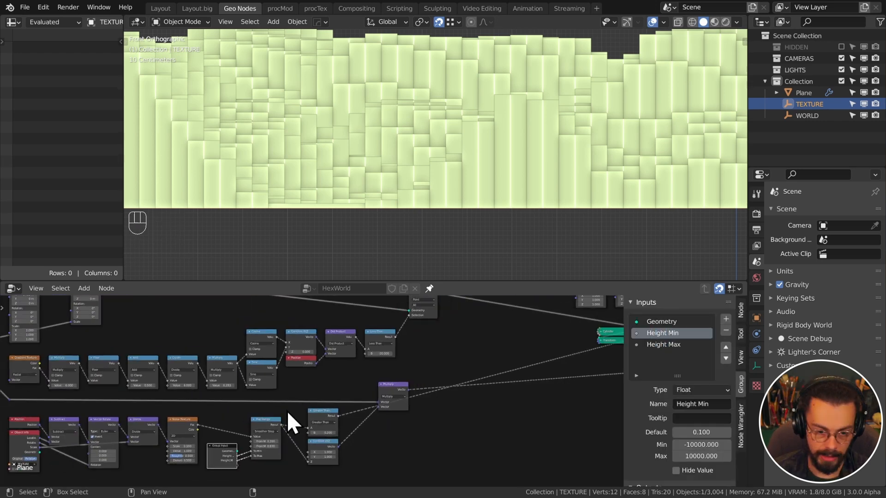
pyautogui.moveTo(311, 401); pyautogui.dragTo(303, 411, button='middle')
pyautogui.scroll(4, 353, 413)
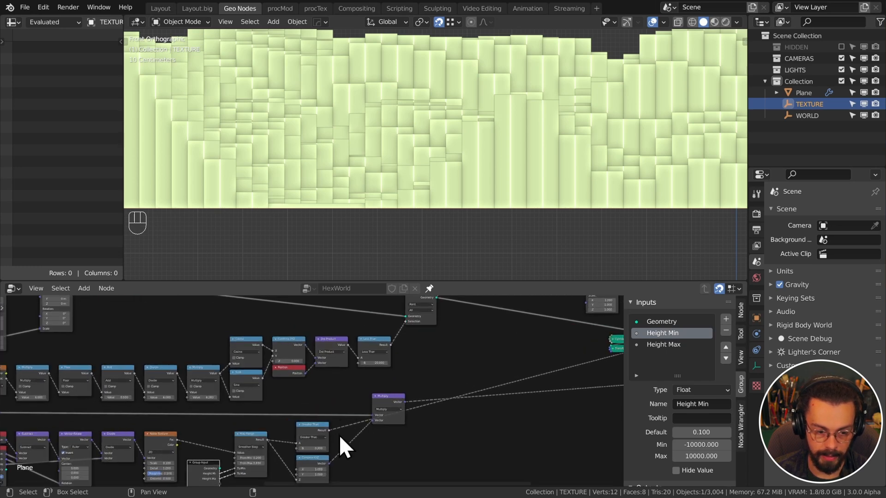
# Duplicate Combine XYZ, feed Height Min into its Z and its vector into the second Transform's Scale
pyautogui.moveTo(453, 385); pyautogui.dragTo(484, 352, button='middle')
pyautogui.hotkey('shift', 'd')
pyautogui.click(378, 401)
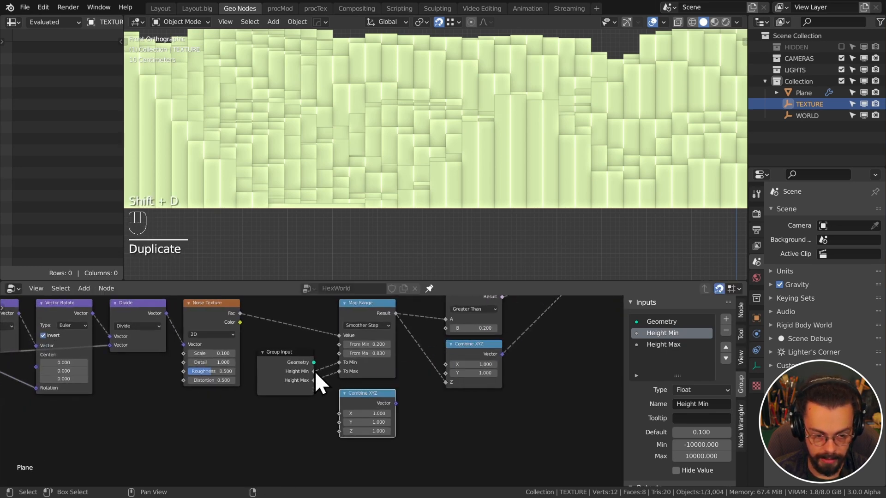
pyautogui.moveTo(313, 370); pyautogui.dragTo(344, 433)
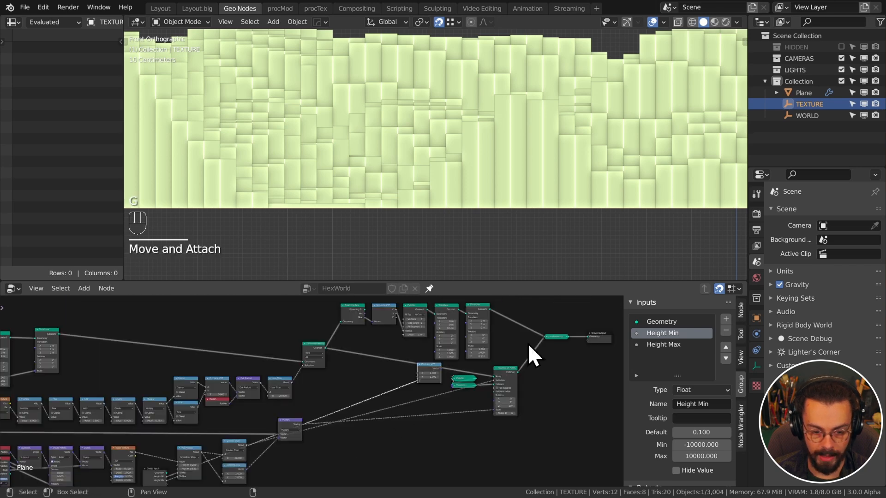
pyautogui.scroll(4, 466, 375)
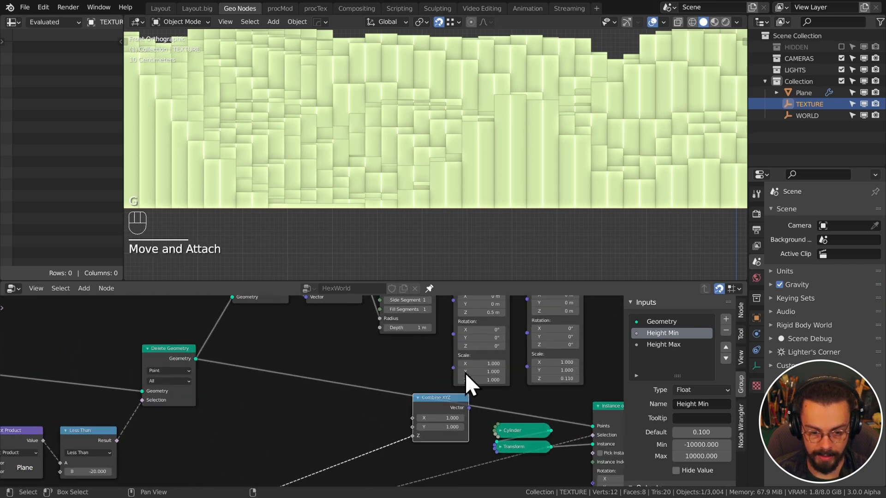
pyautogui.moveTo(469, 408); pyautogui.dragTo(418, 347)
pyautogui.click(418, 347)
# Select the Plane terrain and show its HexWorld modifier settings
pyautogui.moveTo(401, 138); pyautogui.dragTo(552, 199, button='middle')
pyautogui.click(571, 208)
pyautogui.click(756, 332)
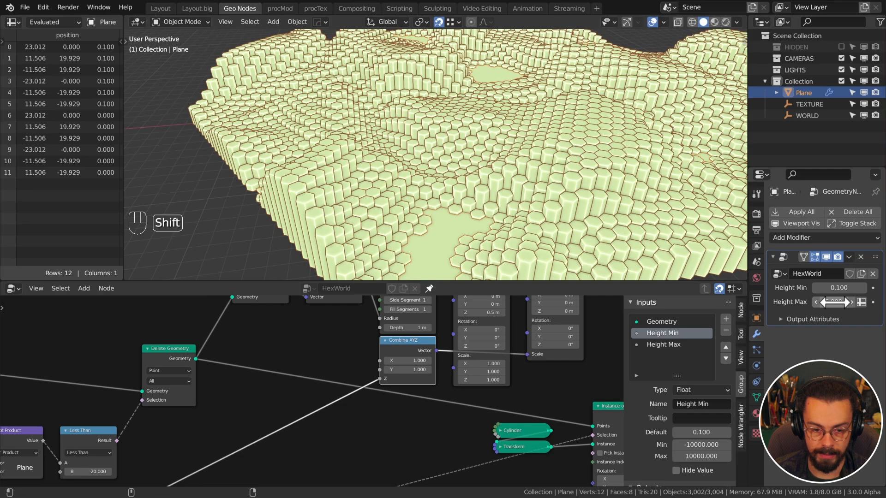
# Set Height Min to 0.150 on the HexWorld modifier
pyautogui.keyDown('shift'); pyautogui.moveTo(839, 287); pyautogui.dragTo(872, 288); pyautogui.keyUp('shift')
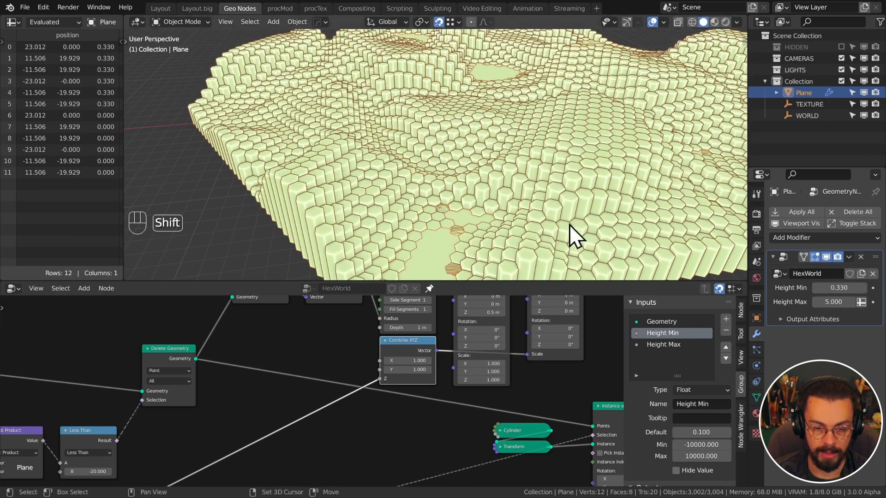
pyautogui.keyDown('shift'); pyautogui.moveTo(572, 235); pyautogui.dragTo(568, 162, button='middle'); pyautogui.keyUp('shift')
pyautogui.moveTo(835, 288)
pyautogui.keyDown('shift'); pyautogui.mouseDown()
pyautogui.moveTo(849, 287)
pyautogui.moveTo(821, 287)
pyautogui.mouseUp(); pyautogui.keyUp('shift')
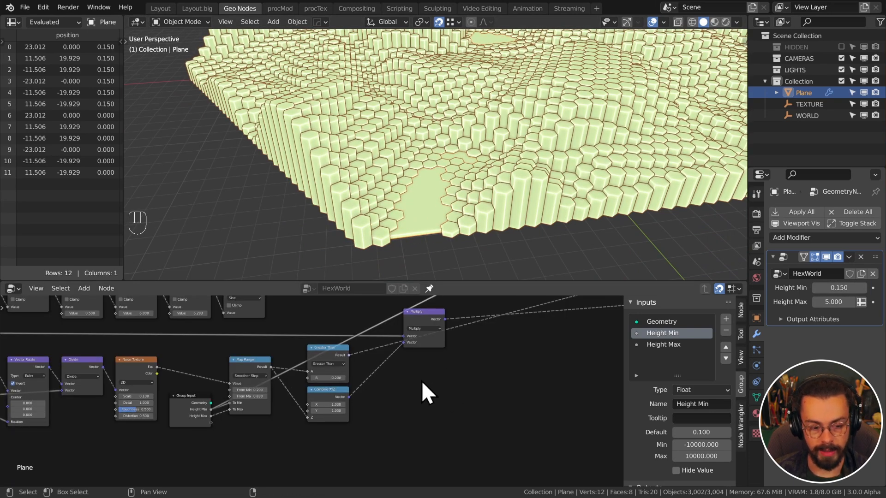
# Set the Greater Than threshold to 0.5 and expose it as an Erosion input of about 0.644
pyautogui.moveTo(424, 379); pyautogui.dragTo(527, 363, button='middle')
pyautogui.scroll(3, 455, 370)
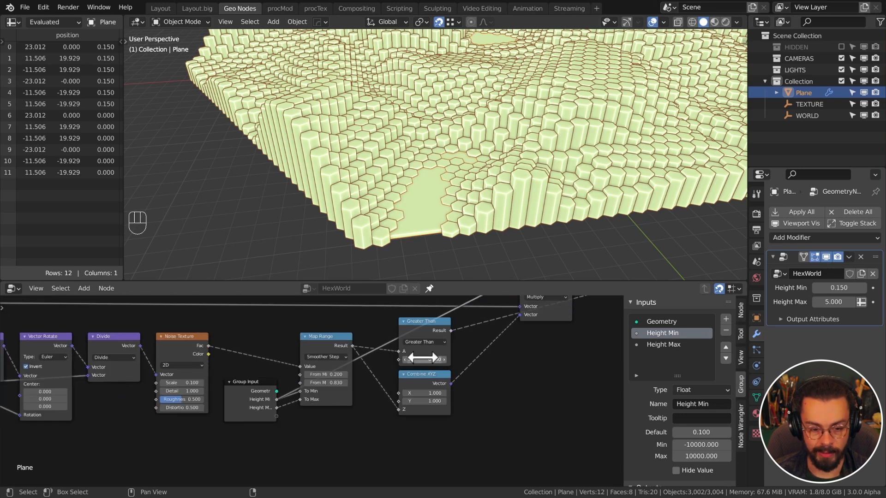
pyautogui.keyDown('shift'); pyautogui.moveTo(421, 359); pyautogui.dragTo(433, 358); pyautogui.keyUp('shift')
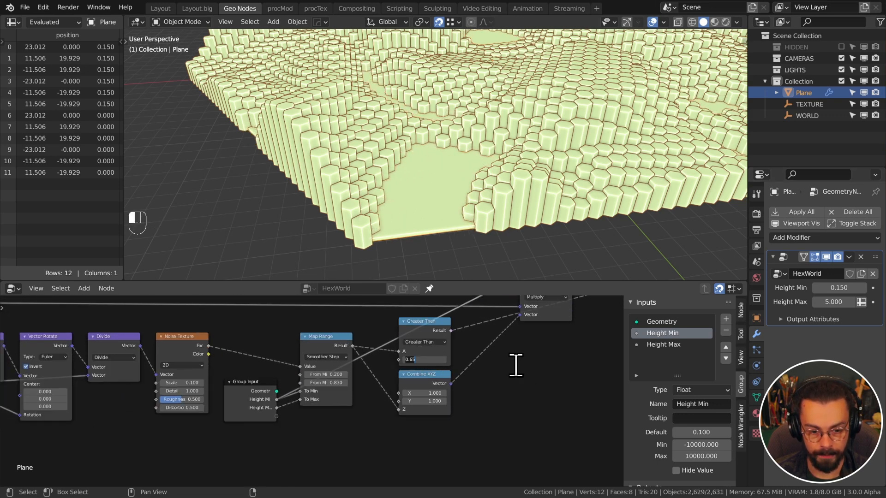
pyautogui.press('Return')
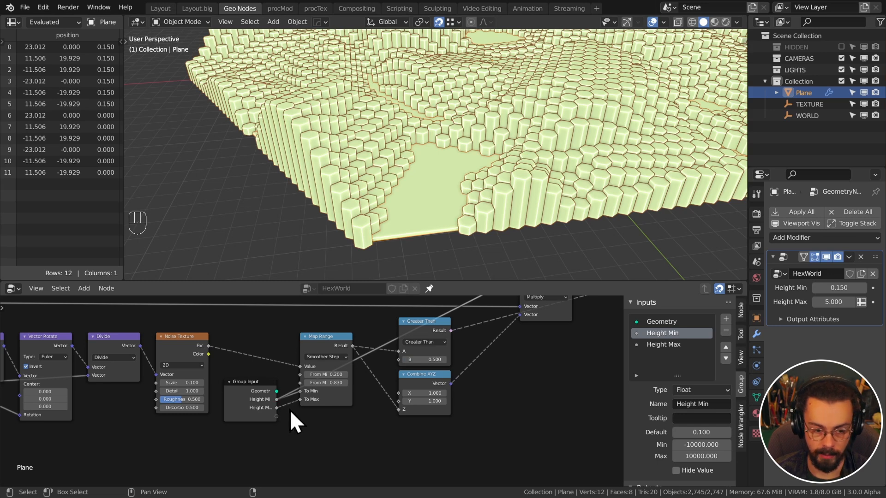
pyautogui.moveTo(276, 417); pyautogui.dragTo(400, 360)
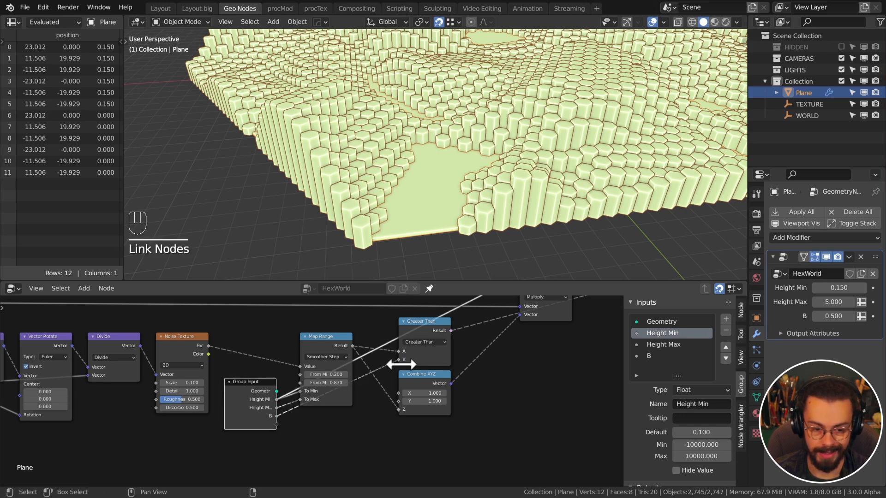
pyautogui.click(664, 356)
pyautogui.write('Erosion')
pyautogui.press('Return')
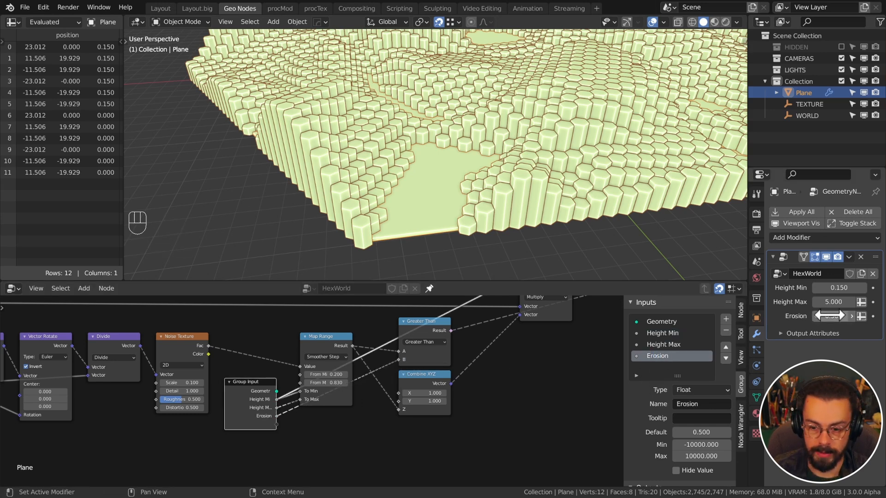
pyautogui.moveTo(839, 317)
pyautogui.keyDown('shift'); pyautogui.mouseDown()
pyautogui.moveTo(865, 316)
pyautogui.moveTo(845, 317)
pyautogui.mouseUp(); pyautogui.keyUp('shift')
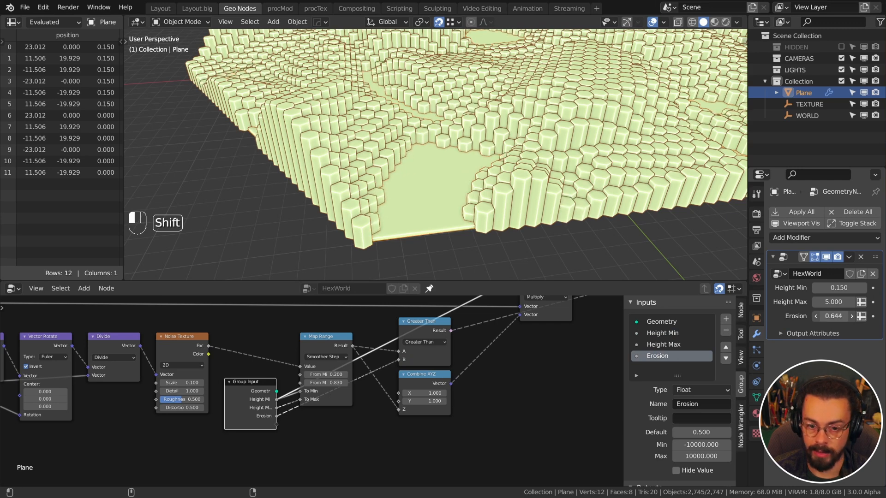
# Keep Erosion at 0.600 and insert a Math Add node into the height link
pyautogui.click(472, 400)
pyautogui.scroll(-4, 499, 382)
pyautogui.moveTo(547, 325); pyautogui.dragTo(444, 380, button='middle')
pyautogui.scroll(2, 445, 376)
pyautogui.moveTo(454, 346); pyautogui.dragTo(458, 384, button='middle')
pyautogui.press('q')
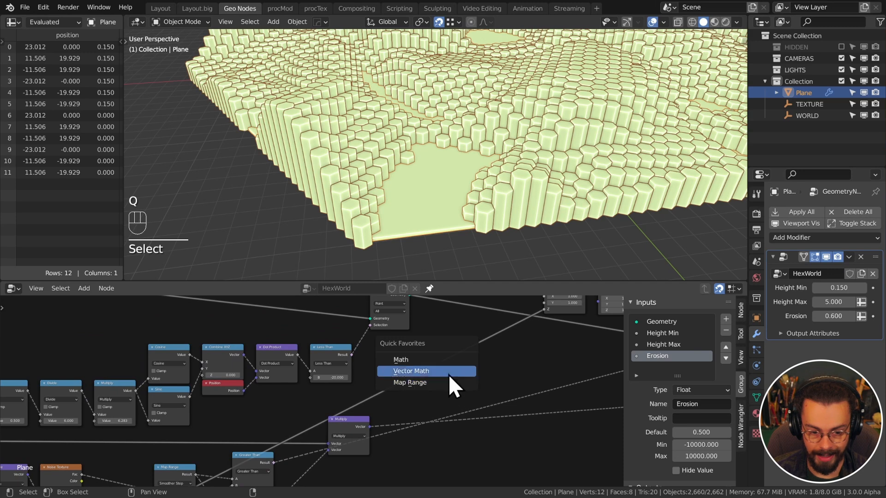
pyautogui.click(450, 372)
pyautogui.click(526, 365)
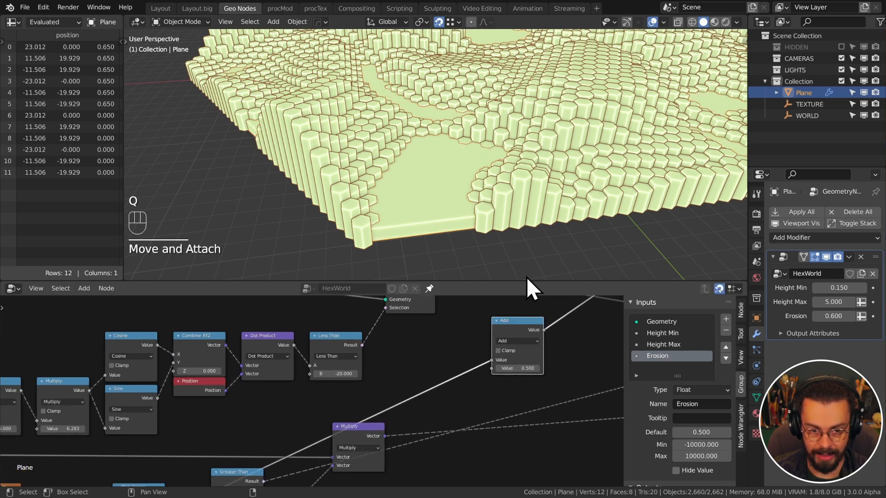
# Wire a new group input named Sea Level into the Add node and save hexWorld.blend
pyautogui.scroll(-4, 415, 336)
pyautogui.moveTo(443, 364); pyautogui.dragTo(490, 336, button='middle')
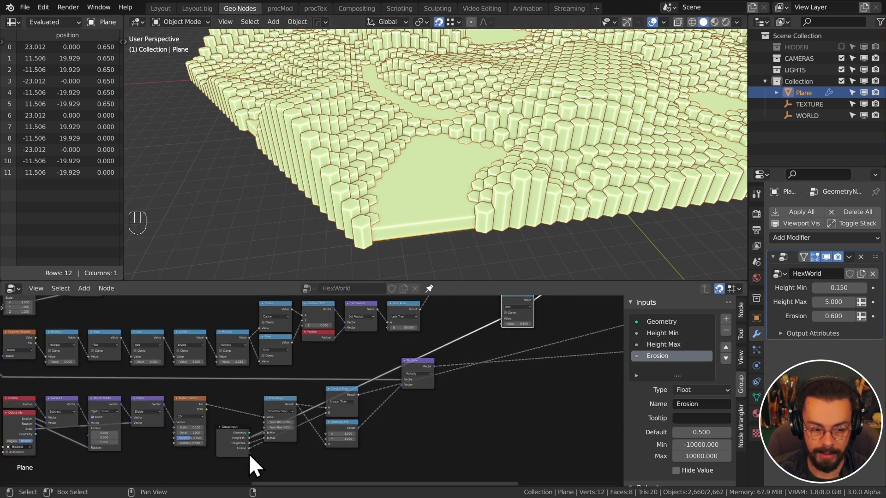
pyautogui.moveTo(250, 455); pyautogui.dragTo(504, 324)
pyautogui.moveTo(531, 347); pyautogui.dragTo(400, 421, button='middle')
pyautogui.scroll(2, 400, 421)
pyautogui.moveTo(443, 430); pyautogui.dragTo(398, 371)
pyautogui.moveTo(430, 405); pyautogui.dragTo(375, 469, button='middle')
pyautogui.press('g')
pyautogui.click(420, 400)
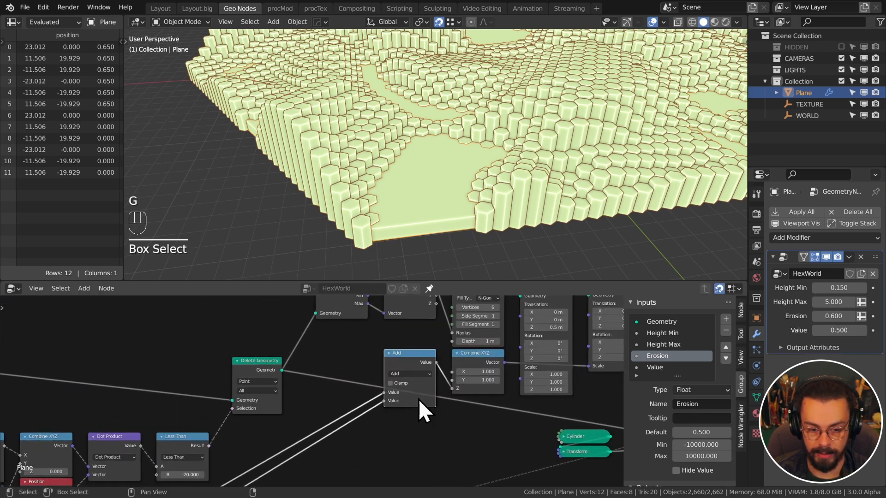
pyautogui.write('Scale')
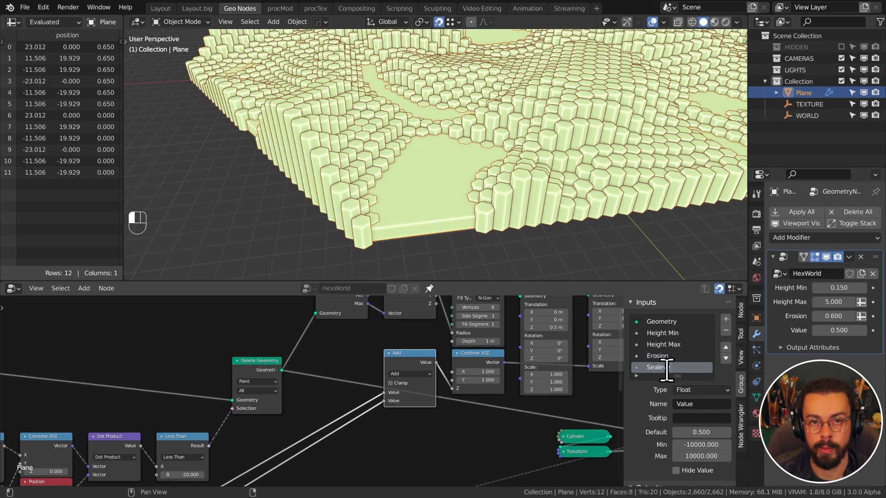
pyautogui.write('ve')
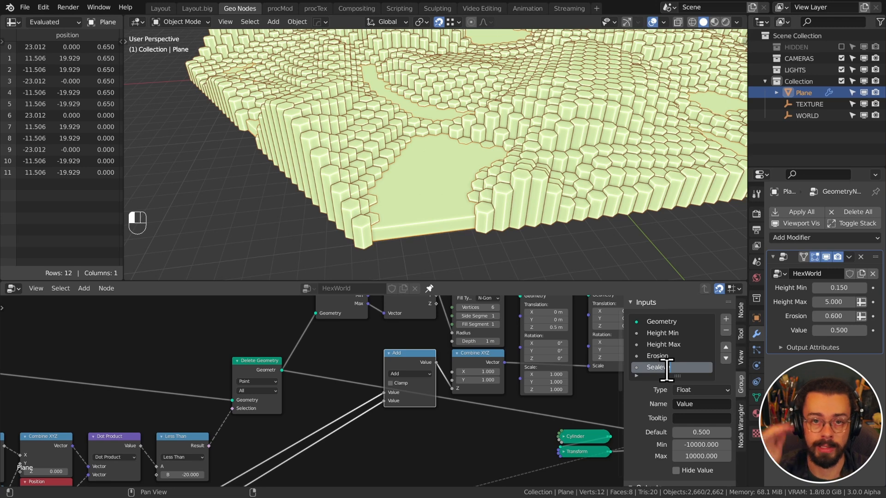
pyautogui.write('l')
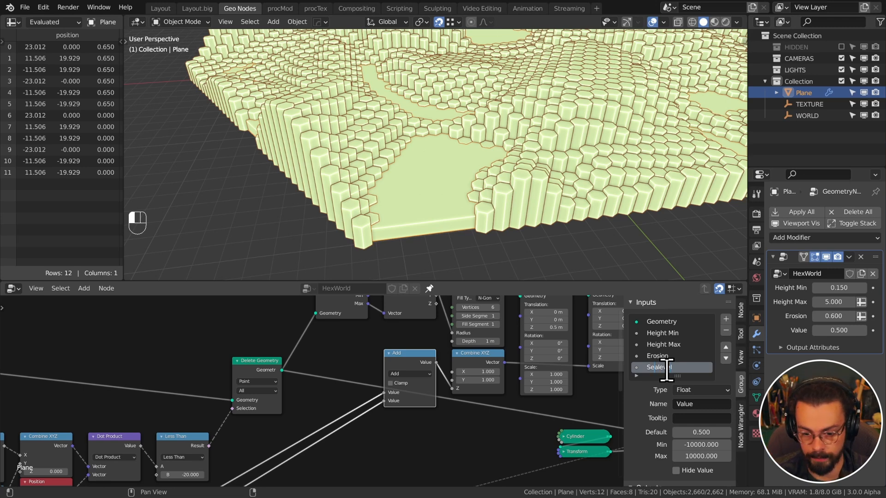
pyautogui.press('Return')
pyautogui.hotkey('ctrl', 's')
pyautogui.moveTo(493, 200); pyautogui.dragTo(484, 158, button='middle')
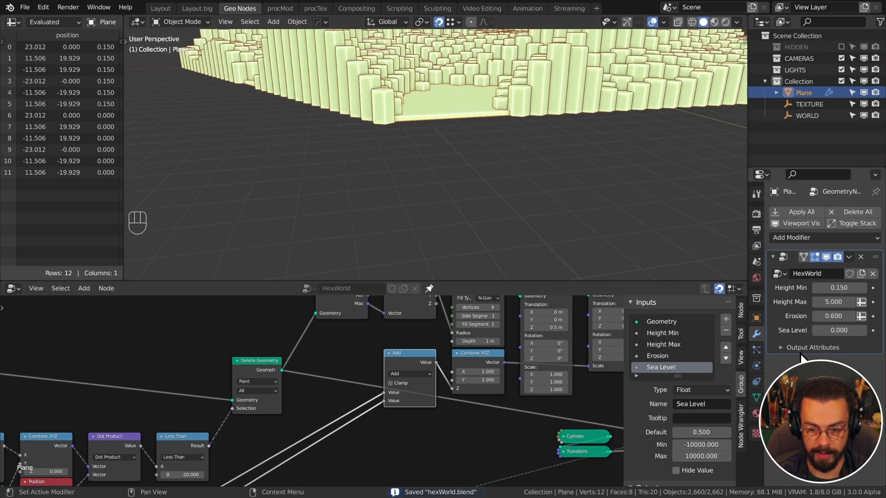
# Tune Sea Level to 0.057, Height Min to 0.471 and Erosion to 0.806, saving along the way
pyautogui.moveTo(826, 330)
pyautogui.mouseDown()
pyautogui.moveTo(835, 331)
pyautogui.moveTo(824, 331)
pyautogui.mouseUp()
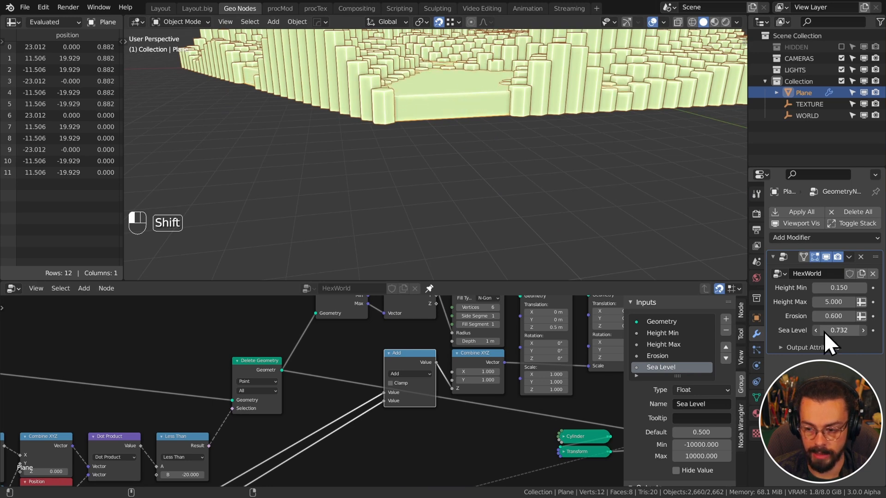
pyautogui.moveTo(352, 100); pyautogui.dragTo(305, 240, button='middle')
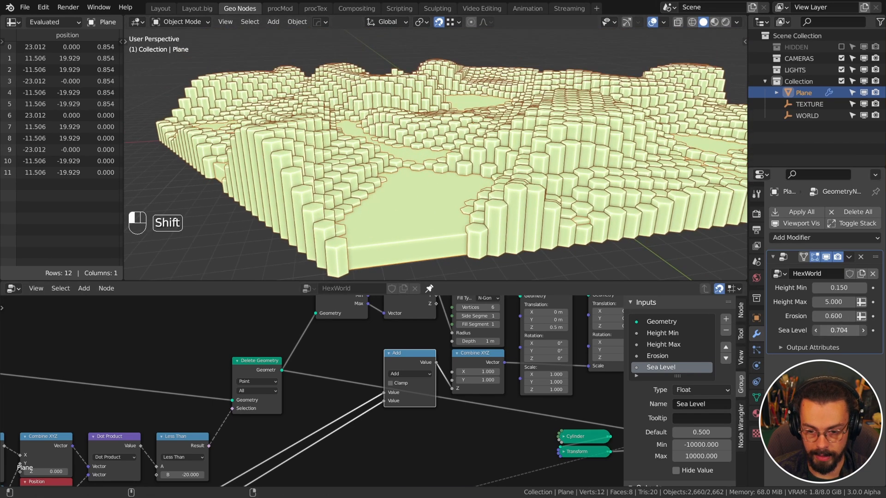
pyautogui.keyDown('shift'); pyautogui.moveTo(839, 331); pyautogui.dragTo(827, 329); pyautogui.keyUp('shift')
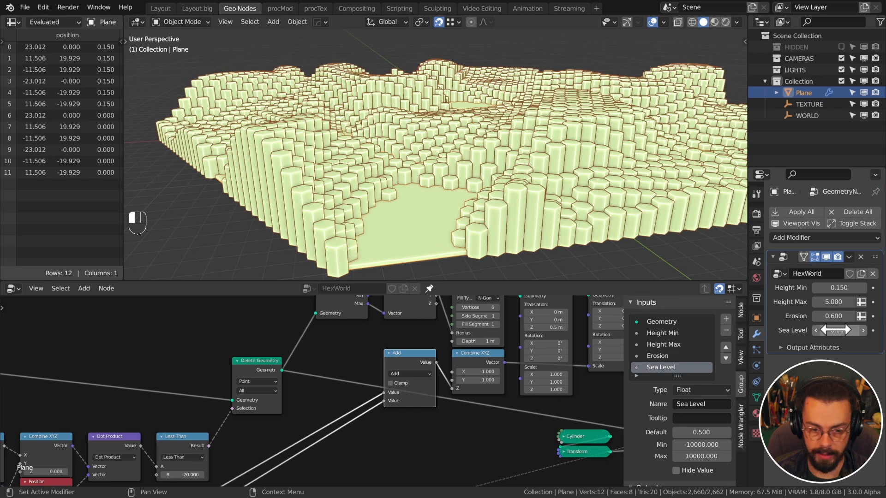
pyautogui.hotkey('ctrl', 's')
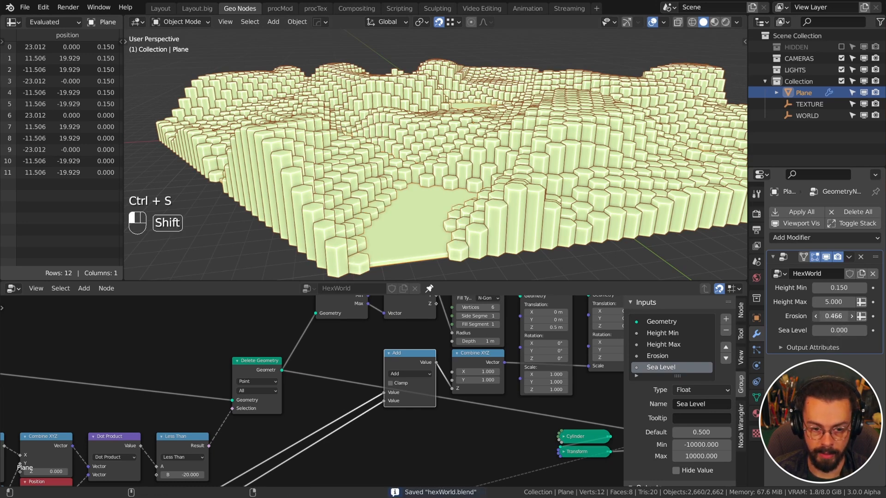
pyautogui.moveTo(839, 287); pyautogui.dragTo(854, 288)
pyautogui.keyDown('shift'); pyautogui.moveTo(837, 328); pyautogui.dragTo(827, 329); pyautogui.keyUp('shift')
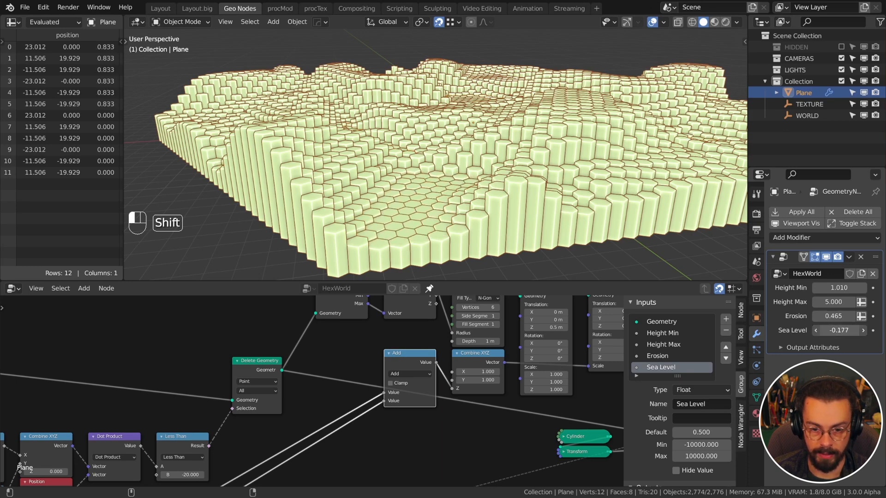
pyautogui.keyDown('shift'); pyautogui.moveTo(839, 288); pyautogui.dragTo(826, 288); pyautogui.keyUp('shift')
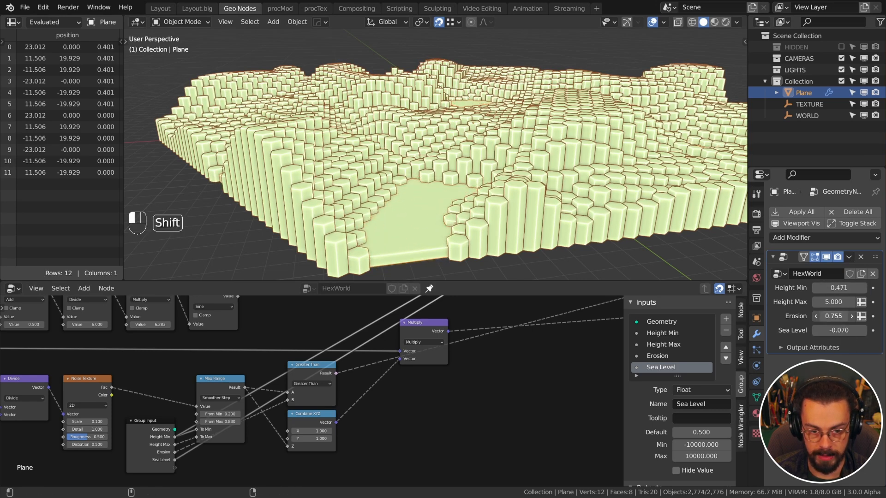
pyautogui.moveTo(839, 330)
pyautogui.keyDown('shift'); pyautogui.mouseDown()
pyautogui.moveTo(849, 330)
pyautogui.moveTo(838, 331)
pyautogui.mouseUp(); pyautogui.keyUp('shift')
pyautogui.moveTo(521, 167); pyautogui.dragTo(460, 196, button='middle')
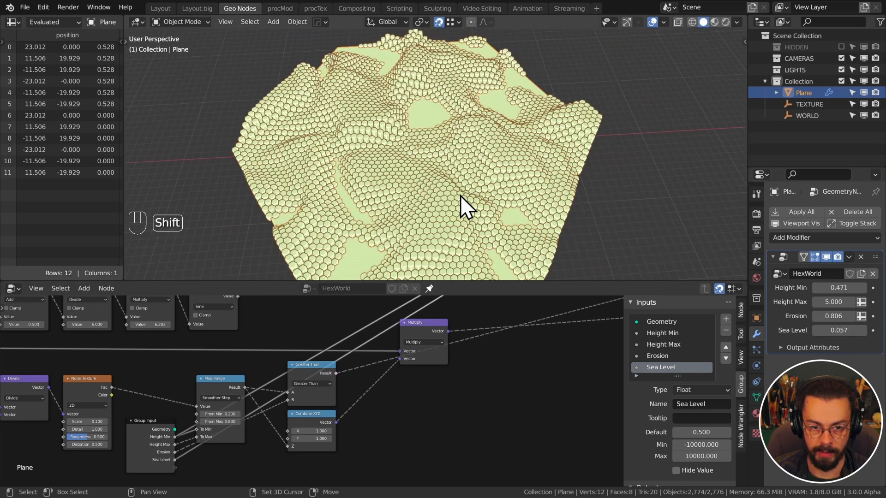
pyautogui.scroll(-4, 461, 193)
pyautogui.keyDown('shift'); pyautogui.moveTo(528, 130); pyautogui.dragTo(538, 174, button='middle'); pyautogui.keyUp('shift')
pyautogui.click(574, 109)
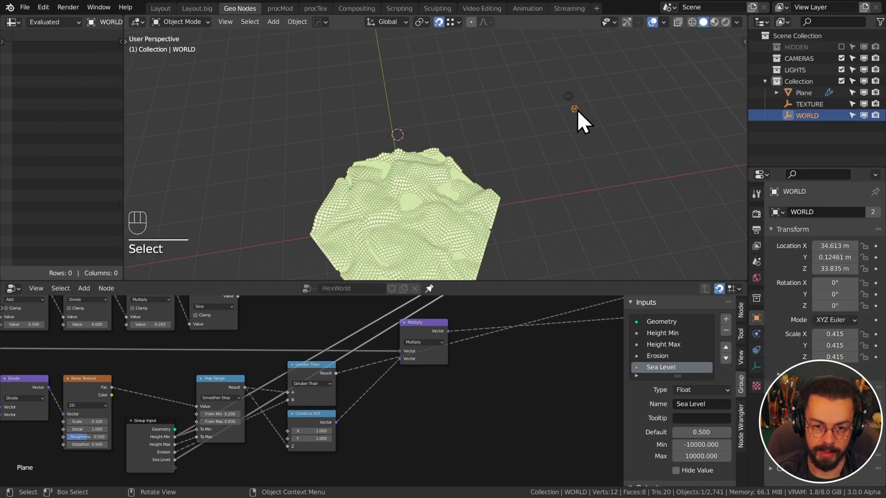
pyautogui.press('s')
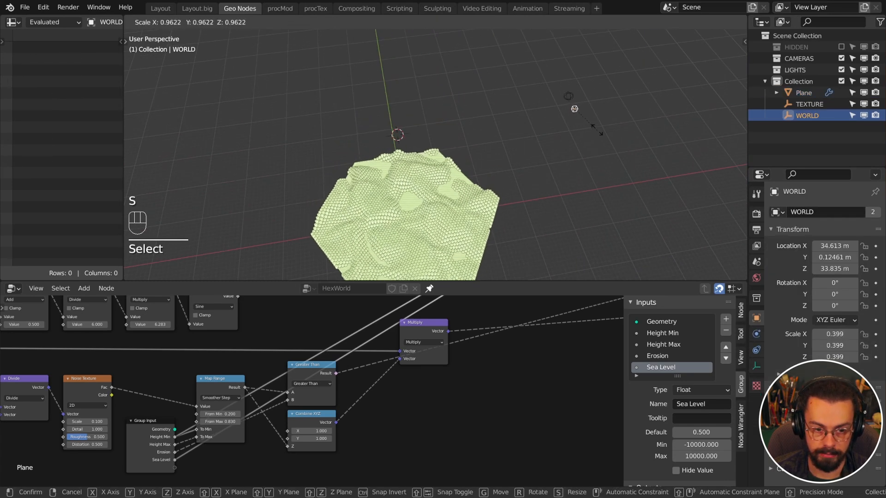
pyautogui.click(634, 195)
pyautogui.click(568, 97)
pyautogui.press('g')
pyautogui.rightClick(576, 159)
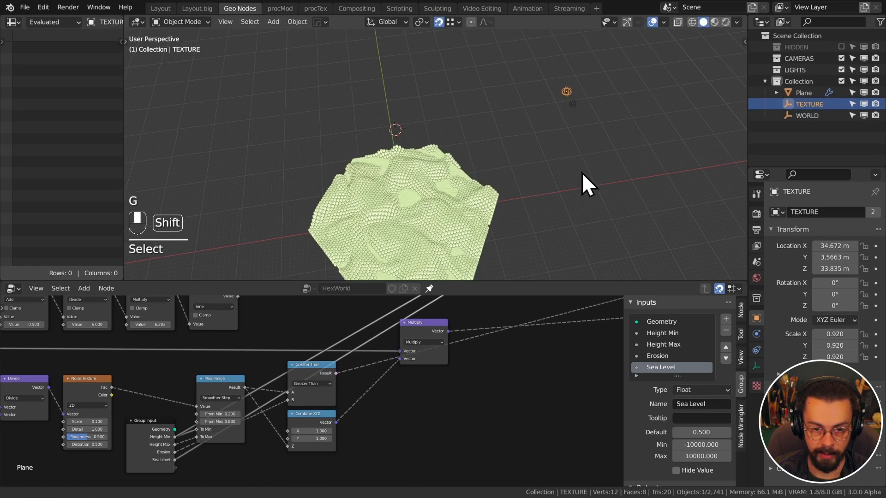
pyautogui.keyDown('shift'); pyautogui.moveTo(581, 173); pyautogui.dragTo(572, 132, button='middle'); pyautogui.keyUp('shift')
pyautogui.press('g')
pyautogui.rightClick(581, 145)
pyautogui.press('s')
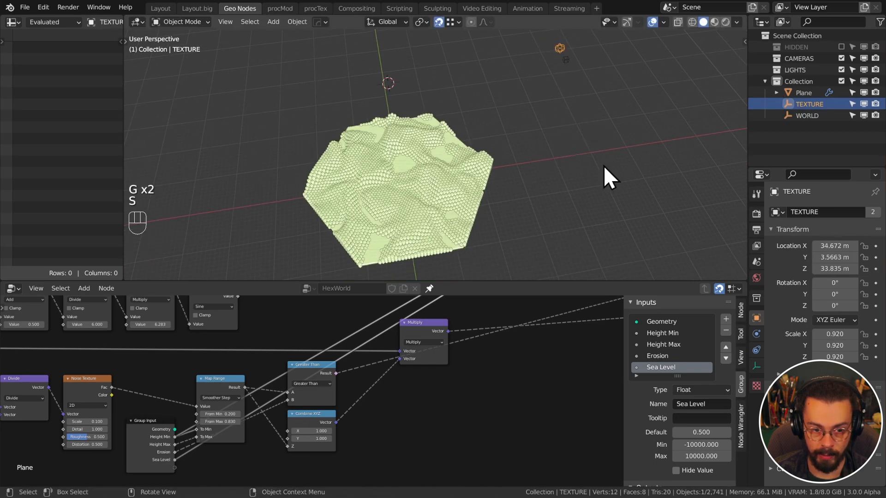
pyautogui.press('r')
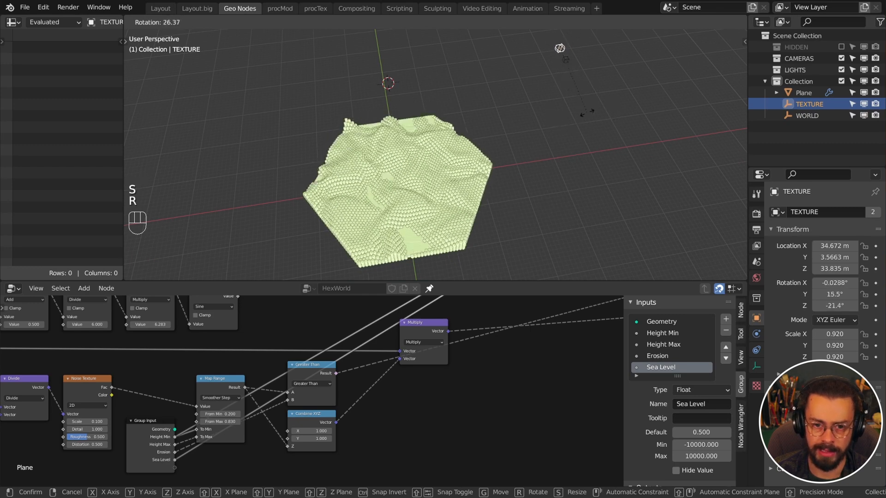
pyautogui.rightClick(583, 118)
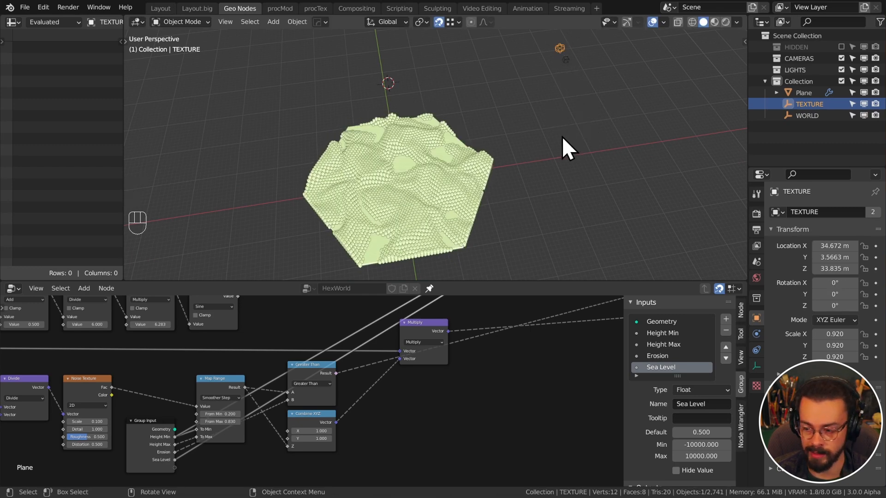
pyautogui.click(566, 69)
pyautogui.press('s')
pyautogui.press('z')
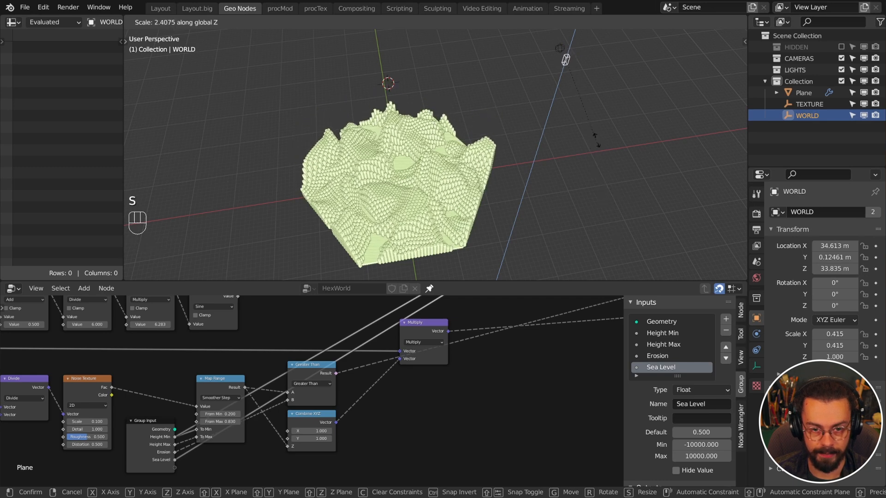
pyautogui.click(606, 191)
pyautogui.moveTo(606, 191); pyautogui.dragTo(602, 121, button='middle')
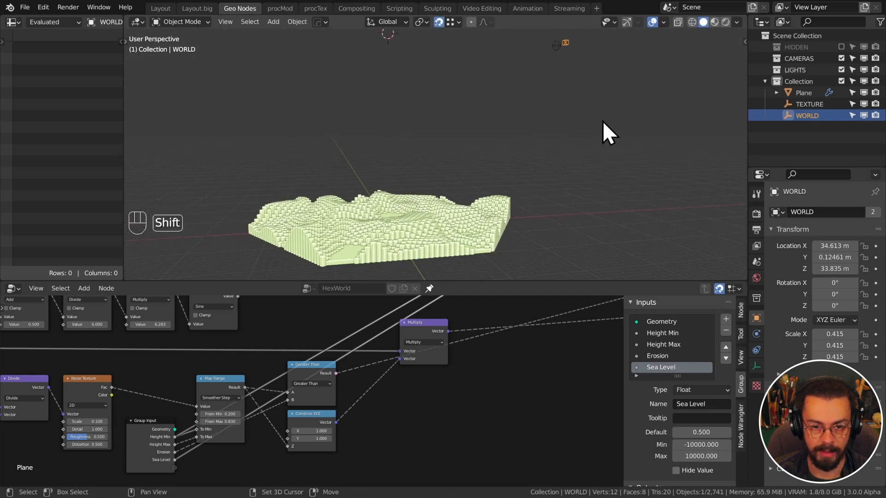
pyautogui.press('s')
pyautogui.press('z')
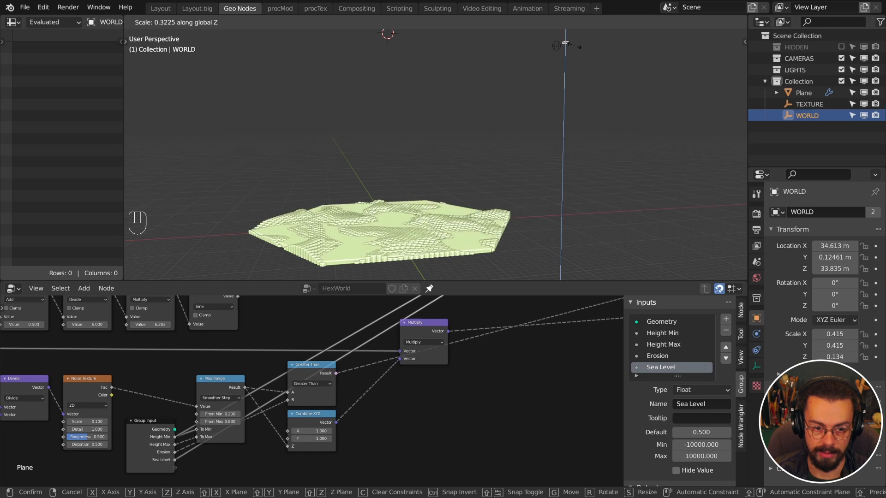
pyautogui.rightClick(580, 58)
pyautogui.keyDown('shift'); pyautogui.click(497, 237); pyautogui.keyUp('shift')
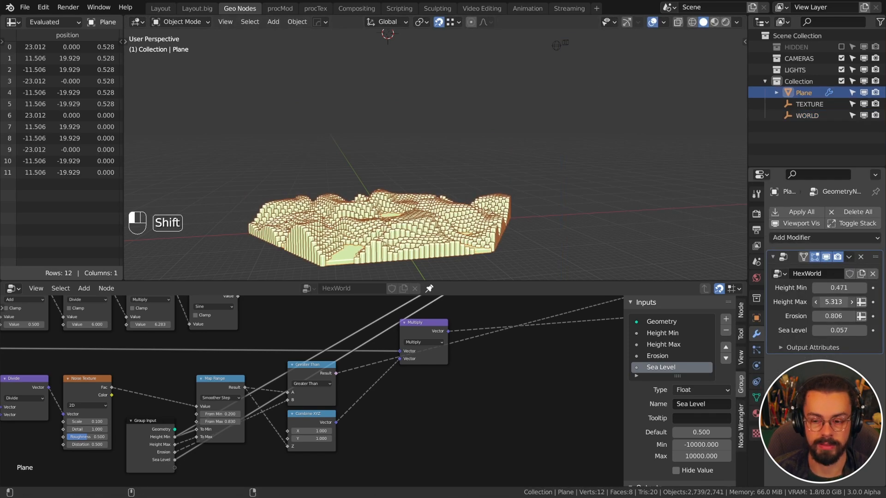
# Save, then reposition the Group Input node and its reroutes
pyautogui.scroll(-2, 549, 348)
pyautogui.hotkey('ctrl', 's')
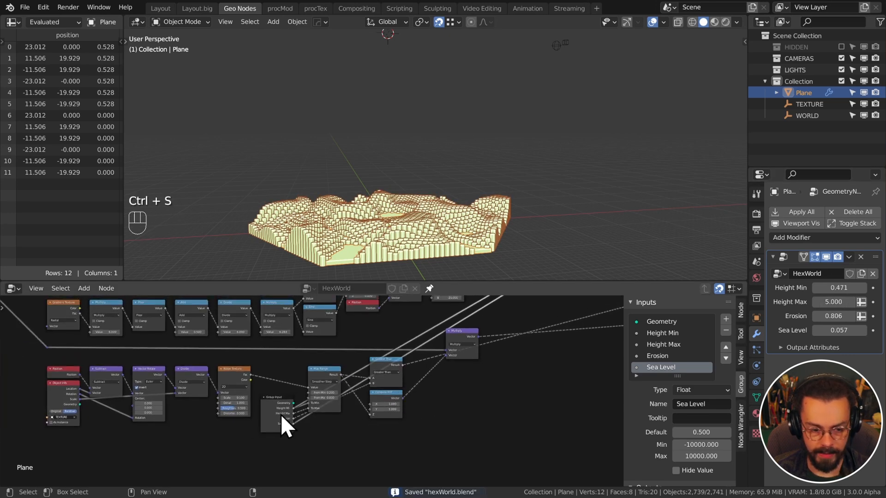
pyautogui.moveTo(280, 415); pyautogui.dragTo(275, 390)
pyautogui.moveTo(272, 443); pyautogui.dragTo(246, 443)
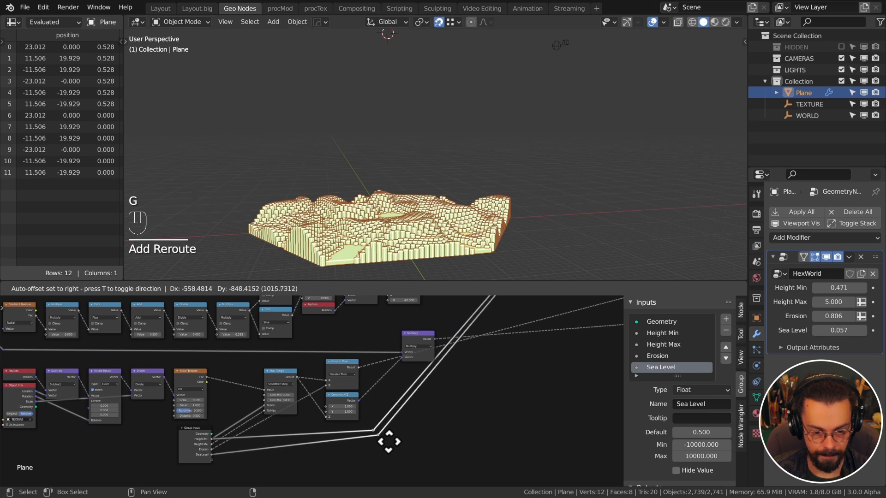
pyautogui.click(390, 442)
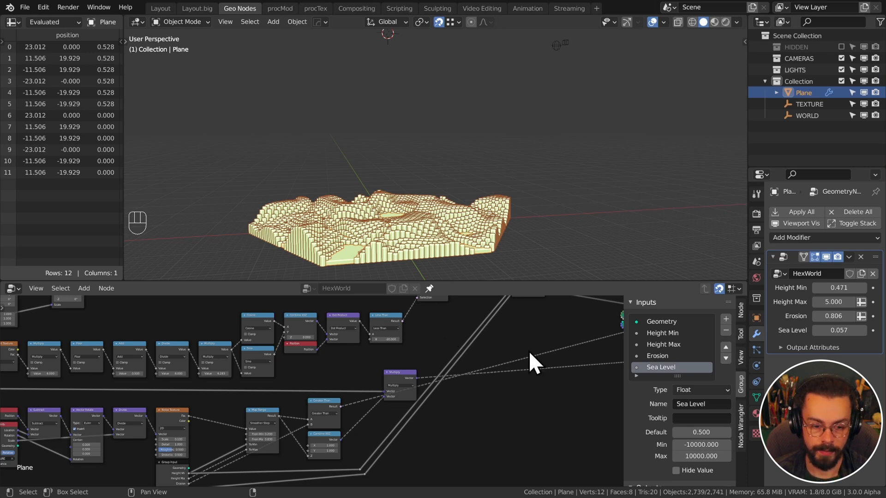
# Check the terrain, hide the node sidebar, and save with Height Max at 5.000
pyautogui.moveTo(515, 240); pyautogui.dragTo(513, 221, button='middle')
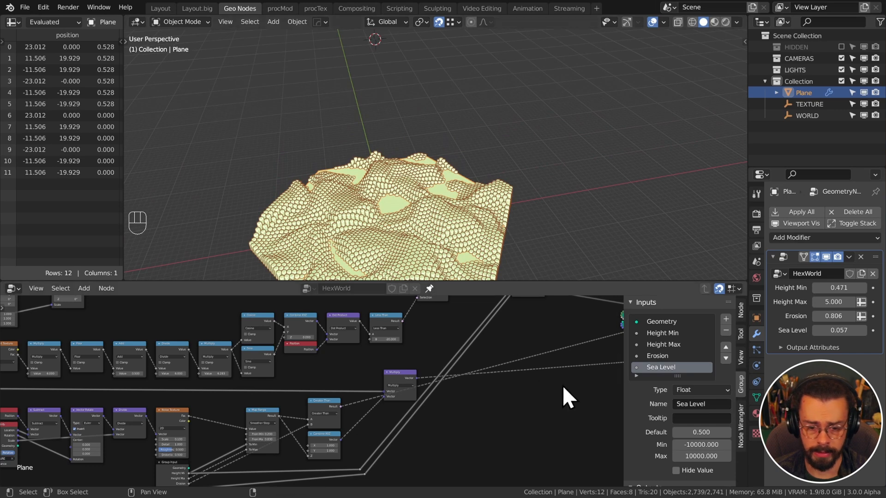
pyautogui.keyDown('shift'); pyautogui.moveTo(488, 211); pyautogui.dragTo(546, 134, button='middle'); pyautogui.keyUp('shift')
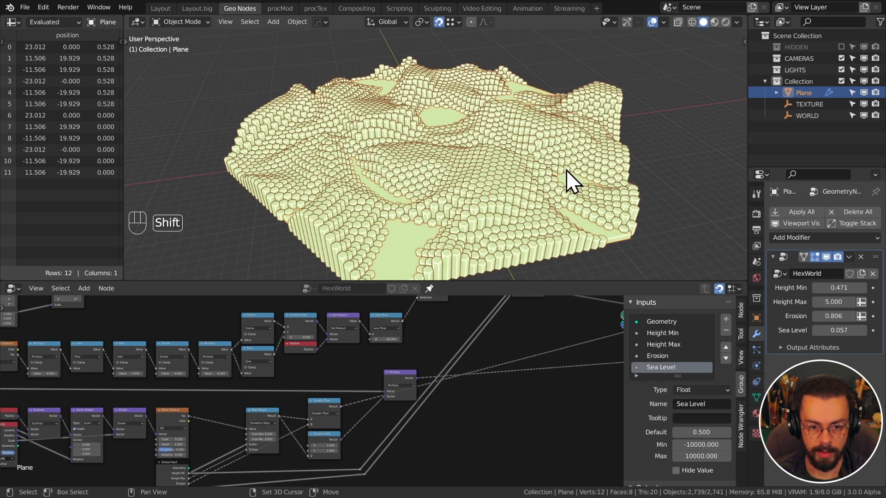
pyautogui.keyDown('shift'); pyautogui.moveTo(566, 170); pyautogui.dragTo(544, 150, button='middle'); pyautogui.keyUp('shift')
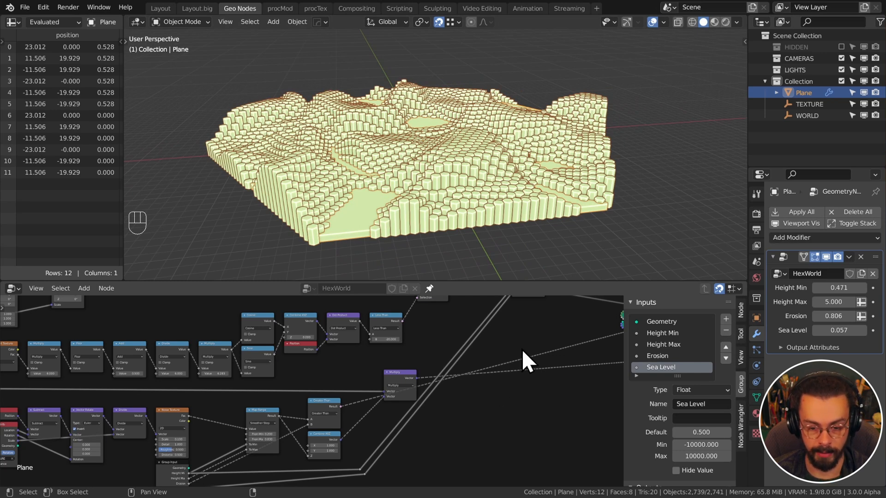
pyautogui.press('n')
pyautogui.moveTo(522, 350); pyautogui.dragTo(259, 414, button='middle')
pyautogui.scroll(-3, 516, 359)
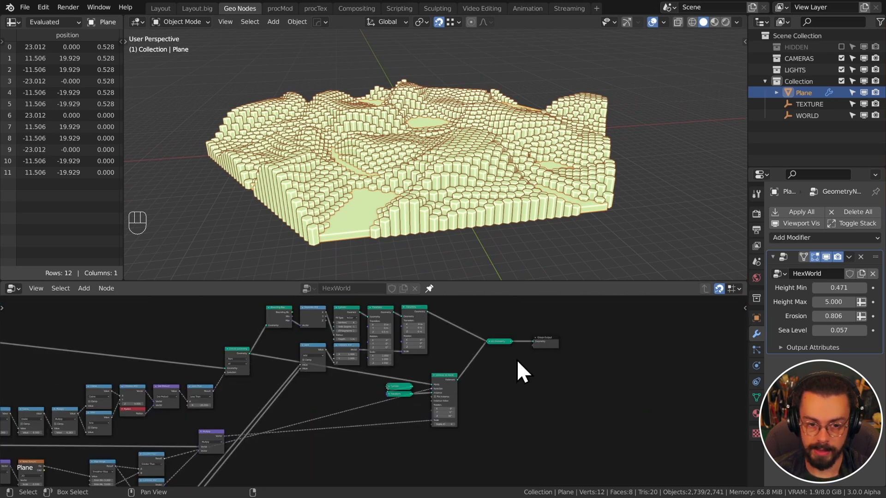
pyautogui.hotkey('ctrl', 's')
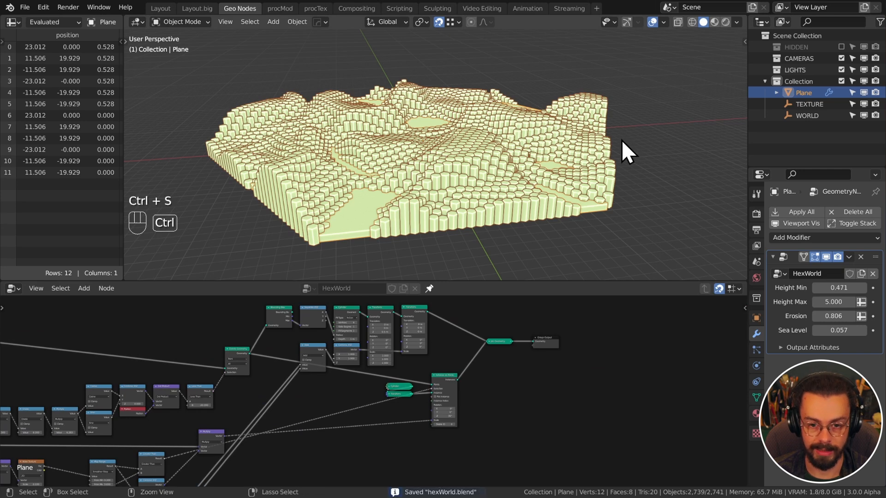
# Enable the HIDDEN collection in the outliner
pyautogui.moveTo(622, 140)
pyautogui.mouseDown(button='middle')
pyautogui.moveTo(615, 148)
pyautogui.moveTo(609, 132)
pyautogui.mouseUp(button='middle')
pyautogui.click(824, 45)
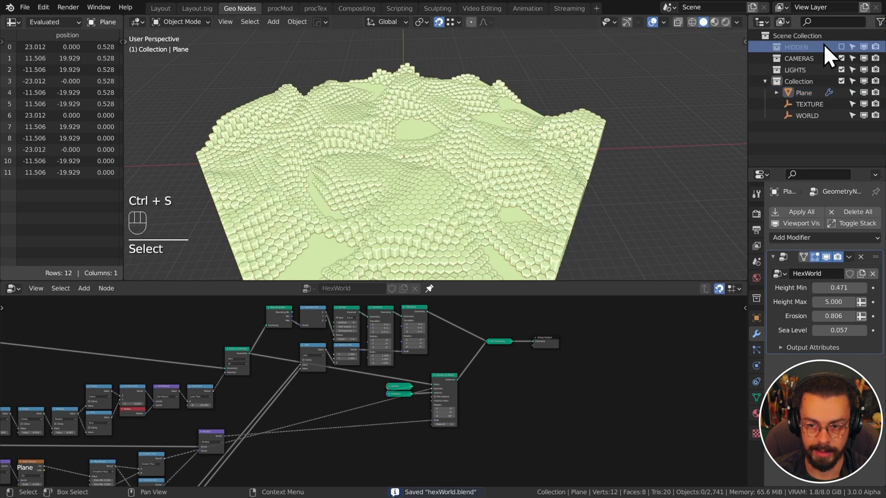
pyautogui.click(841, 47)
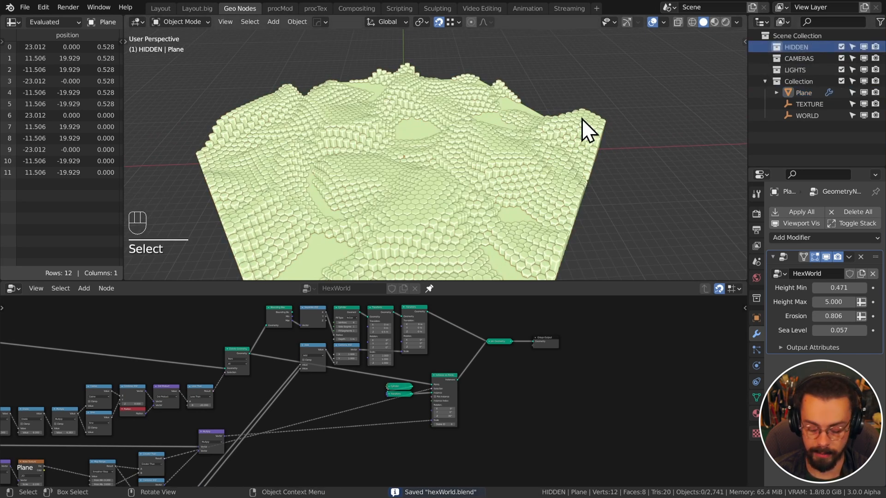
# Add a cylinder with 6 vertices from top view, forming a hexagonal prism
pyautogui.press('KP_7')
pyautogui.keyDown('shift'); pyautogui.moveTo(568, 143); pyautogui.dragTo(446, 144, button='middle'); pyautogui.keyUp('shift')
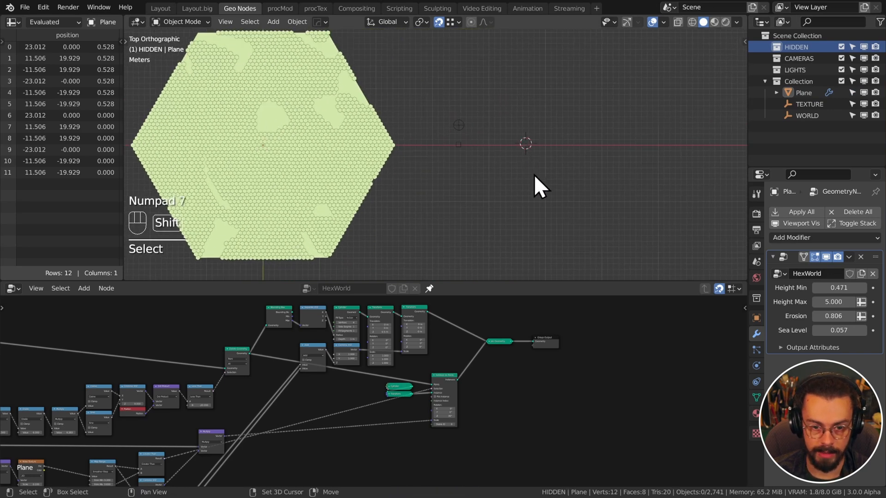
pyautogui.keyDown('shift'); pyautogui.moveTo(534, 175); pyautogui.dragTo(438, 164, button='middle'); pyautogui.keyUp('shift')
pyautogui.hotkey('shift', 'a')
pyautogui.moveTo(411, 166)
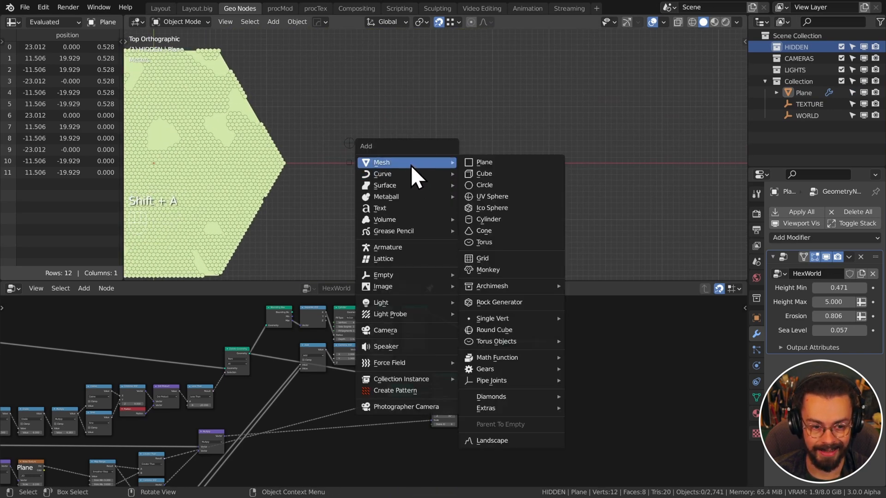
pyautogui.click(506, 219)
pyautogui.click(152, 271)
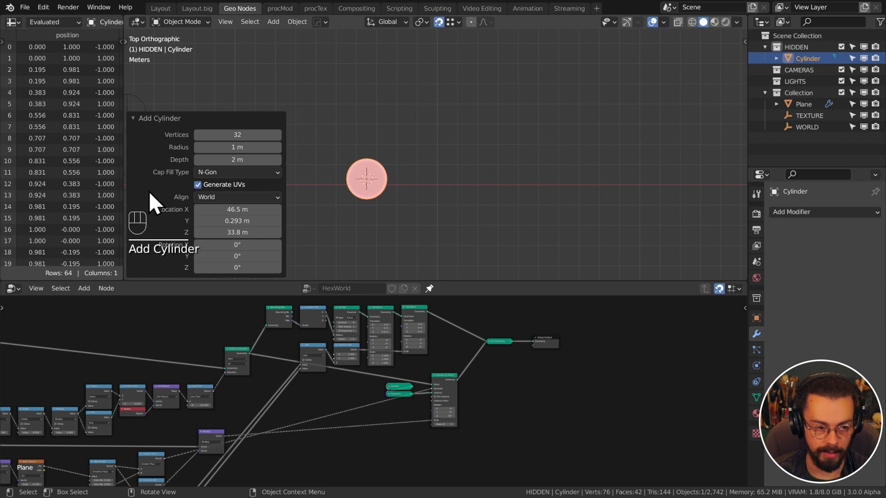
pyautogui.click(251, 135)
pyautogui.write('6')
pyautogui.press('Return')
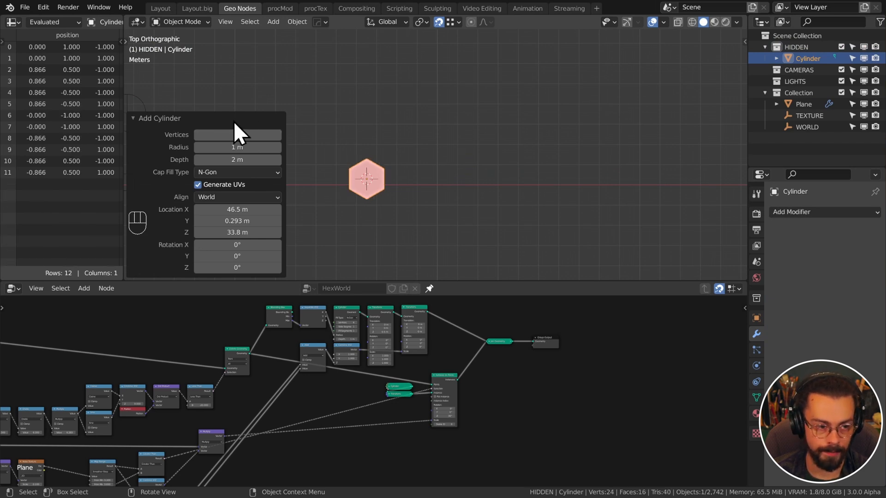
pyautogui.click(134, 118)
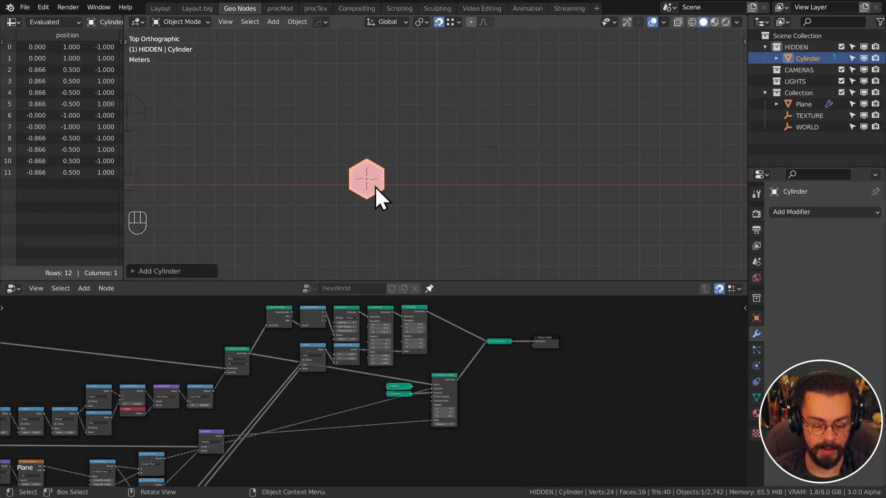
# Raise the prism's geometry 1 m along Z so its base rests at the origin
pyautogui.press('KP_Decimal')
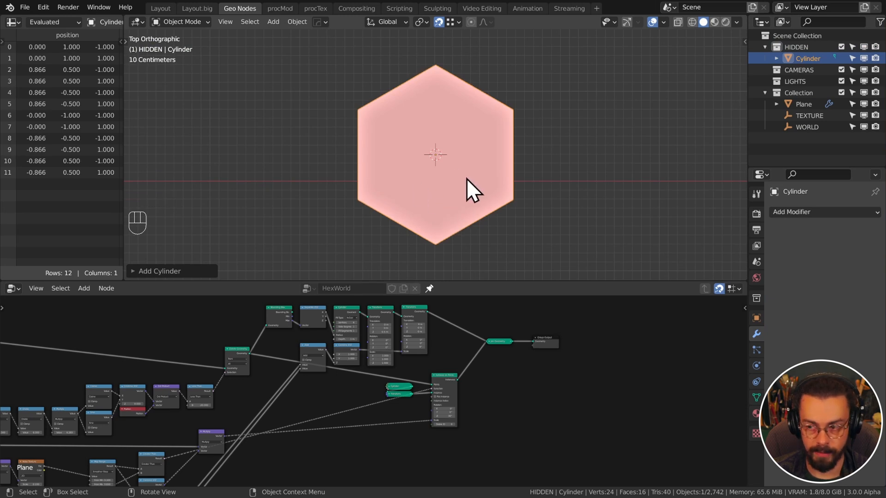
pyautogui.press('KP_1')
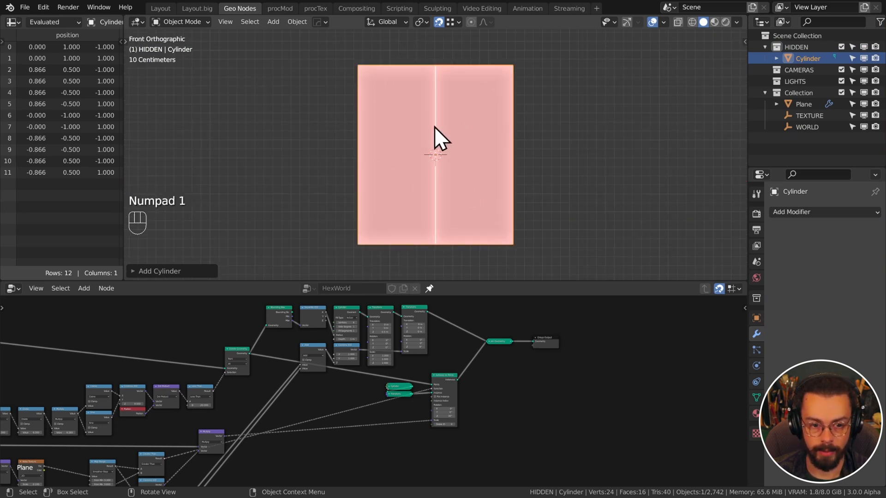
pyautogui.press('Tab')
pyautogui.press('a')
pyautogui.press('f')
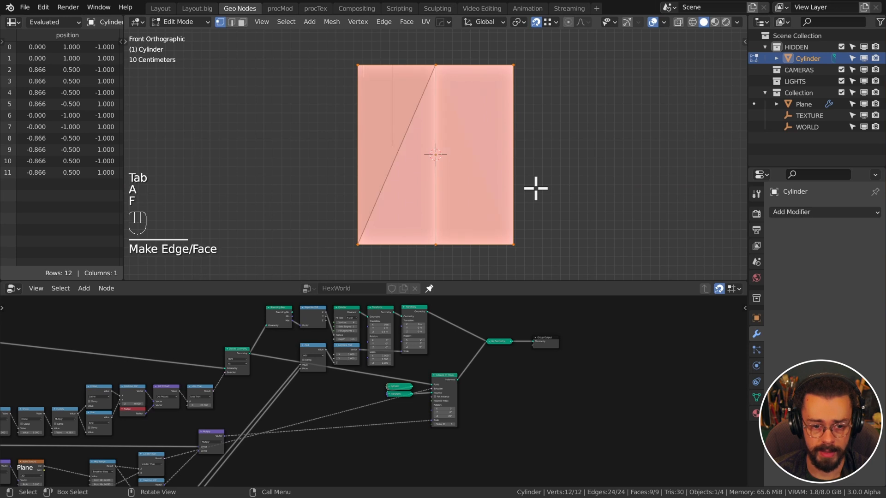
pyautogui.press('z')
pyautogui.hotkey('ctrl', 'z')
pyautogui.press('g')
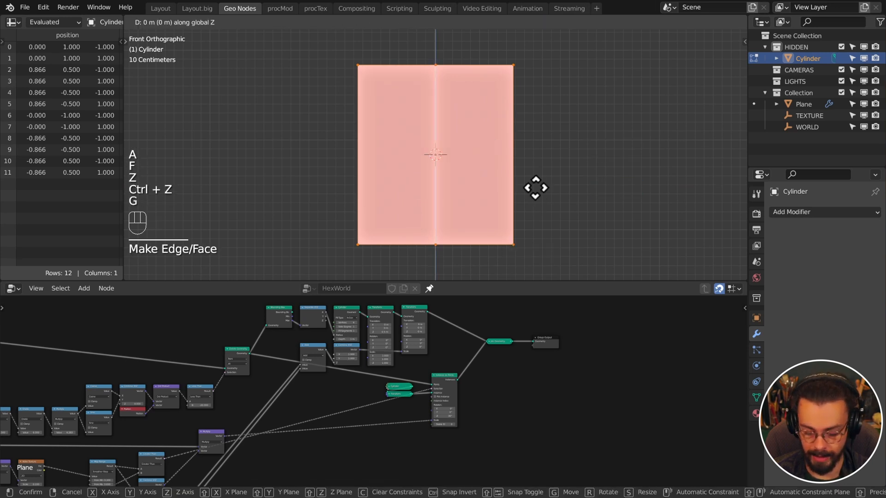
pyautogui.click(535, 189)
pyautogui.press('Tab')
pyautogui.keyDown('shift'); pyautogui.moveTo(508, 91); pyautogui.dragTo(497, 178, button='middle'); pyautogui.keyUp('shift')
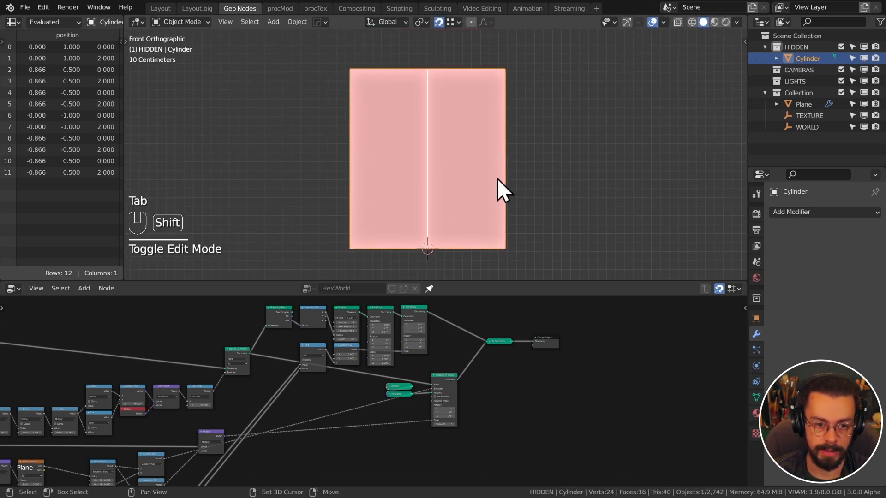
pyautogui.scroll(-3, 448, 120)
pyautogui.moveTo(448, 120); pyautogui.dragTo(444, 184, button='middle')
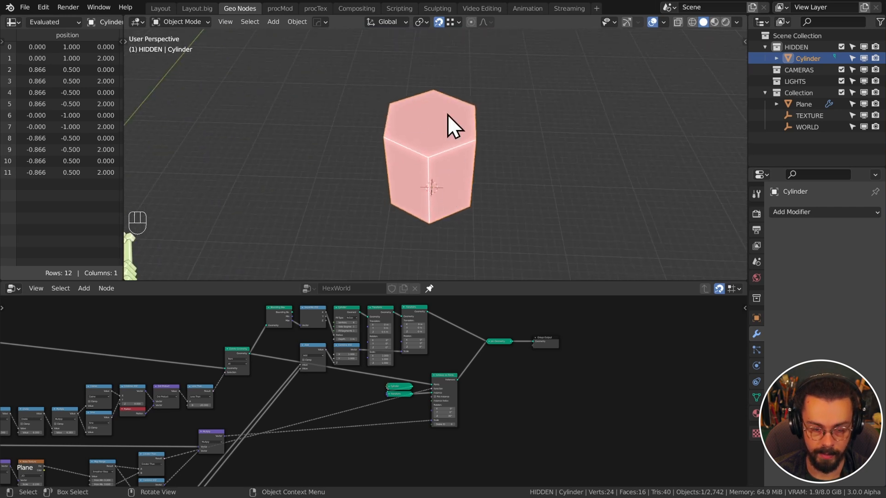
pyautogui.scroll(-2, 485, 211)
pyautogui.keyDown('shift'); pyautogui.moveTo(485, 211); pyautogui.dragTo(436, 185, button='middle'); pyautogui.keyUp('shift')
# Duplicate the hexagonal prism along X and repeat, building a row of prisms
pyautogui.hotkey('shift', 'd')
pyautogui.press('x')
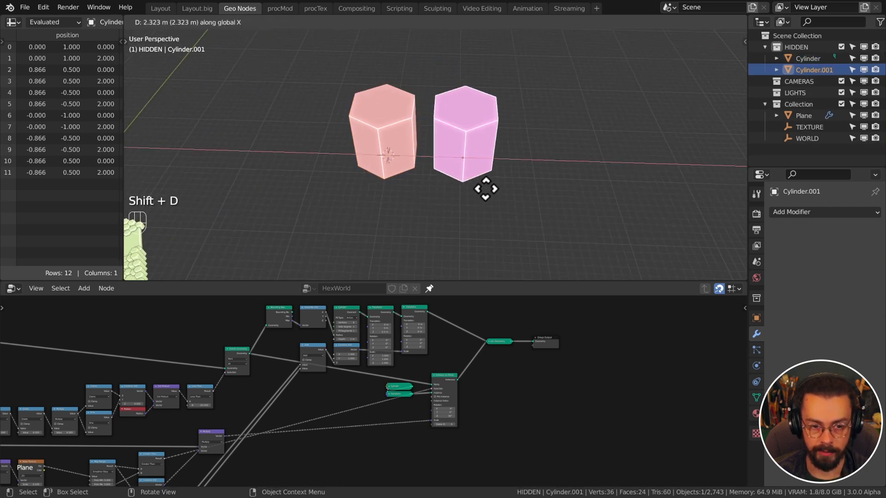
pyautogui.click(486, 190)
pyautogui.hotkey('shift', 'r')
pyautogui.hotkey('shift', 'r')
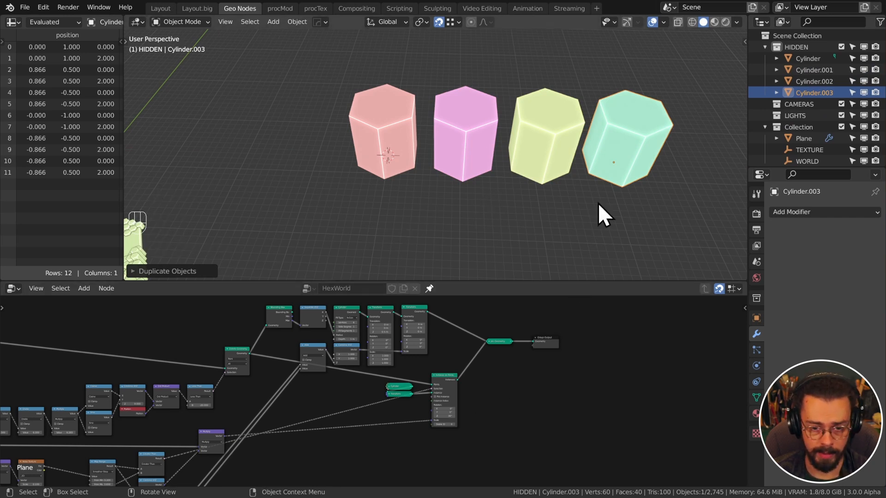
pyautogui.scroll(-6, 420, 244)
pyautogui.scroll(3, 536, 387)
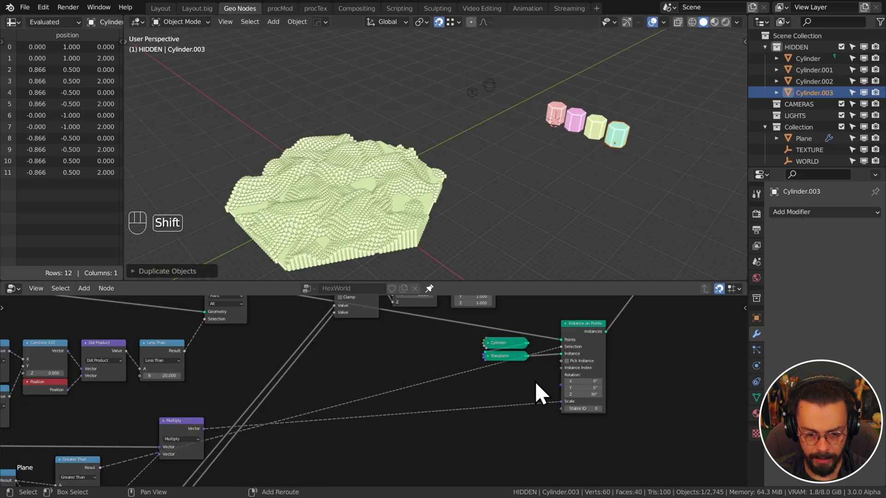
pyautogui.hotkey('shift', 'a')
pyautogui.moveTo(531, 383)
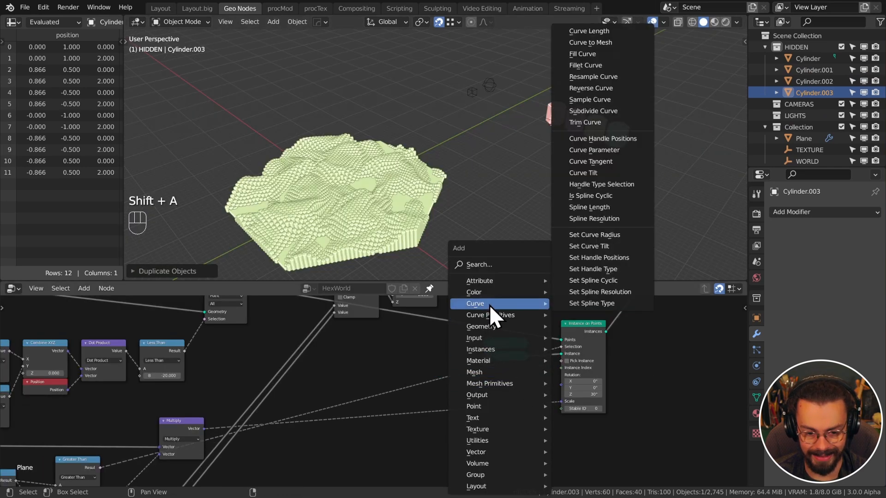
# Replace the Cylinder and Transform nodes with a Collection Info node feeding Instance
pyautogui.moveTo(480, 337)
pyautogui.click(616, 336)
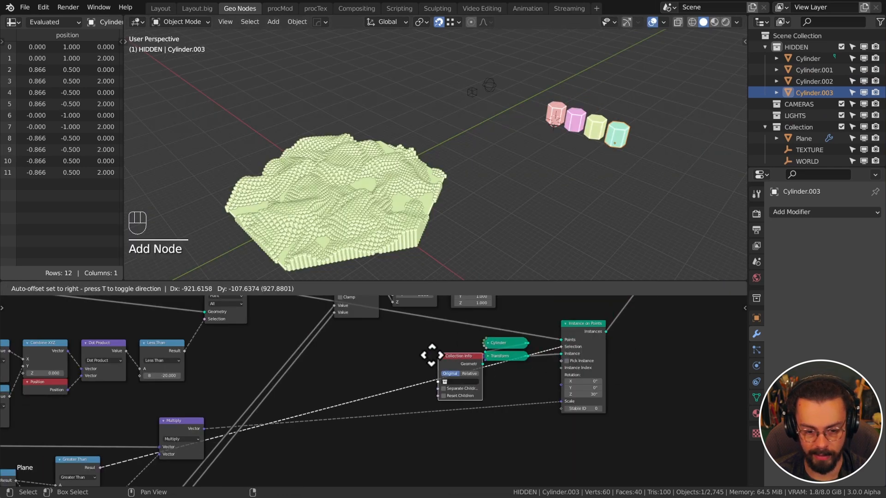
pyautogui.click(393, 326)
pyautogui.moveTo(465, 325); pyautogui.dragTo(521, 380)
pyautogui.scroll(4, 521, 381)
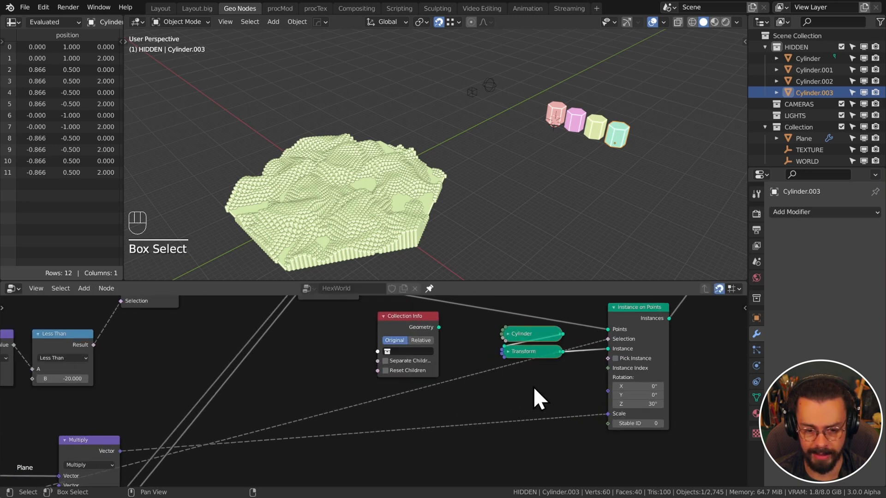
pyautogui.press('x')
pyautogui.moveTo(439, 327); pyautogui.dragTo(608, 348)
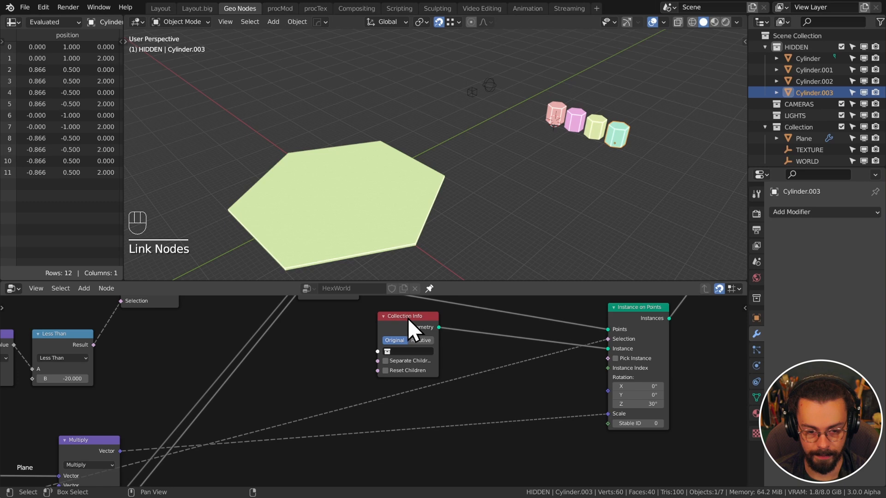
pyautogui.moveTo(408, 319); pyautogui.dragTo(512, 373)
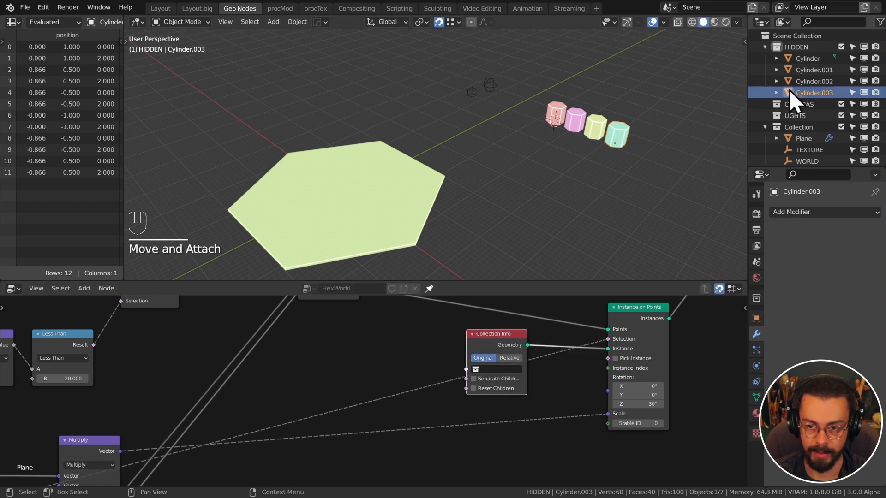
# Point Collection Info at HIDDEN with Separate Children and Reset Children enabled
pyautogui.click(509, 369)
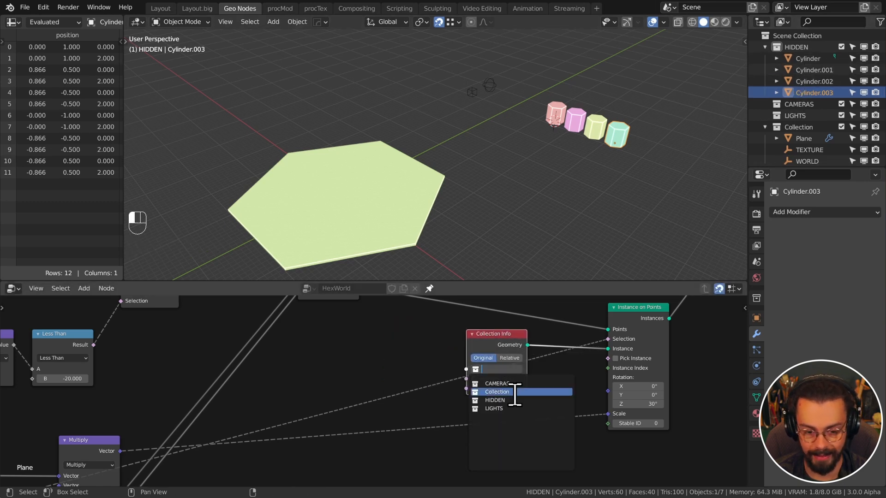
pyautogui.click(518, 399)
pyautogui.moveTo(417, 197); pyautogui.dragTo(491, 179, button='middle')
pyautogui.scroll(-4, 447, 171)
pyautogui.scroll(-3, 485, 170)
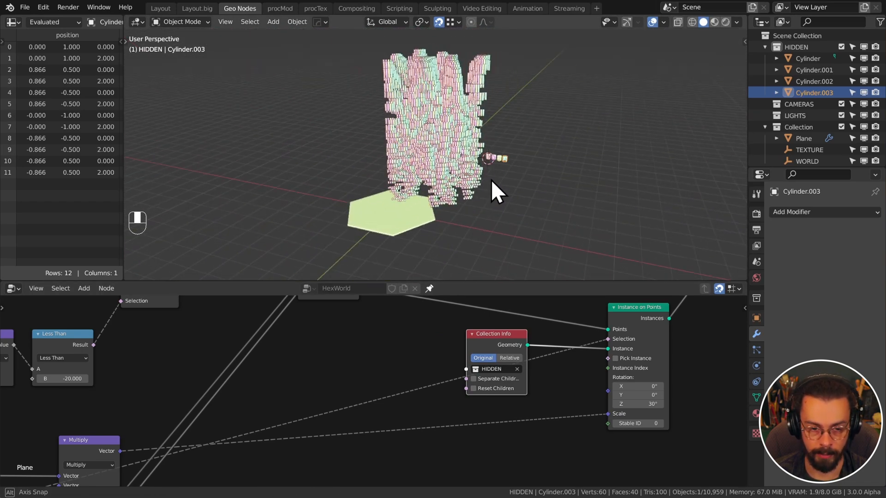
pyautogui.scroll(3, 491, 179)
pyautogui.moveTo(550, 390); pyautogui.dragTo(520, 400, button='middle')
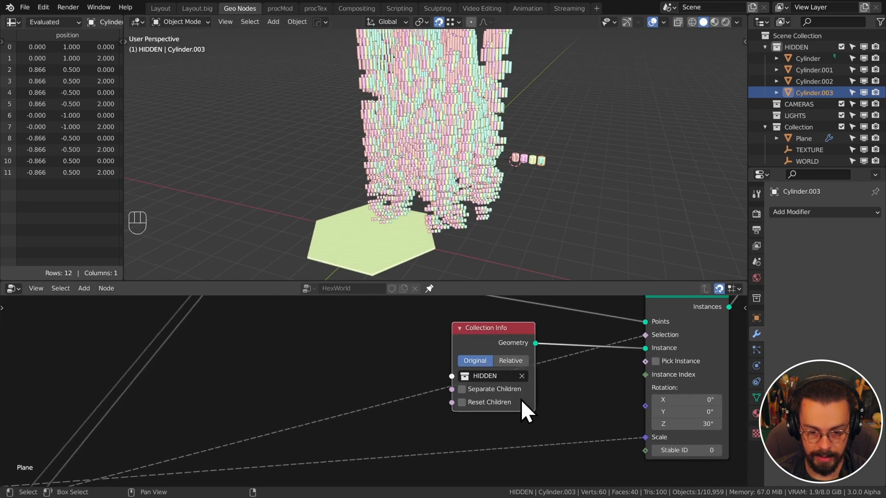
pyautogui.scroll(3, 503, 389)
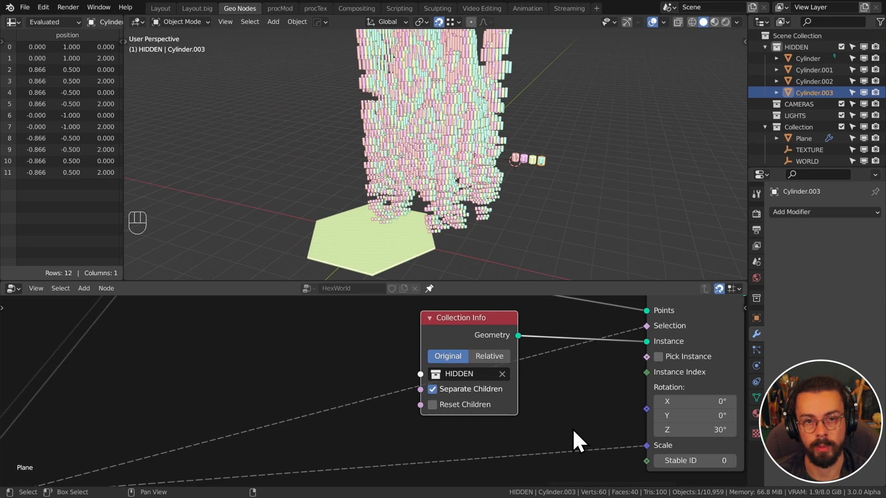
pyautogui.click(463, 404)
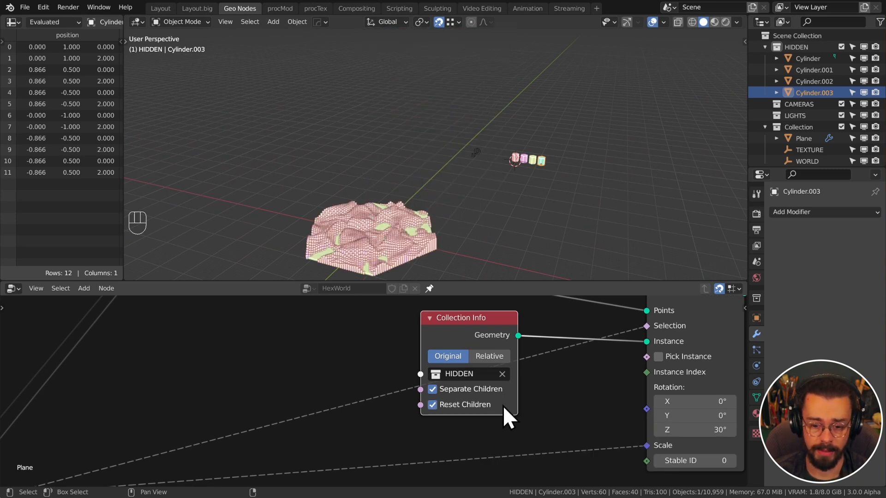
pyautogui.moveTo(502, 405); pyautogui.dragTo(597, 398, button='middle')
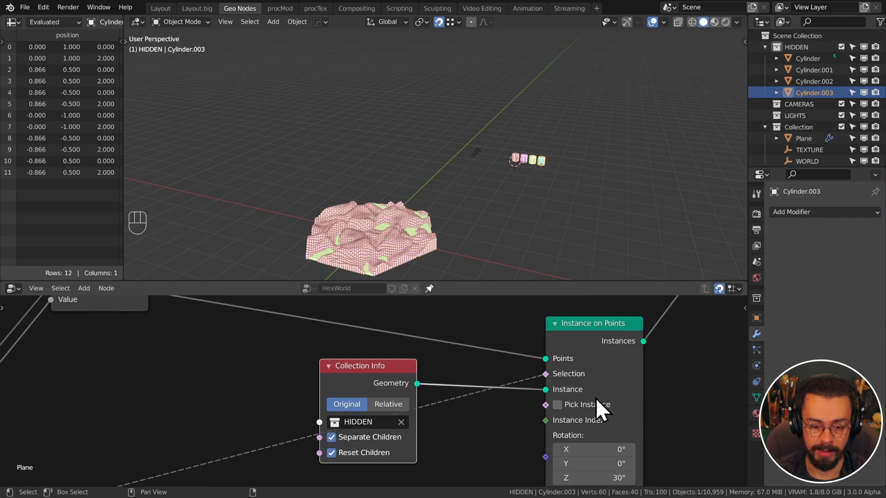
# Enable Pick Instance on the Instance on Points node
pyautogui.click(558, 405)
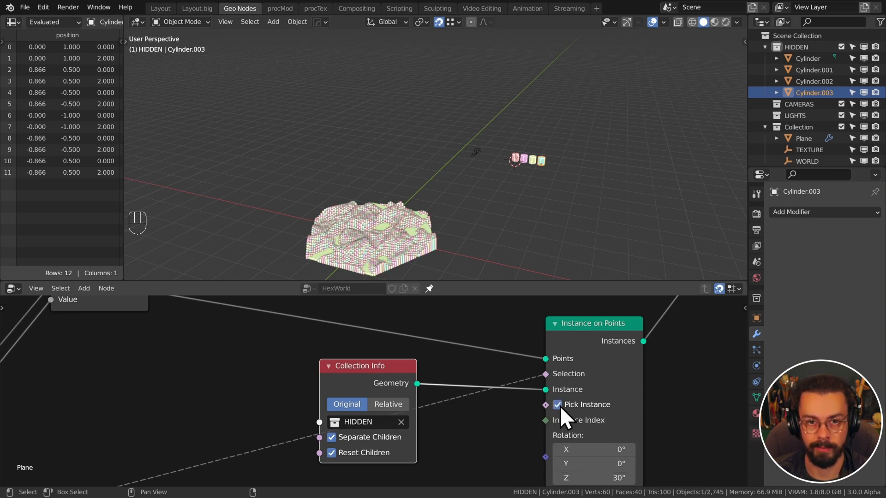
pyautogui.moveTo(486, 437); pyautogui.dragTo(513, 399, button='middle')
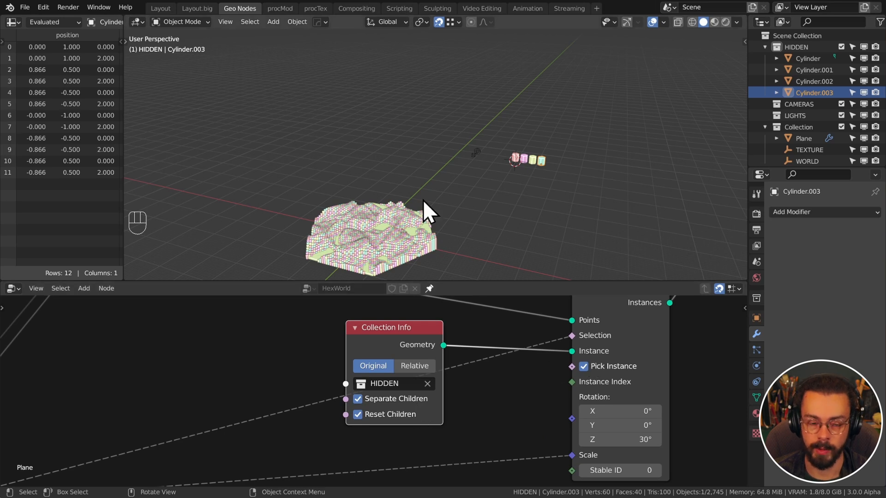
pyautogui.scroll(3, 423, 200)
# View the terrain top-down and set the instances' Z rotation to 0
pyautogui.keyDown('shift'); pyautogui.moveTo(400, 228); pyautogui.dragTo(526, 67, button='middle'); pyautogui.keyUp('shift')
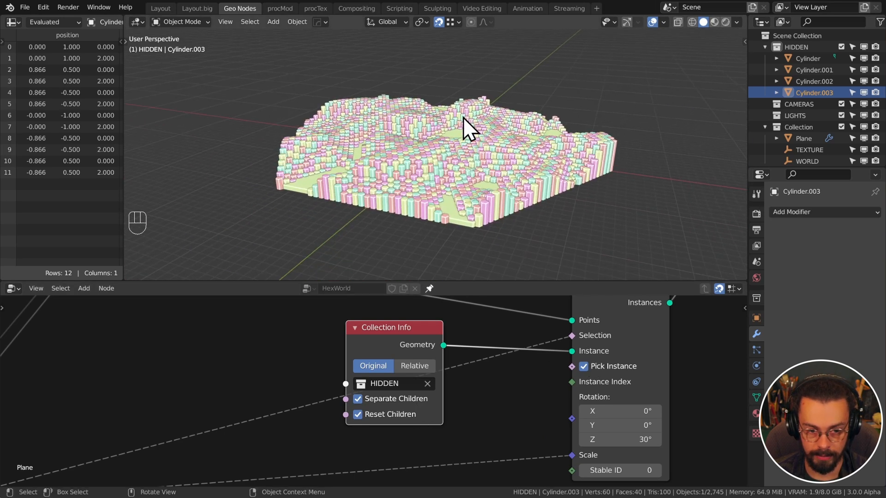
pyautogui.moveTo(464, 118); pyautogui.dragTo(457, 171, button='middle')
pyautogui.keyDown('shift'); pyautogui.moveTo(455, 98); pyautogui.dragTo(456, 181, button='middle'); pyautogui.keyUp('shift')
pyautogui.click(456, 179)
pyautogui.press('KP_Decimal')
pyautogui.press('KP_7')
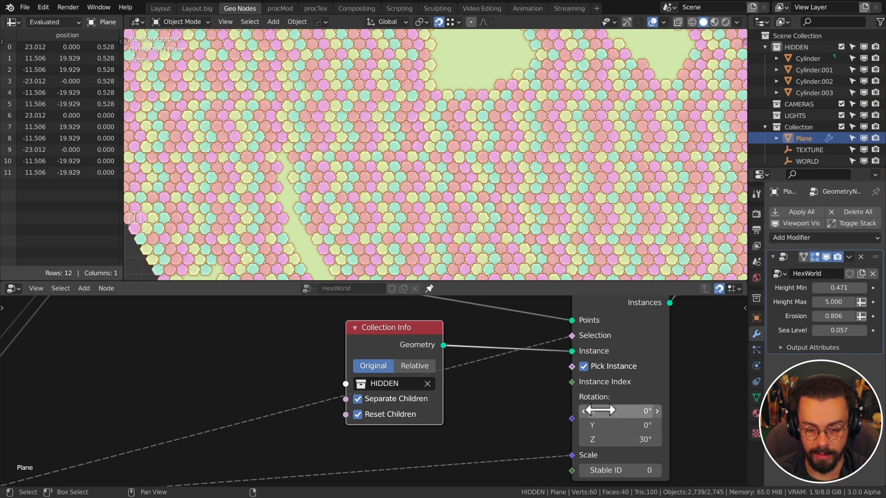
pyautogui.click(616, 439)
pyautogui.write('0')
pyautogui.press('Return')
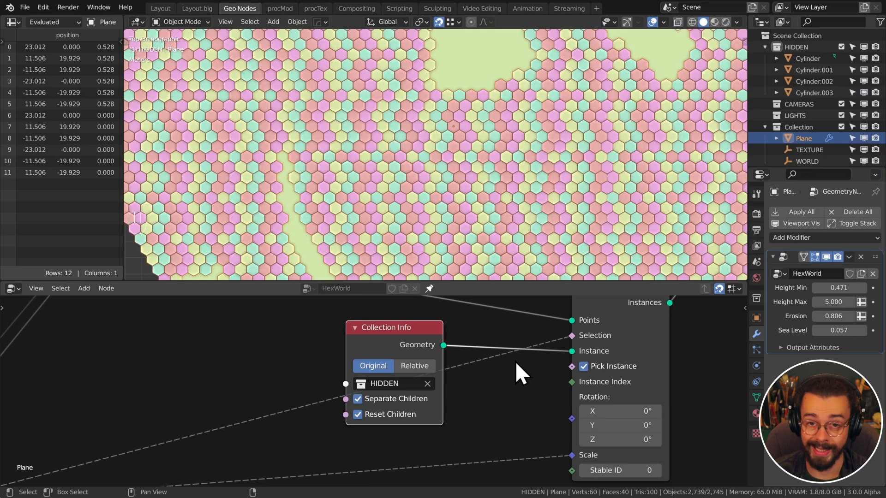
# Pan the node tree to reveal the Noise Texture and Map Range nodes
pyautogui.scroll(-2, 556, 170)
pyautogui.keyDown('shift'); pyautogui.moveTo(557, 169); pyautogui.dragTo(541, 150, button='middle'); pyautogui.keyUp('shift')
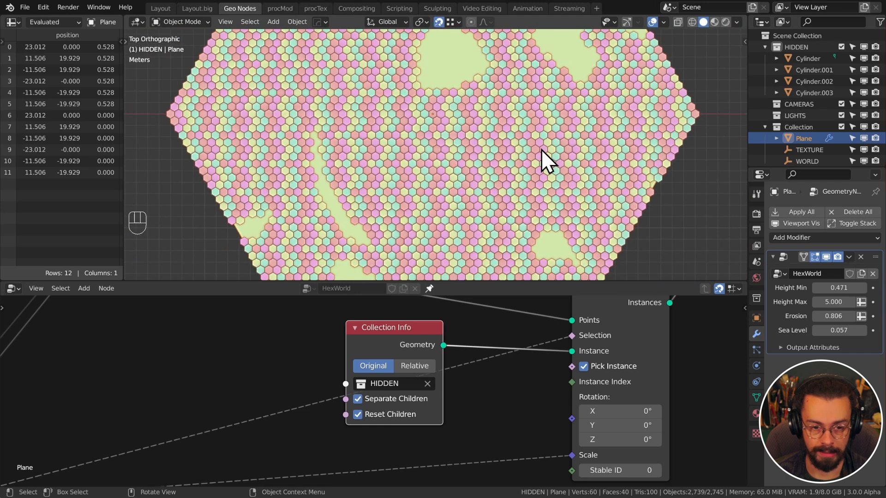
pyautogui.scroll(-1, 541, 149)
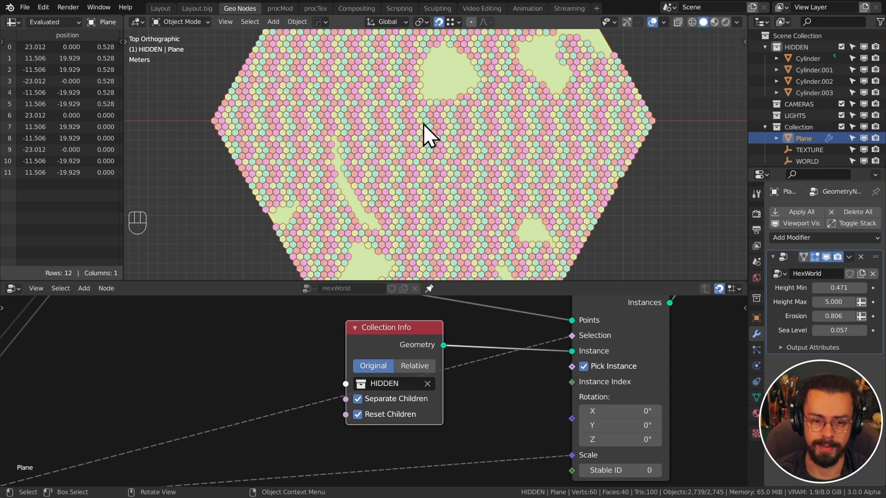
pyautogui.scroll(-4, 487, 370)
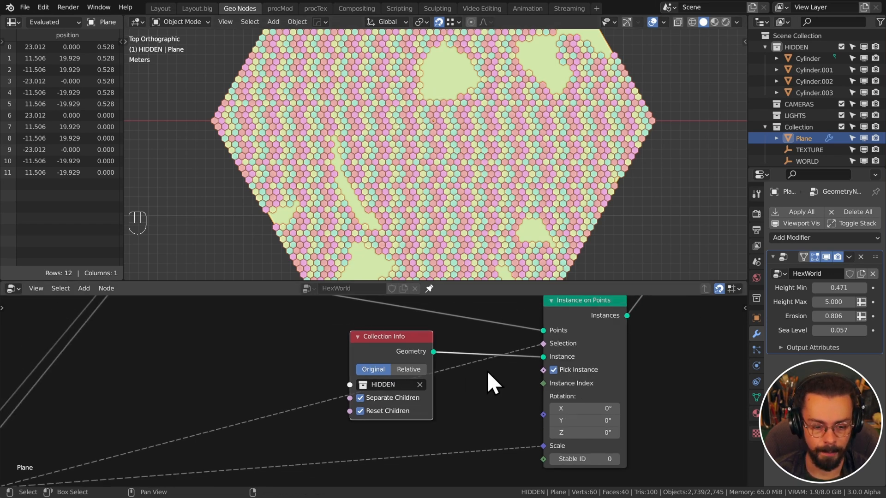
pyautogui.moveTo(491, 372); pyautogui.dragTo(553, 342, button='middle')
pyautogui.moveTo(579, 354); pyautogui.dragTo(475, 436)
pyautogui.scroll(-4, 476, 437)
pyautogui.moveTo(479, 448); pyautogui.dragTo(559, 379, button='middle')
pyautogui.moveTo(401, 407); pyautogui.dragTo(631, 362, button='middle')
pyautogui.moveTo(330, 404); pyautogui.dragTo(425, 352, button='middle')
pyautogui.scroll(-4, 424, 351)
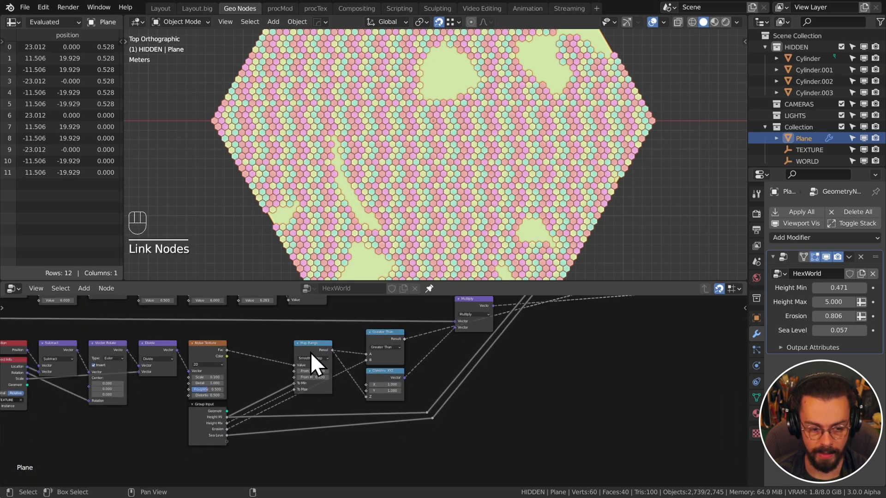
# Duplicate the Map Range node, cut its To Min/To Max links, and wire it to Instance Index
pyautogui.click(293, 347)
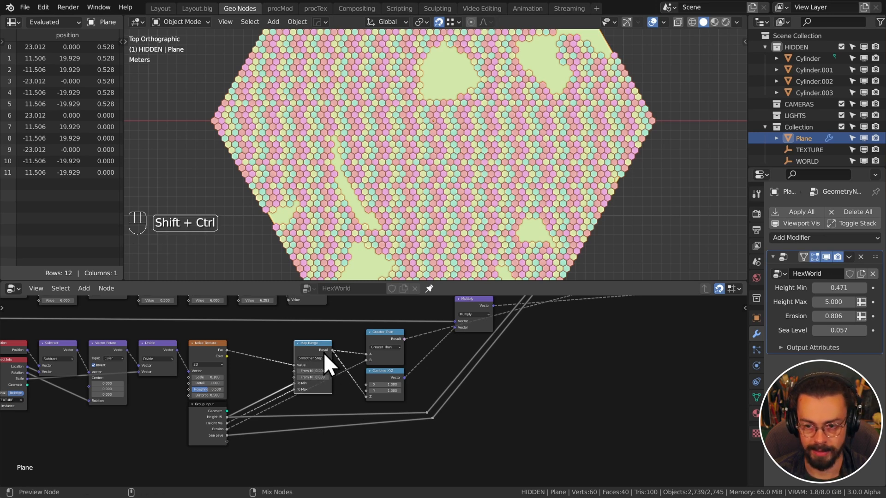
pyautogui.hotkey('shift', 'ctrl', 'd')
pyautogui.click(646, 343)
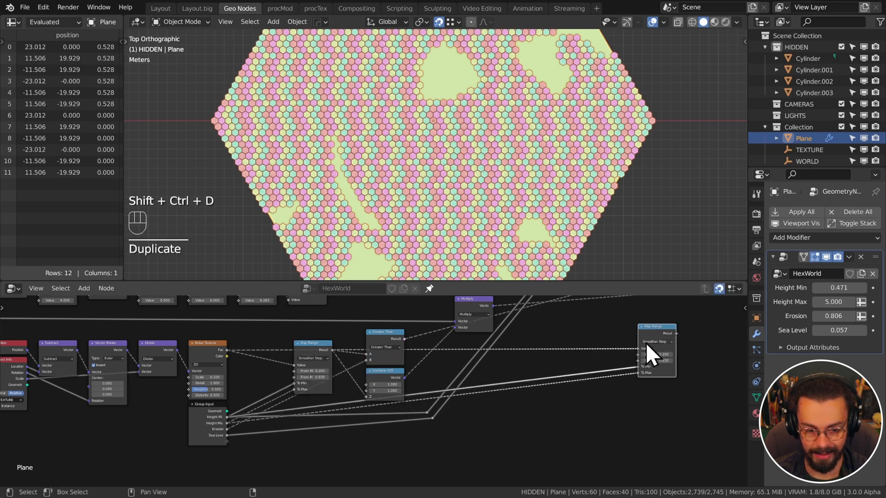
pyautogui.moveTo(598, 343); pyautogui.dragTo(468, 335, button='middle')
pyautogui.scroll(6, 467, 344)
pyautogui.keyDown('ctrl'); pyautogui.moveTo(478, 346); pyautogui.dragTo(506, 410, button='right'); pyautogui.keyUp('ctrl')
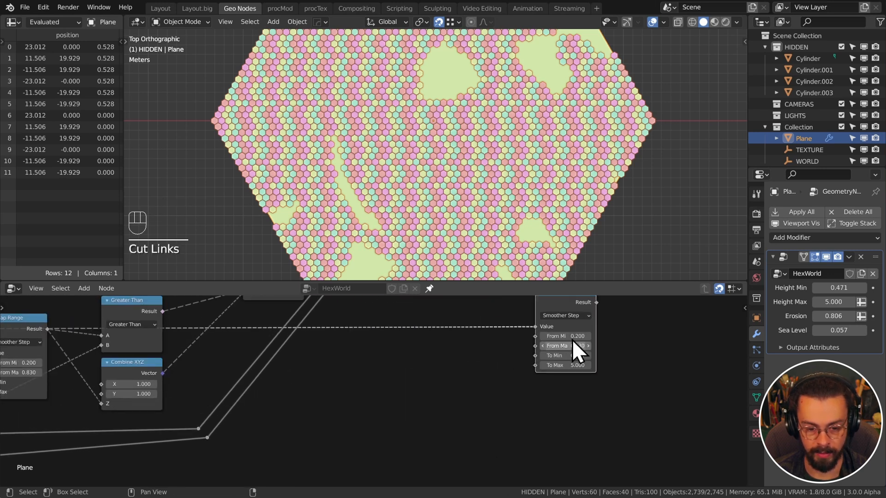
pyautogui.moveTo(607, 325); pyautogui.dragTo(436, 423, button='middle')
pyautogui.moveTo(400, 397); pyautogui.dragTo(551, 347)
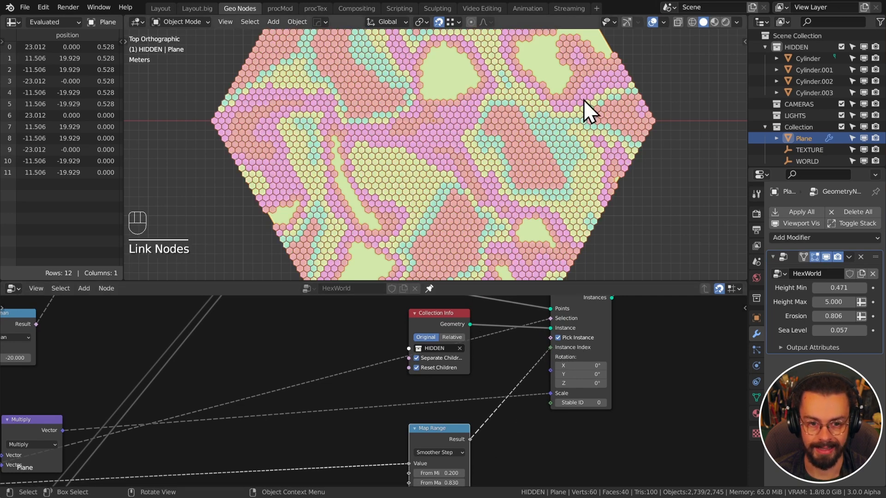
pyautogui.moveTo(515, 187); pyautogui.dragTo(540, 158, button='middle')
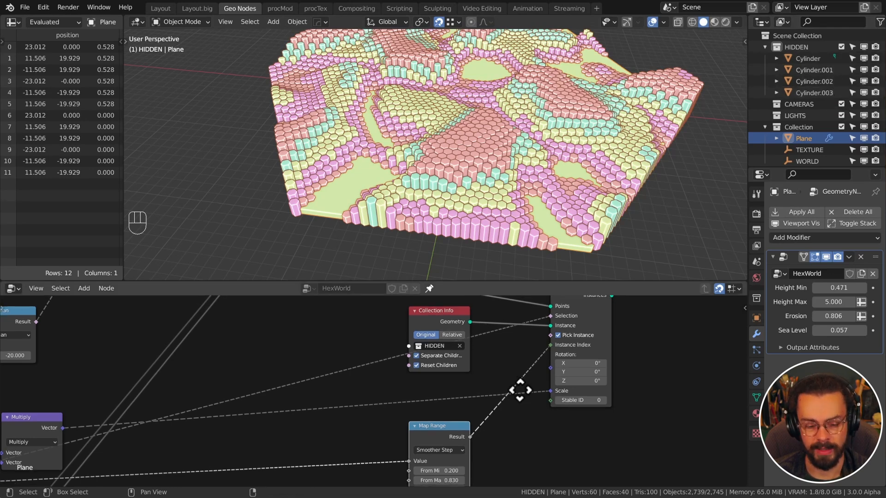
# Set the Map Range copy's To Min to 0 and To Max to 3.99999
pyautogui.moveTo(519, 390); pyautogui.dragTo(544, 276, button='middle')
pyautogui.scroll(2, 555, 450)
pyautogui.scroll(2, 621, 390)
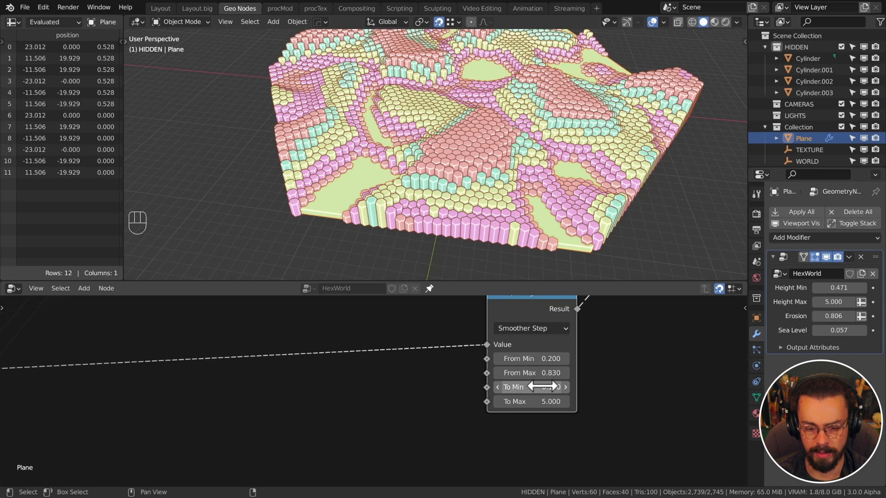
pyautogui.click(543, 386)
pyautogui.write('0')
pyautogui.press('Tab')
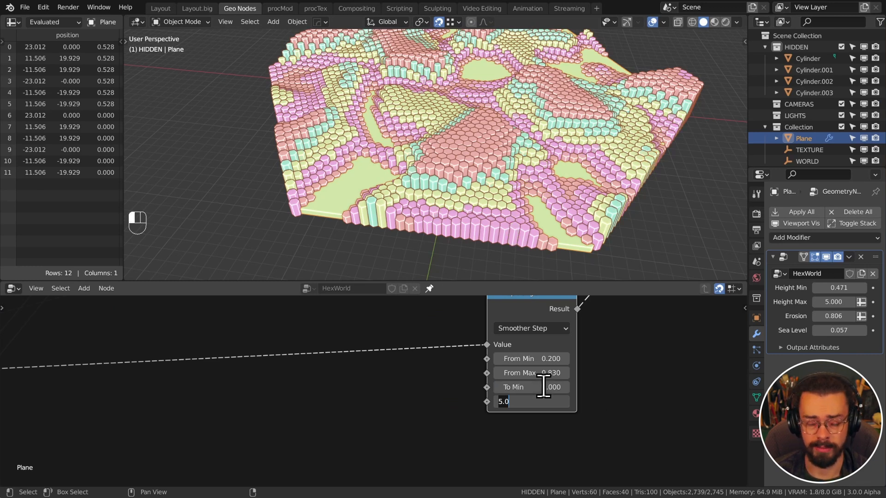
pyautogui.write('3.99999')
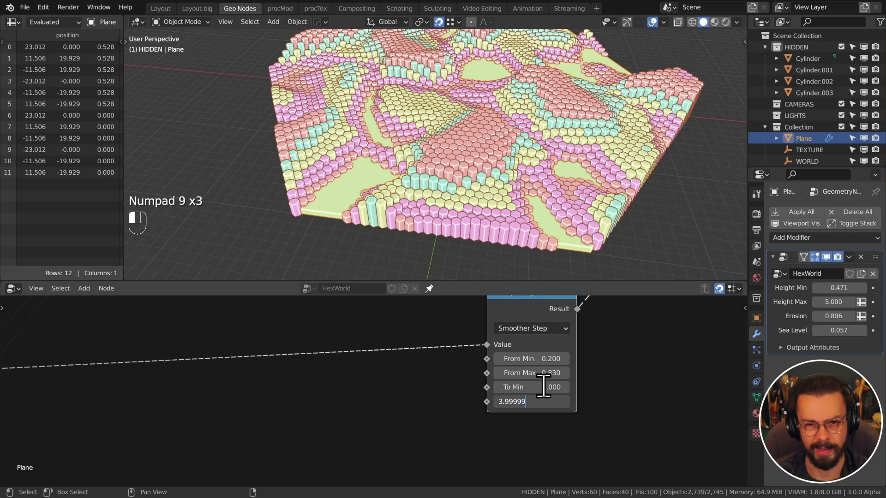
pyautogui.press('Return')
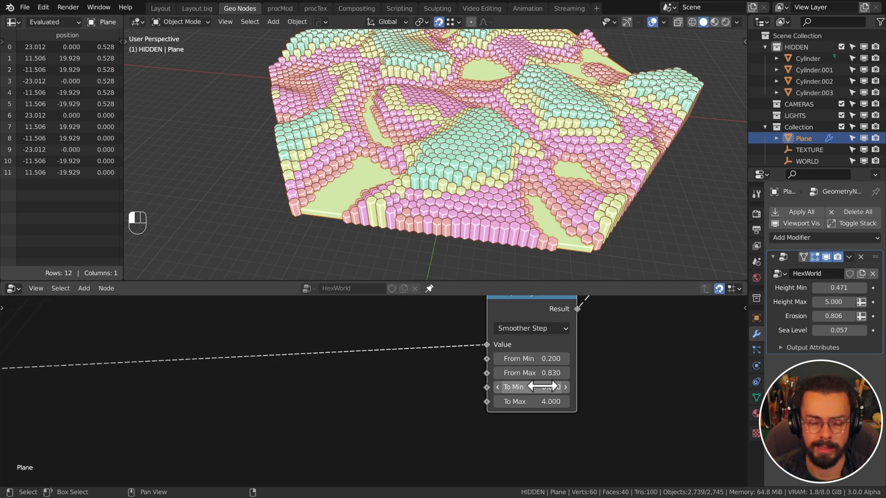
# Adjust the copy's From range to 0.100–0.990 and nudge the node into place
pyautogui.moveTo(491, 191); pyautogui.dragTo(519, 169, button='middle')
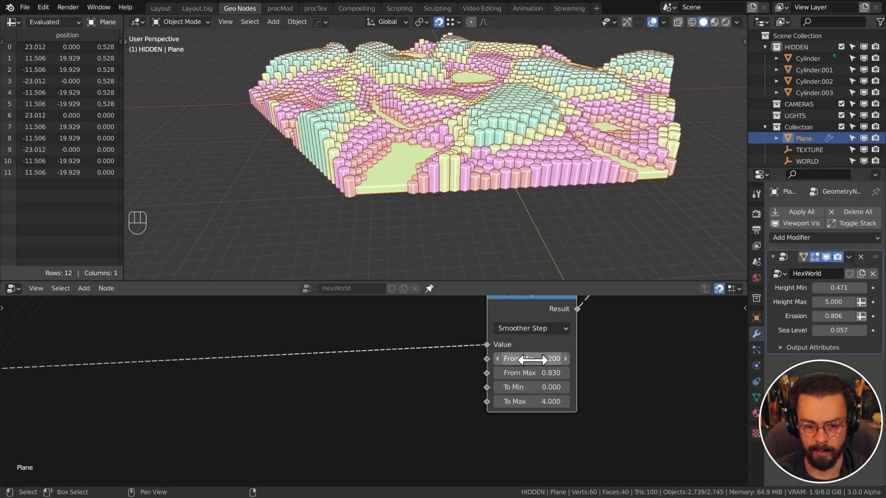
pyautogui.keyDown('shift'); pyautogui.moveTo(543, 357); pyautogui.dragTo(521, 358); pyautogui.keyUp('shift')
pyautogui.moveTo(545, 138); pyautogui.dragTo(555, 98, button='middle')
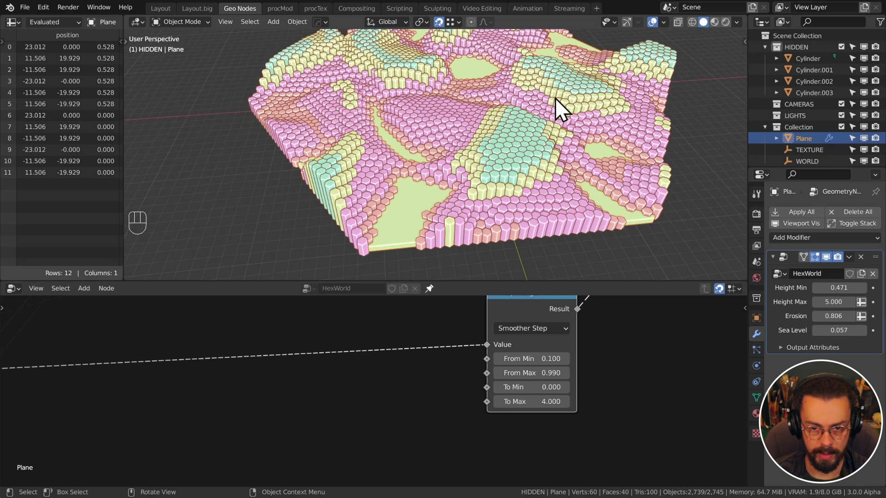
pyautogui.moveTo(556, 168); pyautogui.dragTo(550, 186, button='middle')
pyautogui.scroll(-12, 530, 334)
pyautogui.moveTo(529, 334); pyautogui.dragTo(524, 386, button='middle')
pyautogui.moveTo(467, 456); pyautogui.dragTo(403, 399)
pyautogui.press('g')
pyautogui.click(478, 425)
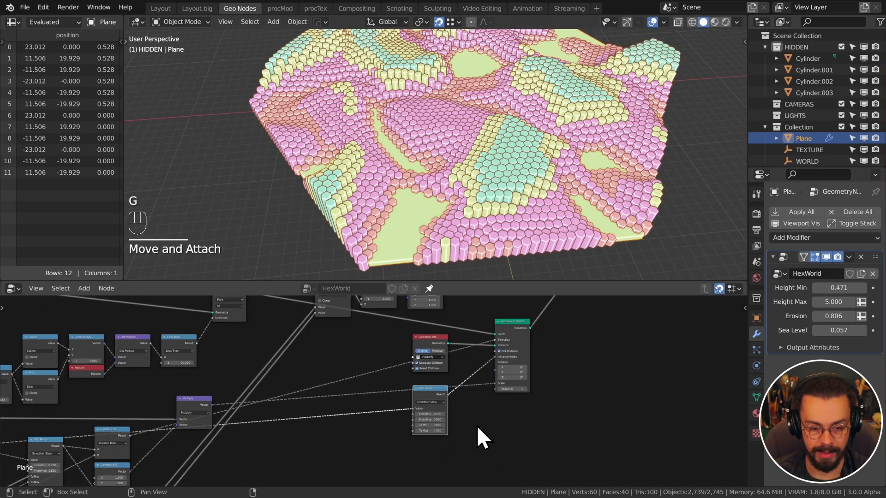
# Save hexWorld.blend and switch the viewport to Material Preview shading
pyautogui.hotkey('ctrl', 's')
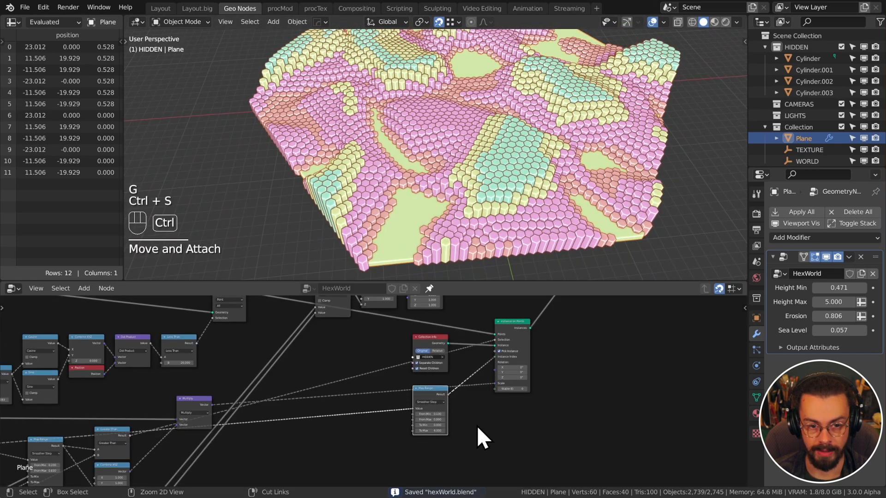
pyautogui.click(714, 23)
pyautogui.keyDown('shift'); pyautogui.moveTo(589, 122); pyautogui.dragTo(504, 164, button='middle'); pyautogui.keyUp('shift')
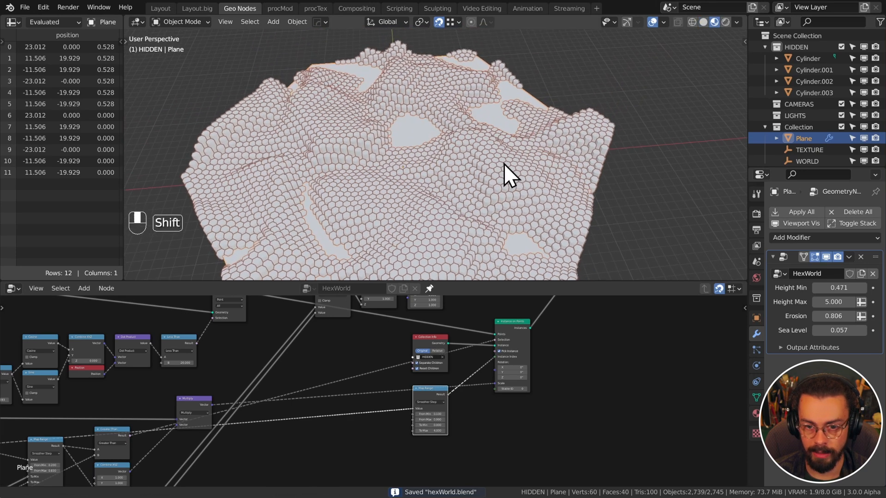
# Give Cylinder a new material with a pale sandy orange base colour
pyautogui.scroll(-3, 508, 162)
pyautogui.keyDown('shift'); pyautogui.moveTo(626, 115); pyautogui.dragTo(514, 211, button='middle'); pyautogui.keyUp('shift')
pyautogui.scroll(3, 572, 124)
pyautogui.click(596, 96)
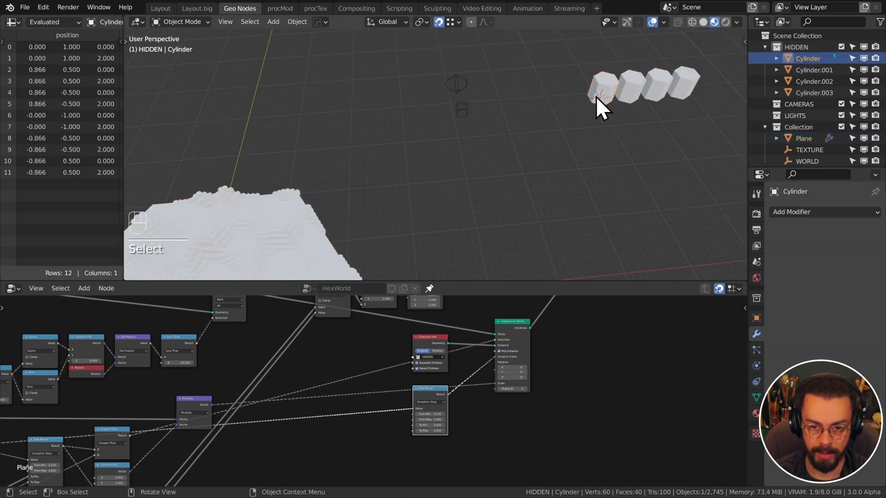
pyautogui.moveTo(596, 96); pyautogui.dragTo(511, 151, button='middle')
pyautogui.click(757, 415)
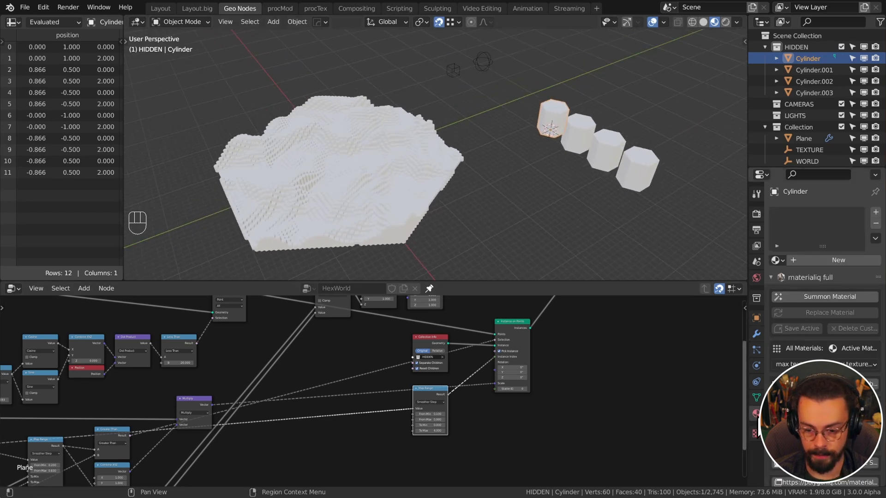
pyautogui.click(819, 261)
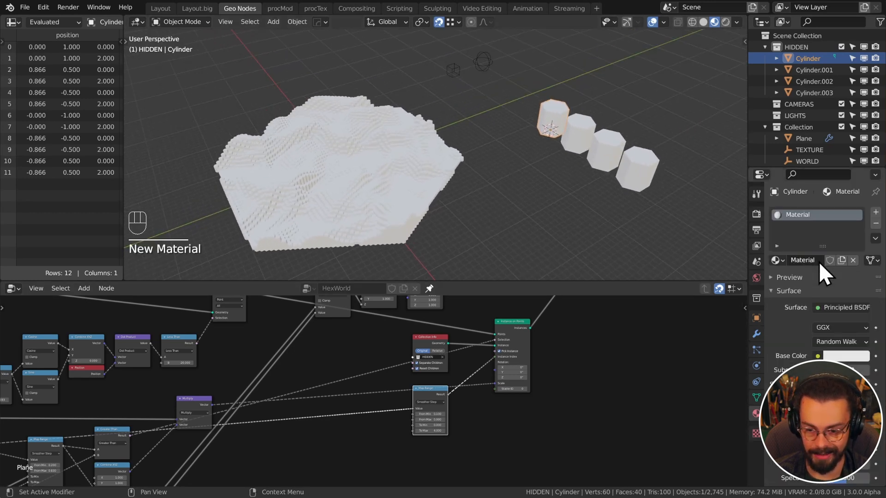
pyautogui.click(851, 357)
pyautogui.moveTo(770, 272); pyautogui.dragTo(778, 272)
pyautogui.moveTo(794, 190); pyautogui.dragTo(803, 181)
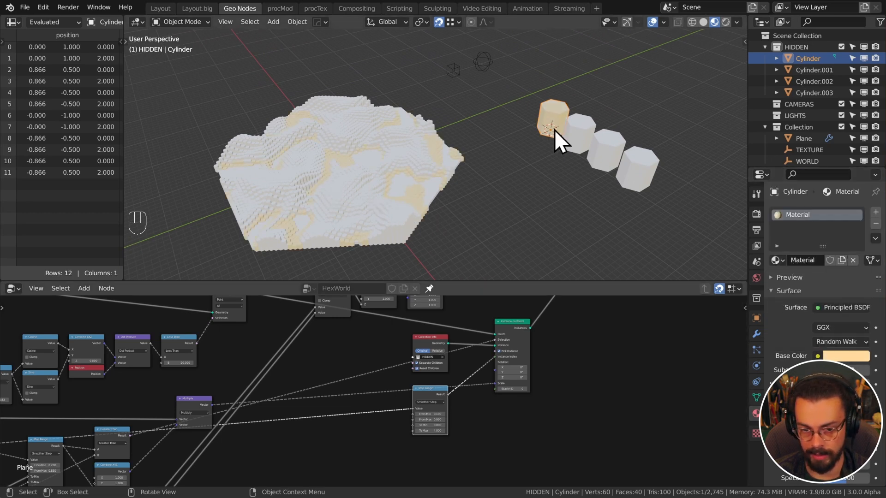
# Give Cylinder.001 a new material with a mid green base colour
pyautogui.click(576, 133)
pyautogui.click(808, 260)
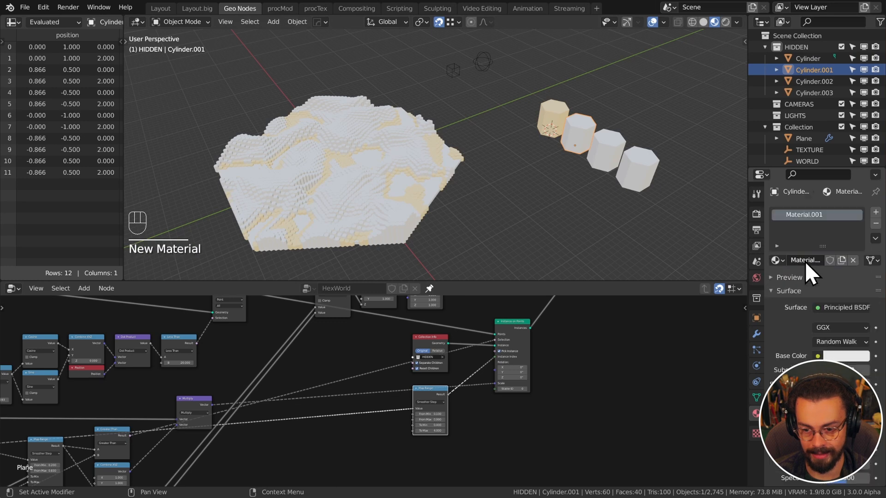
pyautogui.click(847, 358)
pyautogui.click(799, 273)
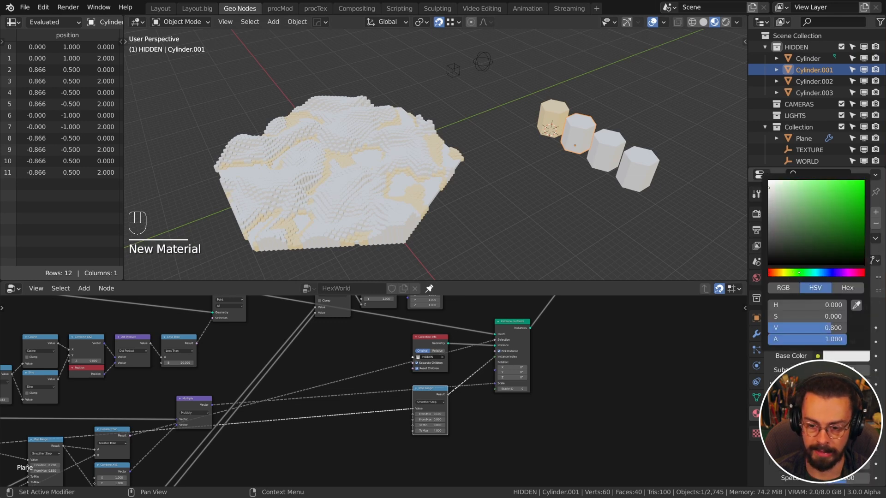
pyautogui.moveTo(790, 207); pyautogui.dragTo(810, 208)
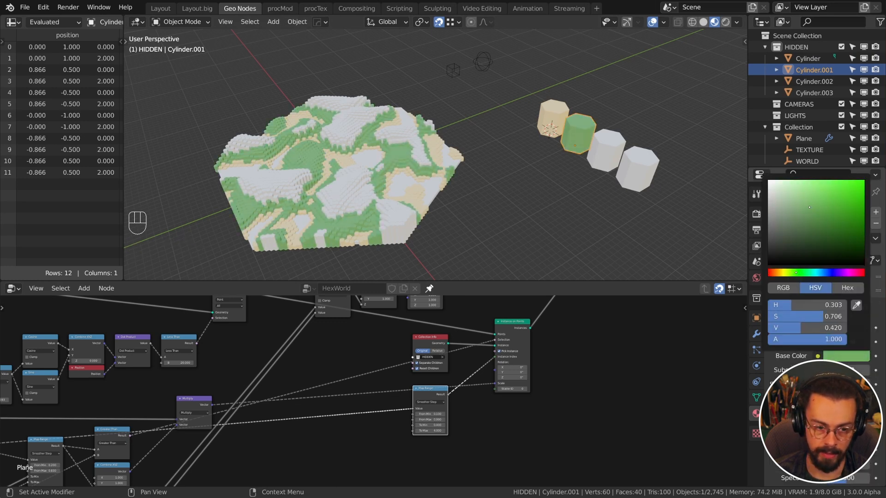
# Give Cylinder.002 a new material with a dark grey base colour
pyautogui.click(608, 158)
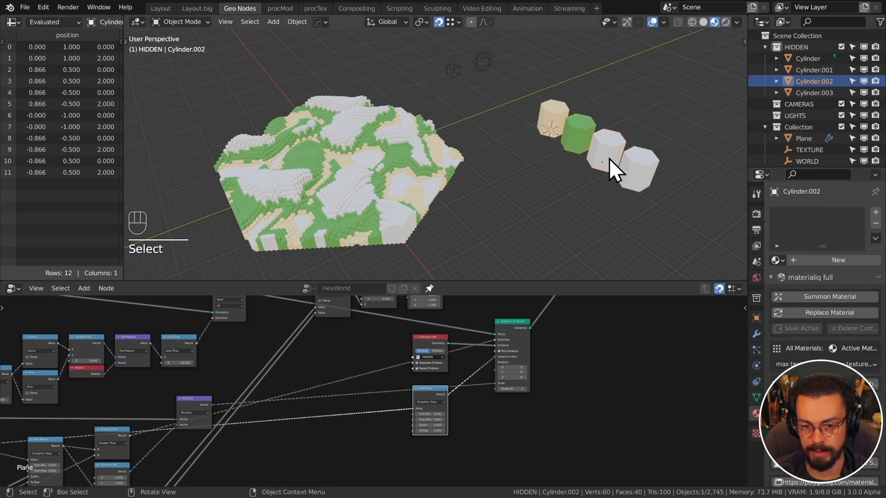
pyautogui.click(802, 261)
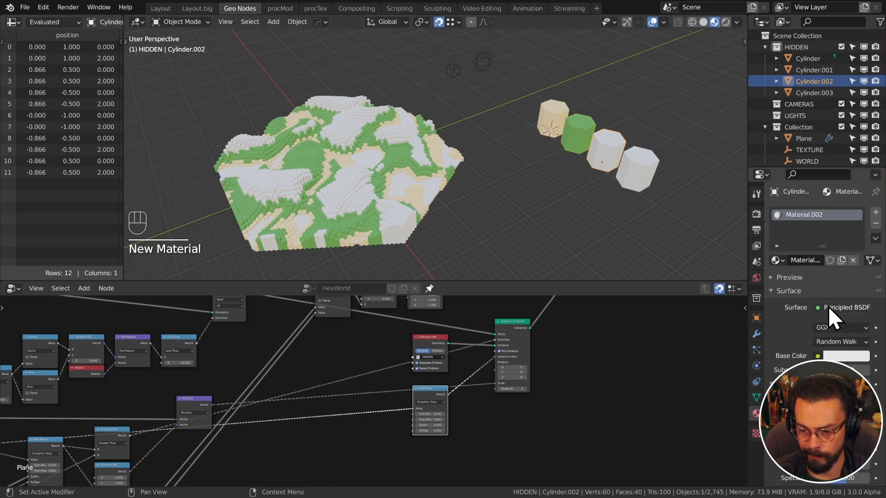
pyautogui.click(846, 357)
pyautogui.moveTo(780, 226)
pyautogui.mouseDown()
pyautogui.moveTo(769, 240)
pyautogui.moveTo(769, 213)
pyautogui.mouseUp()
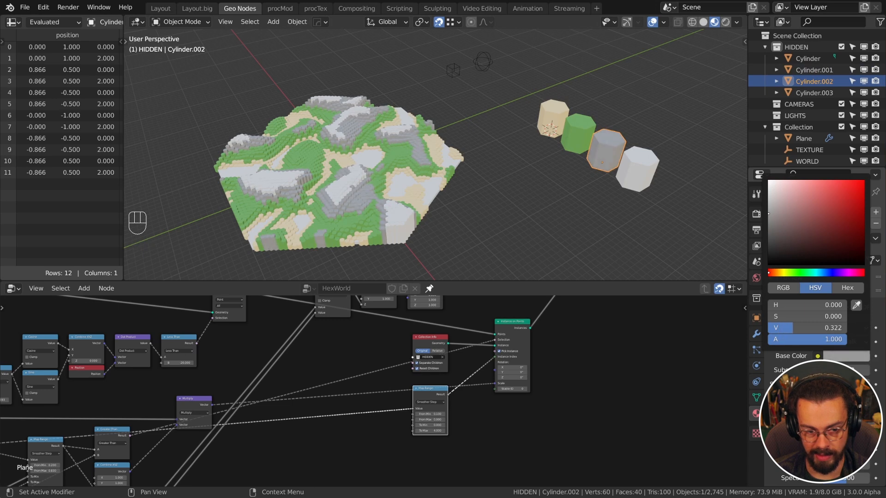
pyautogui.click(654, 166)
pyautogui.moveTo(432, 224); pyautogui.dragTo(547, 51, button='middle')
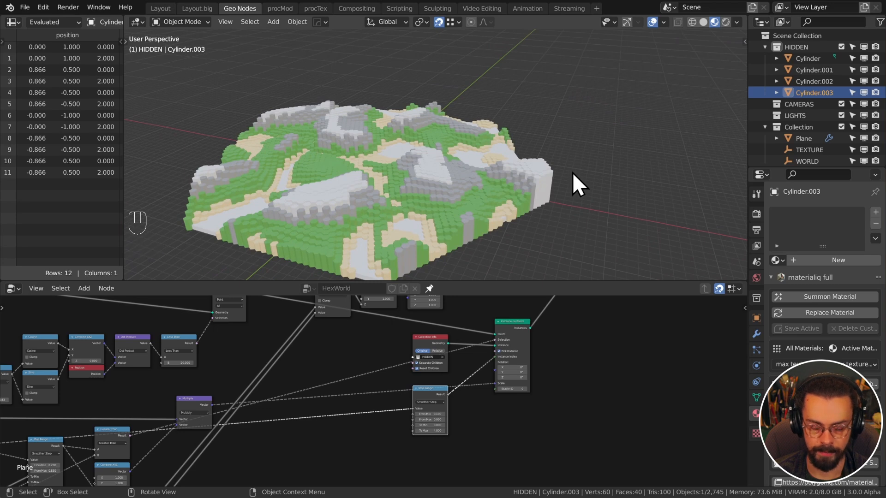
# Apply the 7H_Water_Lake_mqm material from the library's Glass / Water category to the Plane
pyautogui.click(513, 195)
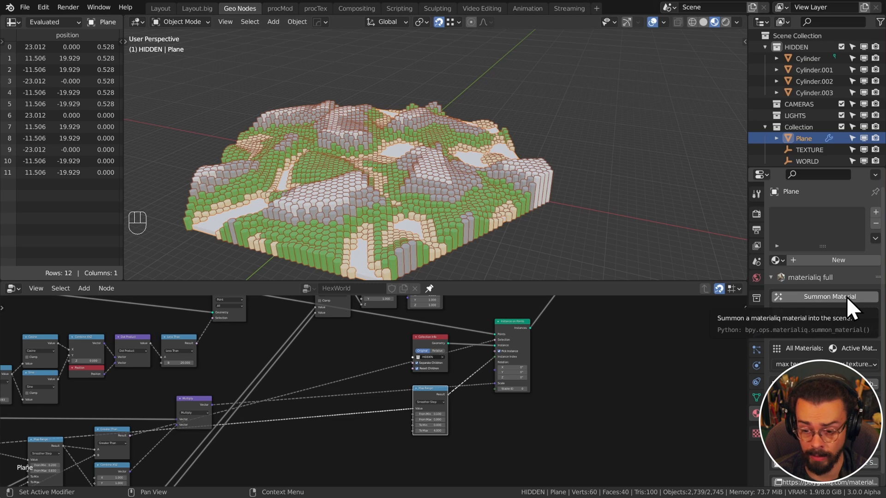
pyautogui.click(823, 301)
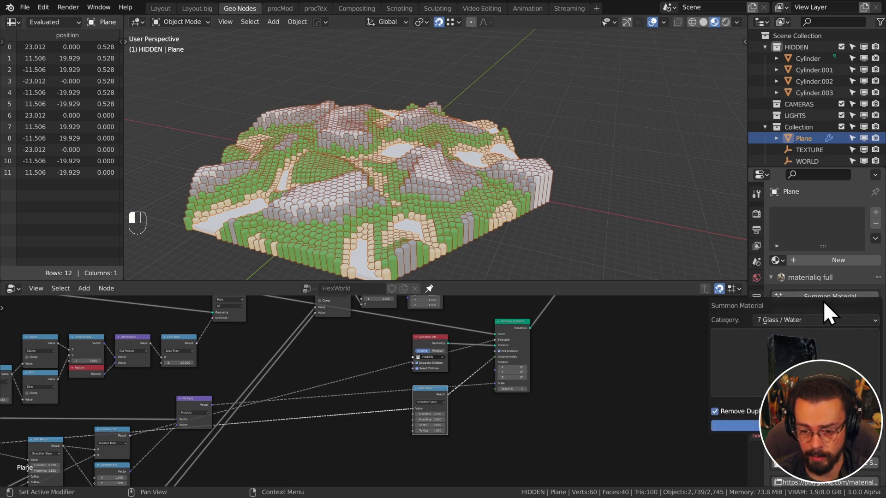
pyautogui.click(810, 319)
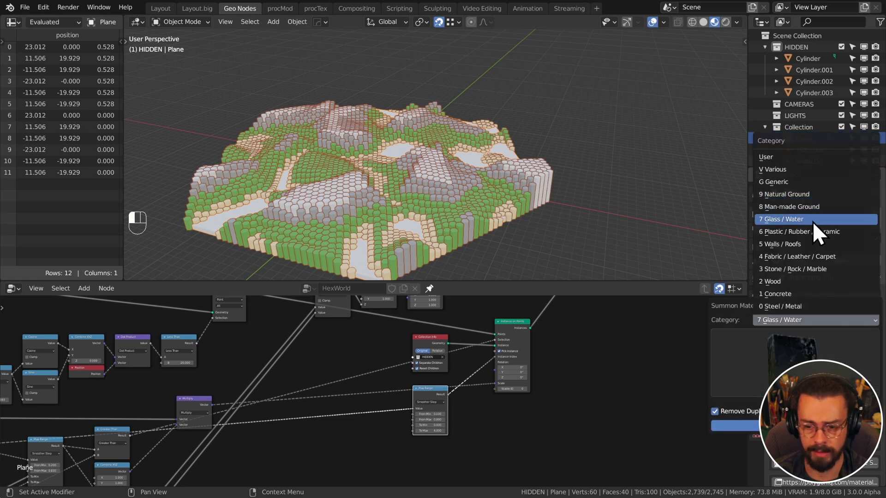
pyautogui.click(813, 222)
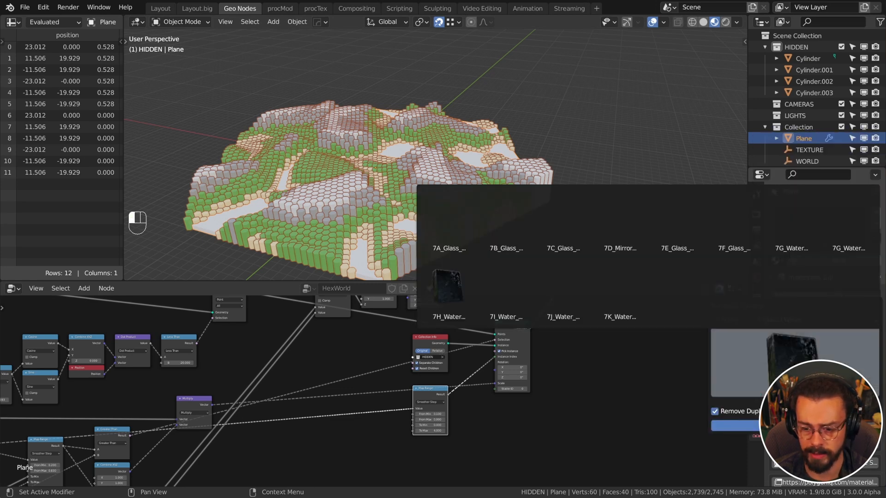
pyautogui.click(463, 305)
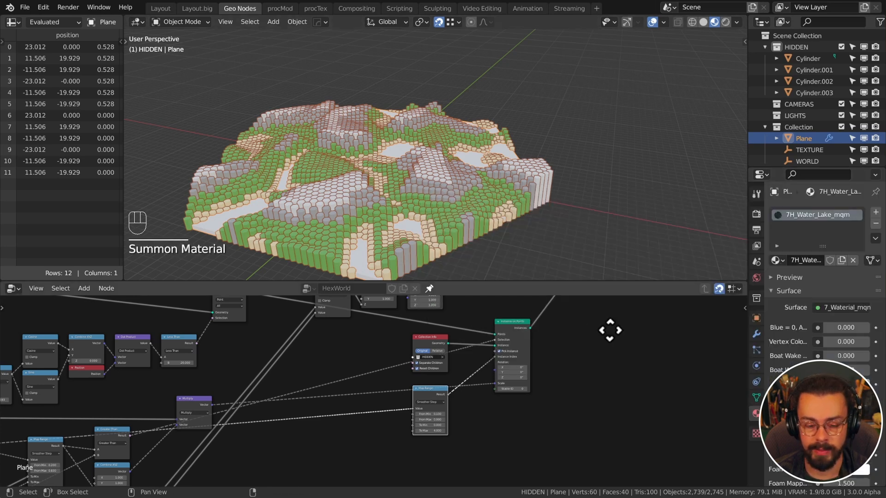
# Insert a Set Material node using 7H_Water_Lake_mqm on the water Transform link, then save
pyautogui.moveTo(610, 330); pyautogui.dragTo(603, 403, button='middle')
pyautogui.scroll(5, 603, 402)
pyautogui.moveTo(549, 327); pyautogui.dragTo(444, 416, button='middle')
pyautogui.scroll(6, 442, 358)
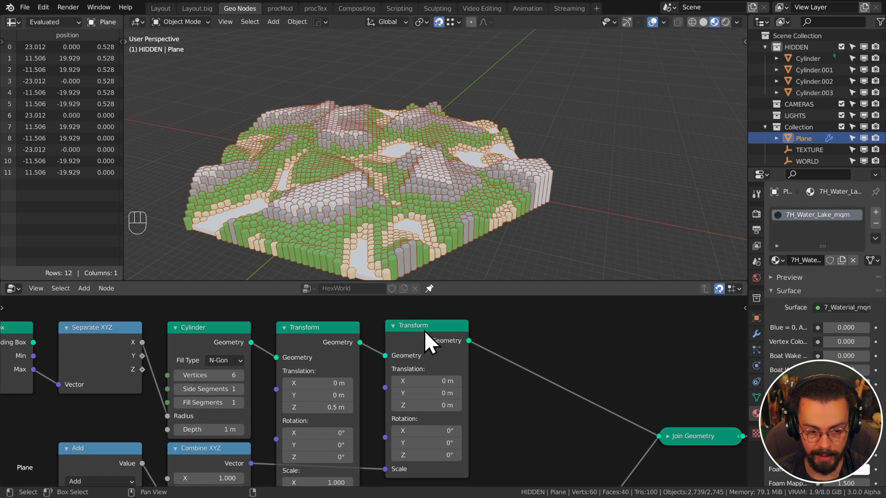
pyautogui.hotkey('shift', 'a')
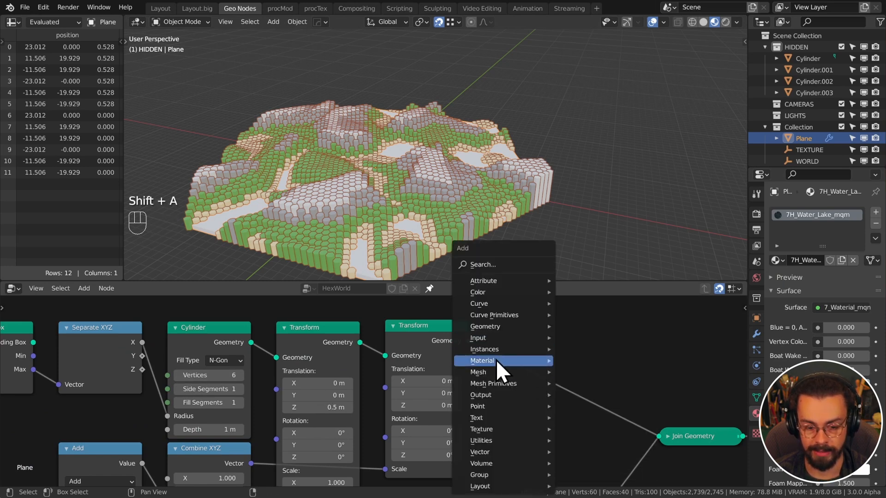
pyautogui.moveTo(496, 359)
pyautogui.click(610, 403)
pyautogui.click(515, 323)
pyautogui.click(568, 385)
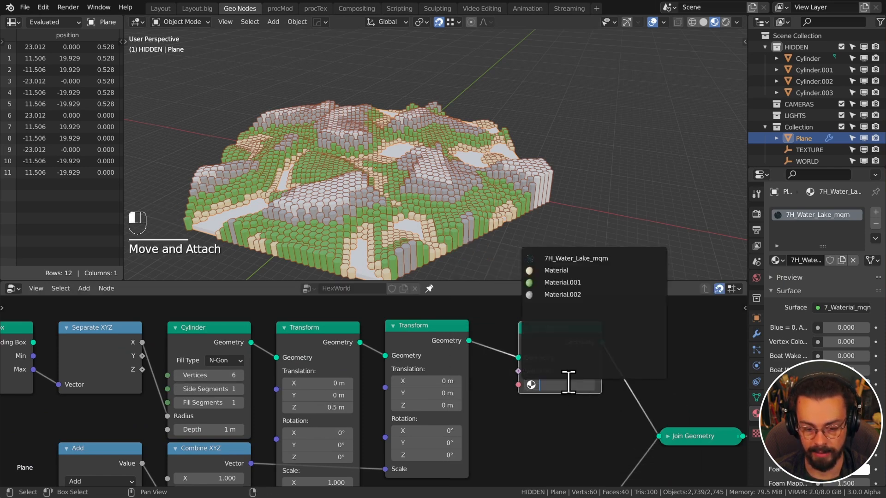
pyautogui.press('Return')
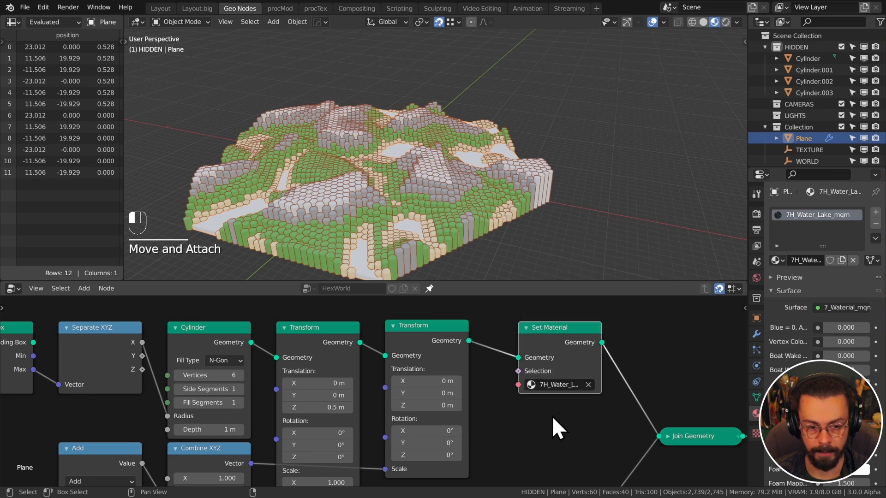
pyautogui.hotkey('ctrl', 's')
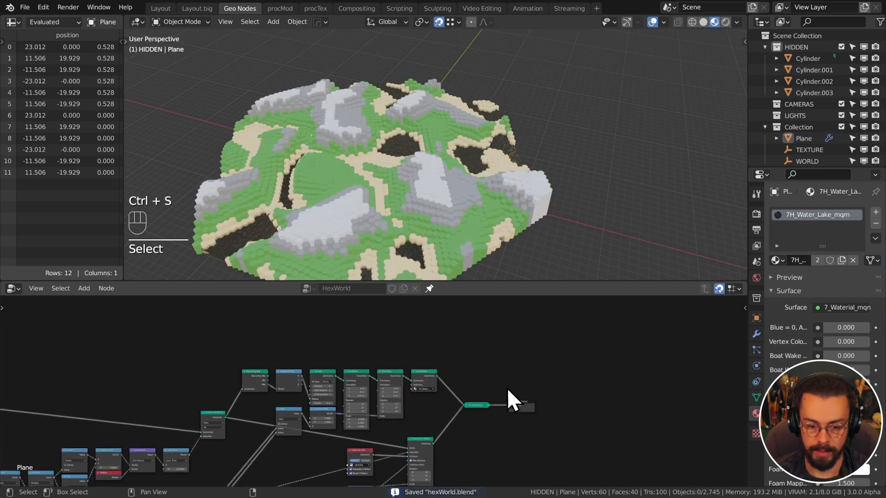
# Save, go to the Layout workspace and exclude the HIDDEN collection from the scene
pyautogui.moveTo(508, 388); pyautogui.dragTo(568, 334, button='middle')
pyautogui.press('Home')
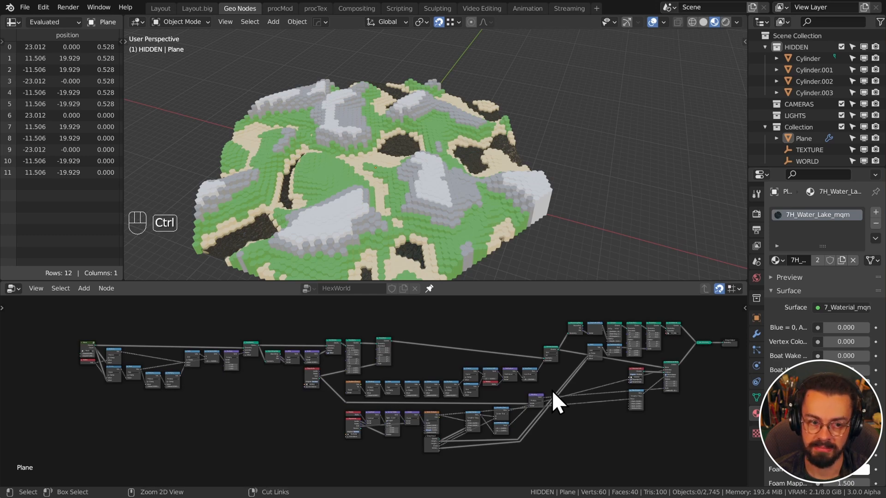
pyautogui.hotkey('ctrl', 's')
pyautogui.click(160, 8)
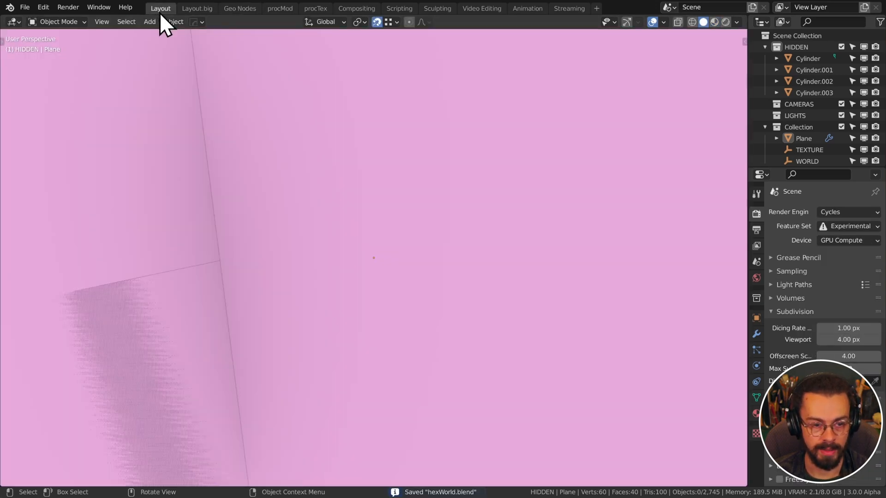
pyautogui.scroll(-7, 320, 189)
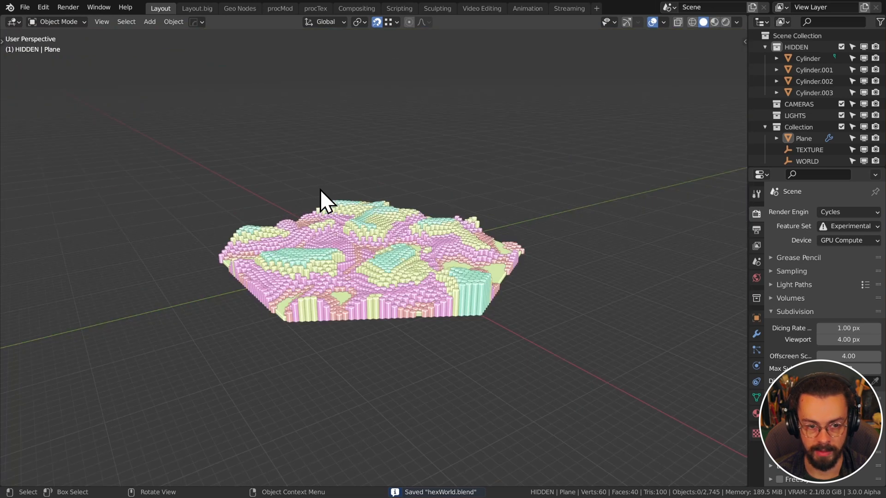
pyautogui.click(841, 47)
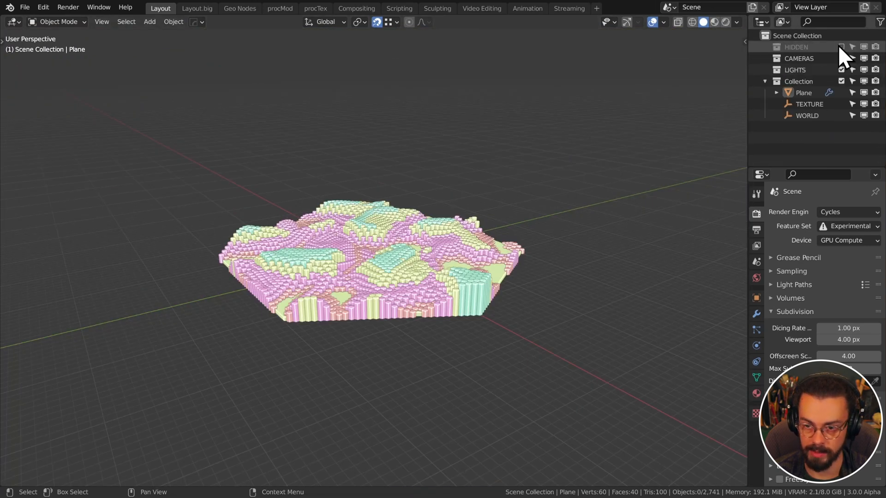
# View the terrain in Rendered shading, lit by a studio HDRI instead of the scene world
pyautogui.moveTo(490, 125)
pyautogui.mouseDown(button='middle')
pyautogui.moveTo(496, 160)
pyautogui.moveTo(501, 133)
pyautogui.mouseUp(button='middle')
pyautogui.scroll(3, 618, 93)
pyautogui.moveTo(630, 85); pyautogui.dragTo(638, 77, button='middle')
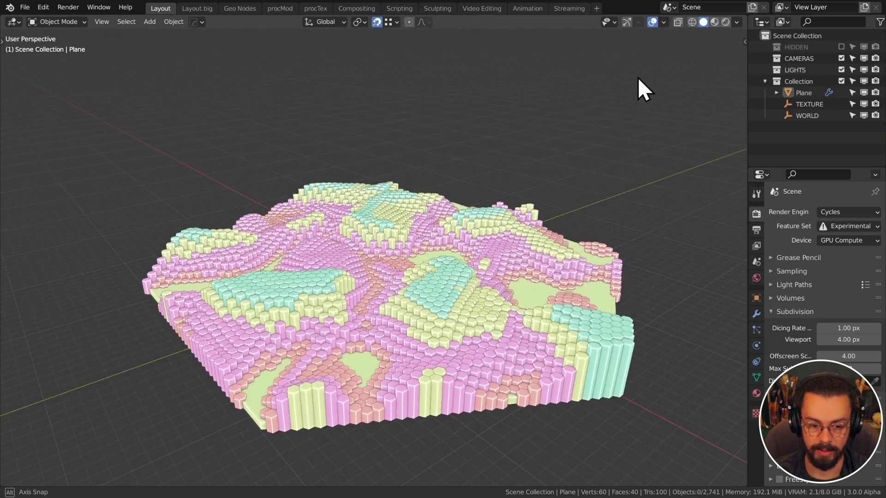
pyautogui.click(726, 22)
pyautogui.click(723, 21)
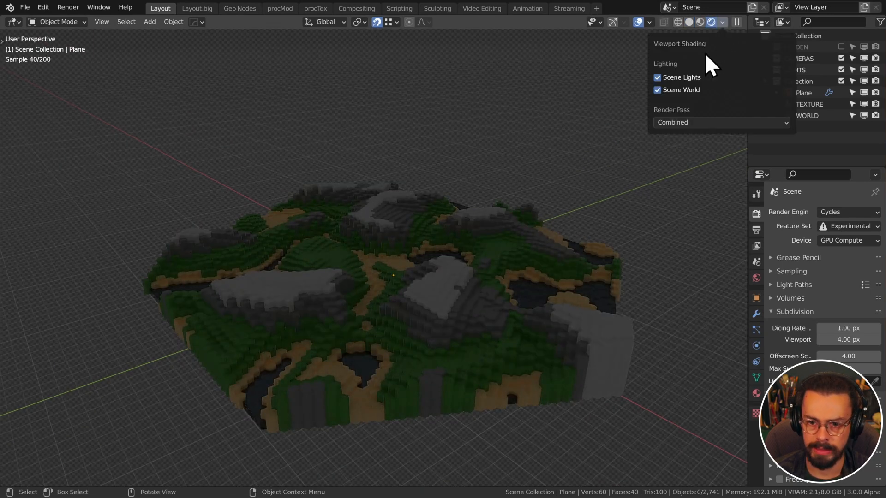
pyautogui.click(706, 115)
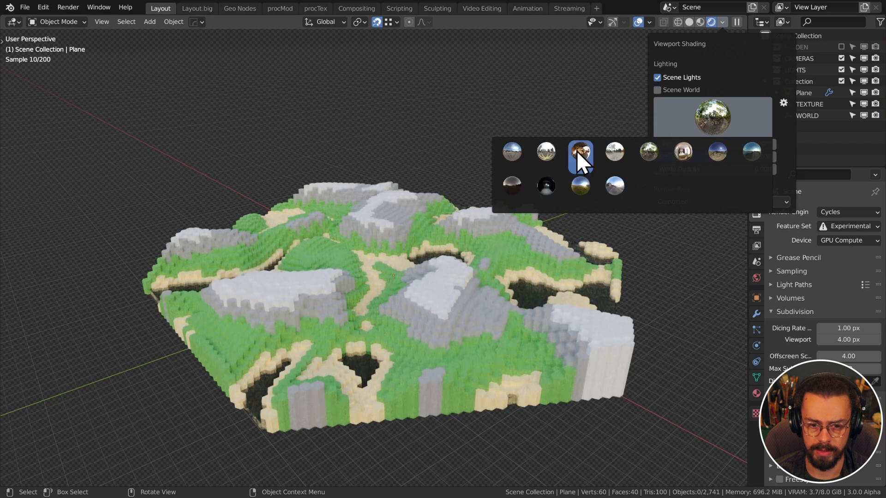
pyautogui.click(749, 152)
# Try other HDRI environments to relight the terrain while orbiting around the lake
pyautogui.moveTo(470, 284); pyautogui.dragTo(359, 261, button='middle')
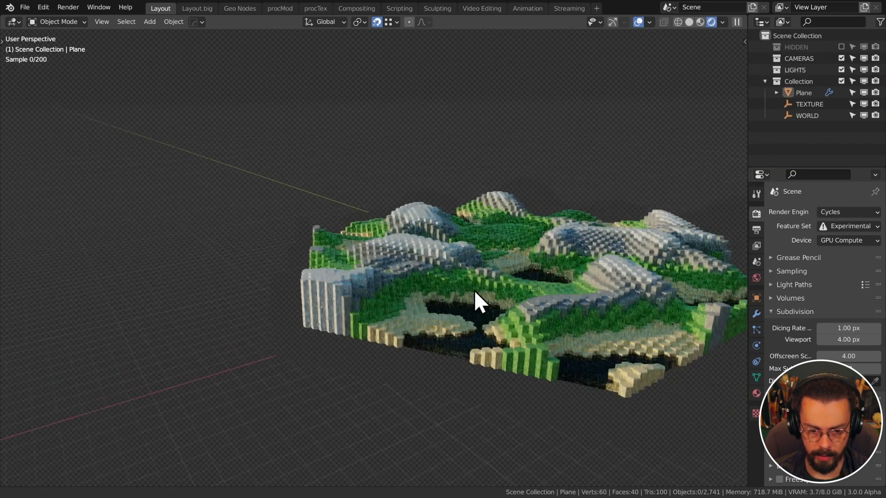
pyautogui.scroll(3, 480, 286)
pyautogui.click(722, 22)
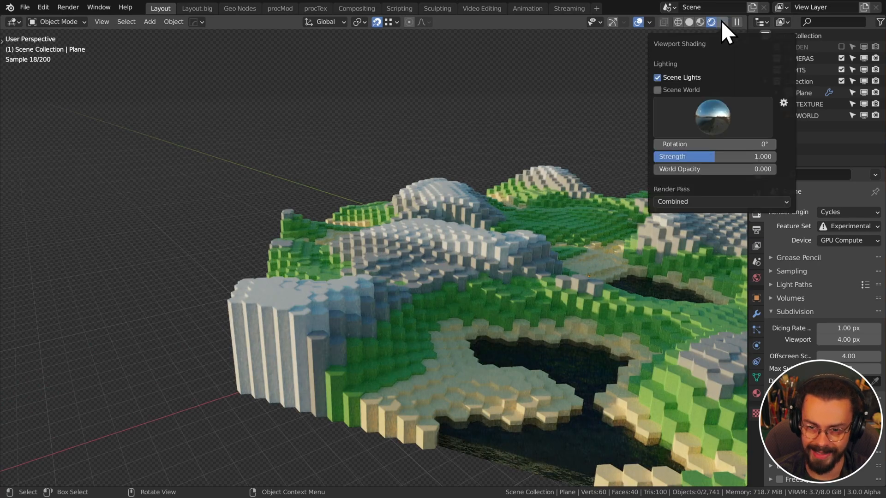
pyautogui.click(717, 116)
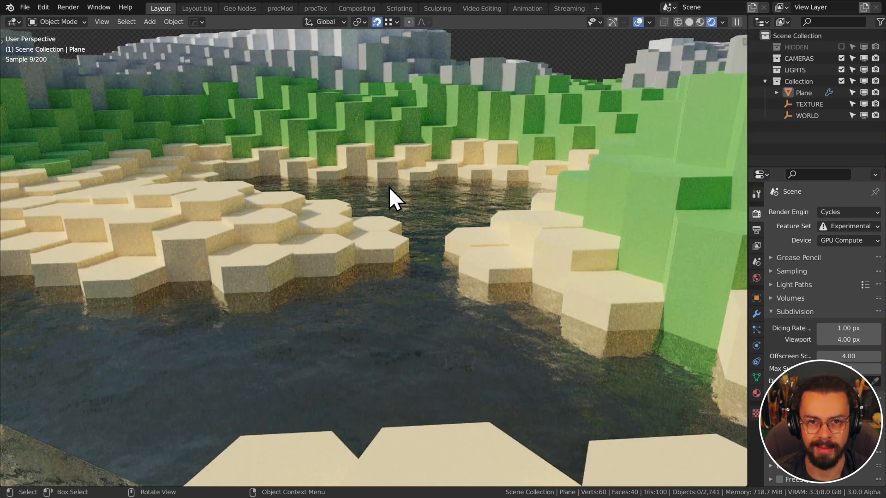
pyautogui.moveTo(395, 220); pyautogui.dragTo(375, 218, button='middle')
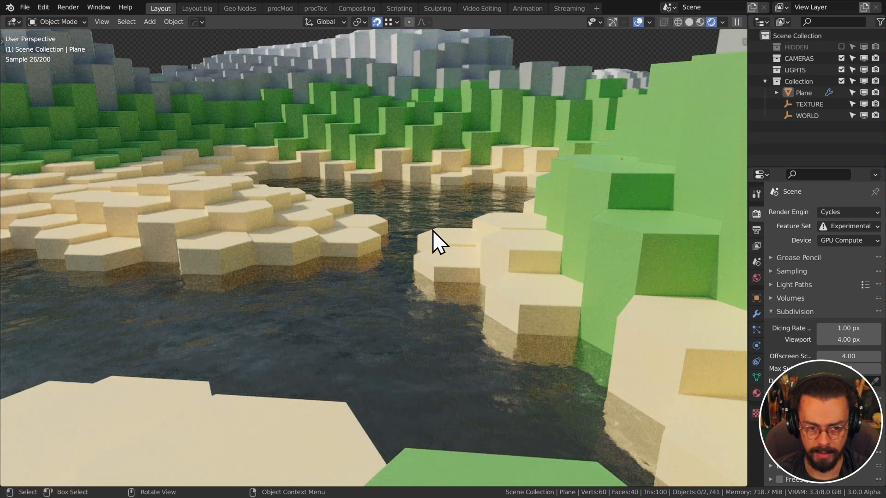
pyautogui.click(723, 22)
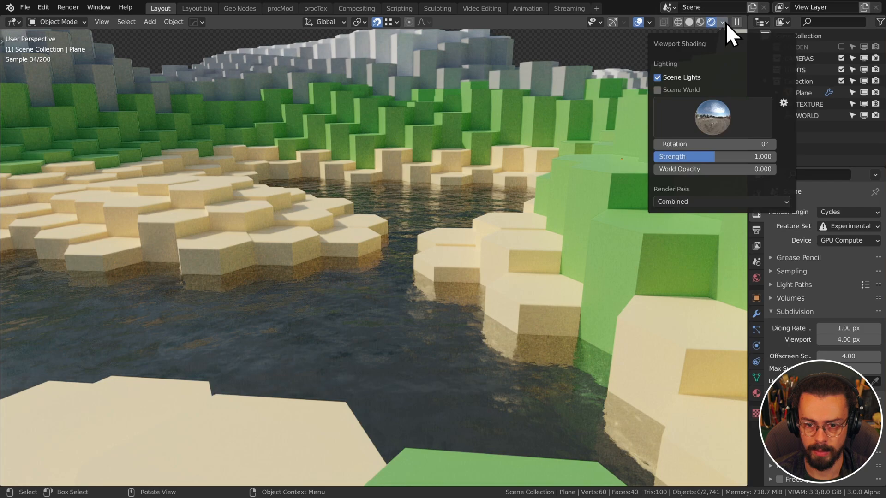
pyautogui.click(713, 131)
pyautogui.click(727, 151)
# Raise the HexWorld modifier's Sea Level to 2.157 to flood the terrain
pyautogui.moveTo(462, 204); pyautogui.dragTo(471, 211, button='middle')
pyautogui.click(757, 314)
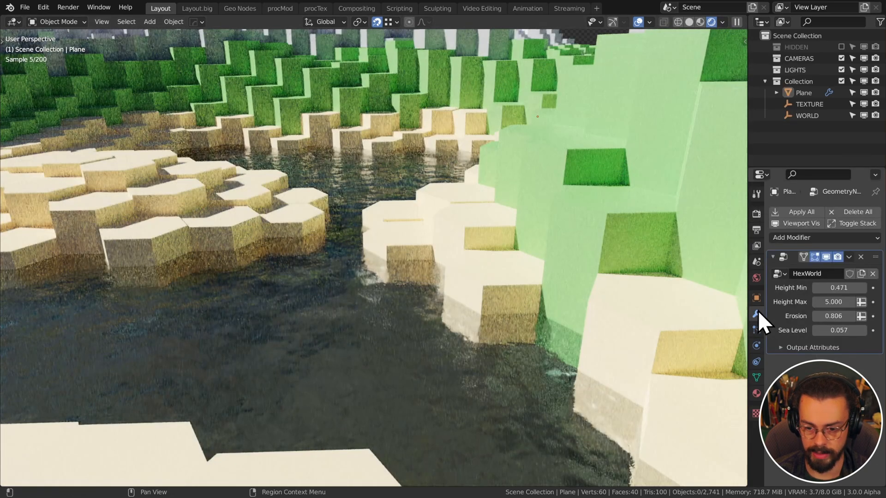
pyautogui.moveTo(829, 331); pyautogui.dragTo(858, 331)
pyautogui.moveTo(489, 268); pyautogui.dragTo(357, 140, button='middle')
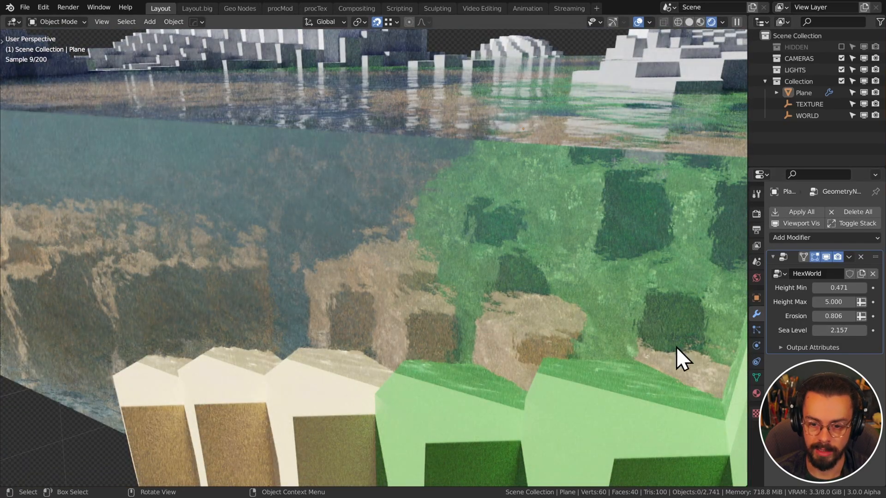
# Expand the Cycles Volumes and Light Paths render settings and toggle a light path option
pyautogui.click(756, 213)
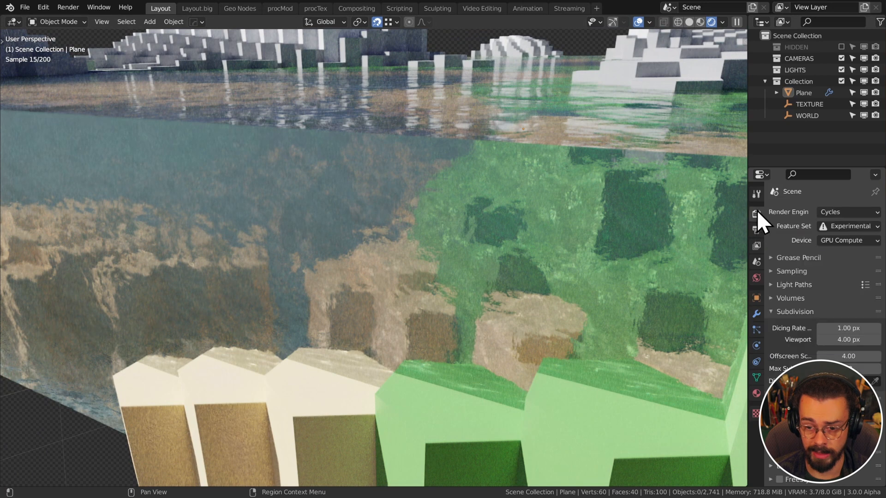
pyautogui.scroll(-1, 825, 280)
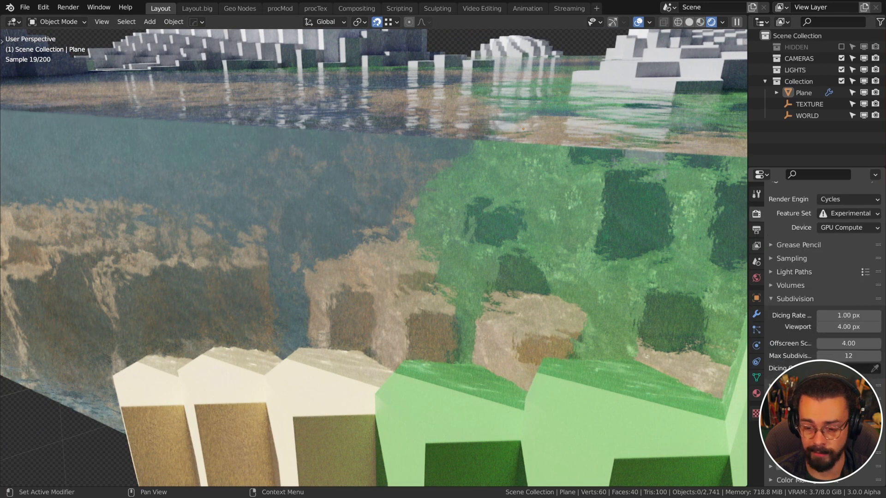
pyautogui.click(777, 286)
pyautogui.click(778, 273)
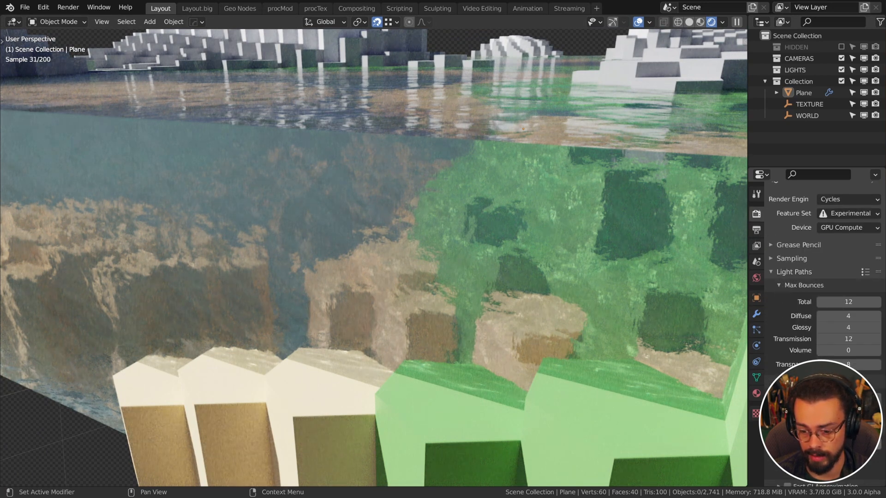
pyautogui.click(822, 471)
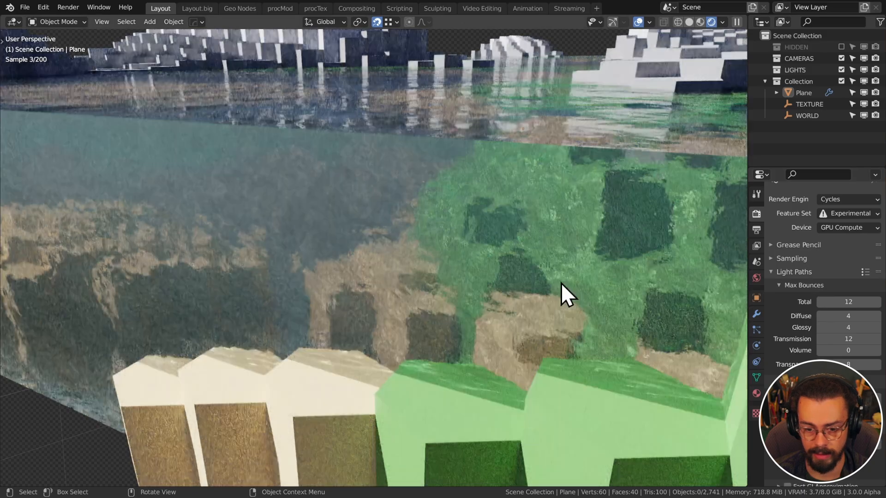
# Inspect the flooded terrain from above the water and play the animation briefly
pyautogui.keyDown('shift'); pyautogui.moveTo(512, 283); pyautogui.dragTo(454, 290, button='middle'); pyautogui.keyUp('shift')
pyautogui.moveTo(533, 335); pyautogui.dragTo(561, 360, button='middle')
pyautogui.scroll(4, 536, 240)
pyautogui.keyDown('shift'); pyautogui.moveTo(532, 217); pyautogui.dragTo(301, 114, button='middle'); pyautogui.keyUp('shift')
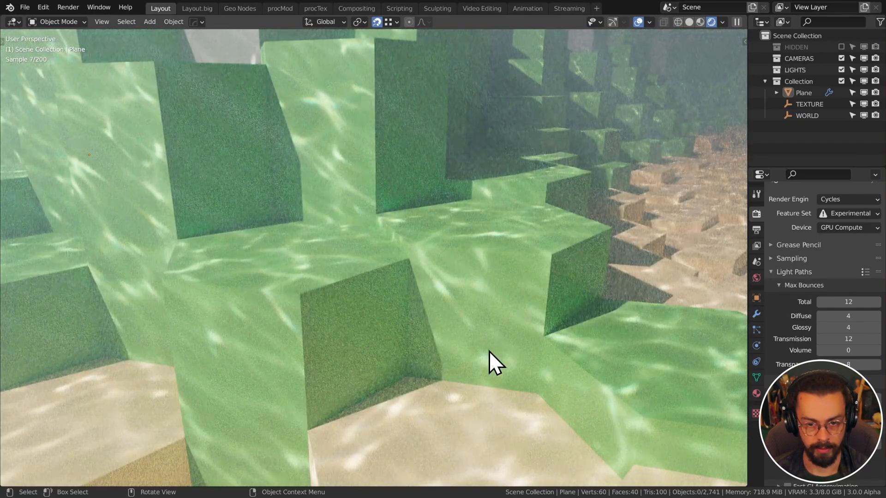
pyautogui.moveTo(490, 351); pyautogui.dragTo(374, 261, button='middle')
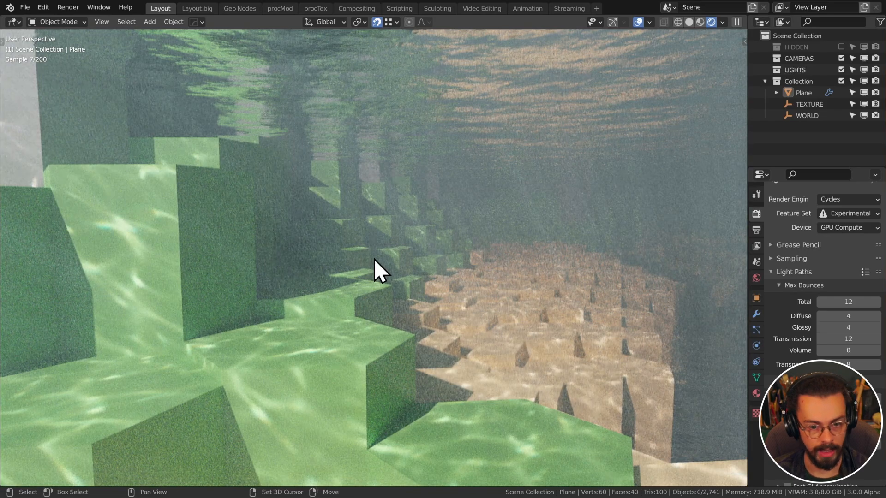
pyautogui.press('space')
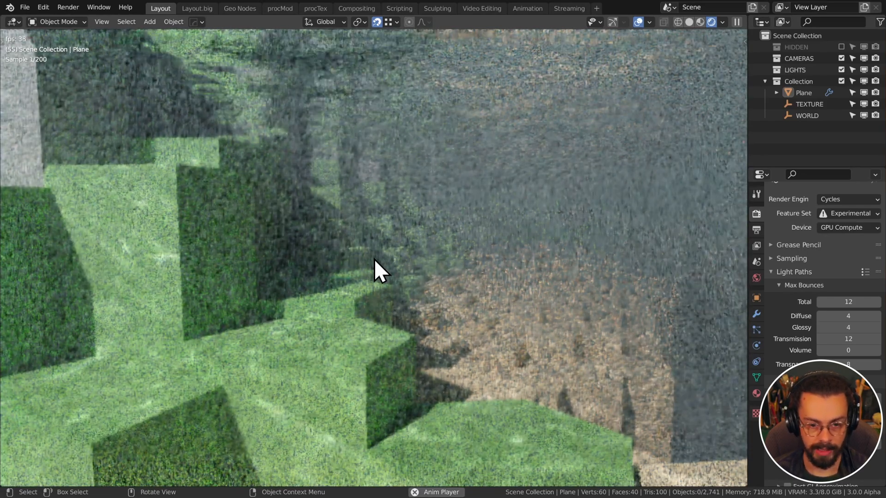
pyautogui.press('space')
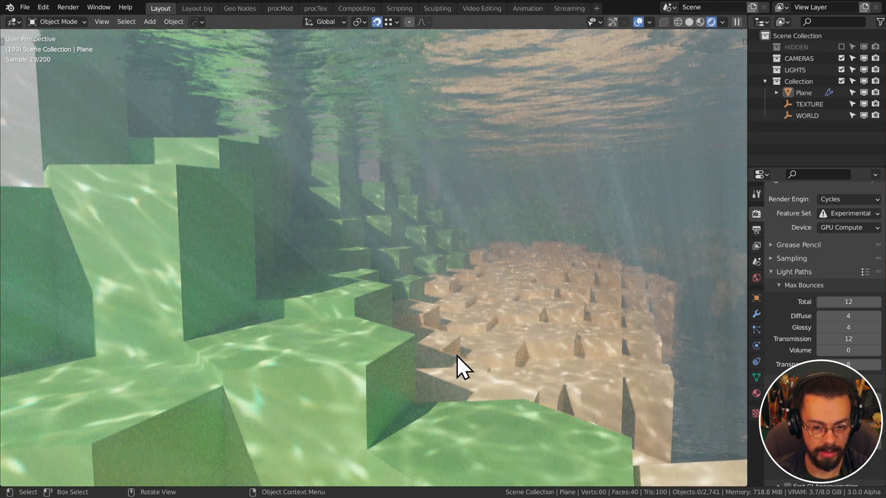
# Lower HexWorld Sea Level through 0.707 down to 0.107, leaving small lakes
pyautogui.moveTo(484, 246); pyautogui.dragTo(426, 286, button='middle')
pyautogui.scroll(-15, 483, 226)
pyautogui.scroll(6, 436, 237)
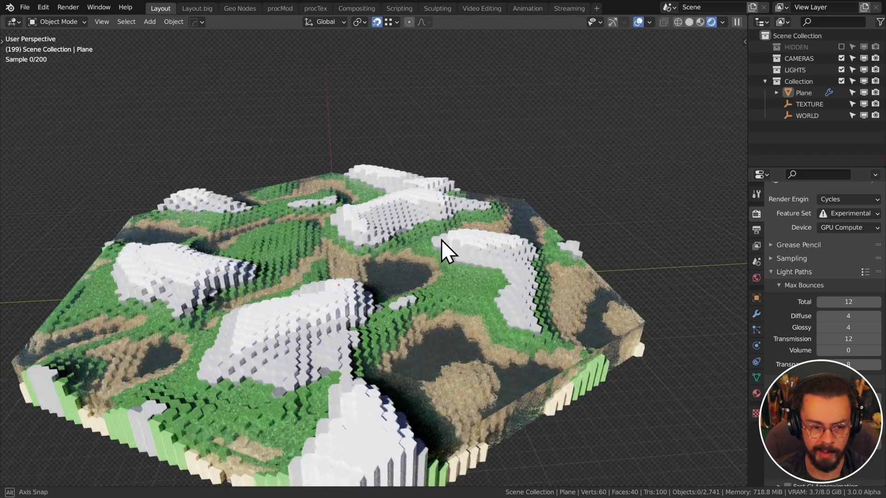
pyautogui.moveTo(447, 252); pyautogui.dragTo(477, 264, button='middle')
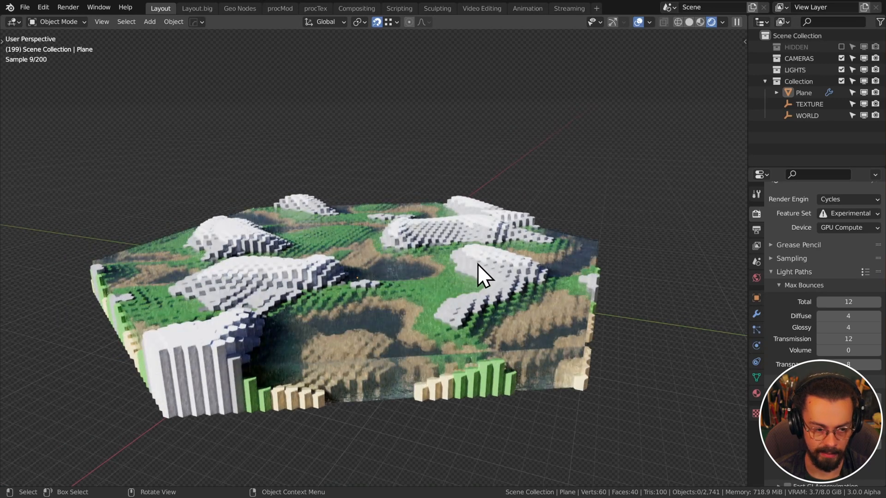
pyautogui.click(756, 314)
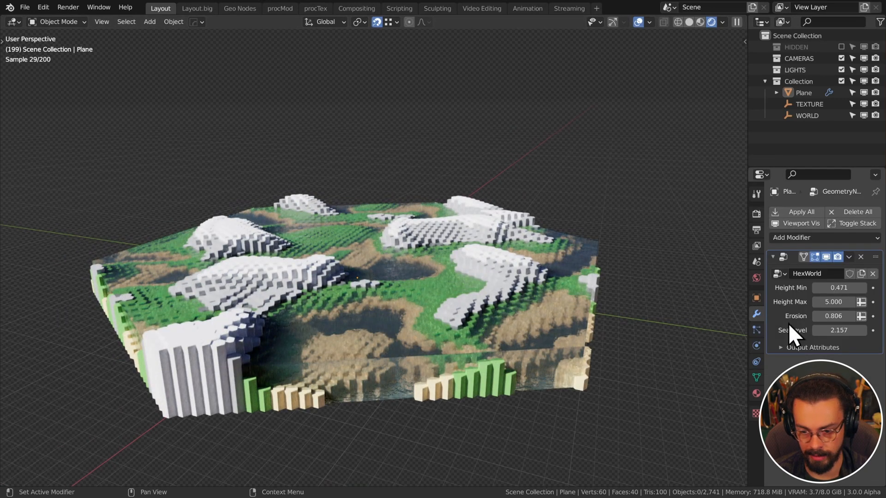
pyautogui.moveTo(830, 326); pyautogui.dragTo(782, 326)
pyautogui.moveTo(327, 330); pyautogui.dragTo(497, 259, button='middle')
pyautogui.scroll(2, 342, 320)
pyautogui.scroll(2, 342, 320)
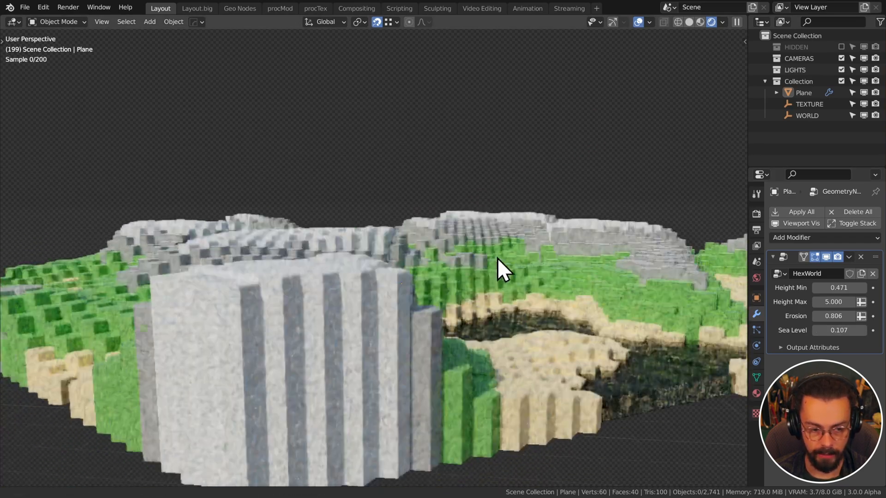
pyautogui.scroll(3, 423, 278)
# Select the Plane terrain and add a Bevel modifier from the Generate modifiers
pyautogui.click(422, 278)
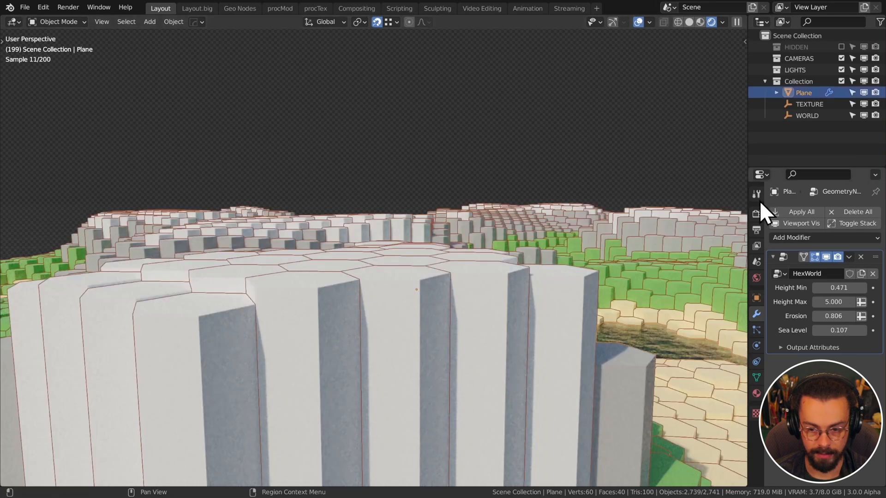
pyautogui.click(802, 237)
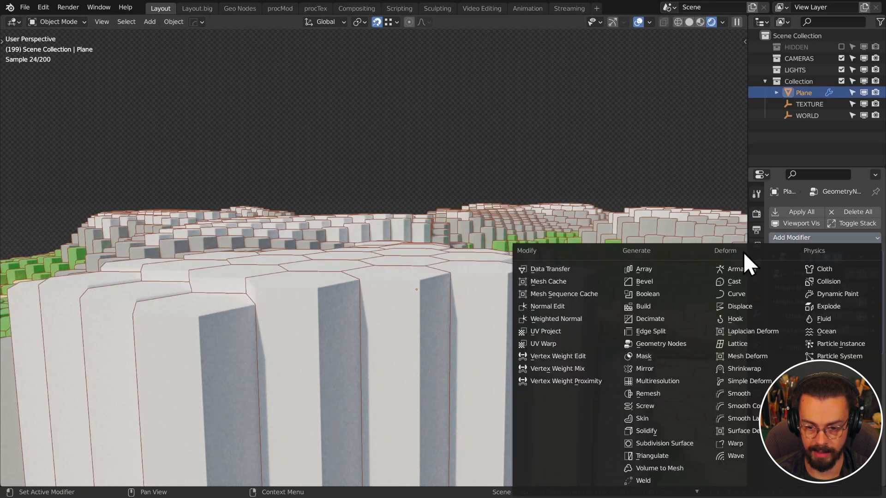
pyautogui.click(660, 281)
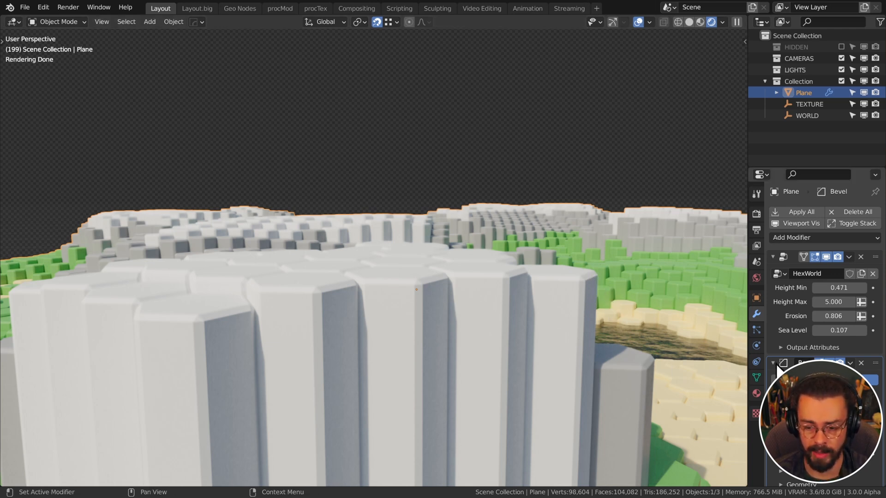
pyautogui.scroll(-5, 526, 306)
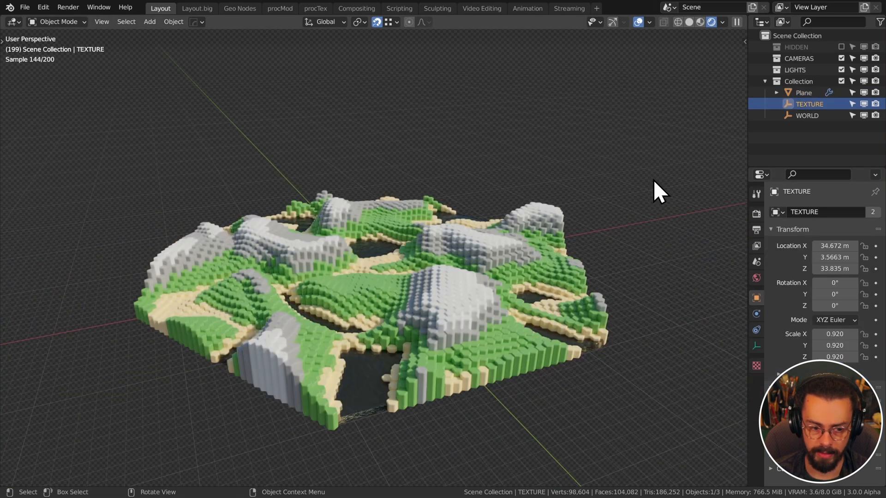
# Move and re-transform the TEXTURE empty several times to reshuffle the terrain pattern
pyautogui.press('g')
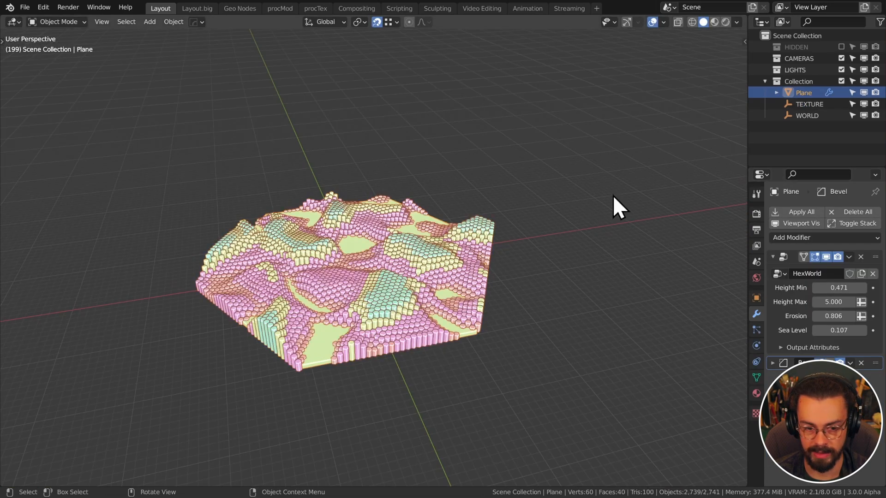
pyautogui.press('g')
pyautogui.click(582, 155)
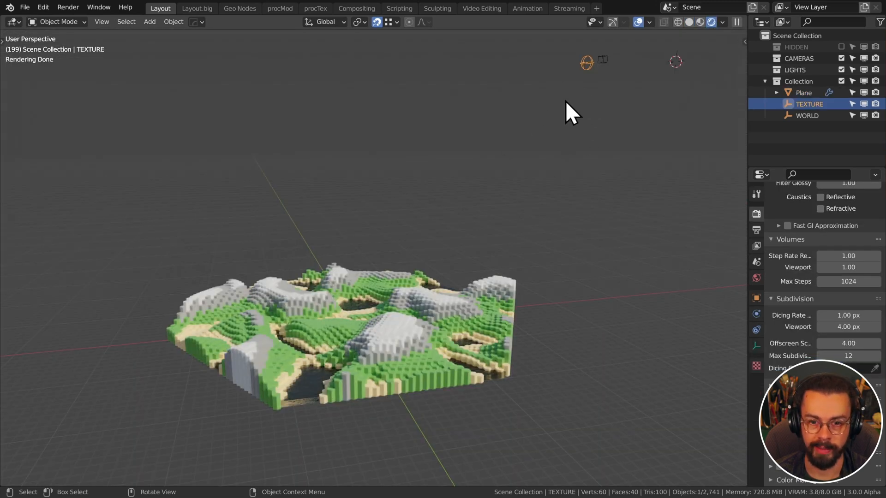
pyautogui.moveTo(565, 101); pyautogui.dragTo(576, 119, button='middle')
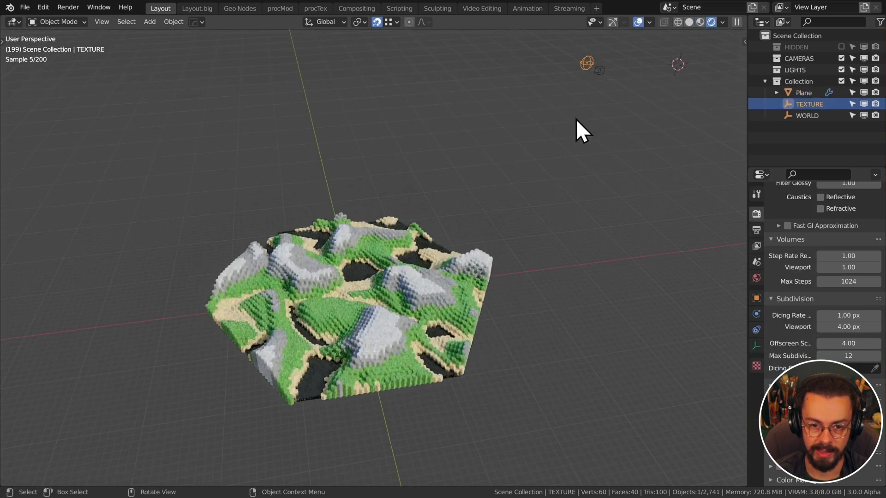
pyautogui.press('g')
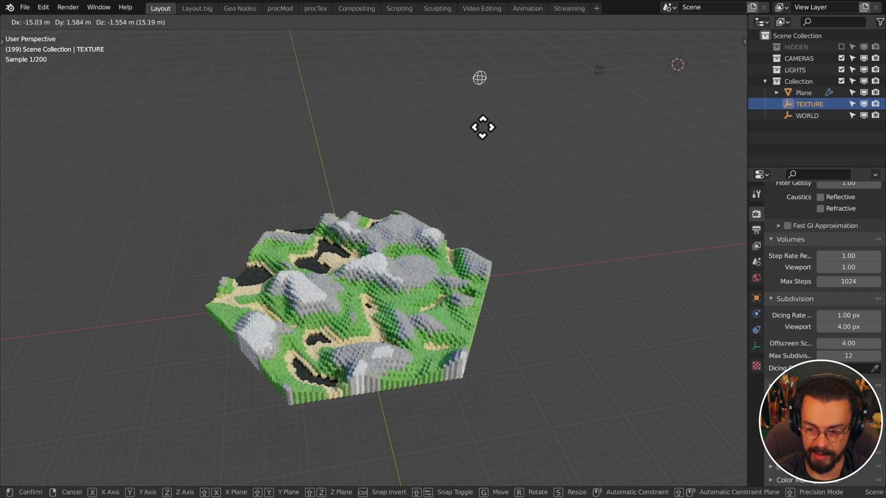
pyautogui.click(627, 137)
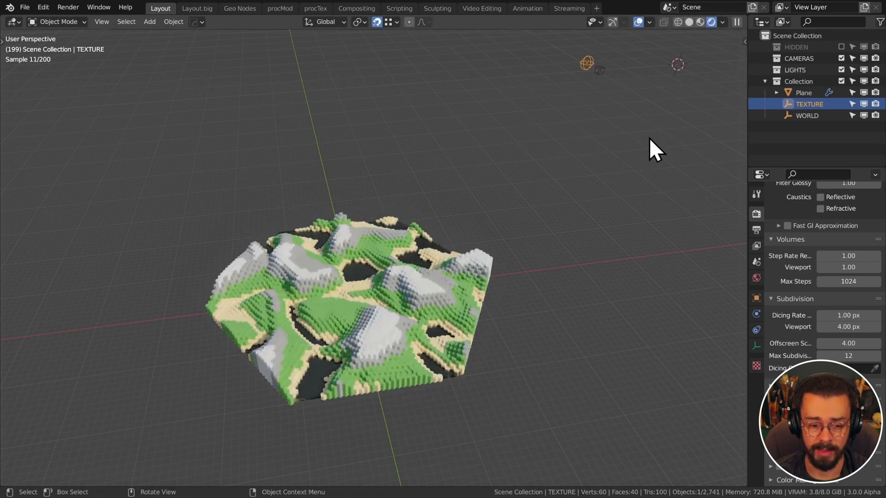
pyautogui.press('s')
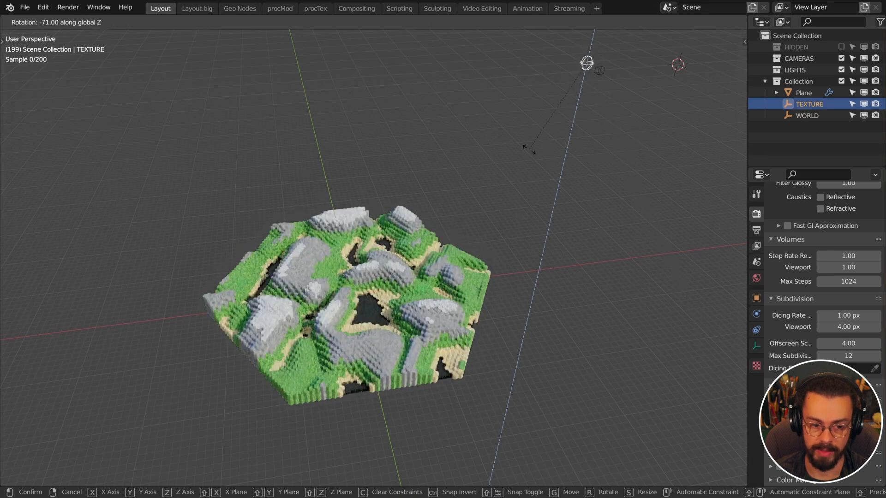
pyautogui.click(618, 78)
pyautogui.press('g')
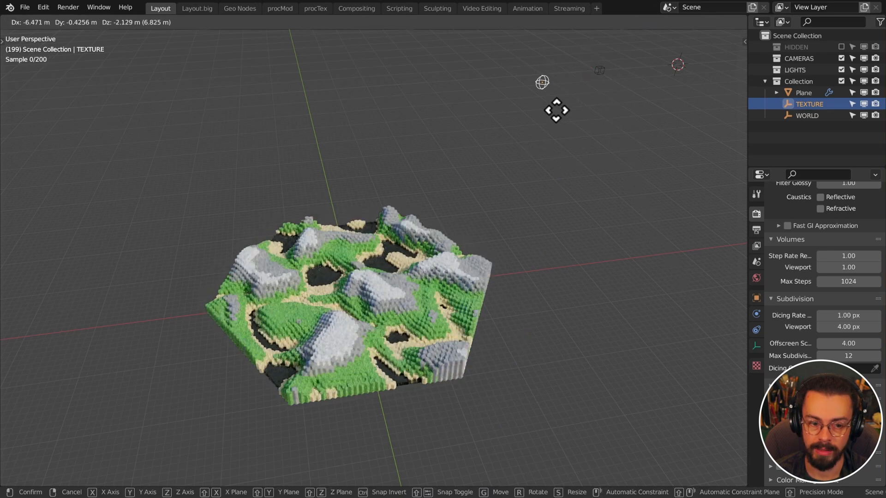
pyautogui.click(611, 235)
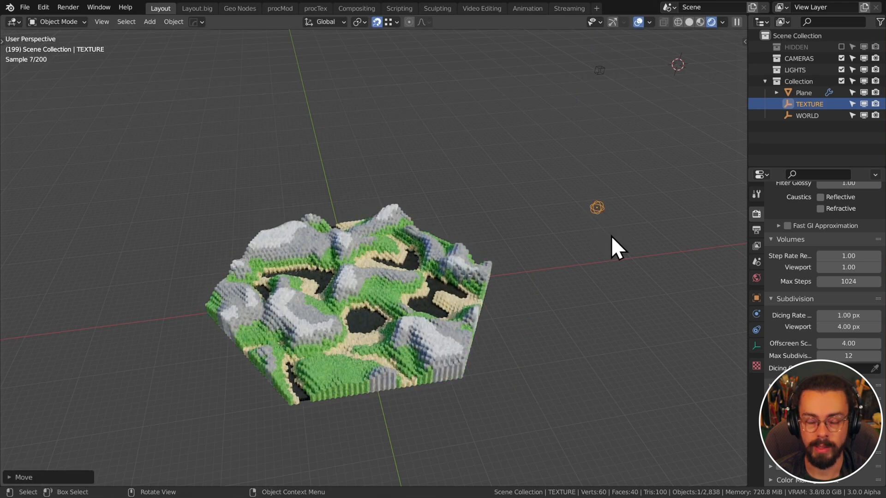
# Scale the WORLD empty down to about 0.33 for a finer terrain patchwork
pyautogui.moveTo(460, 232); pyautogui.dragTo(526, 165, button='middle')
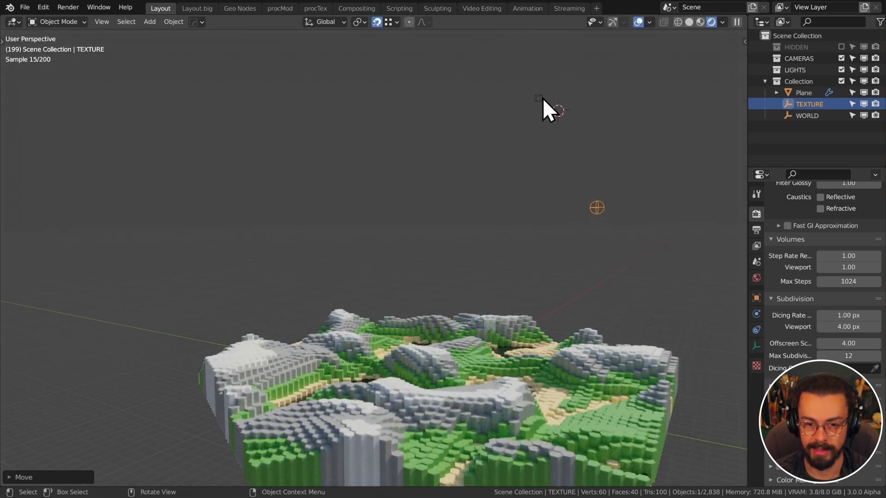
pyautogui.click(543, 97)
pyautogui.moveTo(563, 128); pyautogui.dragTo(468, 110, button='middle')
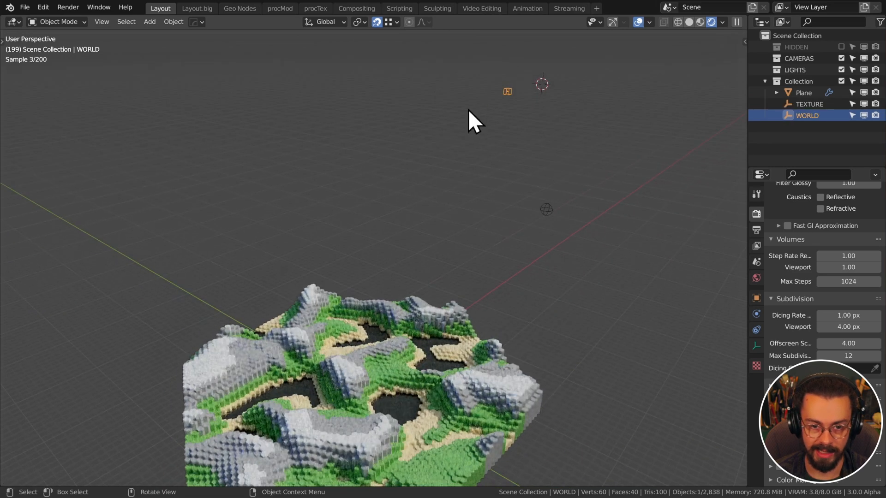
pyautogui.press('s')
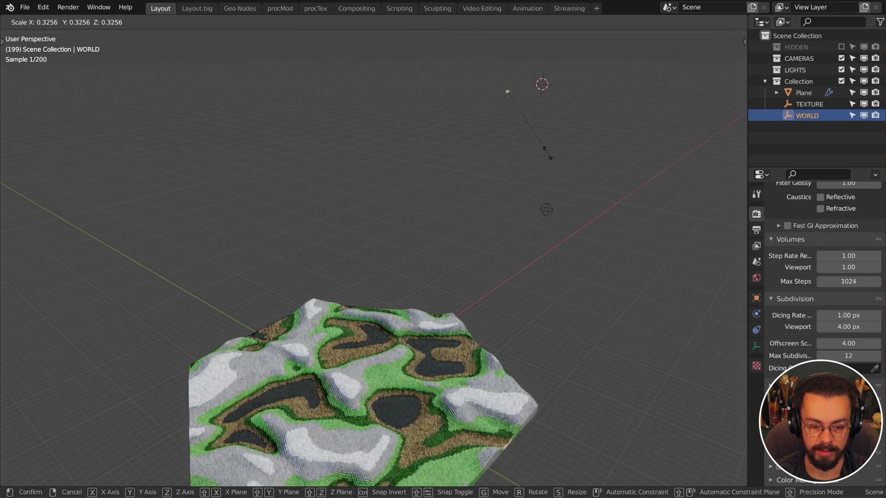
pyautogui.click(536, 144)
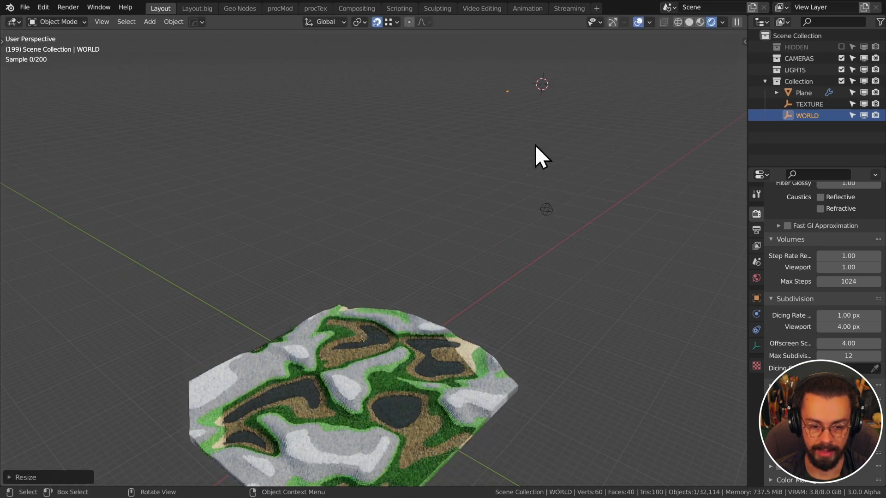
pyautogui.moveTo(481, 389); pyautogui.dragTo(419, 433, button='middle')
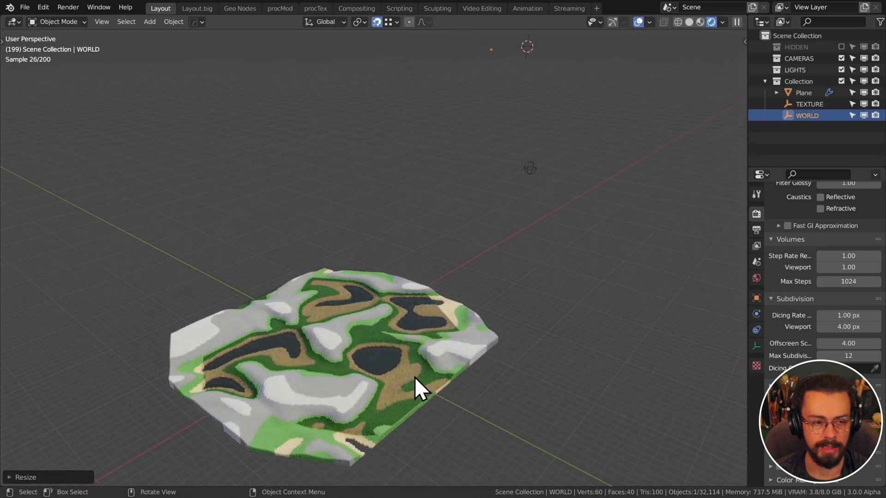
# In the Geo Nodes workspace, set the Points node's Count X and Count Y to 500
pyautogui.click(240, 9)
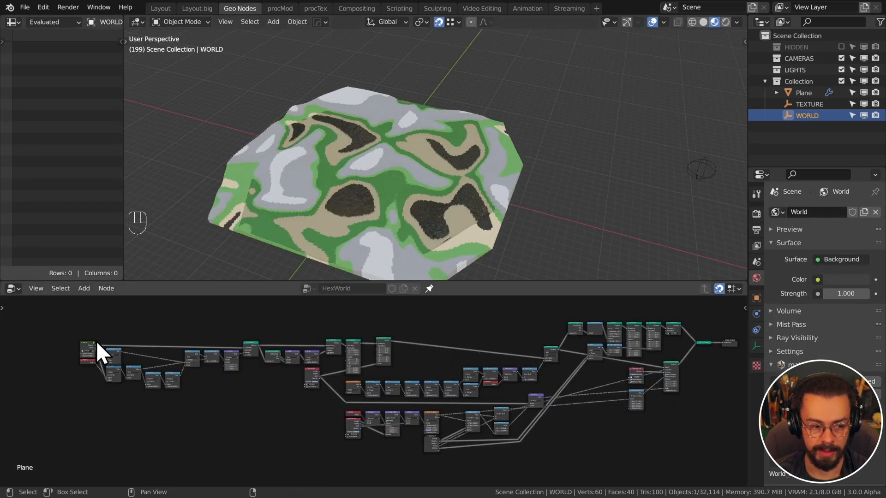
pyautogui.moveTo(96, 347); pyautogui.dragTo(347, 369, button='middle')
pyautogui.scroll(4, 345, 360)
pyautogui.moveTo(408, 369); pyautogui.dragTo(457, 411, button='middle')
pyautogui.scroll(15, 443, 368)
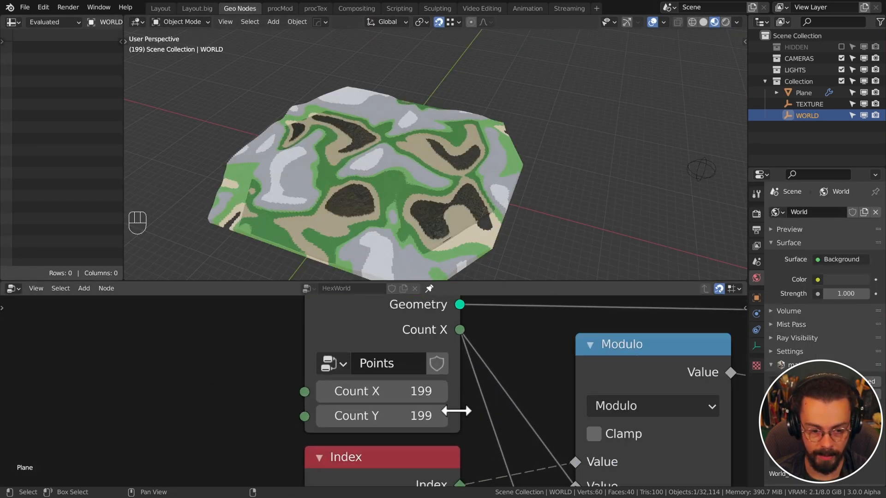
pyautogui.click(400, 390)
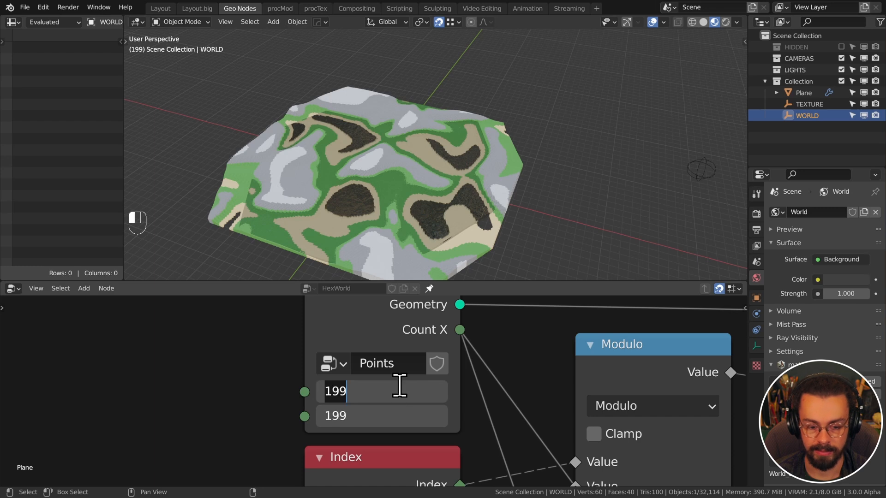
pyautogui.write('500')
pyautogui.press('Return')
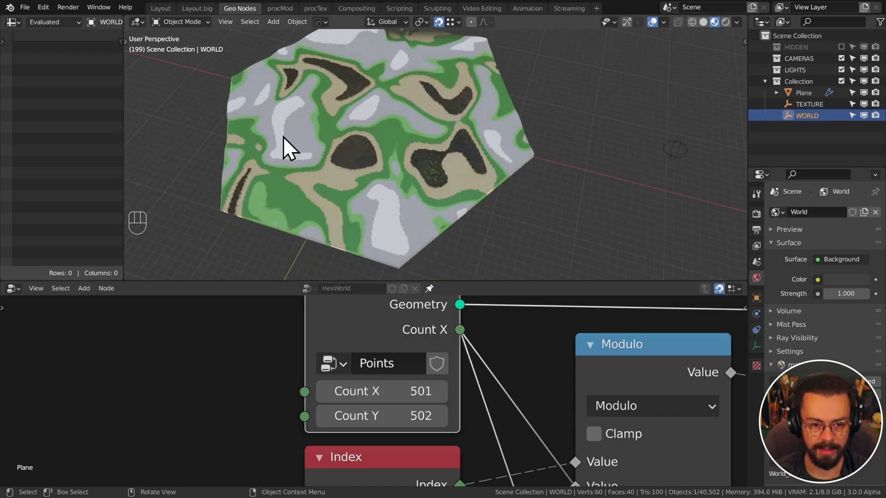
pyautogui.keyDown('shift'); pyautogui.moveTo(284, 137); pyautogui.dragTo(429, 174, button='middle'); pyautogui.keyUp('shift')
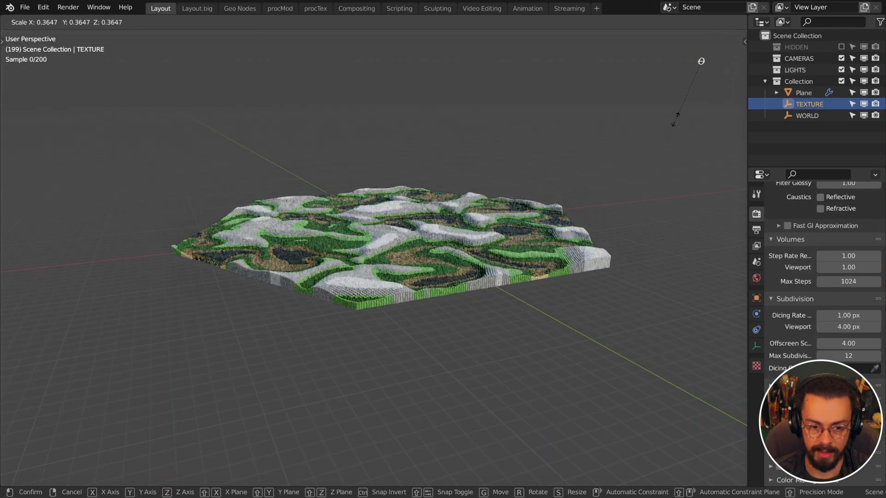
# Confirm the TEXTURE empty's scale and enable the Plane's Bevel modifier in the viewport
pyautogui.click(691, 97)
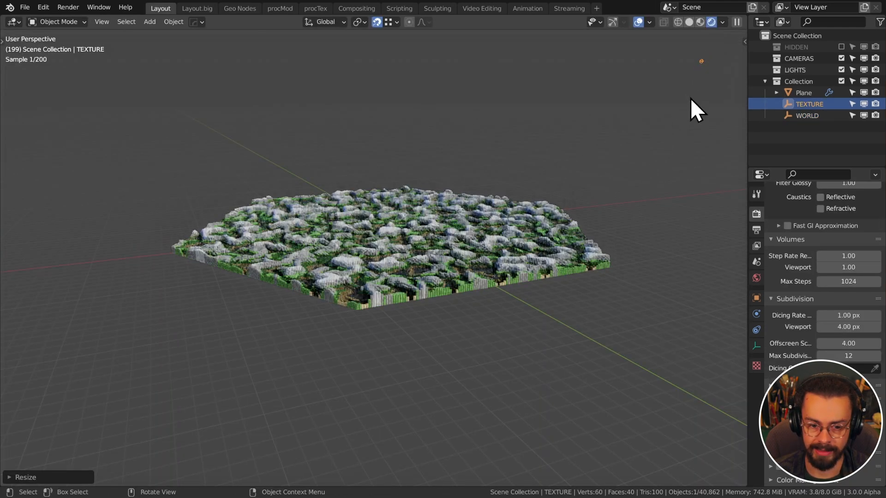
pyautogui.moveTo(459, 302); pyautogui.dragTo(504, 172, button='middle')
pyautogui.moveTo(493, 219); pyautogui.dragTo(499, 201, button='middle')
pyautogui.scroll(2, 499, 201)
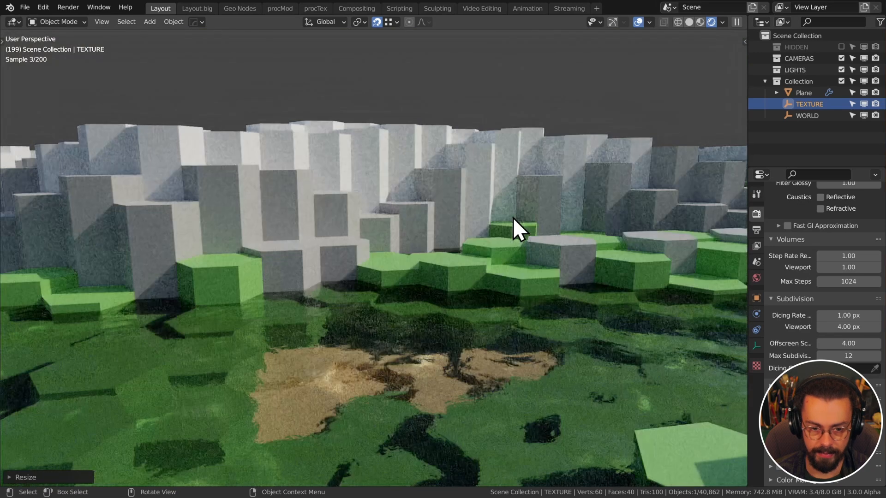
pyautogui.click(513, 218)
pyautogui.click(829, 364)
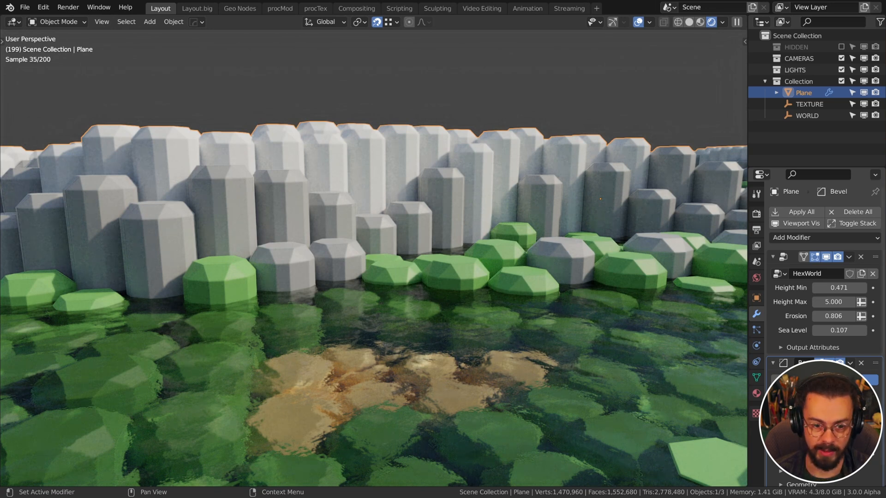
# Walk-navigate over the valley toward the grey blocks, then rise above the terrain
pyautogui.hotkey('shift', '`')
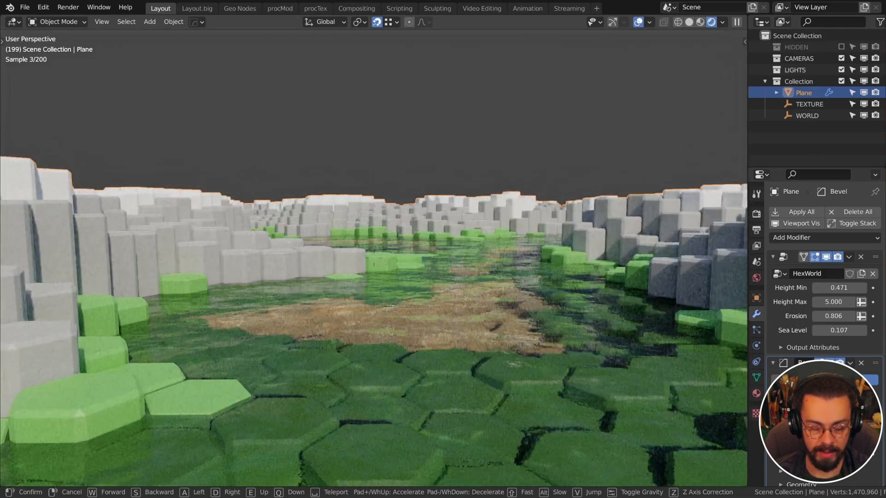
pyautogui.press('w')
pyautogui.press('e')
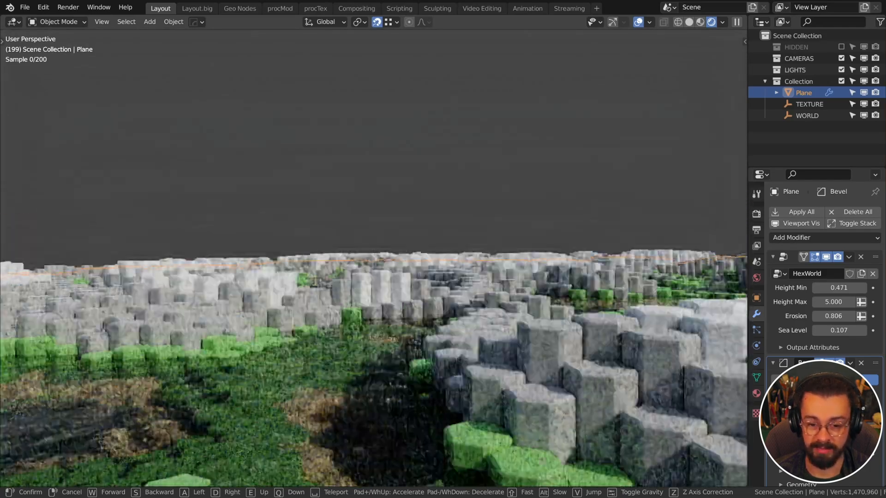
pyautogui.press('w')
pyautogui.click(374, 258)
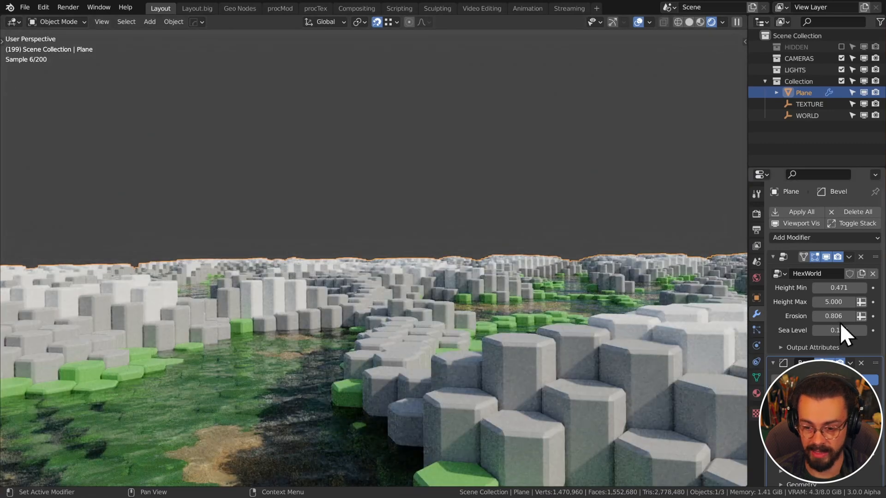
pyautogui.hotkey('shift', '`')
pyautogui.press('e')
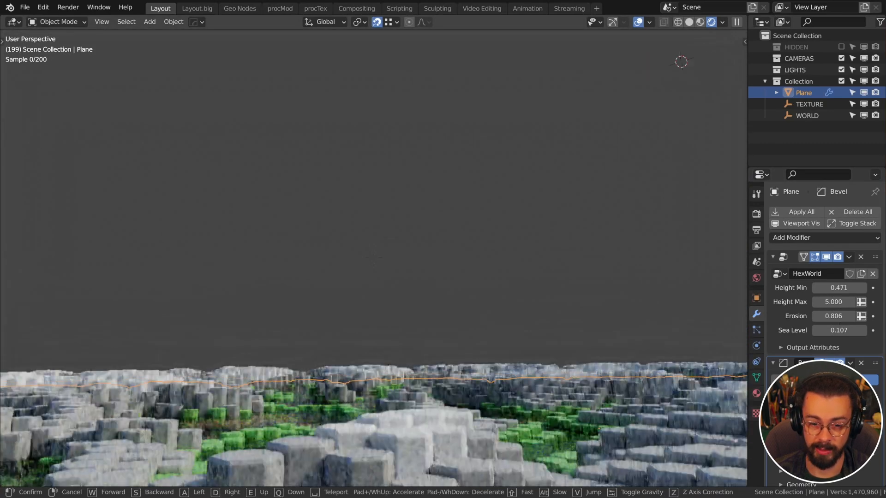
pyautogui.click(374, 259)
# Select the WORLD empty and begin scaling it along Z
pyautogui.click(477, 99)
pyautogui.press('s')
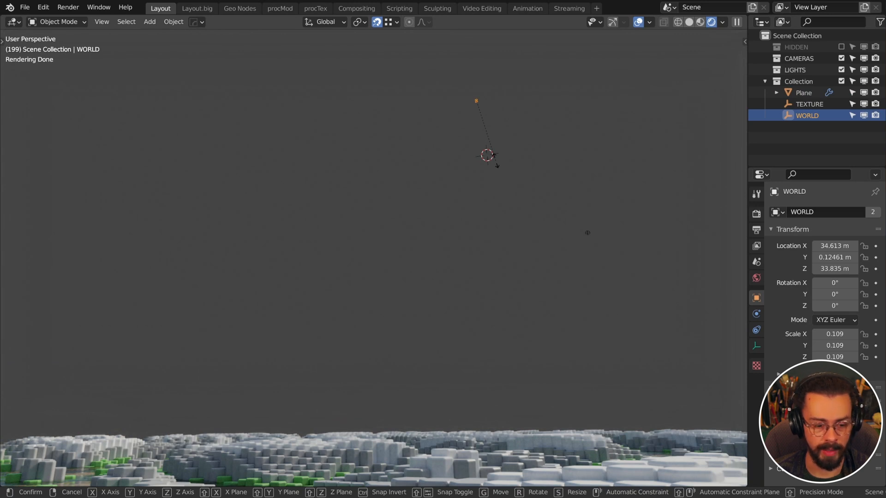
pyautogui.press('z')
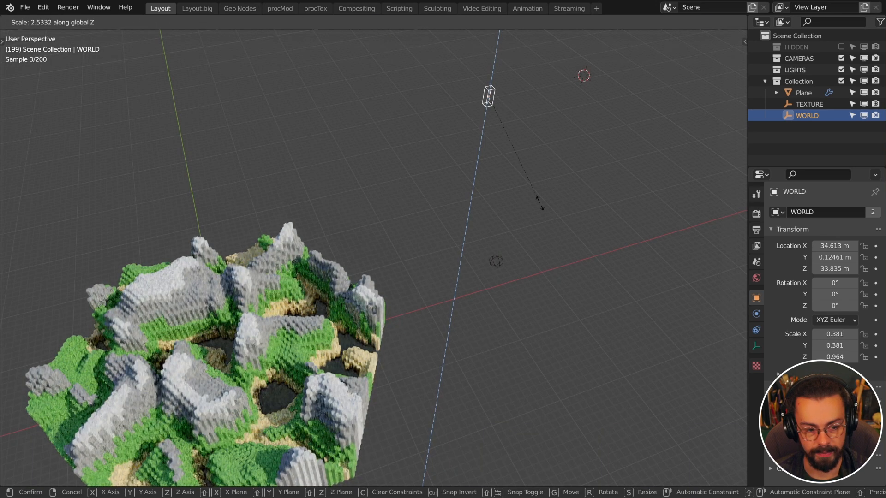
# Confirm the WORLD empty's taller Z scale, frame the terrain and fly into the valley
pyautogui.click(539, 203)
pyautogui.moveTo(527, 134); pyautogui.dragTo(476, 218, button='middle')
pyautogui.click(365, 379)
pyautogui.press('KP_Decimal')
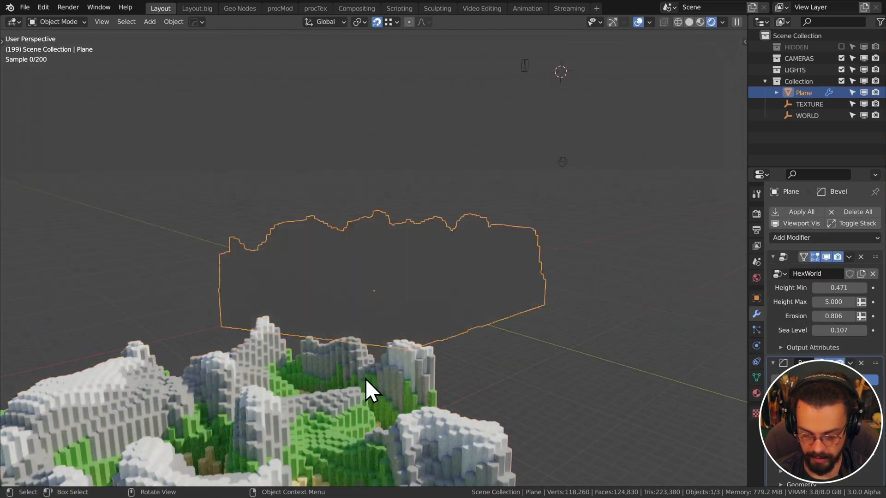
pyautogui.scroll(6, 427, 199)
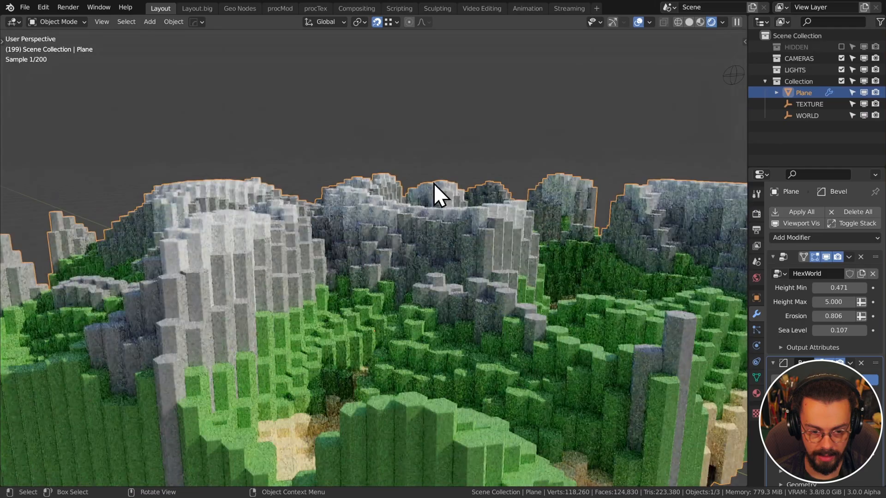
pyautogui.hotkey('shift', '`')
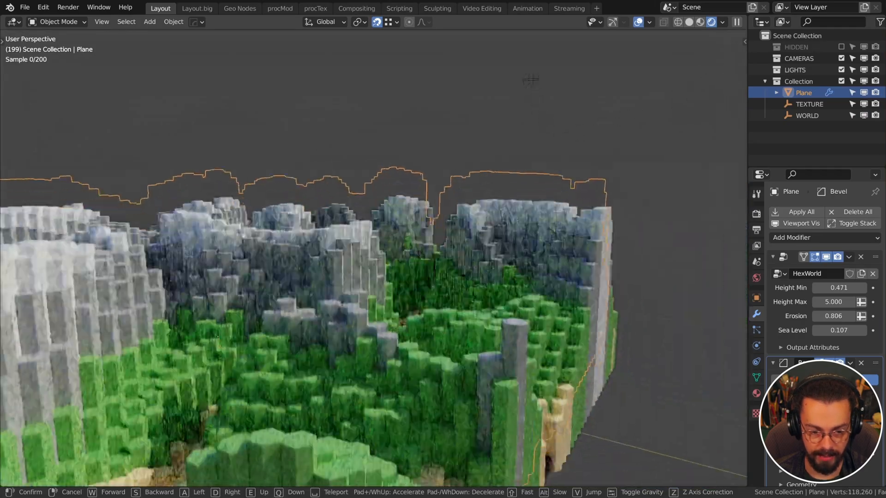
pyautogui.press('w')
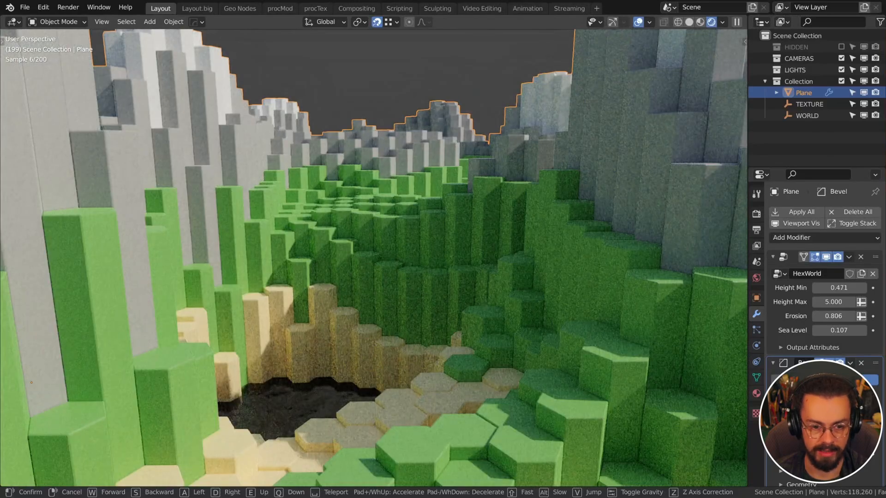
pyautogui.press('w')
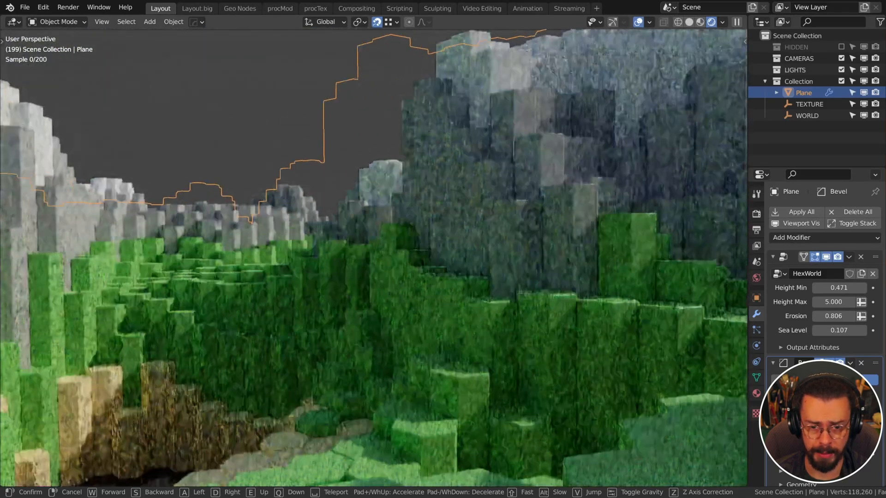
pyautogui.click(406, 311)
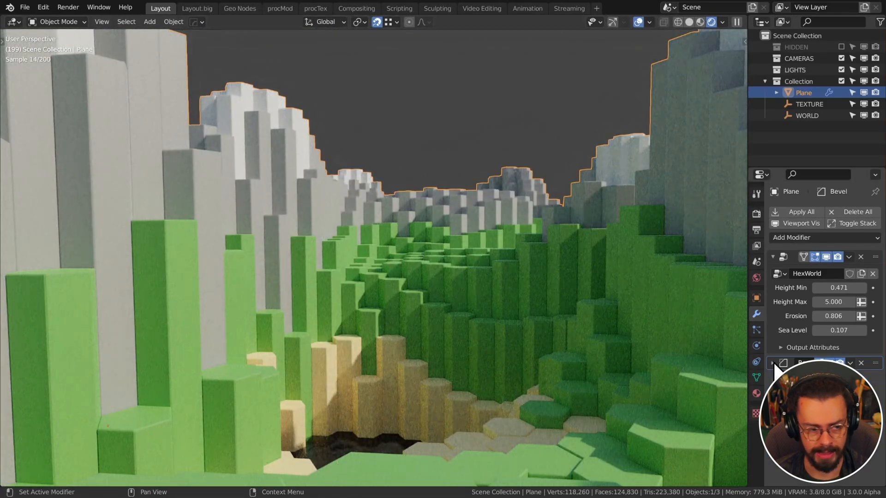
# Disable the Bevel modifier and raise HexWorld Sea Level to 3.307, flooding the canyon
pyautogui.click(836, 363)
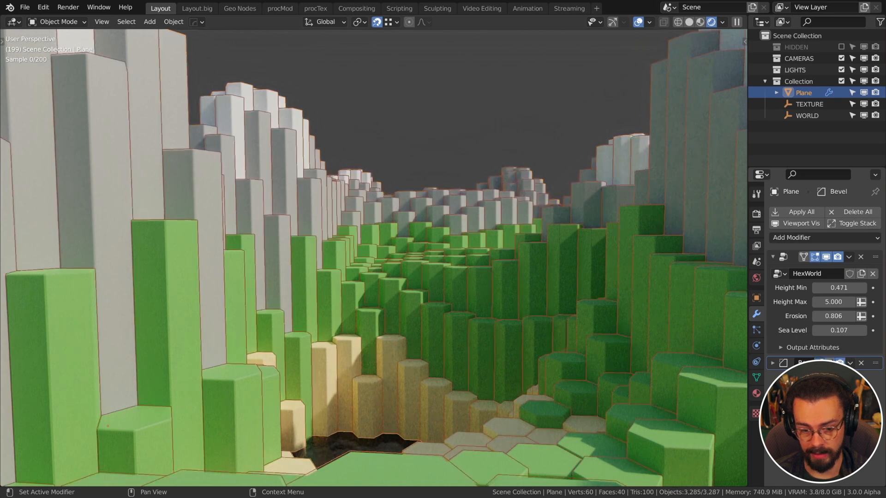
pyautogui.moveTo(840, 331)
pyautogui.mouseDown()
pyautogui.moveTo(859, 332)
pyautogui.moveTo(841, 333)
pyautogui.mouseUp()
pyautogui.hotkey('alt', 'a')
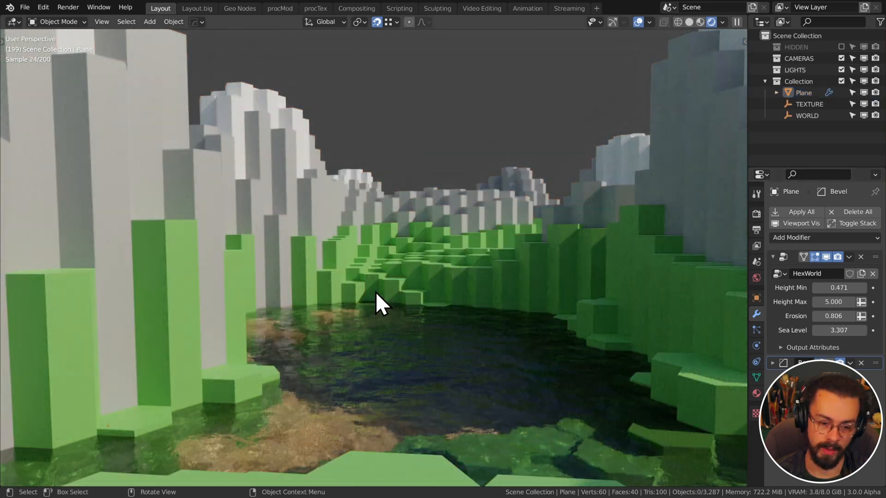
pyautogui.moveTo(375, 291); pyautogui.dragTo(378, 291, button='middle')
# Fly over the snowy rock columns and orbit out to see the whole terrain
pyautogui.hotkey('shift', '`')
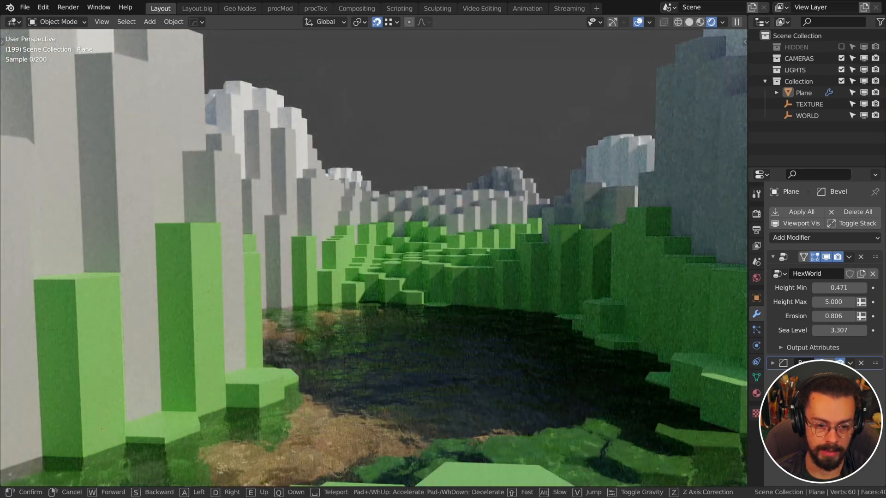
pyautogui.press('e')
pyautogui.press('w')
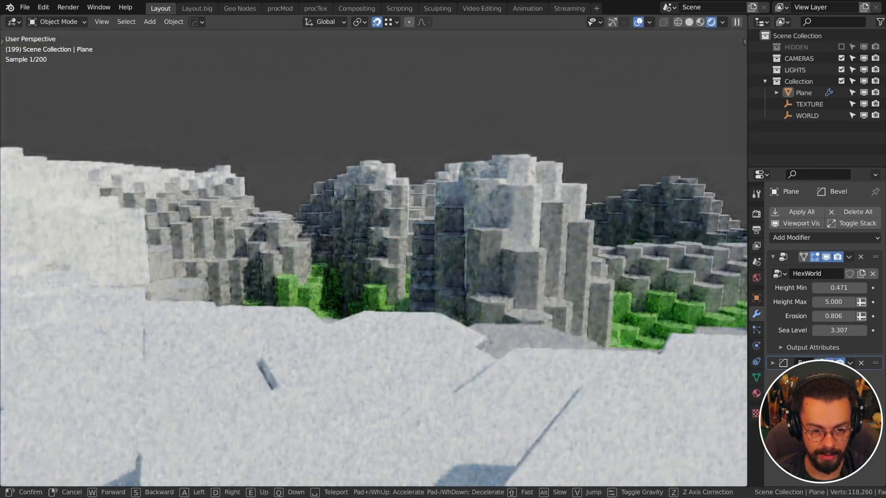
pyautogui.press('s')
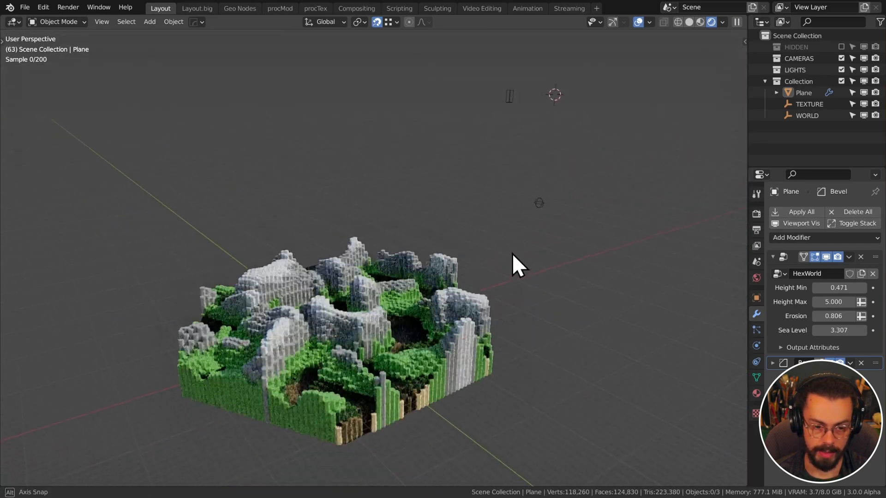
pyautogui.moveTo(512, 254); pyautogui.dragTo(517, 240, button='middle')
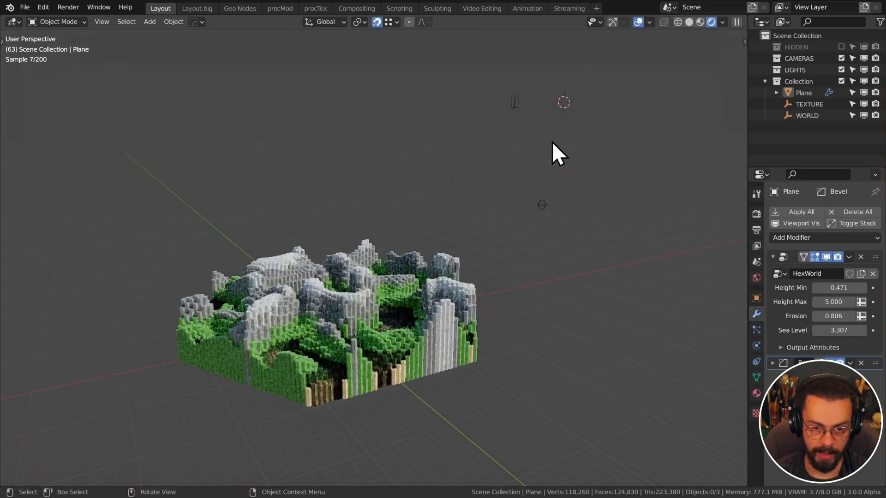
# Squash the WORLD empty vertically to flatten the terrain
pyautogui.click(516, 102)
pyautogui.press('s')
pyautogui.press('z')
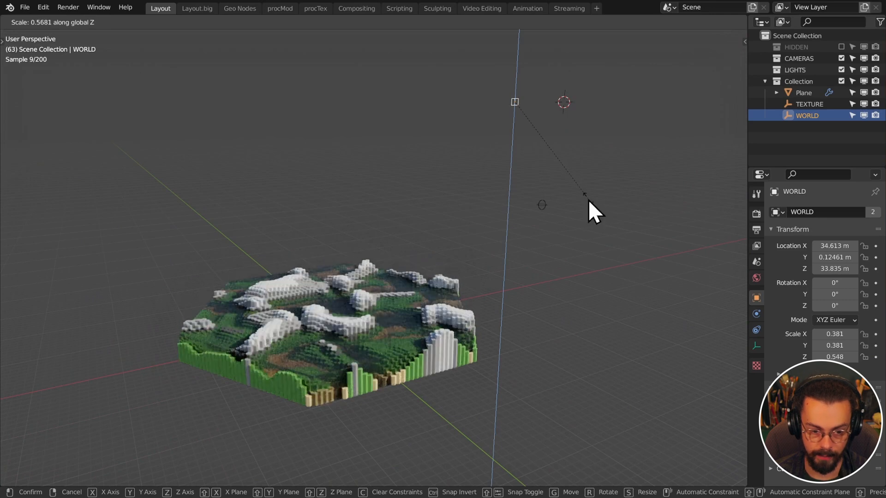
pyautogui.click(588, 200)
# On the terrain Plane, lower HexWorld Sea Level to 0.687 and set Height Max to 6.020
pyautogui.click(475, 317)
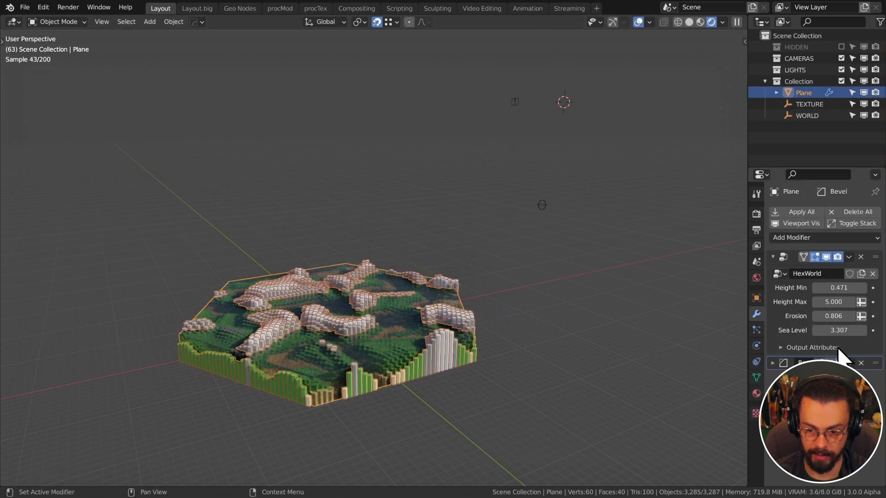
pyautogui.moveTo(839, 331); pyautogui.dragTo(788, 331)
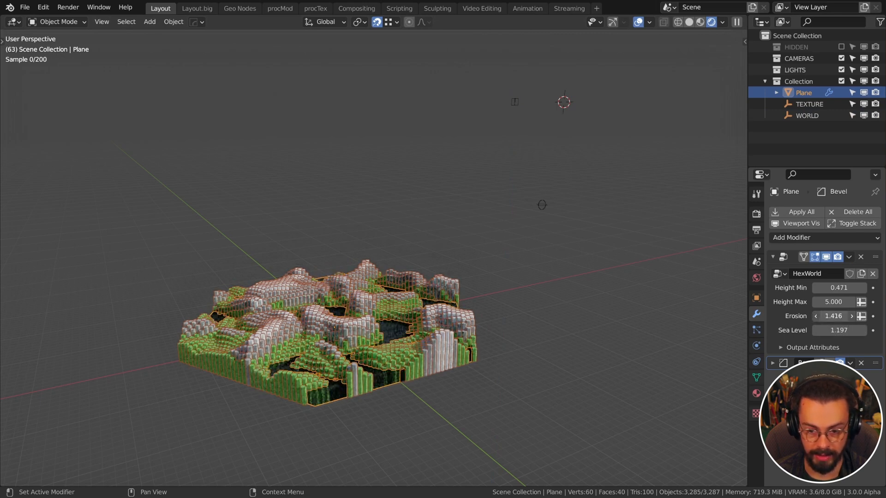
pyautogui.moveTo(839, 301); pyautogui.dragTo(854, 301)
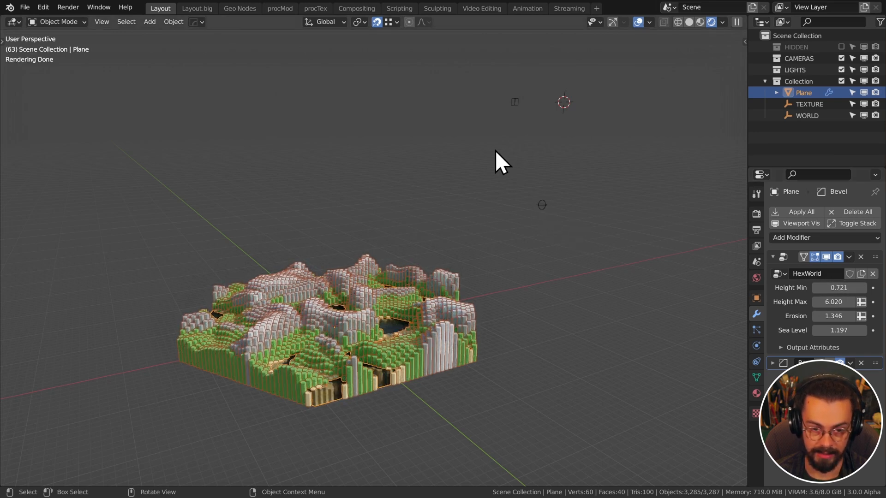
# Scale the TEXTURE empty to 1.260
pyautogui.click(542, 210)
pyautogui.press('s')
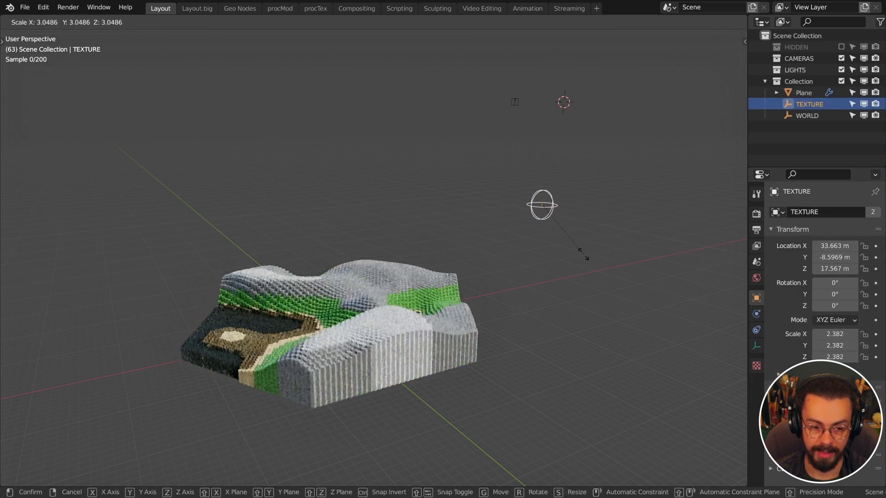
pyautogui.click(570, 227)
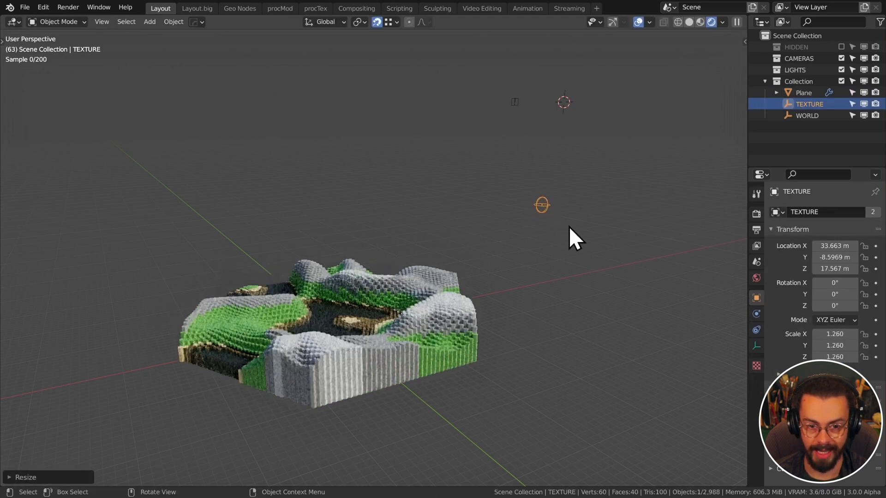
# Scale the WORLD empty horizontally to 0.903, keeping its height fixed
pyautogui.click(513, 103)
pyautogui.press('s')
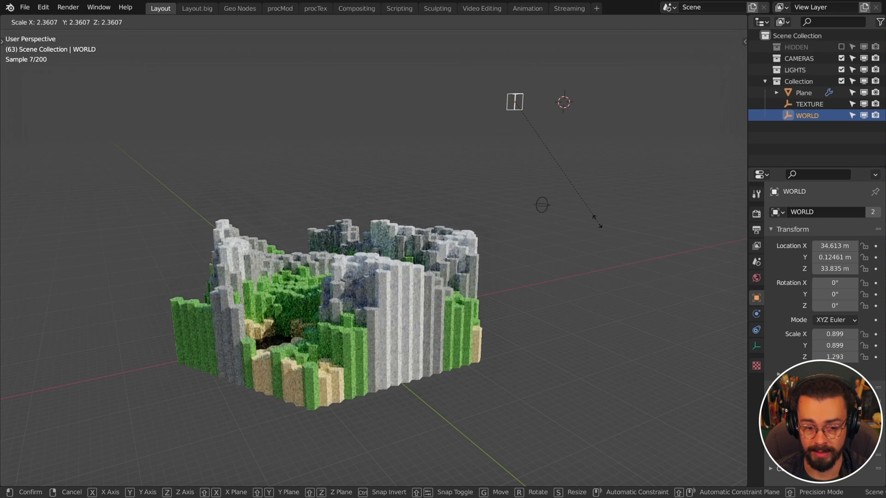
pyautogui.hotkey('shift', 'z')
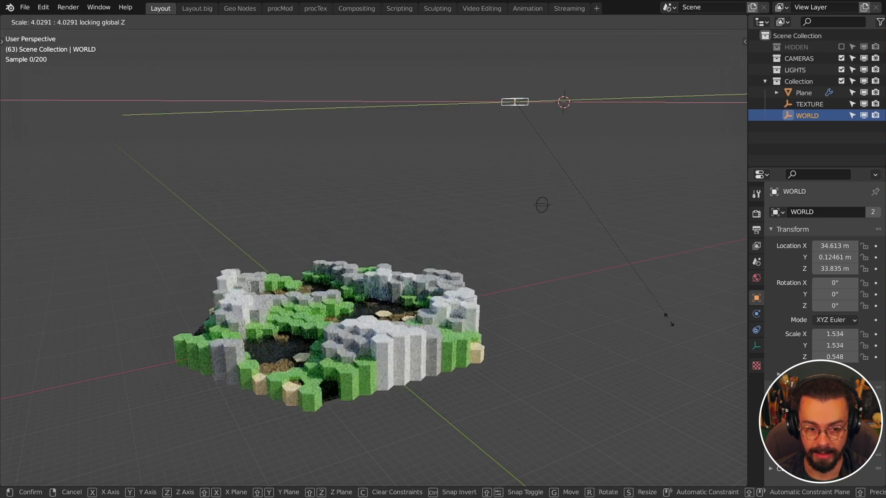
pyautogui.moveTo(617, 260)
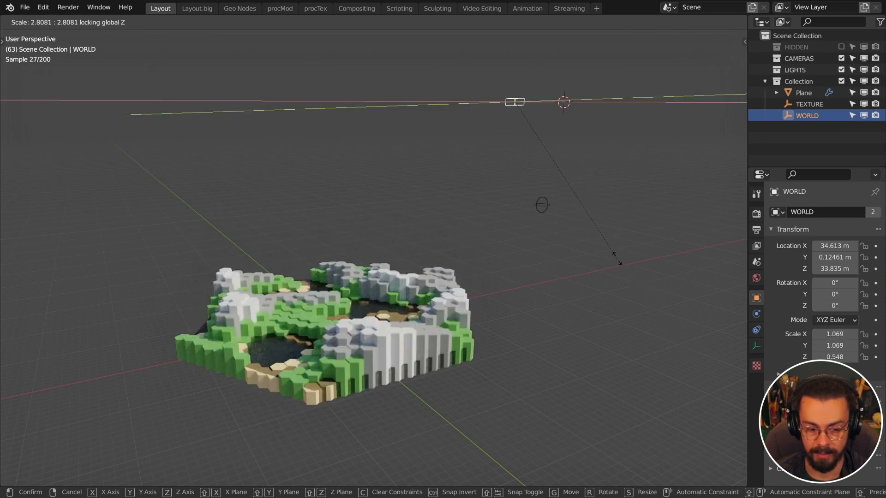
pyautogui.click(602, 235)
# Orbit to a low side view and zoom in to frame the compact lake island
pyautogui.moveTo(602, 235); pyautogui.dragTo(501, 288, button='middle')
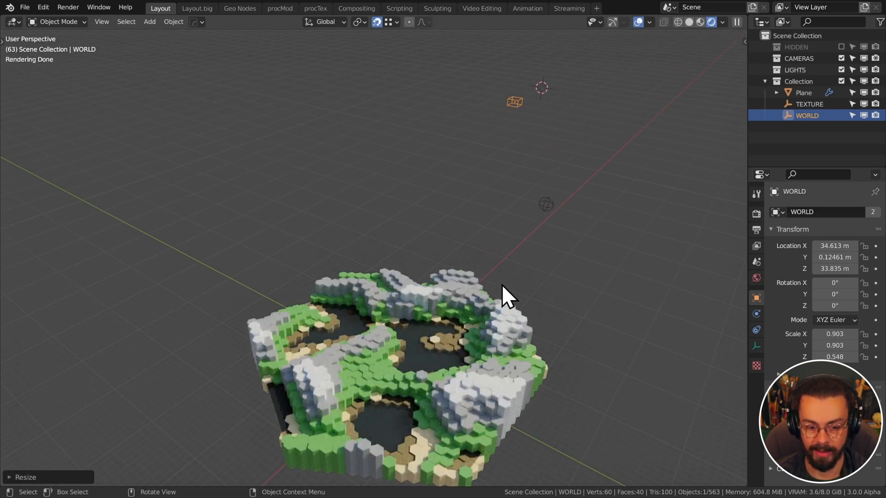
pyautogui.click(505, 364)
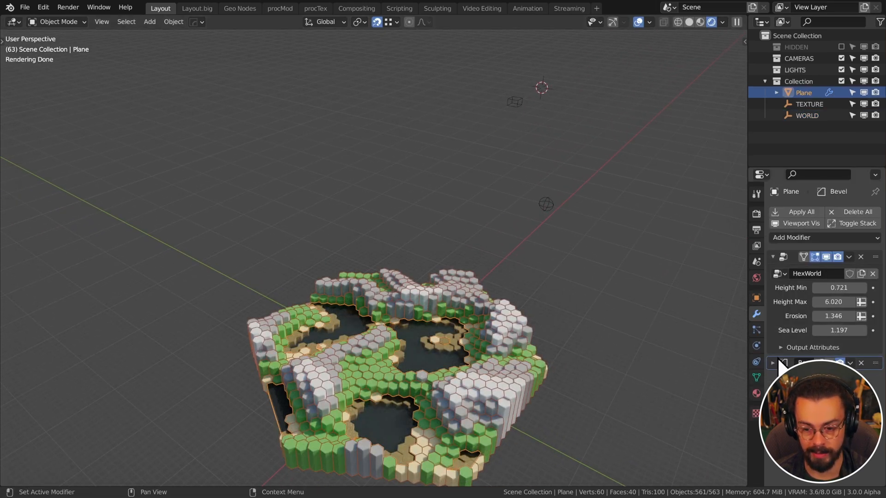
pyautogui.click(619, 302)
pyautogui.moveTo(557, 337); pyautogui.dragTo(582, 238, button='middle')
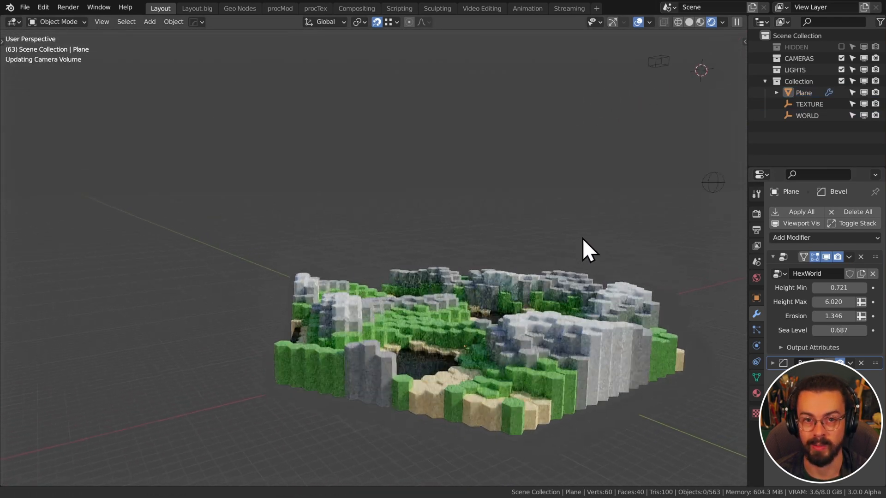
pyautogui.keyDown('shift'); pyautogui.moveTo(610, 301); pyautogui.dragTo(544, 281, button='middle'); pyautogui.keyUp('shift')
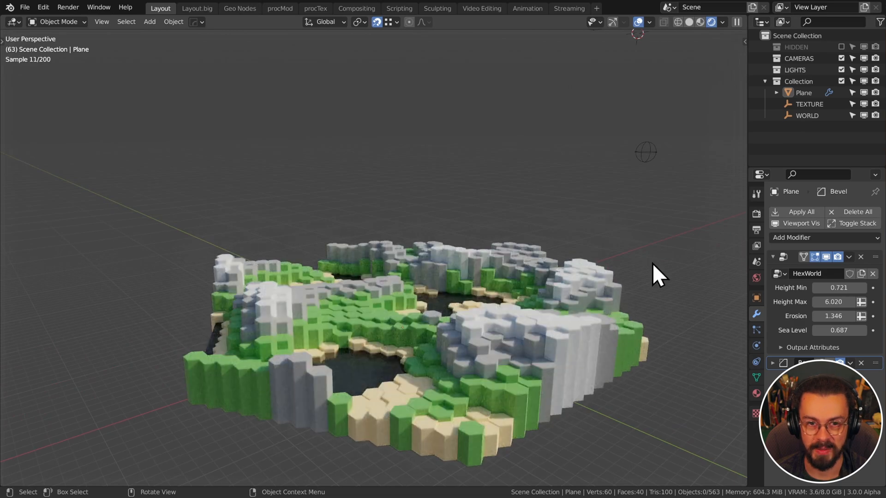